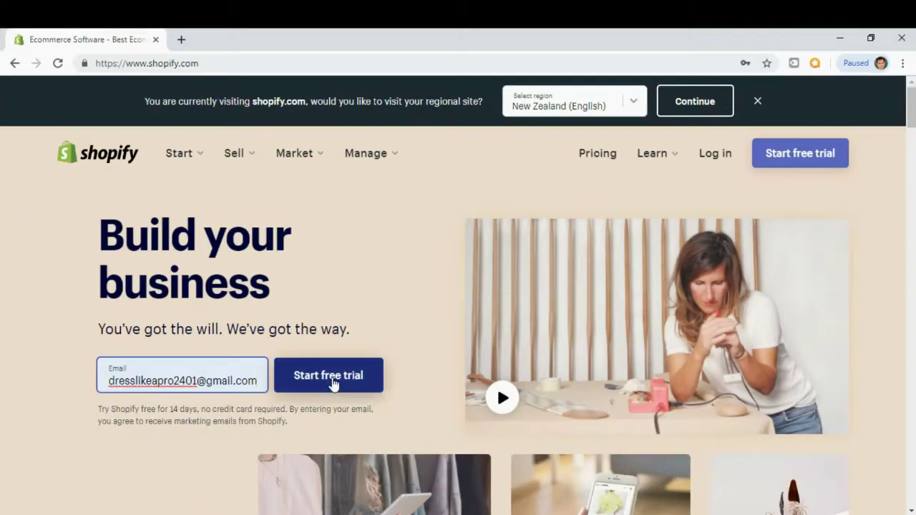
# Sign up for a free trial with a password and store name 'Dresss Like A Pro 2401'.
pyautogui.click(333, 381)
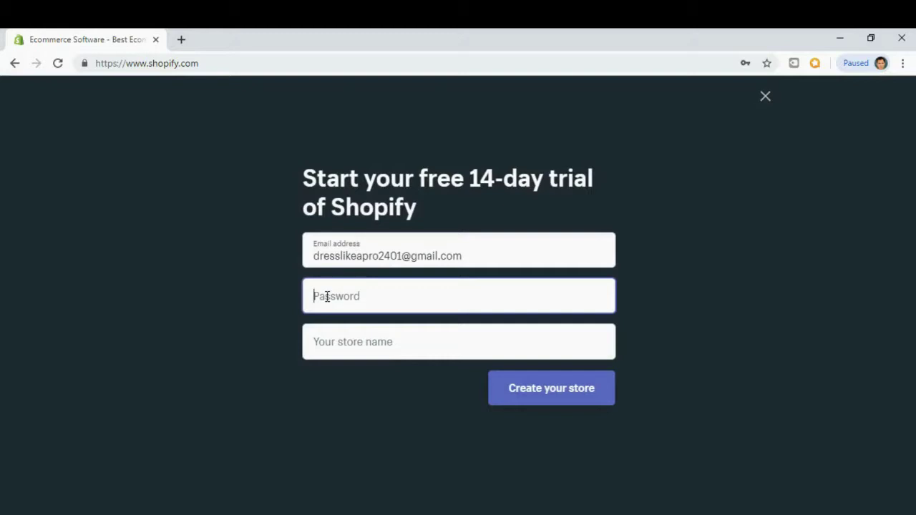
pyautogui.write('**********')
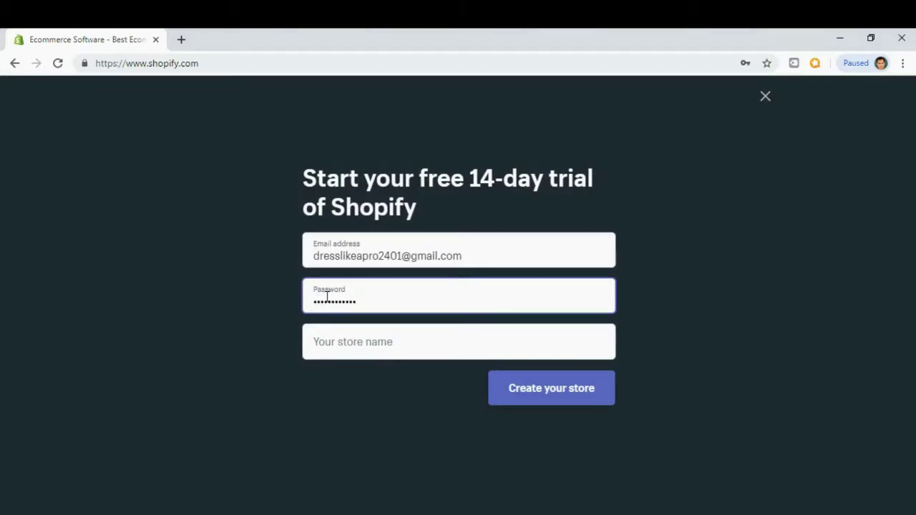
pyautogui.click(330, 344)
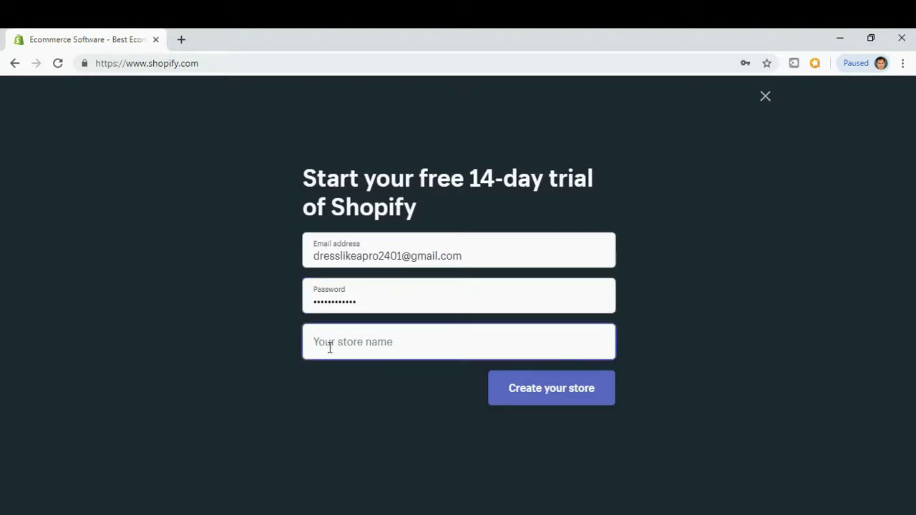
pyautogui.write('Dre')
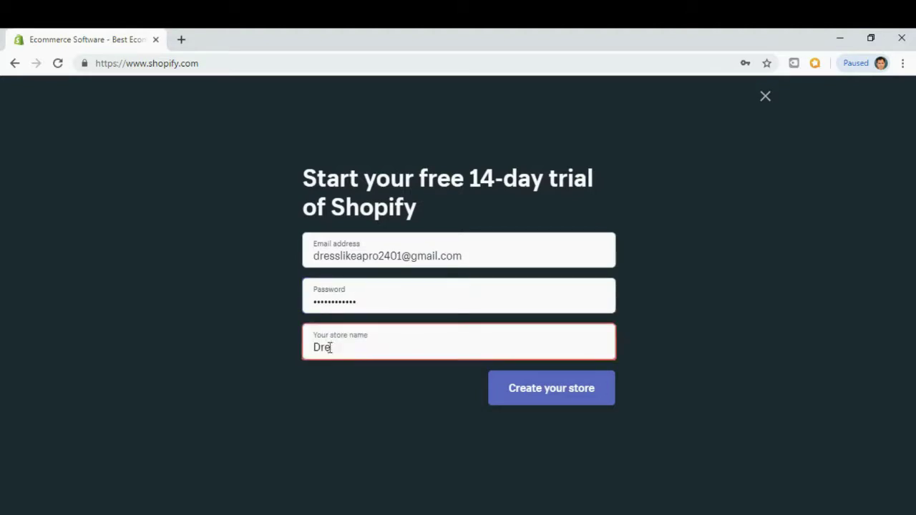
pyautogui.write('sss Like ')
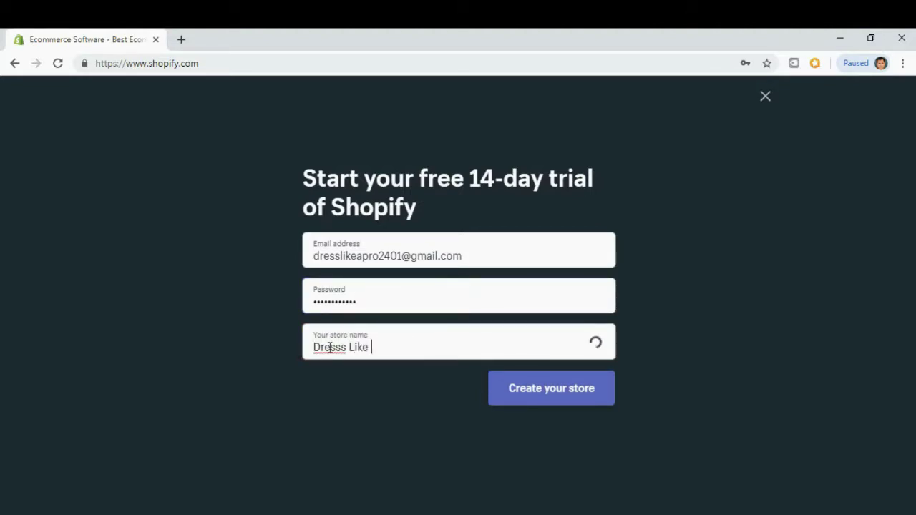
pyautogui.write('A Pro ')
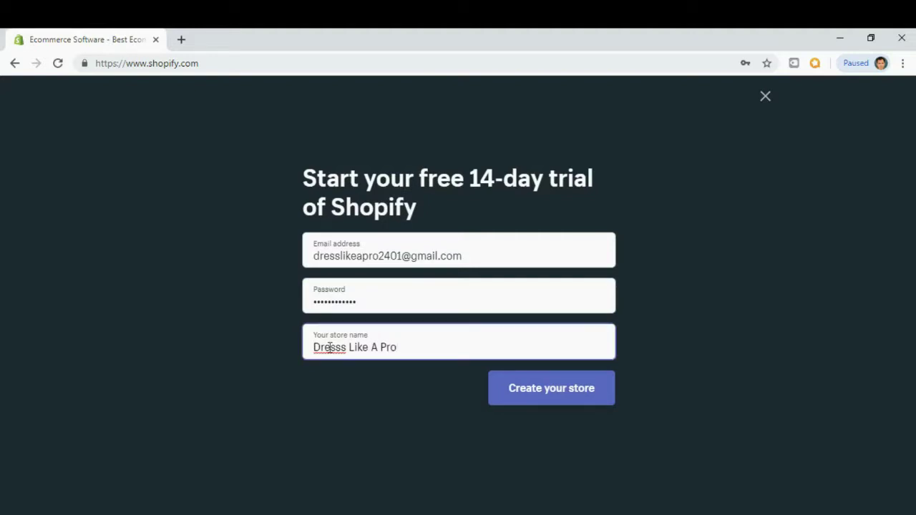
pyautogui.write('2401')
pyautogui.click(538, 402)
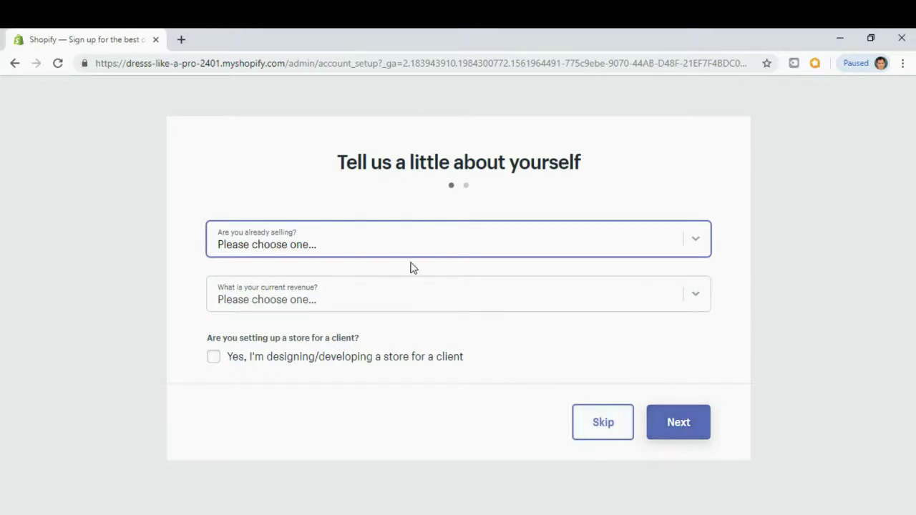
# Answer 'I'm just playing around' for selling status and '$0 NZD' for current revenue.
pyautogui.click(698, 245)
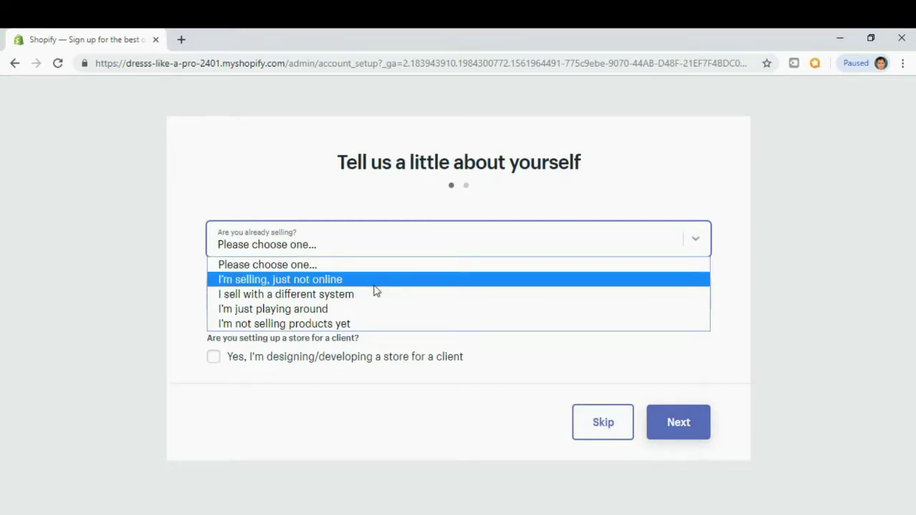
pyautogui.click(362, 316)
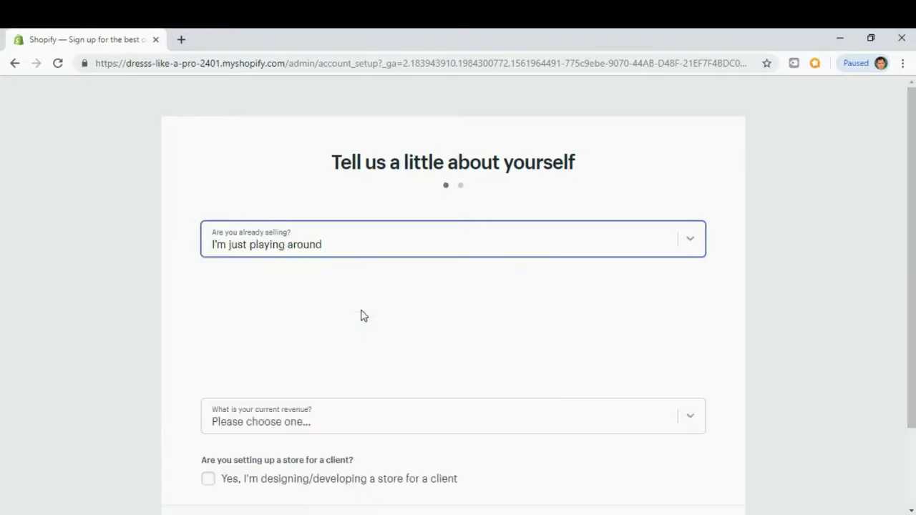
pyautogui.scroll(-1, 123, 314)
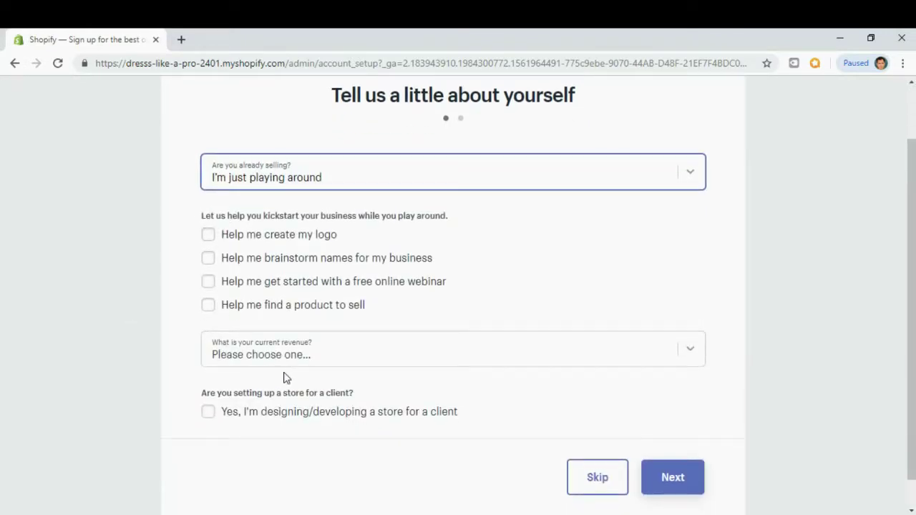
pyautogui.click(612, 356)
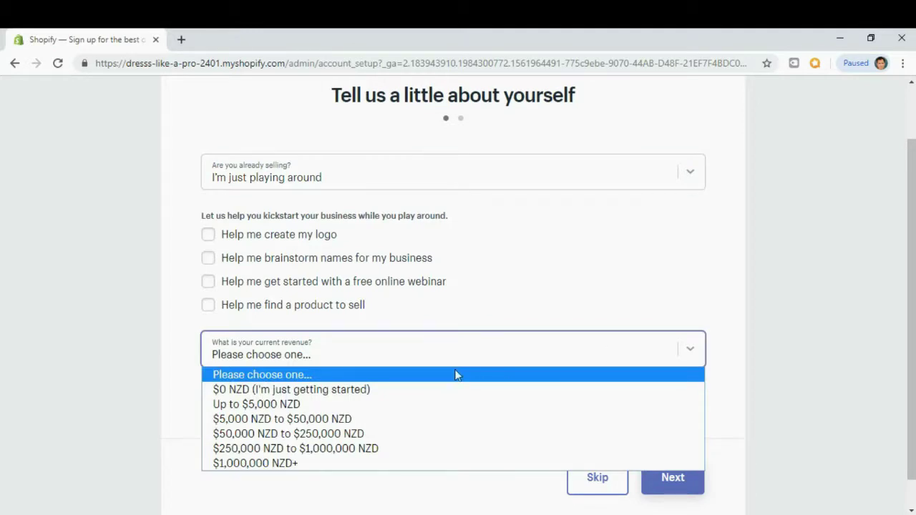
pyautogui.click(349, 389)
pyautogui.scroll(-1, 737, 371)
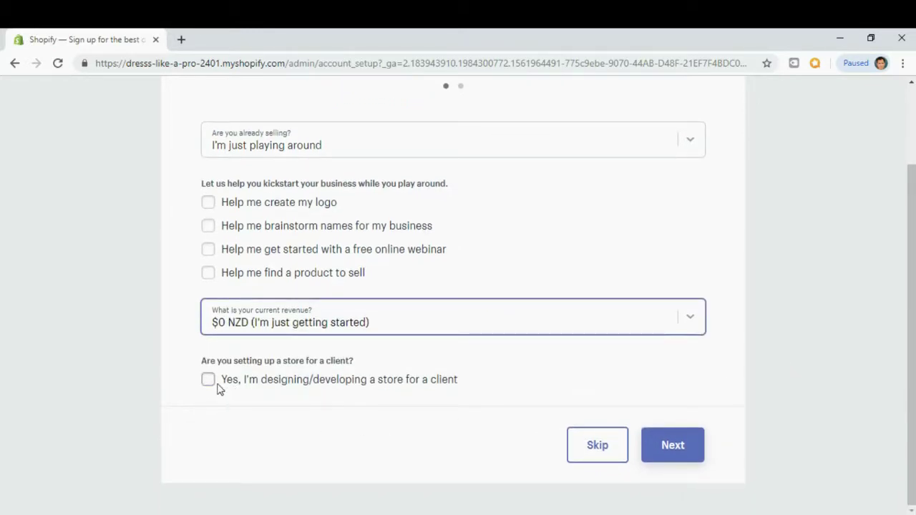
pyautogui.click(679, 449)
# Enter the owner's first and last name in the business address form.
pyautogui.write('BNap')
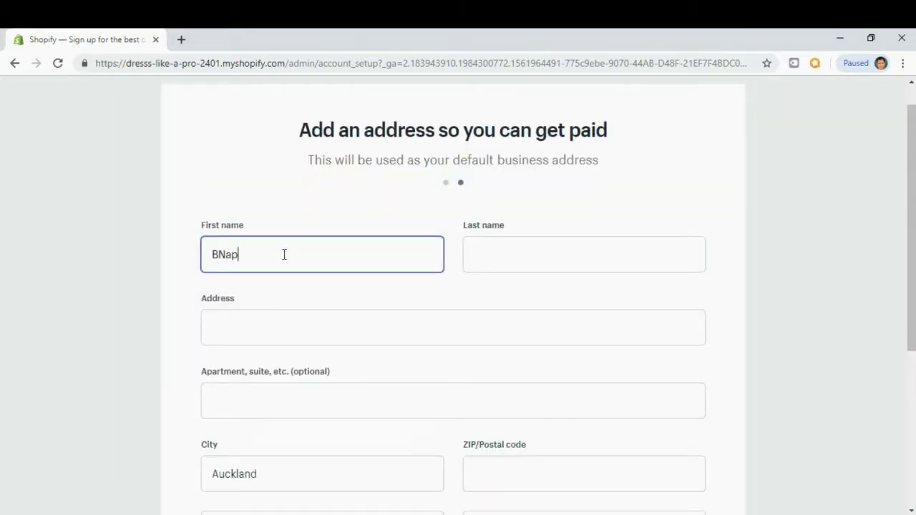
pyautogui.press('BackSpace')
pyautogui.press('BackSpace')
pyautogui.press('BackSpace')
pyautogui.press('BackSpace')
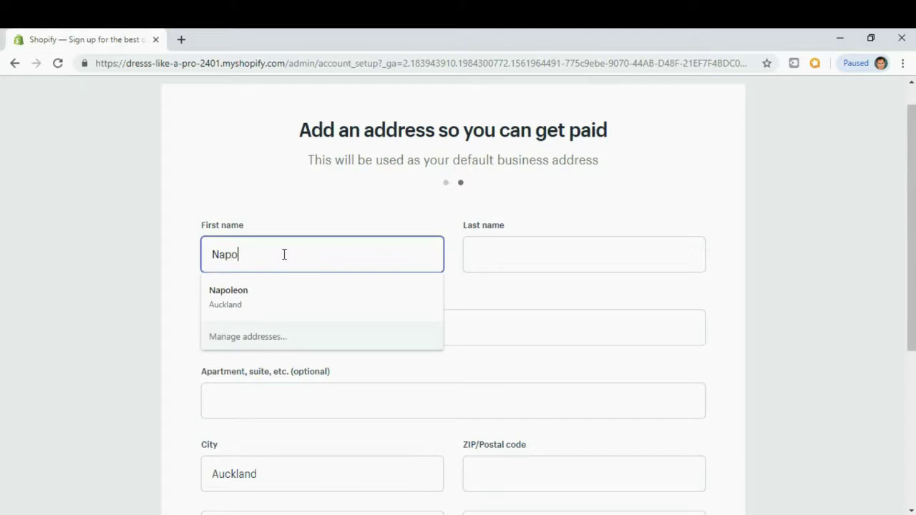
pyautogui.click(511, 244)
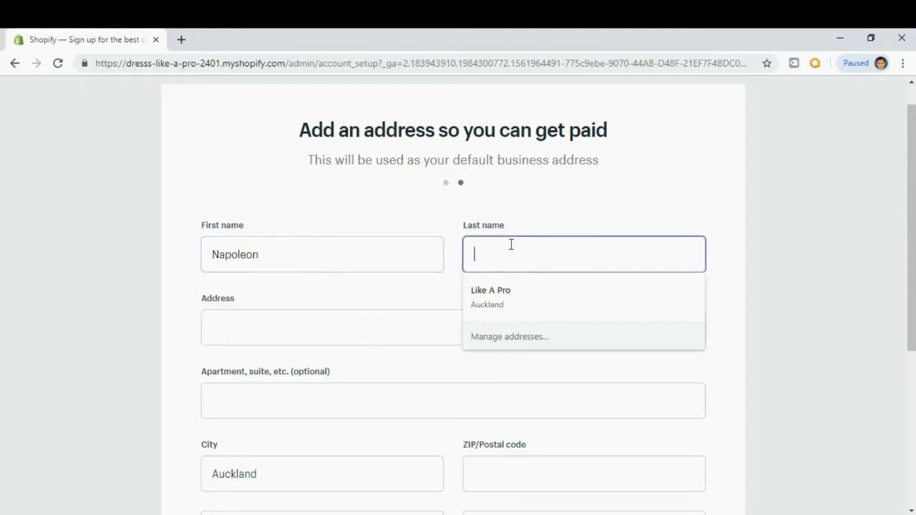
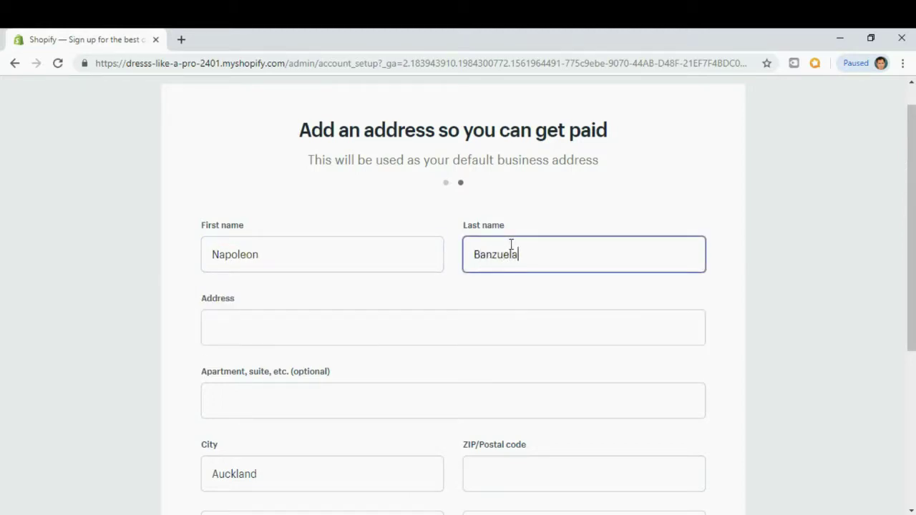
# Fill the address, postal code and phone from the saved suggestion and enter the store.
pyautogui.click(323, 333)
pyautogui.click(133, 351)
pyautogui.scroll(-2, 124, 317)
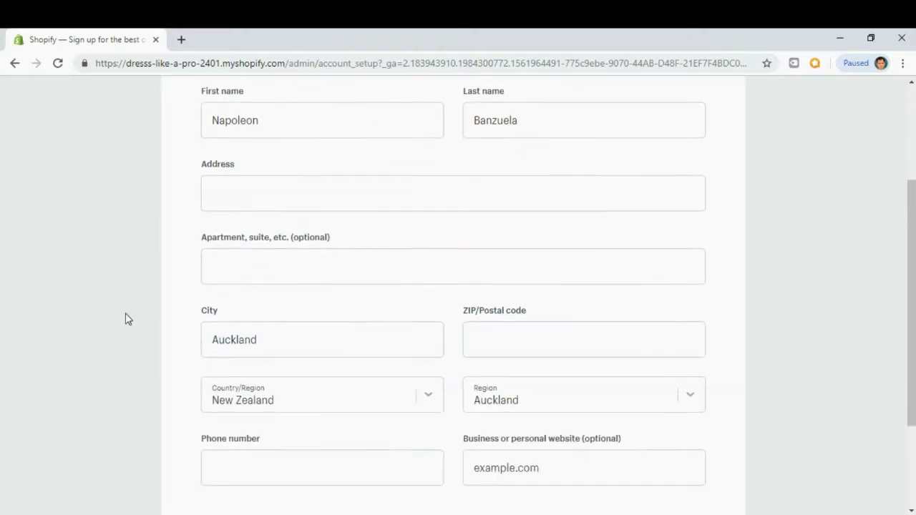
pyautogui.click(497, 339)
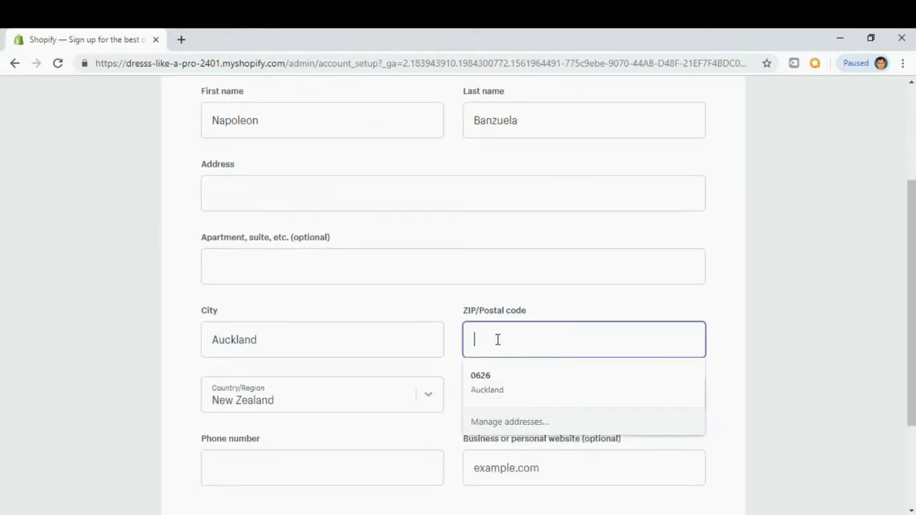
pyautogui.click(507, 382)
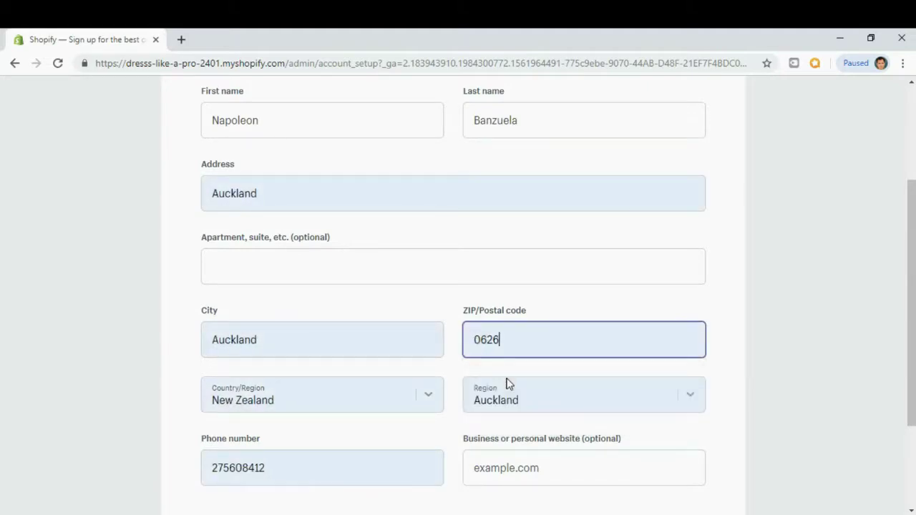
pyautogui.click(78, 274)
pyautogui.scroll(-2, 87, 280)
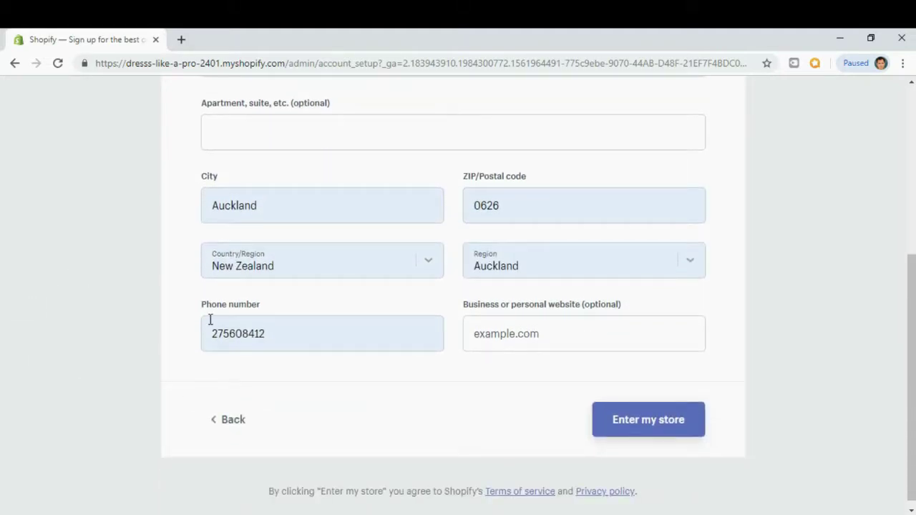
pyautogui.click(285, 334)
pyautogui.click(103, 268)
pyautogui.click(681, 425)
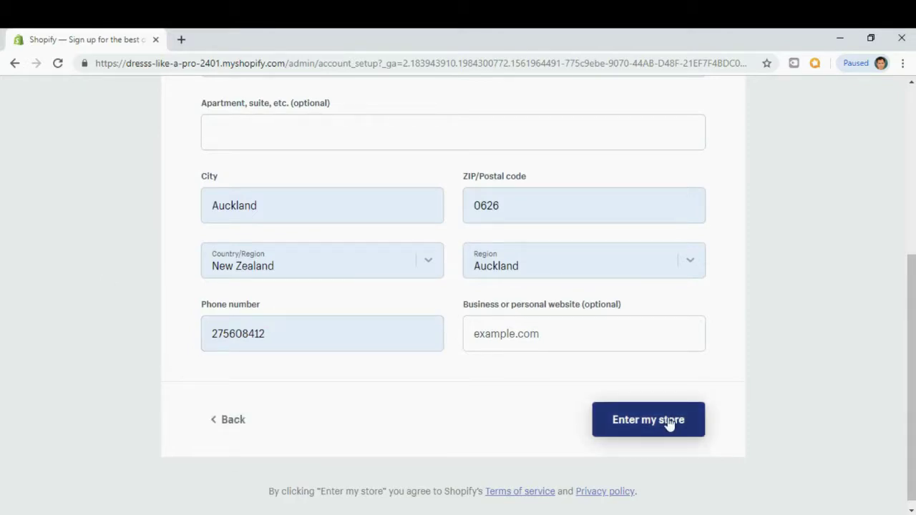
pyautogui.click(669, 424)
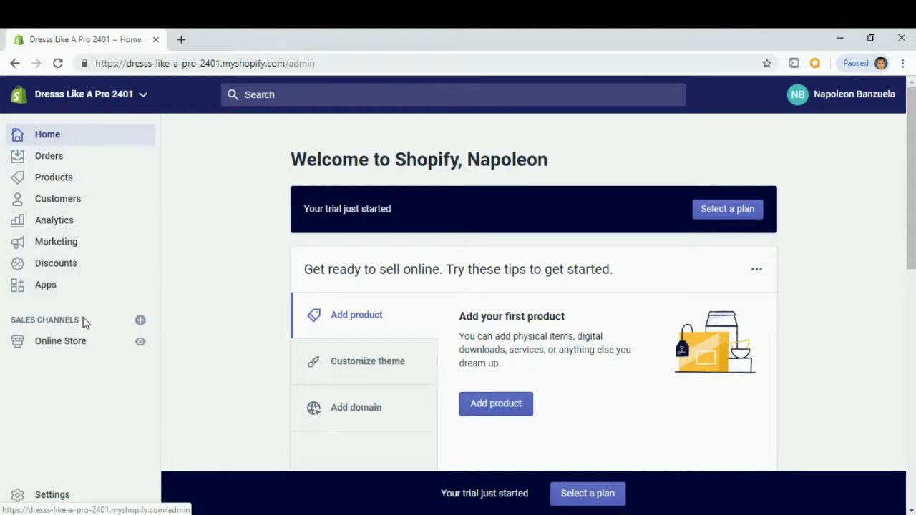
# Go to the Online Store Themes page and browse the free themes.
pyautogui.click(82, 347)
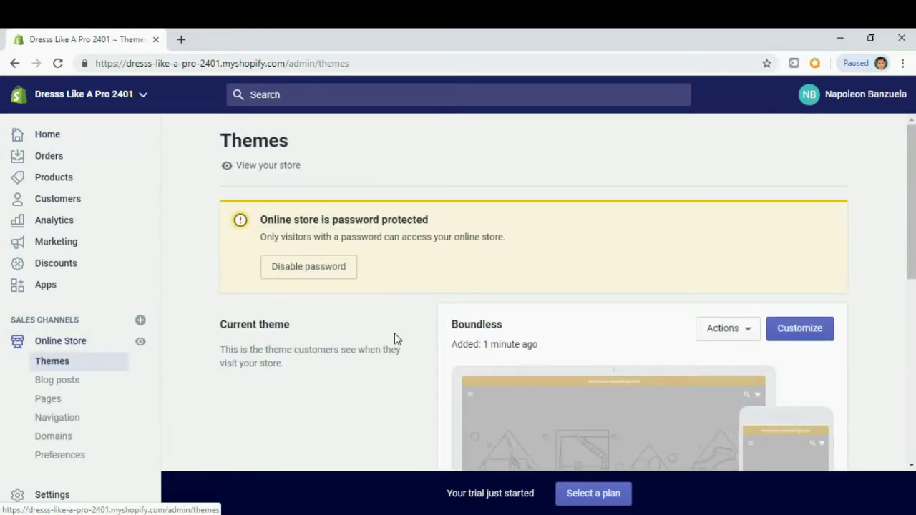
pyautogui.scroll(-5, 394, 336)
pyautogui.scroll(-1, 394, 339)
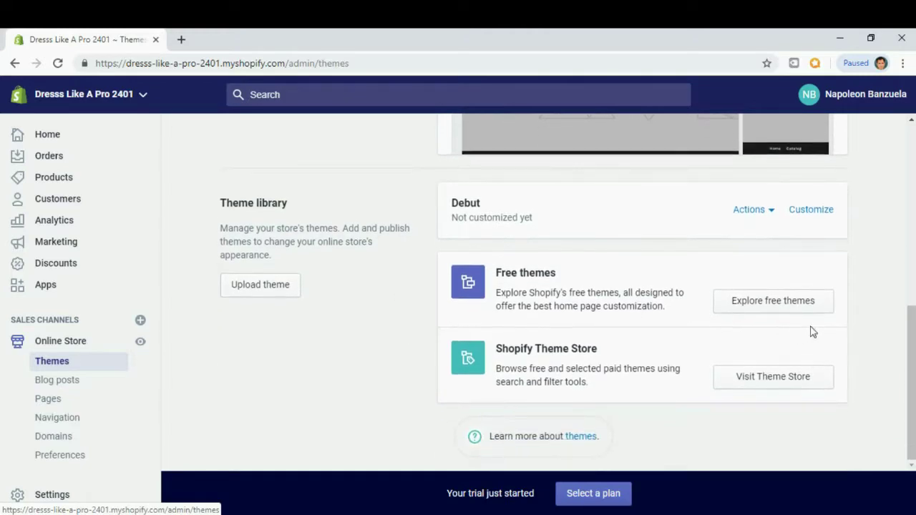
pyautogui.click(799, 304)
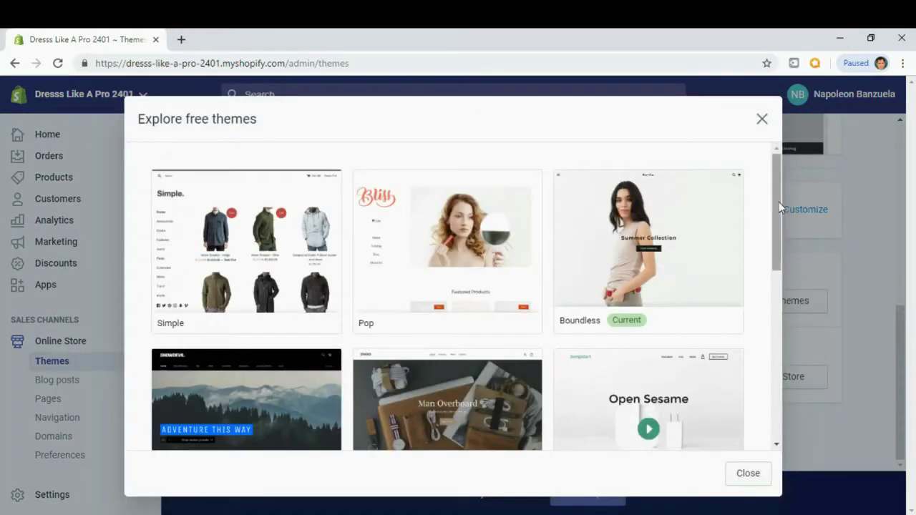
# Add the free Debut theme to the theme library.
pyautogui.moveTo(778, 192); pyautogui.dragTo(777, 256)
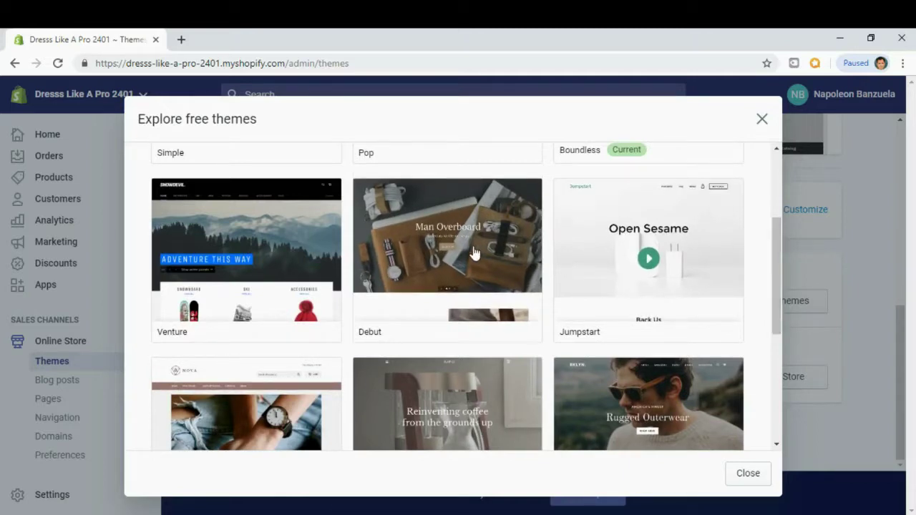
pyautogui.click(474, 252)
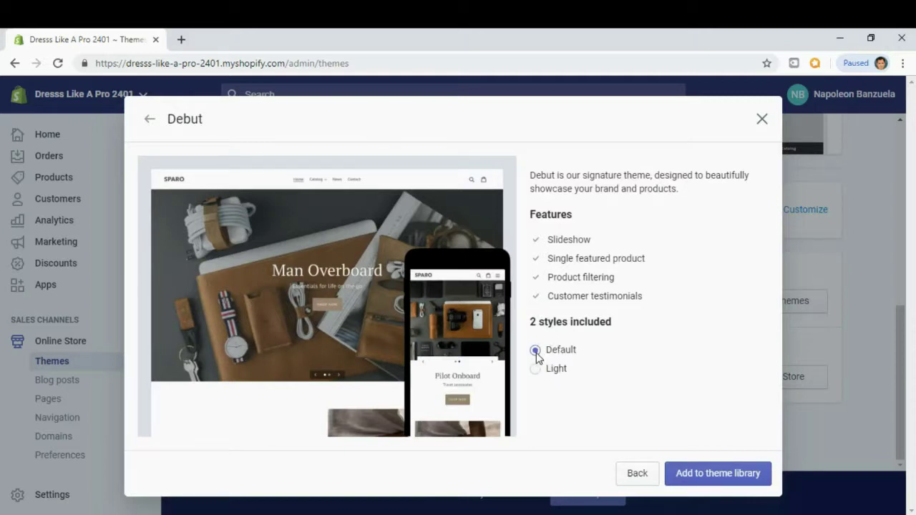
pyautogui.moveTo(537, 242); pyautogui.dragTo(646, 266)
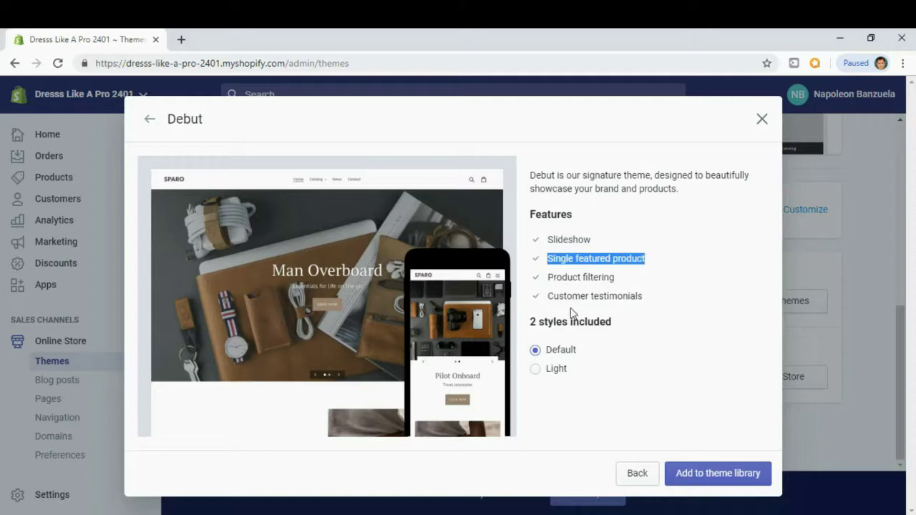
pyautogui.click(629, 297)
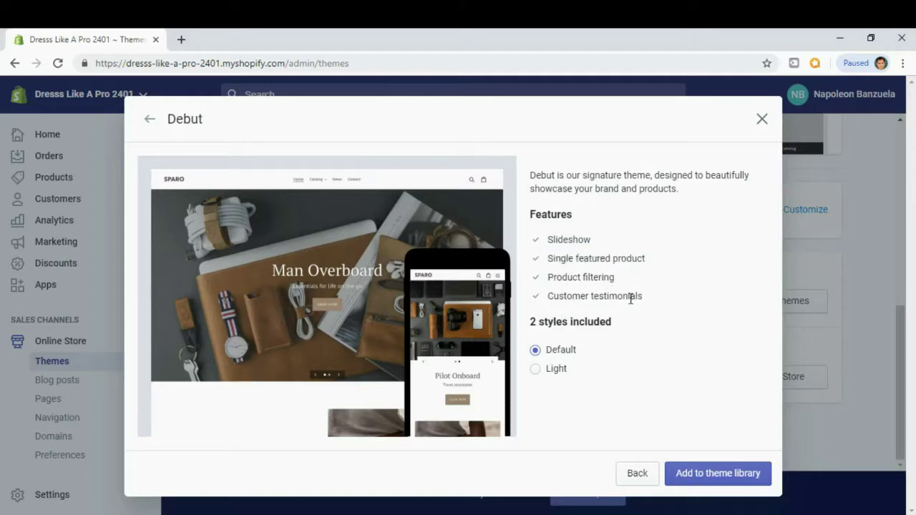
pyautogui.click(716, 481)
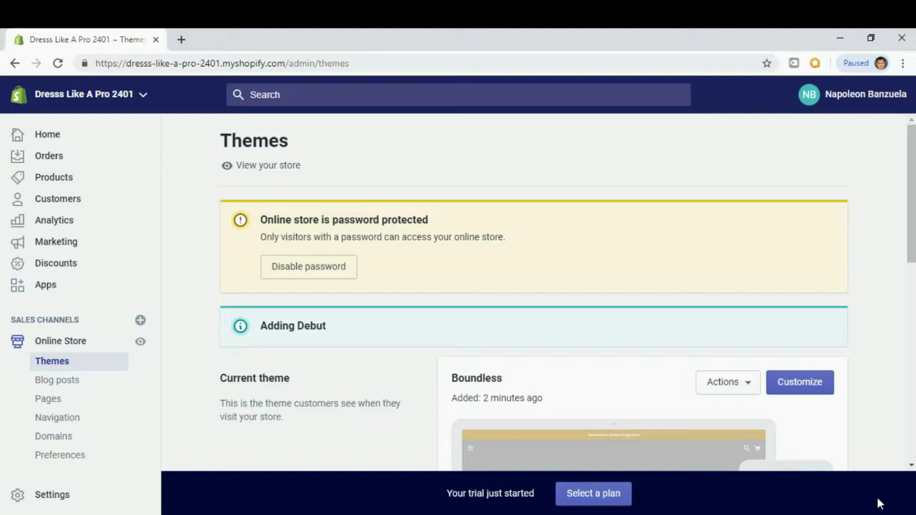
# Publish the newly added Debut theme, replacing Boundless as the live theme.
pyautogui.scroll(-1, 837, 267)
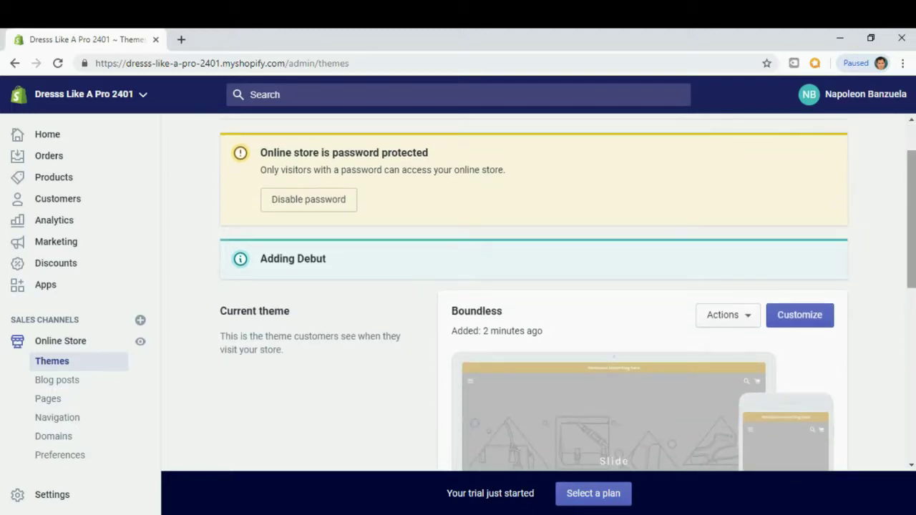
pyautogui.scroll(-3, 531, 292)
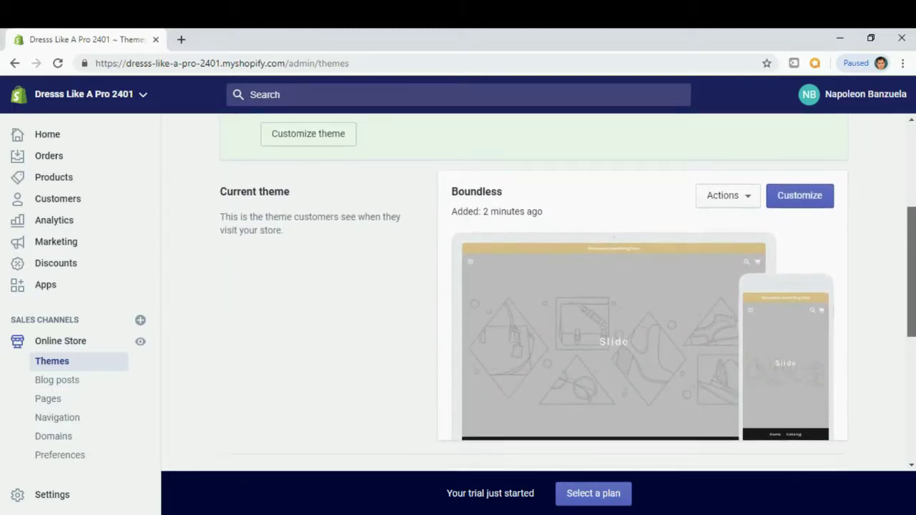
pyautogui.scroll(-4, 914, 319)
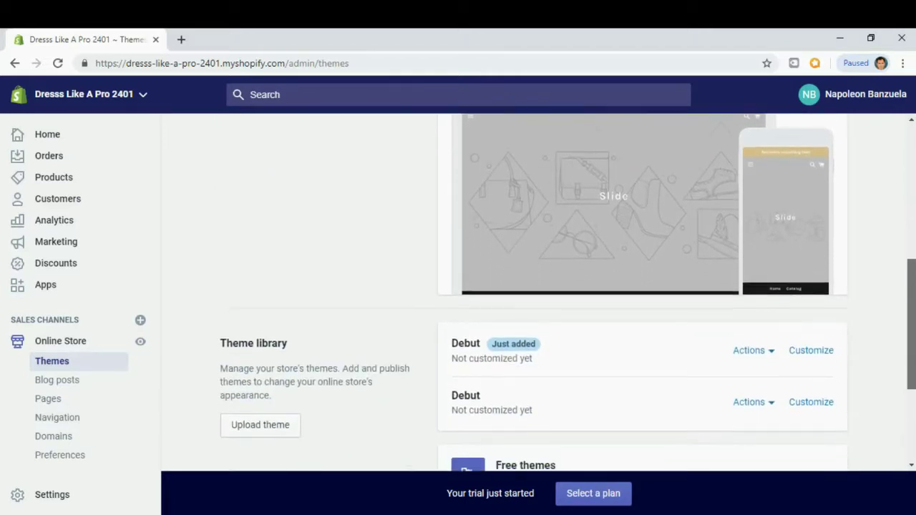
pyautogui.scroll(-1, 772, 288)
pyautogui.click(772, 279)
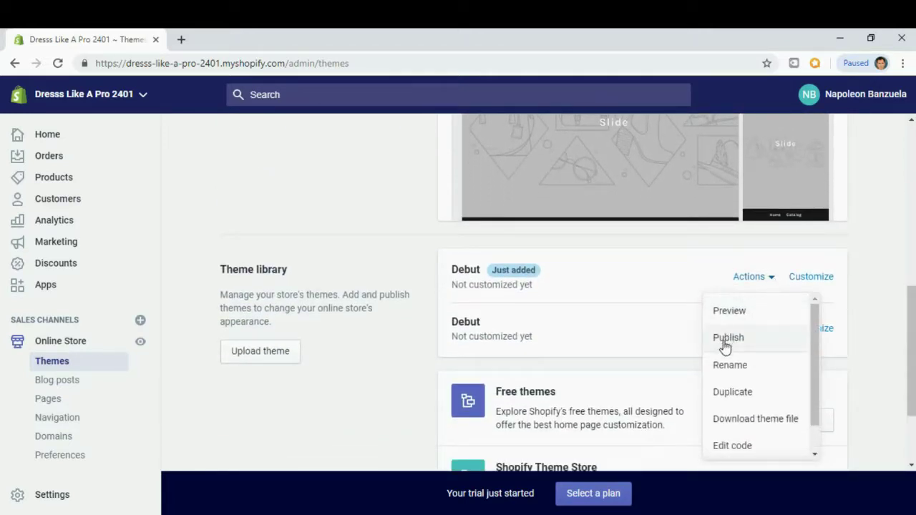
pyautogui.click(725, 339)
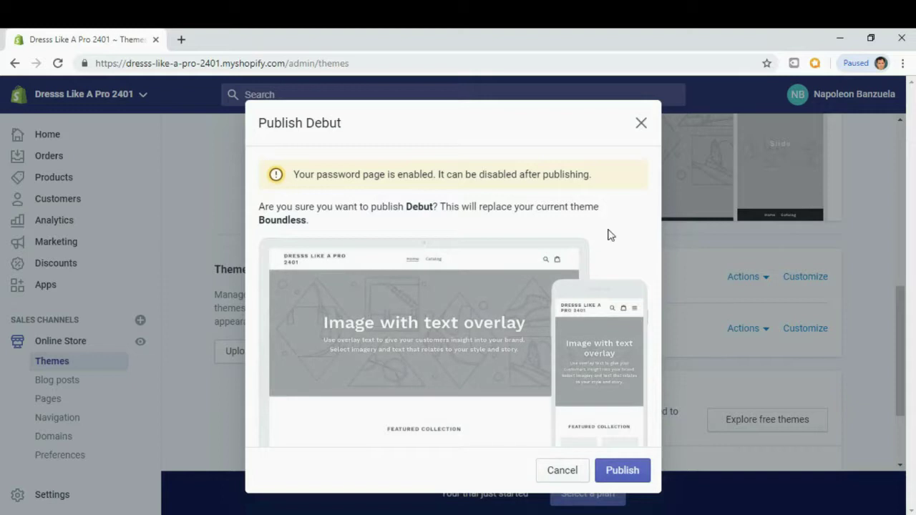
pyautogui.click(619, 475)
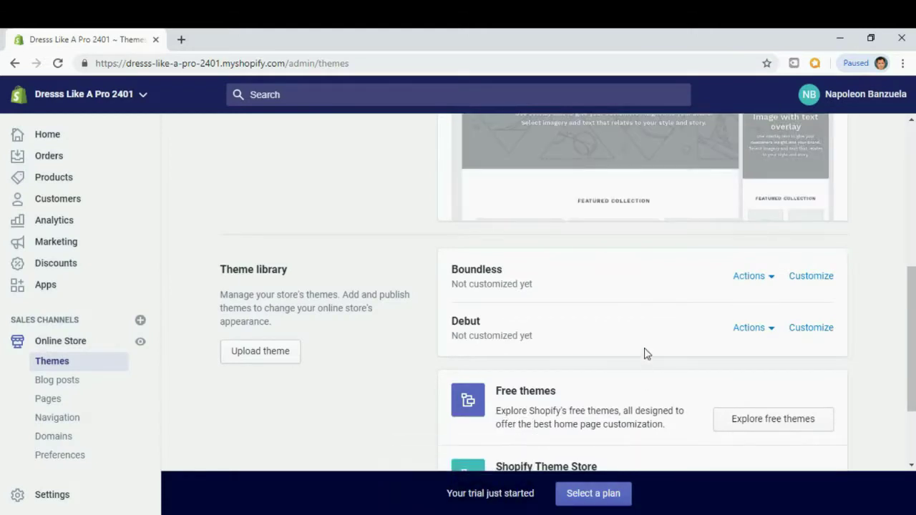
pyautogui.scroll(2, 644, 351)
pyautogui.scroll(2, 644, 344)
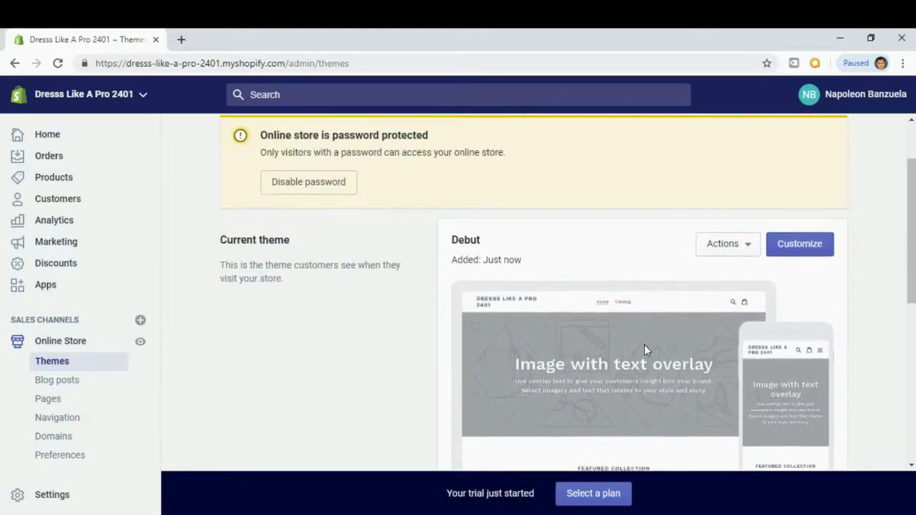
pyautogui.scroll(-1, 639, 290)
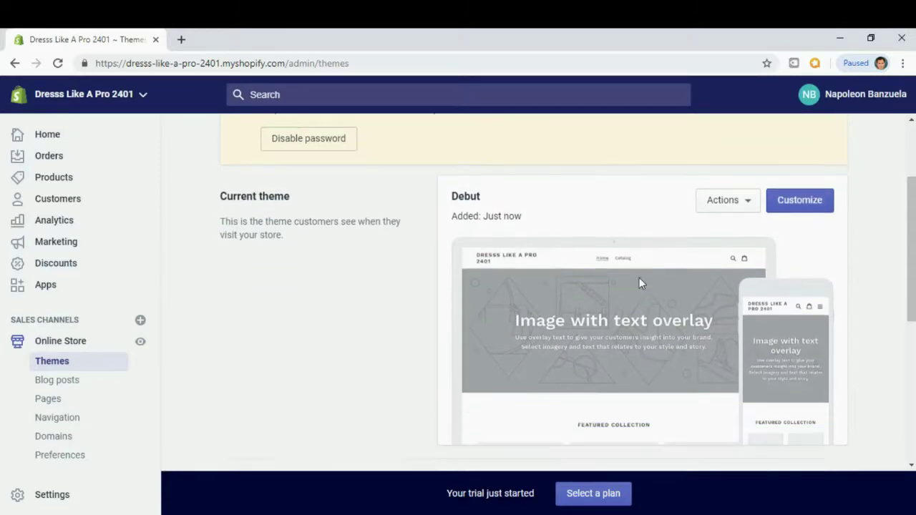
pyautogui.scroll(2, 362, 303)
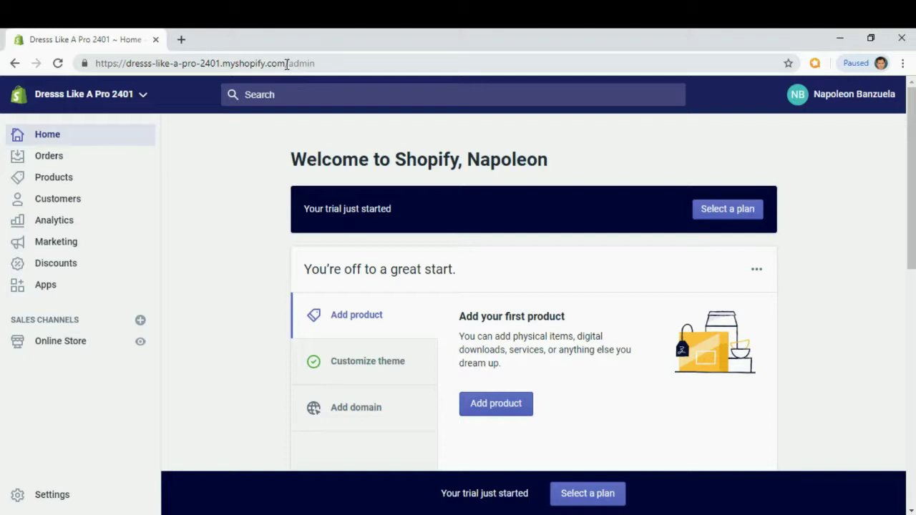
pyautogui.click(286, 65)
pyautogui.click(286, 64)
pyautogui.moveTo(286, 65); pyautogui.dragTo(92, 79)
pyautogui.hotkey('ctrl', 'c')
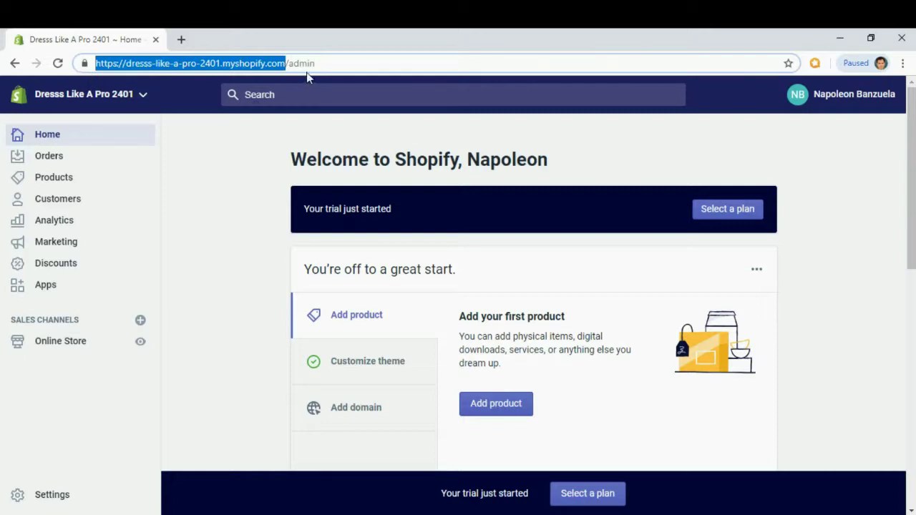
pyautogui.click(183, 40)
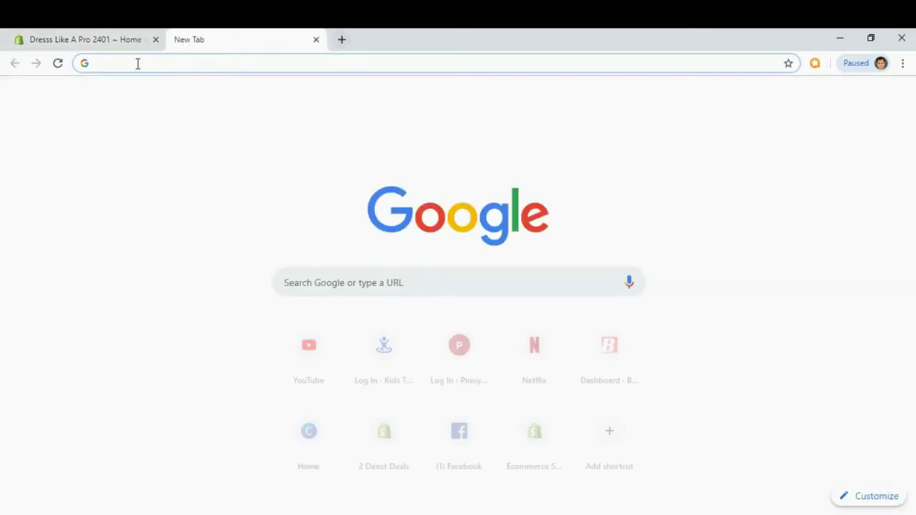
pyautogui.hotkey('ctrl', 'v')
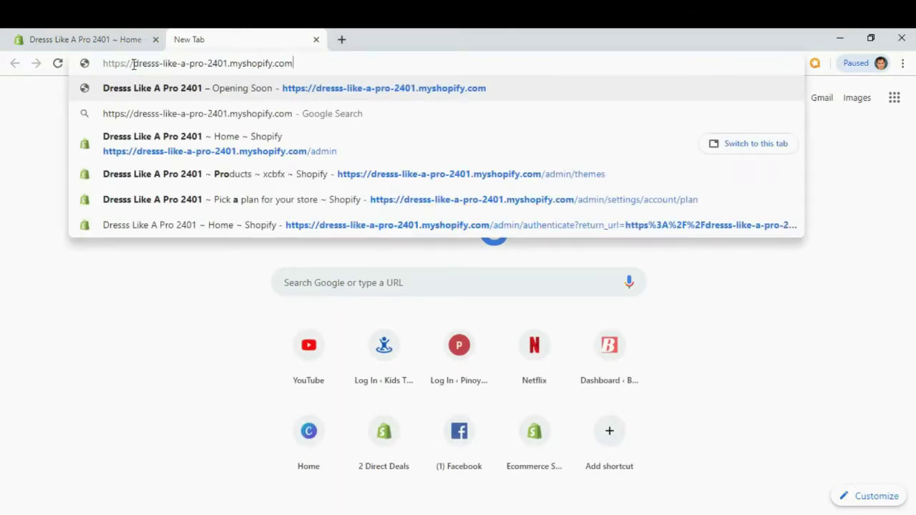
pyautogui.press('Return')
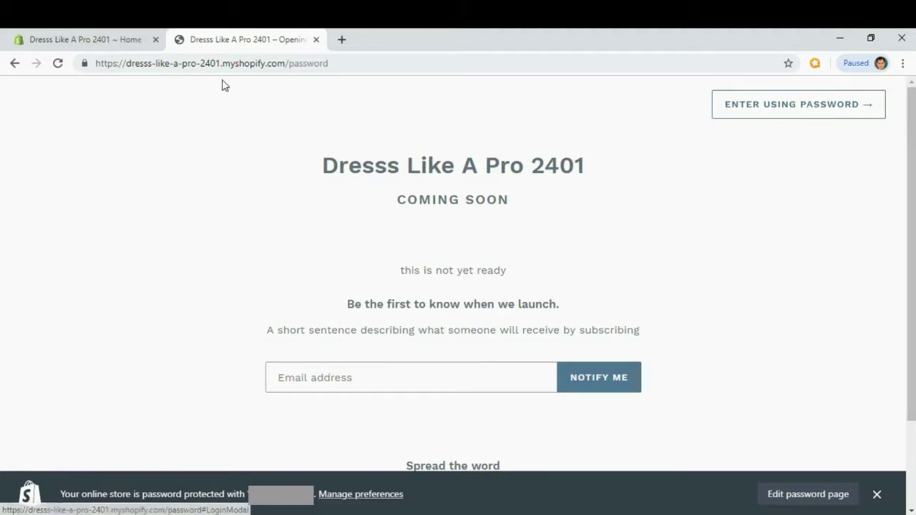
pyautogui.click(316, 40)
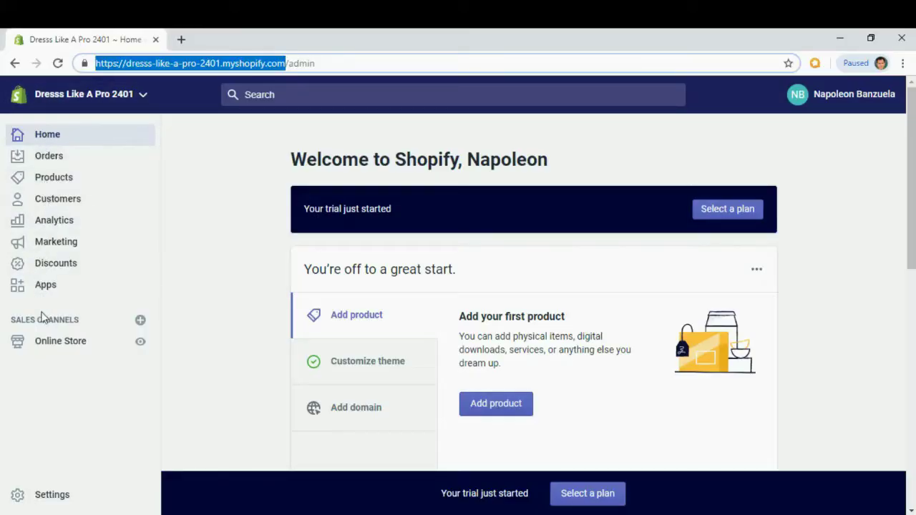
# Open Online Store Preferences and scroll to the Password protection section.
pyautogui.click(45, 343)
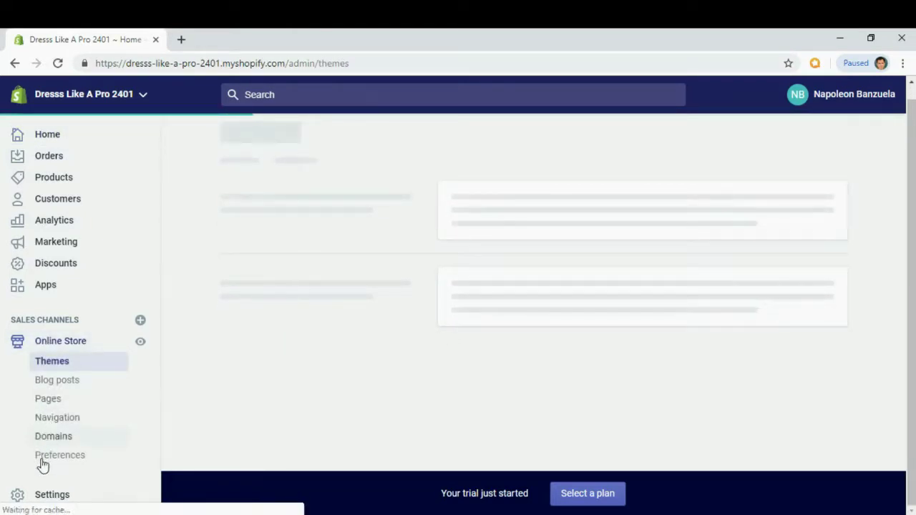
pyautogui.click(42, 461)
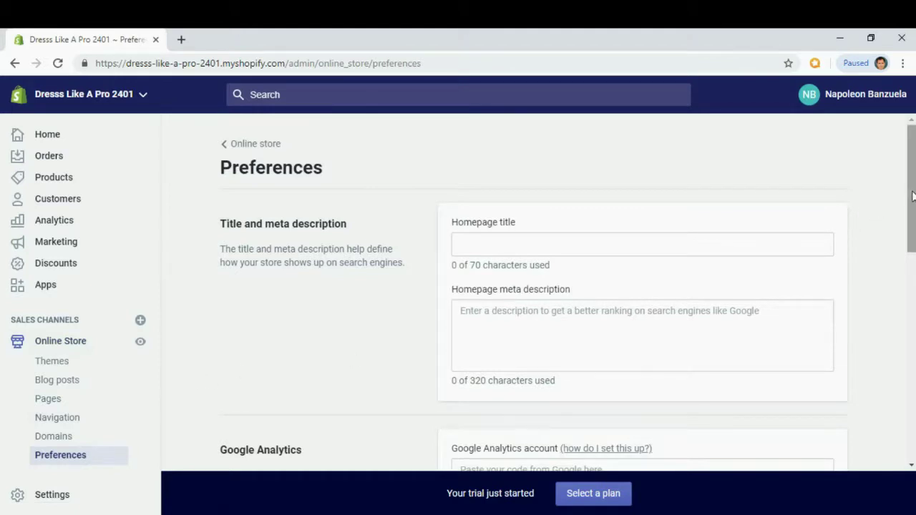
pyautogui.scroll(-10, 370, 345)
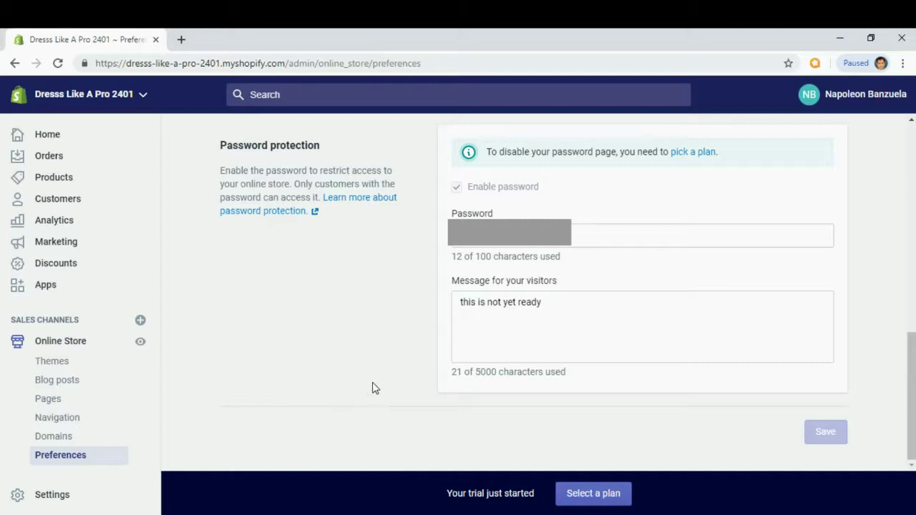
# Compare the $29, $79 and $299 plans and choose Basic Shopify.
pyautogui.click(701, 154)
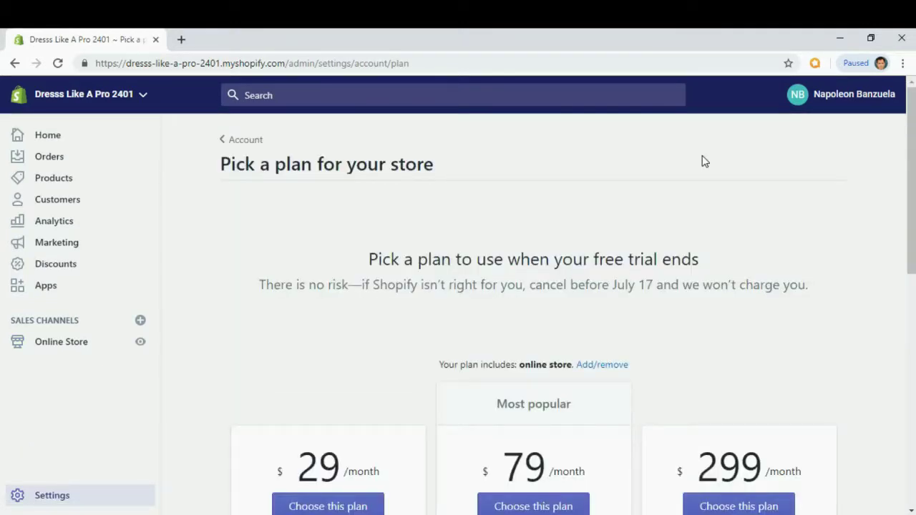
pyautogui.moveTo(911, 143); pyautogui.dragTo(910, 188)
pyautogui.scroll(-2, 533, 300)
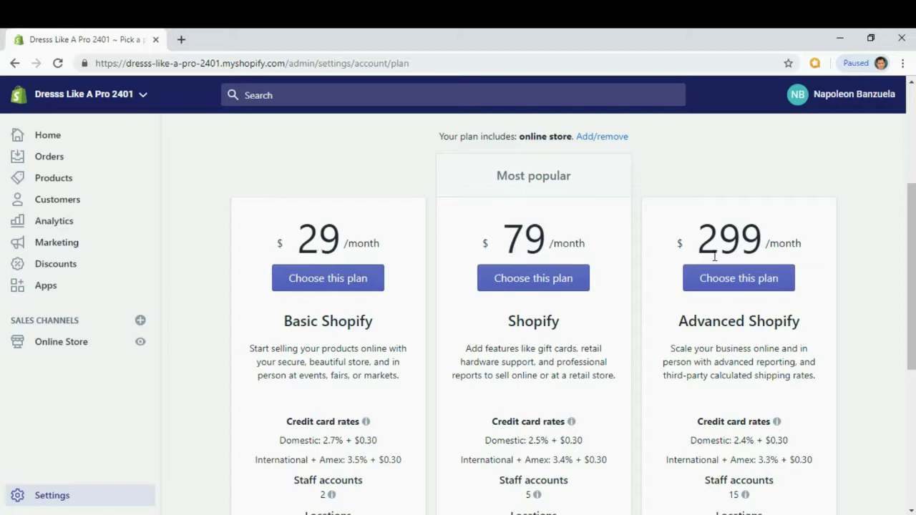
pyautogui.moveTo(907, 227); pyautogui.dragTo(905, 244)
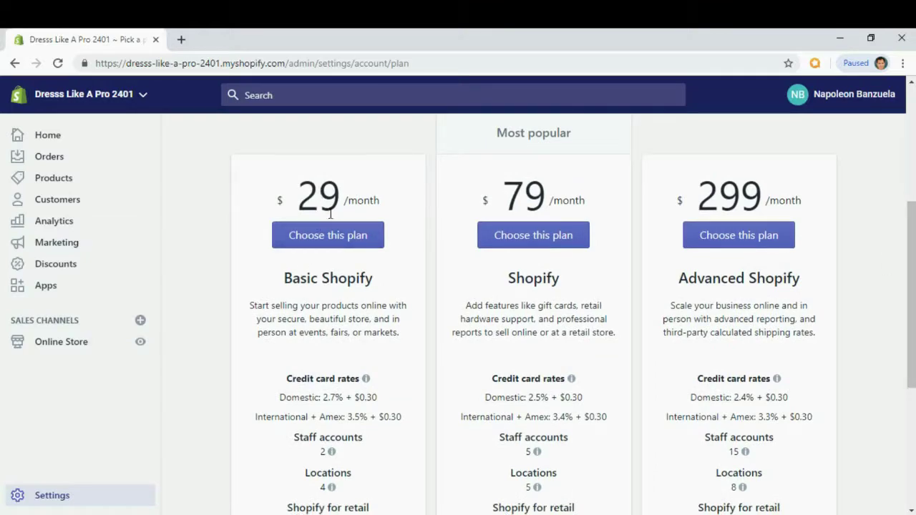
pyautogui.scroll(2, 239, 343)
pyautogui.scroll(-2, 239, 292)
pyautogui.scroll(-3, 319, 209)
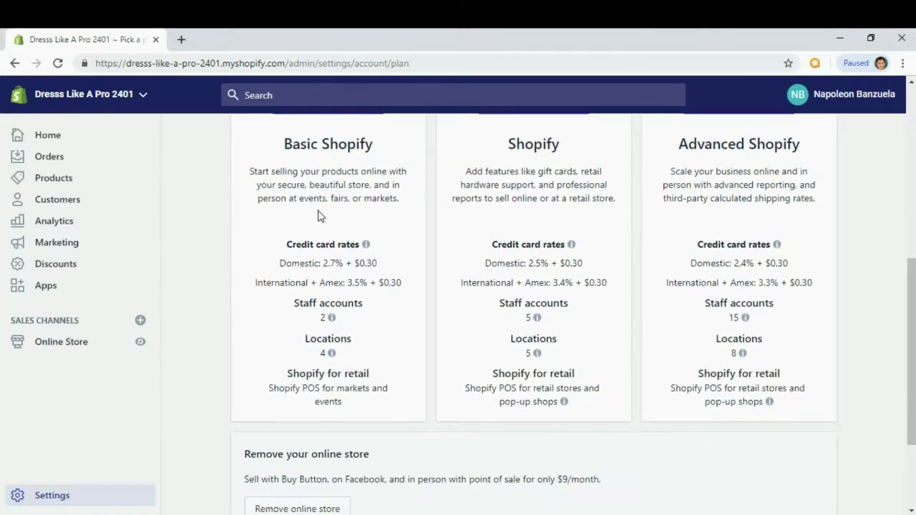
pyautogui.scroll(2, 319, 211)
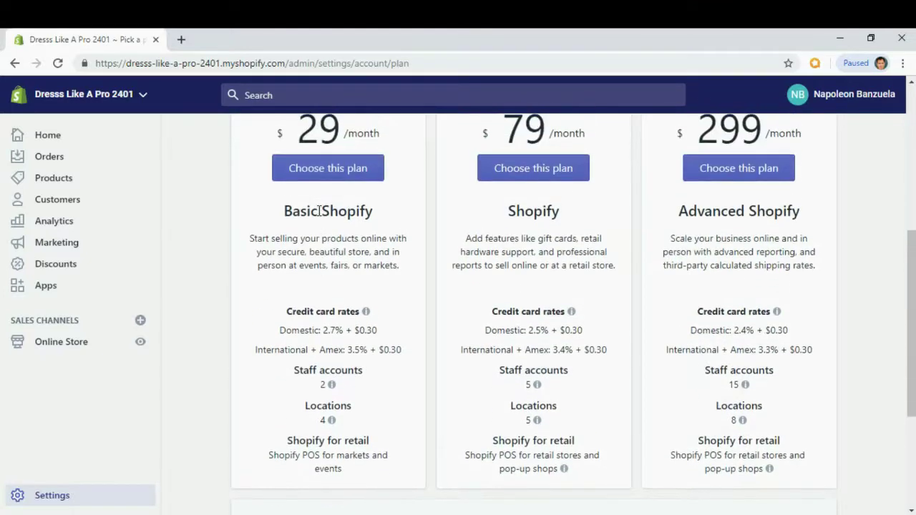
pyautogui.click(320, 168)
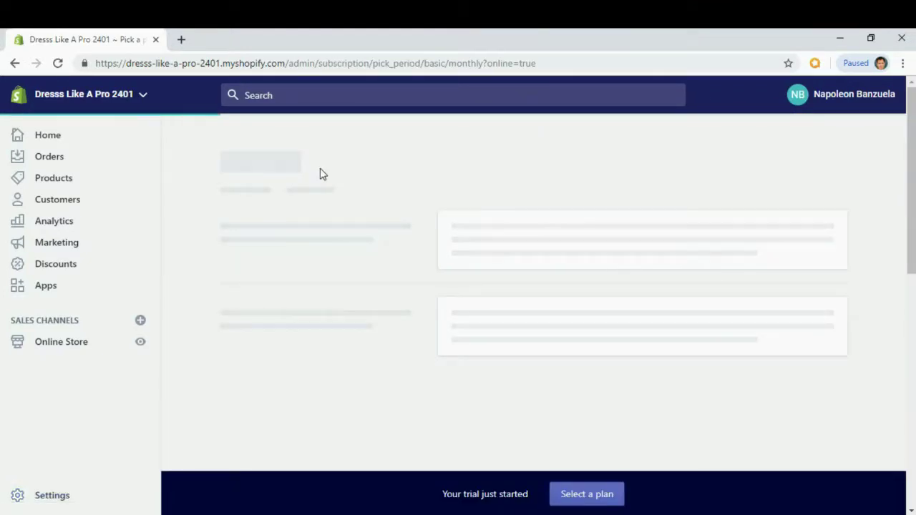
# Enter the card and billing details and start the Basic Shopify plan.
pyautogui.scroll(-4, 320, 174)
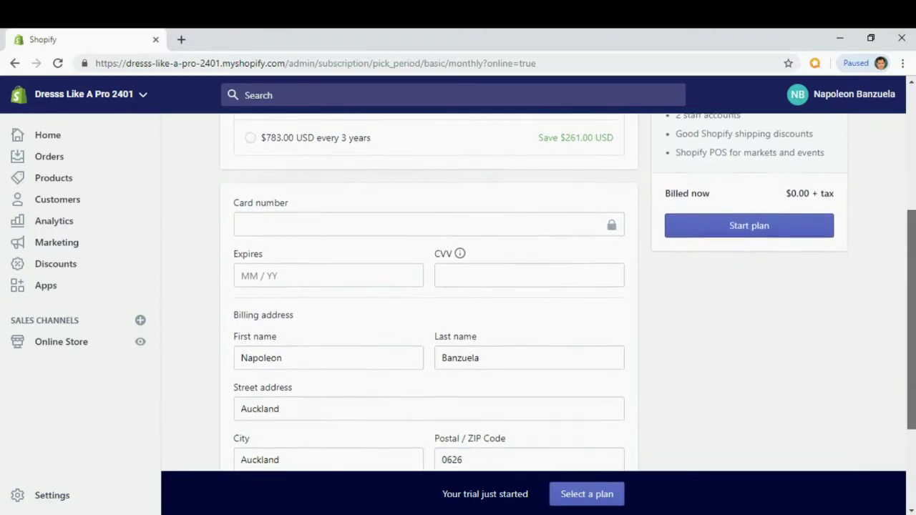
pyautogui.click(313, 210)
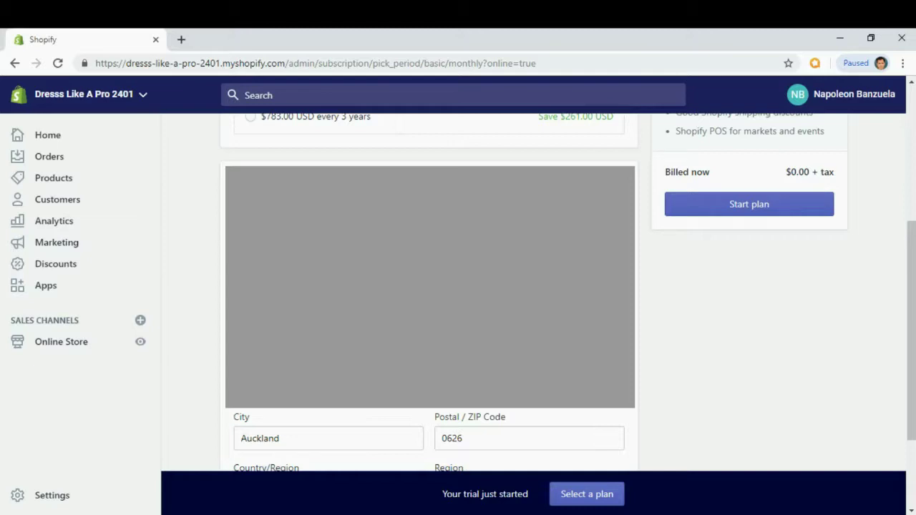
pyautogui.scroll(-1, 756, 186)
pyautogui.click(758, 182)
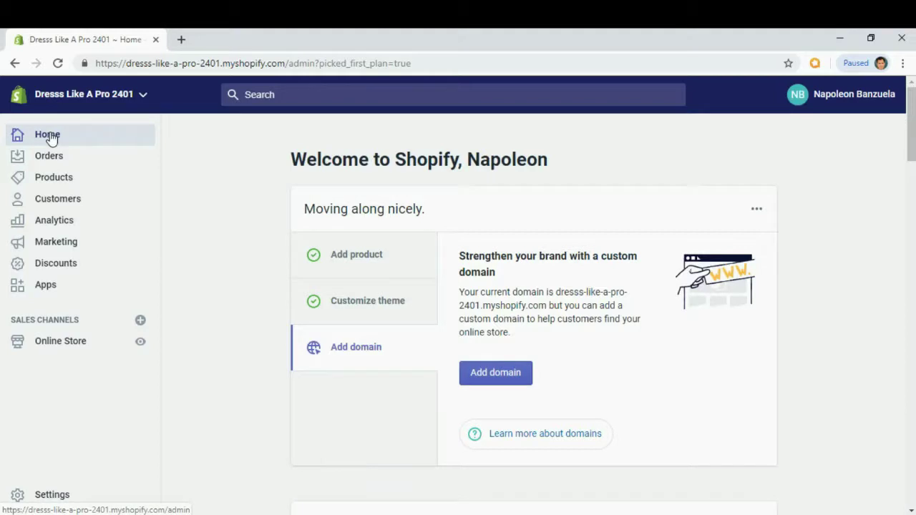
# Return to the Online Store Preferences page now that a plan is active.
pyautogui.scroll(-2, 198, 192)
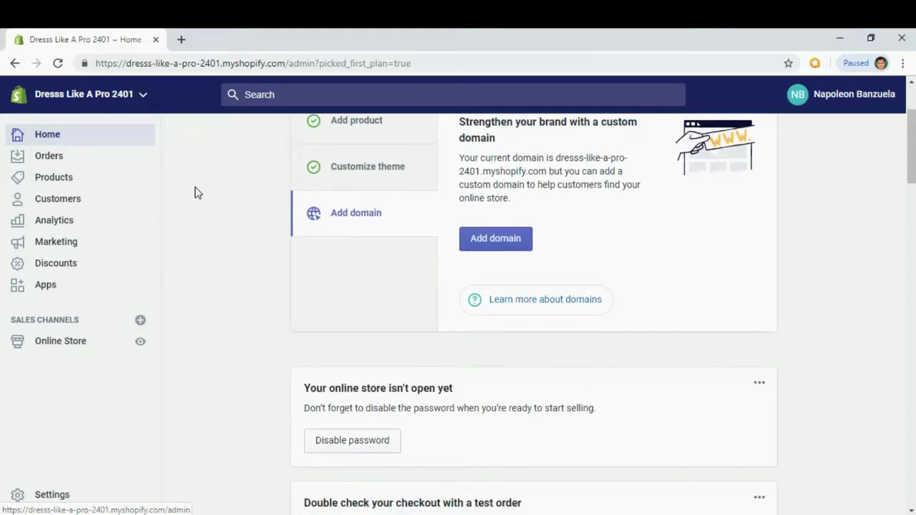
pyautogui.scroll(2, 198, 192)
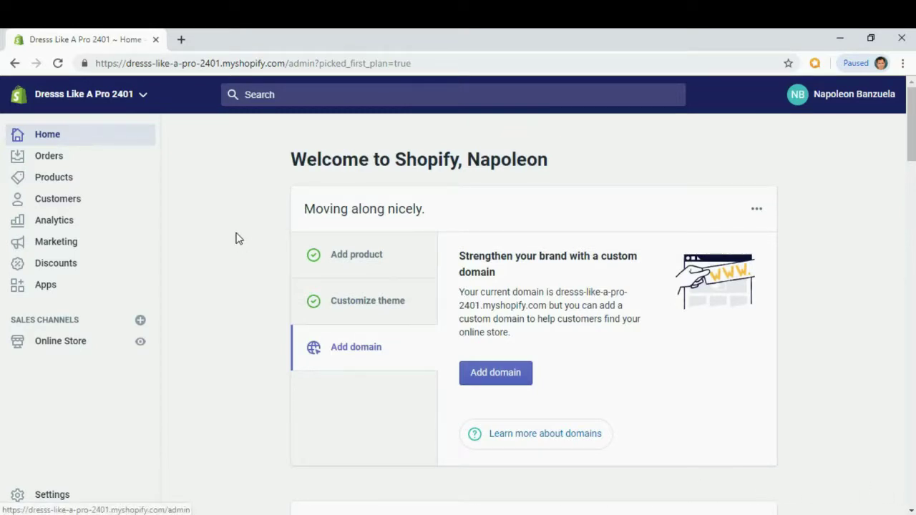
pyautogui.click(67, 349)
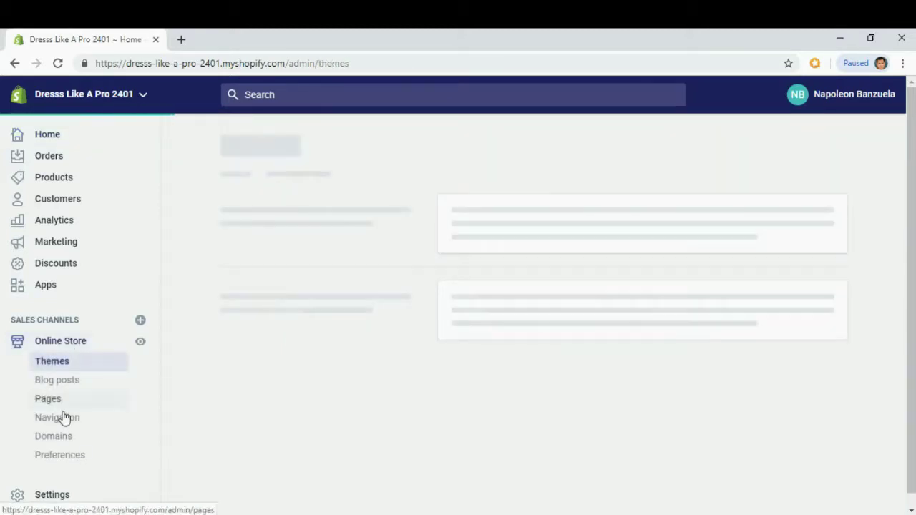
pyautogui.click(59, 463)
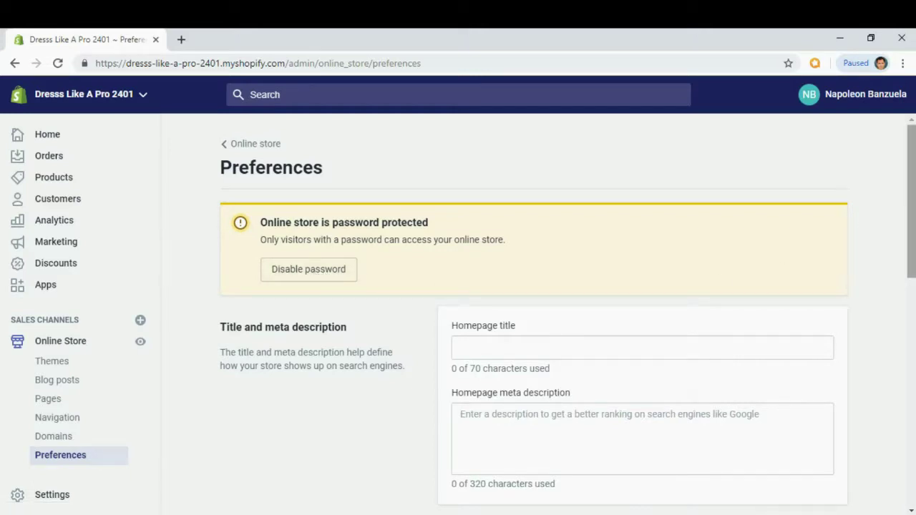
# Disable password protection and save, then copy the store's web address into a new tab.
pyautogui.moveTo(913, 163); pyautogui.dragTo(913, 374)
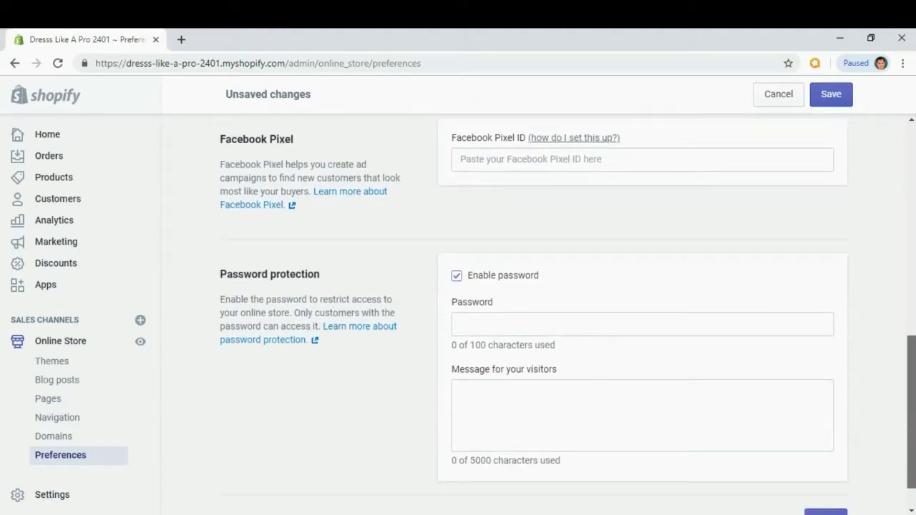
pyautogui.click(456, 277)
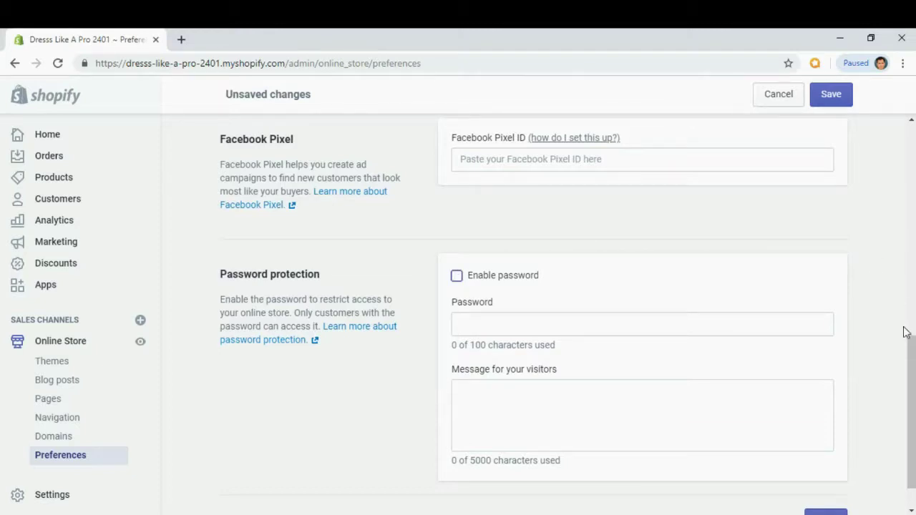
pyautogui.scroll(-1, 910, 329)
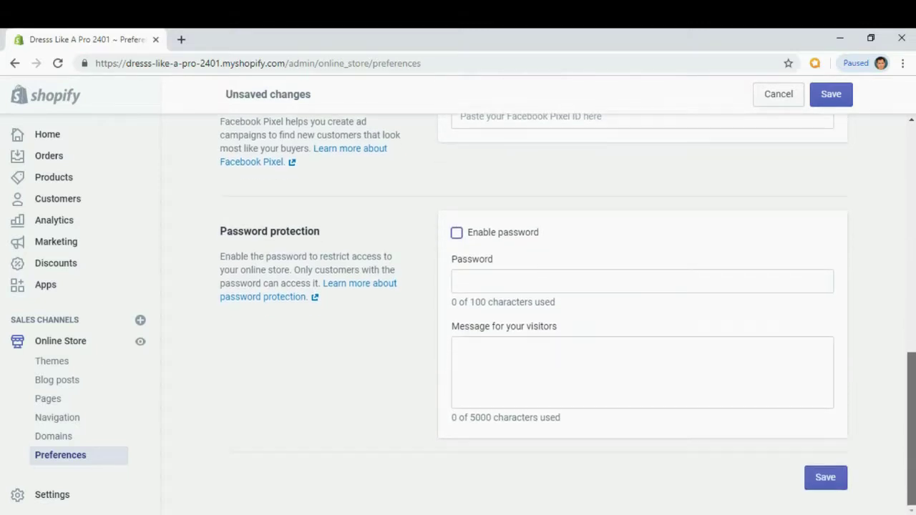
pyautogui.click(835, 483)
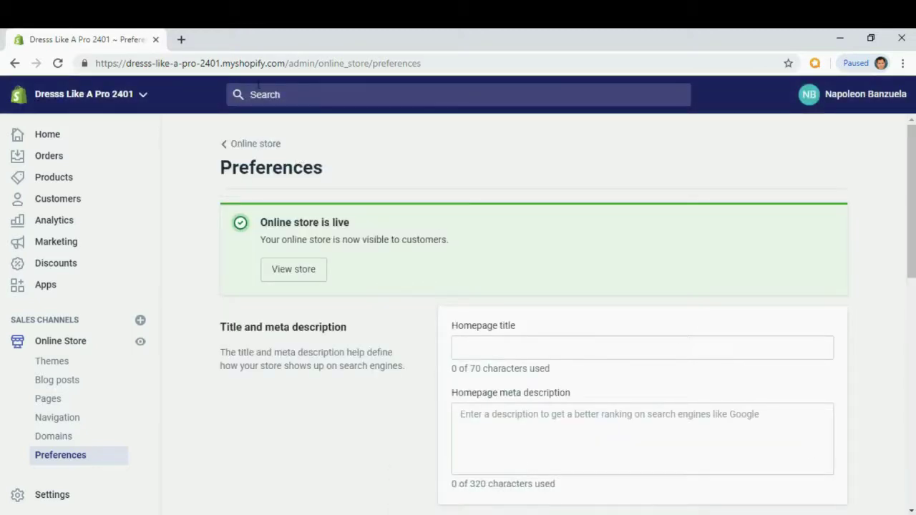
pyautogui.moveTo(284, 63); pyautogui.dragTo(96, 64)
pyautogui.hotkey('ctrl', 'c')
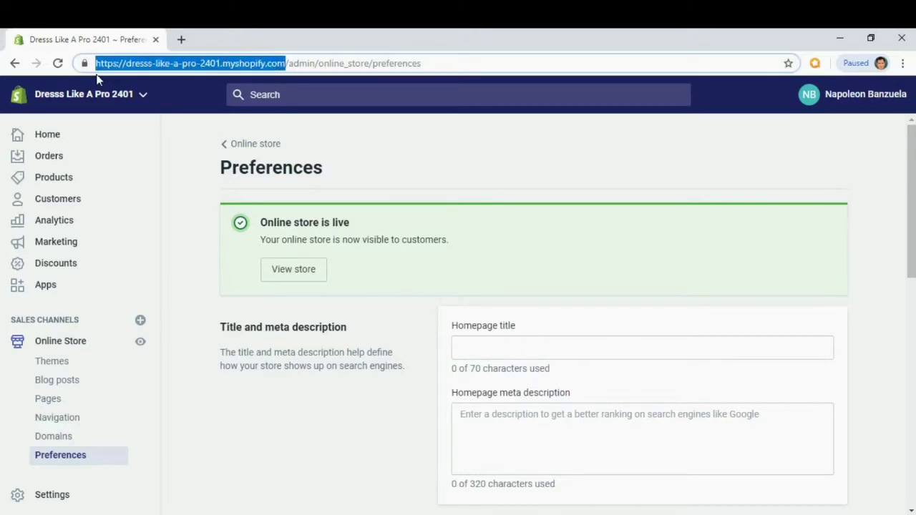
pyautogui.click(182, 41)
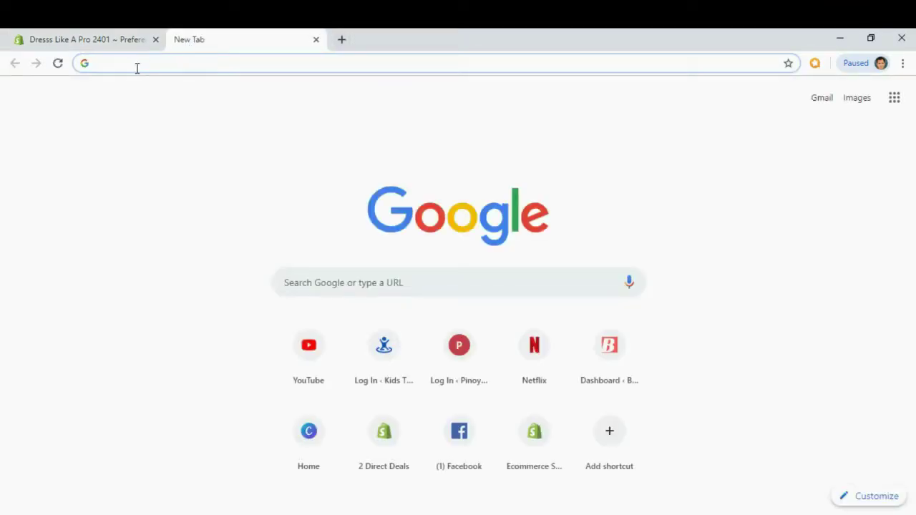
# Load the store's live storefront from its pasted URL and scroll through the home page.
pyautogui.hotkey('ctrl', 'v')
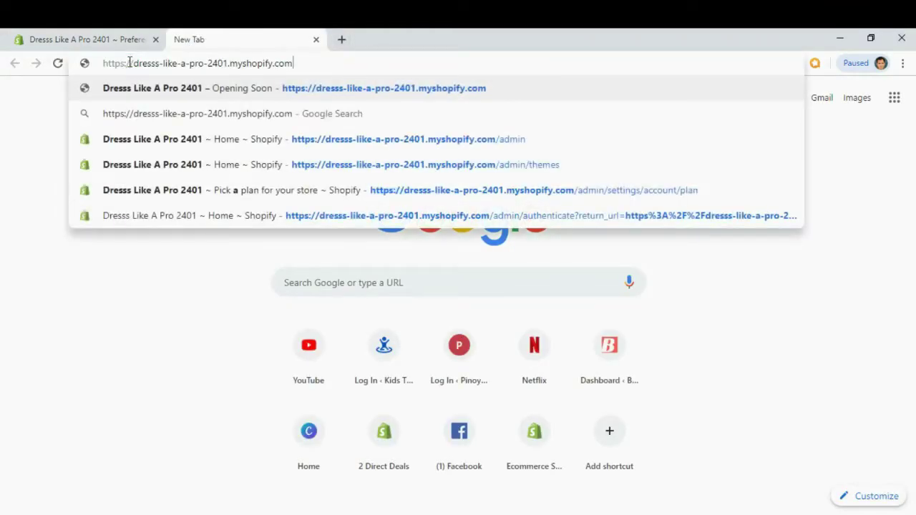
pyautogui.press('Return')
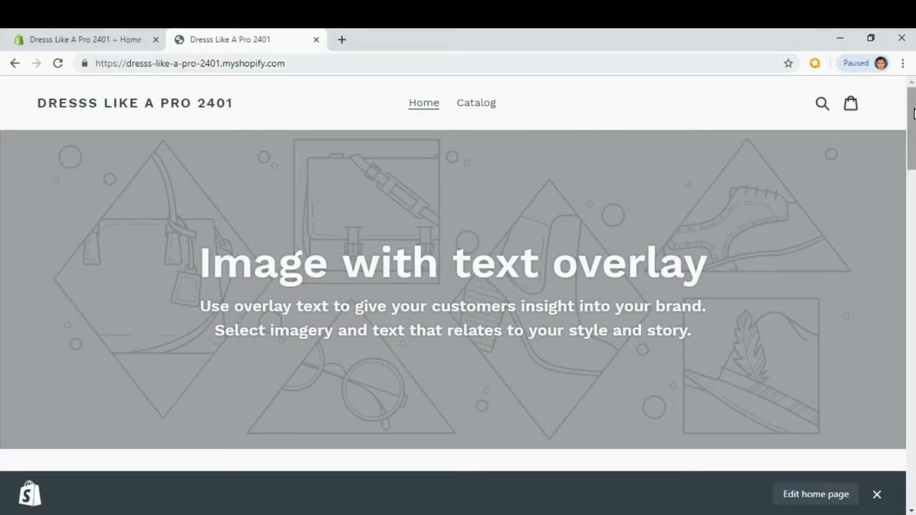
pyautogui.moveTo(913, 115); pyautogui.dragTo(907, 97)
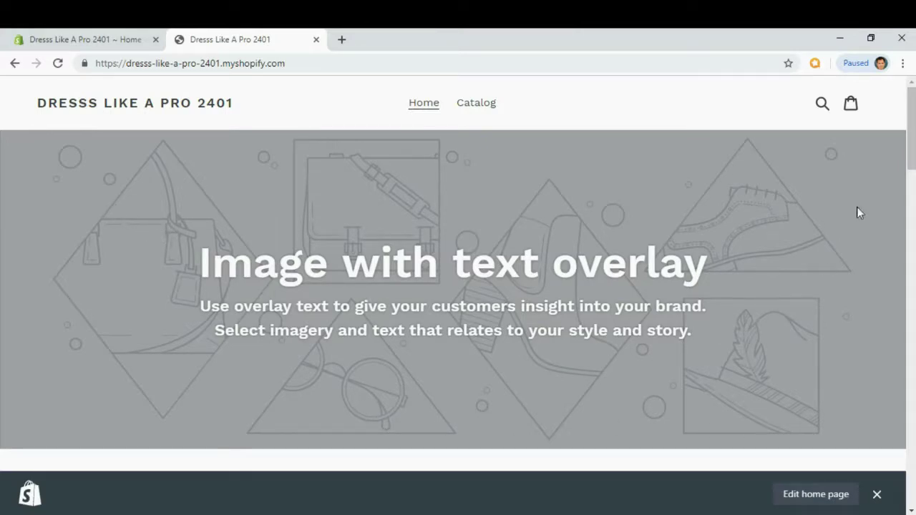
pyautogui.moveTo(910, 157); pyautogui.dragTo(910, 231)
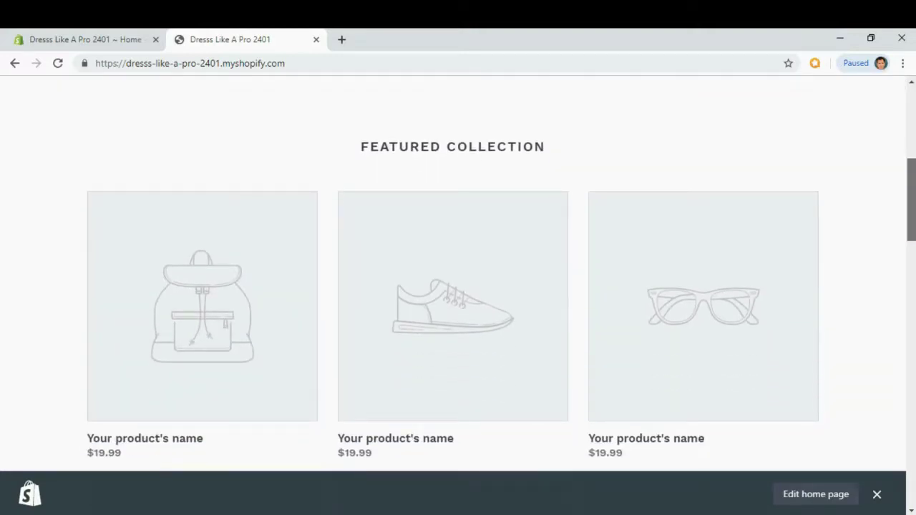
pyautogui.scroll(-2, 910, 231)
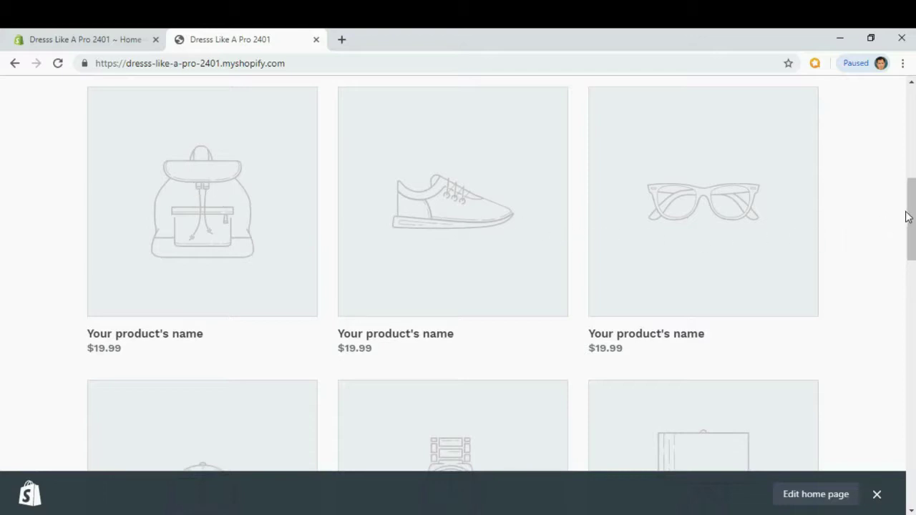
pyautogui.moveTo(912, 216); pyautogui.dragTo(911, 331)
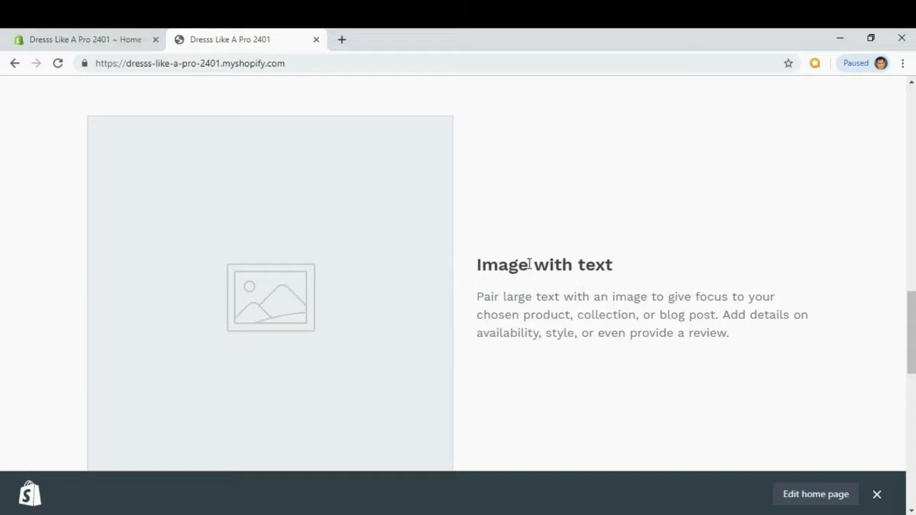
pyautogui.moveTo(909, 333); pyautogui.dragTo(910, 417)
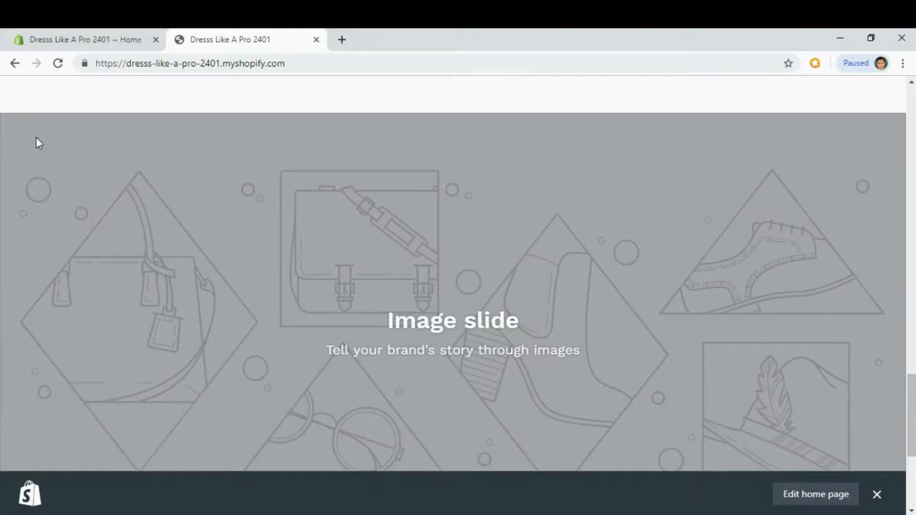
pyautogui.moveTo(912, 432); pyautogui.dragTo(913, 477)
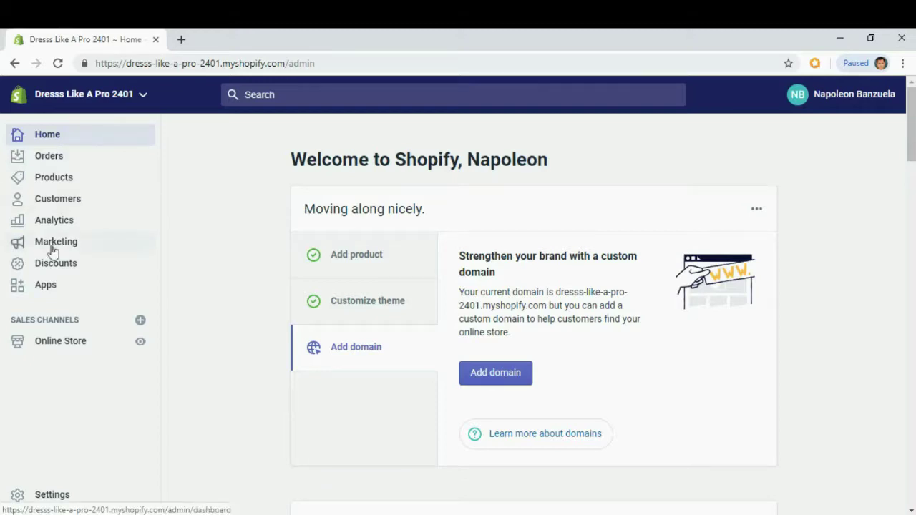
# Open Oberlo's App Store listing from the Apps page and start adding it to the store.
pyautogui.click(46, 285)
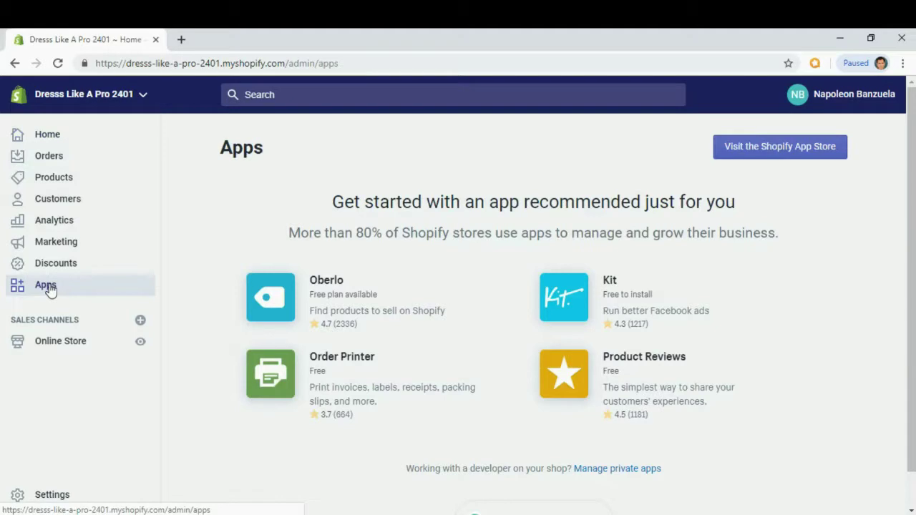
pyautogui.click(323, 284)
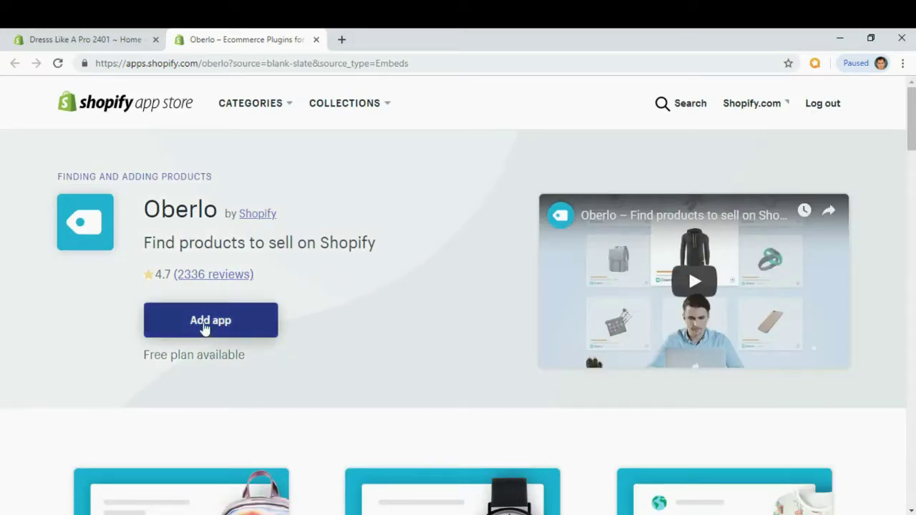
pyautogui.click(204, 324)
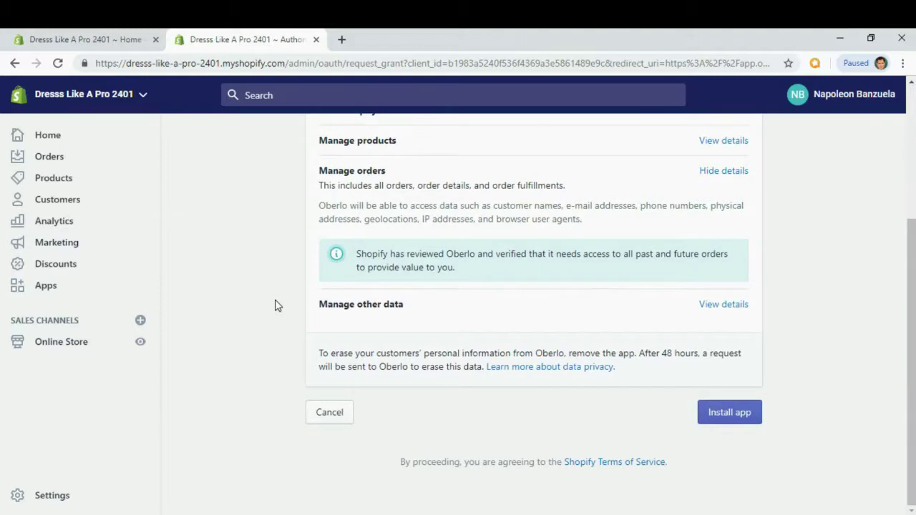
# Install Oberlo with its requested permissions, then go to its browser-extension page.
pyautogui.click(729, 422)
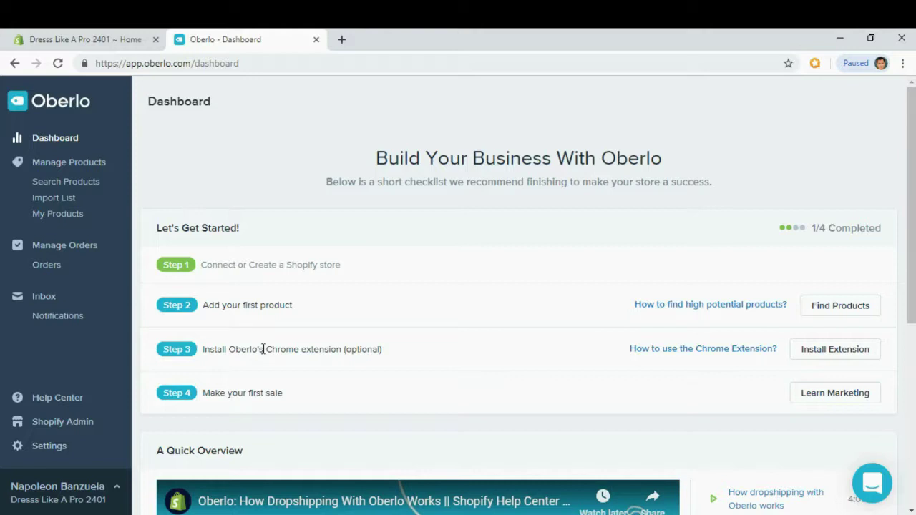
pyautogui.click(856, 358)
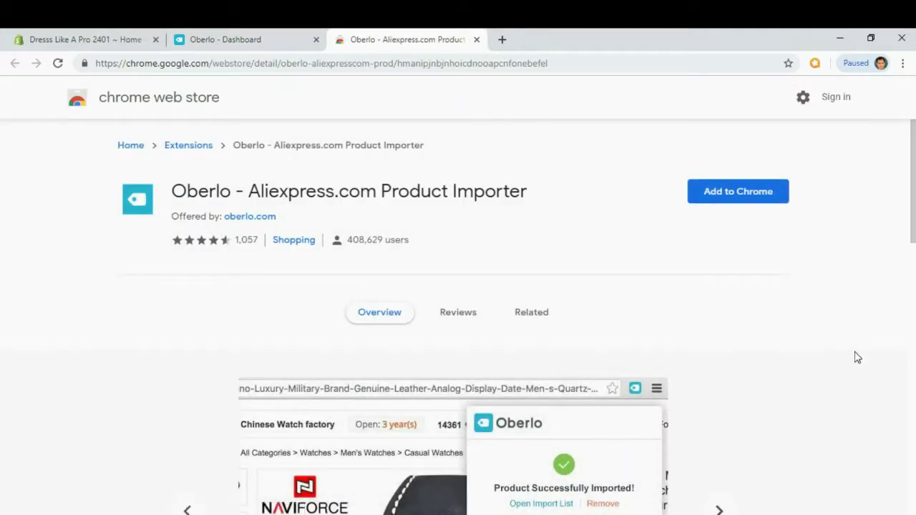
# Add the Oberlo Aliexpress.com Product Importer extension to Chrome and close the Web Store tab.
pyautogui.click(737, 199)
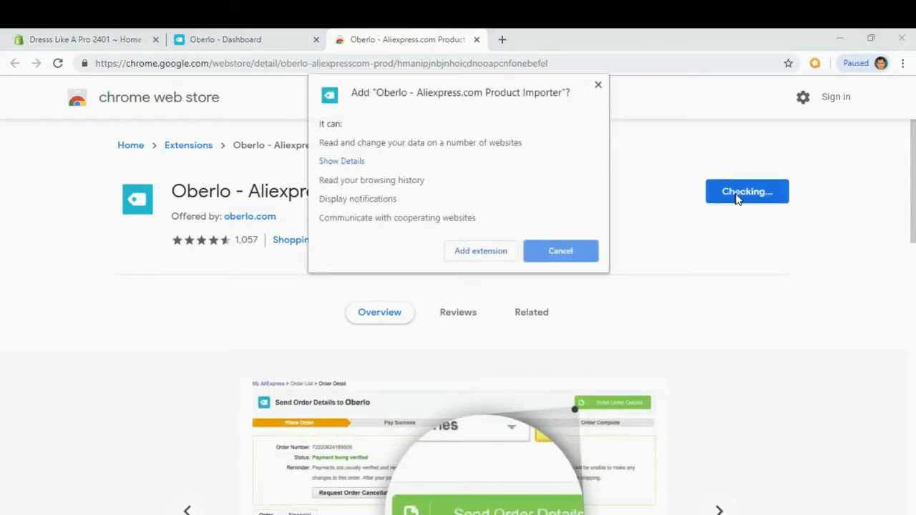
pyautogui.click(494, 252)
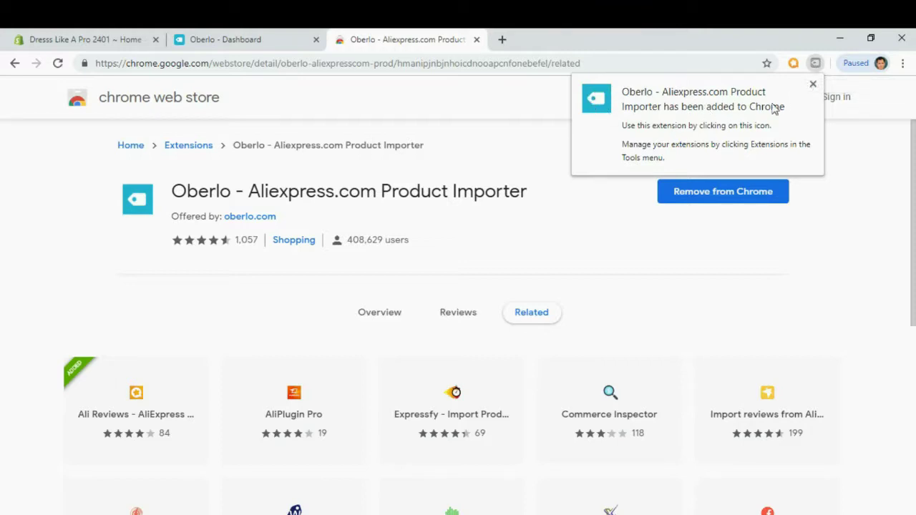
pyautogui.click(586, 194)
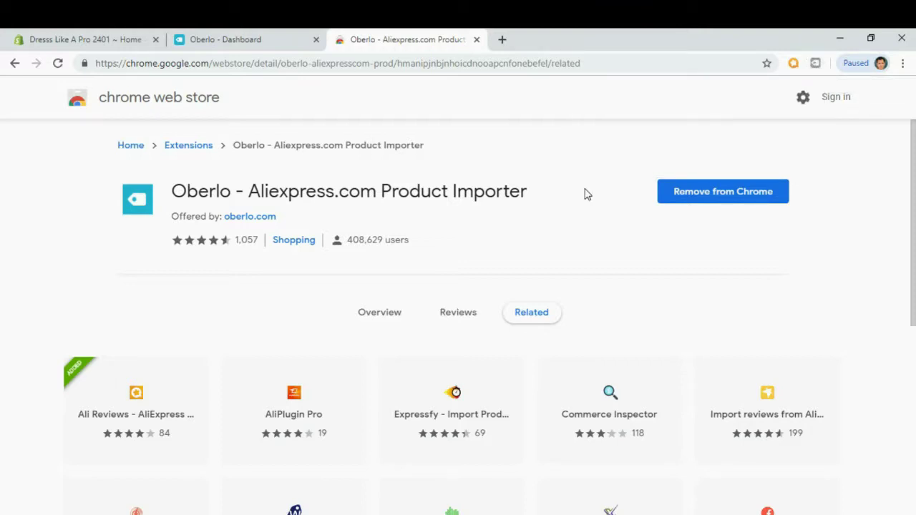
pyautogui.click(476, 39)
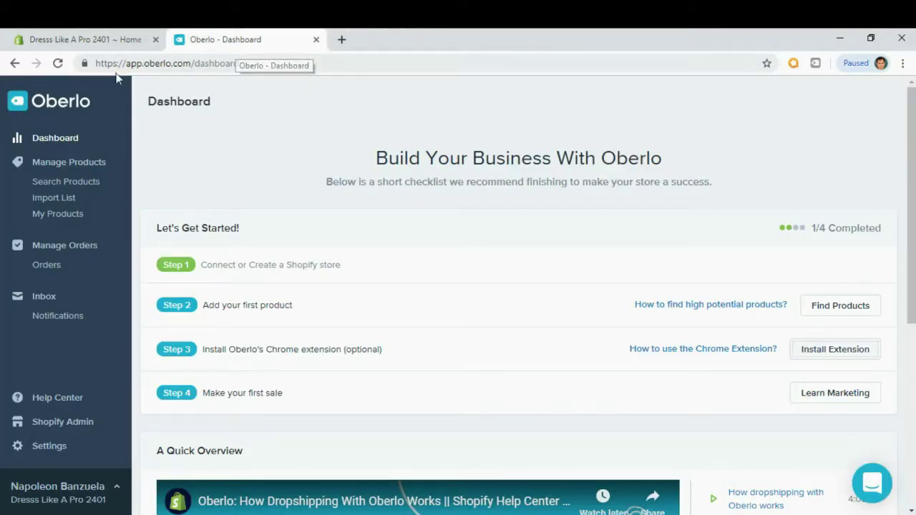
# Open the store's live myshopify.com storefront from the Oberlo dashboard tab.
pyautogui.click(58, 63)
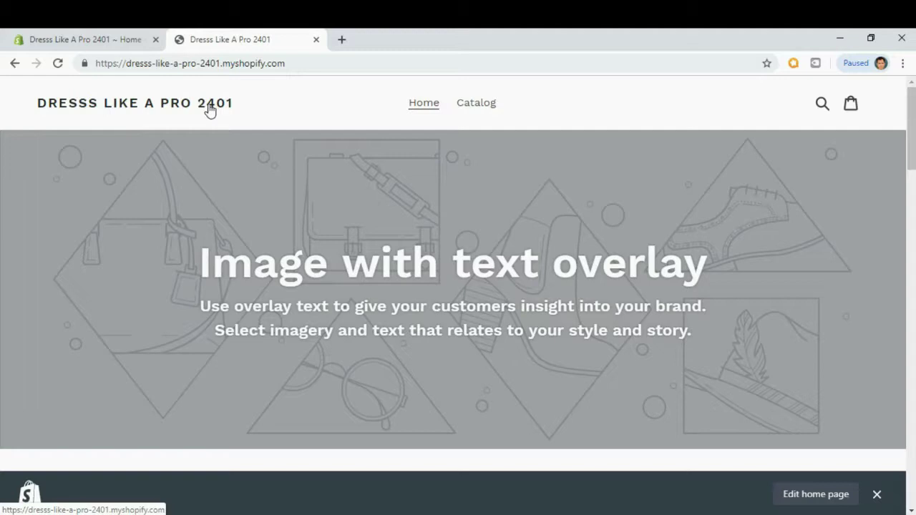
# Go to the Canva website in a new browser tab.
pyautogui.click(342, 41)
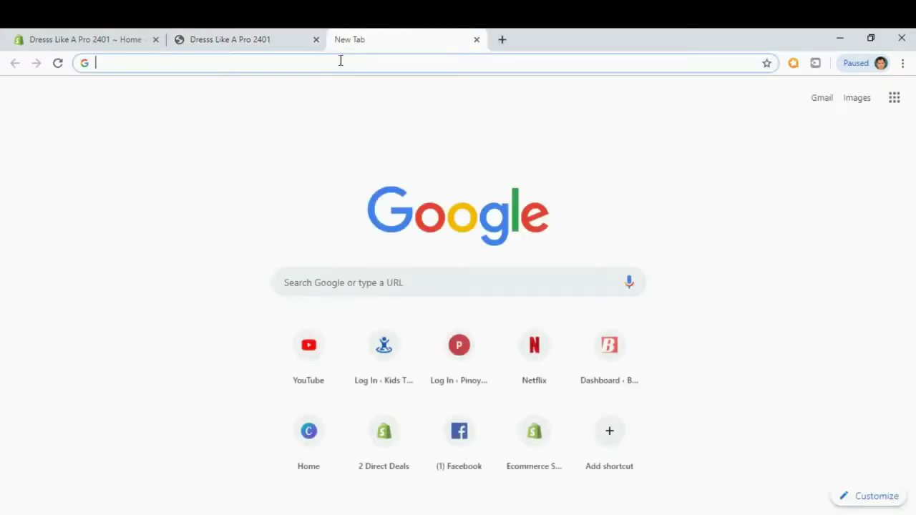
pyautogui.write('canva')
pyautogui.press('Return')
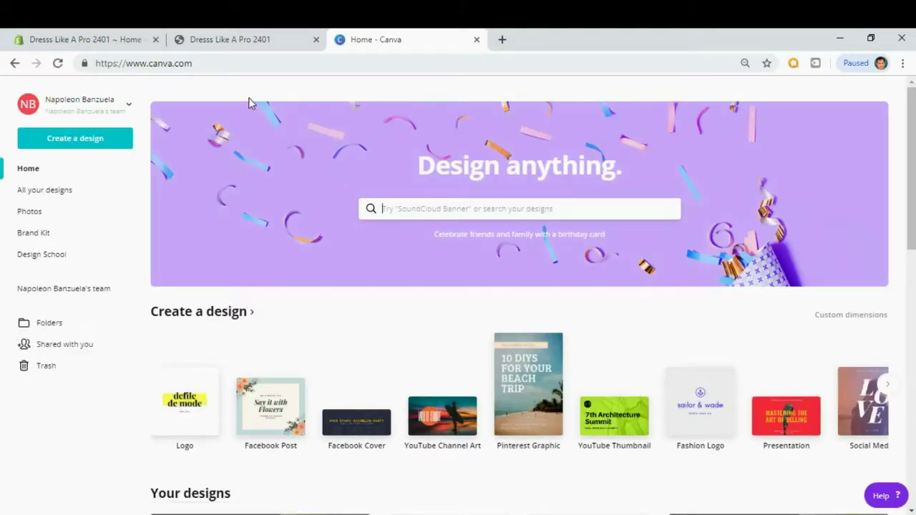
# Create a new Canva design of the Logo type.
pyautogui.click(83, 146)
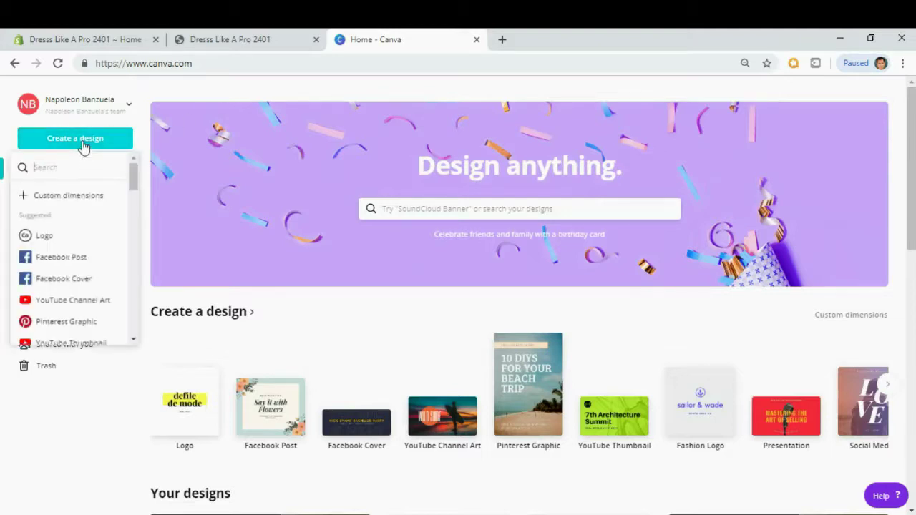
pyautogui.click(46, 239)
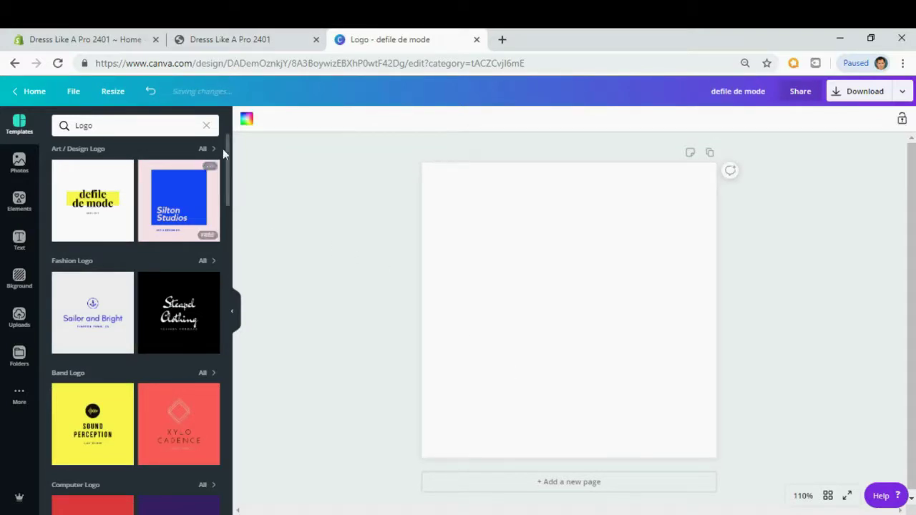
# Apply the Steinfield photo studio template to the logo page and select its title text.
pyautogui.moveTo(229, 159); pyautogui.dragTo(226, 508)
pyautogui.click(184, 480)
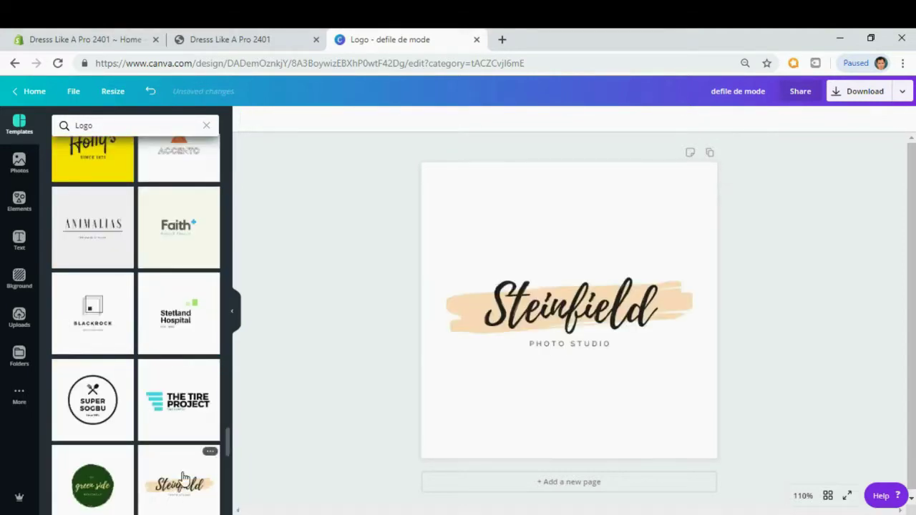
pyautogui.click(571, 309)
pyautogui.click(571, 309)
# Replace the Steinfield title with the text 'Dress Like A Pro'.
pyautogui.doubleClick(571, 308)
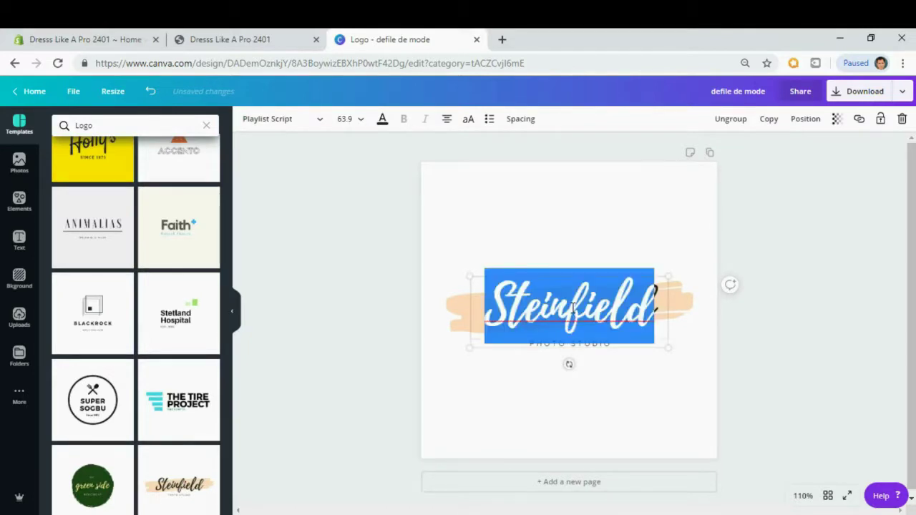
pyautogui.write('dre')
pyautogui.press('BackSpace')
pyautogui.press('BackSpace')
pyautogui.press('BackSpace')
pyautogui.write('Dre')
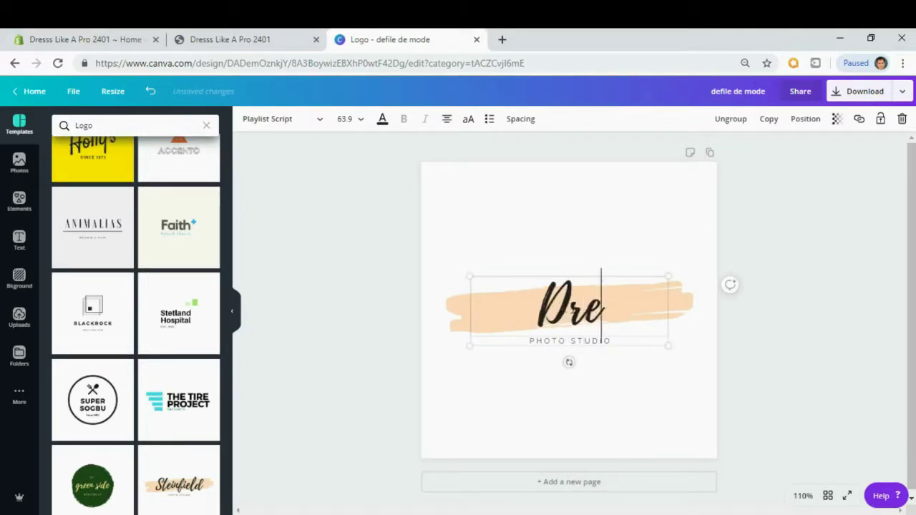
pyautogui.write('ss Like a')
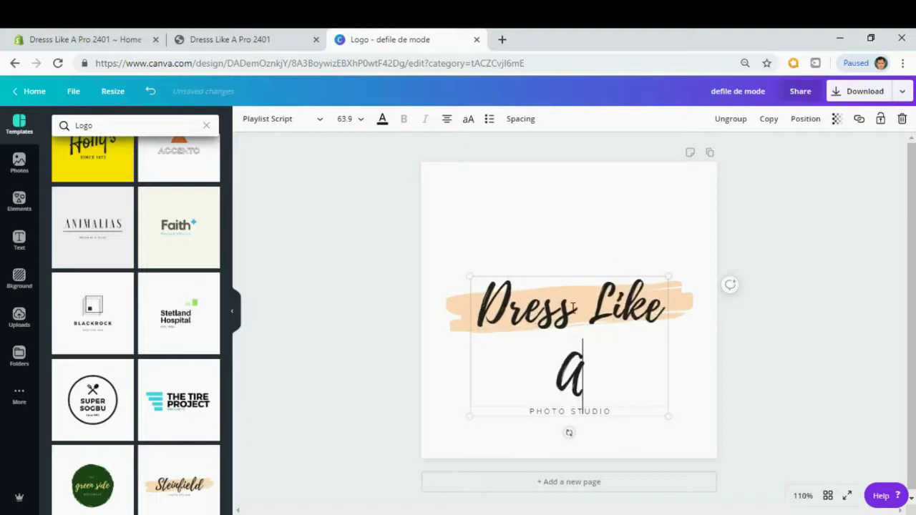
pyautogui.press('BackSpace')
pyautogui.write('A Pro')
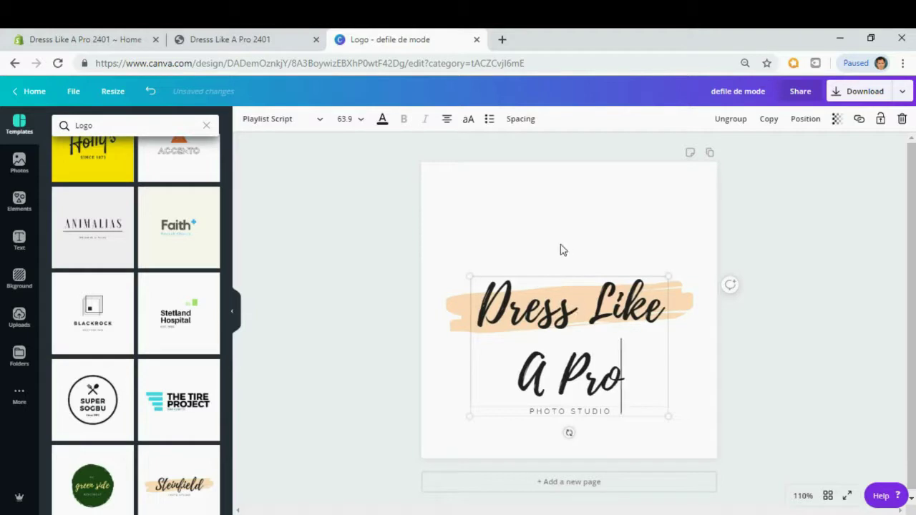
# Delete the PHOTO STUDIO tagline from the logo.
pyautogui.click(619, 221)
pyautogui.click(576, 413)
pyautogui.click(578, 410)
pyautogui.press('Delete')
# Set the title to size 48, widen it onto one line, and reposition it.
pyautogui.click(640, 245)
pyautogui.click(589, 341)
pyautogui.click(362, 126)
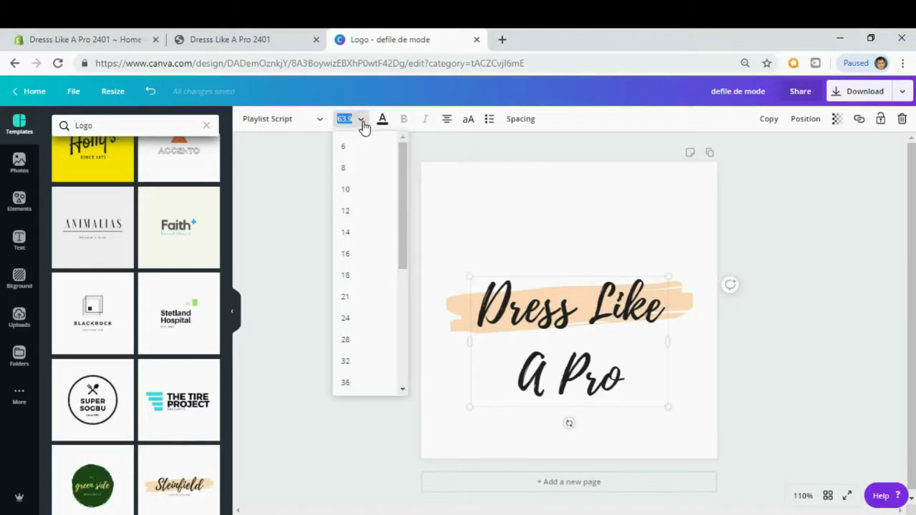
pyautogui.moveTo(401, 190); pyautogui.dragTo(404, 295)
pyautogui.click(346, 263)
pyautogui.click(350, 207)
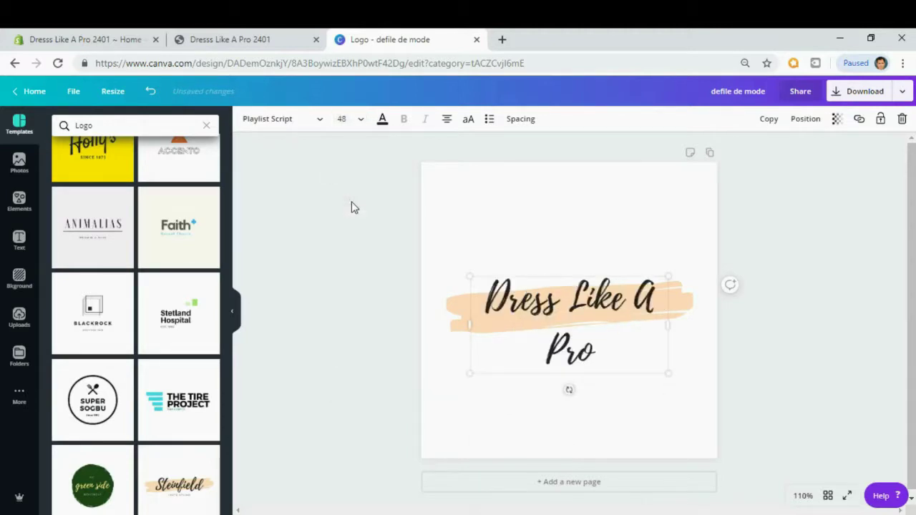
pyautogui.moveTo(468, 325); pyautogui.dragTo(438, 323)
pyautogui.moveTo(568, 295); pyautogui.dragTo(586, 299)
pyautogui.click(473, 340)
# Recolour the peach brush stroke behind the title to red.
pyautogui.click(467, 330)
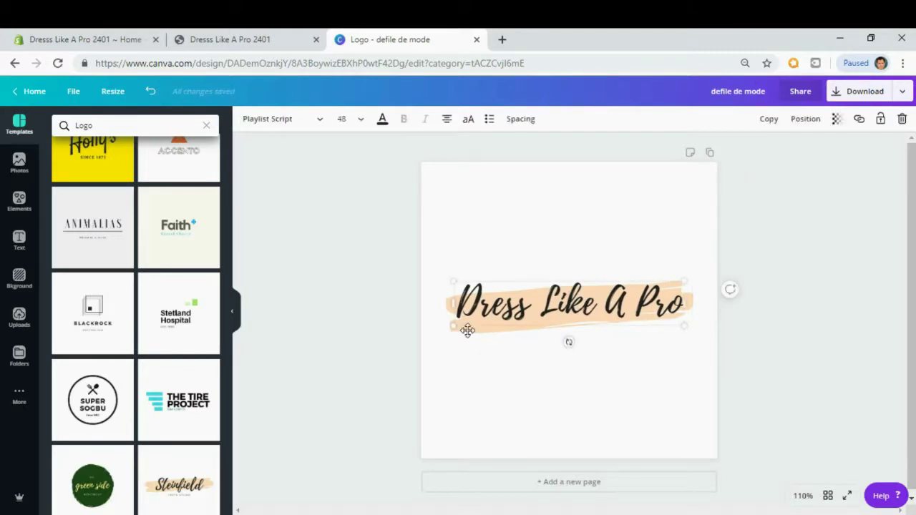
pyautogui.click(472, 329)
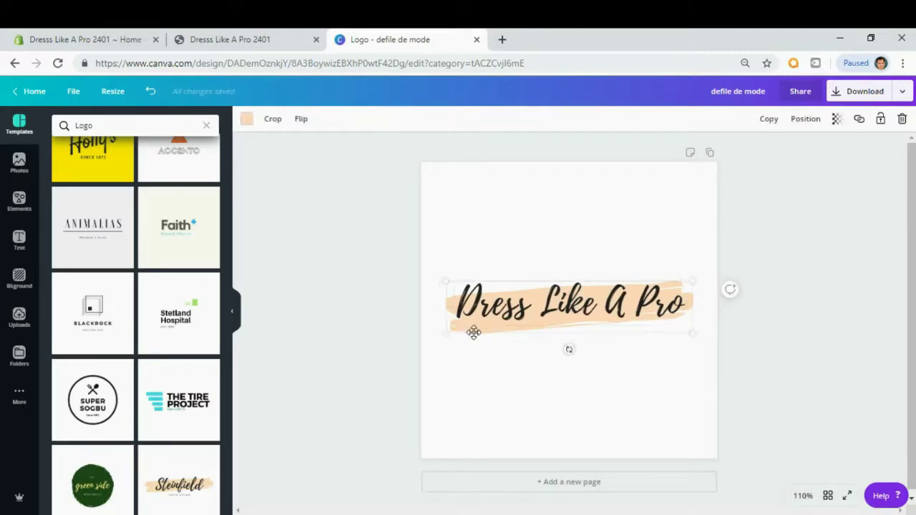
pyautogui.click(246, 122)
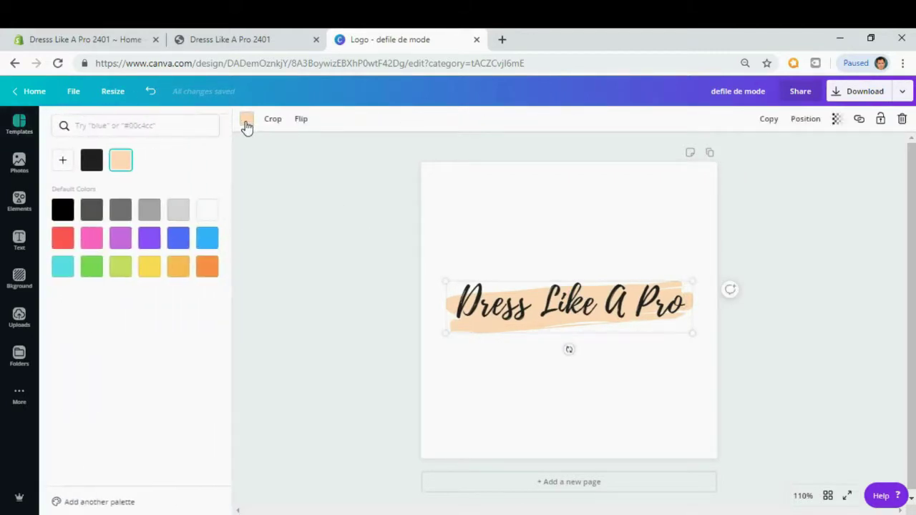
pyautogui.click(63, 238)
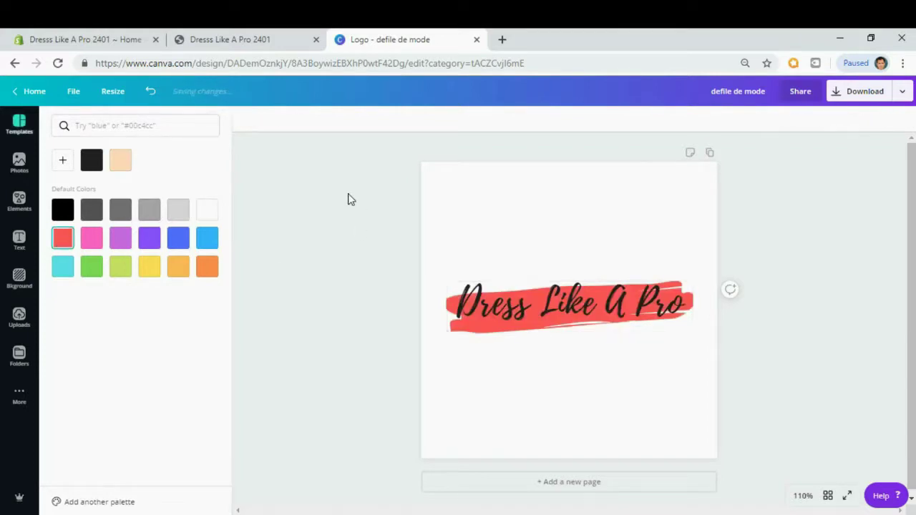
pyautogui.click(351, 199)
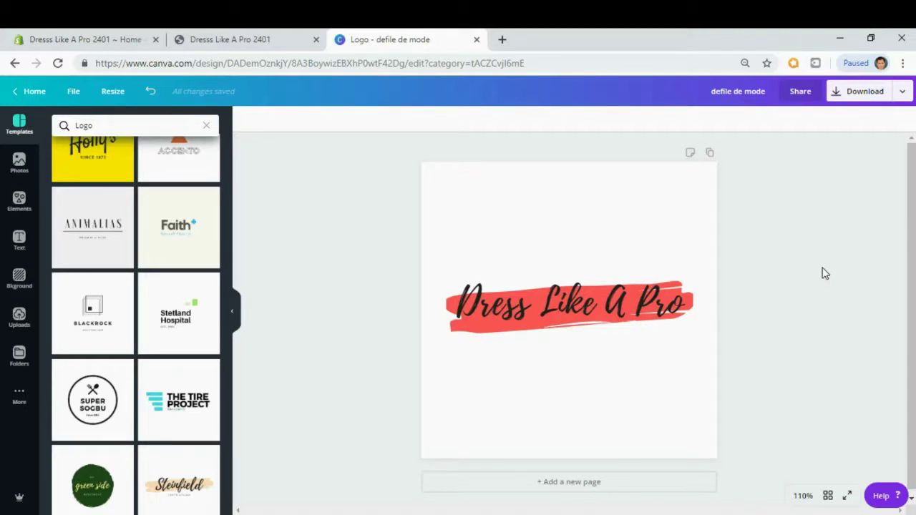
# Download the logo as a transparent-background PNG, defile de mode.png, and close the print promotion.
pyautogui.click(900, 96)
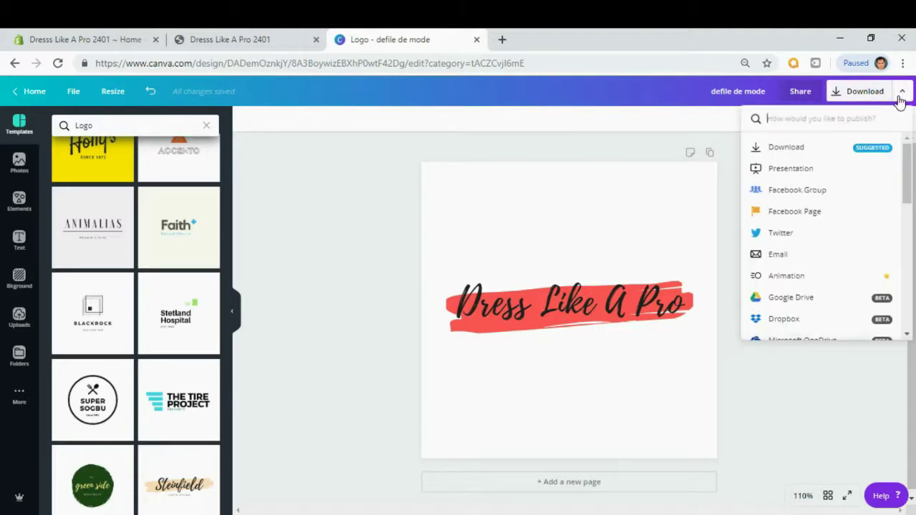
pyautogui.click(783, 149)
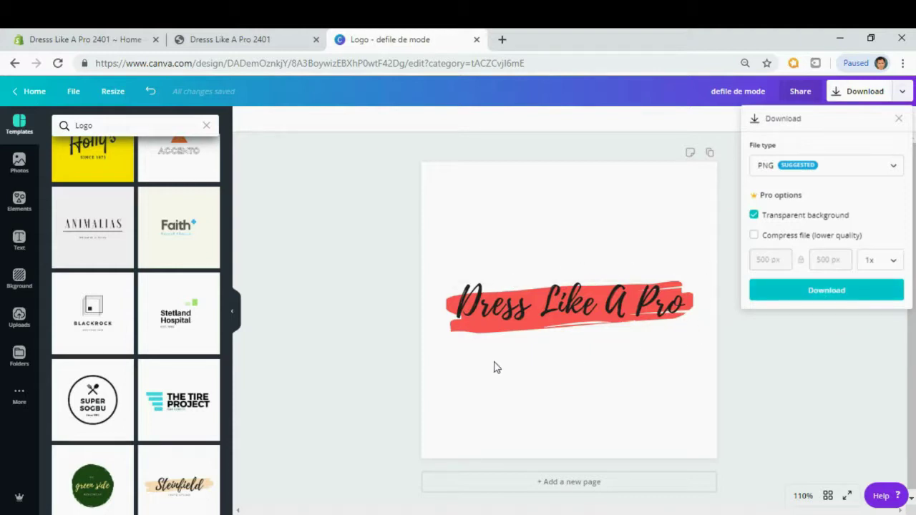
pyautogui.click(848, 292)
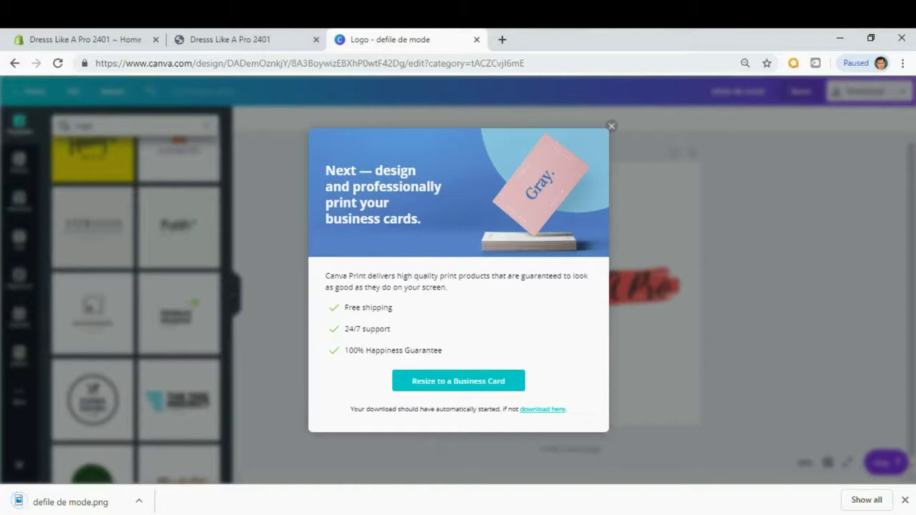
pyautogui.click(612, 128)
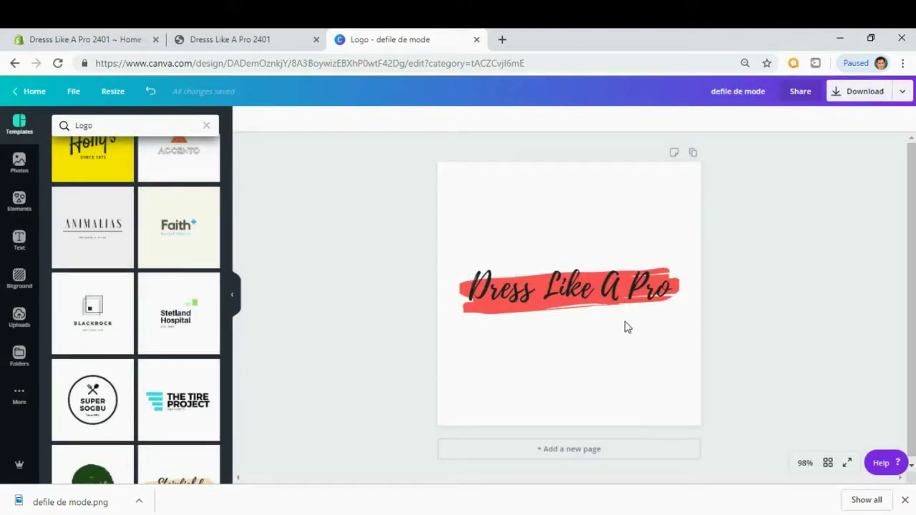
# In a new tab, go to BeFunky and start a new Photo Editor project.
pyautogui.click(502, 40)
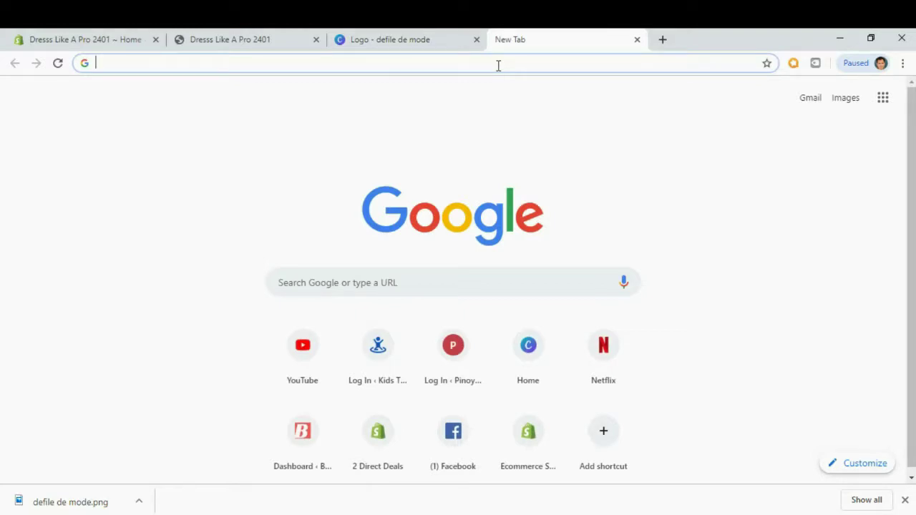
pyautogui.write('be')
pyautogui.press('Return')
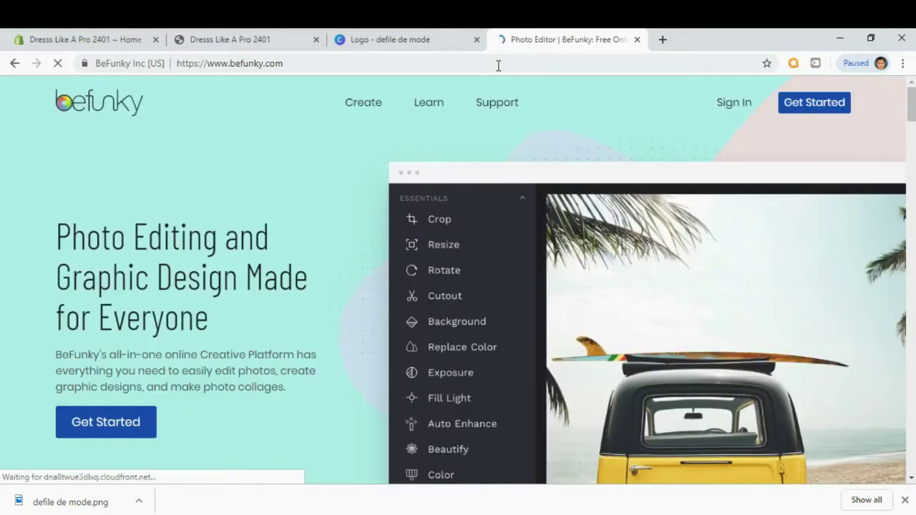
pyautogui.moveTo(363, 106)
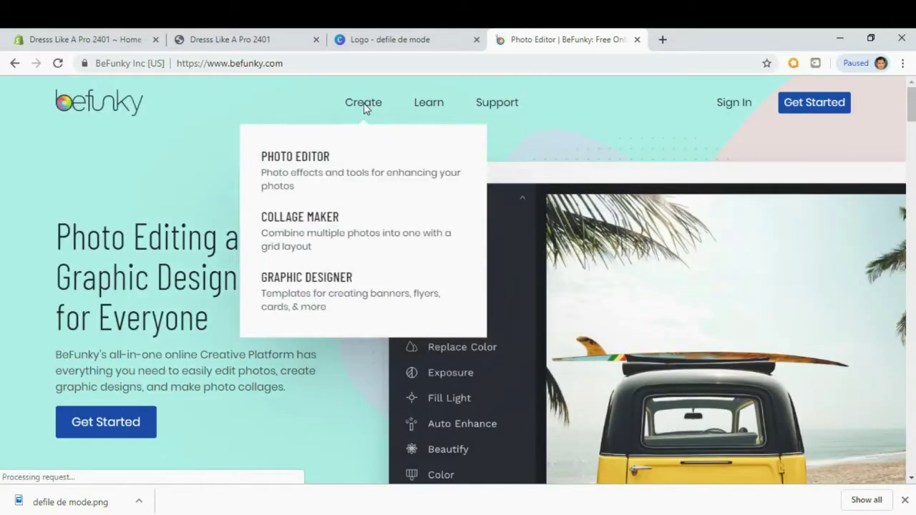
pyautogui.click(341, 180)
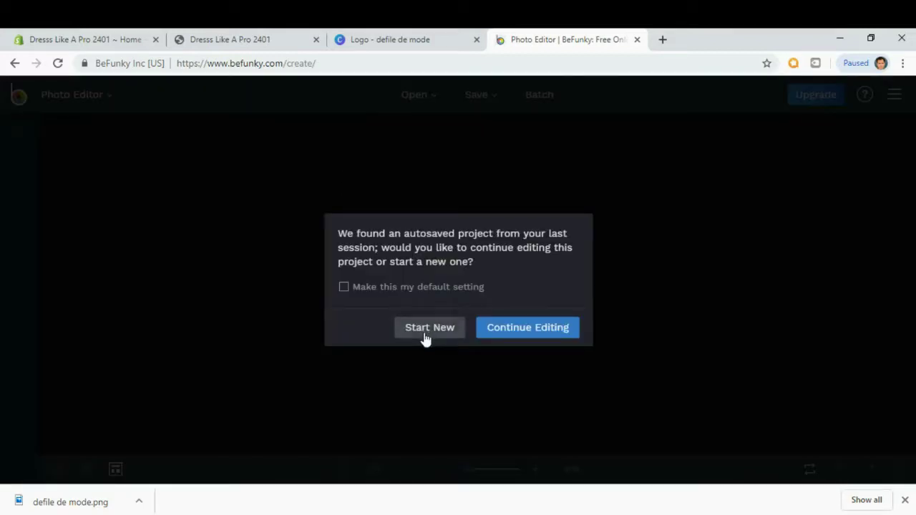
pyautogui.click(425, 330)
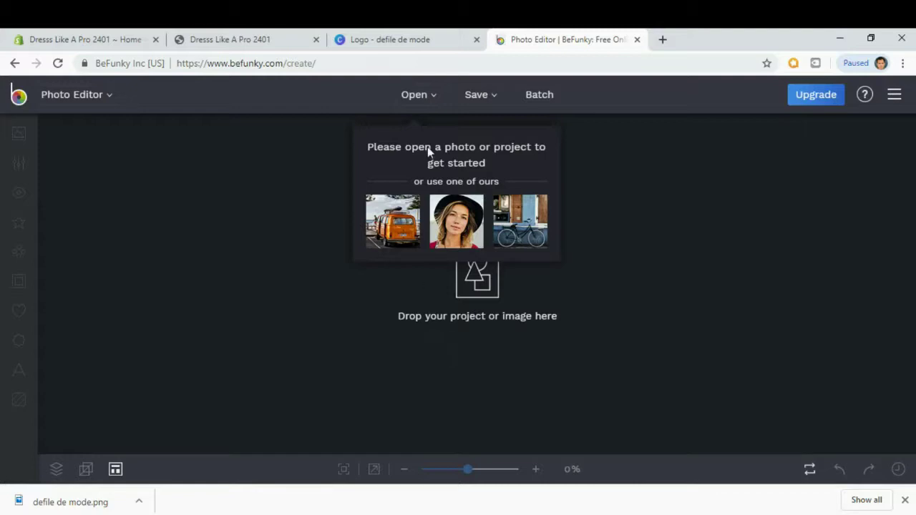
# Load the Logo image from the computer into the editor.
pyautogui.click(427, 96)
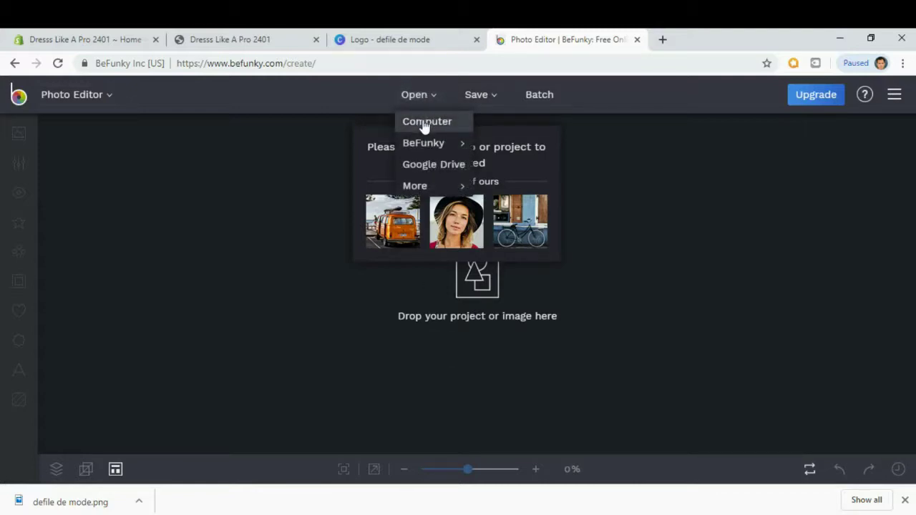
pyautogui.click(424, 123)
pyautogui.click(261, 140)
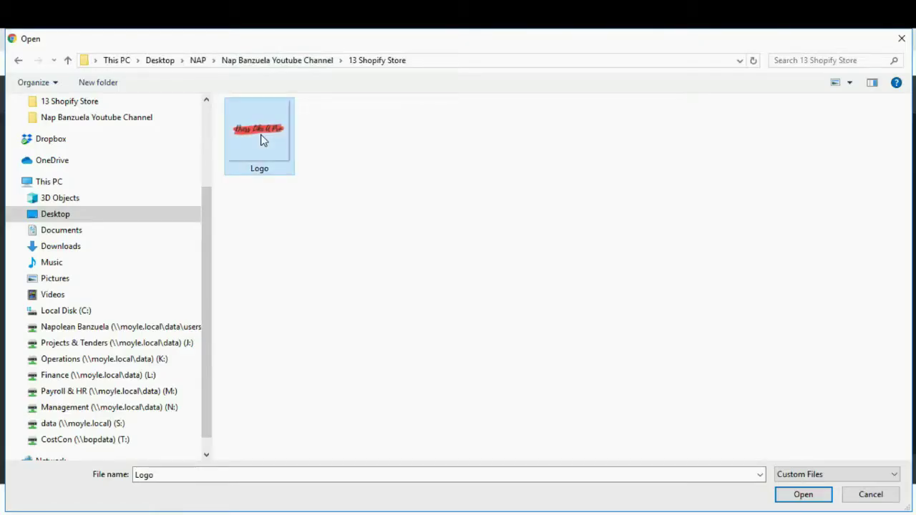
pyautogui.click(802, 495)
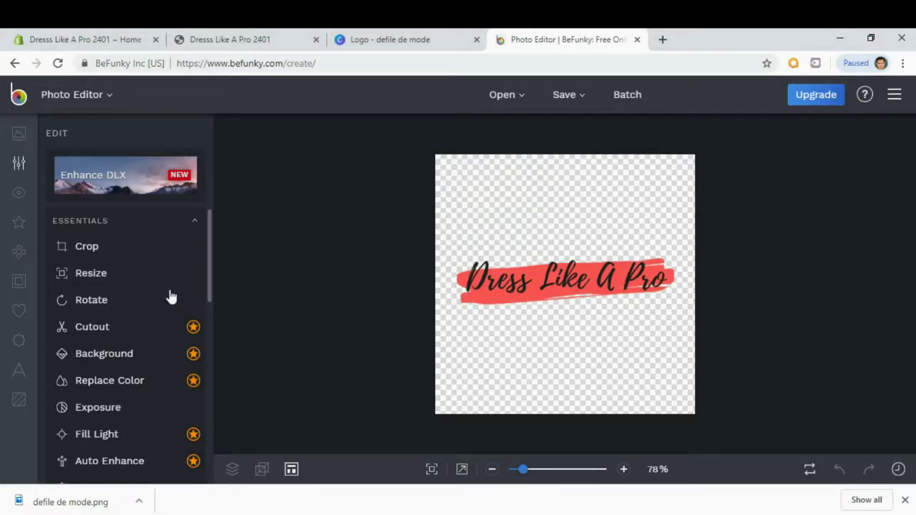
# Crop the logo to a tight banner around its text.
pyautogui.click(92, 251)
pyautogui.moveTo(459, 175); pyautogui.dragTo(462, 258)
pyautogui.moveTo(672, 405); pyautogui.dragTo(671, 315)
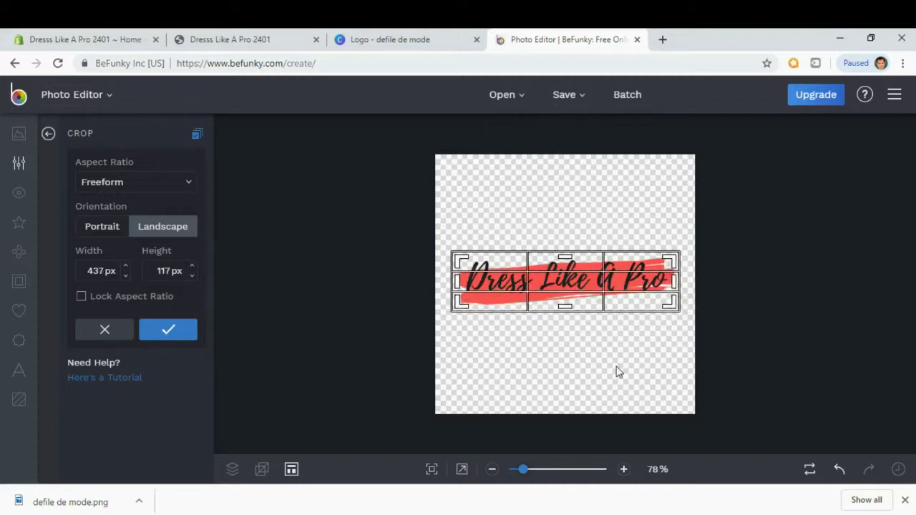
pyautogui.click(168, 331)
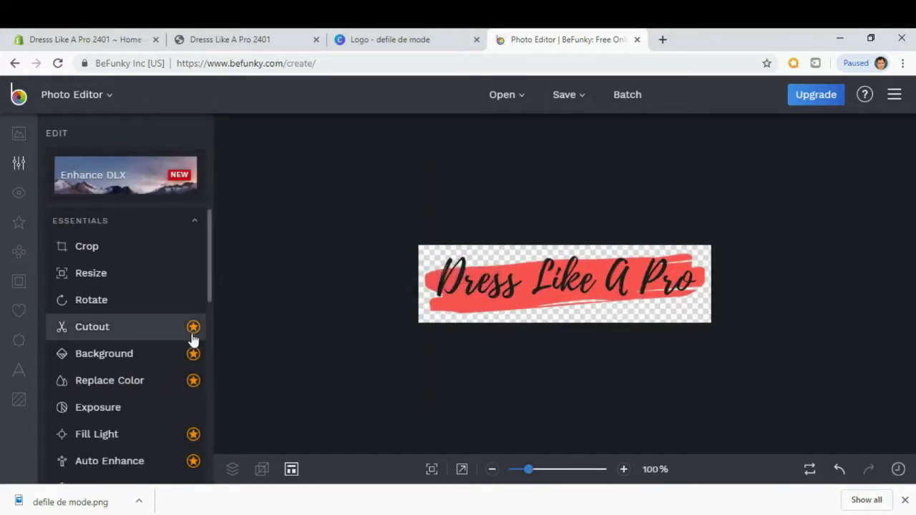
# Save the cropped image to the computer as the PNG 'Logo 1'.
pyautogui.click(584, 102)
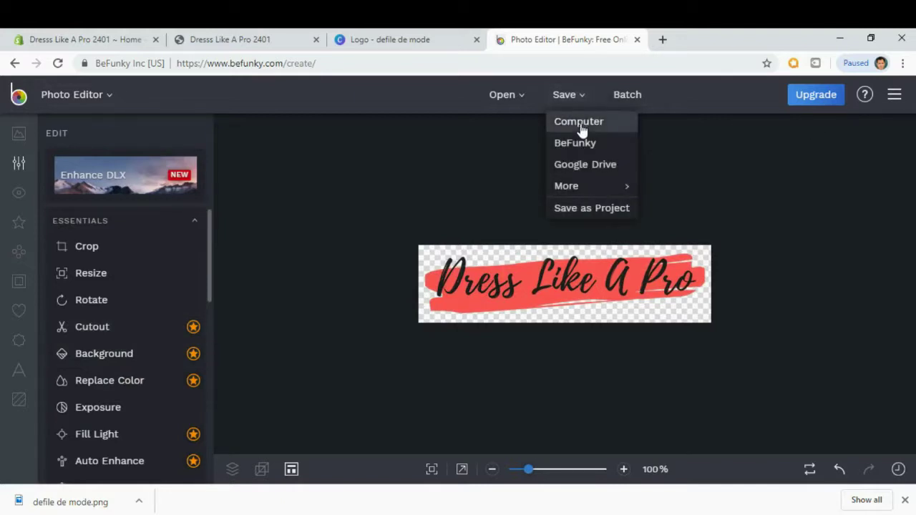
pyautogui.click(579, 123)
pyautogui.click(592, 210)
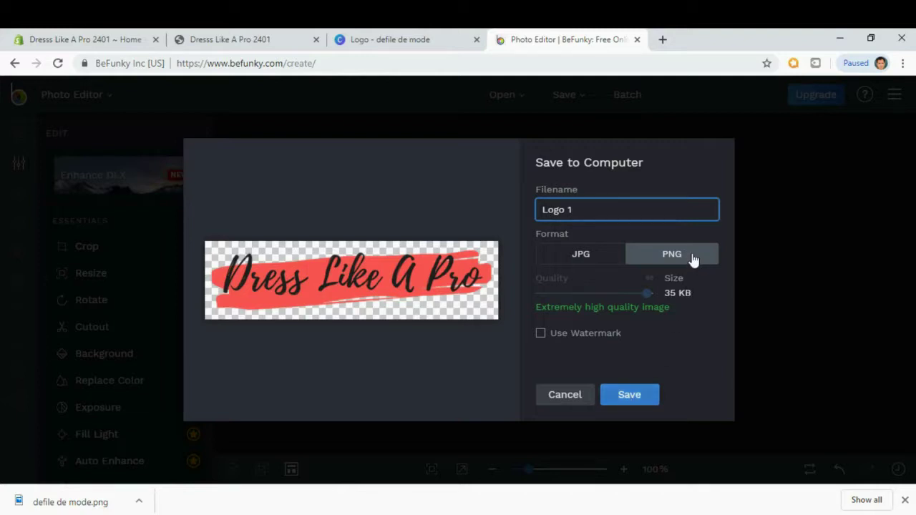
pyautogui.click(634, 400)
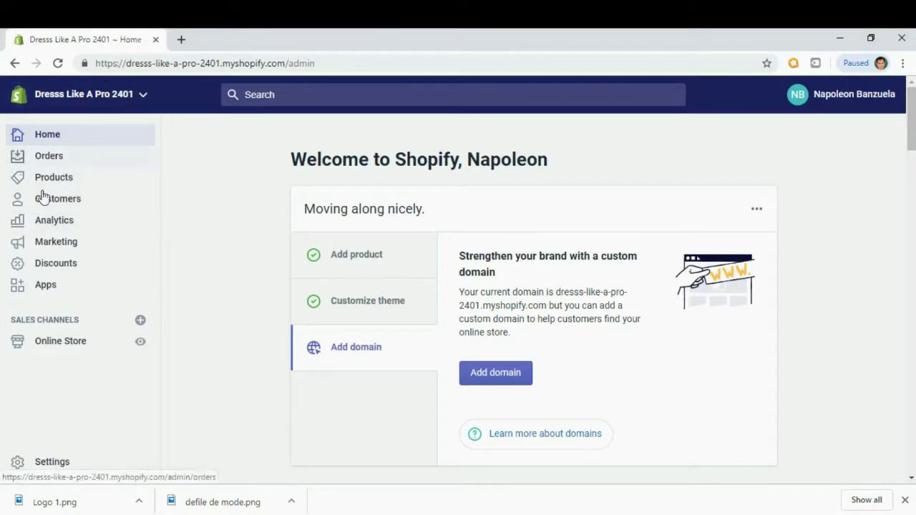
# Open the live Debut theme for customising from Online Store.
pyautogui.click(53, 346)
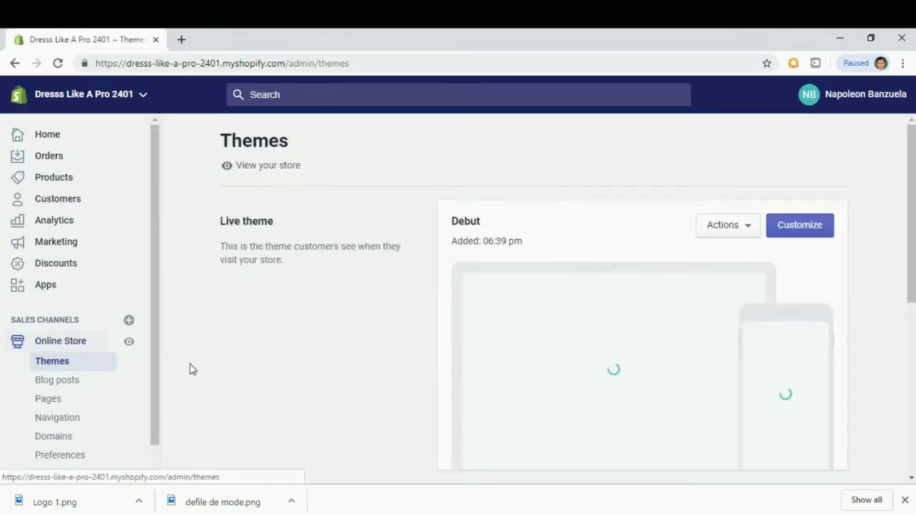
pyautogui.click(797, 233)
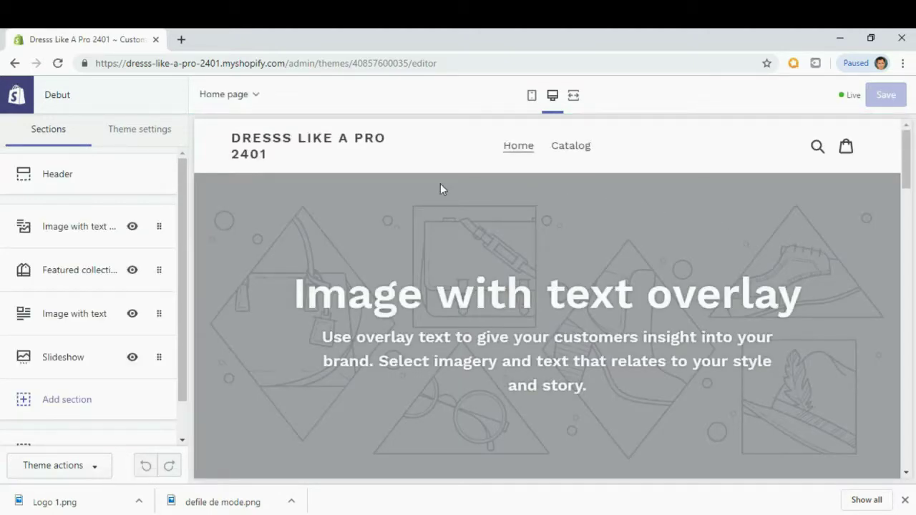
# Upload Logo 1 and set it as the Debut header logo image.
pyautogui.click(39, 181)
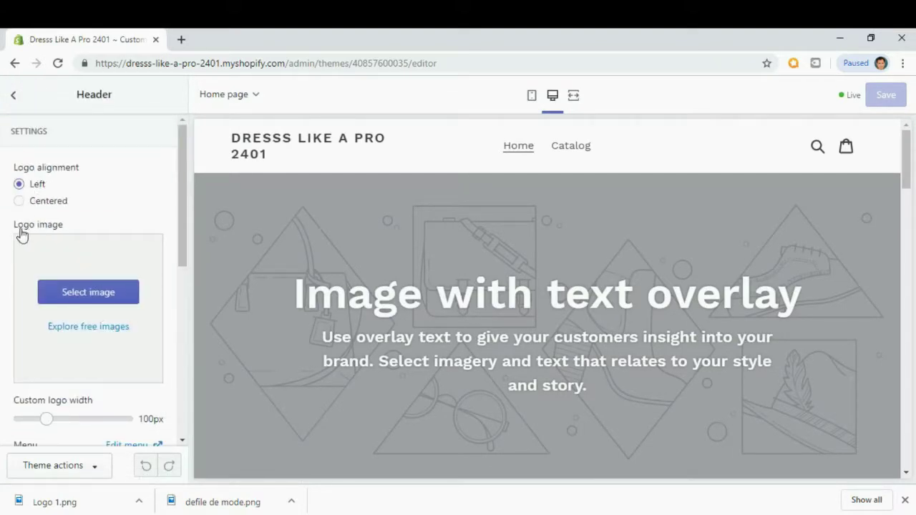
pyautogui.click(87, 292)
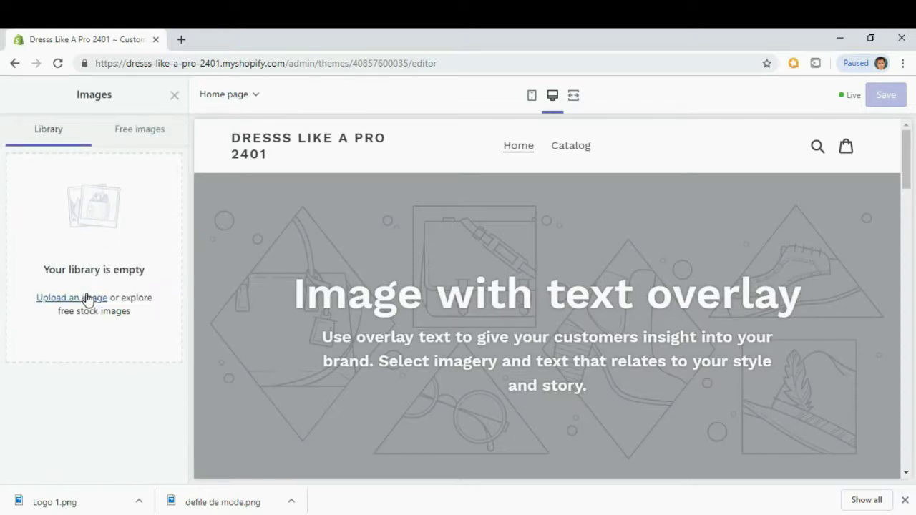
pyautogui.click(72, 299)
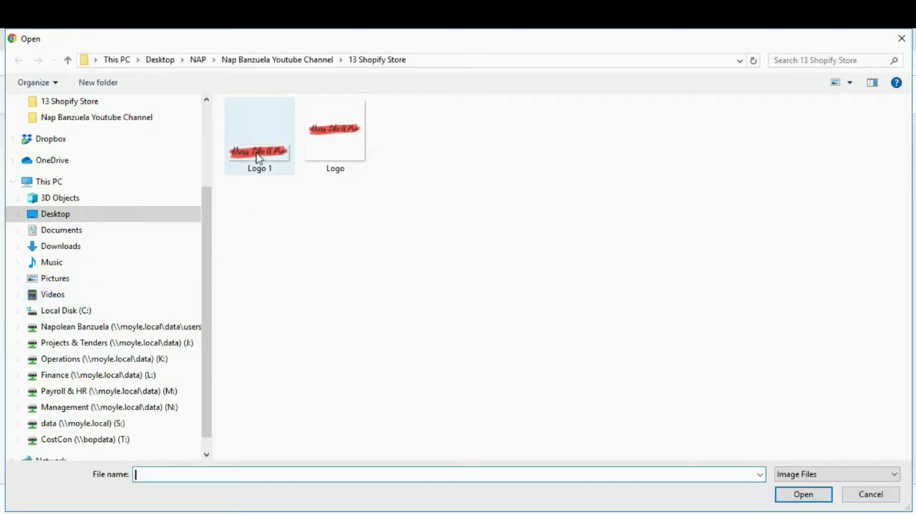
pyautogui.click(257, 158)
pyautogui.click(799, 495)
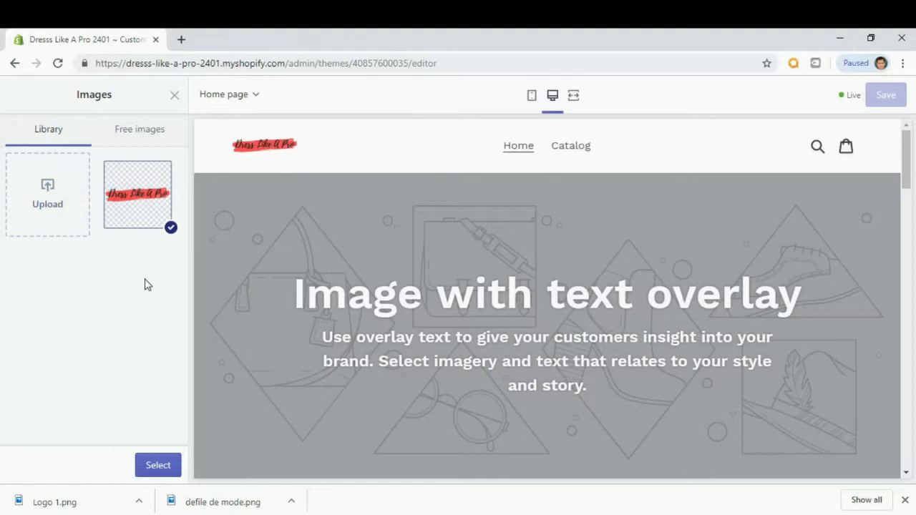
pyautogui.click(158, 467)
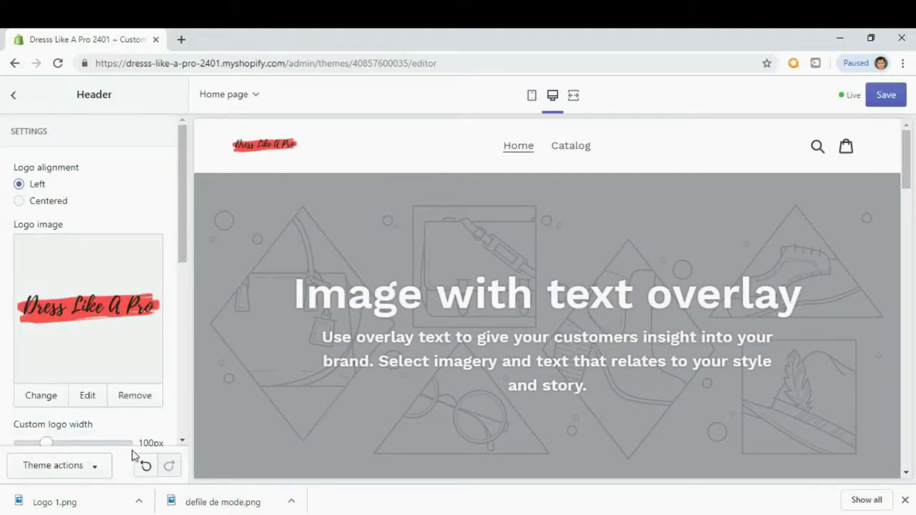
# Widen the header logo from 100px to 160px.
pyautogui.scroll(-5, 188, 222)
pyautogui.moveTo(183, 243)
pyautogui.mouseDown()
pyautogui.moveTo(192, 221)
pyautogui.moveTo(187, 239)
pyautogui.mouseUp()
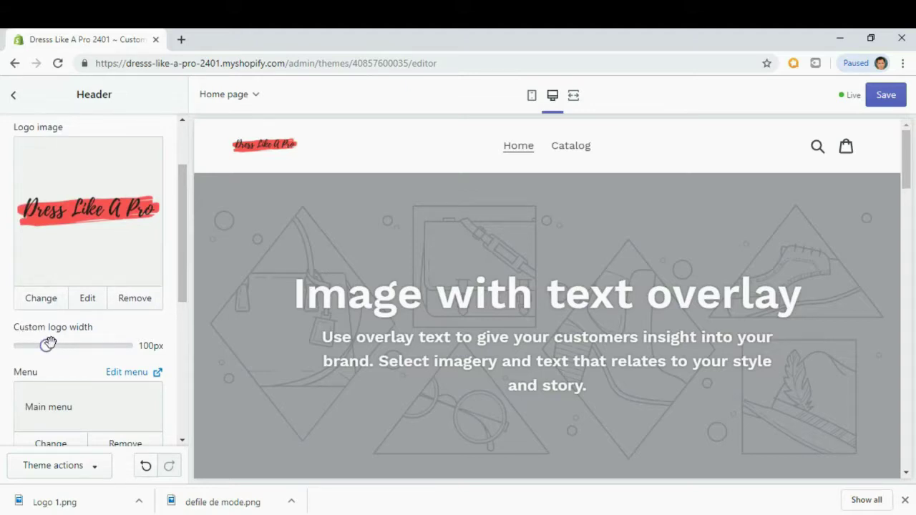
pyautogui.moveTo(47, 346); pyautogui.dragTo(78, 348)
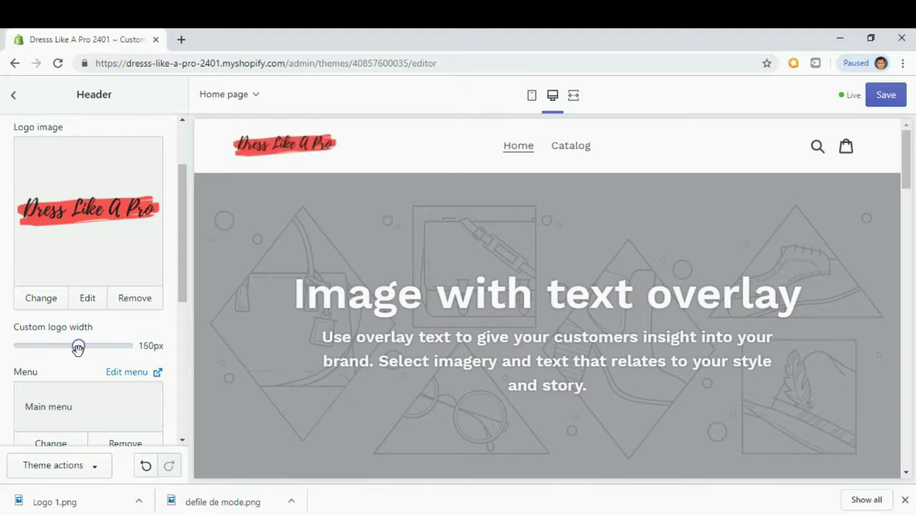
# Save the header changes and return to the theme's sections list.
pyautogui.scroll(-2, 90, 385)
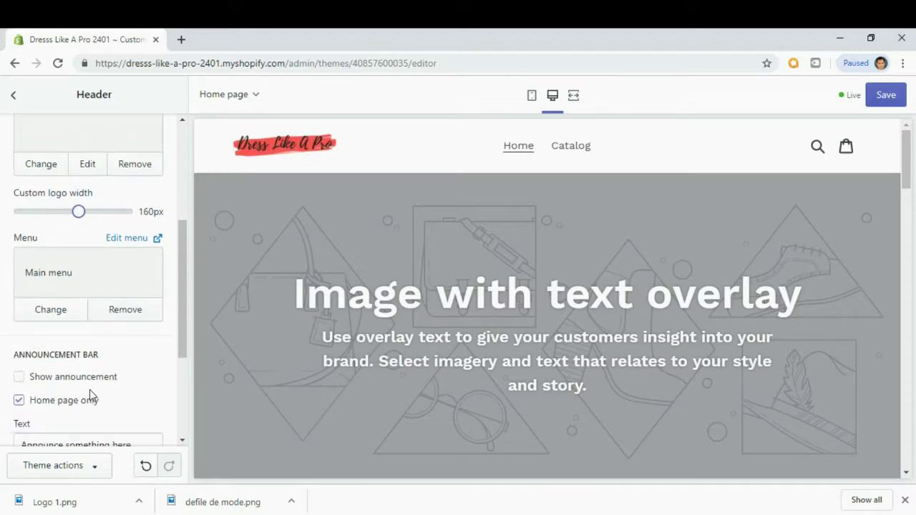
pyautogui.scroll(-1, 90, 393)
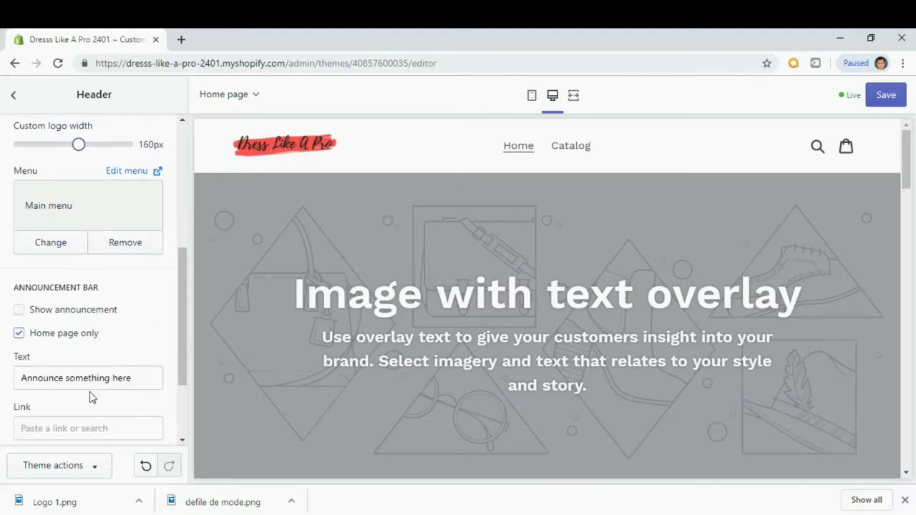
pyautogui.click(883, 102)
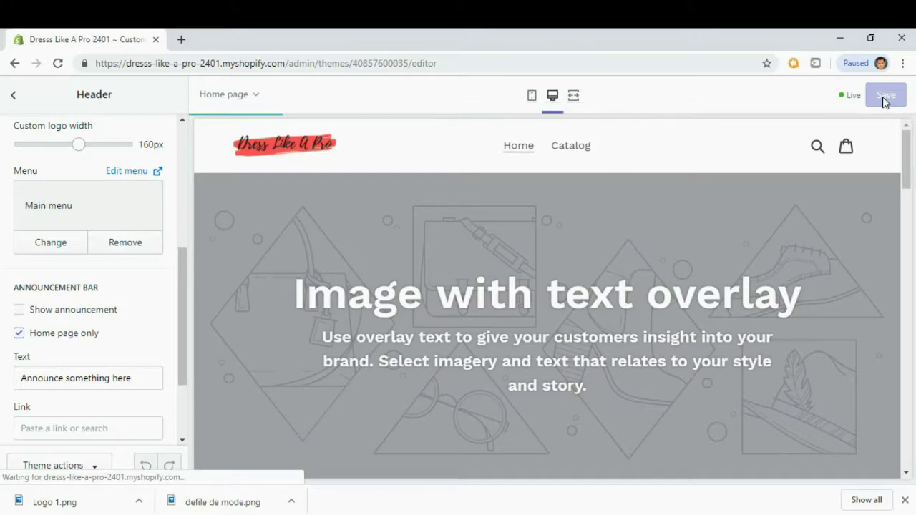
pyautogui.click(13, 95)
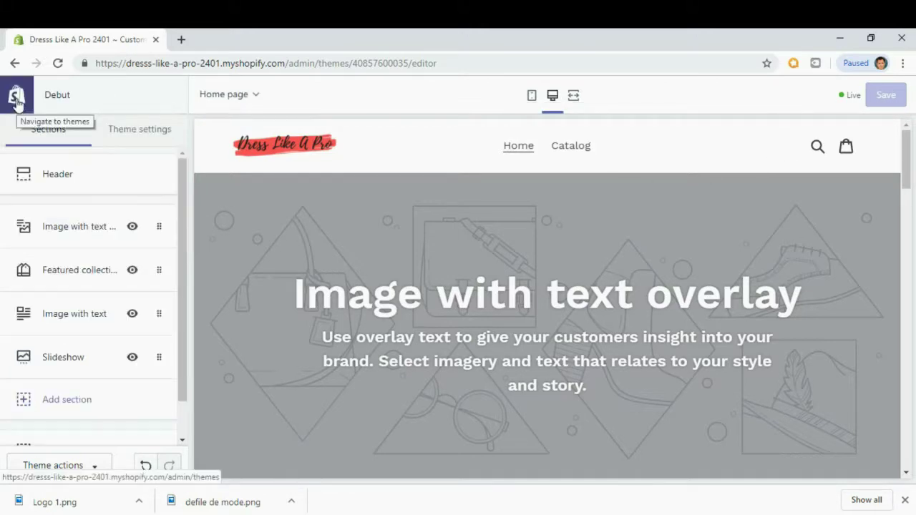
# Leave the theme editor and select the store's base web address.
pyautogui.click(15, 100)
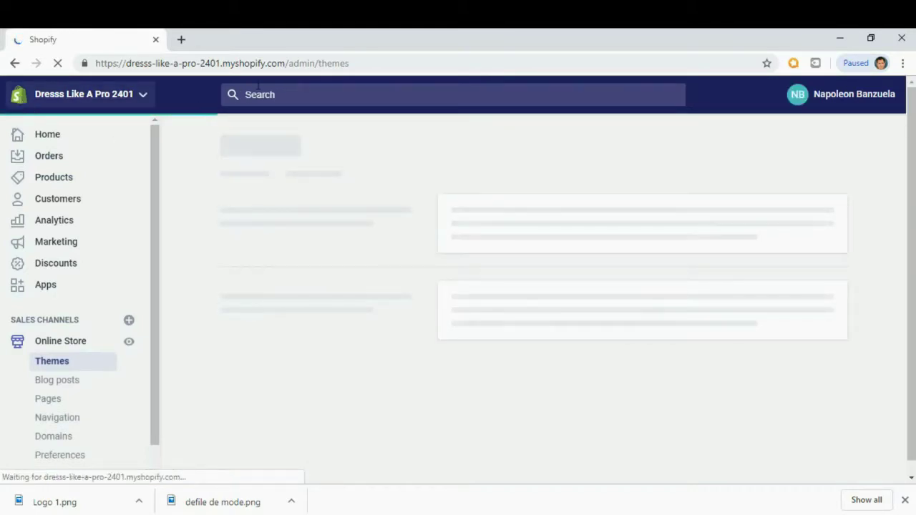
pyautogui.click(284, 64)
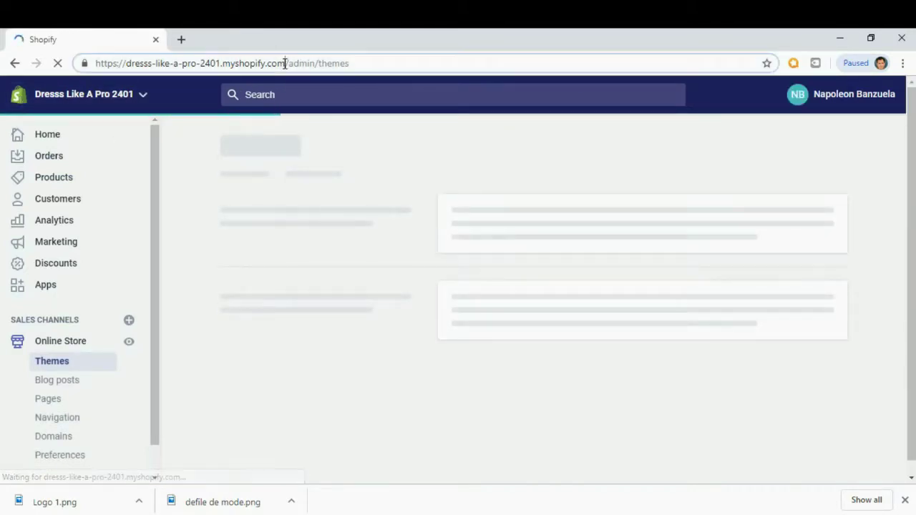
pyautogui.click(286, 63)
pyautogui.moveTo(288, 63); pyautogui.dragTo(95, 63)
pyautogui.hotkey('ctrl', 'c')
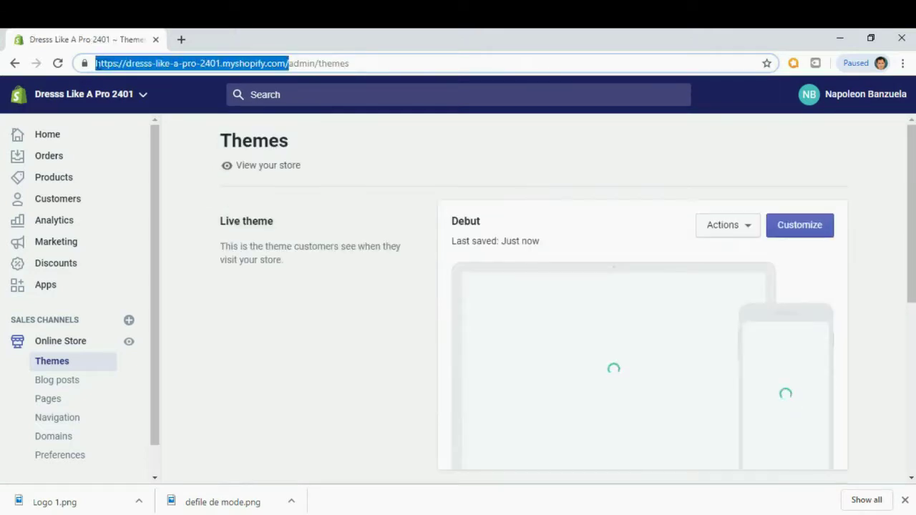
# Load the storefront from the pasted address in a new tab, then open admin Products.
pyautogui.click(183, 40)
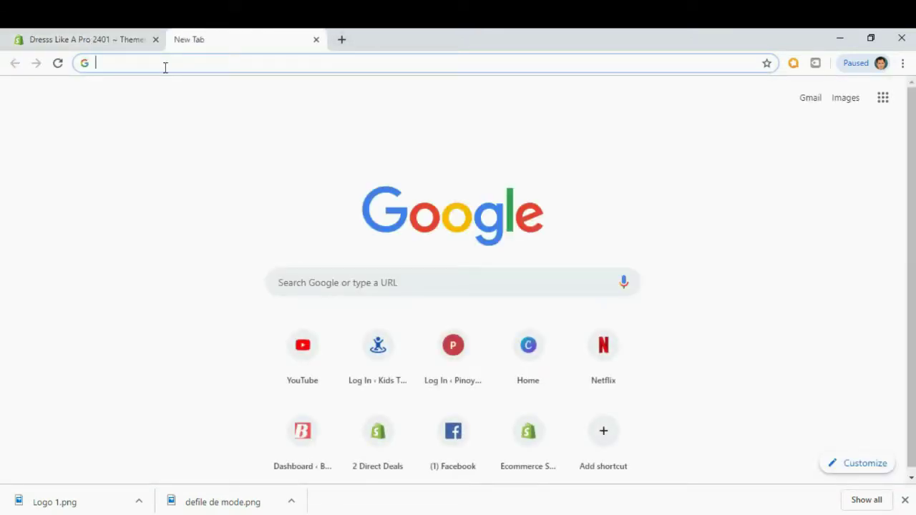
pyautogui.hotkey('ctrl', 'v')
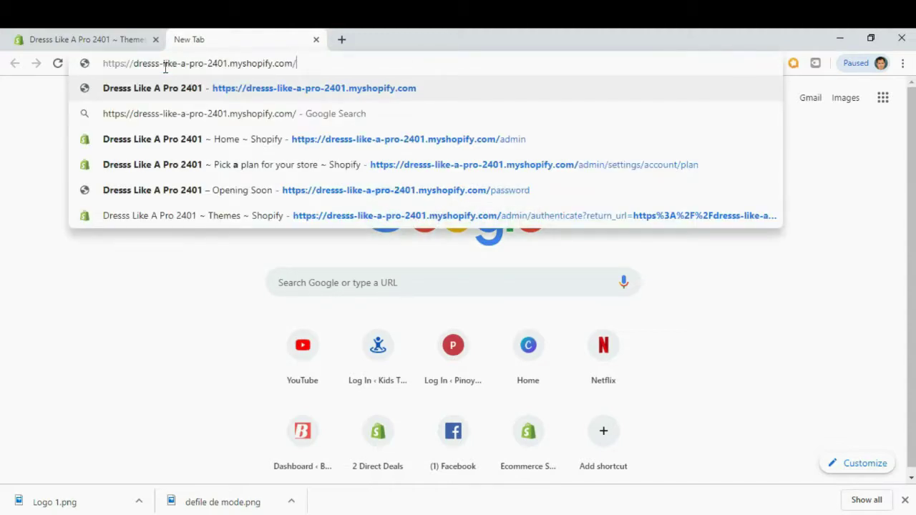
pyautogui.press('Return')
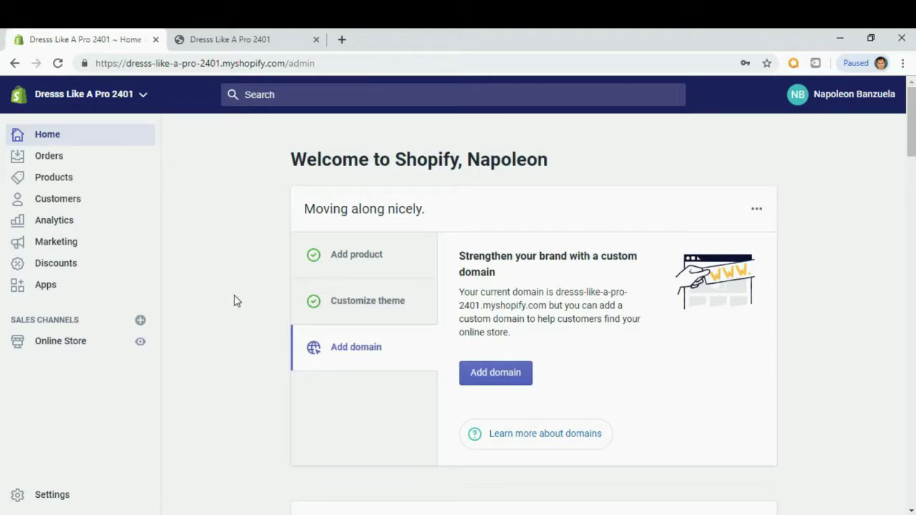
pyautogui.click(65, 183)
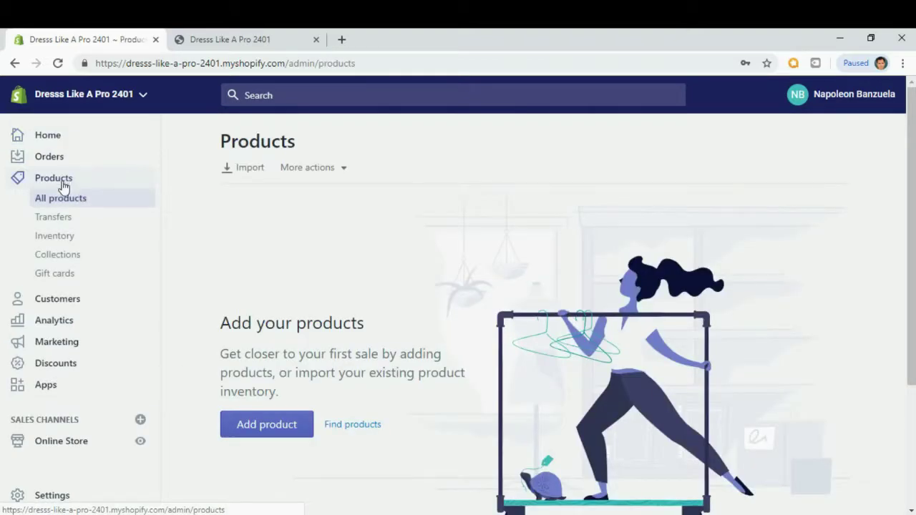
# From Products > Collections, create a Manual collection titled 'Pants' and save it.
pyautogui.click(60, 260)
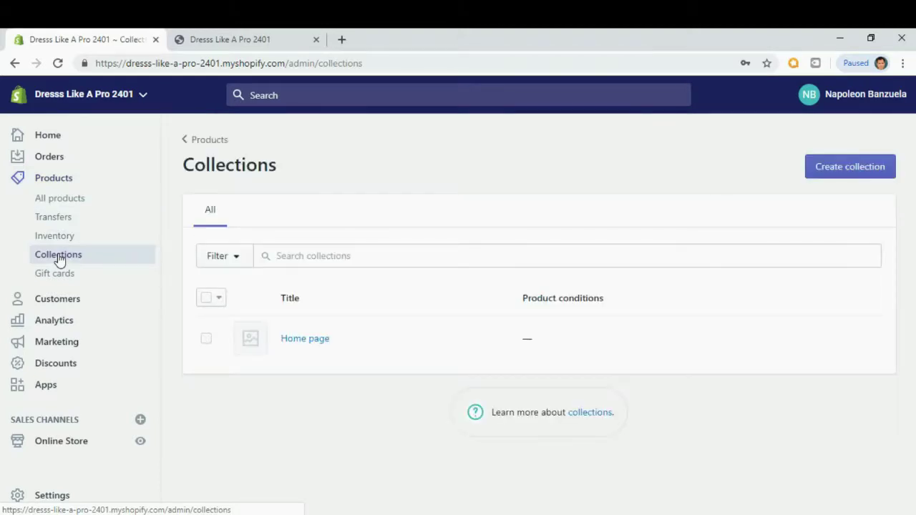
pyautogui.click(859, 175)
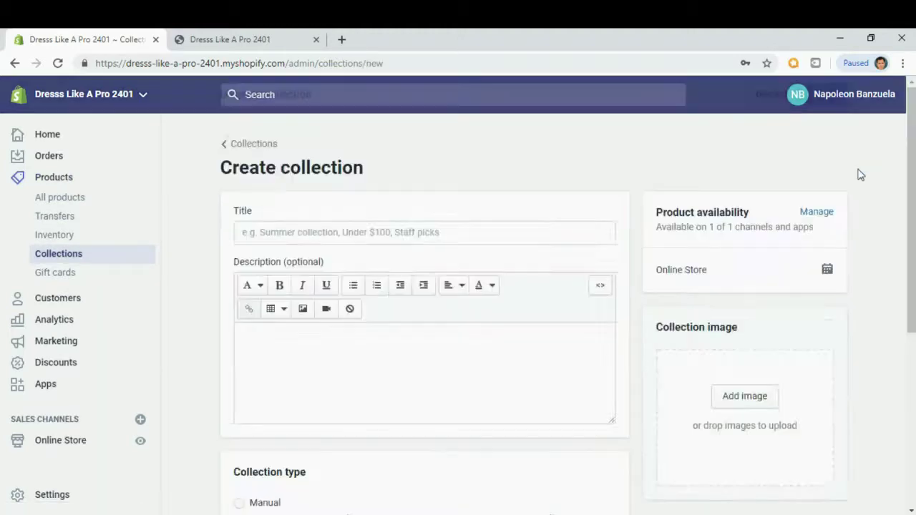
pyautogui.scroll(5, 623, 266)
pyautogui.click(384, 236)
pyautogui.write('Pants')
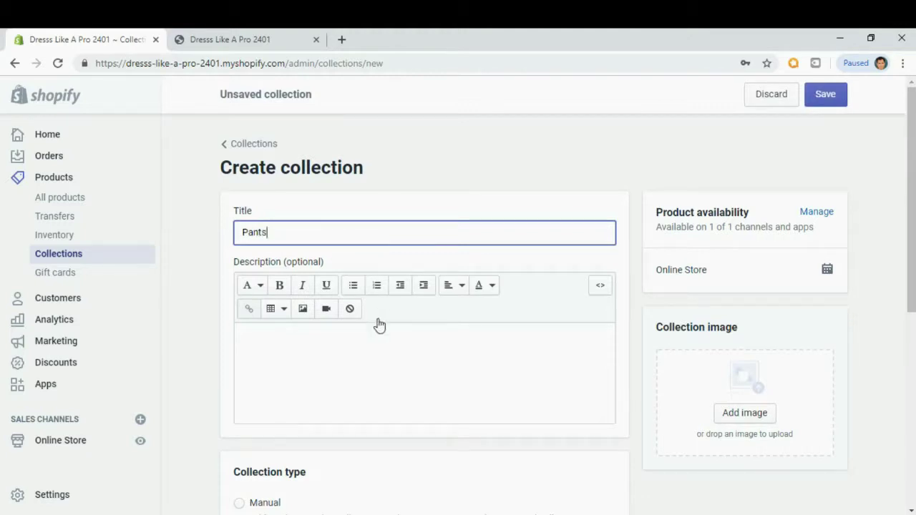
pyautogui.click(453, 357)
pyautogui.scroll(-2, 451, 361)
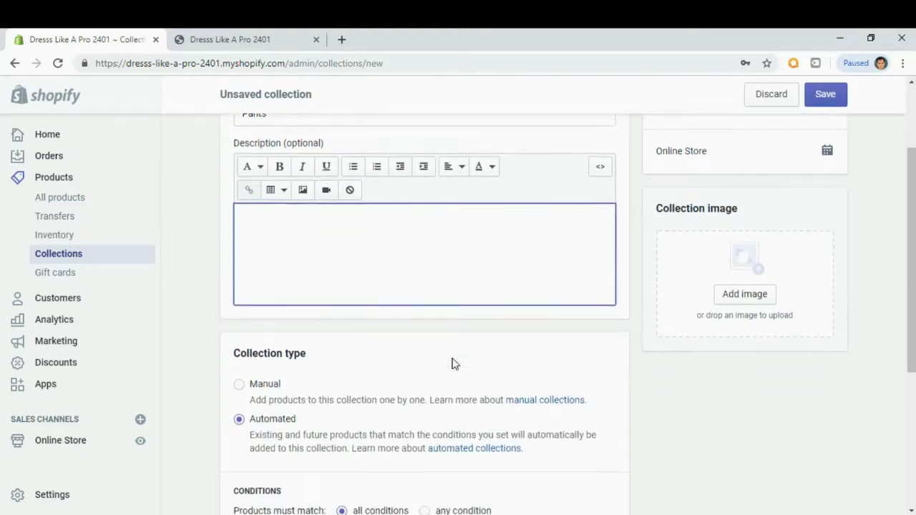
pyautogui.click(241, 372)
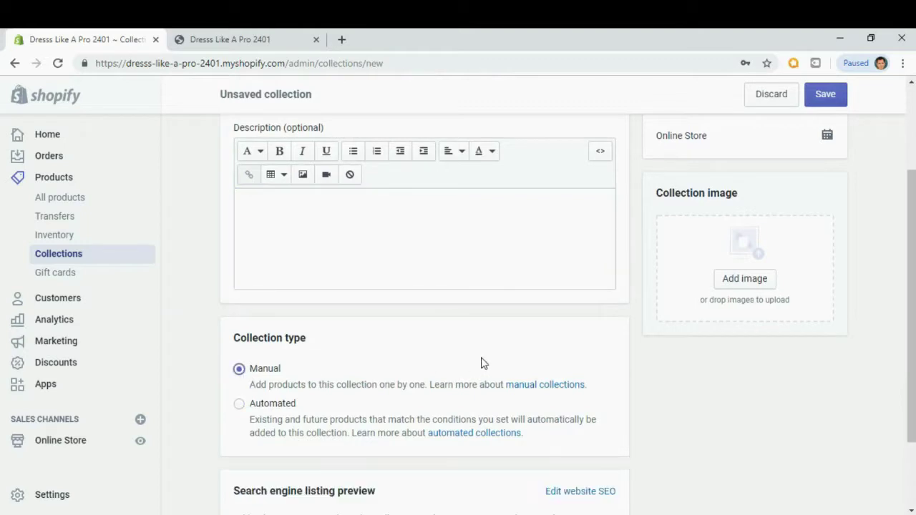
pyautogui.scroll(-2, 482, 362)
pyautogui.scroll(4, 734, 410)
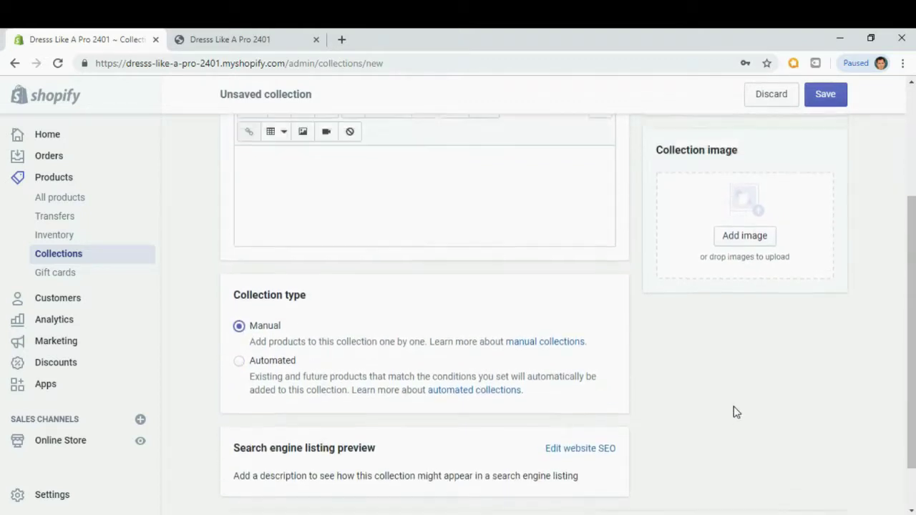
pyautogui.click(823, 98)
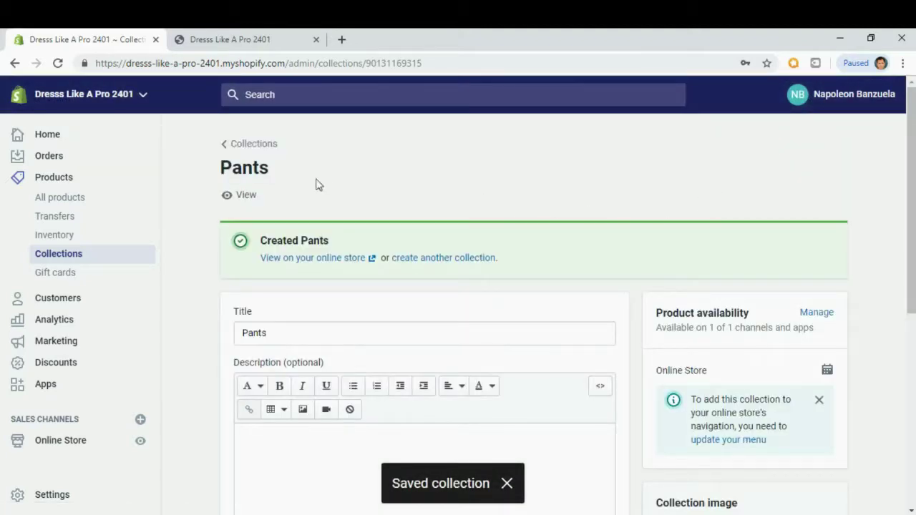
# Back in Collections, create and save a Manual collection titled 'Jeans'.
pyautogui.click(238, 148)
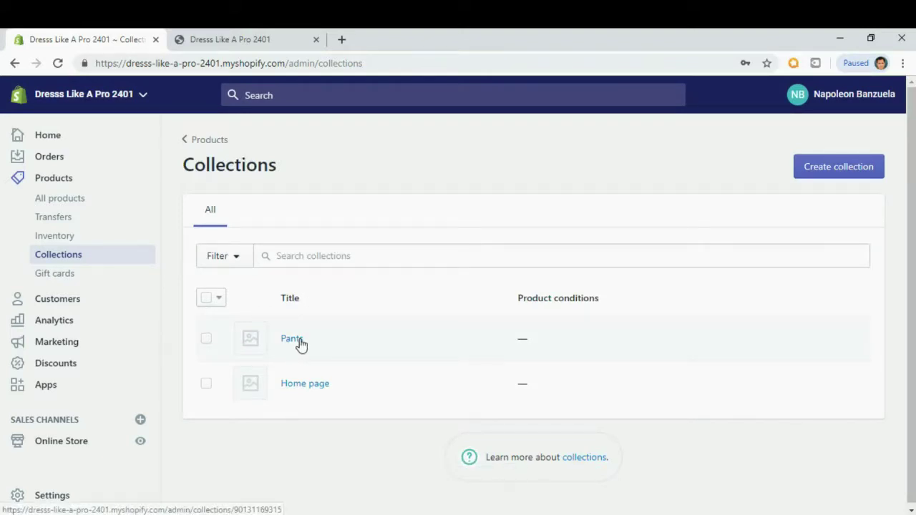
pyautogui.click(849, 174)
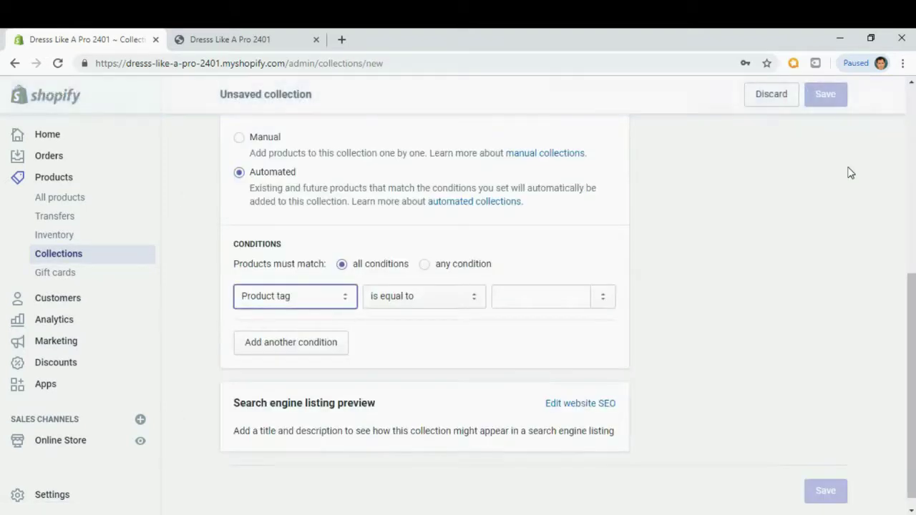
pyautogui.scroll(5, 605, 279)
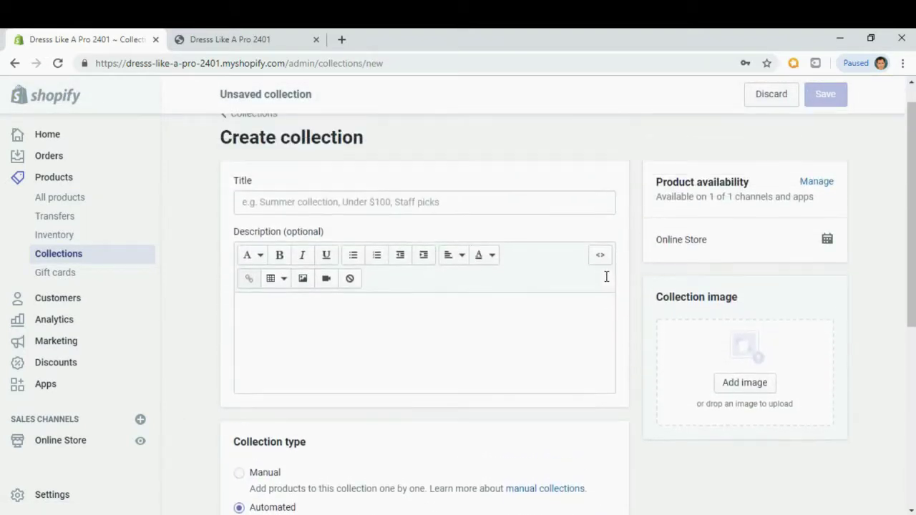
pyautogui.click(315, 205)
pyautogui.write('jeans')
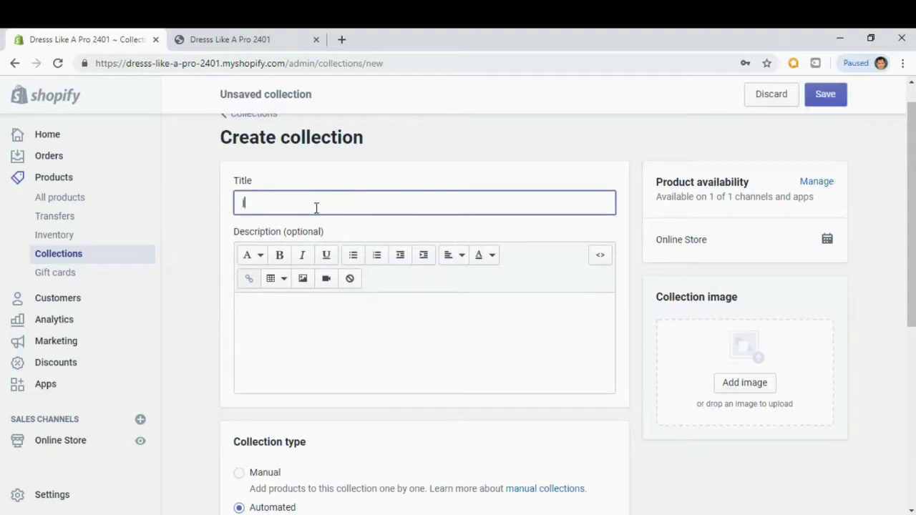
pyautogui.press('BackSpace')
pyautogui.press('BackSpace')
pyautogui.press('BackSpace')
pyautogui.press('BackSpace')
pyautogui.press('BackSpace')
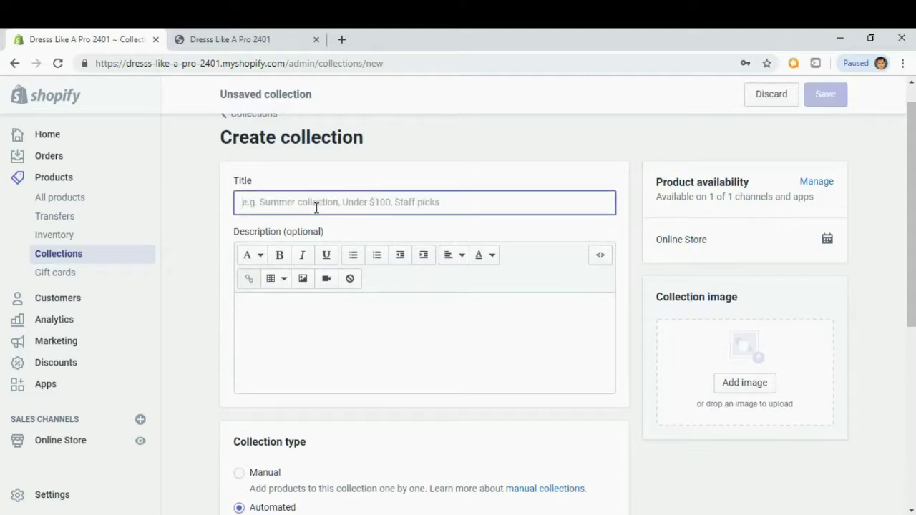
pyautogui.write('Jeans')
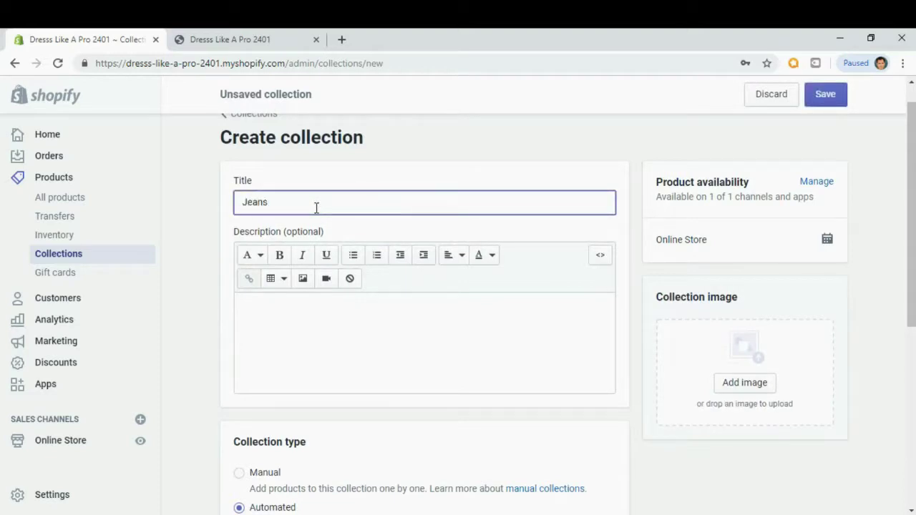
pyautogui.click(320, 327)
pyautogui.scroll(-3, 321, 331)
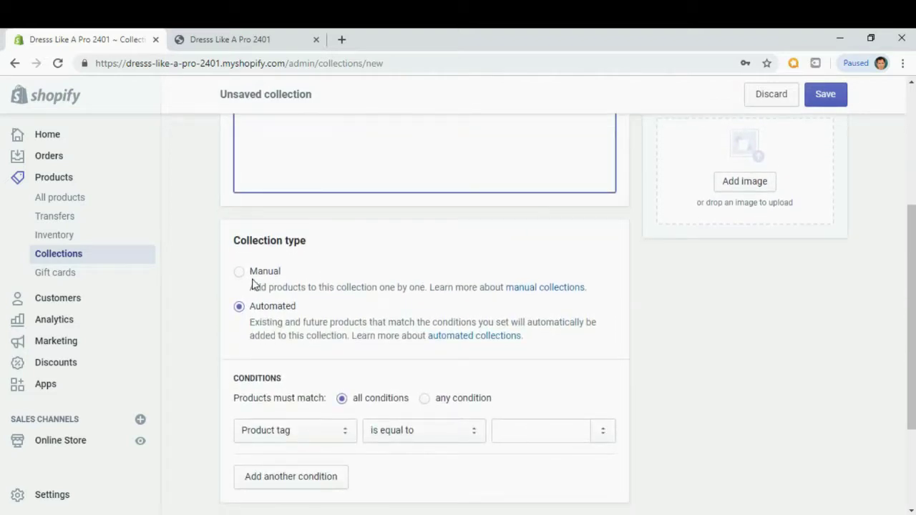
pyautogui.click(238, 273)
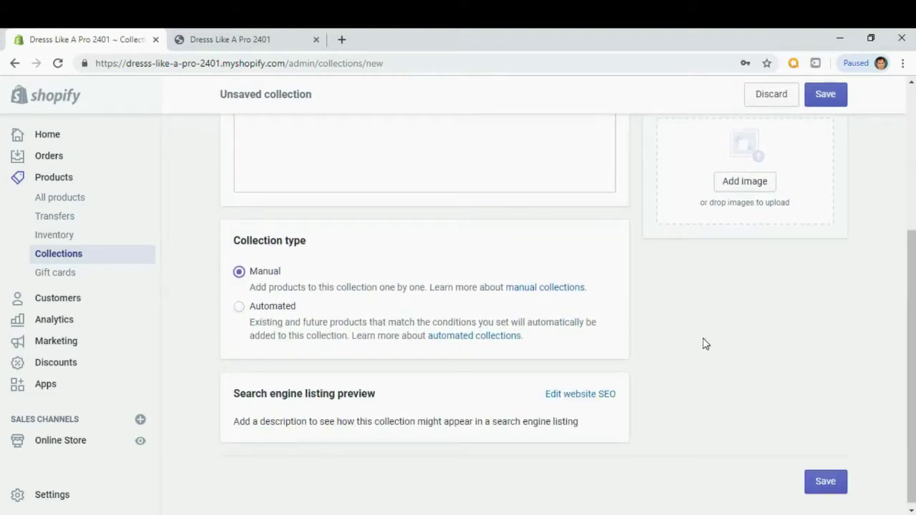
pyautogui.click(823, 486)
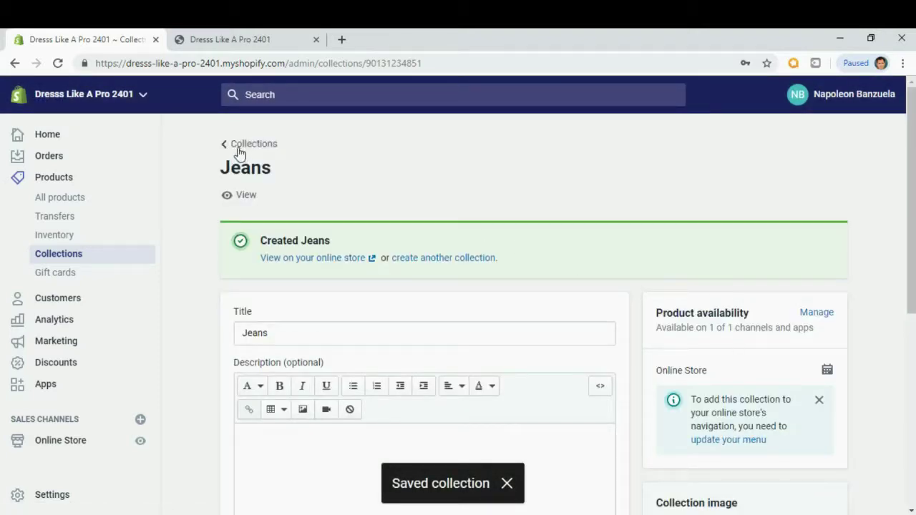
# Add a third Manual collection titled 'Shorts' and save it.
pyautogui.click(244, 147)
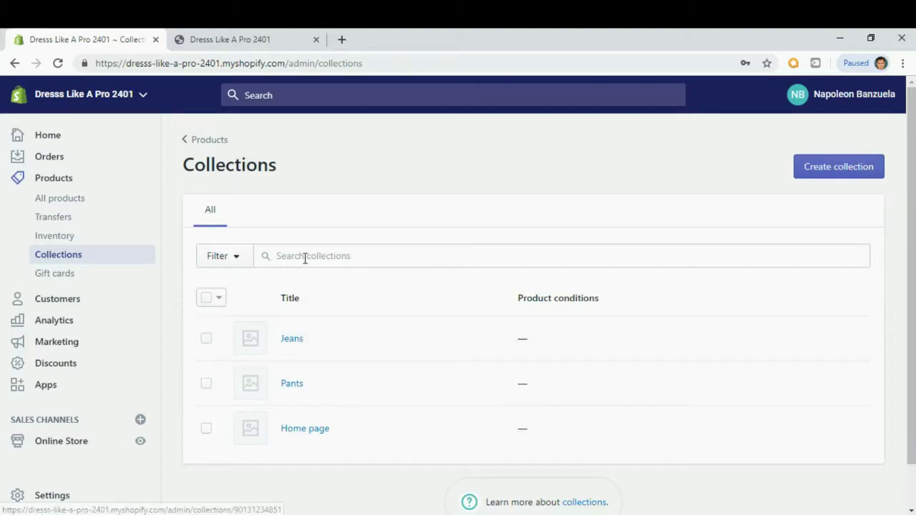
pyautogui.click(850, 166)
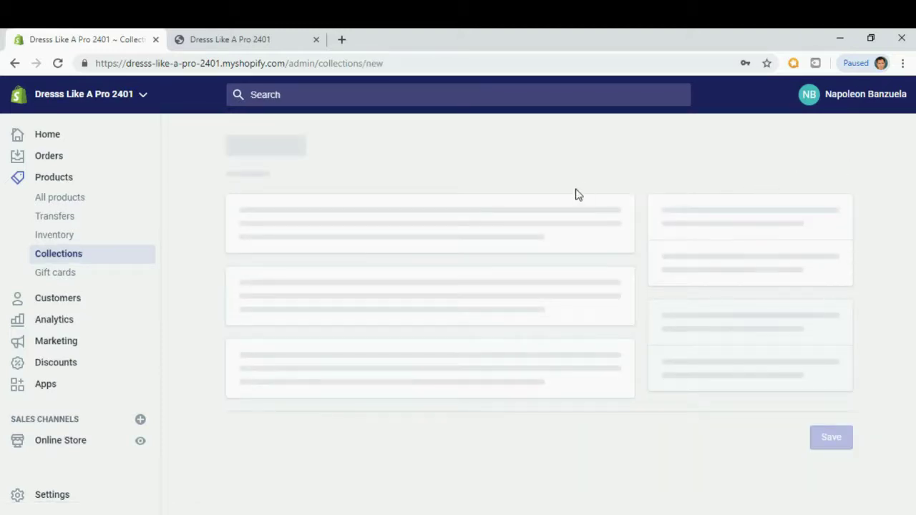
pyautogui.scroll(5, 315, 222)
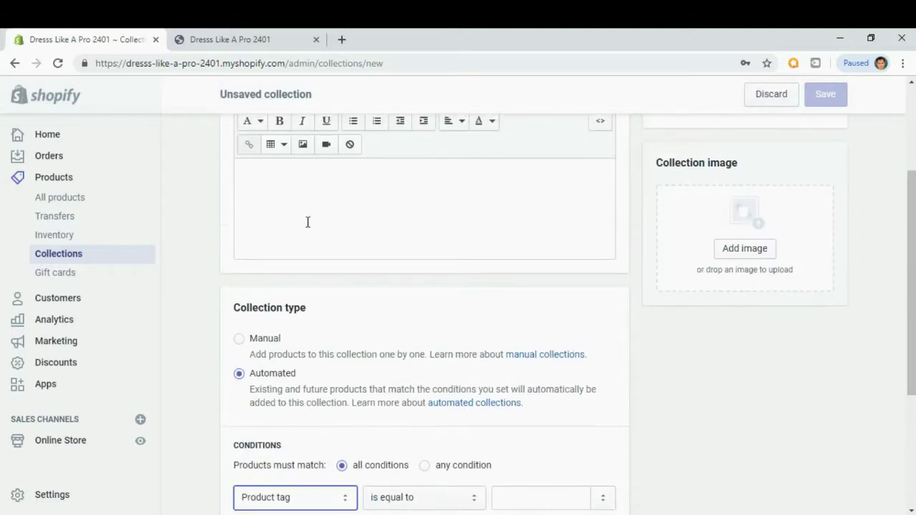
pyautogui.click(293, 208)
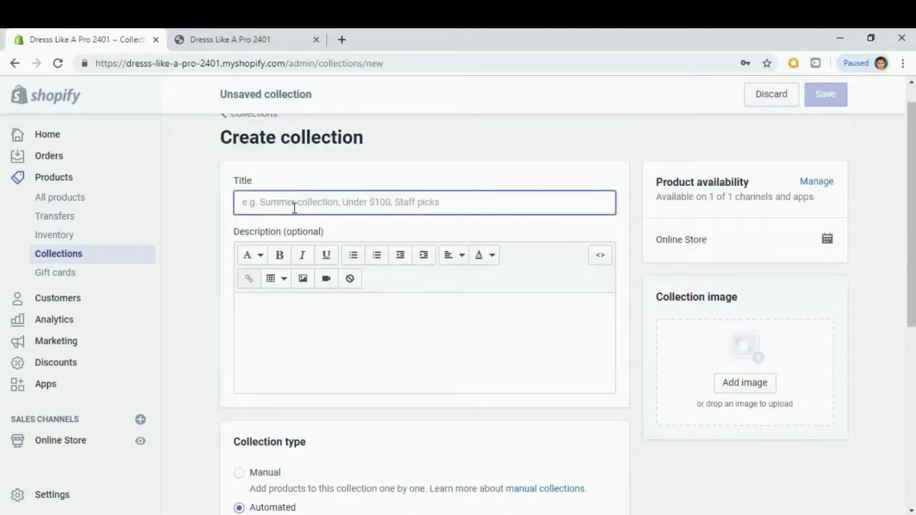
pyautogui.write('Shot')
pyautogui.press('BackSpace')
pyautogui.write('rts')
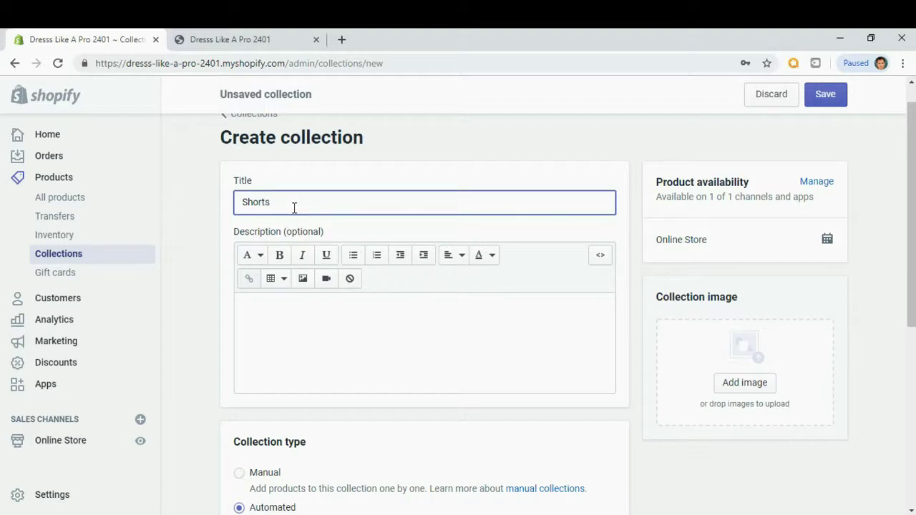
pyautogui.click(346, 358)
pyautogui.scroll(-1, 300, 365)
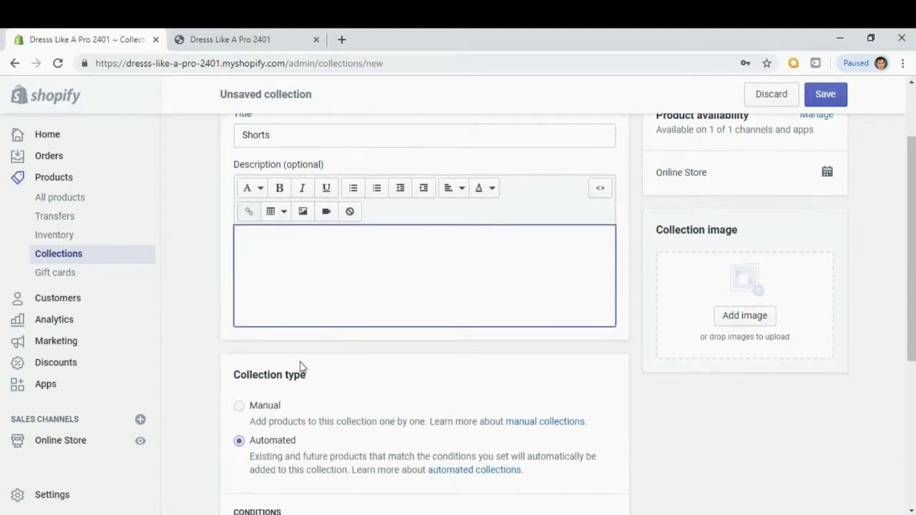
pyautogui.click(241, 406)
pyautogui.scroll(-1, 654, 379)
pyautogui.click(830, 97)
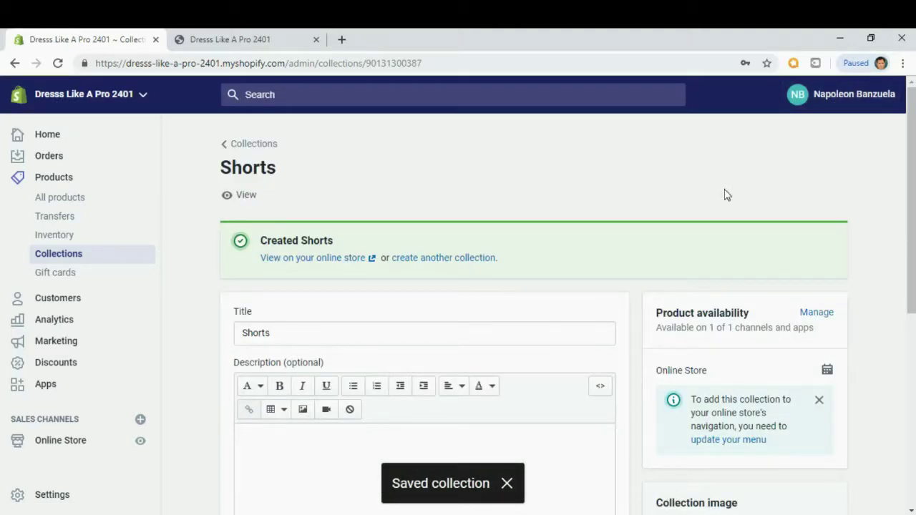
# Add a fourth Manual collection titled 'Sleepwear' and save it.
pyautogui.click(238, 146)
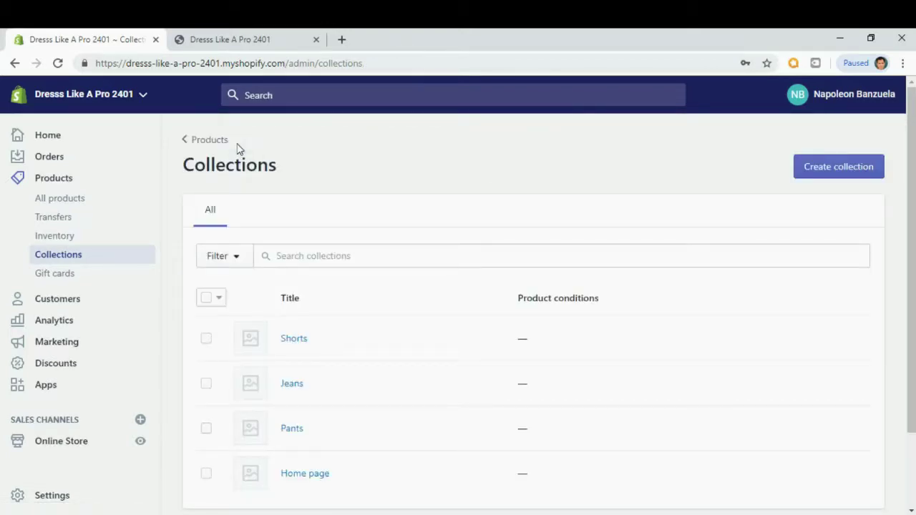
pyautogui.click(837, 173)
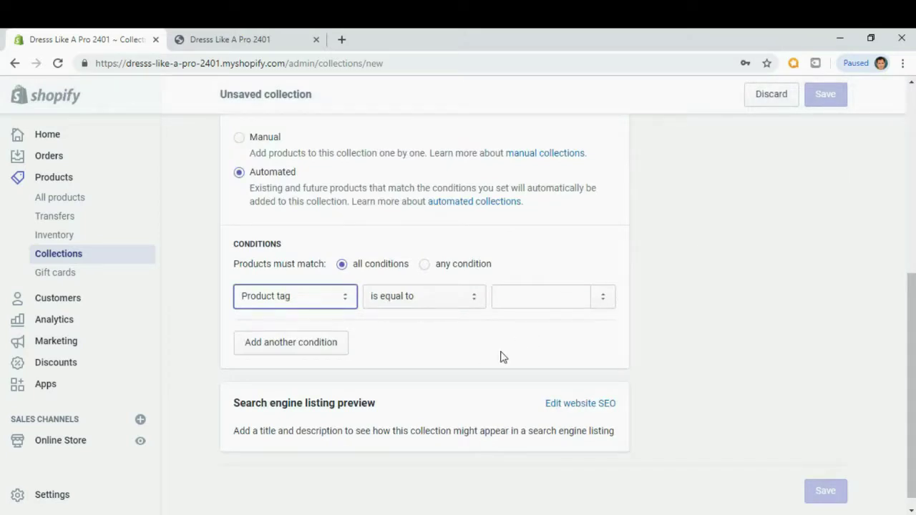
pyautogui.scroll(5, 503, 356)
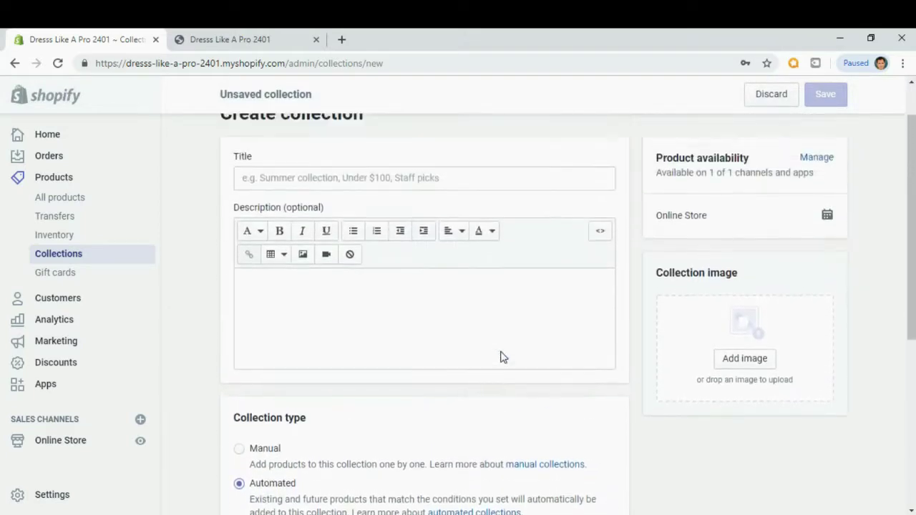
pyautogui.click(283, 233)
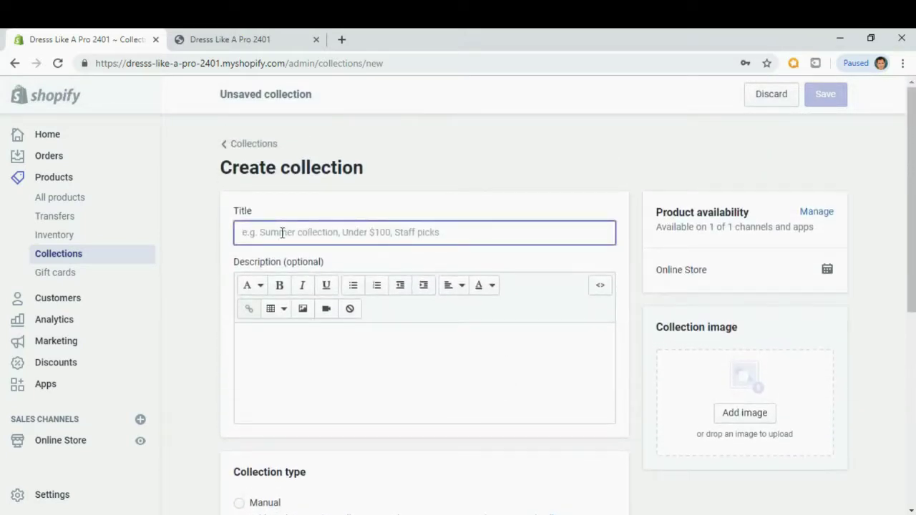
pyautogui.write('Sleepwear')
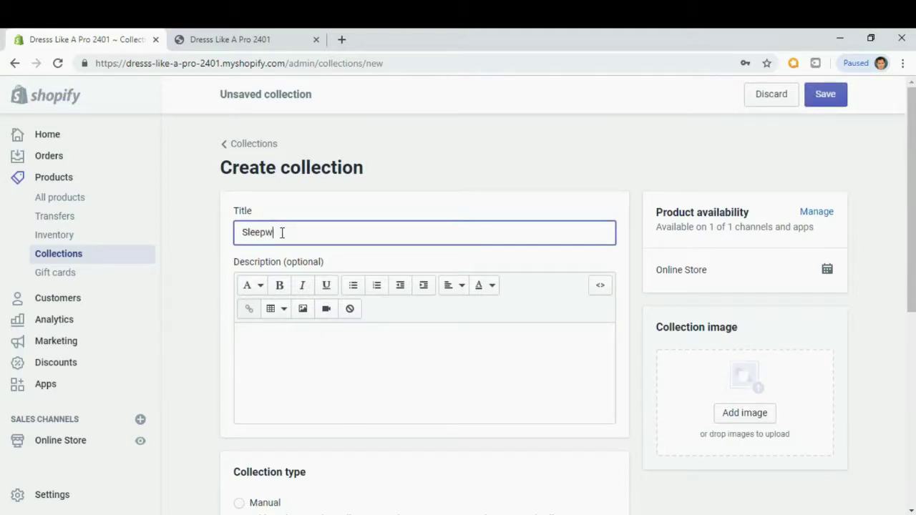
pyautogui.click(313, 384)
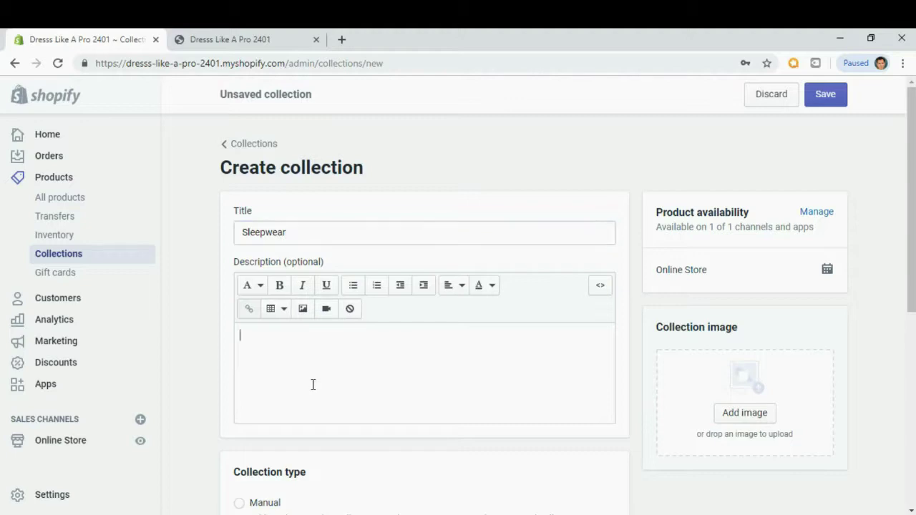
pyautogui.scroll(-2, 364, 382)
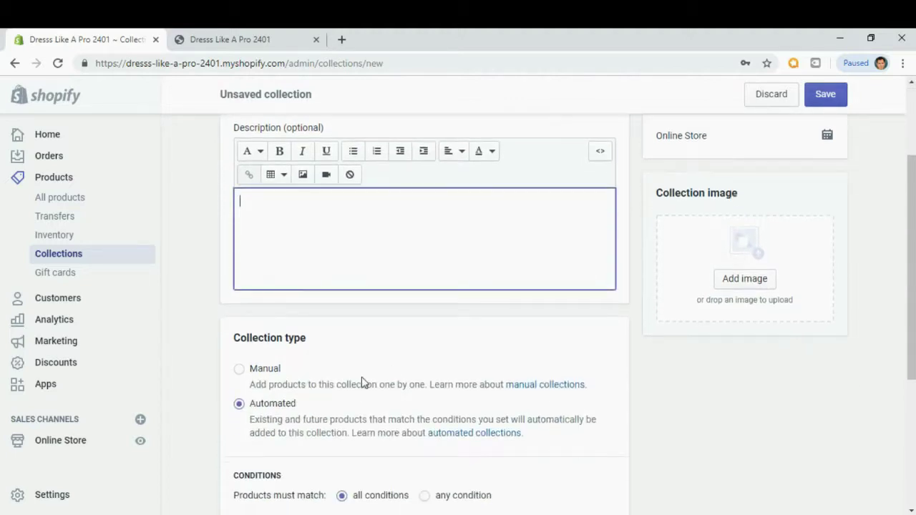
pyautogui.click(257, 369)
pyautogui.click(827, 95)
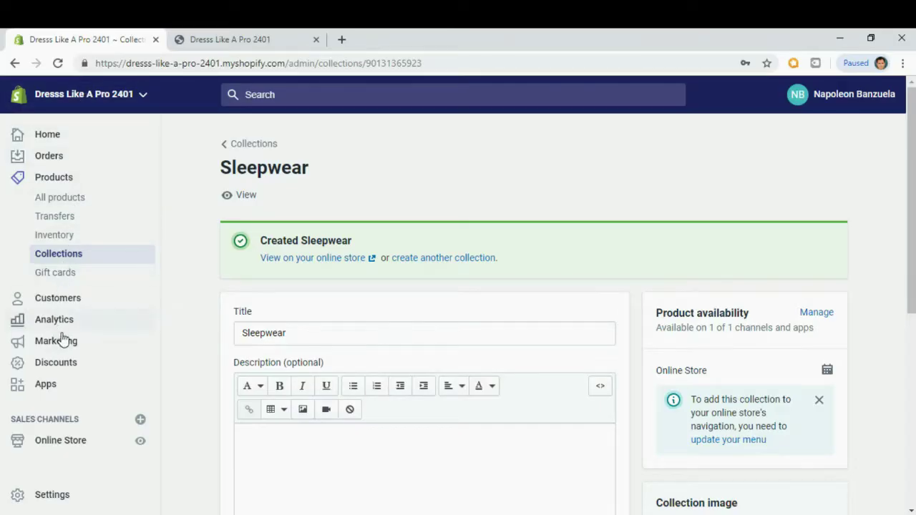
pyautogui.scroll(-1, 61, 343)
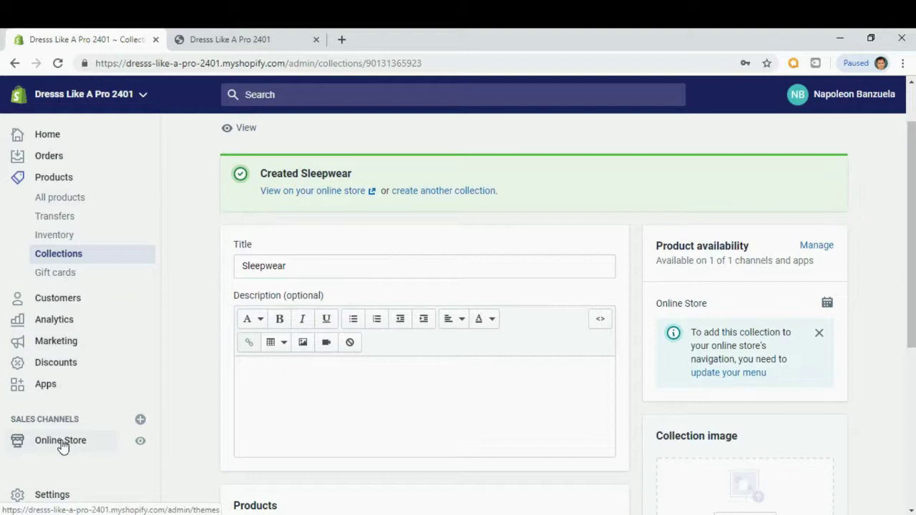
# Open the Main menu via Online Store > Navigation, then view the live storefront's current menu.
pyautogui.click(61, 442)
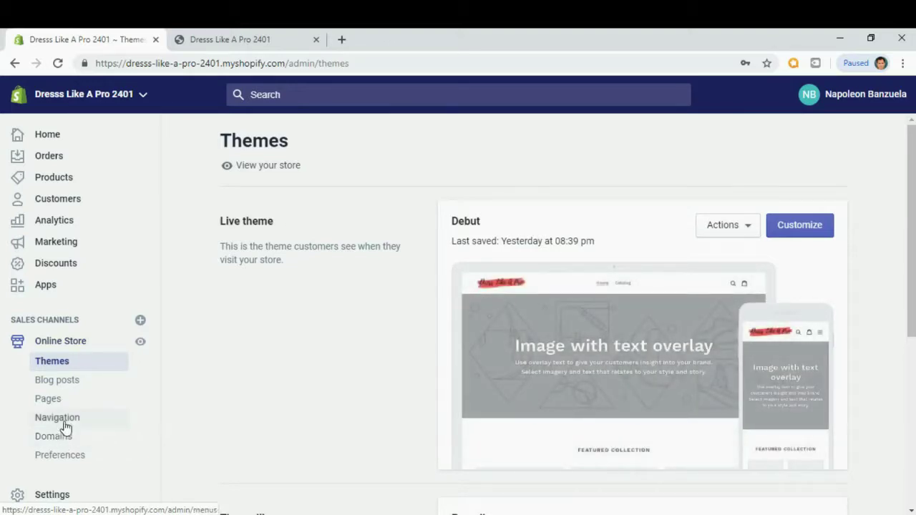
pyautogui.click(57, 417)
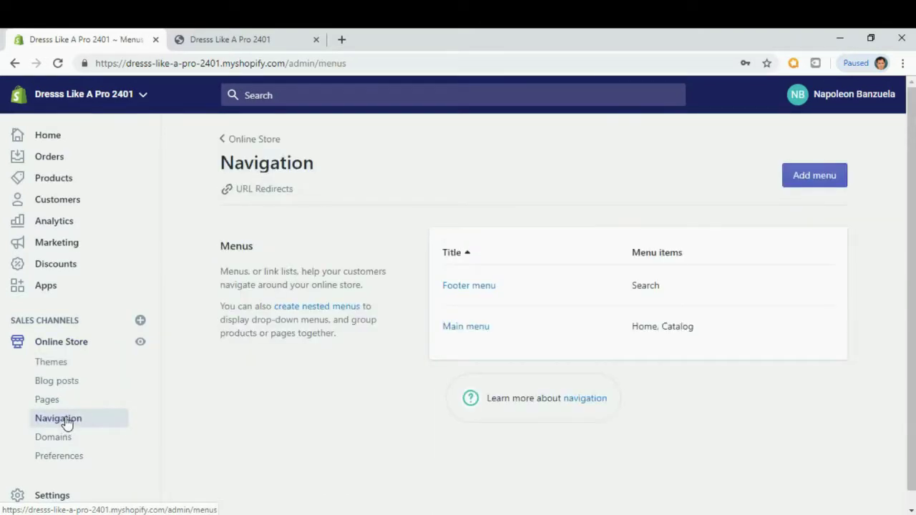
pyautogui.click(466, 326)
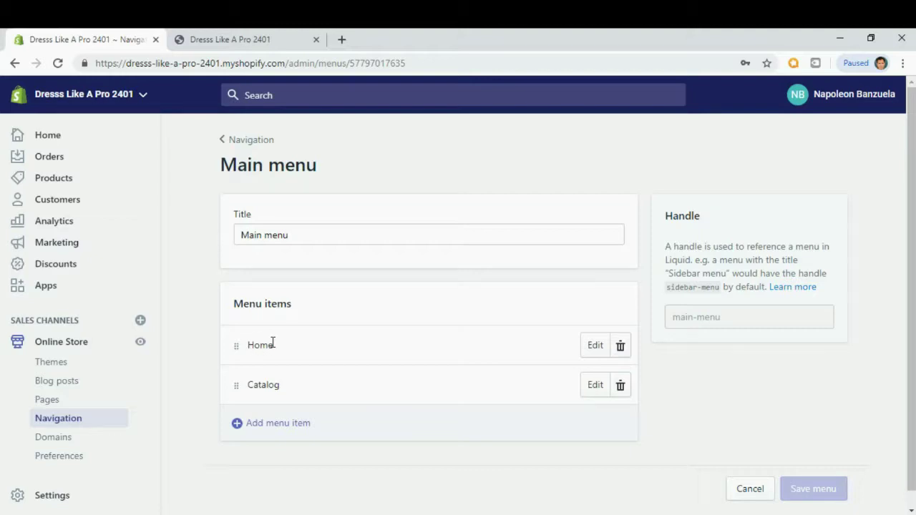
pyautogui.click(252, 45)
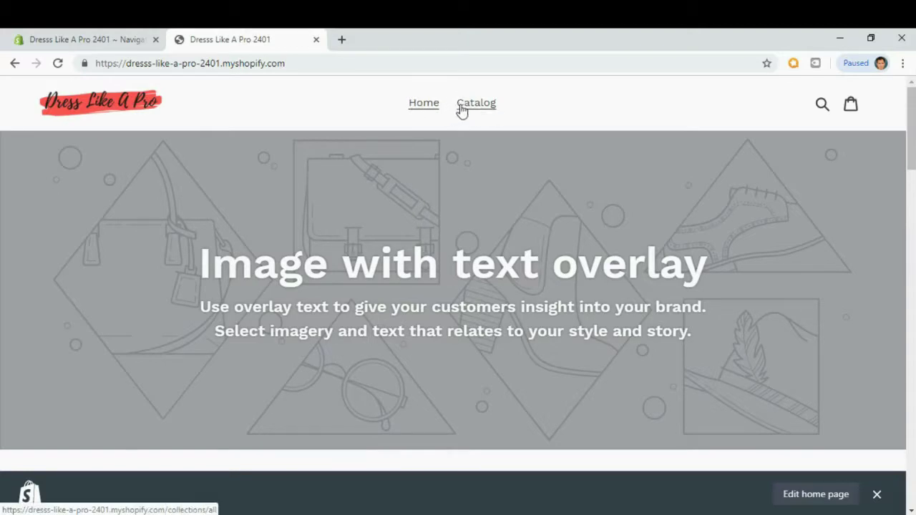
# Back in the admin, delete the Catalog item from the Main menu, leaving only Home.
pyautogui.click(109, 40)
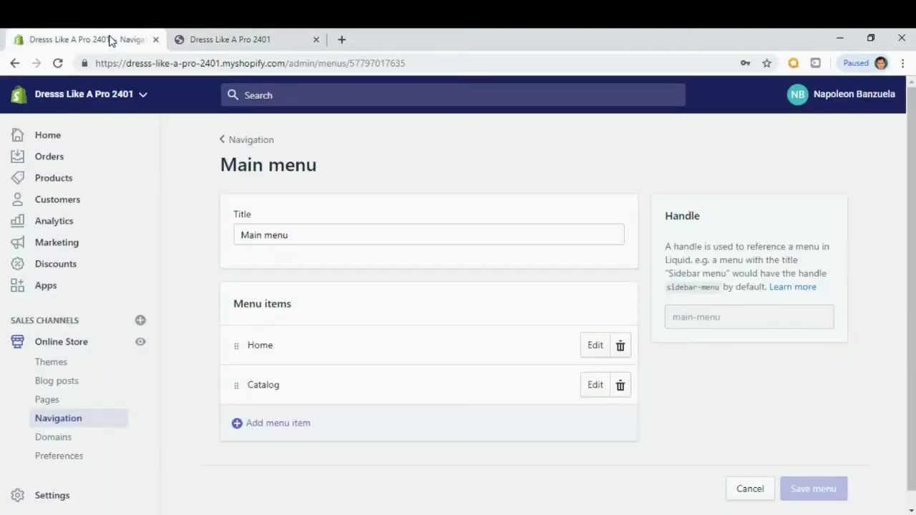
pyautogui.click(621, 388)
pyautogui.click(612, 225)
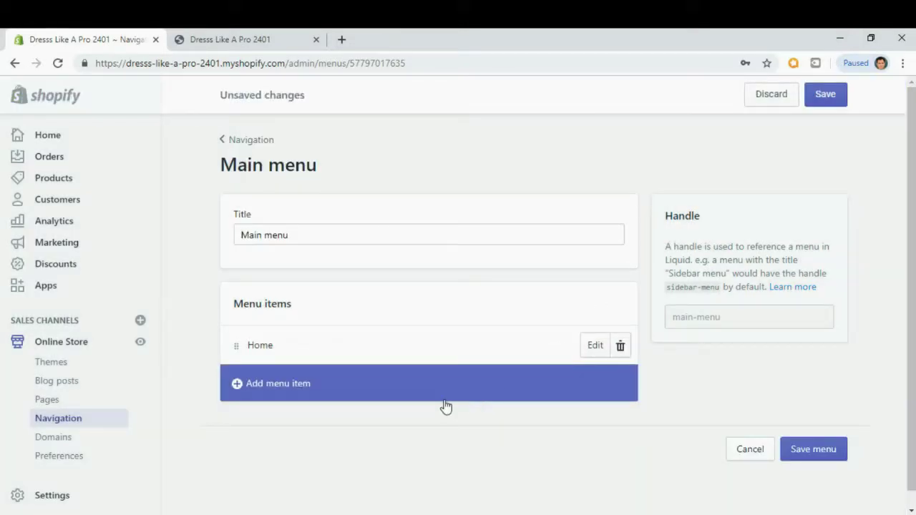
# Add a 'Pants' menu item linked to the Pants collection.
pyautogui.click(238, 385)
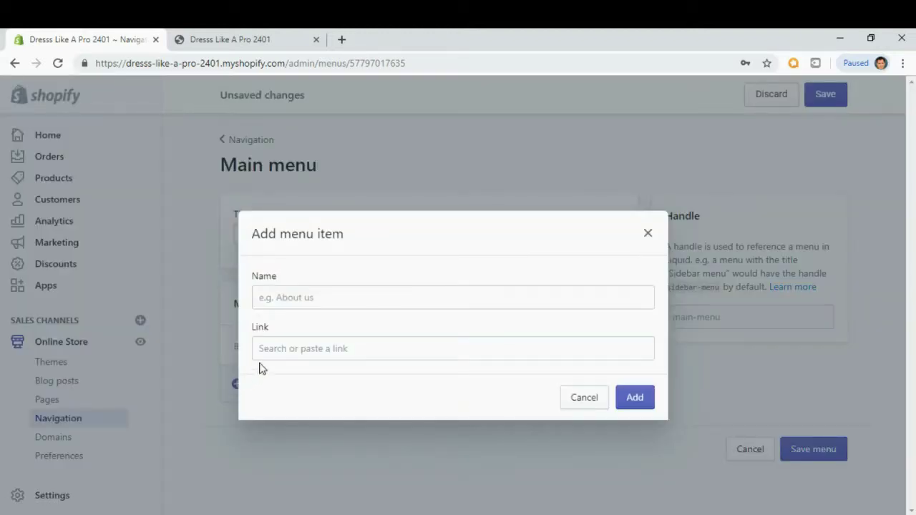
pyautogui.click(302, 296)
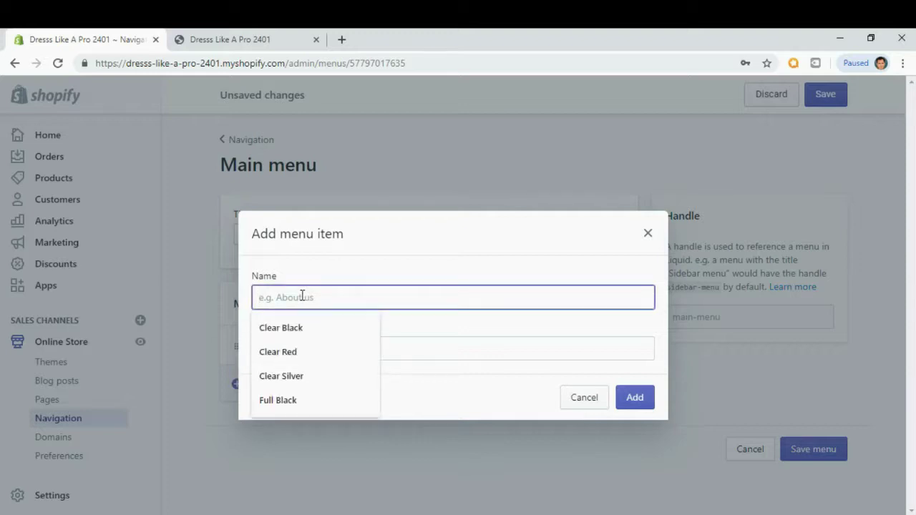
pyautogui.write('Pants')
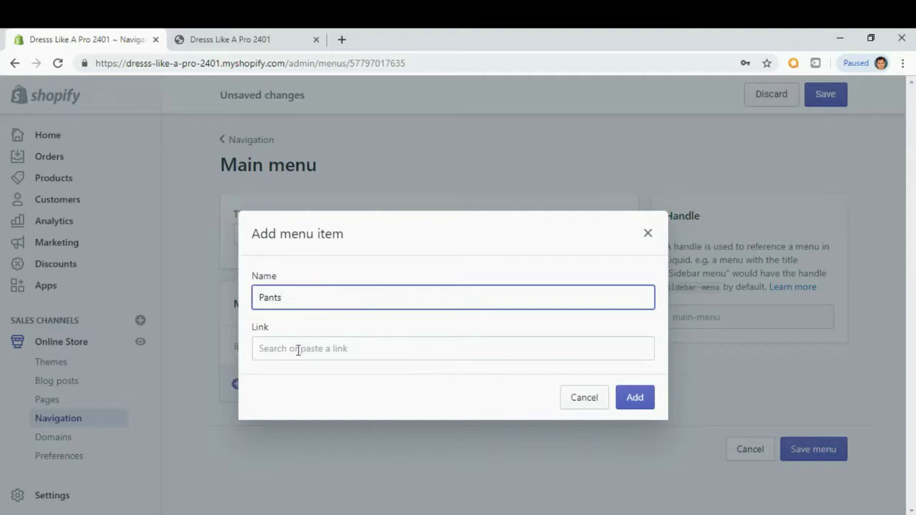
pyautogui.click(298, 349)
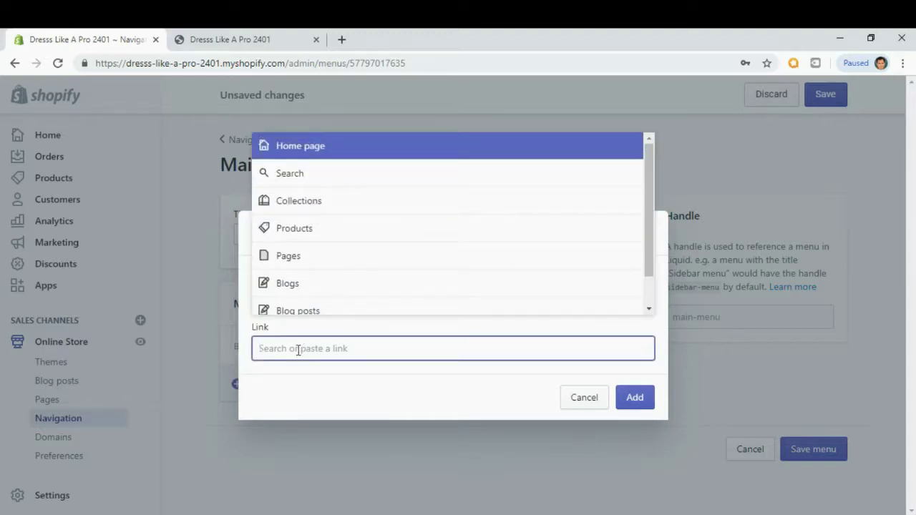
pyautogui.click(306, 207)
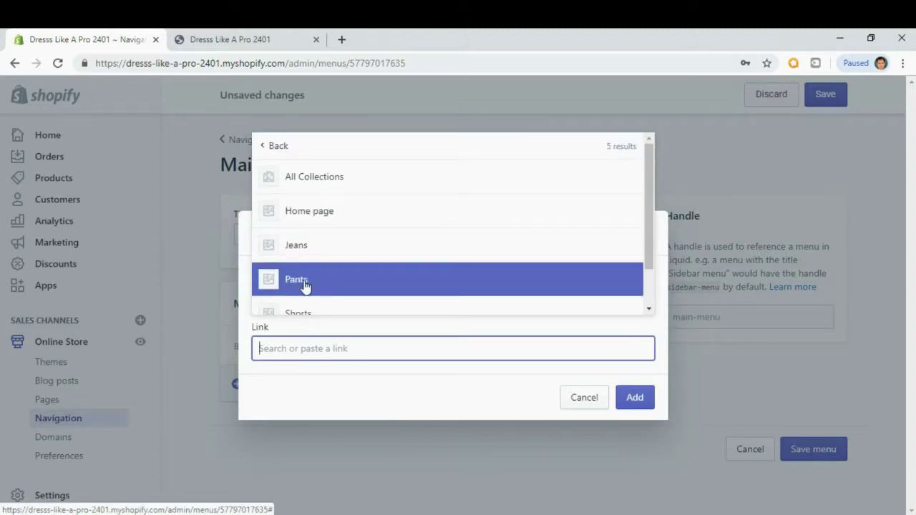
pyautogui.click(305, 285)
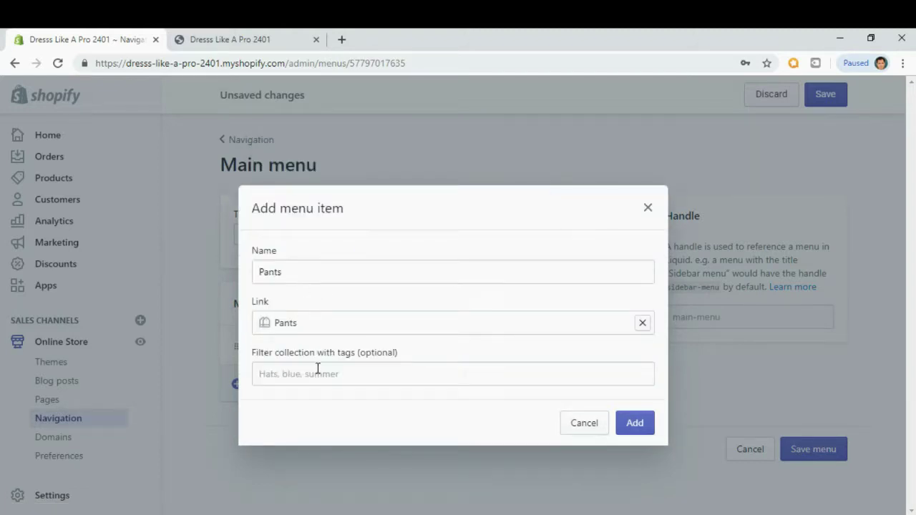
pyautogui.click(638, 425)
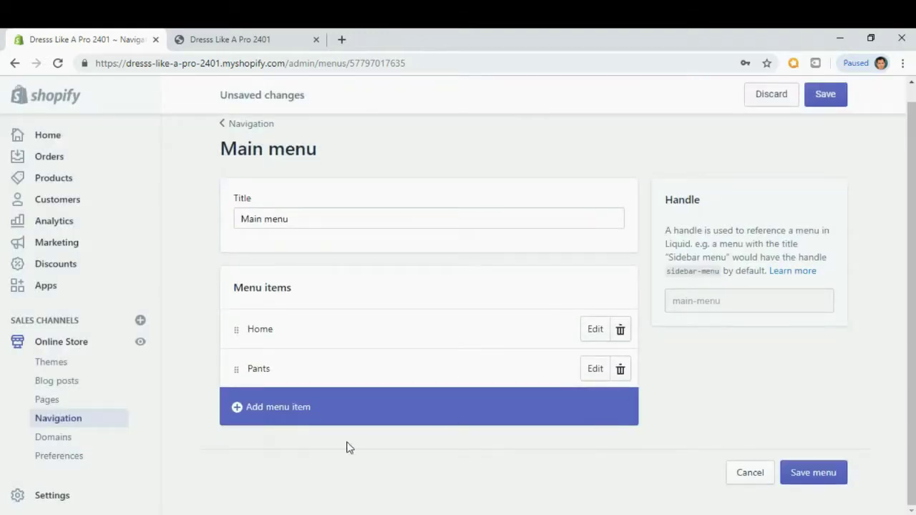
# Add a 'Jeans' menu item linked to the Jeans collection.
pyautogui.click(235, 408)
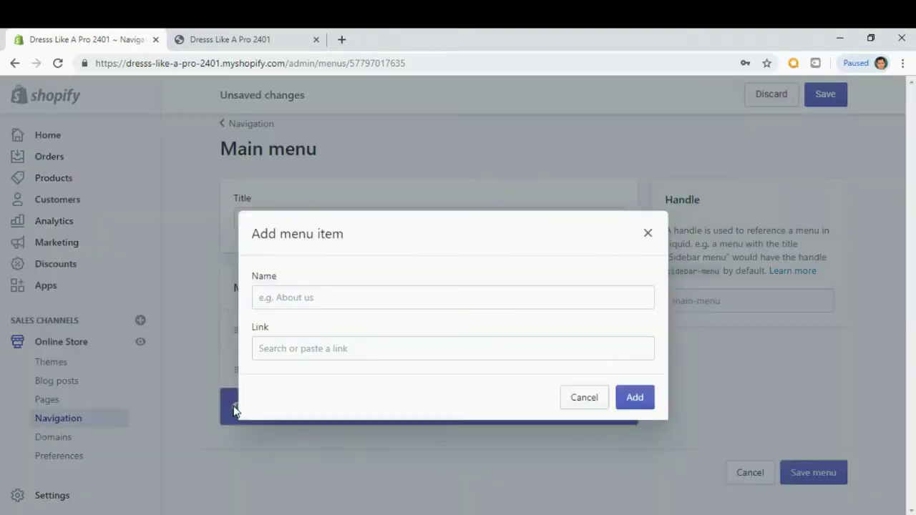
pyautogui.click(294, 296)
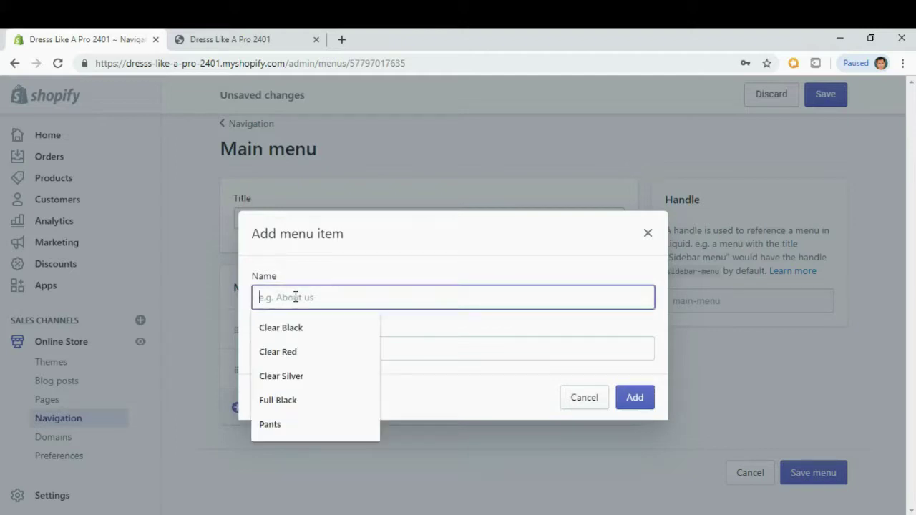
pyautogui.write('Jeans')
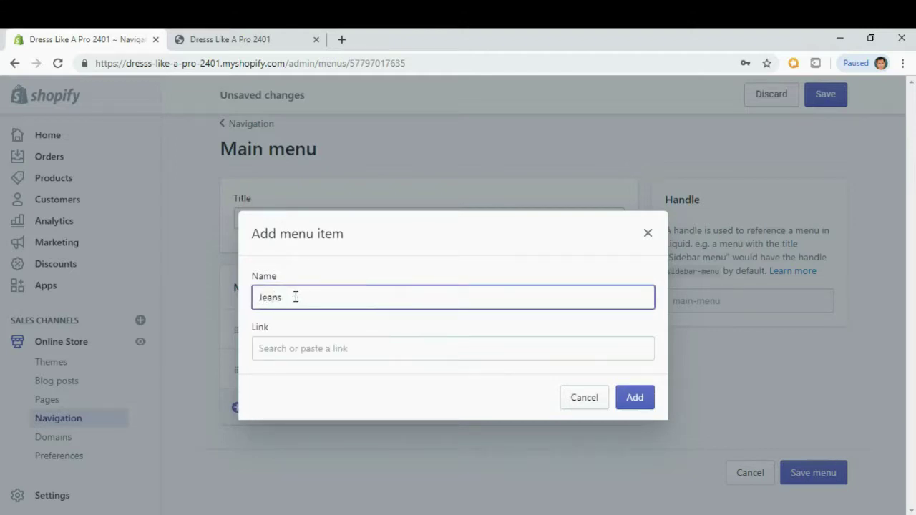
pyautogui.click(292, 348)
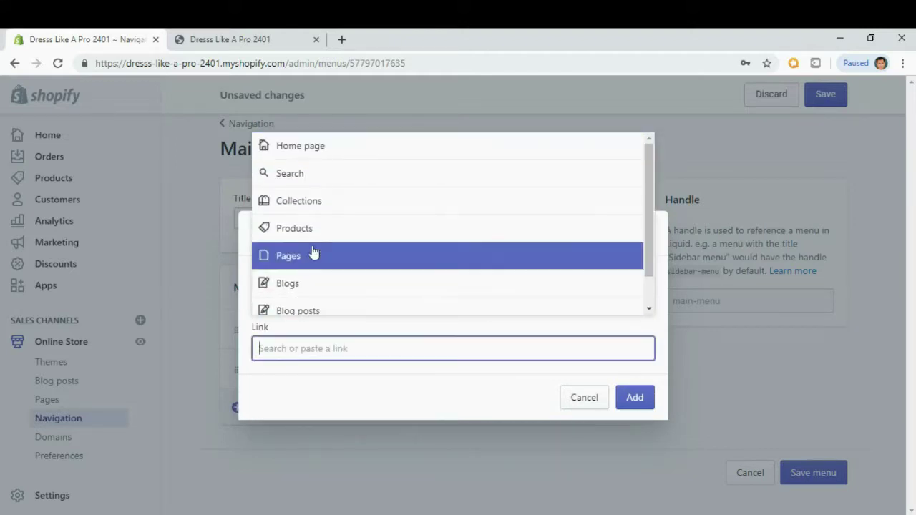
pyautogui.click(317, 207)
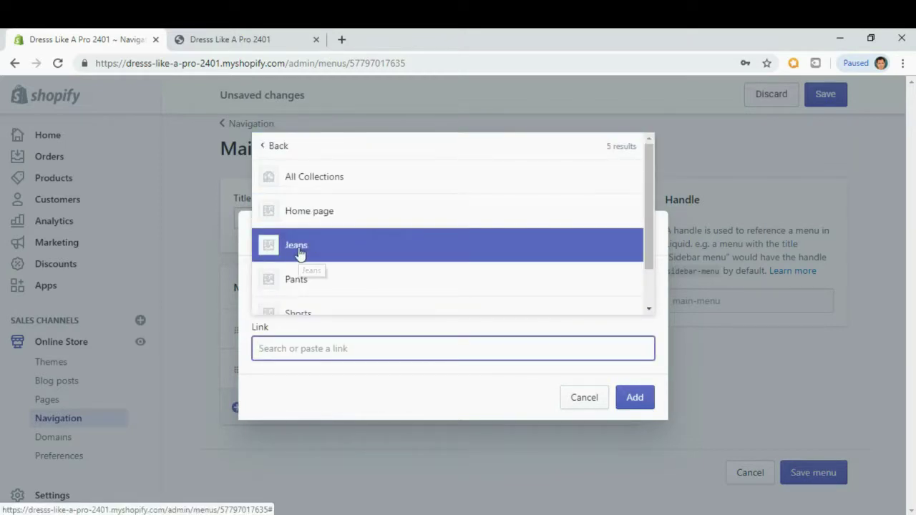
pyautogui.click(298, 245)
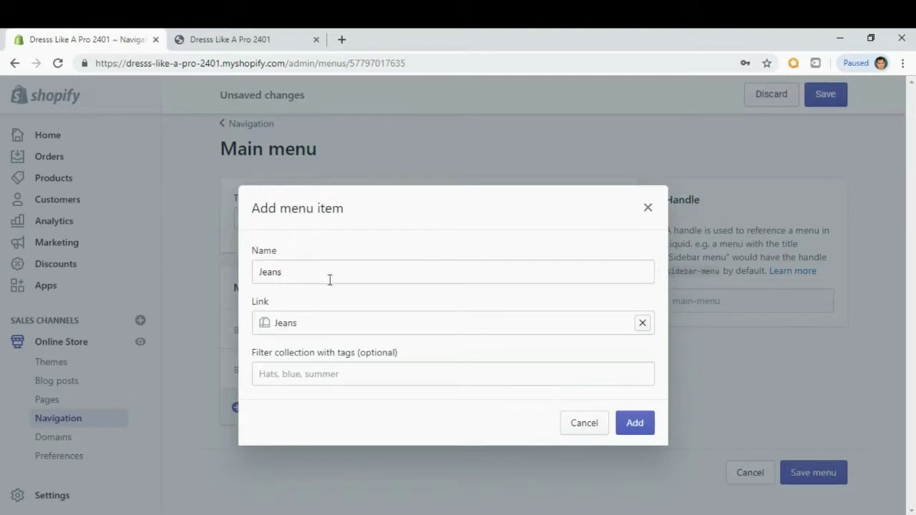
pyautogui.click(638, 427)
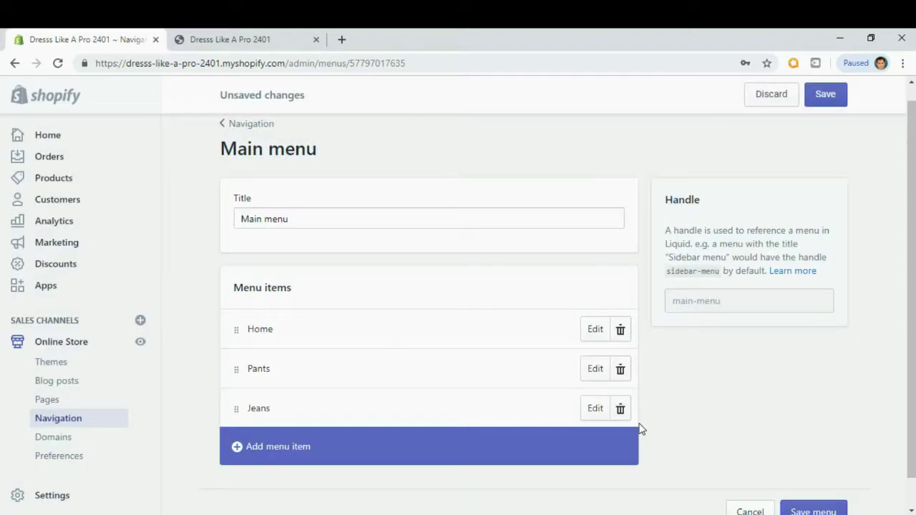
pyautogui.scroll(-1, 641, 429)
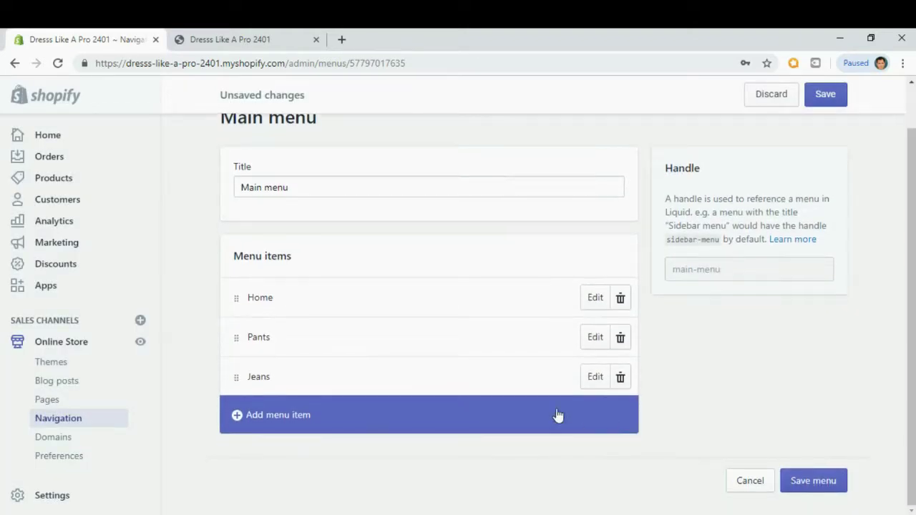
# Add a 'Shorts' menu item linked to the Shorts collection.
pyautogui.click(238, 421)
pyautogui.click(298, 297)
pyautogui.write('Shorts')
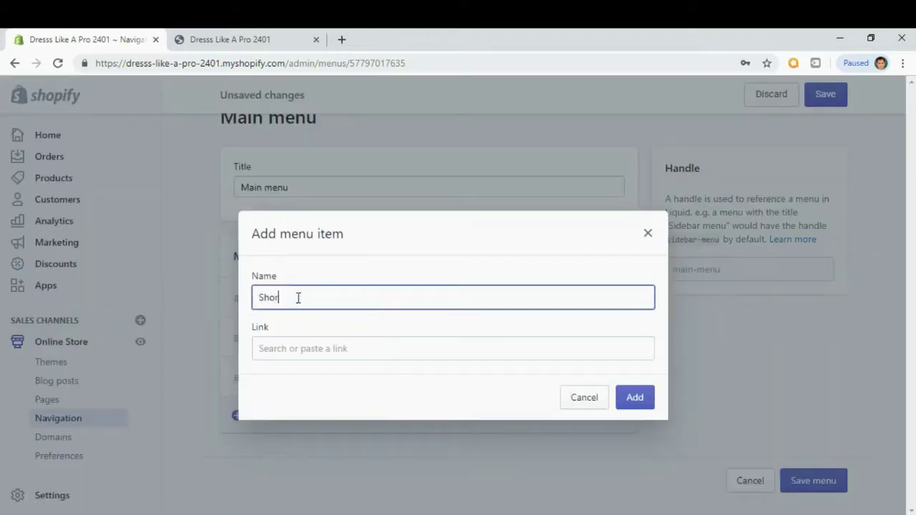
pyautogui.click(306, 350)
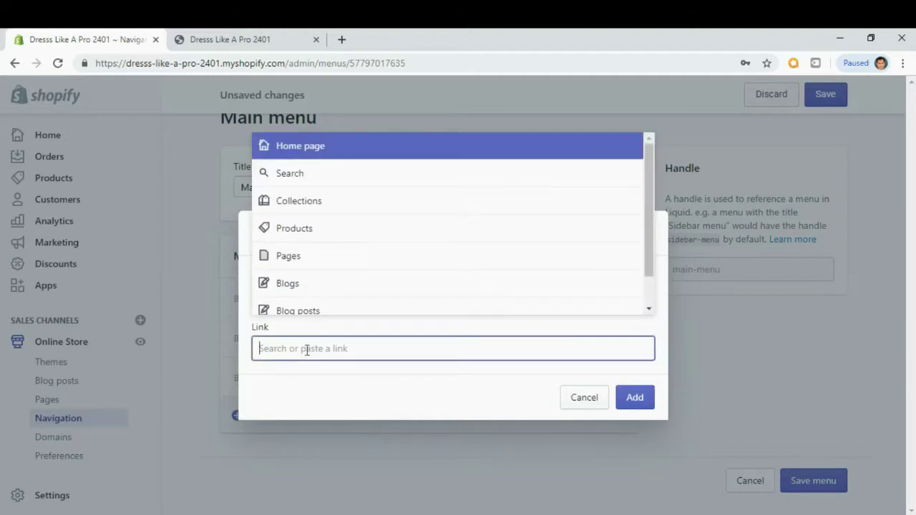
pyautogui.click(304, 204)
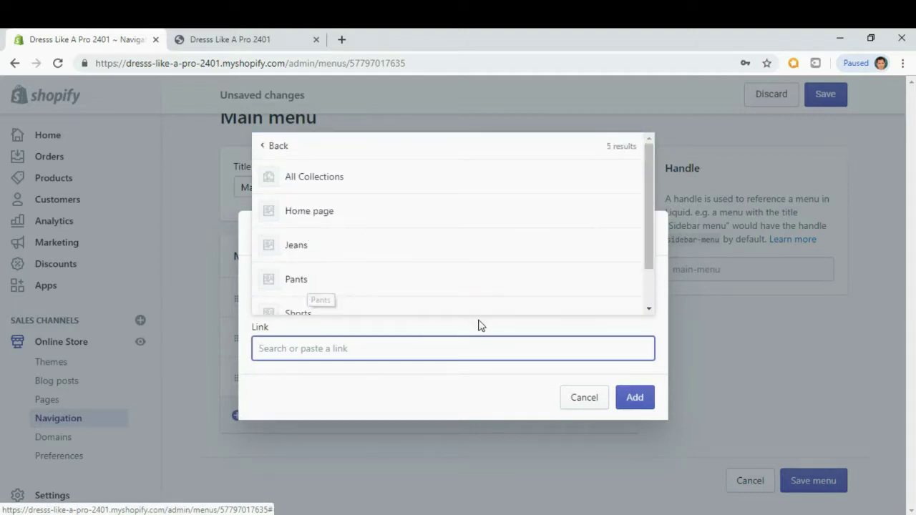
pyautogui.scroll(-1, 403, 292)
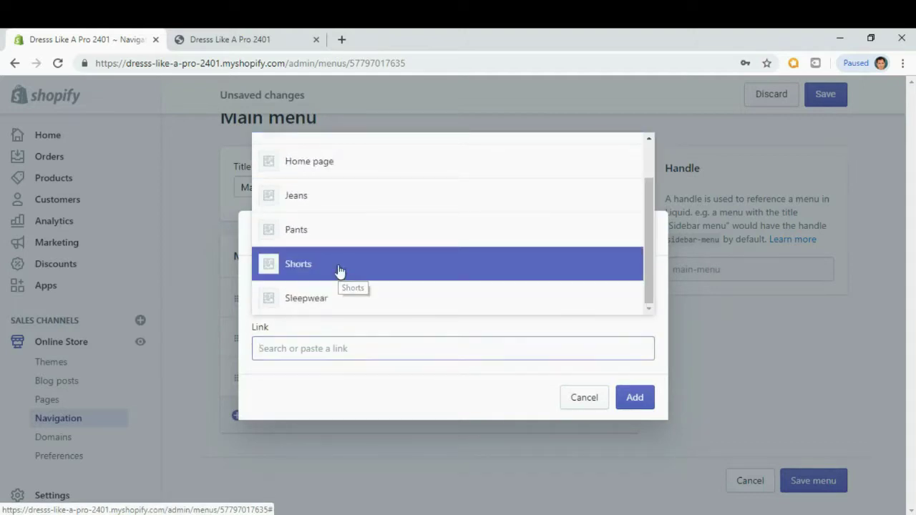
pyautogui.click(339, 271)
pyautogui.click(635, 425)
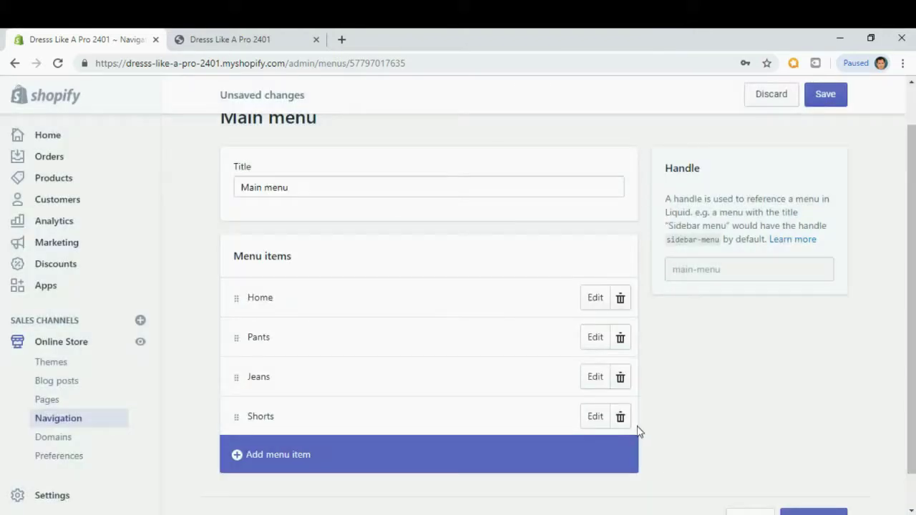
pyautogui.scroll(-1, 639, 430)
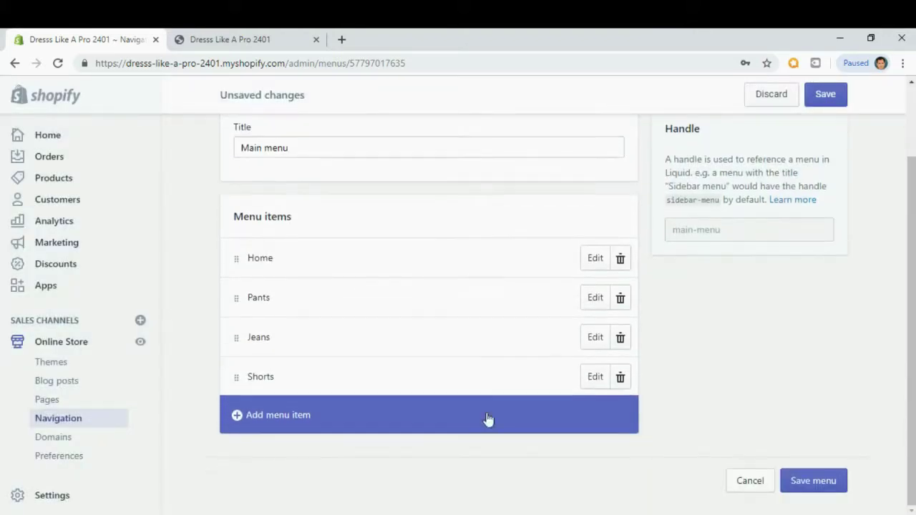
# Start a new menu item named 'Sleepwear', correcting the misspelled name.
pyautogui.click(238, 418)
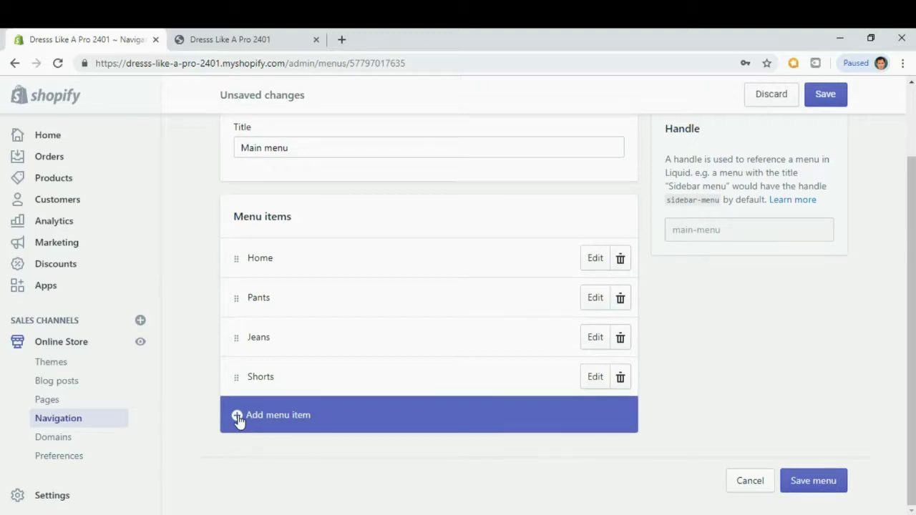
pyautogui.click(279, 299)
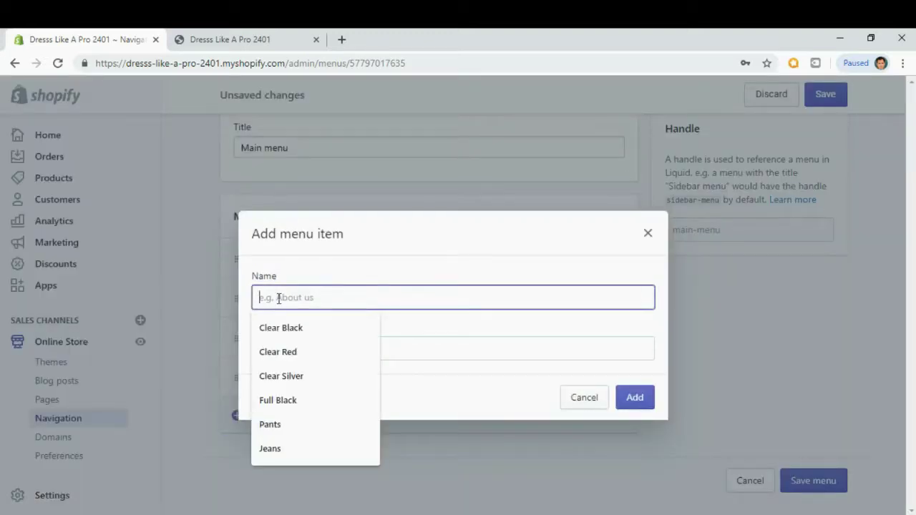
pyautogui.write('Sleapwer')
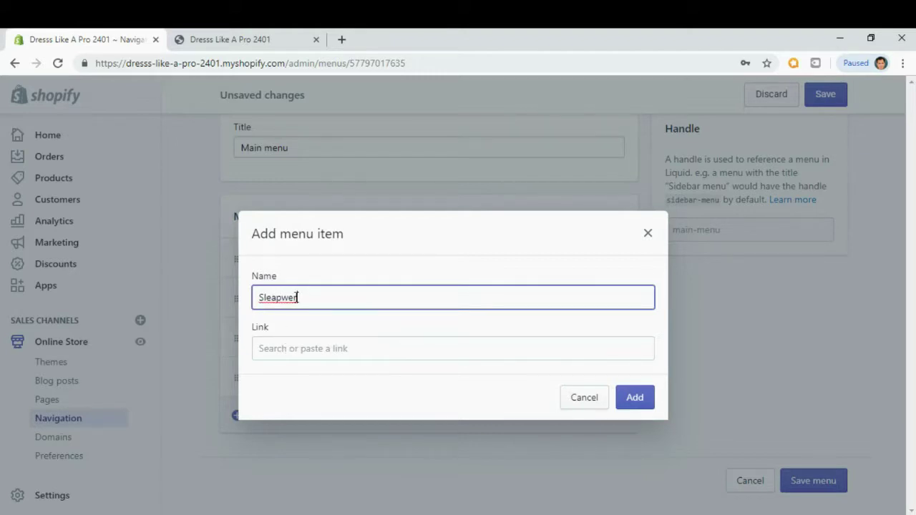
pyautogui.press('BackSpace')
pyautogui.write('ar')
pyautogui.click(276, 296)
pyautogui.press('BackSpace')
pyautogui.write('e')
# Link the Sleepwear item to the Sleepwear collection and add it to the menu.
pyautogui.click(279, 350)
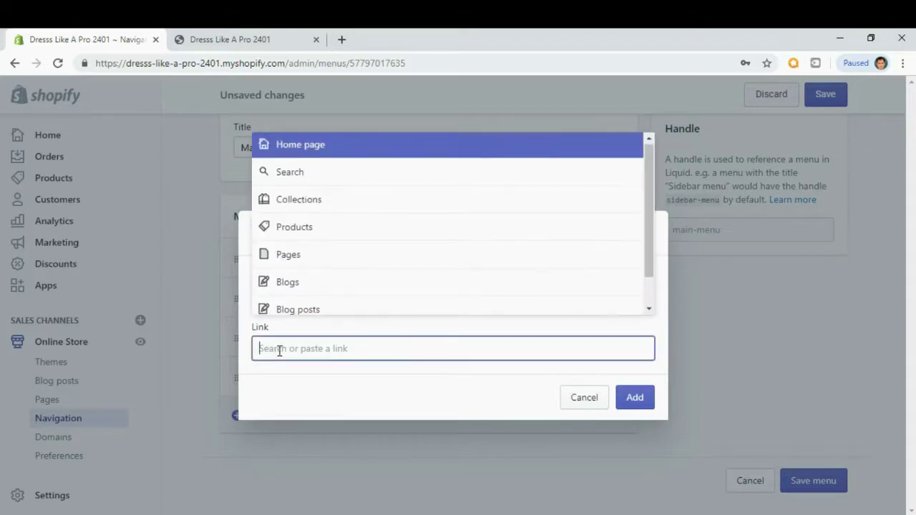
pyautogui.click(323, 205)
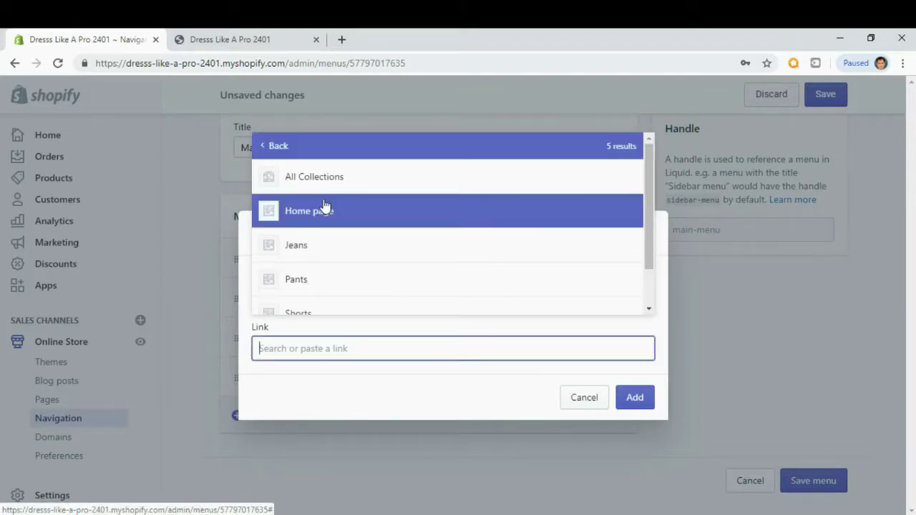
pyautogui.moveTo(649, 198); pyautogui.dragTo(652, 229)
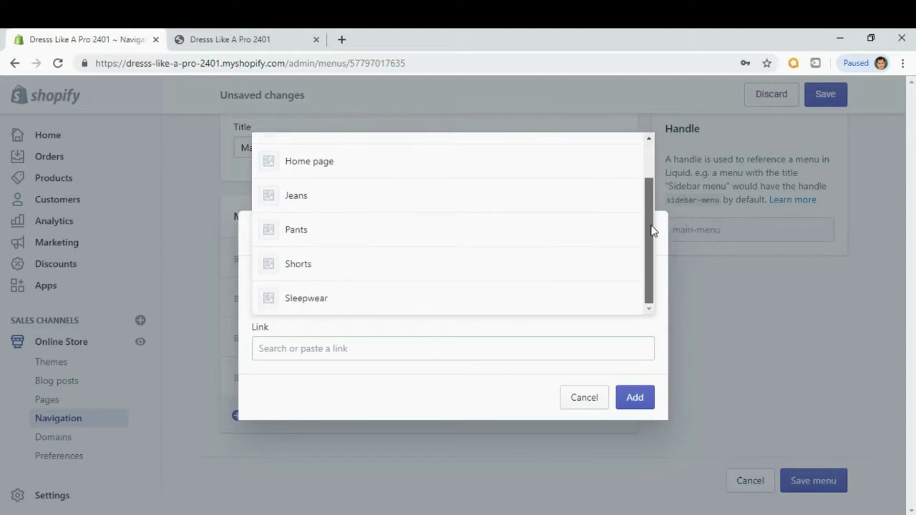
pyautogui.click(312, 299)
pyautogui.click(633, 424)
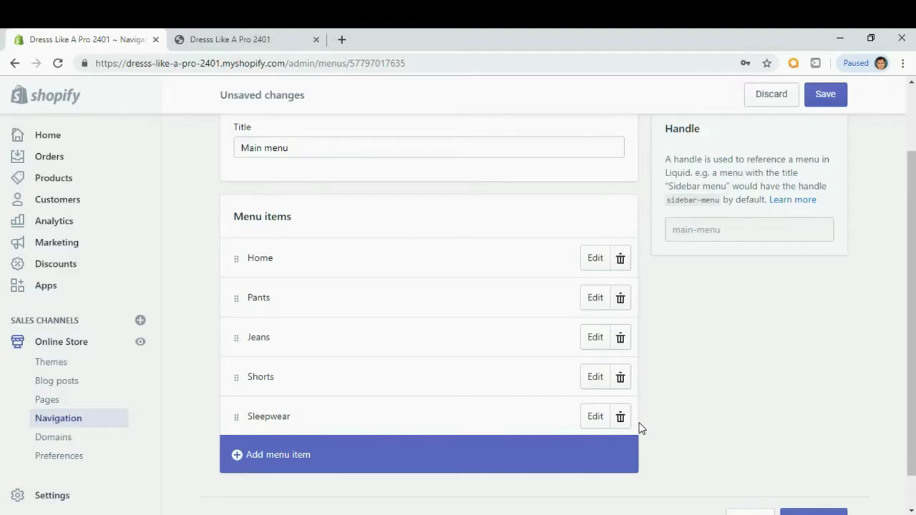
pyautogui.scroll(1, 744, 405)
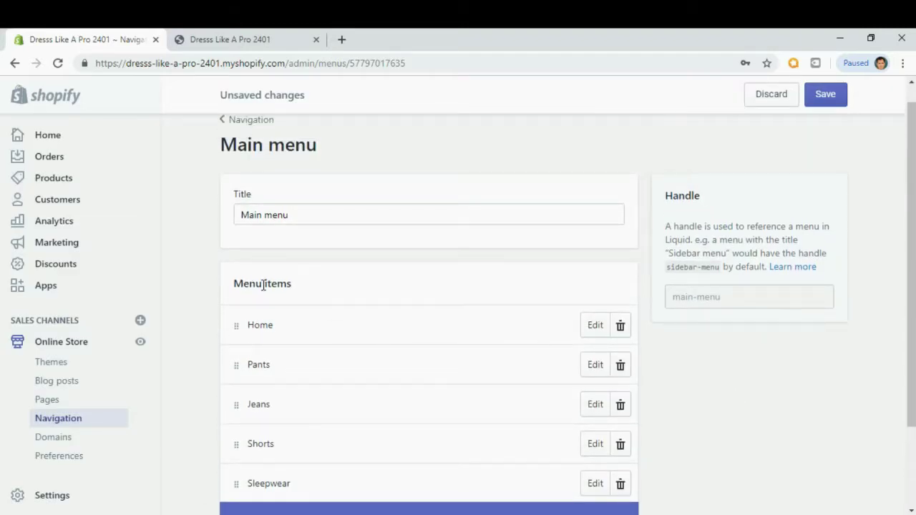
# Save the Main menu, confirm Pants, Jeans, Shorts and Sleepwear on the storefront, return to admin.
pyautogui.click(830, 102)
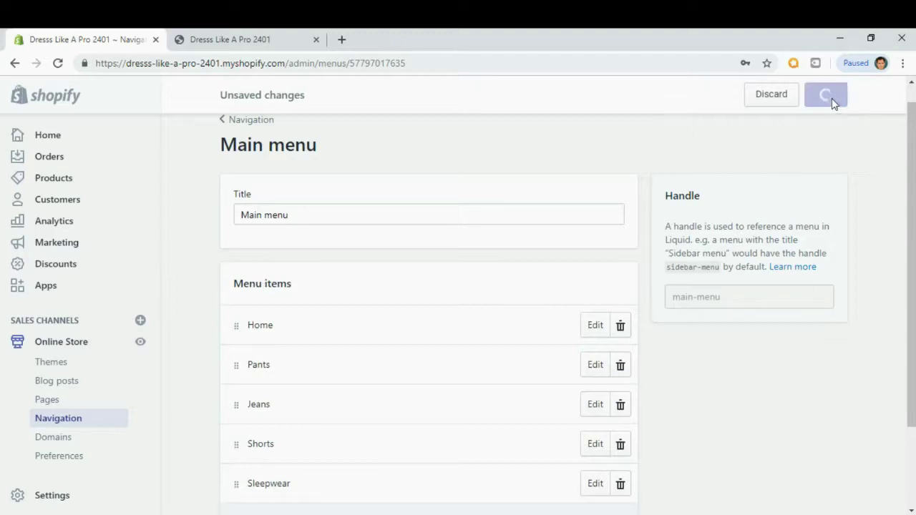
pyautogui.scroll(-1, 473, 126)
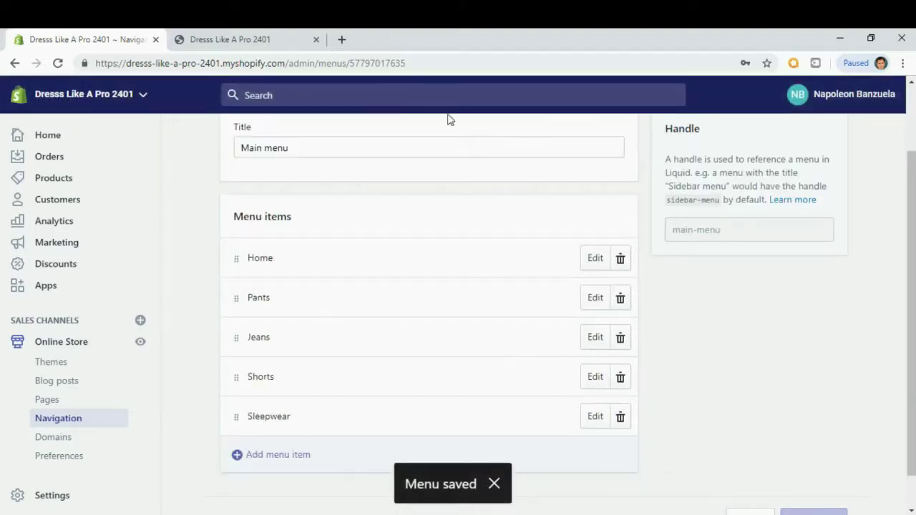
pyautogui.click(245, 36)
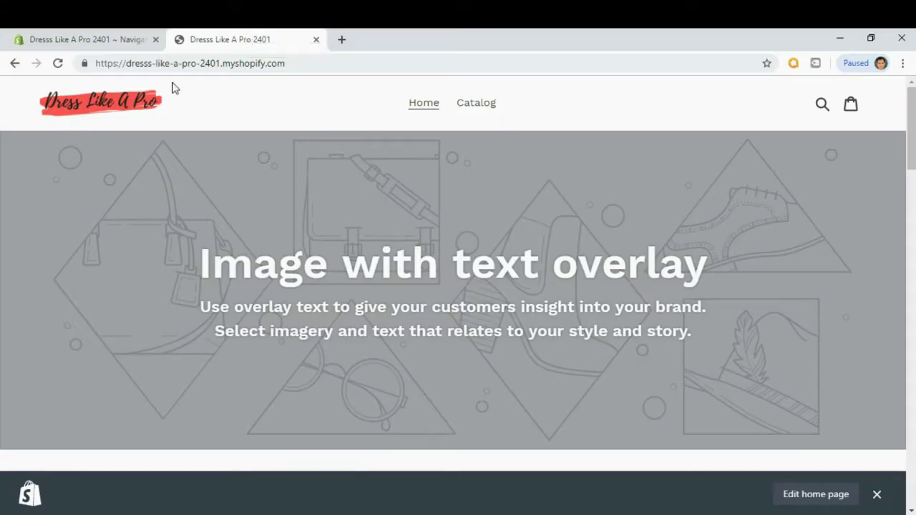
pyautogui.click(136, 106)
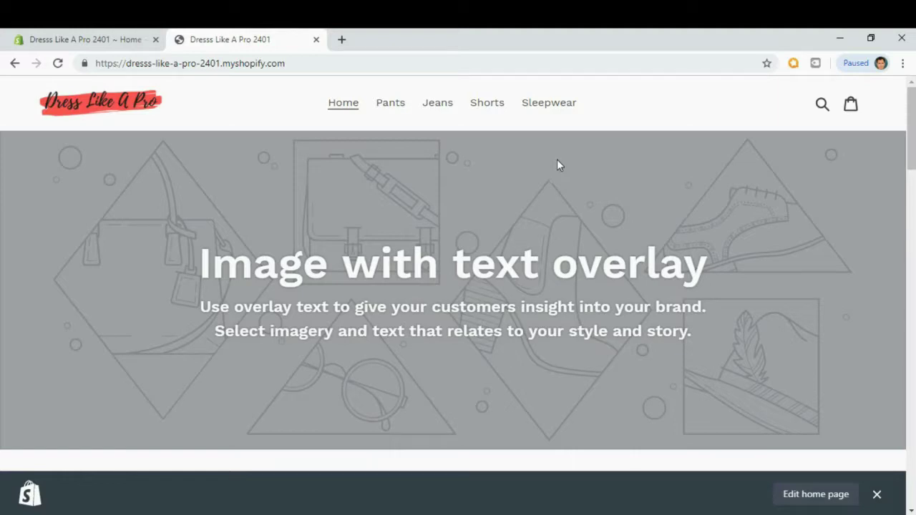
pyautogui.click(88, 41)
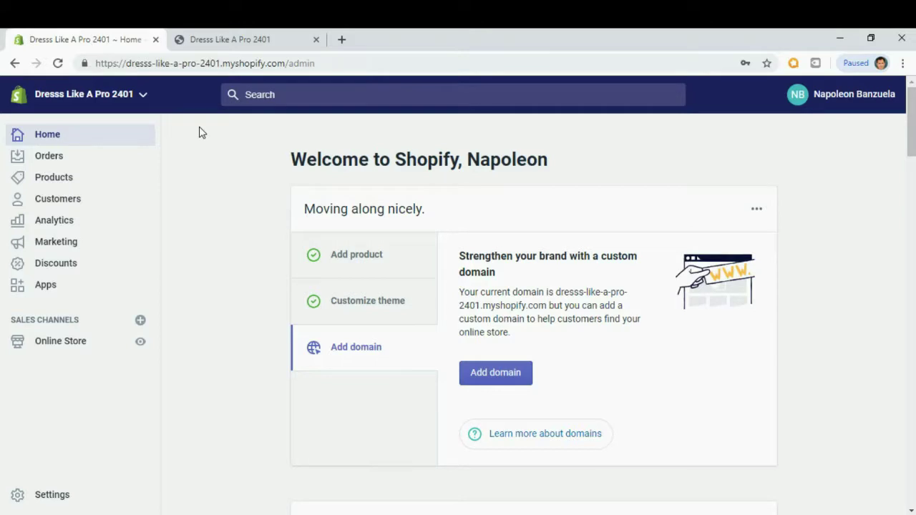
# Launch Oberlo from the installed Apps list and go to its Settings page.
pyautogui.click(50, 285)
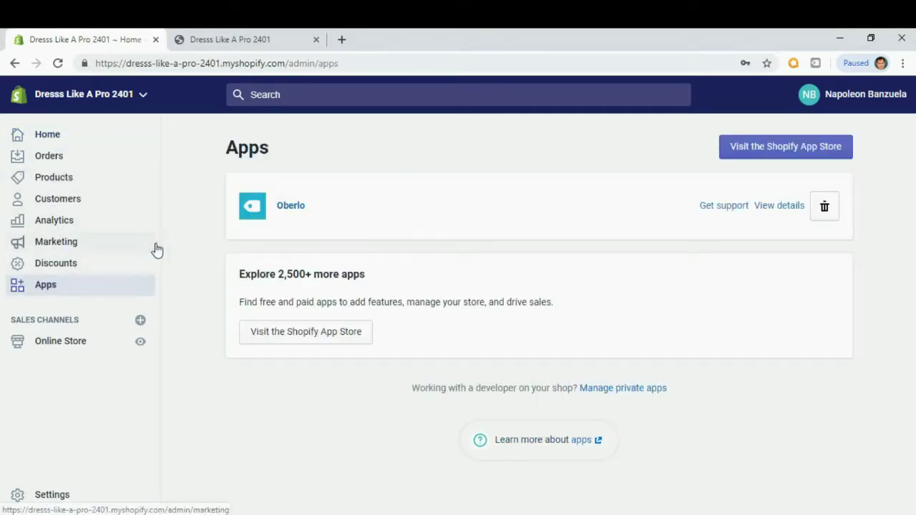
pyautogui.click(304, 212)
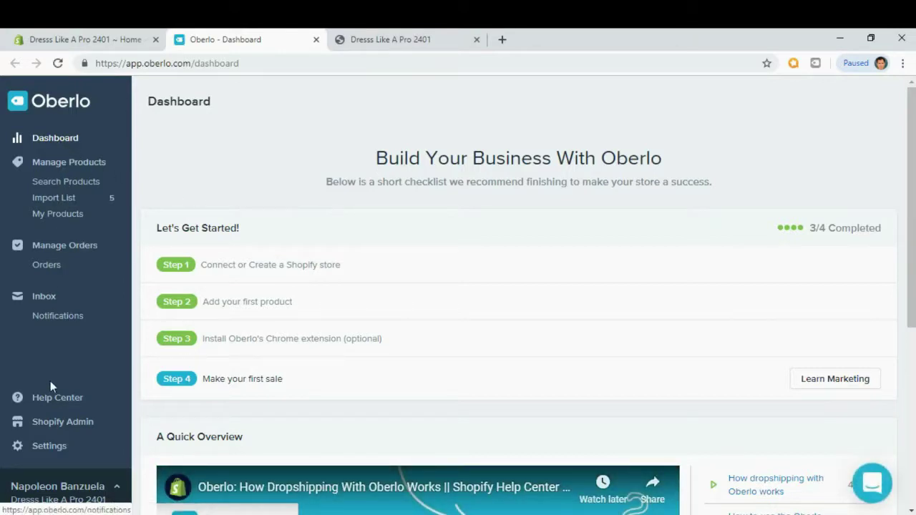
pyautogui.scroll(-2, 53, 394)
pyautogui.click(43, 448)
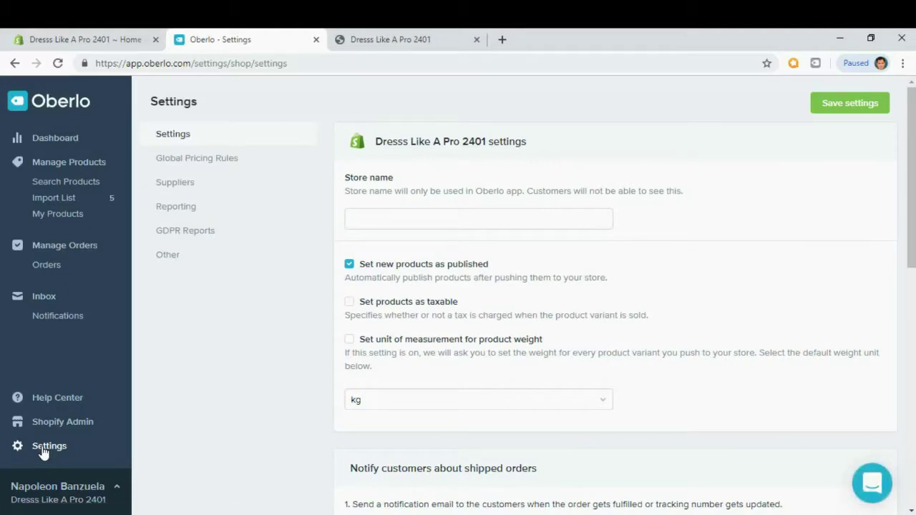
# Open Global Pricing Rules and review the product cost ×2 price multiplier.
pyautogui.click(195, 163)
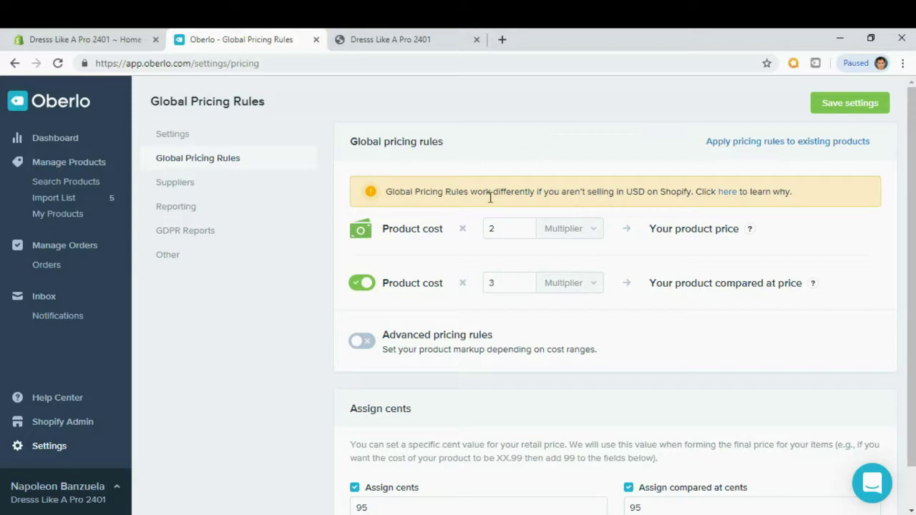
pyautogui.moveTo(383, 229); pyautogui.dragTo(444, 229)
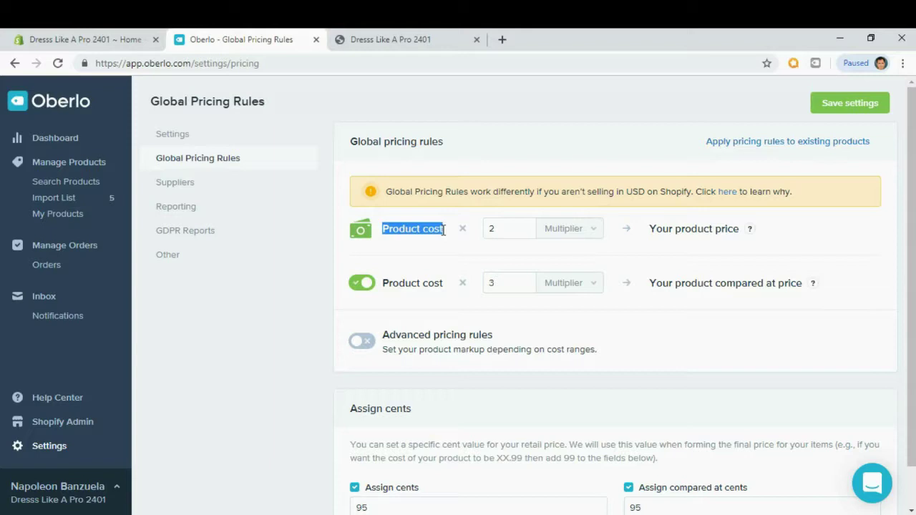
pyautogui.click(505, 228)
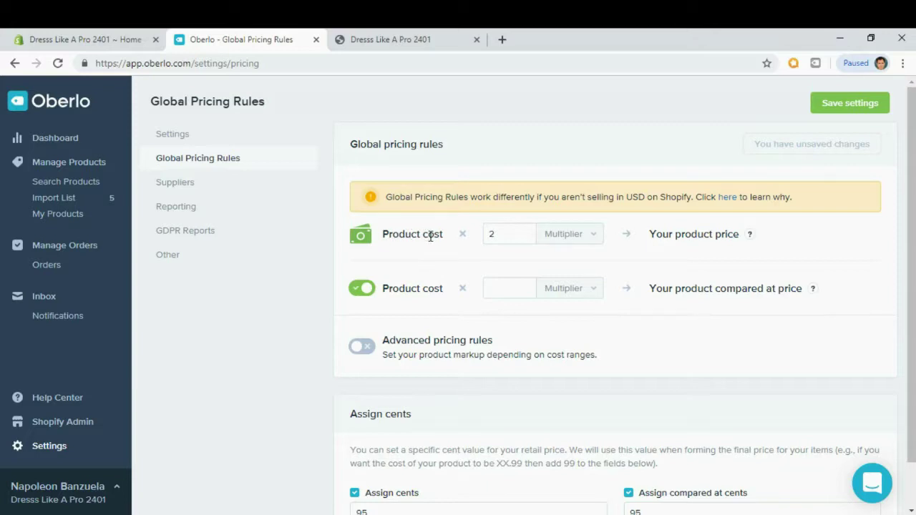
pyautogui.click(509, 235)
# Set the compare-at price multiplier to 3, save the pricing rules, and close the Oberlo tab.
pyautogui.click(494, 286)
pyautogui.write('3')
pyautogui.scroll(-2, 723, 327)
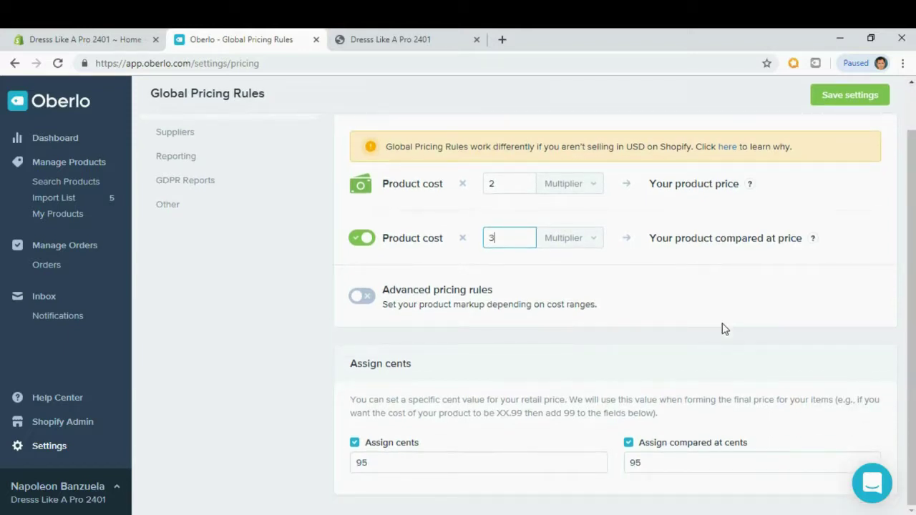
pyautogui.click(370, 367)
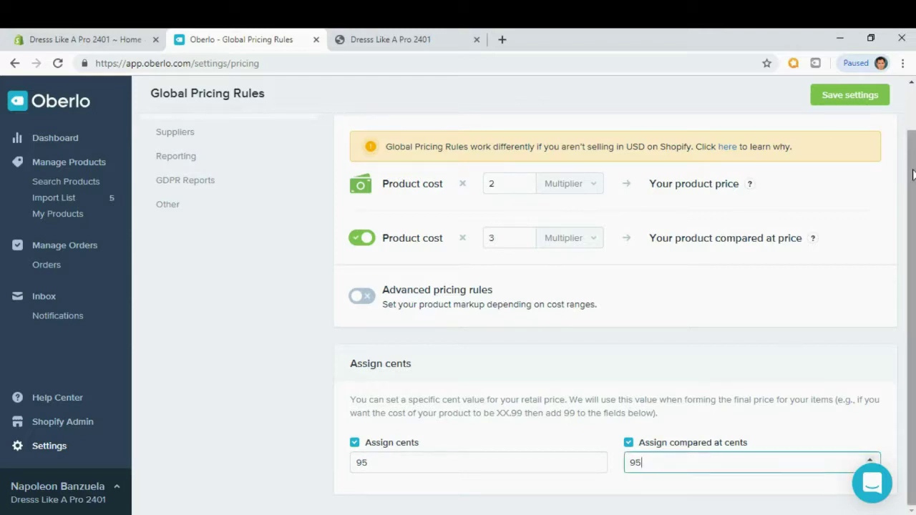
pyautogui.click(854, 97)
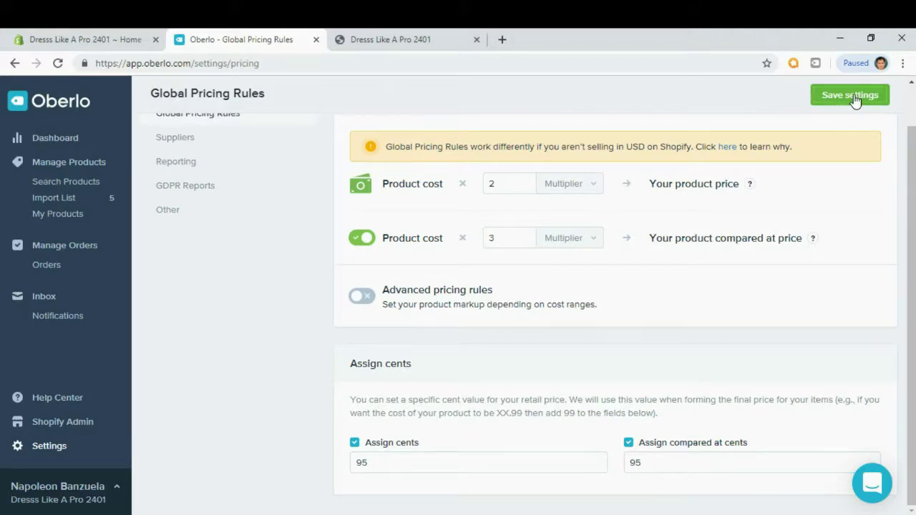
pyautogui.click(317, 40)
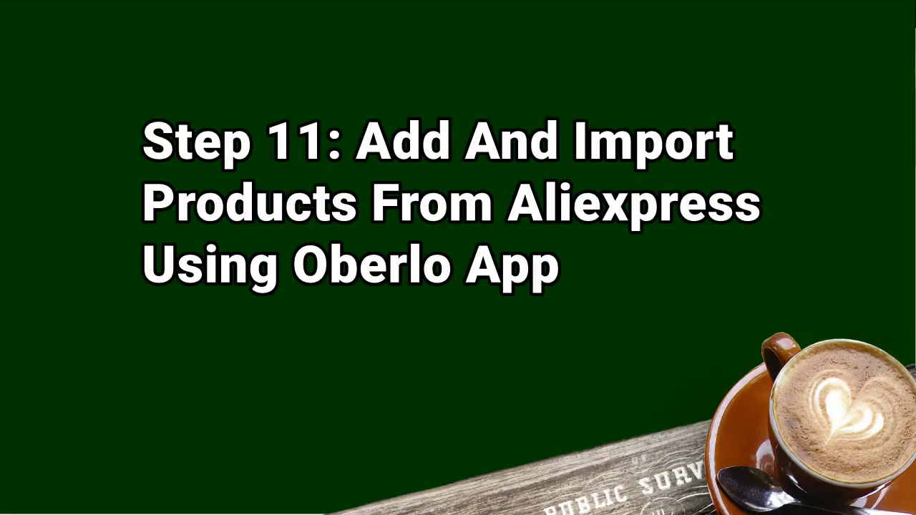
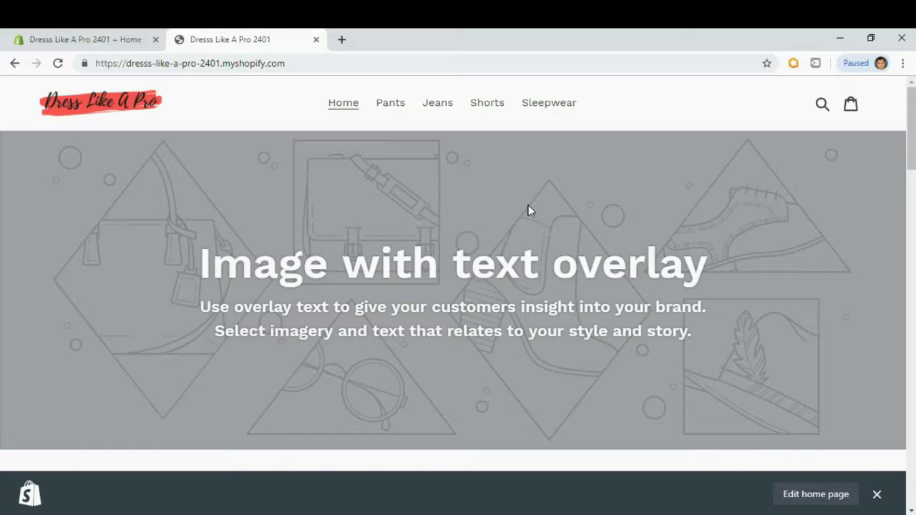
pyautogui.click(342, 40)
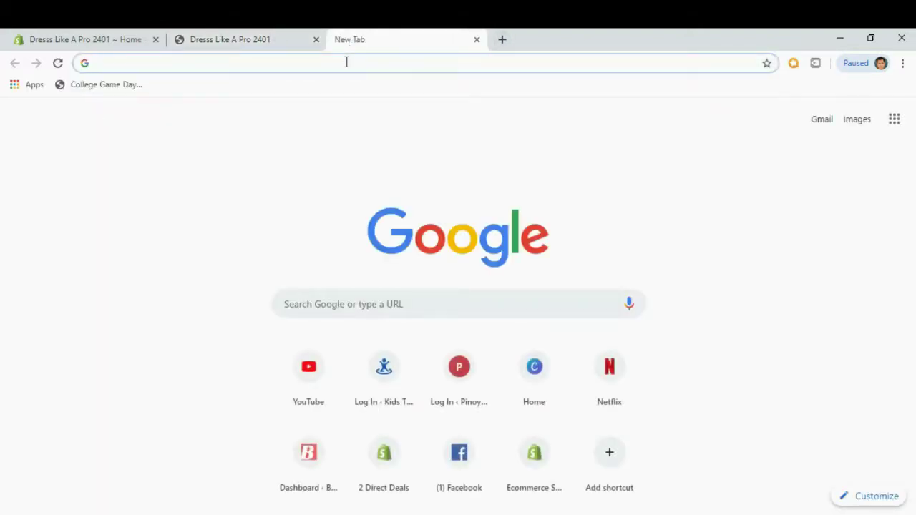
pyautogui.write('www.a:li')
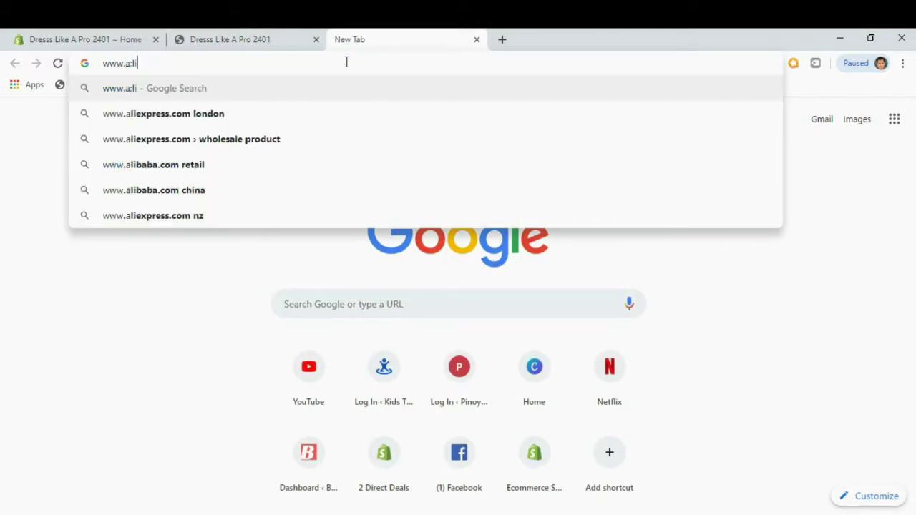
pyautogui.press('BackSpace')
pyautogui.press('BackSpace')
pyautogui.press('BackSpace')
pyautogui.write('lies')
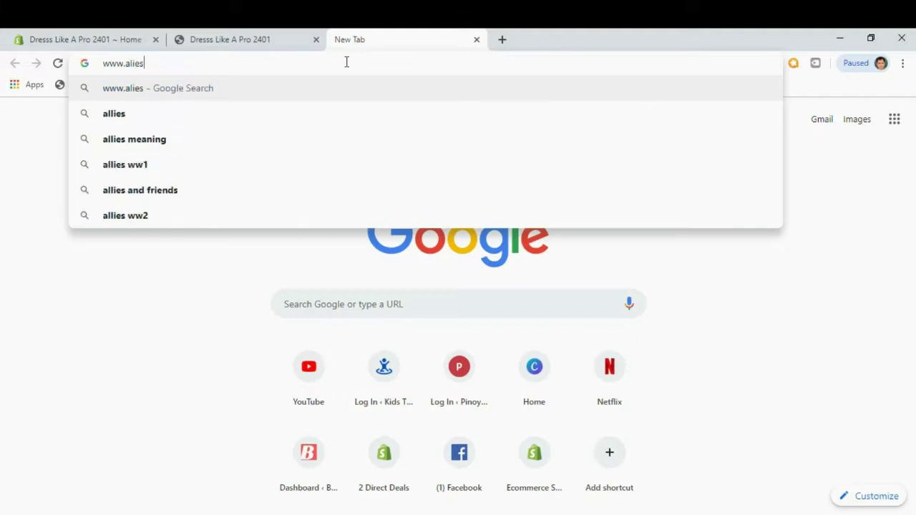
pyautogui.press('BackSpace')
pyautogui.write('xpr')
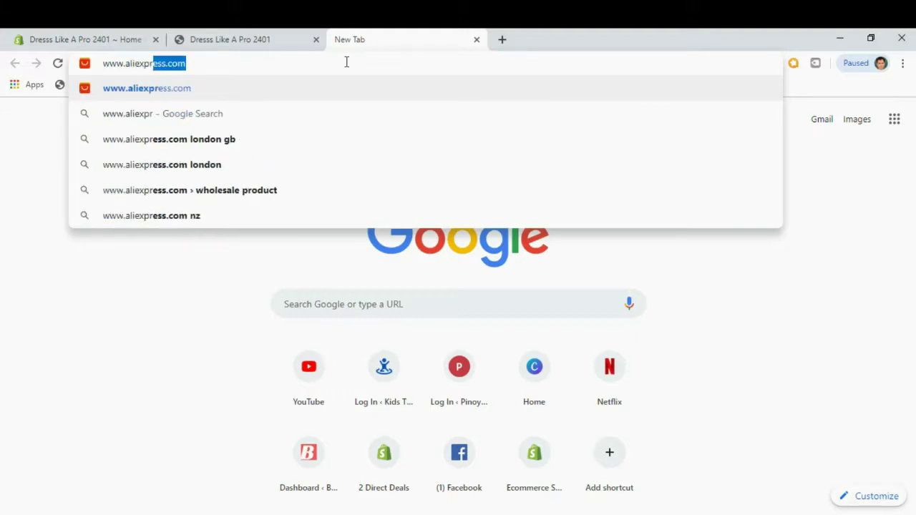
pyautogui.write('ess.co')
pyautogui.press('Return')
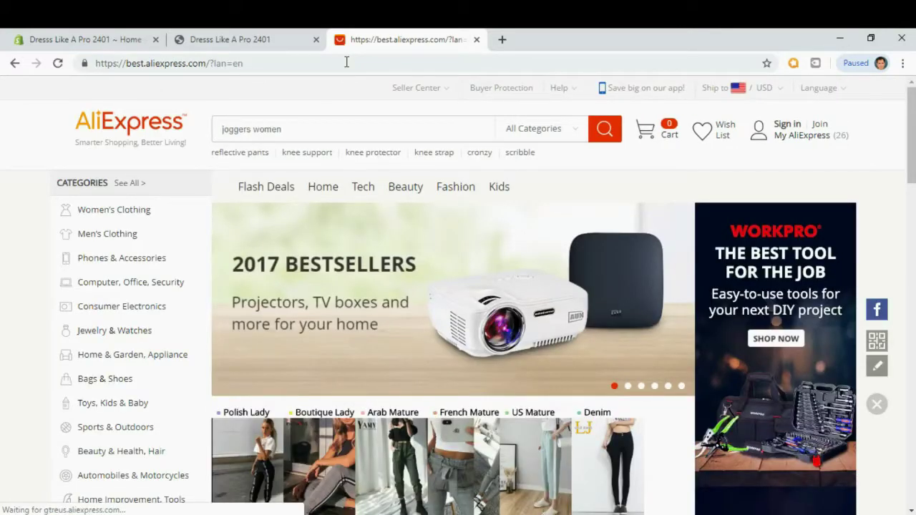
# Glance at the store tab, then open AliExpress's Women's Clothing > Pants & Capris category.
pyautogui.click(265, 37)
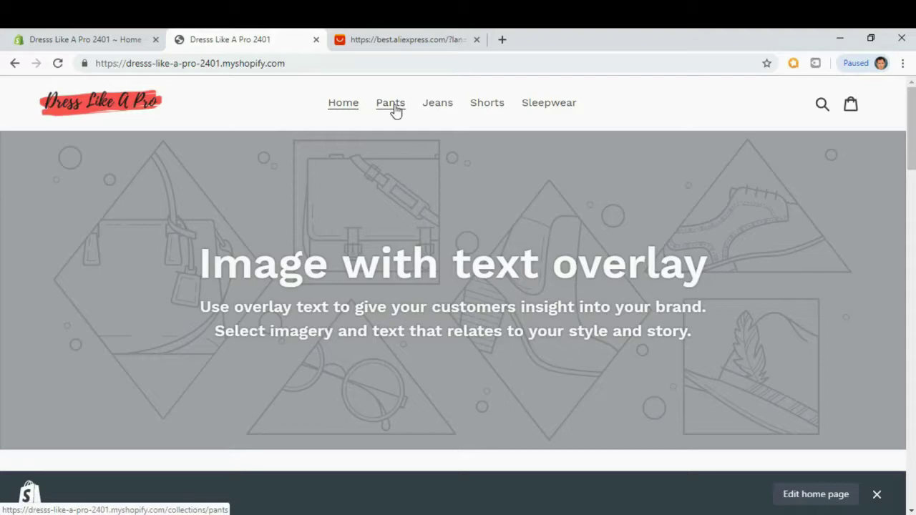
pyautogui.click(394, 42)
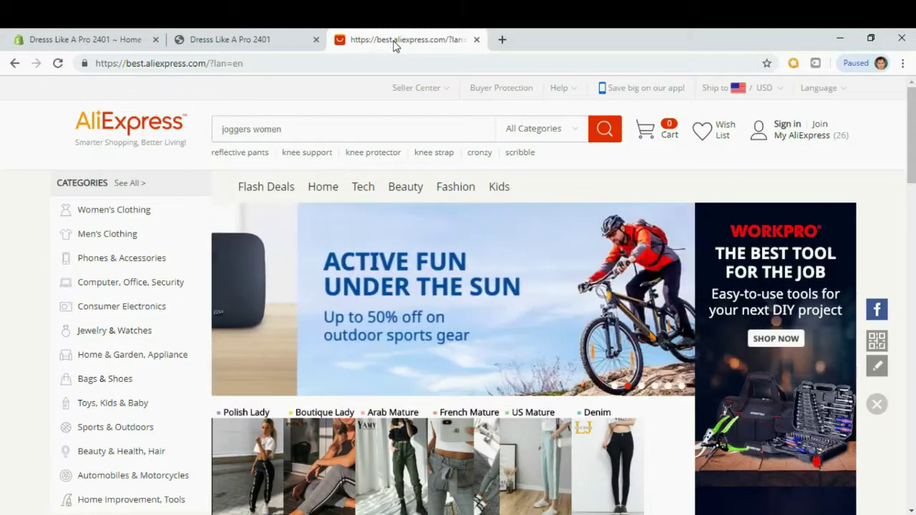
pyautogui.moveTo(133, 218)
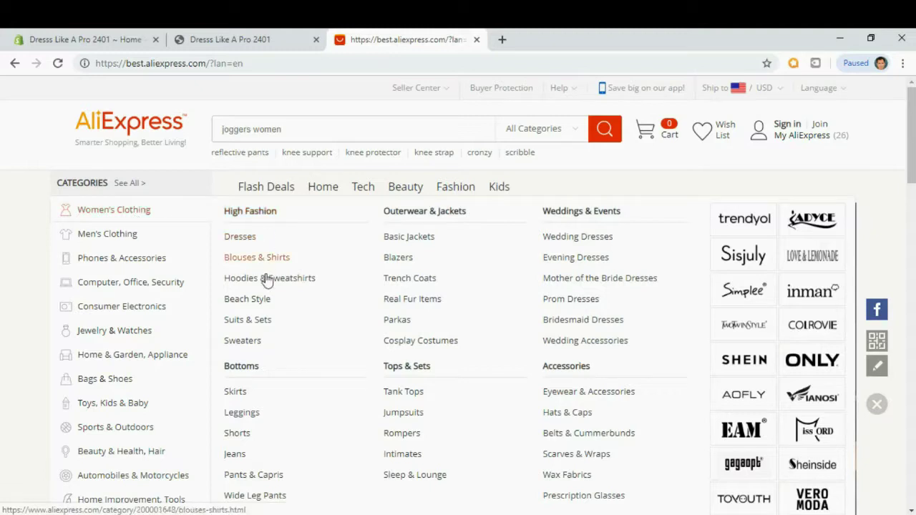
pyautogui.scroll(-1, 245, 429)
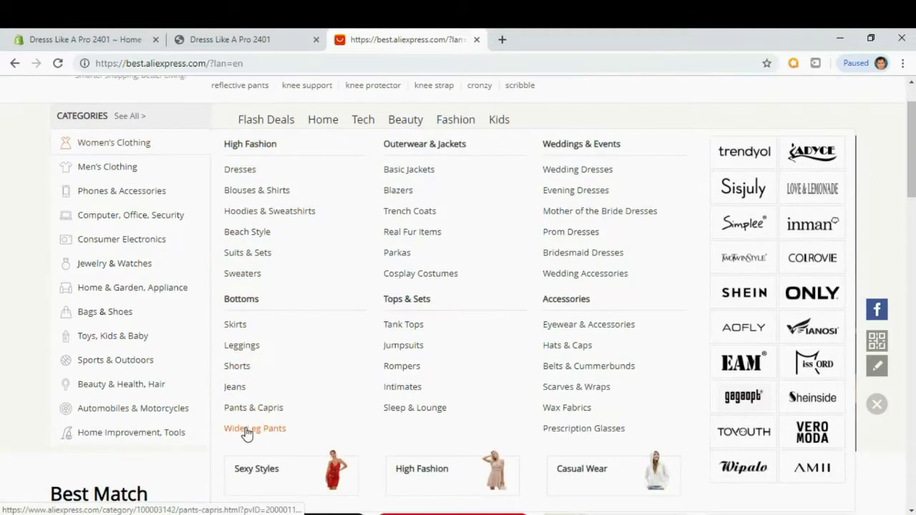
pyautogui.click(240, 407)
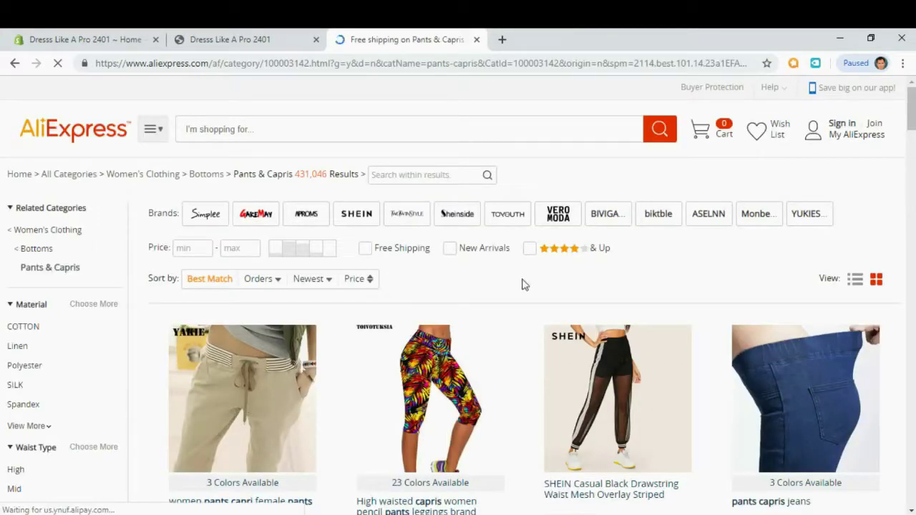
pyautogui.scroll(-1, 436, 317)
pyautogui.scroll(-6, 436, 317)
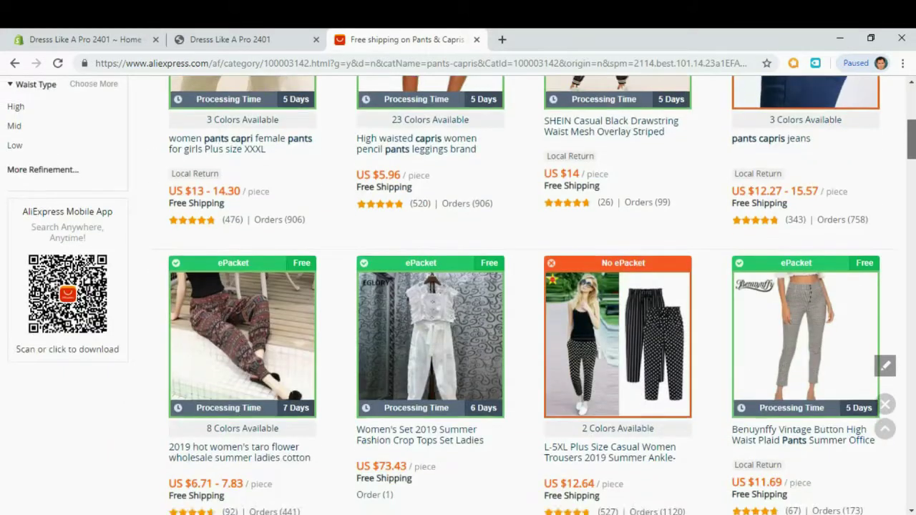
pyautogui.scroll(7, 912, 116)
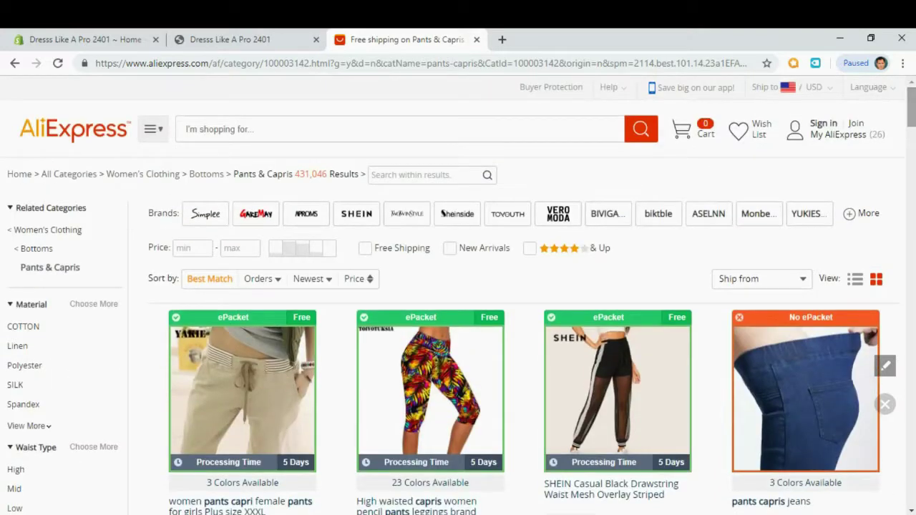
# Sort the Pants & Capris listing by Orders and browse the results.
pyautogui.click(262, 279)
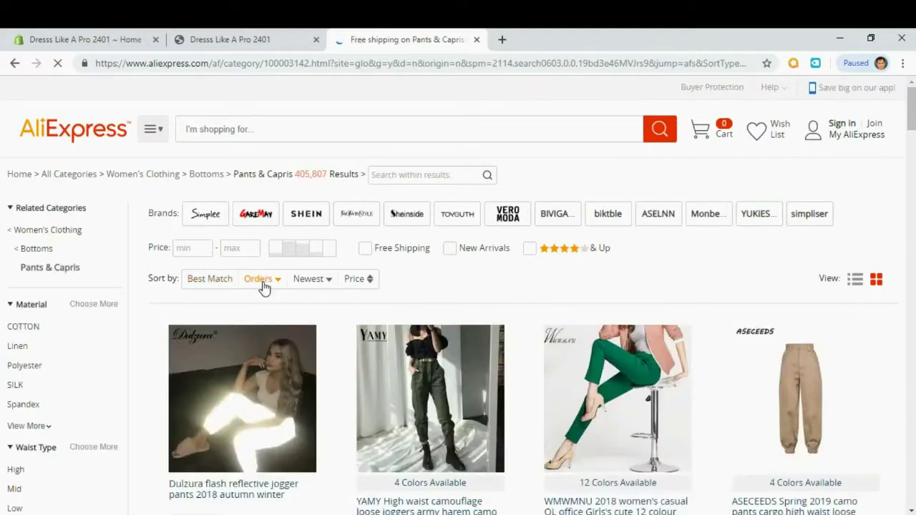
pyautogui.scroll(-1, 262, 293)
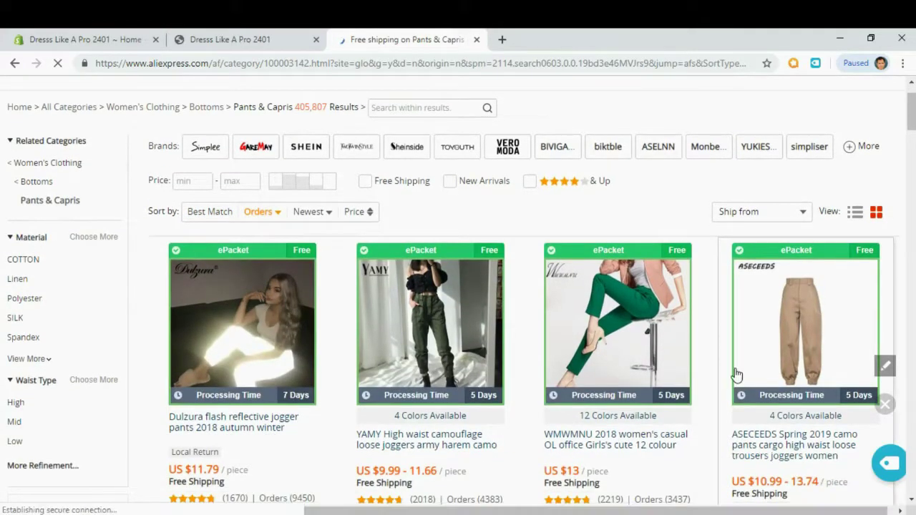
pyautogui.scroll(-1, 737, 374)
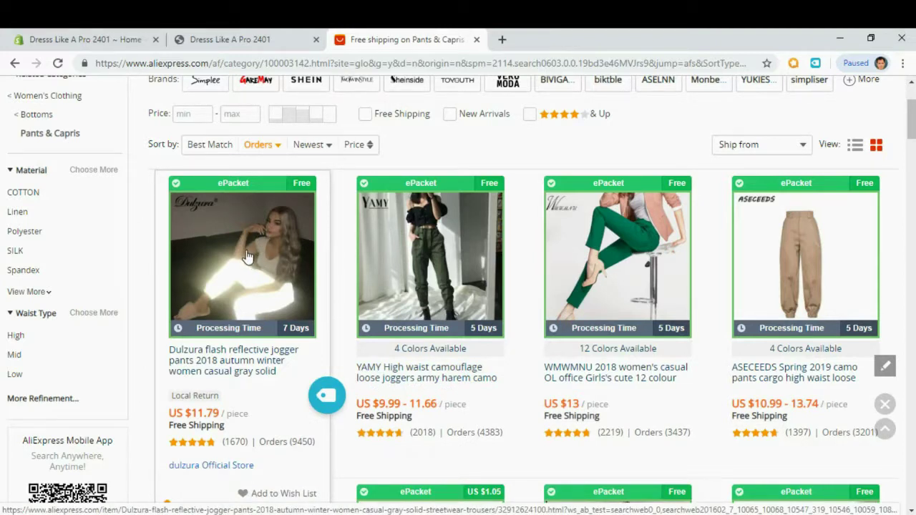
# Review the Dulzura reflective jogger pants' photos and import them into Oberlo.
pyautogui.click(240, 357)
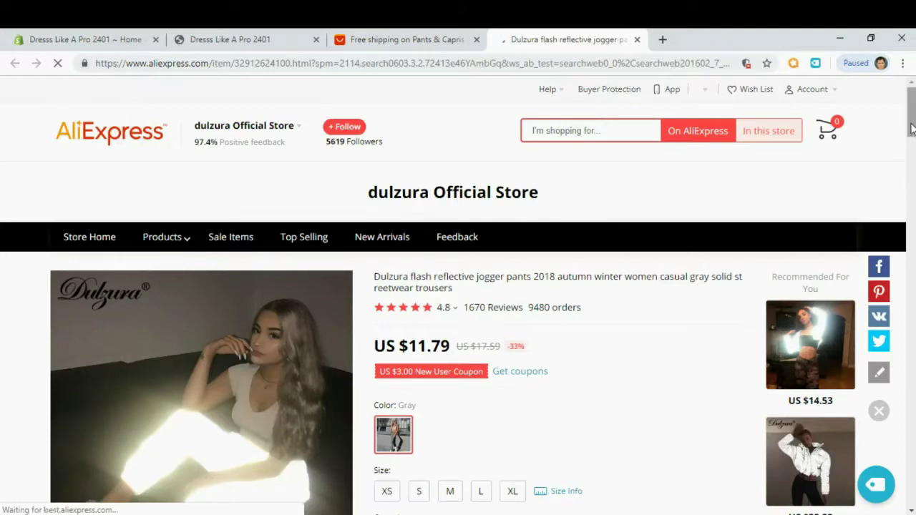
pyautogui.scroll(-2, 912, 120)
pyautogui.scroll(-12, 912, 120)
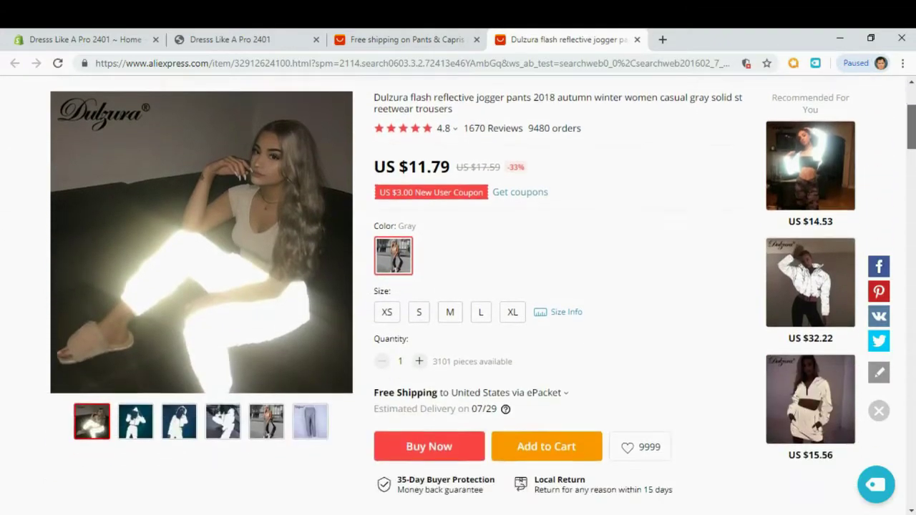
pyautogui.scroll(-15, 912, 206)
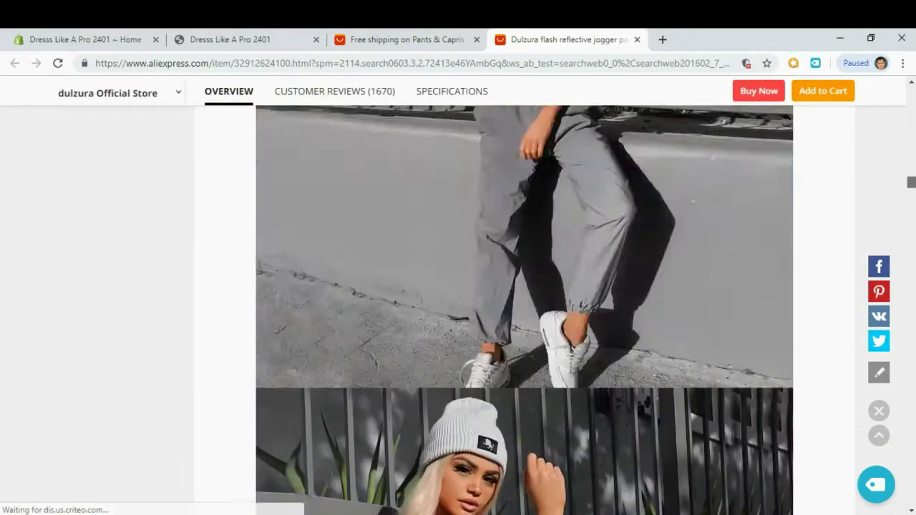
pyautogui.scroll(-12, 524, 310)
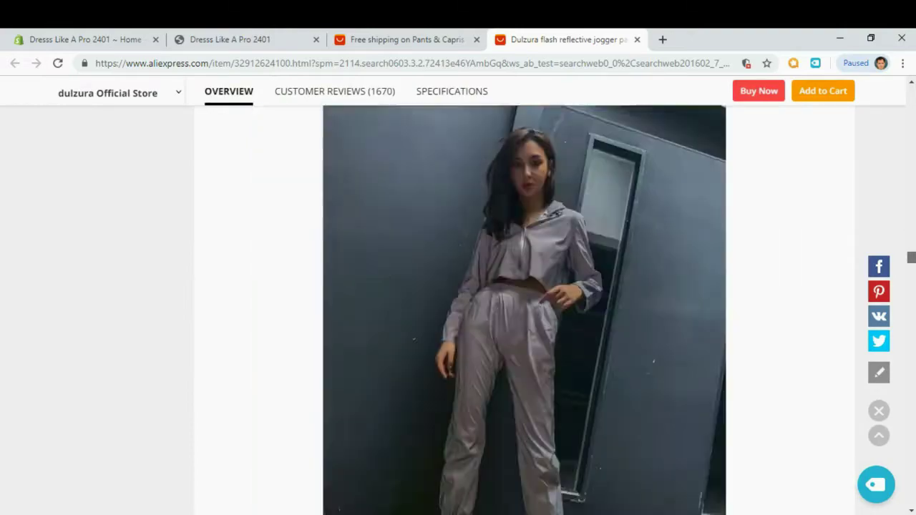
pyautogui.scroll(-6, 525, 309)
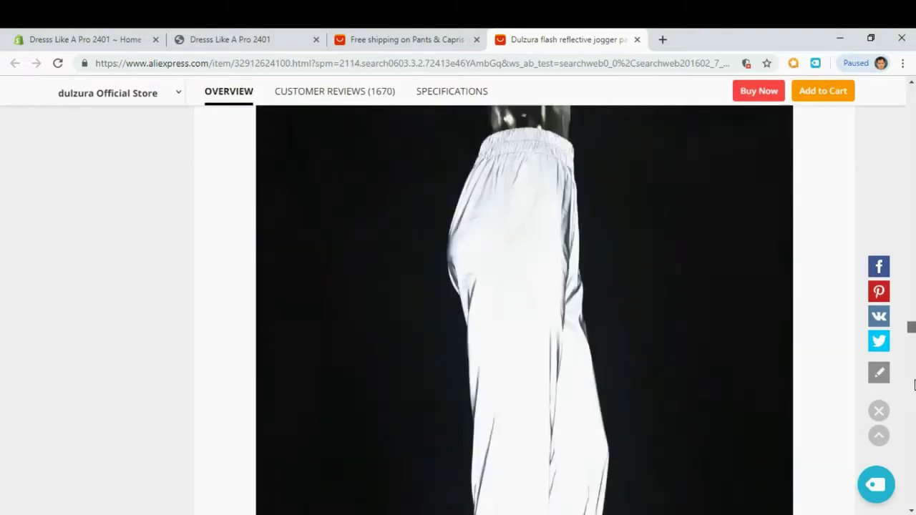
pyautogui.scroll(9, 524, 309)
pyautogui.moveTo(912, 292); pyautogui.dragTo(913, 145)
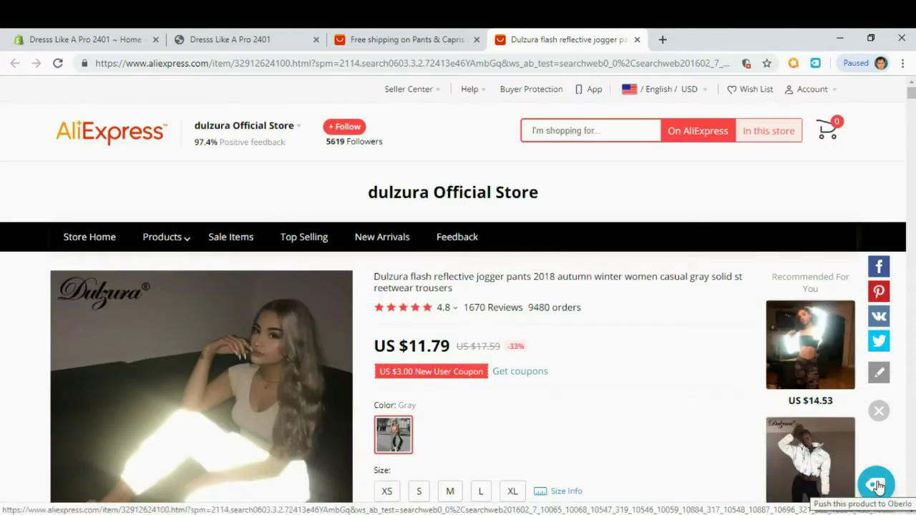
pyautogui.scroll(-15, 879, 486)
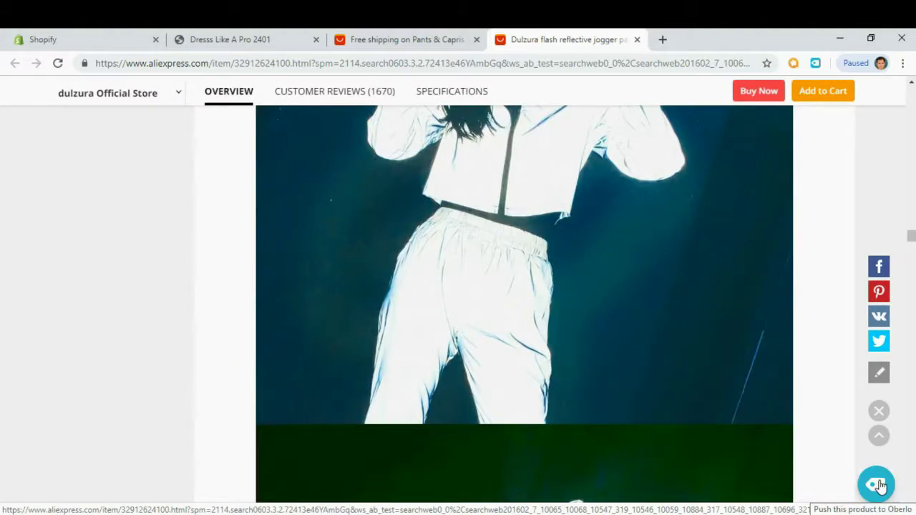
pyautogui.click(880, 486)
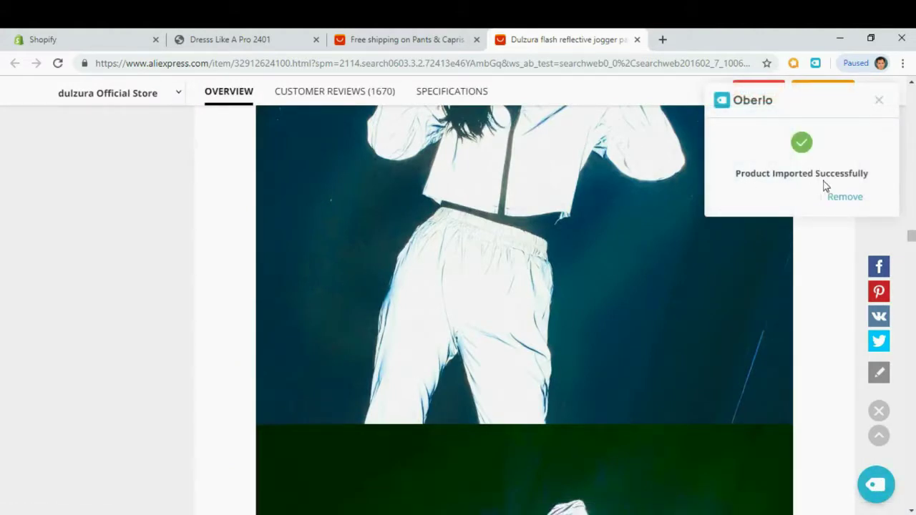
pyautogui.click(878, 101)
# Back on the listing, import the YAMY camouflage joggers and WMWMNU green pants into Oberlo.
pyautogui.click(637, 39)
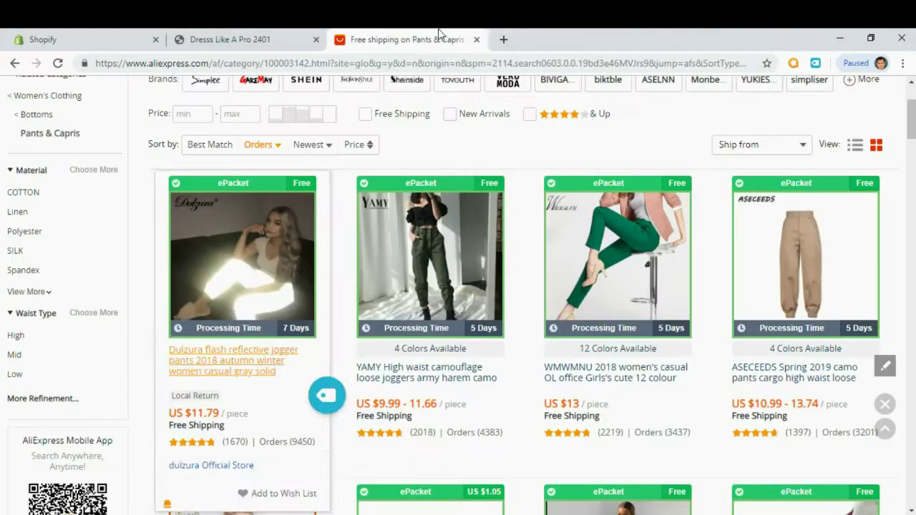
pyautogui.moveTo(454, 251)
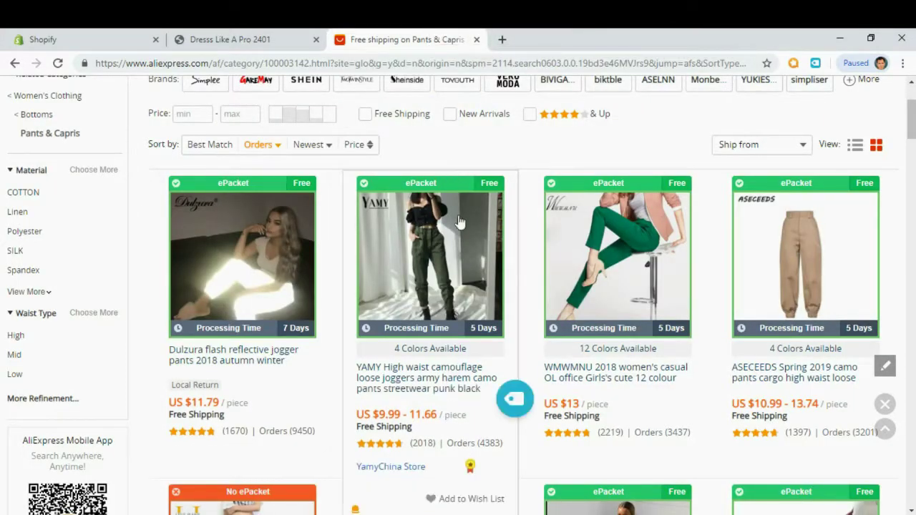
pyautogui.click(515, 401)
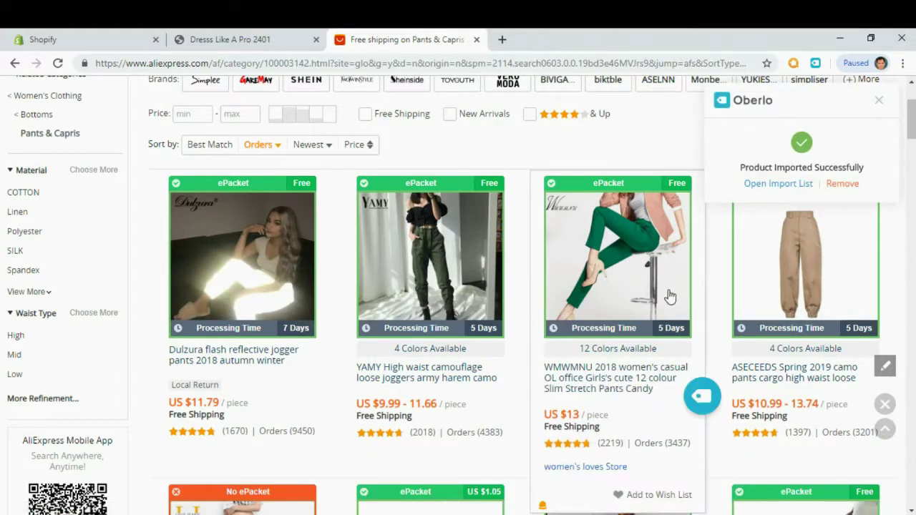
pyautogui.click(702, 399)
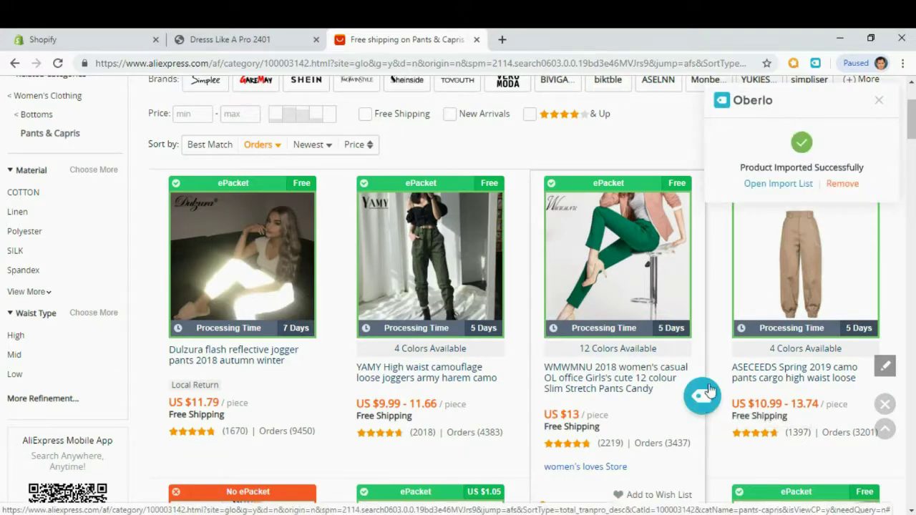
# Import the HOUZHOU harem pants and open the Oberlo Import List.
pyautogui.scroll(-1, 887, 390)
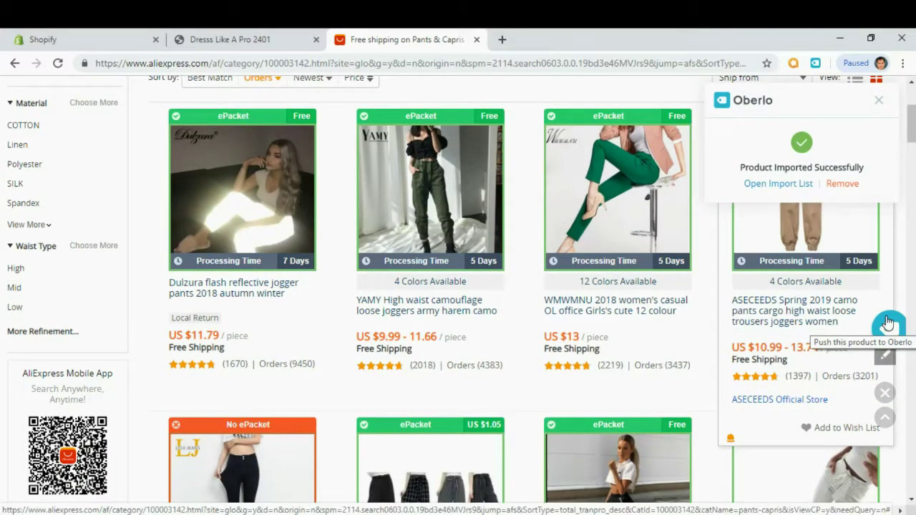
pyautogui.scroll(-1, 887, 323)
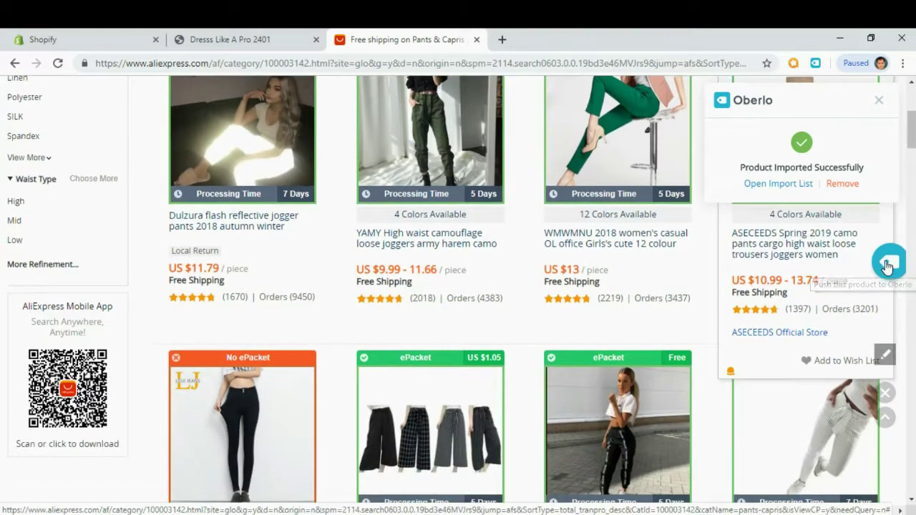
pyautogui.scroll(-2, 462, 256)
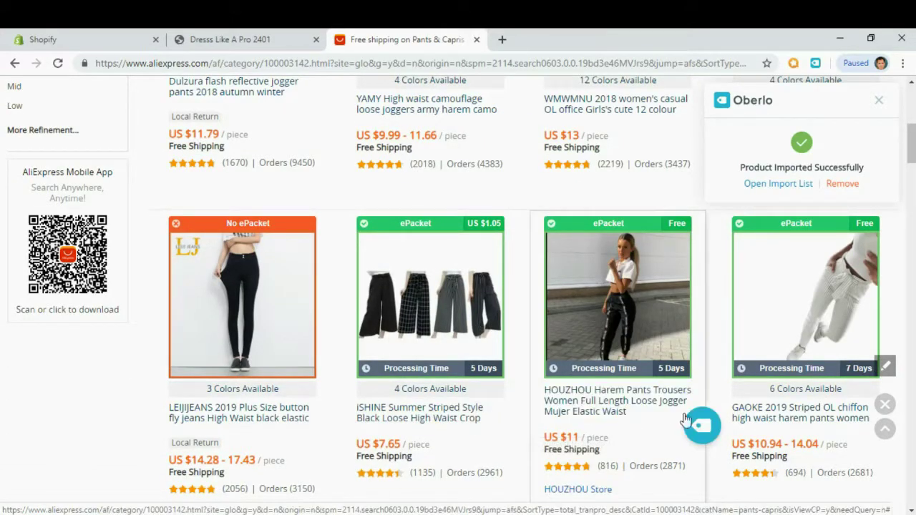
pyautogui.click(705, 434)
pyautogui.click(789, 183)
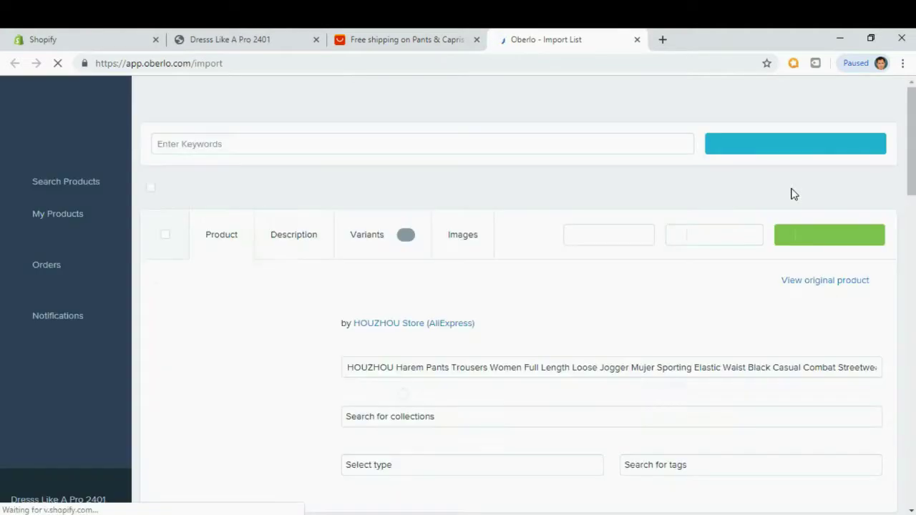
# Shorten the title to 'Harem Pants Trousers Women Full Length Loose Jogger', dropping HOUZHOU and the tail.
pyautogui.click(476, 40)
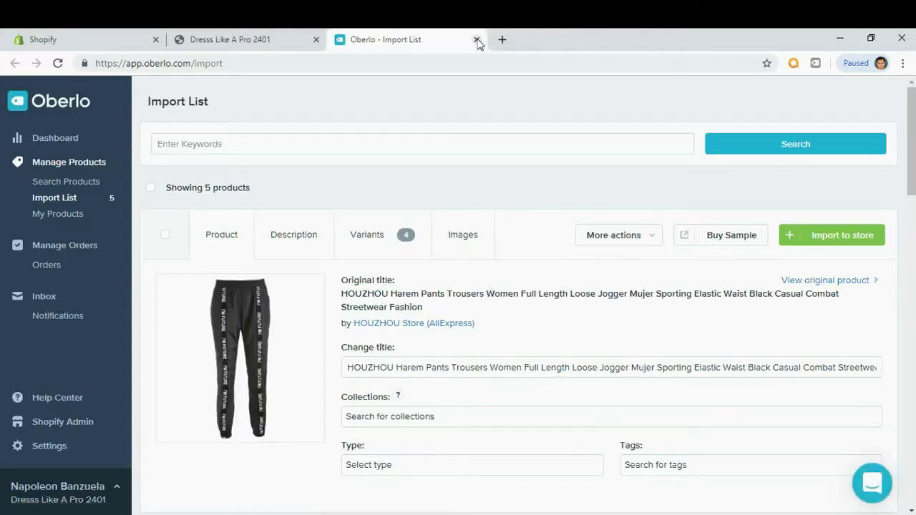
pyautogui.moveTo(913, 120)
pyautogui.mouseDown()
pyautogui.moveTo(911, 407)
pyautogui.moveTo(912, 218)
pyautogui.mouseUp()
pyautogui.moveTo(913, 163); pyautogui.dragTo(913, 114)
pyautogui.click(629, 367)
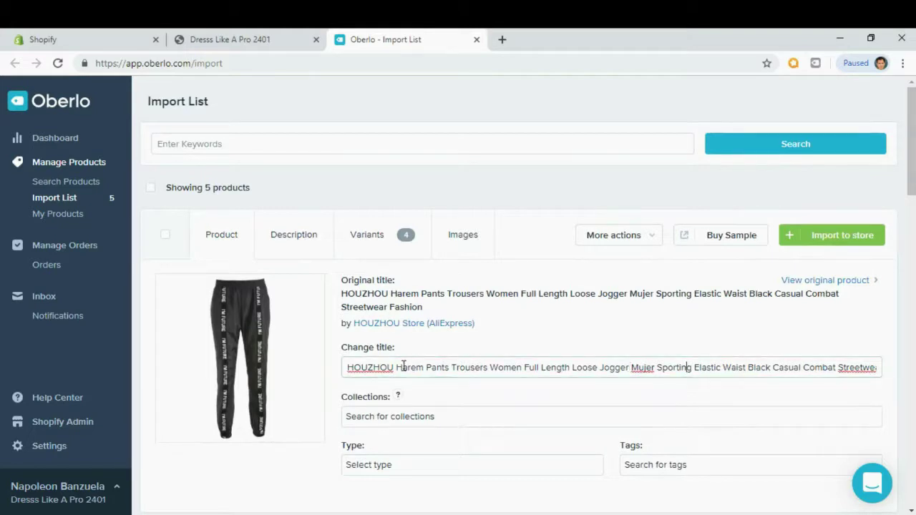
pyautogui.moveTo(397, 369); pyautogui.dragTo(347, 367)
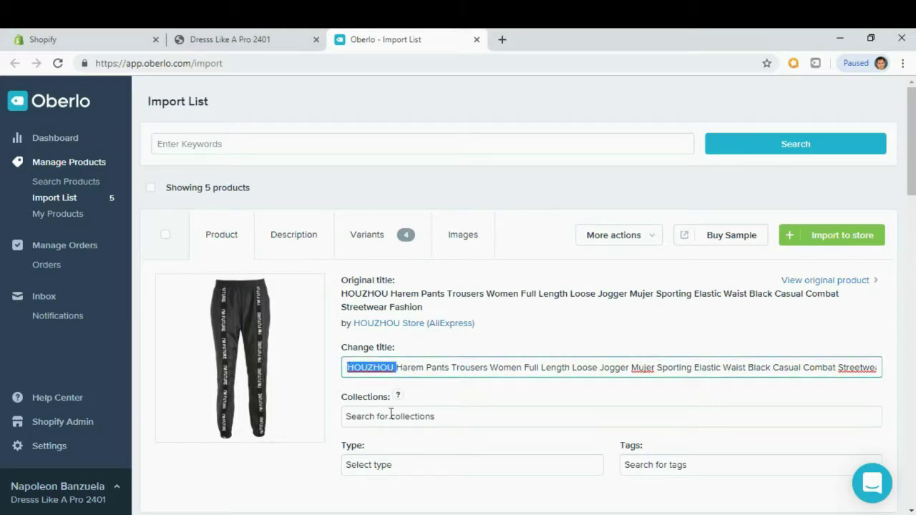
pyautogui.press('BackSpace')
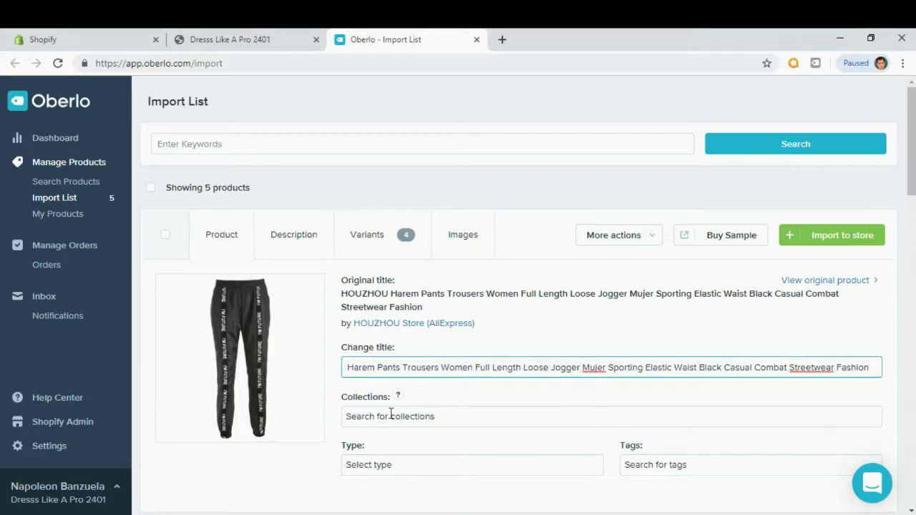
pyautogui.hotkey('shift', 'End')
pyautogui.press('BackSpace')
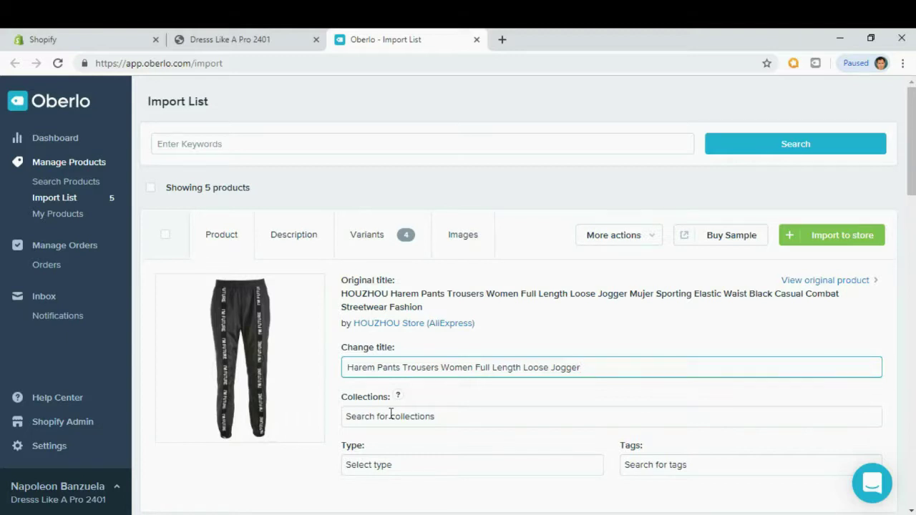
# Add the harem pants to the Pants collection.
pyautogui.scroll(-2, 587, 399)
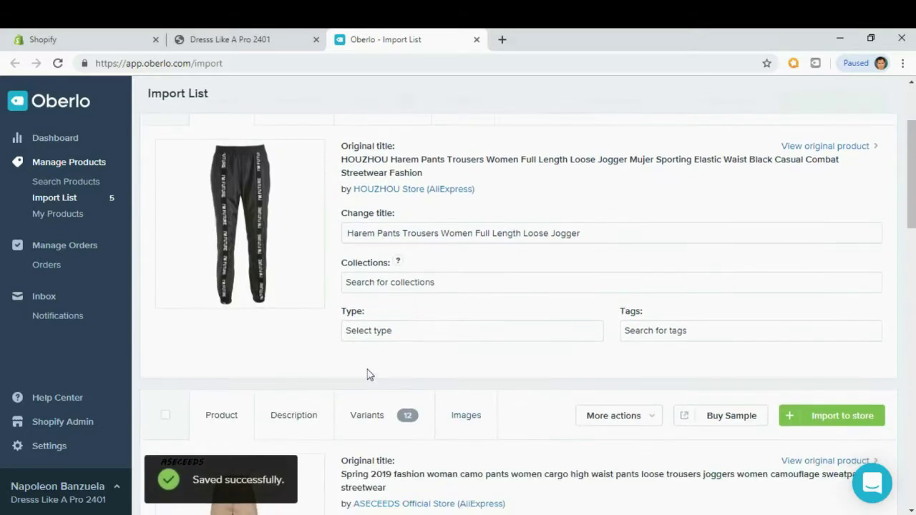
pyautogui.click(376, 282)
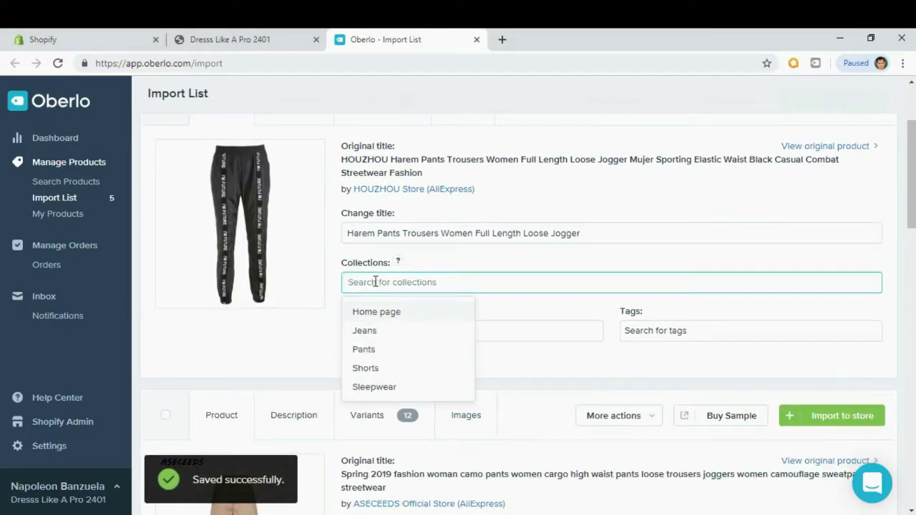
pyautogui.click(366, 352)
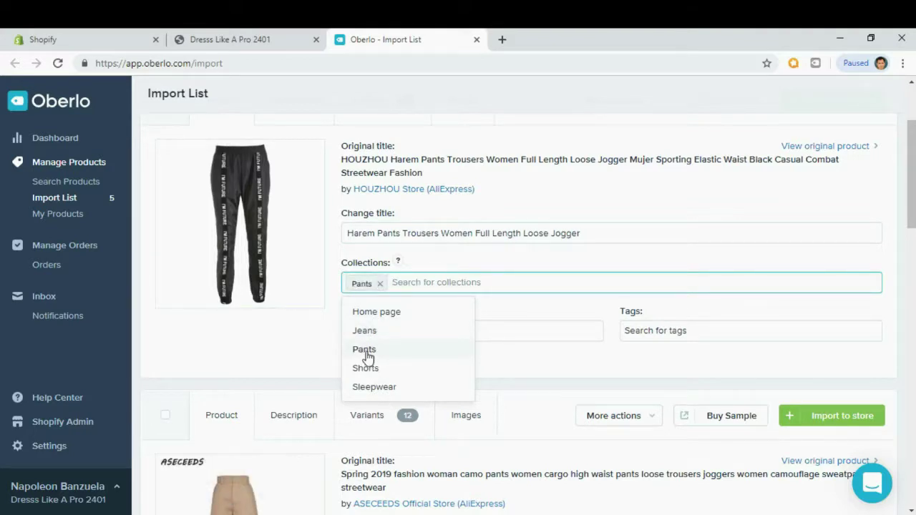
pyautogui.click(520, 265)
pyautogui.scroll(1, 518, 264)
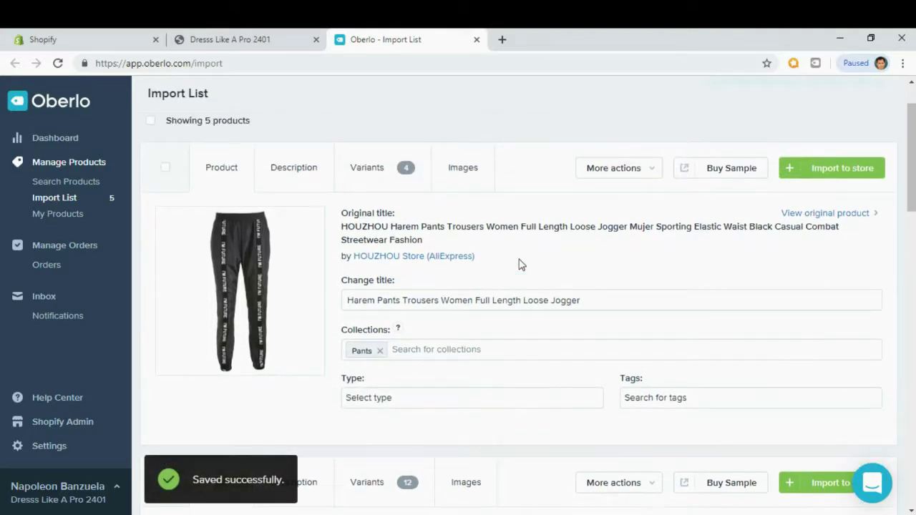
# Delete the original specification text from the product description.
pyautogui.click(298, 176)
pyautogui.click(270, 317)
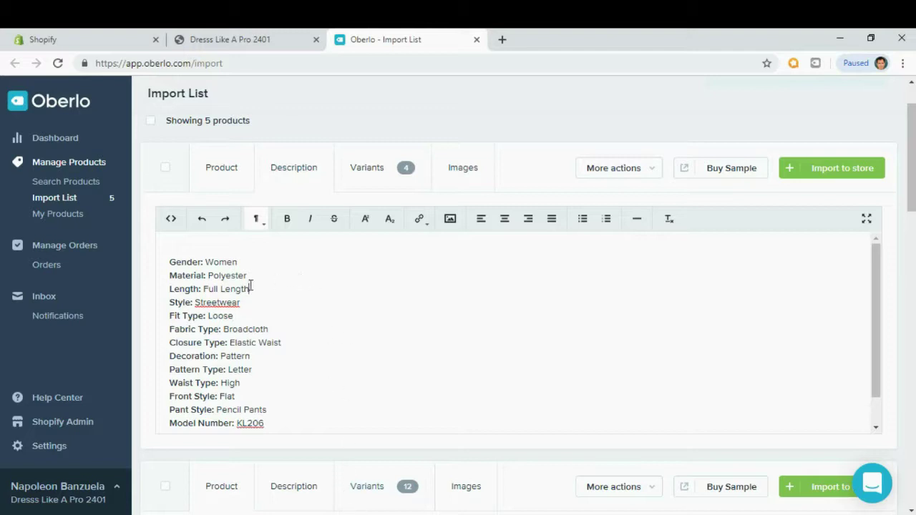
pyautogui.moveTo(170, 262); pyautogui.dragTo(372, 395)
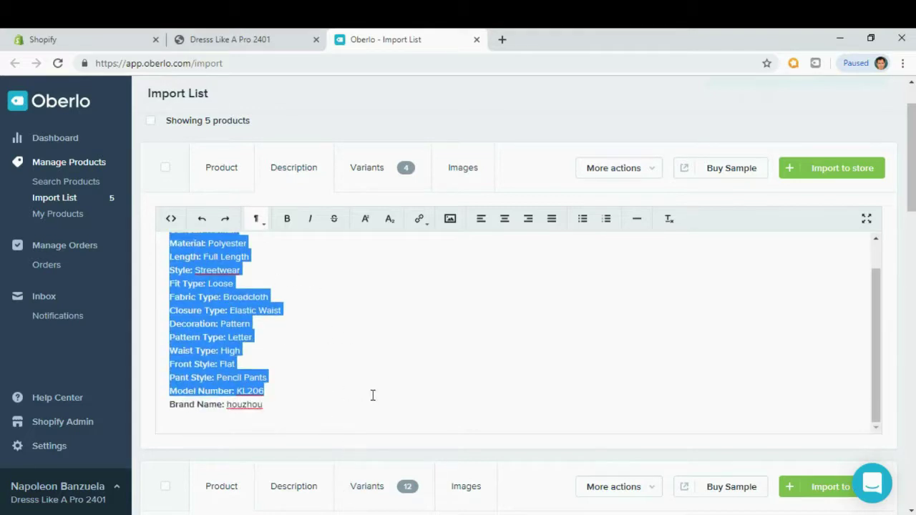
pyautogui.press('Delete')
pyautogui.press('Delete')
pyautogui.press('Delete')
pyautogui.press('Delete')
pyautogui.press('Delete')
pyautogui.press('Delete')
pyautogui.press('Delete')
pyautogui.press('Delete')
pyautogui.press('Delete')
pyautogui.press('Delete')
pyautogui.press('Delete')
pyautogui.press('Delete')
pyautogui.press('Delete')
pyautogui.press('Delete')
pyautogui.press('Delete')
pyautogui.press('Delete')
pyautogui.press('Delete')
pyautogui.press('Delete')
pyautogui.press('Delete')
pyautogui.press('Delete')
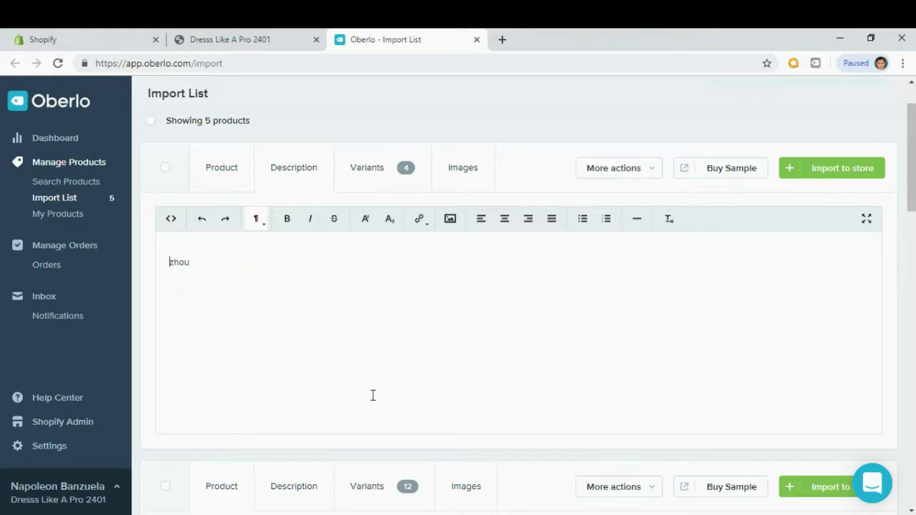
pyautogui.hotkey('ctrl', 't')
# Search 'dummy text' and copy lipsum.com's 'Where does it come from' paragraph.
pyautogui.write('d')
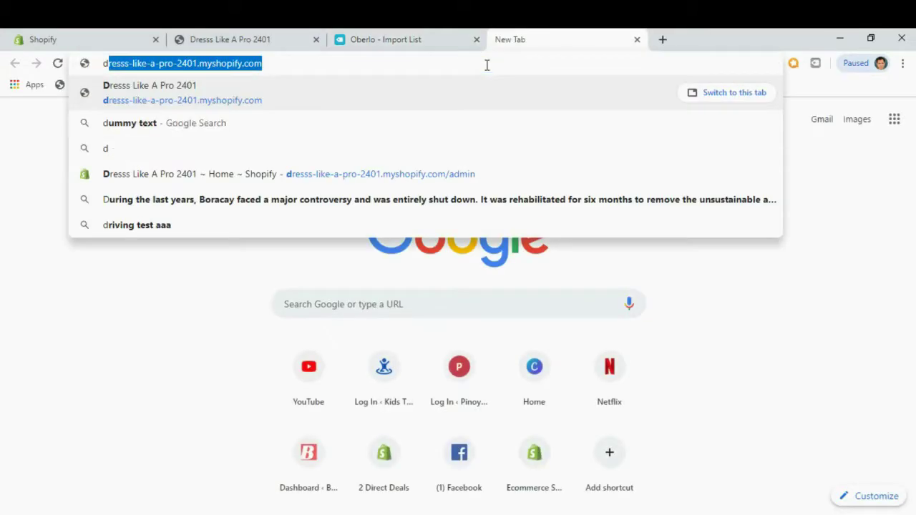
pyautogui.write('ummy text')
pyautogui.press('Return')
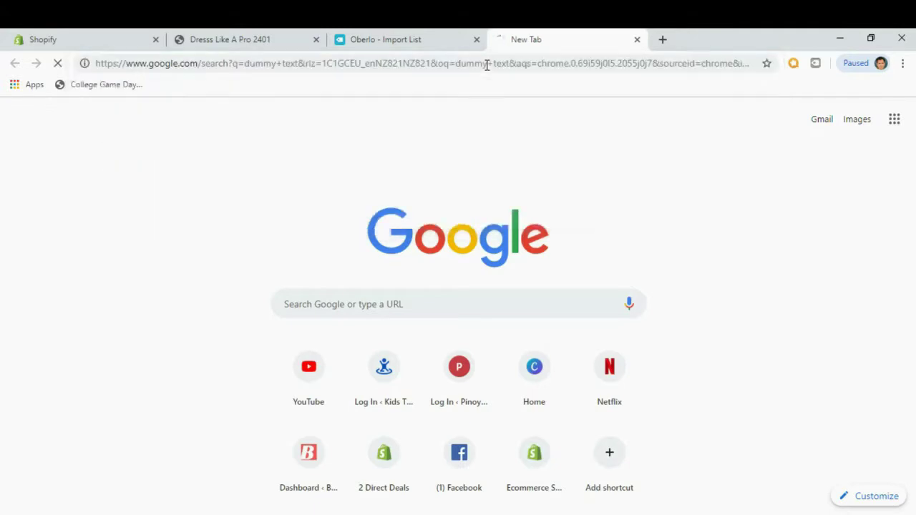
pyautogui.click(276, 200)
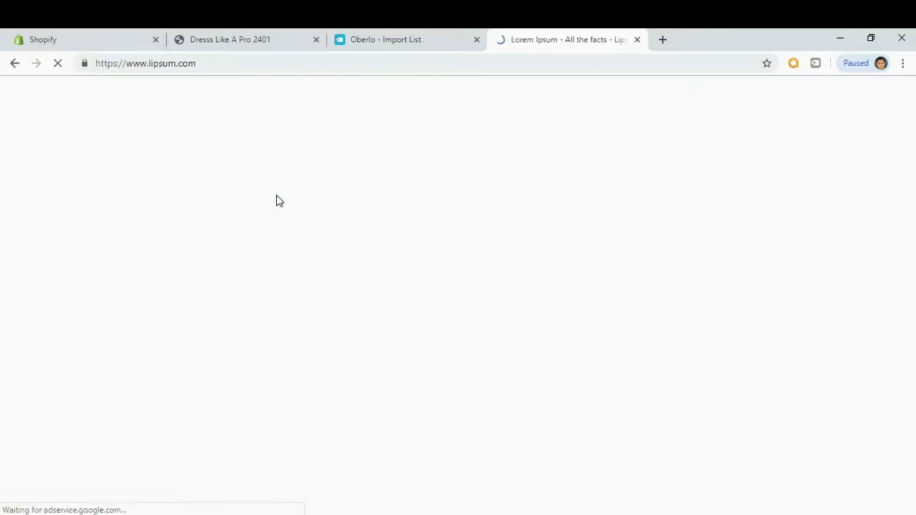
pyautogui.scroll(-1, 215, 259)
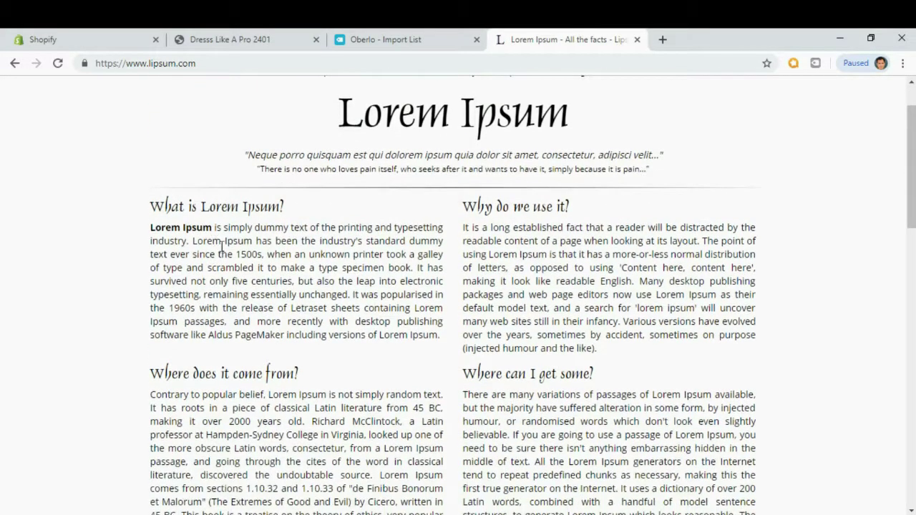
pyautogui.scroll(-2, 190, 366)
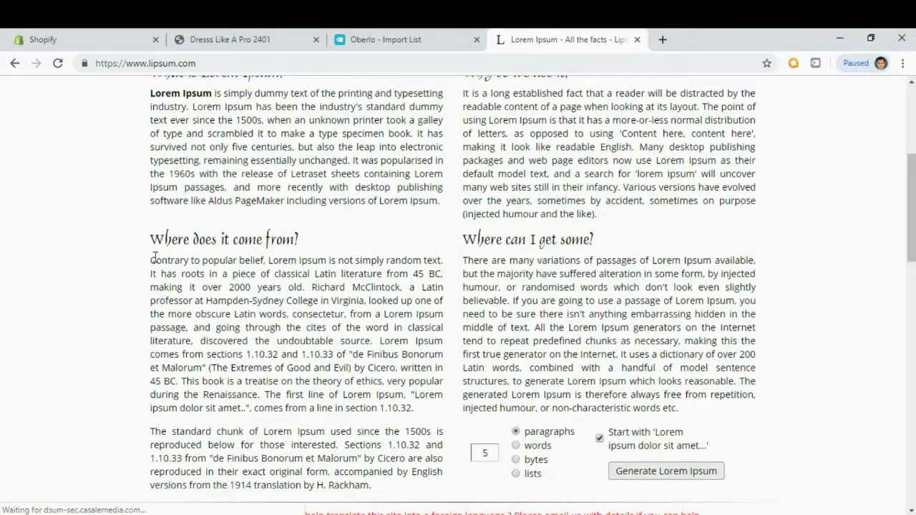
pyautogui.moveTo(152, 259); pyautogui.dragTo(262, 396)
pyautogui.hotkey('ctrl', 'c')
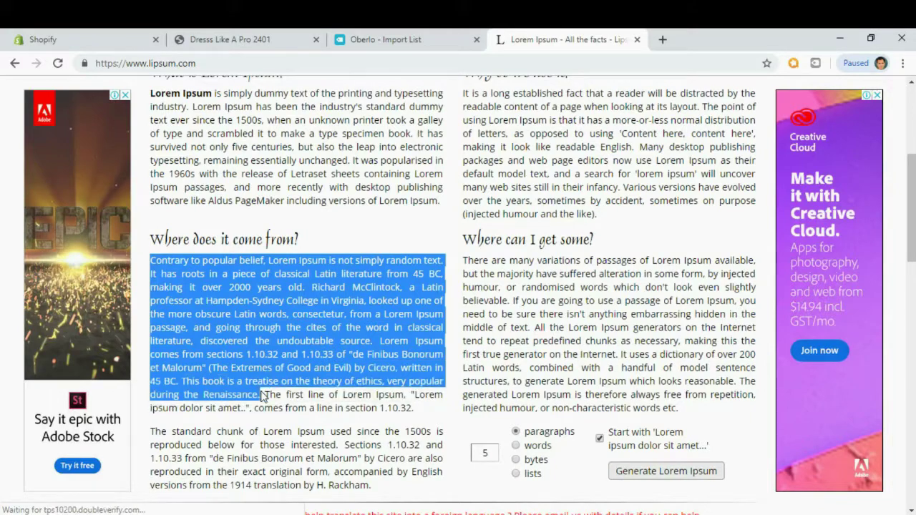
# Paste the Lorem Ipsum paragraph into the empty Oberlo product description.
pyautogui.click(399, 42)
pyautogui.click(249, 368)
pyautogui.hotkey('ctrl', 'v')
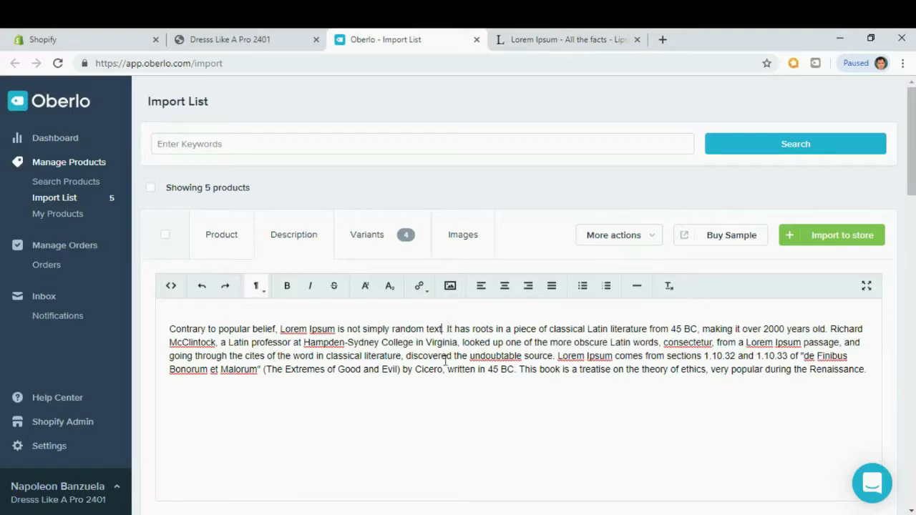
# Break the pasted Lorem Ipsum text into five separate paragraphs without leading spaces.
pyautogui.press('Return')
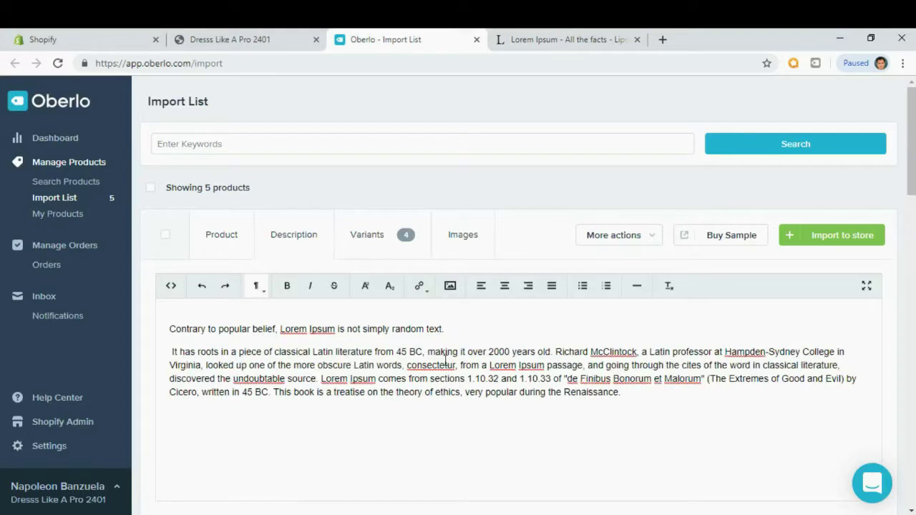
pyautogui.press('Delete')
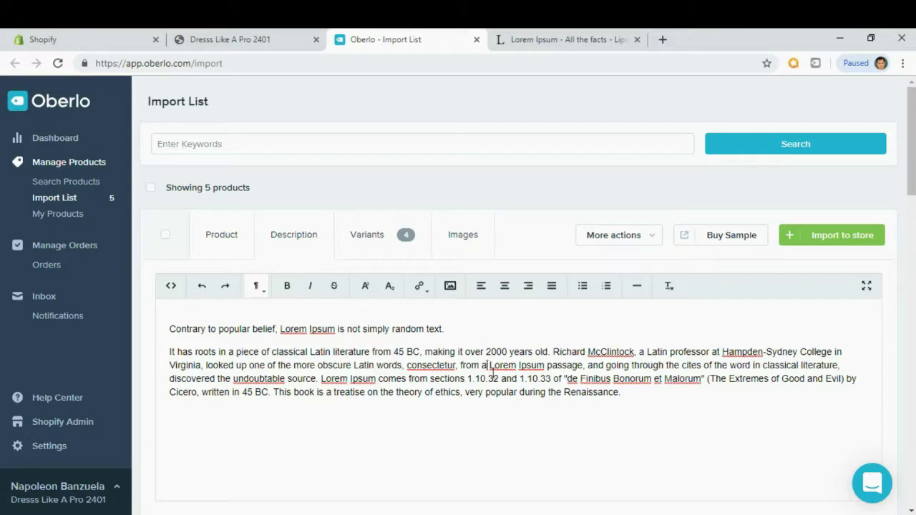
pyautogui.press('Return')
pyautogui.press('Delete')
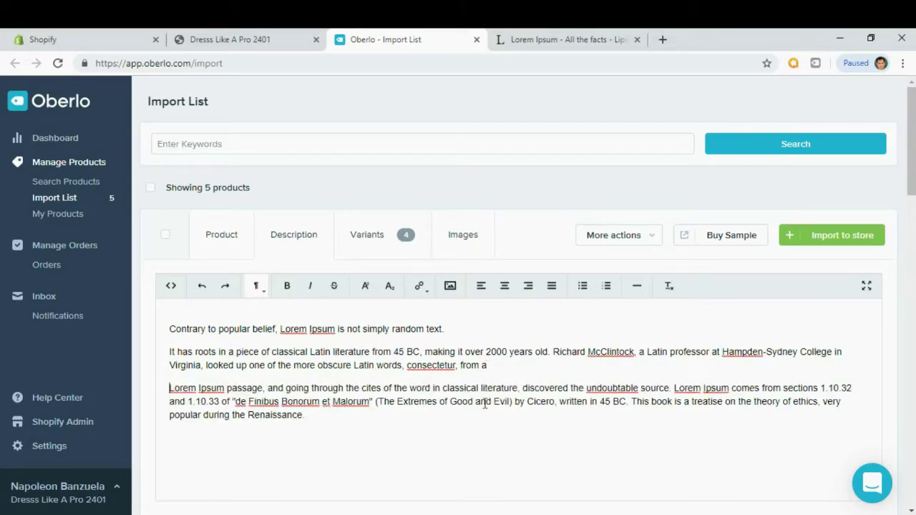
pyautogui.click(671, 388)
pyautogui.press('Return')
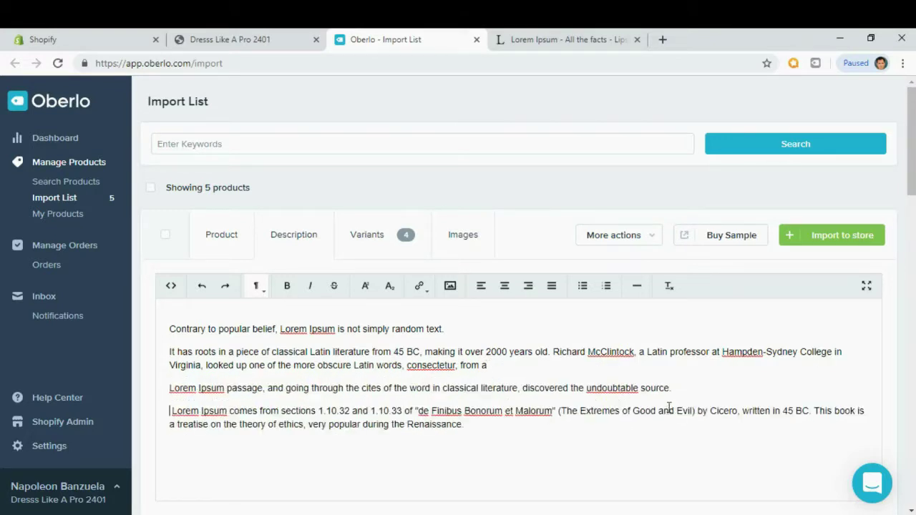
pyautogui.press('Delete')
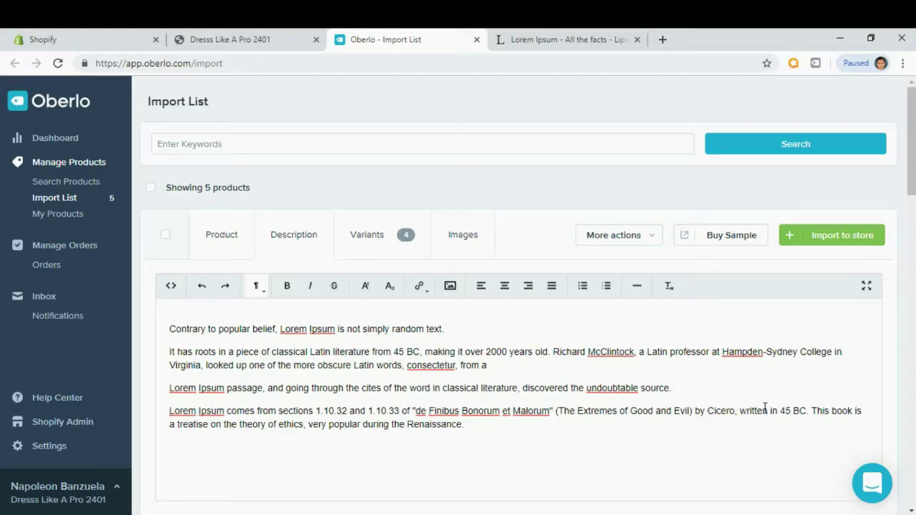
pyautogui.press('Return')
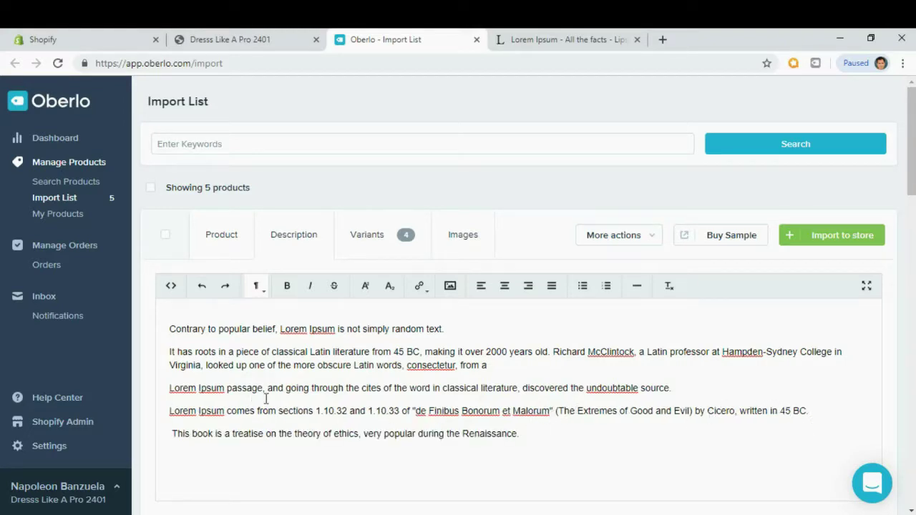
pyautogui.press('Delete')
# Format all five description paragraphs as a bulleted list.
pyautogui.moveTo(520, 433); pyautogui.dragTo(169, 315)
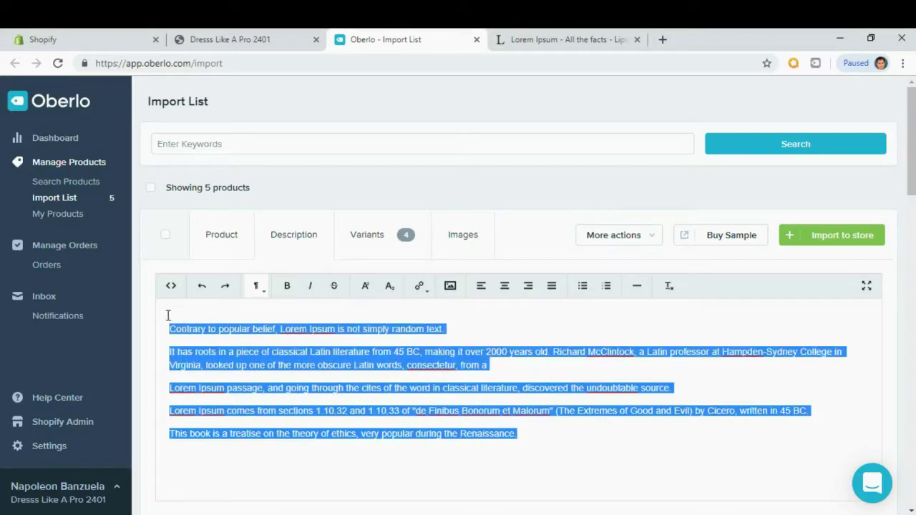
pyautogui.click(583, 285)
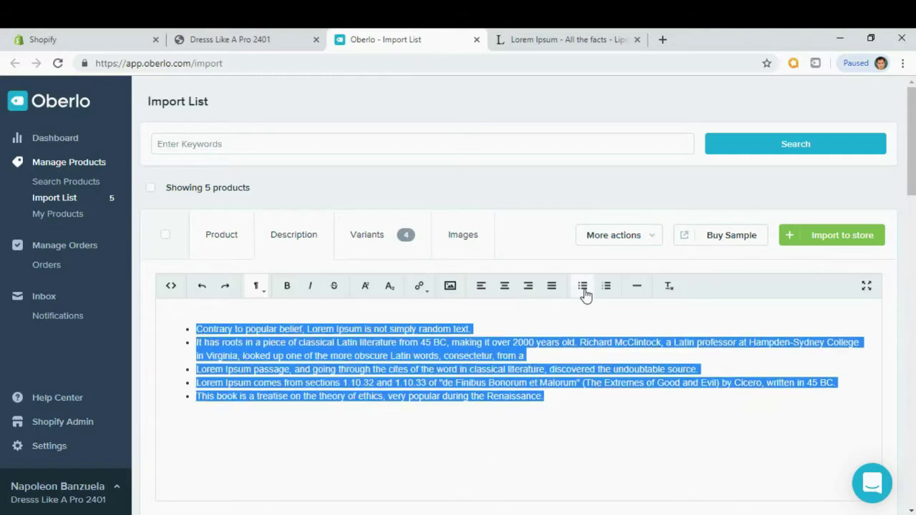
pyautogui.click(346, 329)
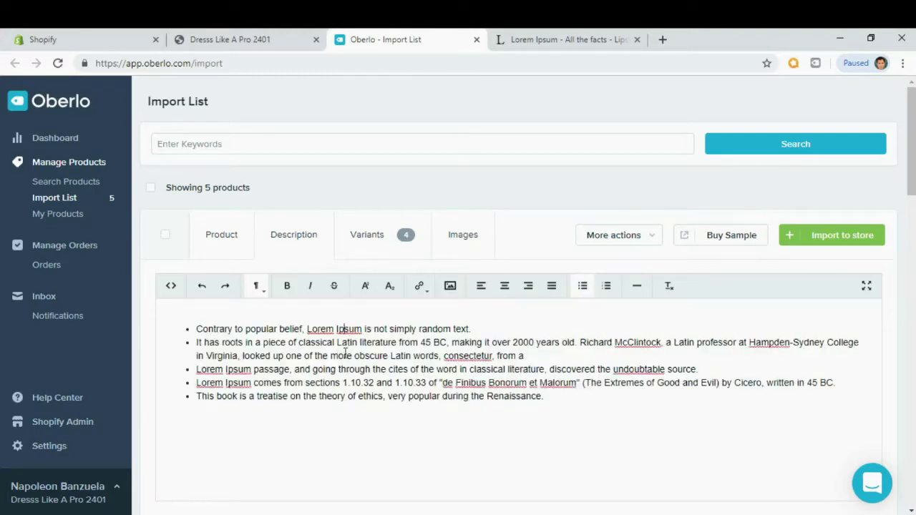
pyautogui.scroll(-2, 348, 355)
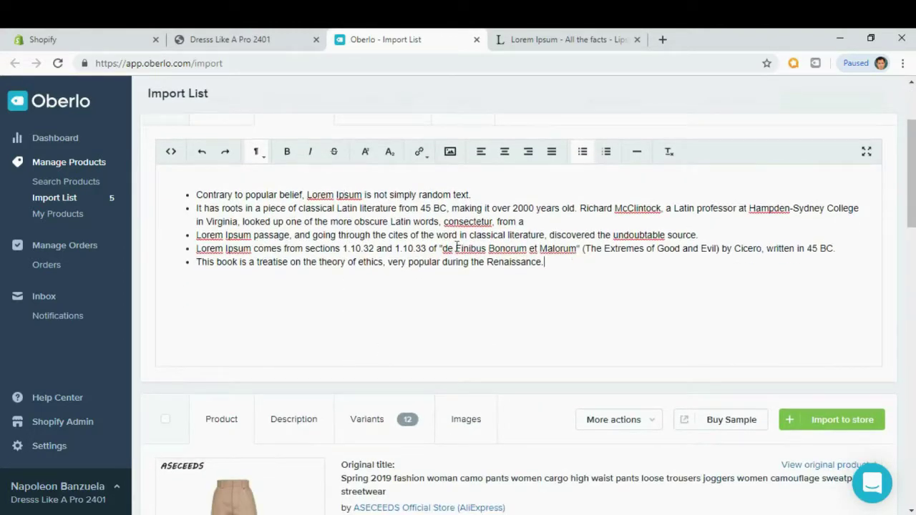
pyautogui.scroll(2, 457, 247)
# Check the four variants at NZ$22.95 (compare at NZ$33.95), then view the image gallery.
pyautogui.click(362, 249)
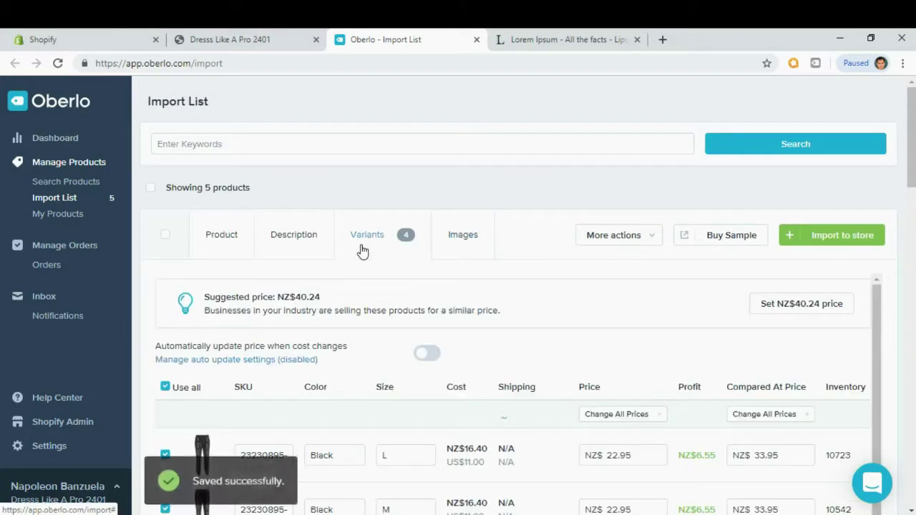
pyautogui.scroll(-1, 535, 294)
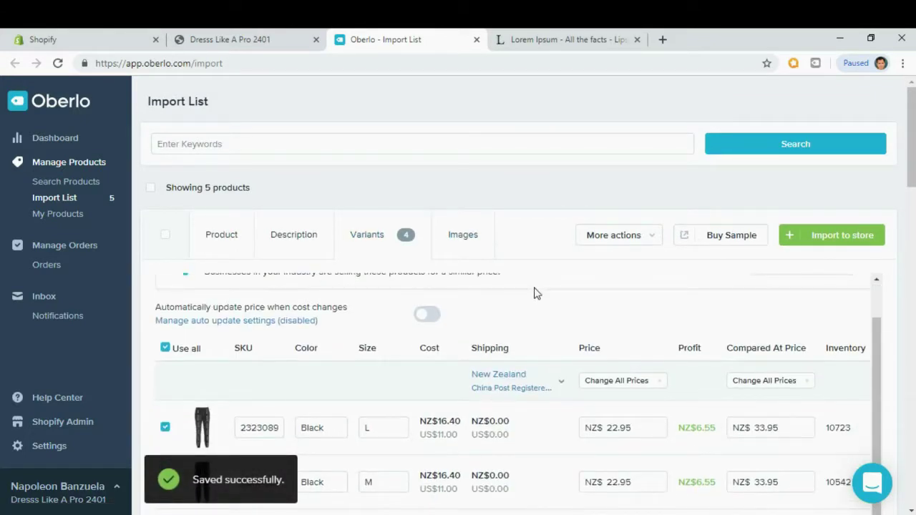
pyautogui.scroll(-1, 540, 292)
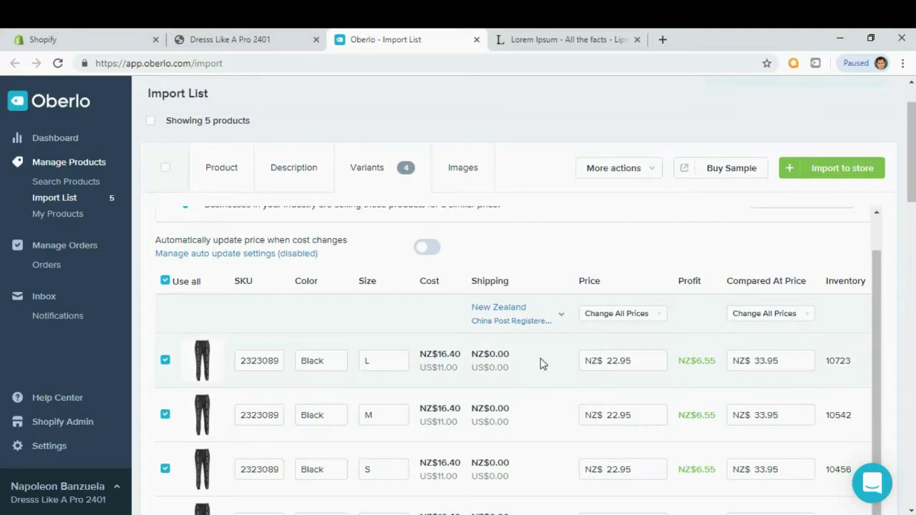
pyautogui.scroll(1, 540, 363)
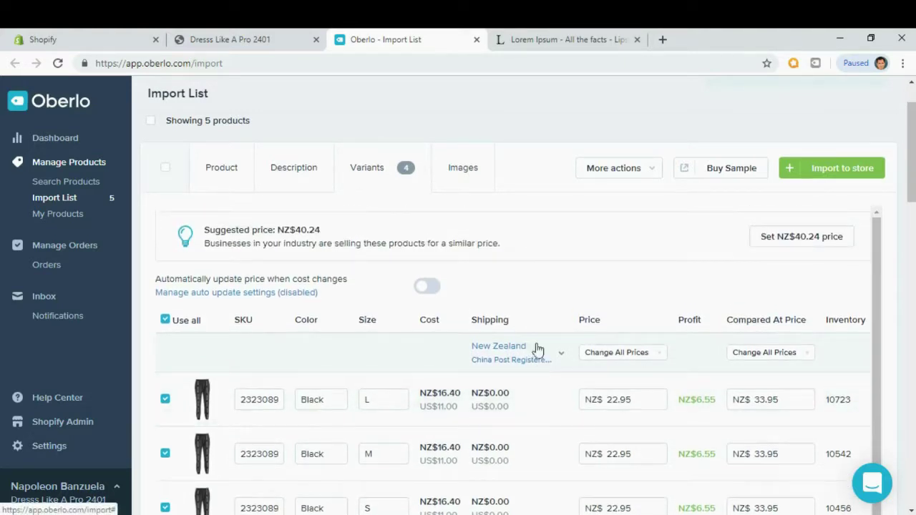
pyautogui.click(465, 172)
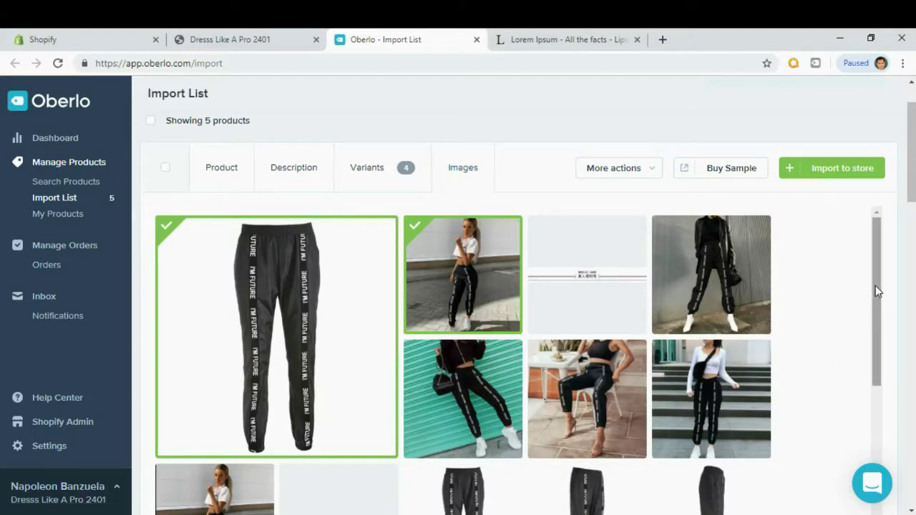
# Select nine more jogger images: four model photos, three plain product shots and two waistband close-ups.
pyautogui.moveTo(875, 285)
pyautogui.mouseDown()
pyautogui.moveTo(880, 392)
pyautogui.moveTo(867, 277)
pyautogui.mouseUp()
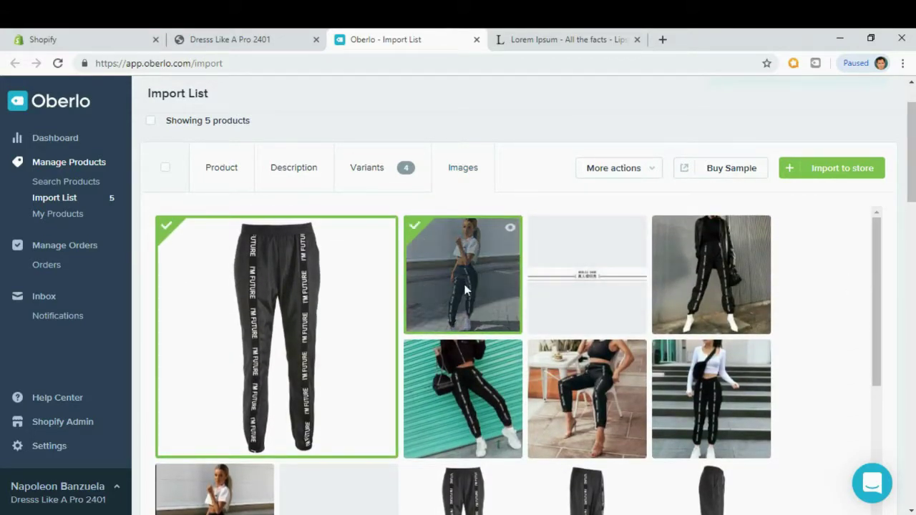
pyautogui.click(731, 253)
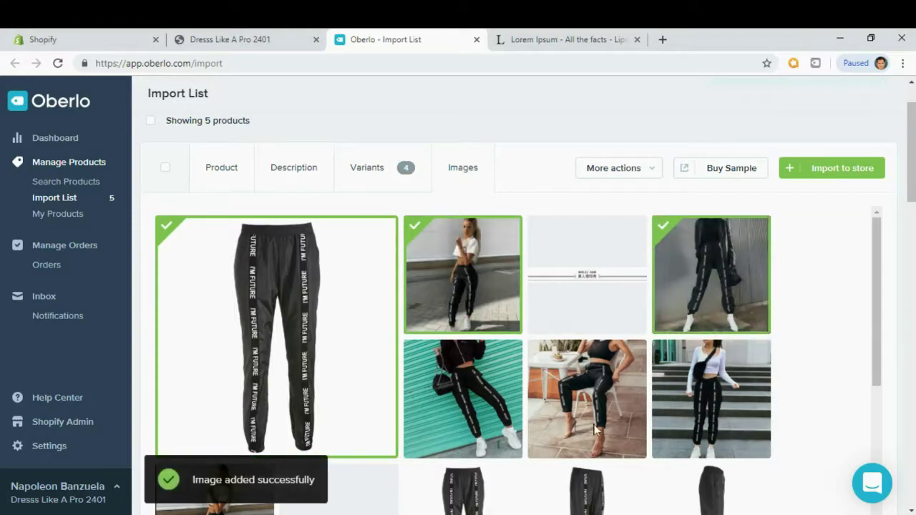
pyautogui.click(469, 397)
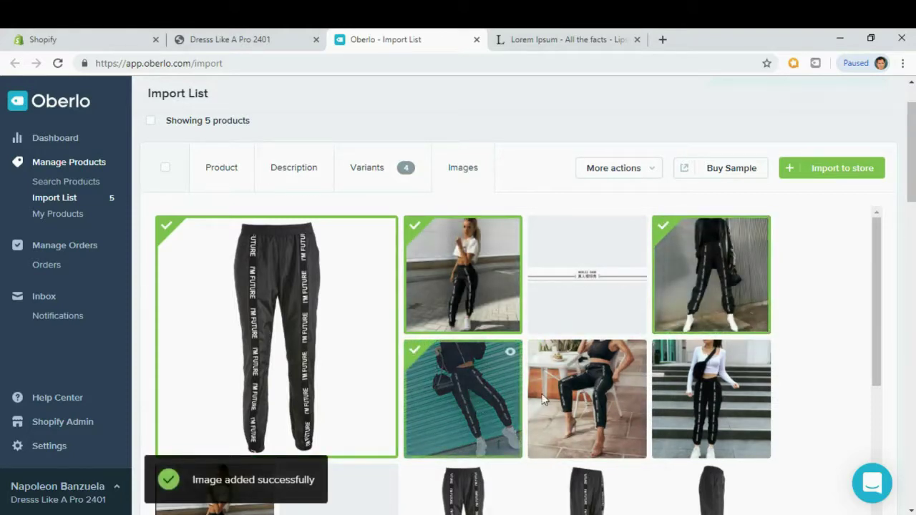
pyautogui.click(588, 397)
pyautogui.click(705, 399)
pyautogui.scroll(-3, 704, 399)
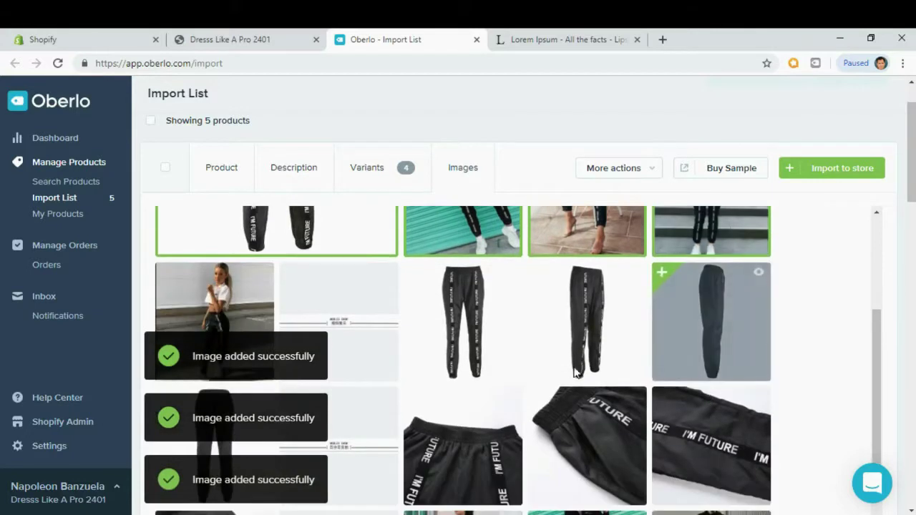
pyautogui.click(466, 333)
pyautogui.click(594, 319)
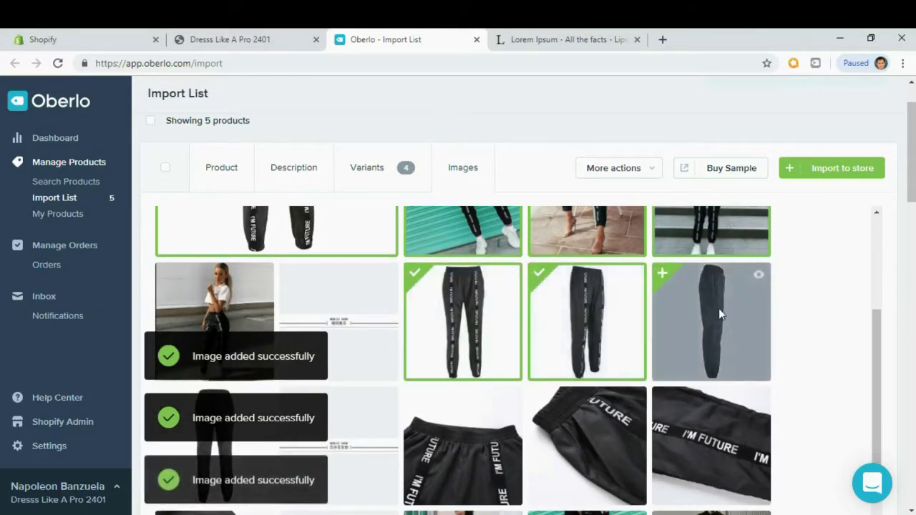
pyautogui.click(705, 324)
pyautogui.click(463, 444)
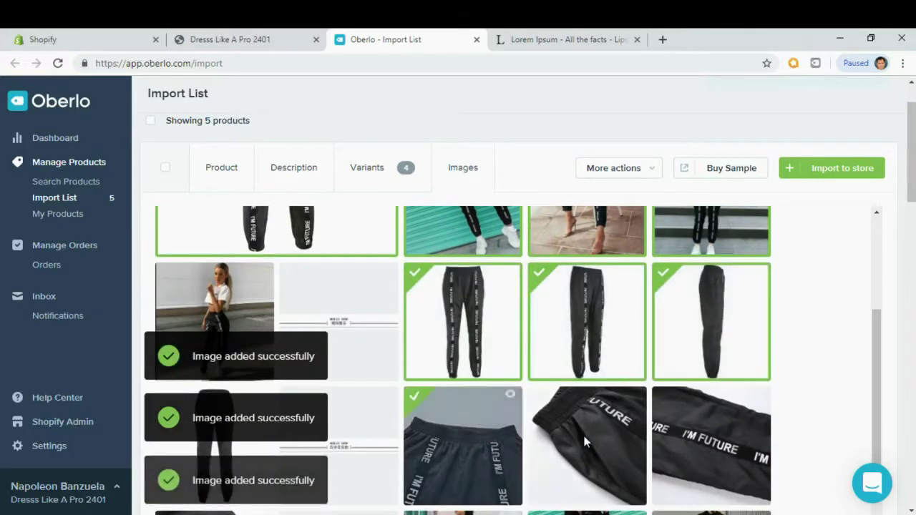
pyautogui.click(583, 439)
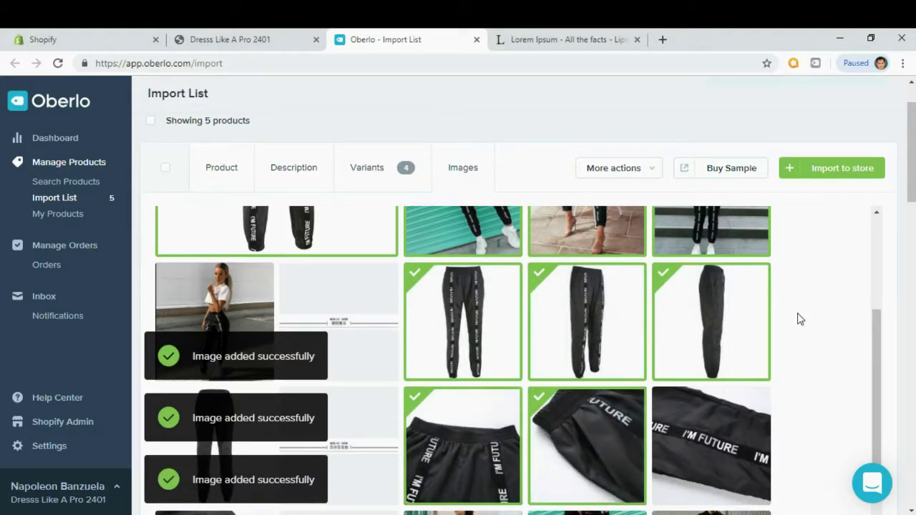
# Import the harem jogger pants to the Shopify store and switch to the Shopify admin.
pyautogui.click(847, 177)
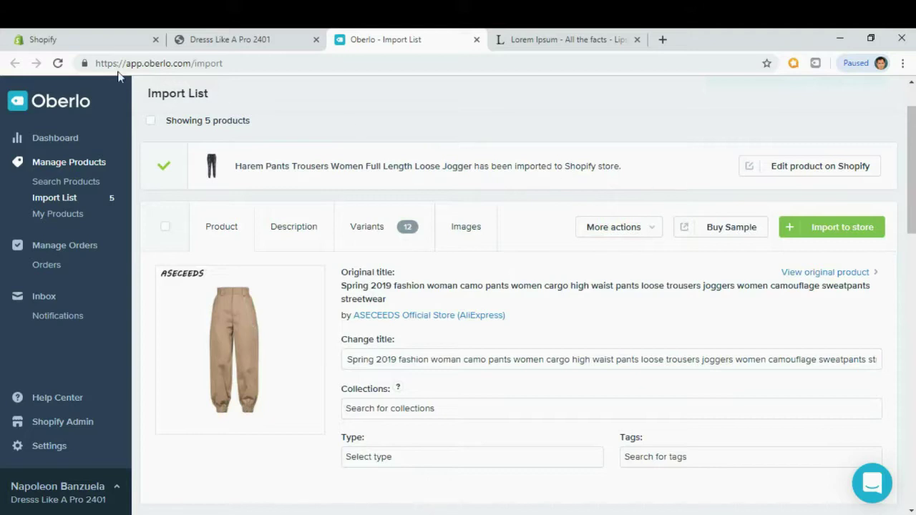
pyautogui.click(82, 44)
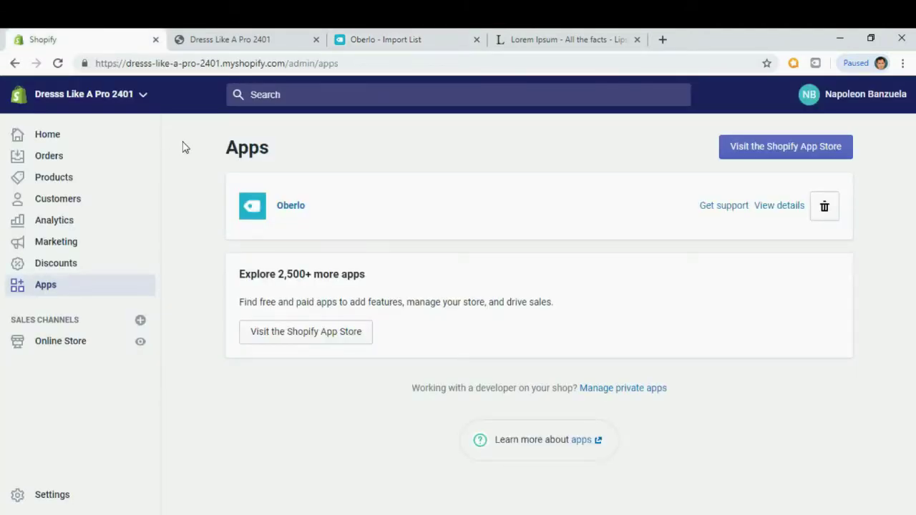
# Open the Harem Pants product in Shopify admin and review its description, photos and four $22.95 variants.
pyautogui.click(48, 135)
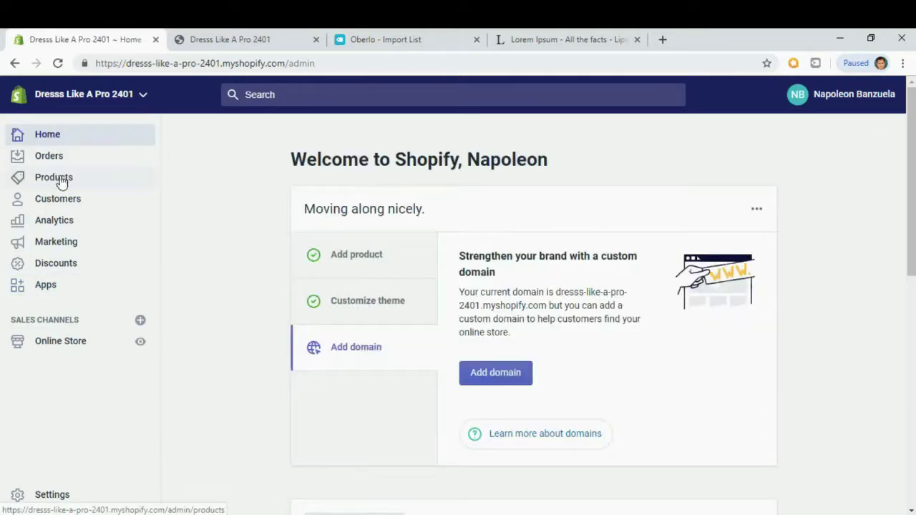
pyautogui.click(61, 183)
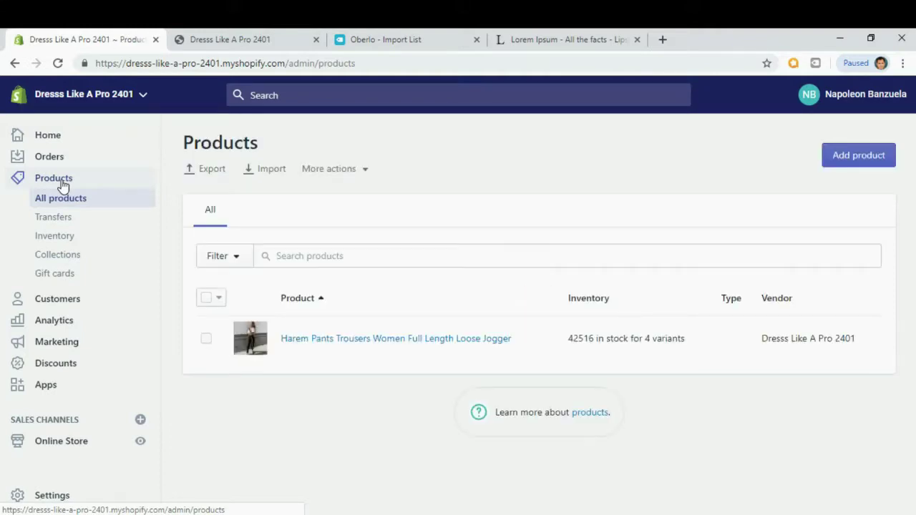
pyautogui.click(329, 346)
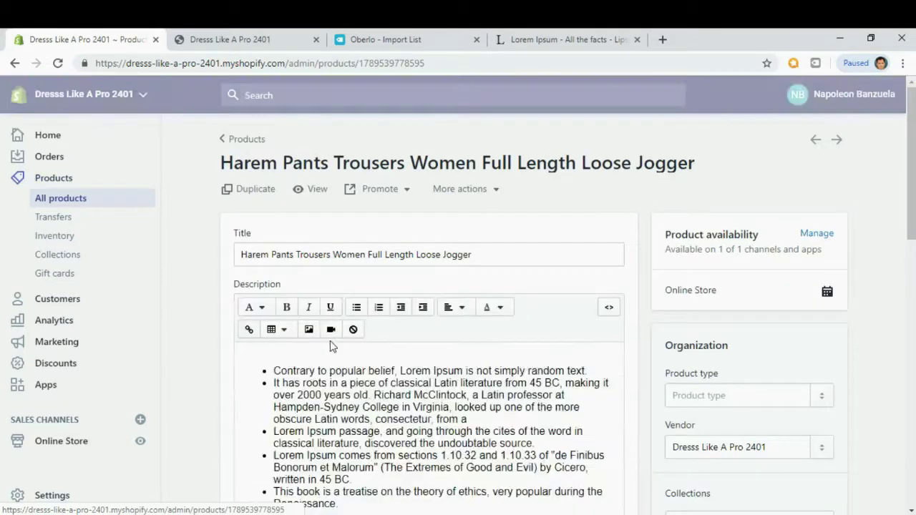
pyautogui.scroll(-2, 507, 348)
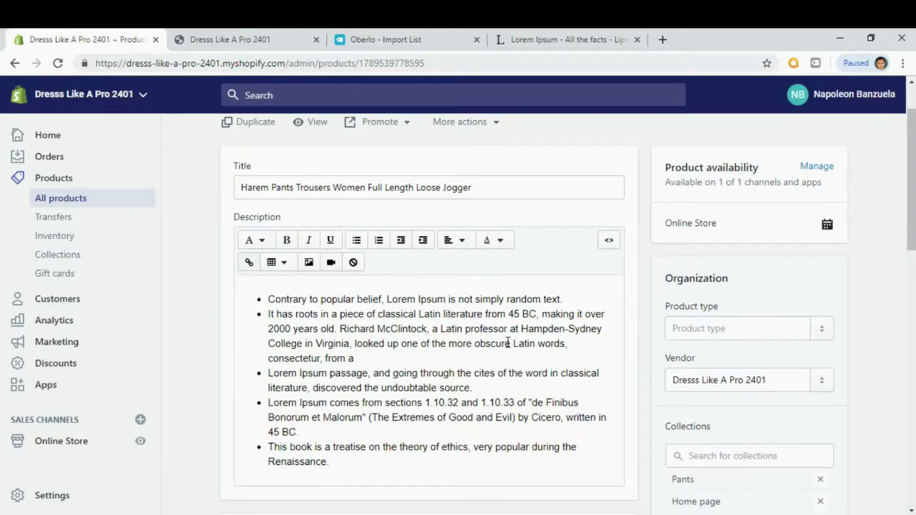
pyautogui.scroll(-4, 507, 343)
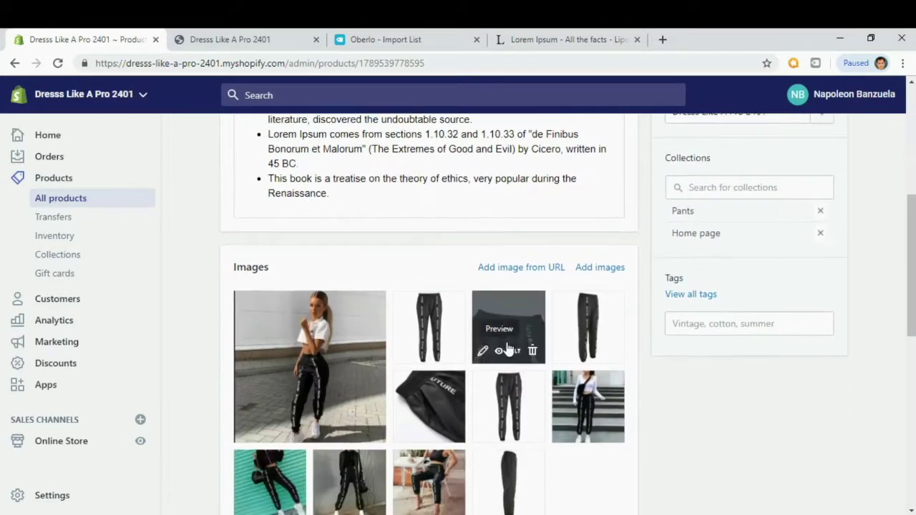
pyautogui.scroll(-5, 507, 347)
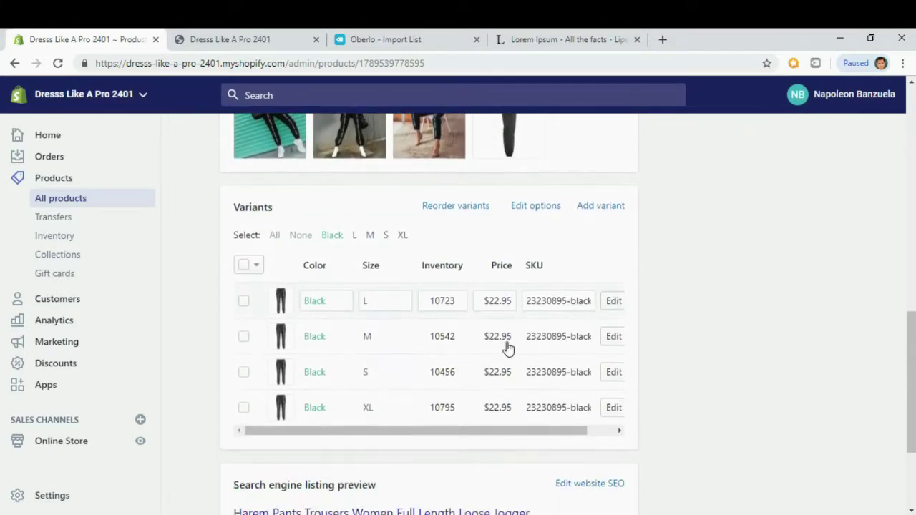
pyautogui.scroll(-2, 744, 284)
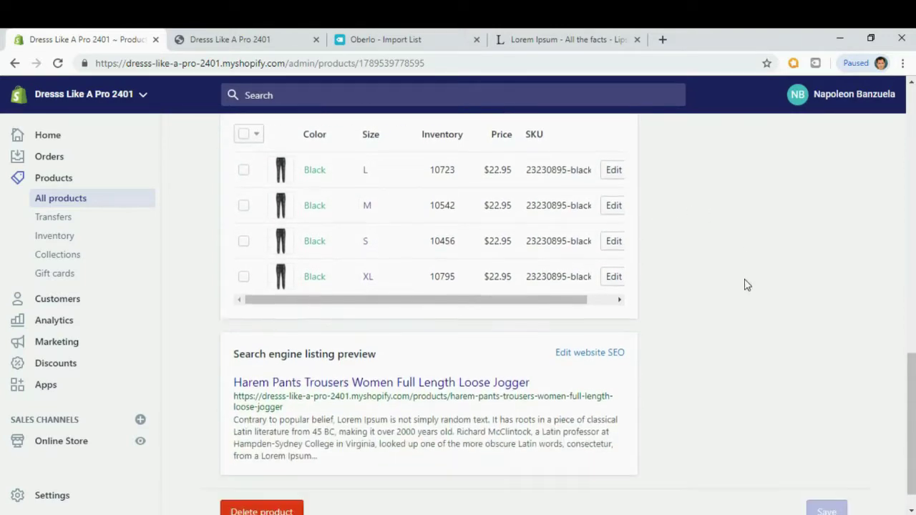
pyautogui.scroll(9, 744, 284)
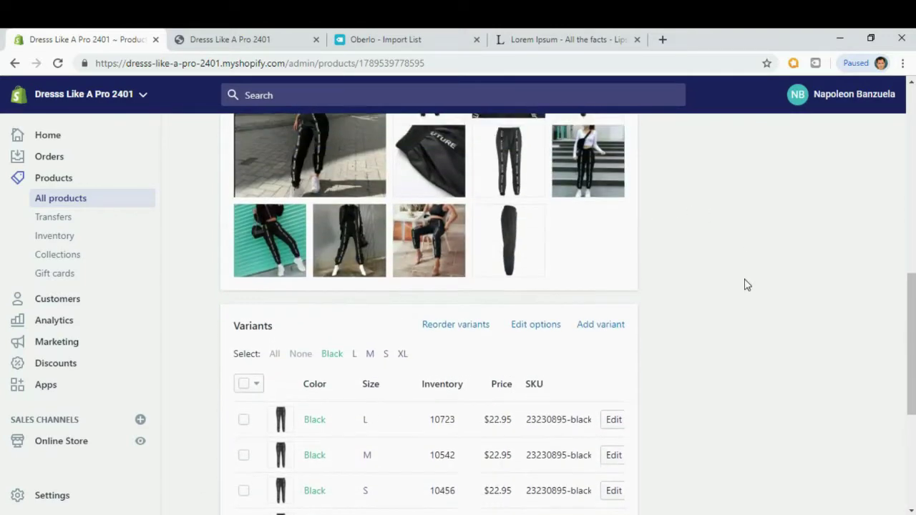
pyautogui.scroll(4, 744, 284)
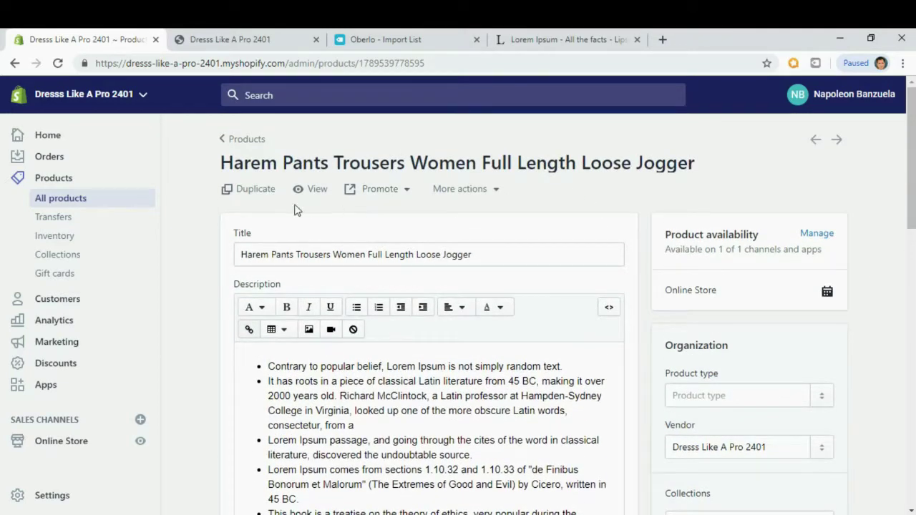
# View the Harem Pants product on the live storefront and check its title and sale price.
pyautogui.click(315, 194)
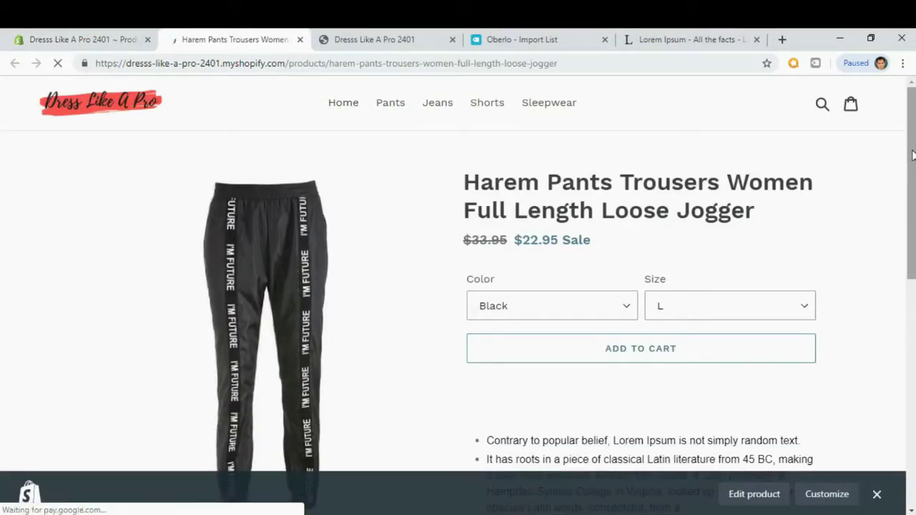
pyautogui.moveTo(912, 156)
pyautogui.mouseDown()
pyautogui.moveTo(908, 303)
pyautogui.moveTo(910, 154)
pyautogui.mouseUp()
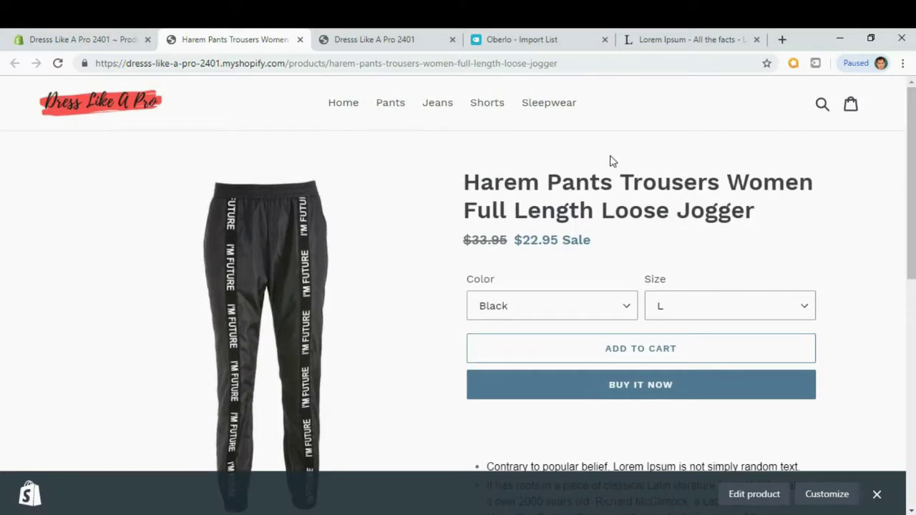
pyautogui.moveTo(466, 181); pyautogui.dragTo(646, 209)
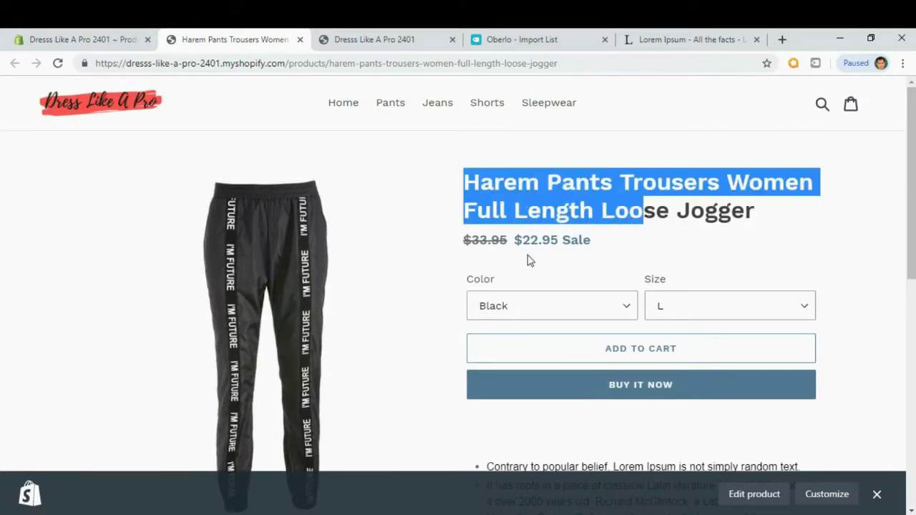
pyautogui.click(504, 244)
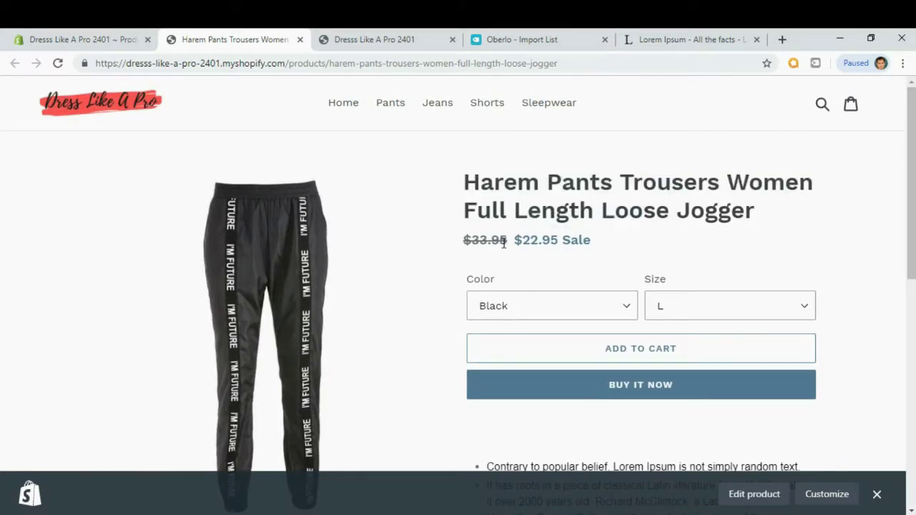
pyautogui.moveTo(594, 242); pyautogui.dragTo(630, 242)
# Check the bulleted Lorem Ipsum description on the storefront page, then return to the Oberlo import list.
pyautogui.scroll(-1, 676, 260)
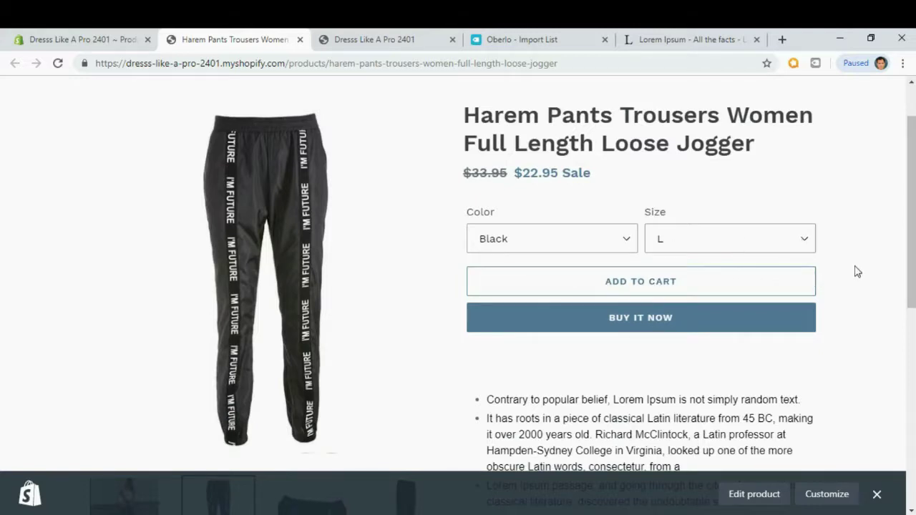
pyautogui.scroll(-1, 858, 271)
pyautogui.scroll(-2, 801, 286)
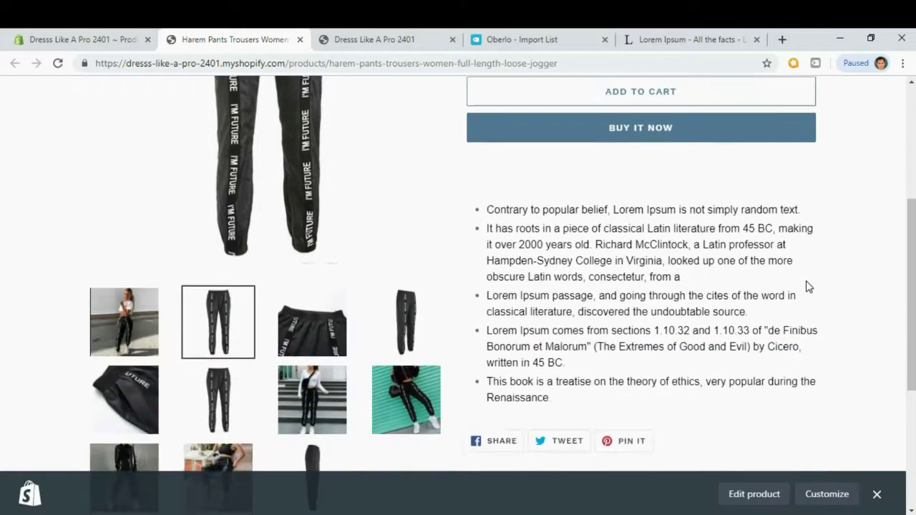
pyautogui.moveTo(551, 390); pyautogui.dragTo(480, 206)
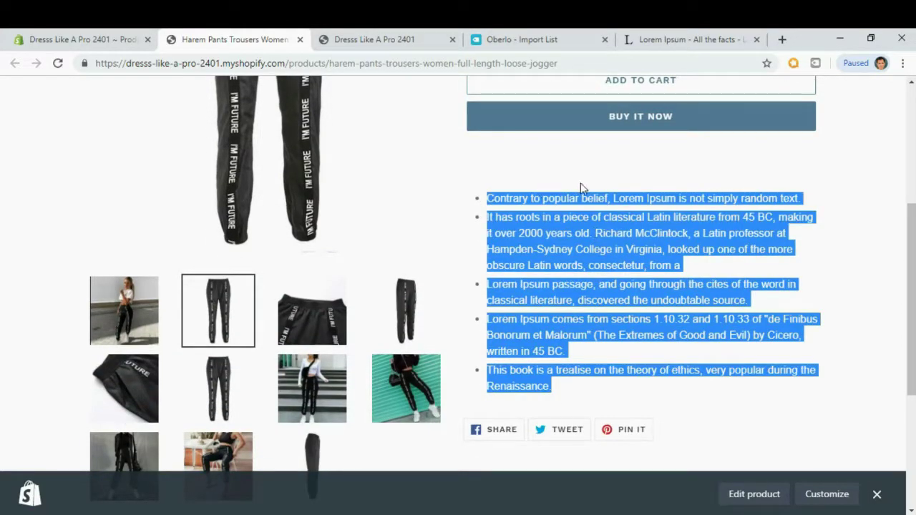
pyautogui.click(580, 232)
pyautogui.scroll(-2, 580, 231)
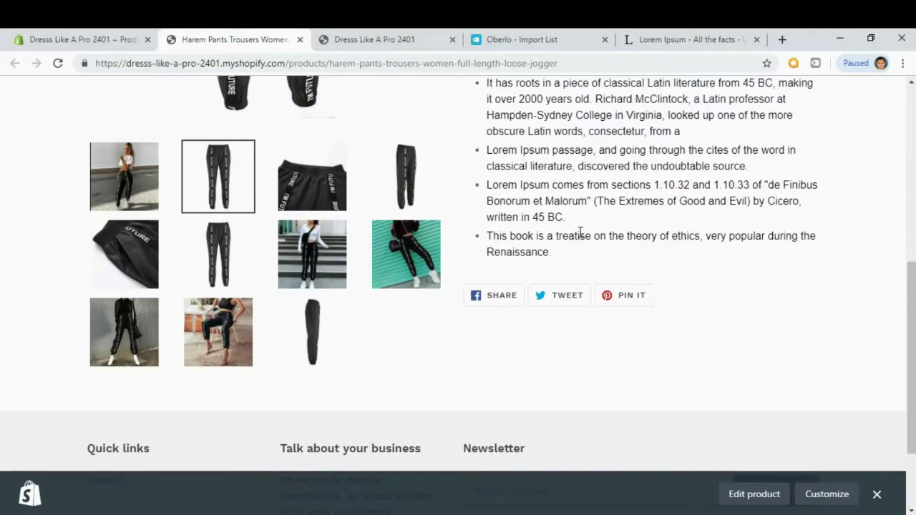
pyautogui.scroll(1, 580, 233)
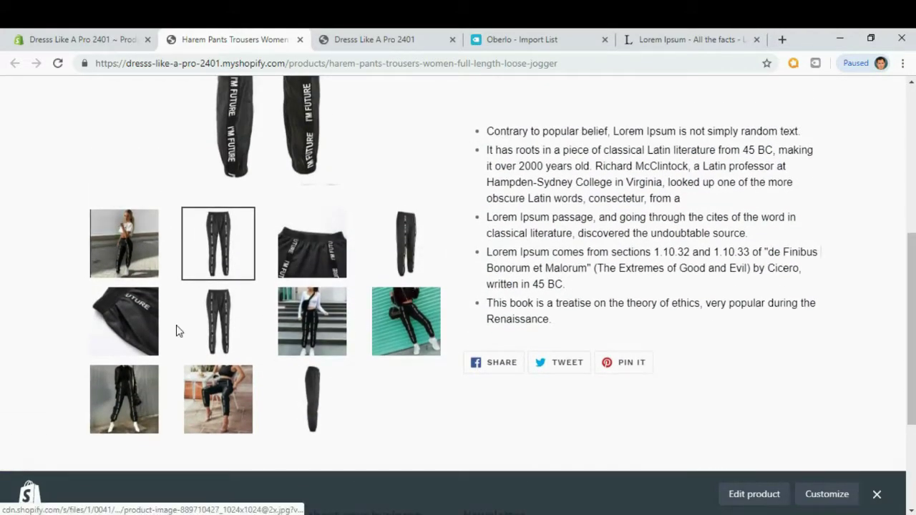
pyautogui.scroll(-2, 210, 339)
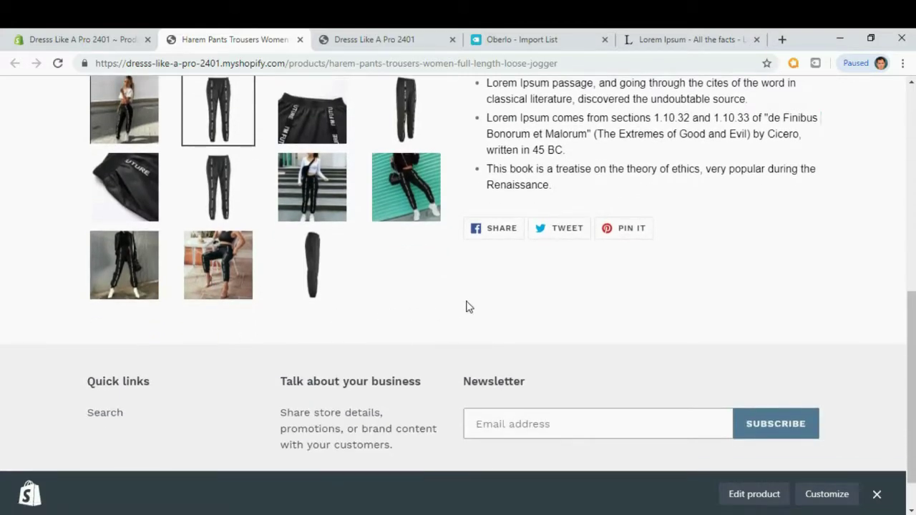
pyautogui.scroll(6, 465, 307)
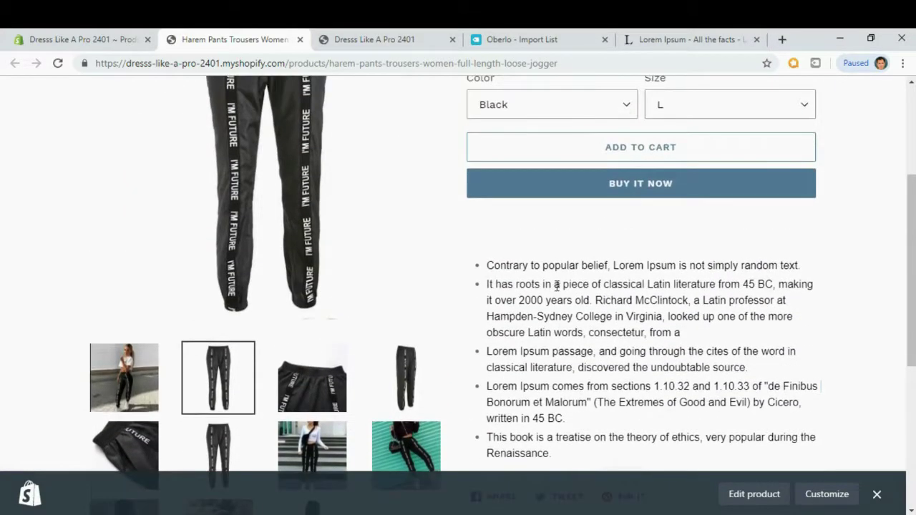
pyautogui.scroll(1, 668, 204)
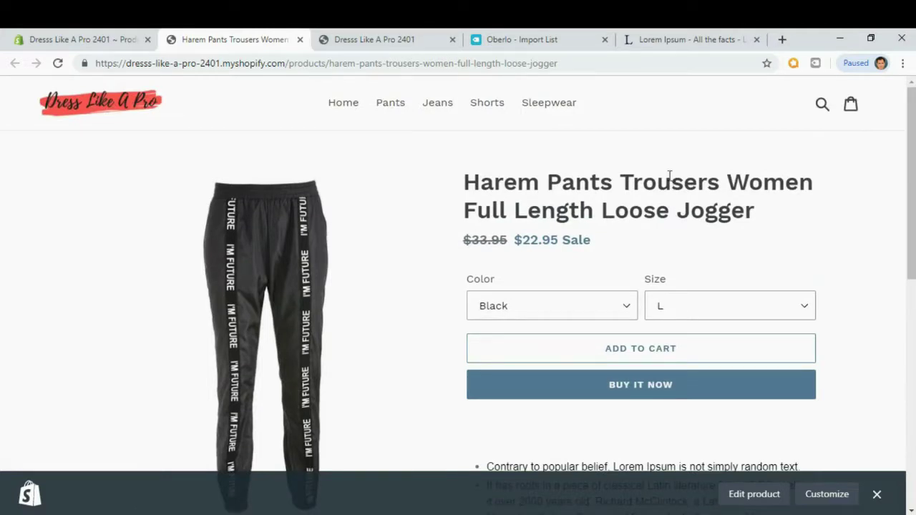
pyautogui.click(551, 41)
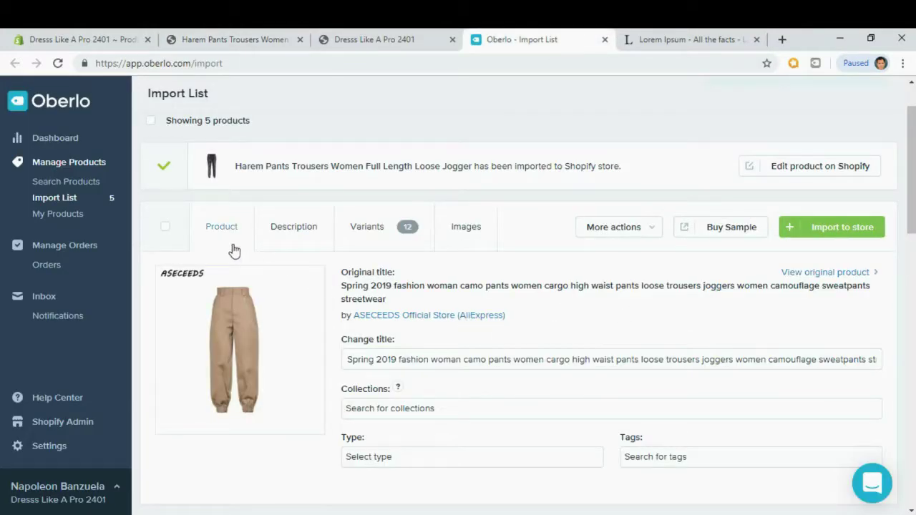
# Trim the camo pants title so it ends at 'women' and assign it to the Jeans collection.
pyautogui.click(541, 359)
pyautogui.hotkey('shift', 'End')
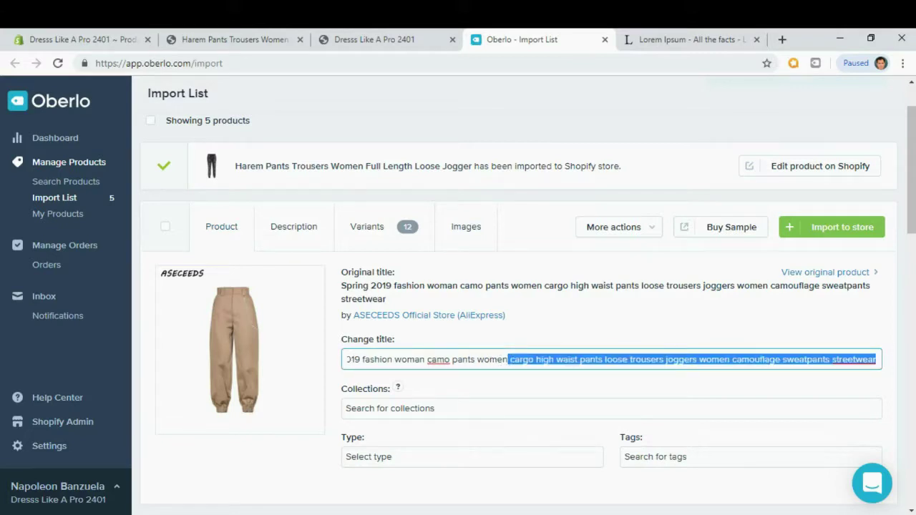
pyautogui.press('BackSpace')
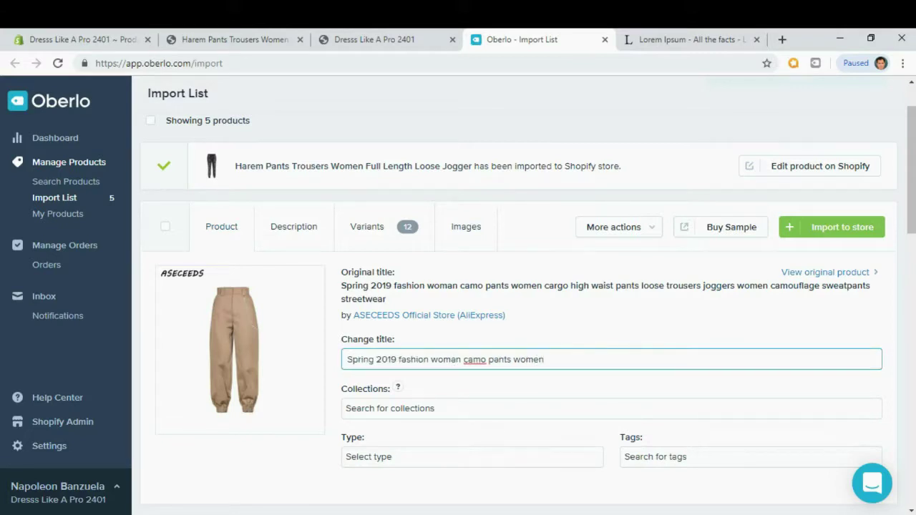
pyautogui.click(444, 408)
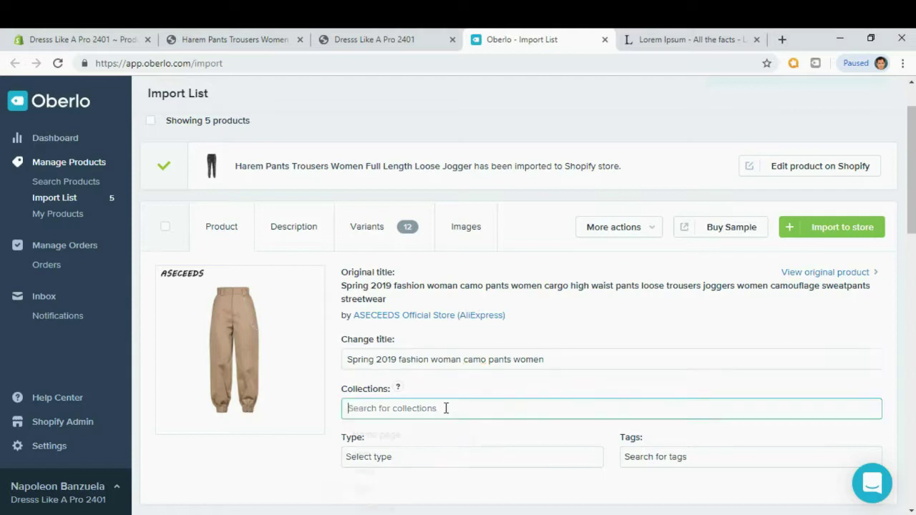
pyautogui.click(365, 457)
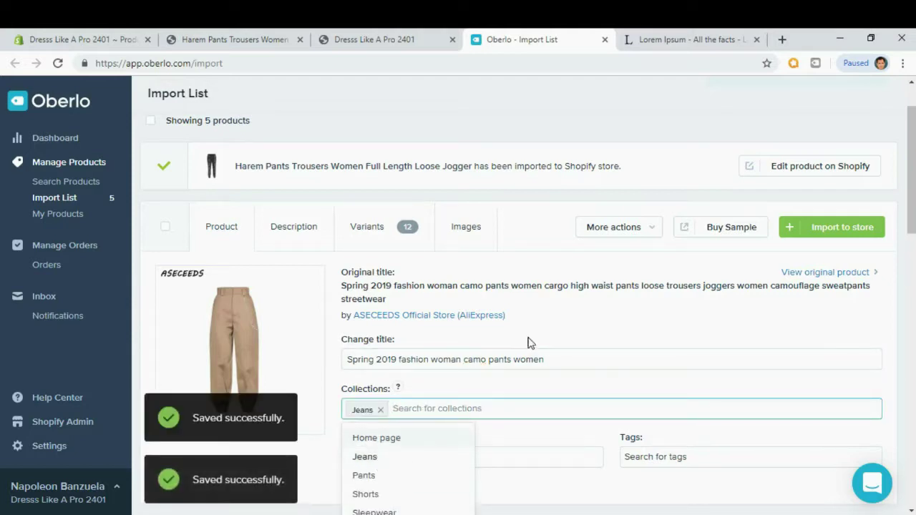
pyautogui.click(584, 321)
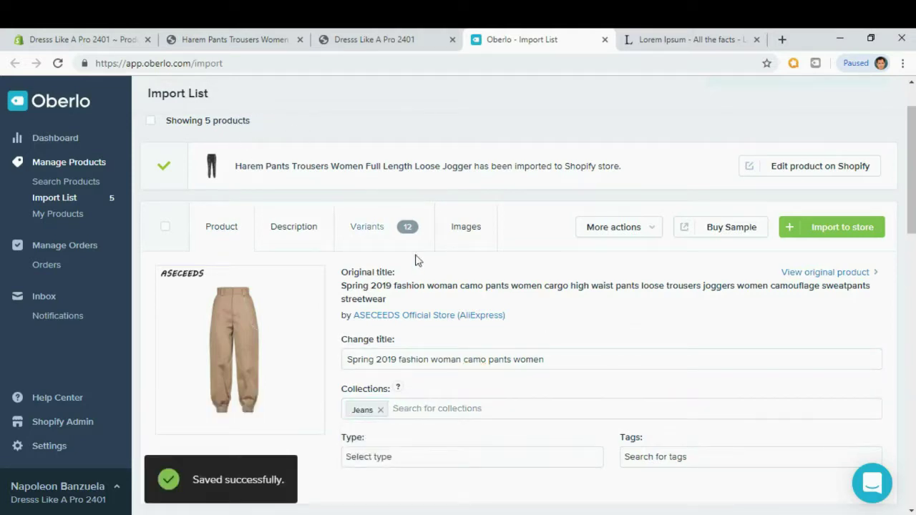
# Copy the bulleted Lorem Ipsum description from the Harem Pants storefront page.
pyautogui.click(290, 227)
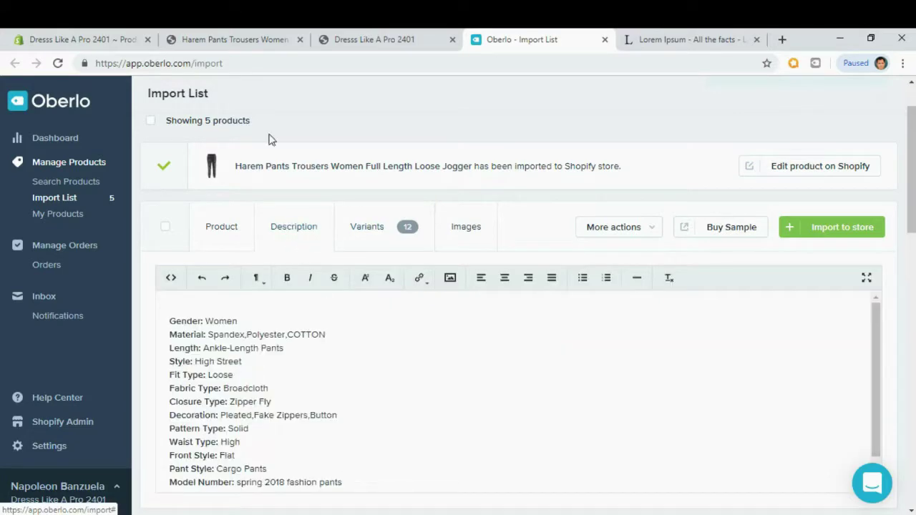
pyautogui.click(231, 40)
pyautogui.scroll(-5, 517, 286)
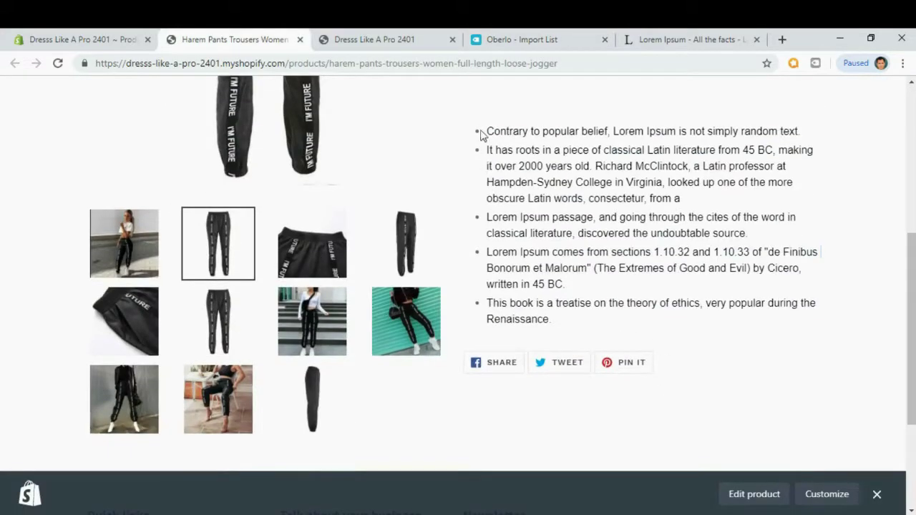
pyautogui.scroll(1, 505, 151)
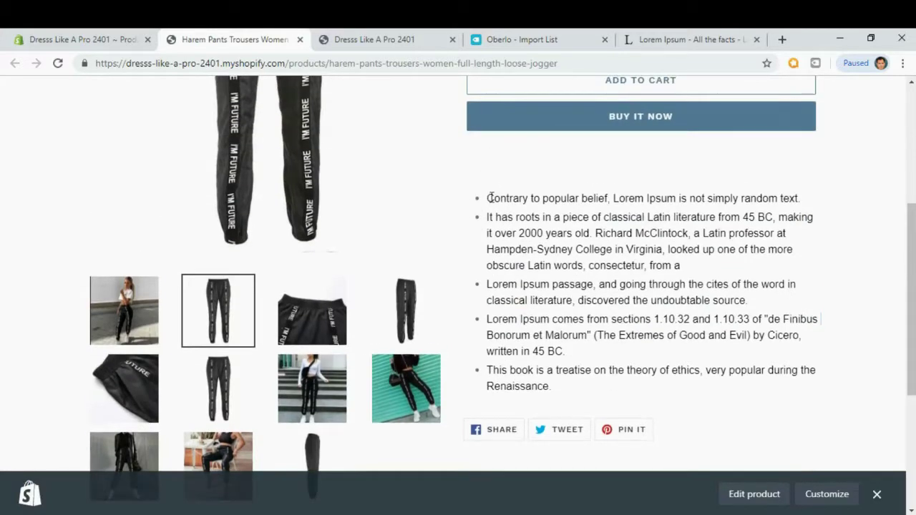
pyautogui.moveTo(487, 199); pyautogui.dragTo(557, 384)
pyautogui.hotkey('ctrl', 'c')
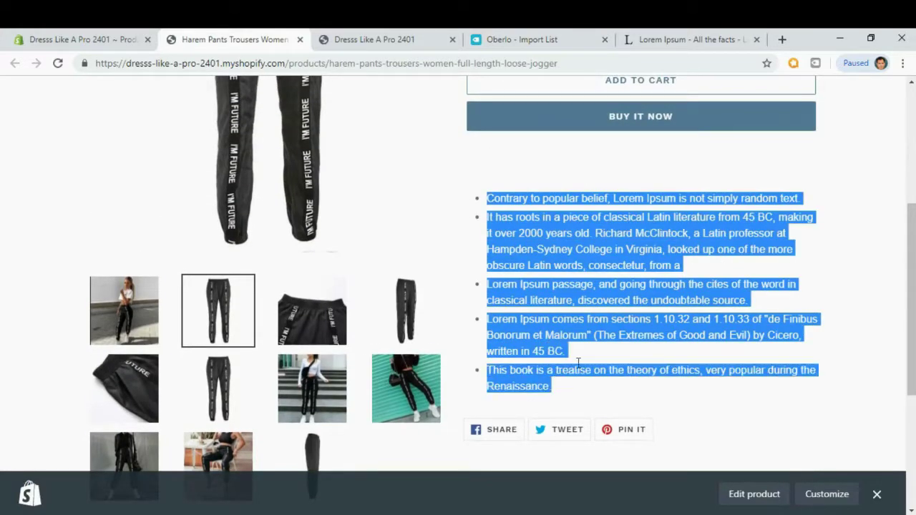
pyautogui.click(373, 39)
pyautogui.click(512, 42)
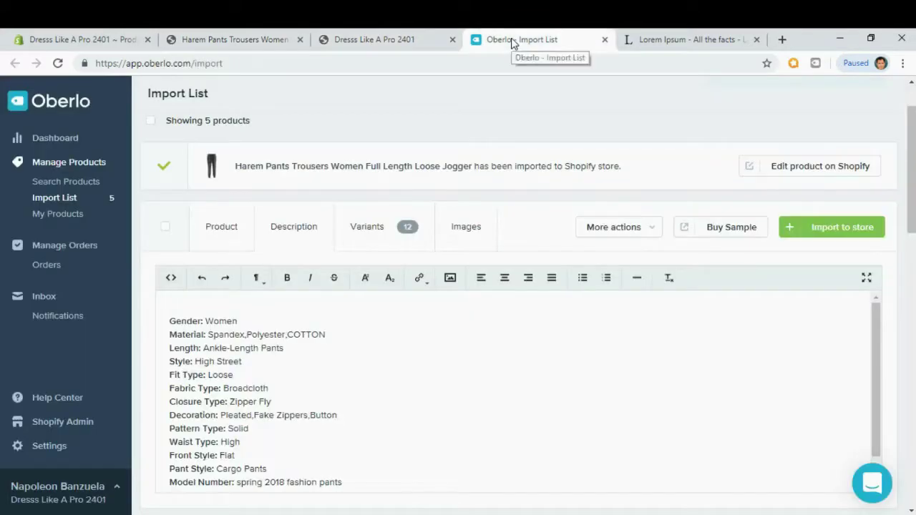
# Replace the camo pants' original specifications with the pasted Lorem Ipsum bullets.
pyautogui.moveTo(169, 320); pyautogui.dragTo(429, 493)
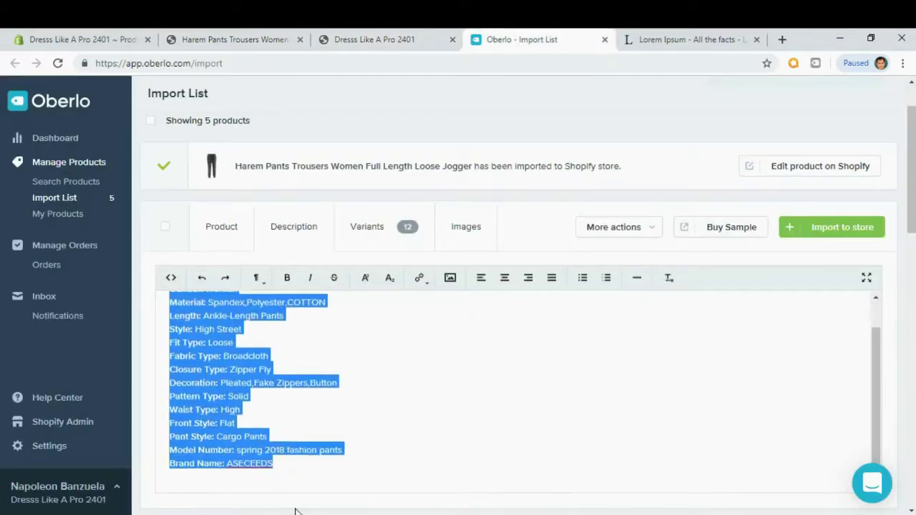
pyautogui.scroll(-9, 470, 501)
pyautogui.scroll(5, 472, 504)
pyautogui.scroll(3, 410, 317)
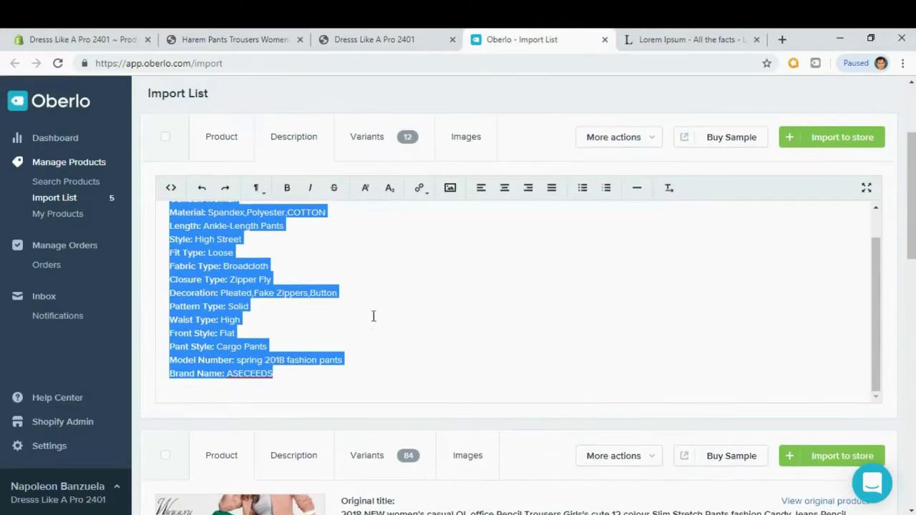
pyautogui.click(284, 358)
pyautogui.scroll(2, 252, 297)
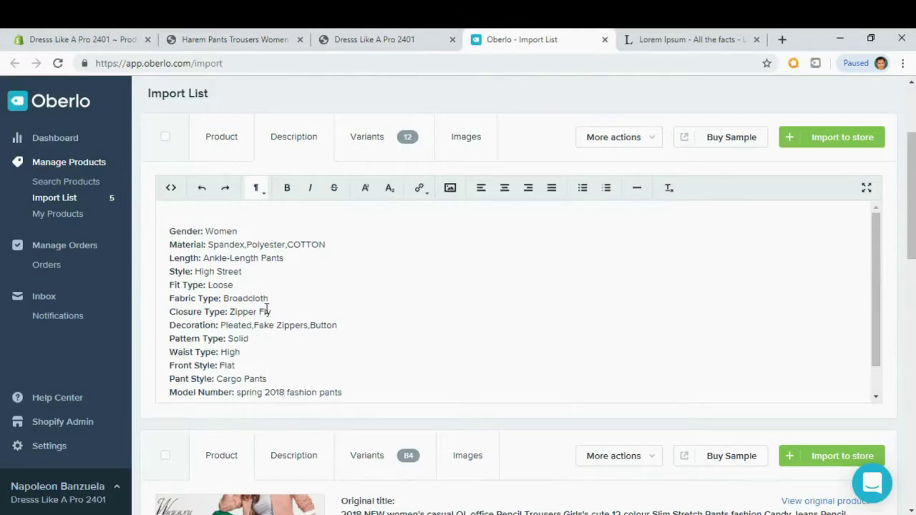
pyautogui.hotkey('ctrl', 'a')
pyautogui.press('BackSpace')
pyautogui.hotkey('ctrl', 'v')
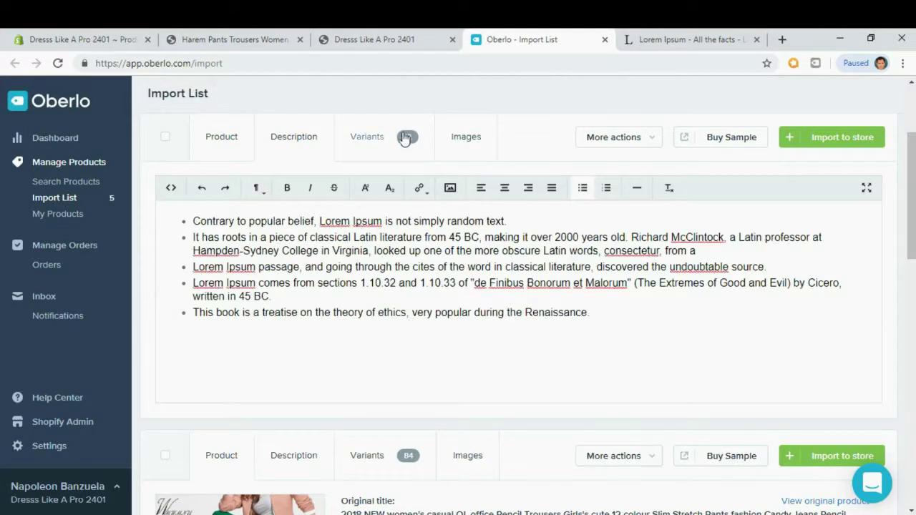
# Add three extra model photos, including the khaki pants shot, and import the camo pants to Shopify.
pyautogui.click(368, 143)
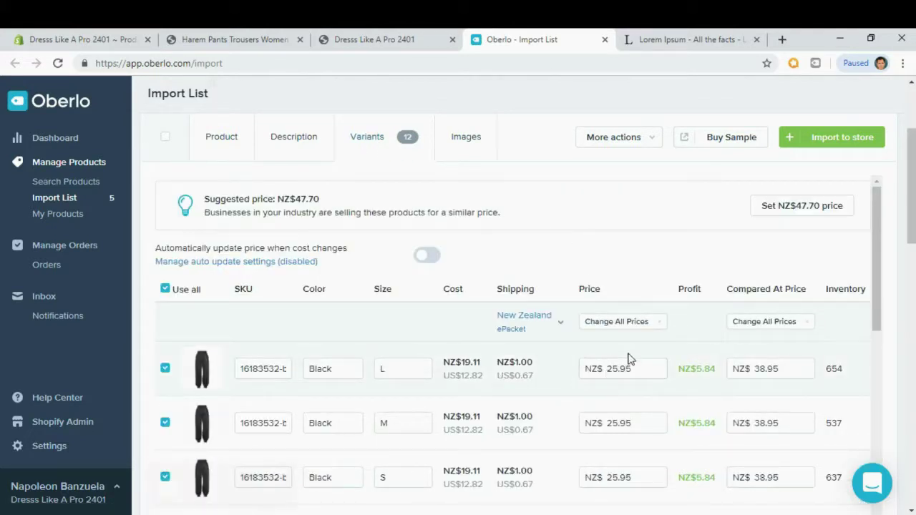
pyautogui.click(480, 149)
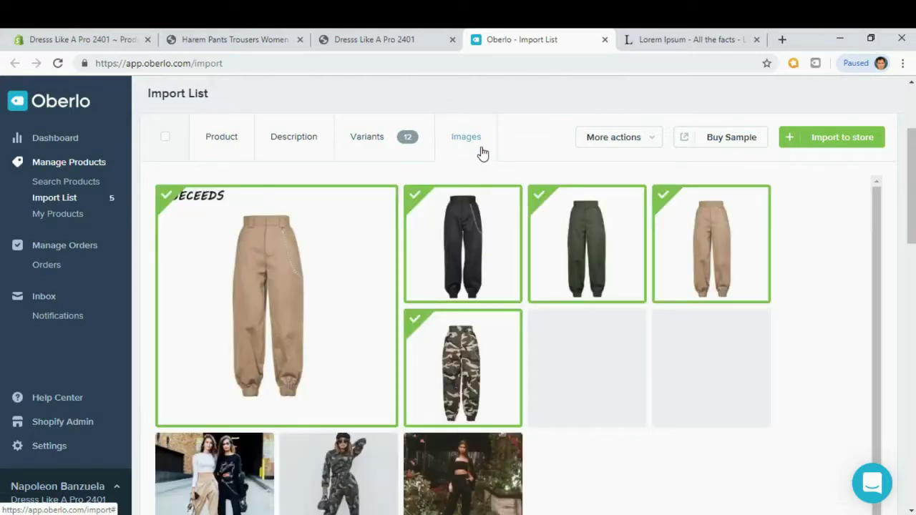
pyautogui.scroll(-1, 681, 270)
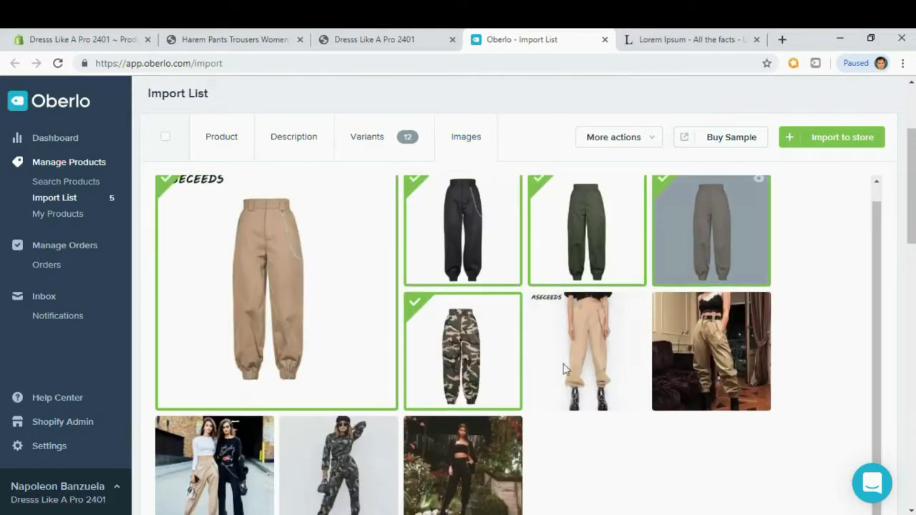
pyautogui.click(240, 460)
pyautogui.click(336, 465)
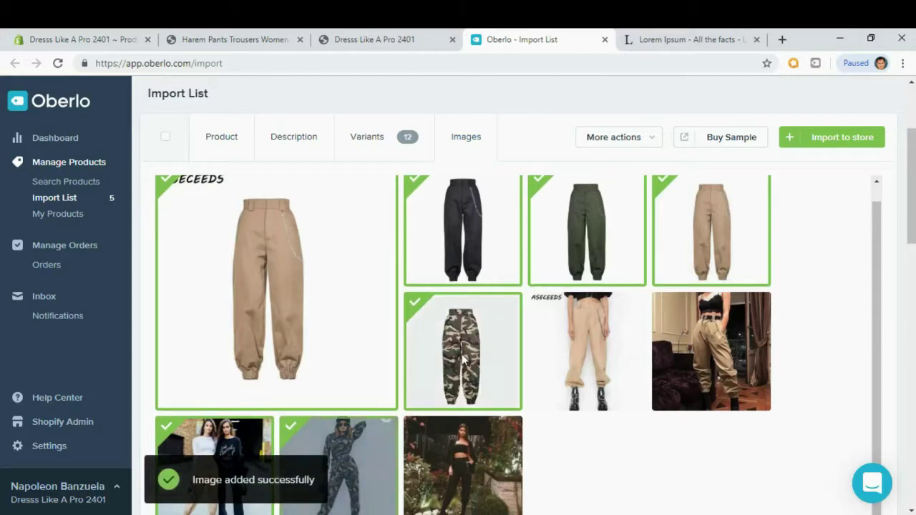
pyautogui.click(716, 352)
pyautogui.scroll(-1, 719, 354)
pyautogui.scroll(5, 789, 225)
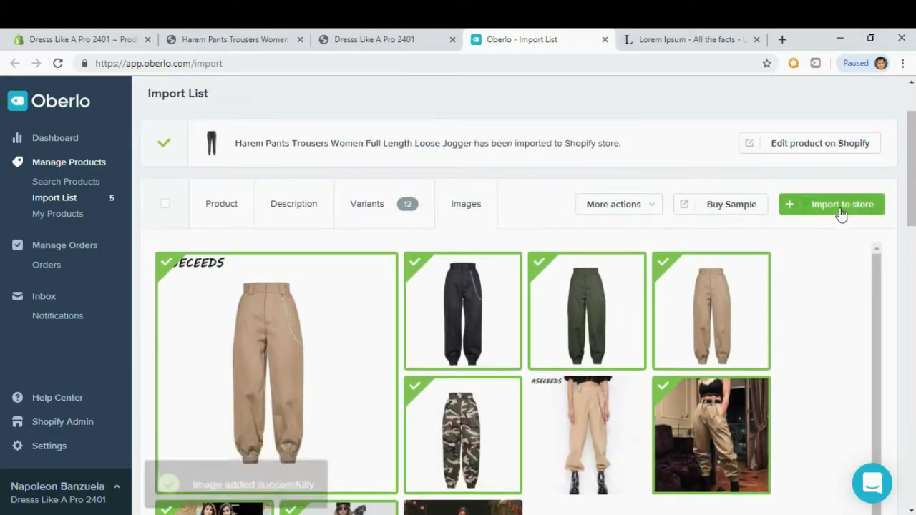
pyautogui.click(841, 207)
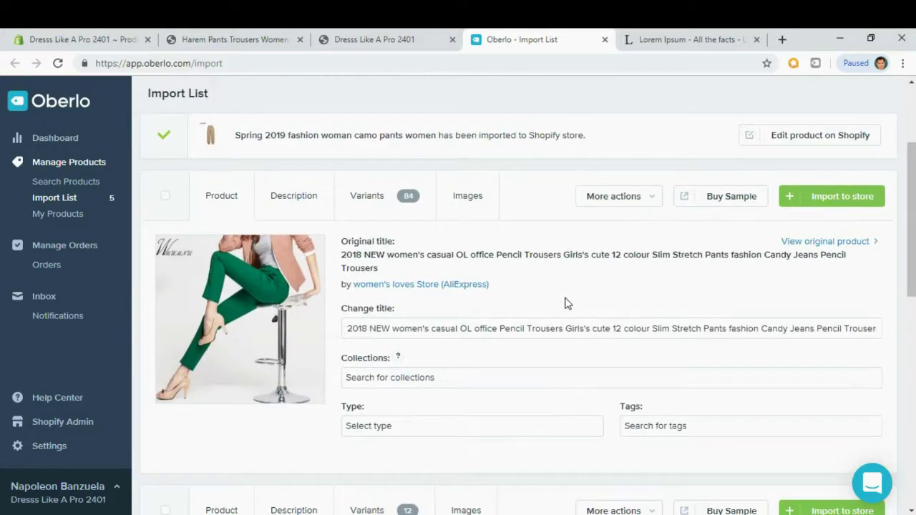
# Retitle the pencil trousers "NEW women's casual OL office Pencil Trousers" and assign them to Pants.
pyautogui.moveTo(372, 328); pyautogui.dragTo(339, 333)
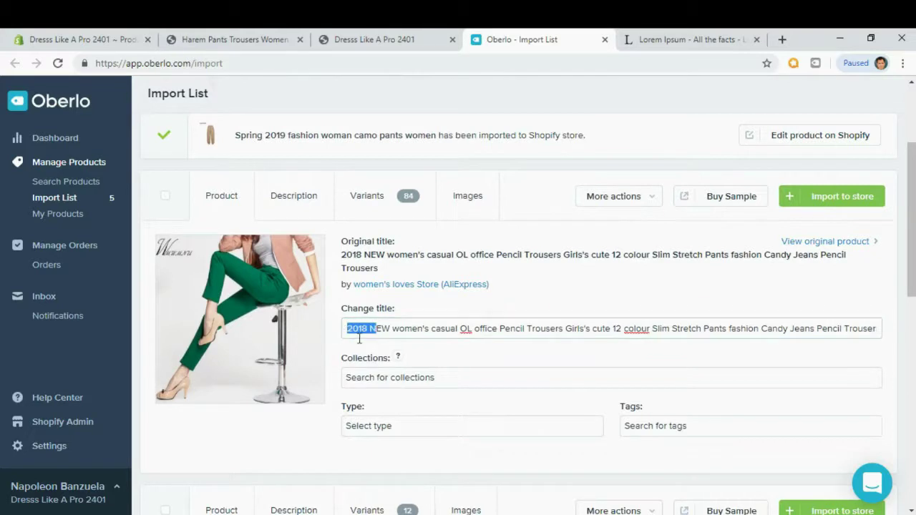
pyautogui.press('BackSpace')
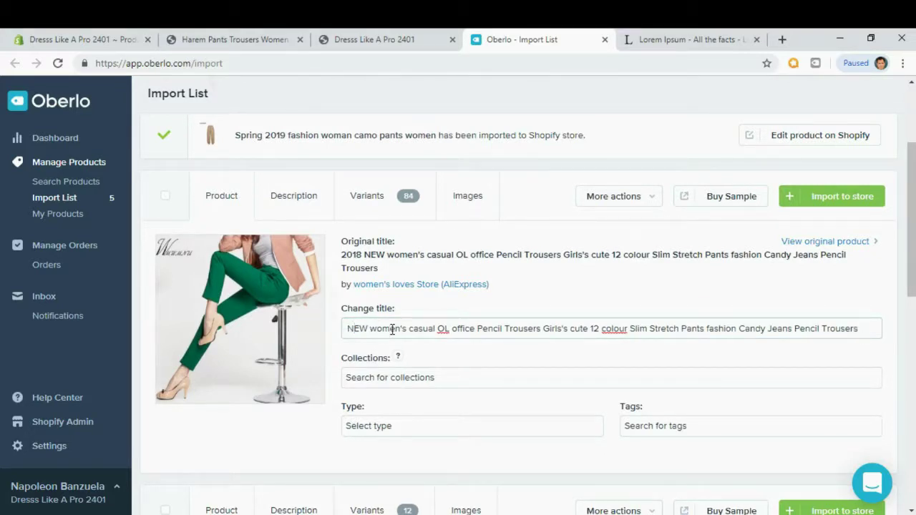
pyautogui.moveTo(541, 329); pyautogui.dragTo(862, 329)
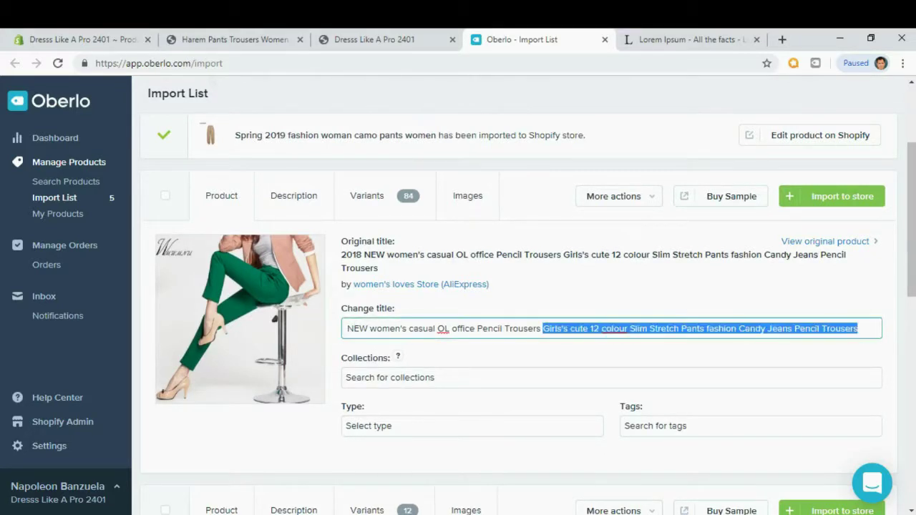
pyautogui.press('BackSpace')
pyautogui.click(591, 291)
pyautogui.click(442, 379)
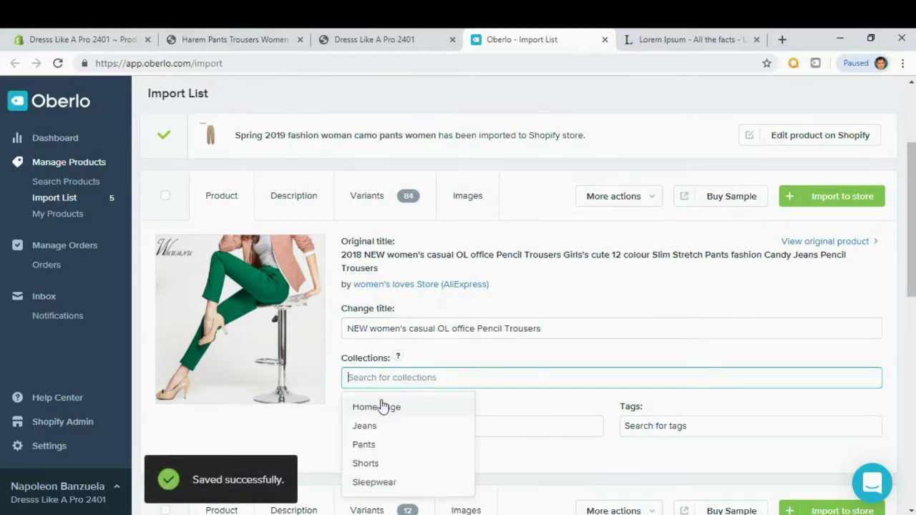
pyautogui.click(376, 446)
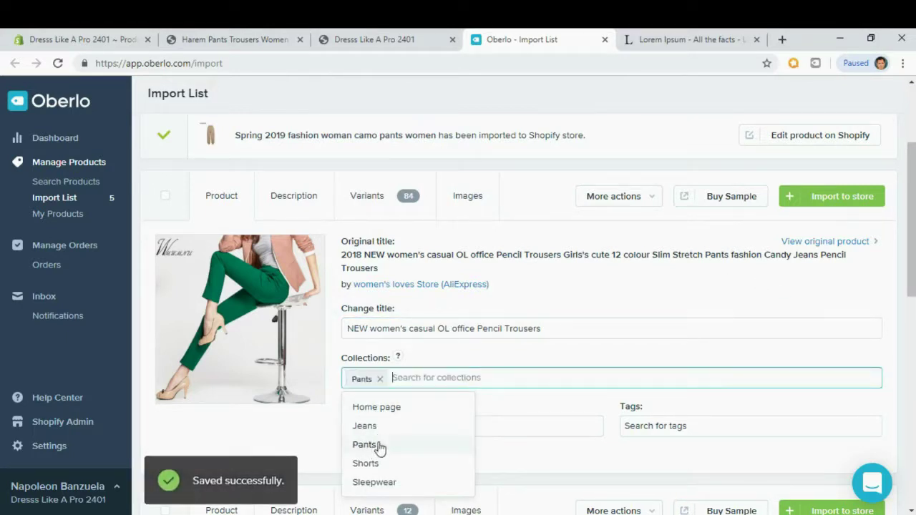
pyautogui.click(508, 361)
# Paste the Lorem Ipsum list over the pencil trousers' description and import them to the store.
pyautogui.click(312, 208)
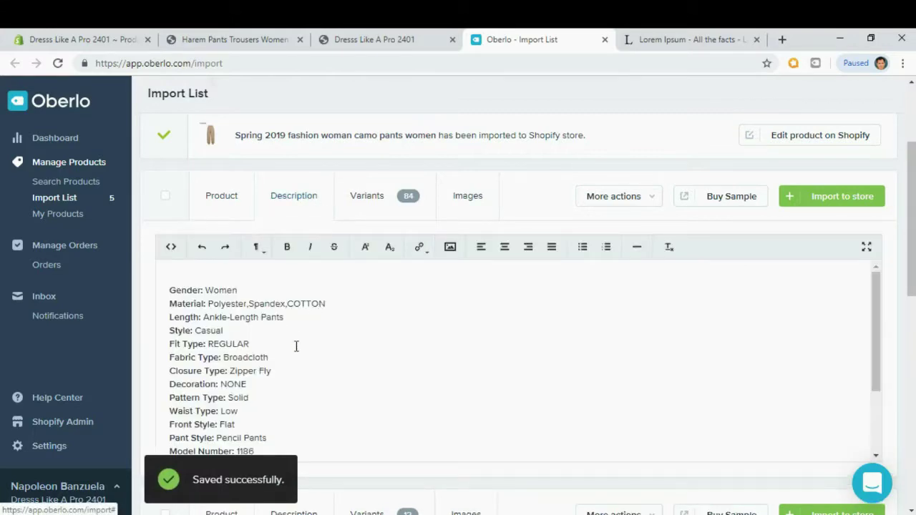
pyautogui.click(265, 340)
pyautogui.hotkey('ctrl', 'a')
pyautogui.hotkey('ctrl', 'v')
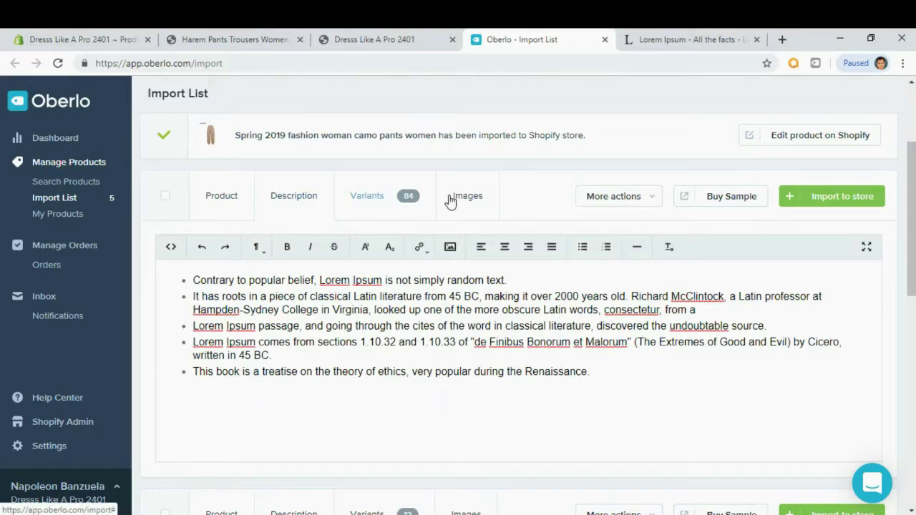
pyautogui.click(476, 209)
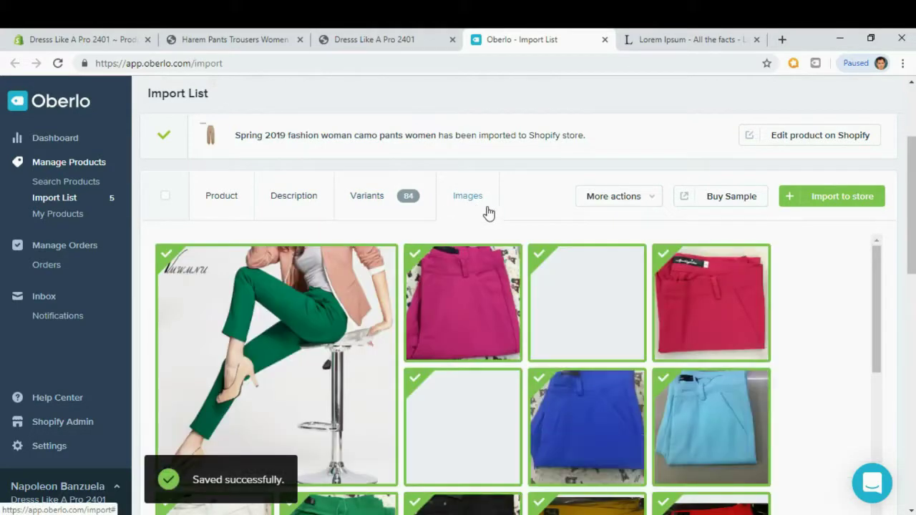
pyautogui.click(835, 199)
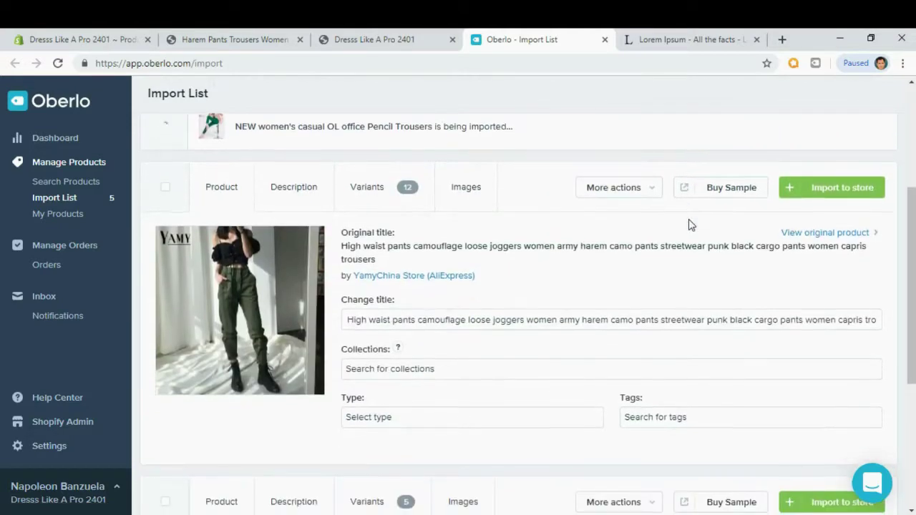
# Cut the joggers title to "High waist pants camouflage loose joggers women" and assign it to Pants.
pyautogui.scroll(-3, 691, 225)
pyautogui.scroll(3, 690, 225)
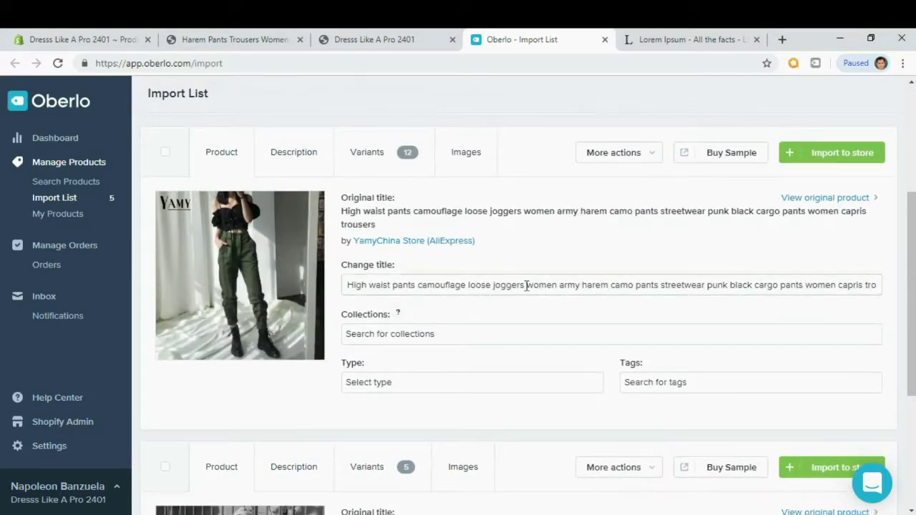
pyautogui.click(558, 289)
pyautogui.hotkey('shift', 'End')
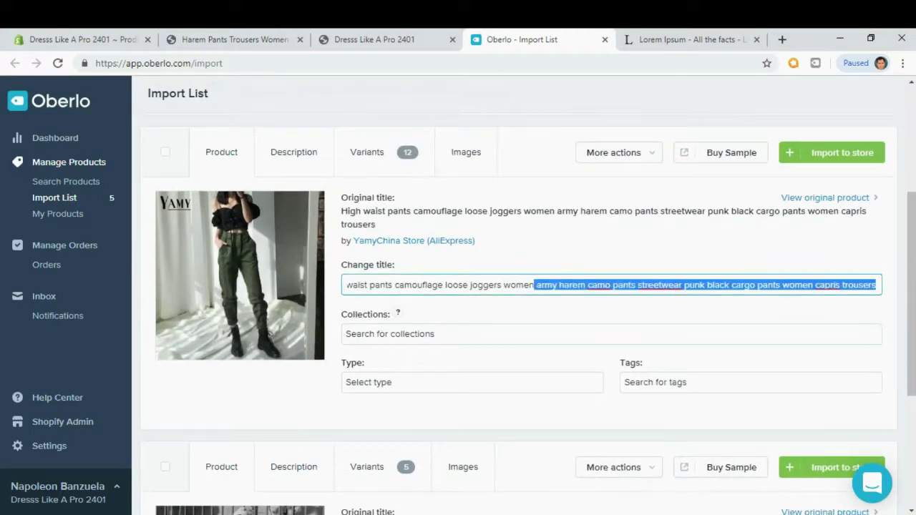
pyautogui.press('BackSpace')
pyautogui.click(548, 262)
pyautogui.click(463, 339)
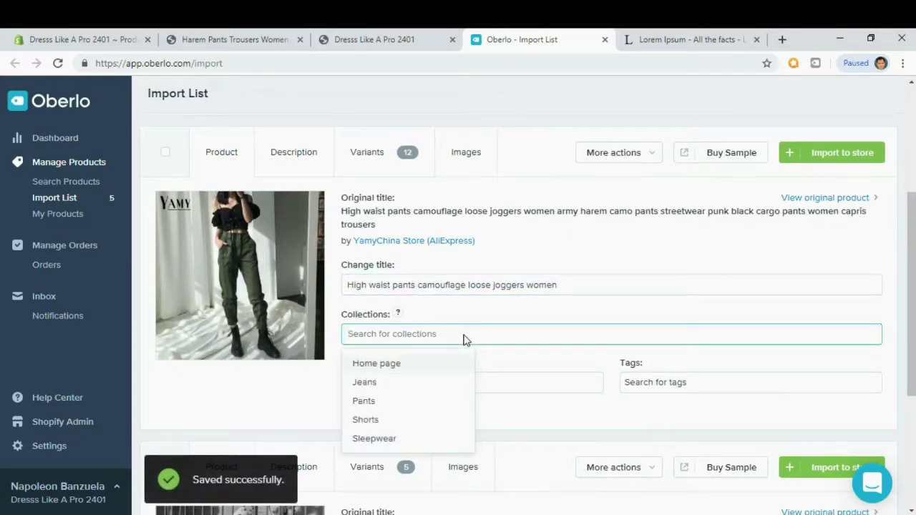
pyautogui.click(368, 402)
pyautogui.click(515, 313)
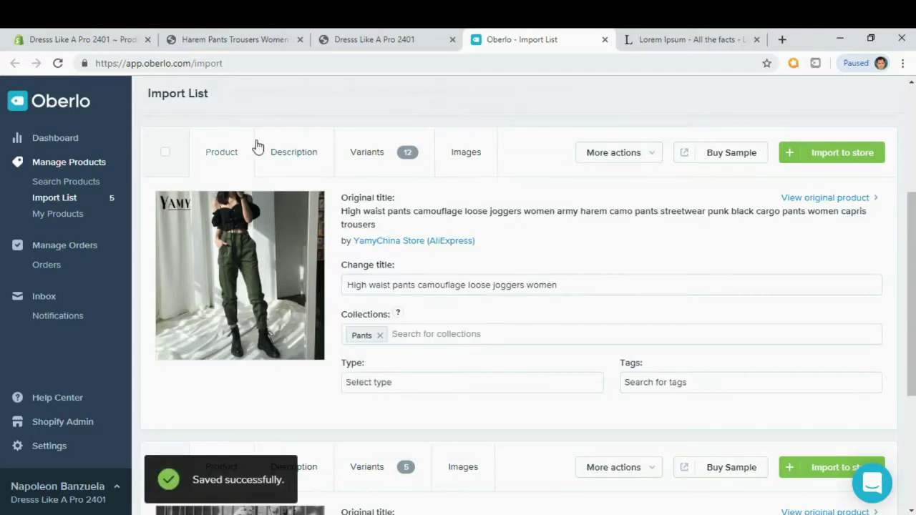
# Replace the high waist joggers' specifications with the Lorem Ipsum bullets and import them to the store.
pyautogui.click(290, 162)
pyautogui.click(221, 301)
pyautogui.hotkey('ctrl', 'a')
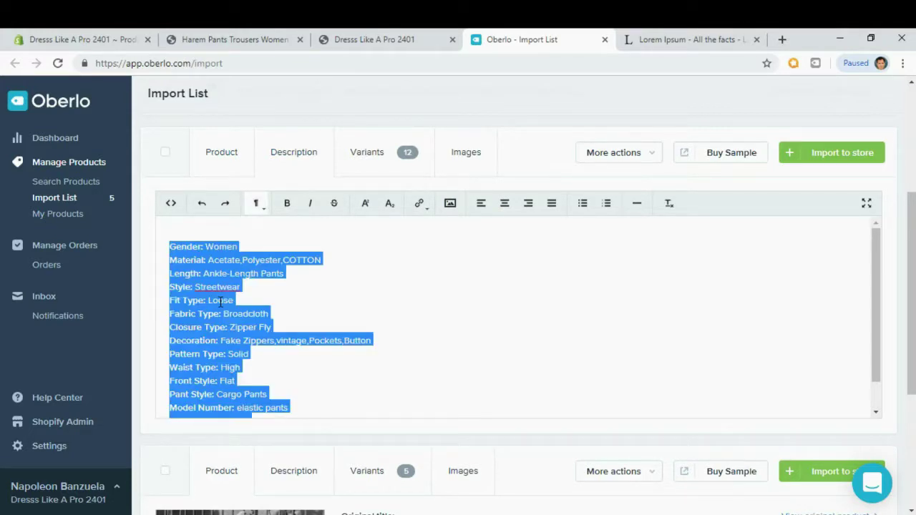
pyautogui.press('BackSpace')
pyautogui.write('Contrary to popular belief, Lorem Ipsum is not simply random text. It has roots in a piece of classical Latin literature from 45 BC, making it over 2000 years old. Richard McClintock, a Latin professor at Hampden-Sydney College in Virginia, looked up one of the more obscure Latin words, consectetur, from a Lorem Ipsum passage, and going through the cites of the word in classical literature, discovered the undoubtable source. Lorem Ipsum comes from sections 1.10.32 and 1.10.33 of "de Finibus Bonorum et Malorum" (The Extremes of Good and Evil) by Cicero, written in 45 BC. This book is a treatise on the theory of ethics, very popular during the Renaissance.')
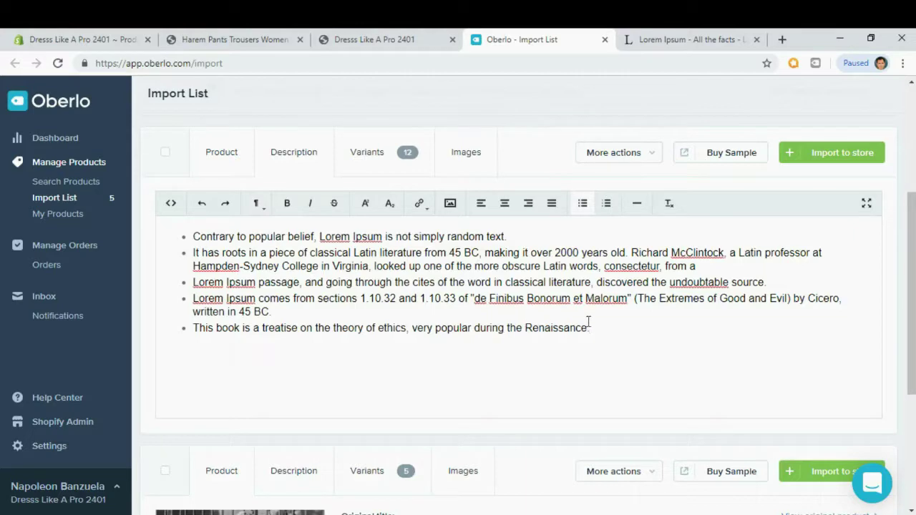
pyautogui.click(380, 166)
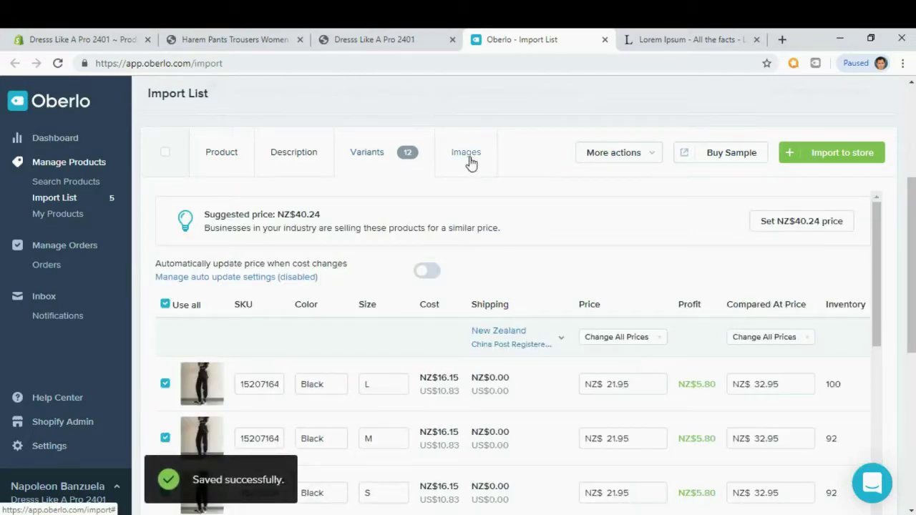
pyautogui.click(469, 161)
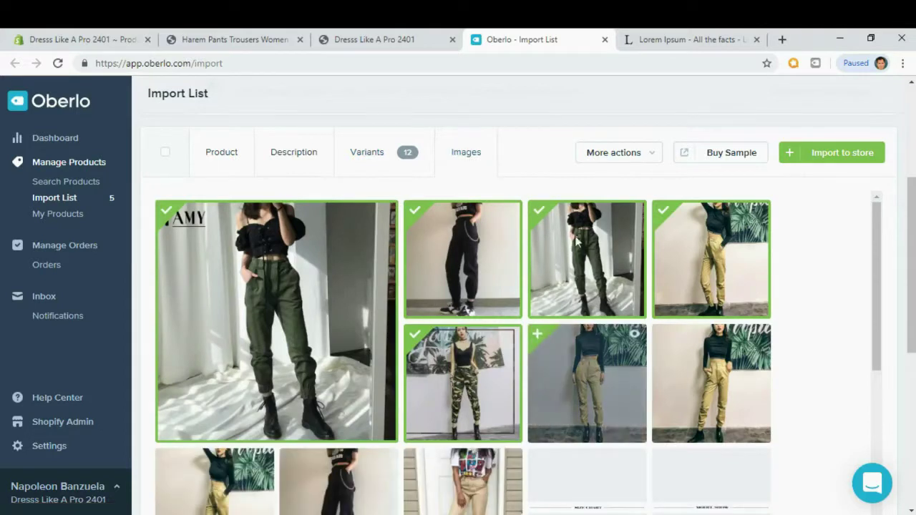
pyautogui.click(848, 164)
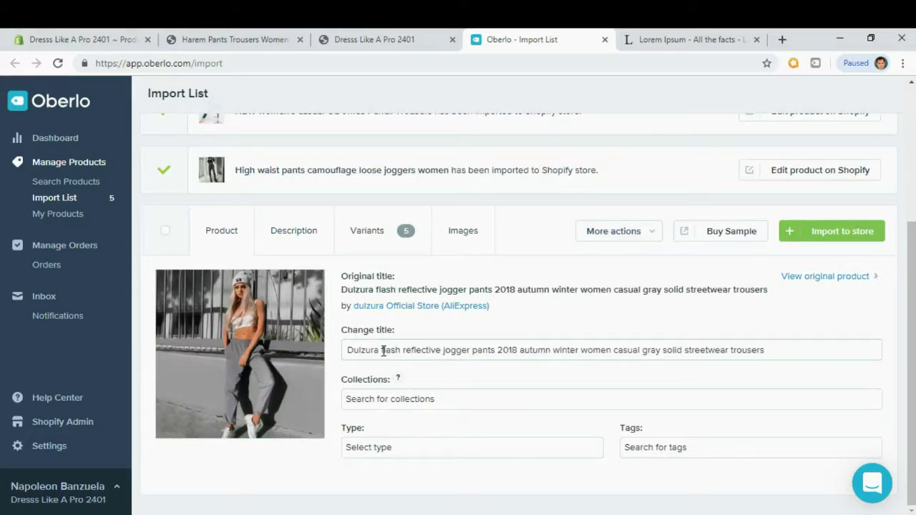
# Retitle the product "Flash reflective jogger pants 2018 autumn winter" and assign it to Pants.
pyautogui.moveTo(383, 351); pyautogui.dragTo(192, 351)
pyautogui.press('Delete')
pyautogui.press('Delete')
pyautogui.press('Delete')
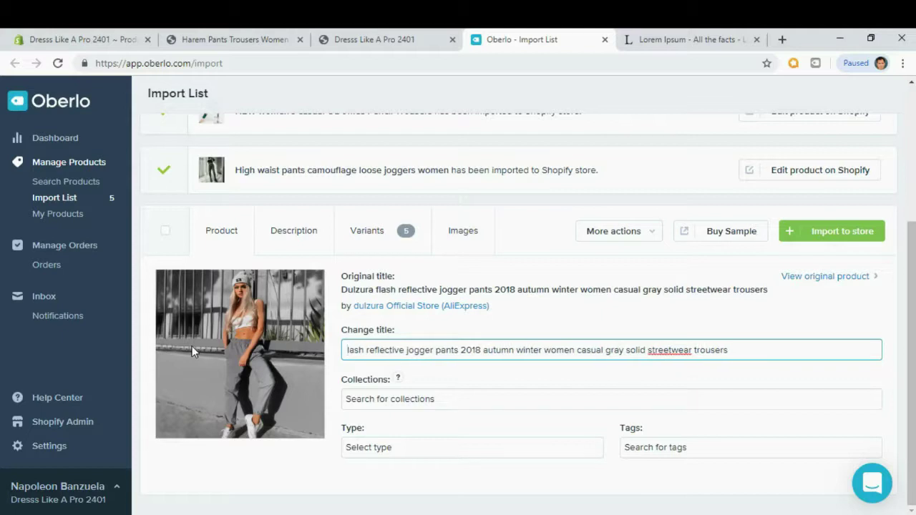
pyautogui.write('F')
pyautogui.click(195, 346)
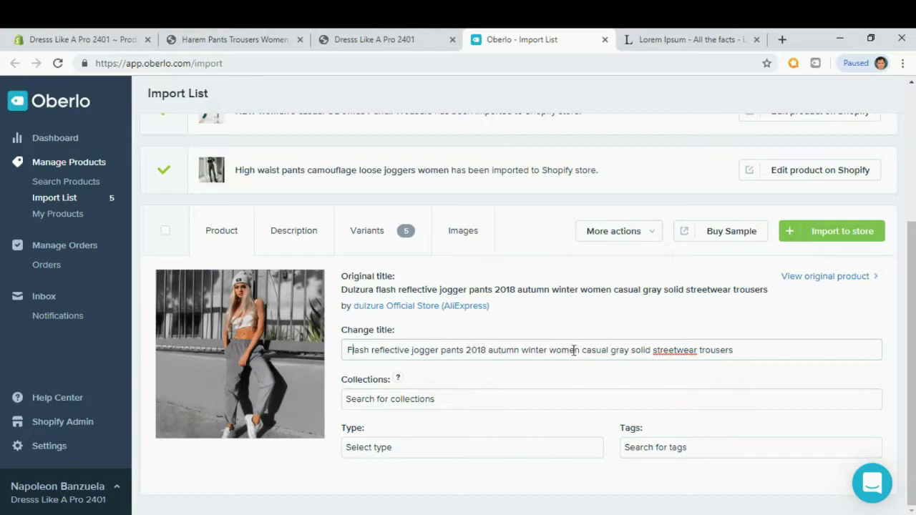
pyautogui.moveTo(549, 352); pyautogui.dragTo(737, 350)
pyautogui.press('BackSpace')
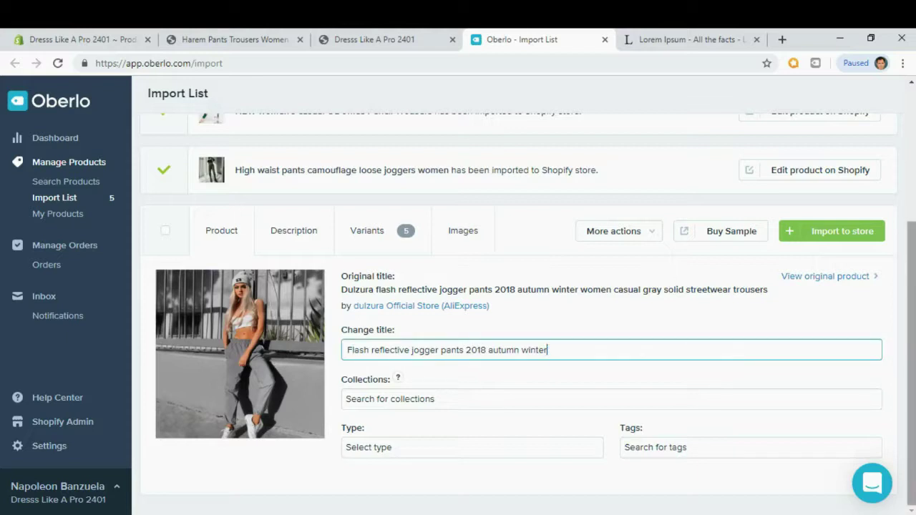
pyautogui.click(366, 400)
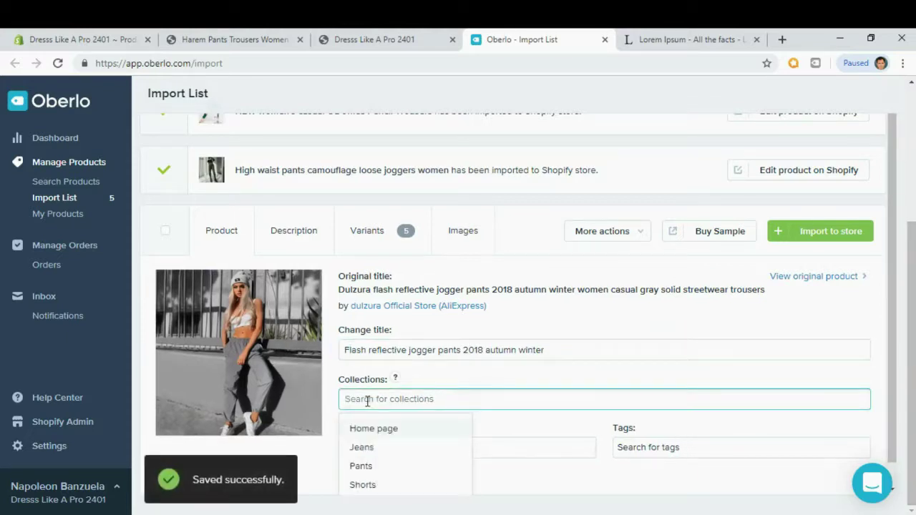
pyautogui.click(360, 465)
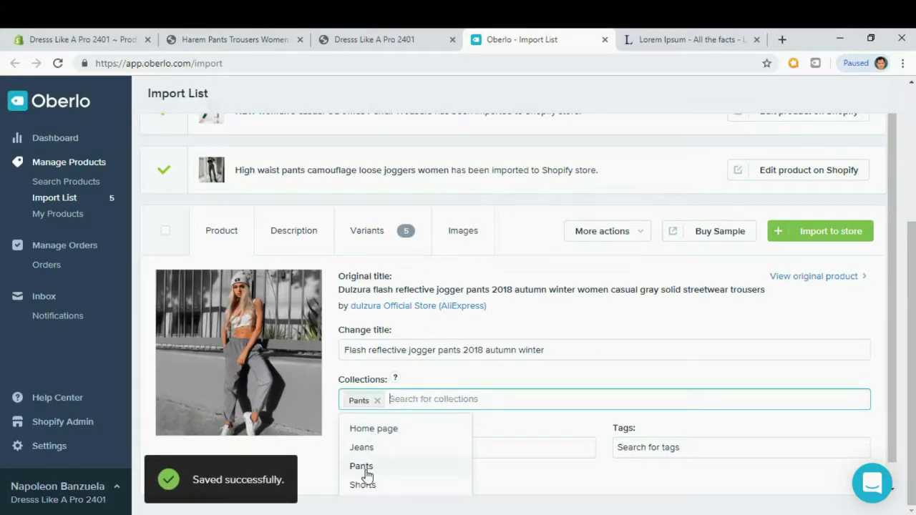
pyautogui.click(444, 379)
# Replace the reflective joggers' specification text with the pasted Lorem Ipsum bullets.
pyautogui.click(304, 234)
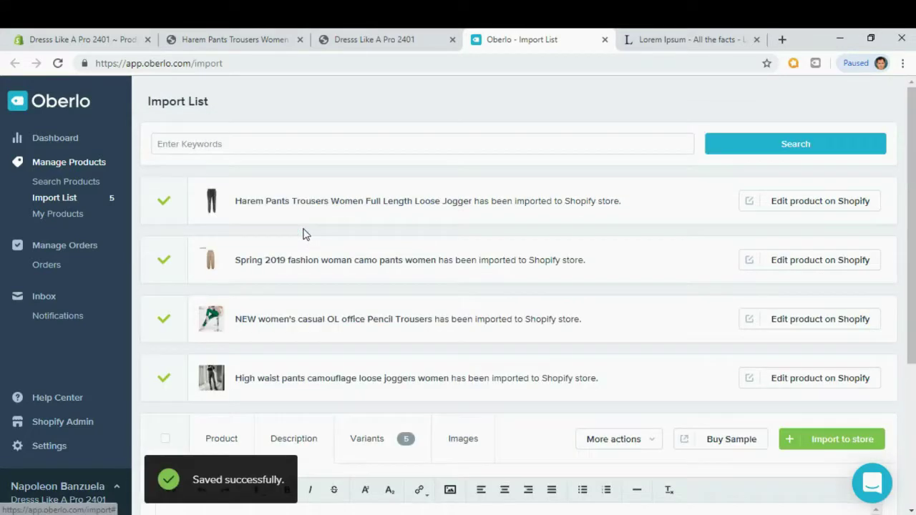
pyautogui.scroll(-5, 304, 236)
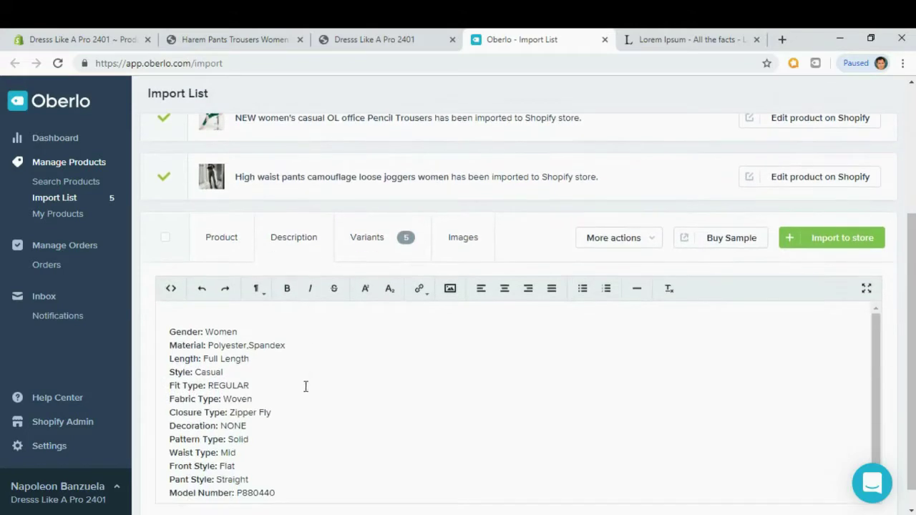
pyautogui.moveTo(261, 483); pyautogui.dragTo(265, 308)
pyautogui.press('BackSpace')
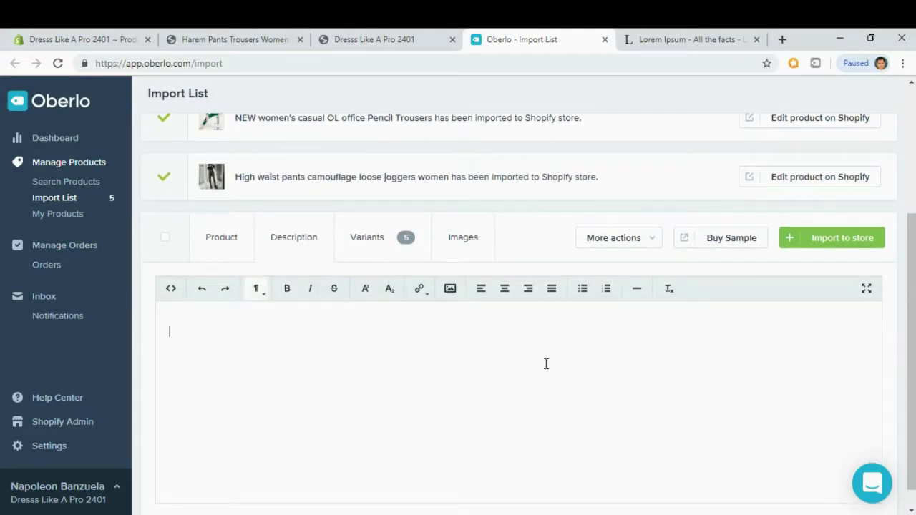
pyautogui.write('Contrary to popular belief, Lorem Ipsum is not simply random text. It has roots in a piece of classical Latin literature from 45 BC, making it over 2000 years old. Richard McClintock, a Latin professor at Hampden-Sydney College in Virginia, looked up one of the more obscure Latin words, consectetur, from a Lorem Ipsum passage, and going through the cites of the word in classical literature, discovered the undoubtable source. Lorem Ipsum comes from sections 1.10.32 and 1.10.33 of "de Finibus Bonorum et Malorum" (The Extremes of Good and Evil) by Cicero, written in 45 BC. This book is a treatise on the theory of ethics, very popular during the Renaissance.')
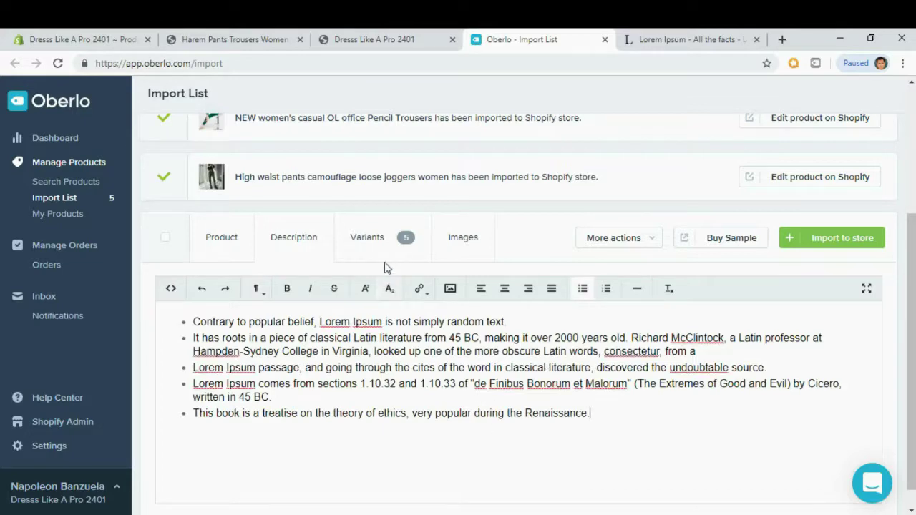
pyautogui.click(375, 245)
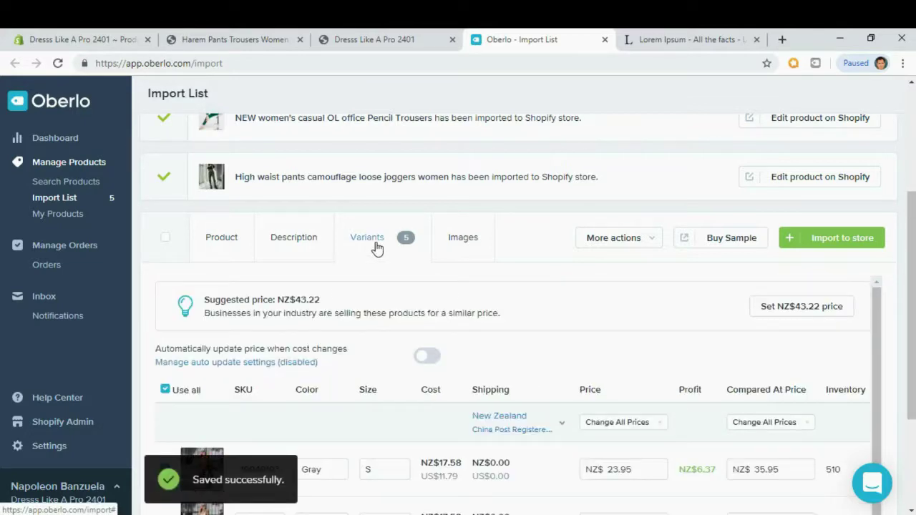
# Add the kneeling and another grey joggers photo, import the reflective joggers, and close the Oberlo tab.
pyautogui.scroll(-1, 375, 245)
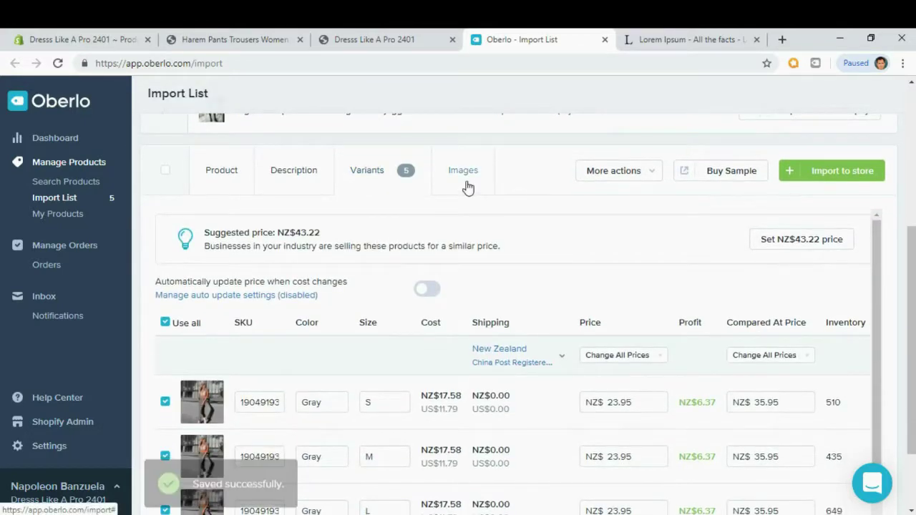
pyautogui.click(465, 183)
pyautogui.scroll(-1, 552, 352)
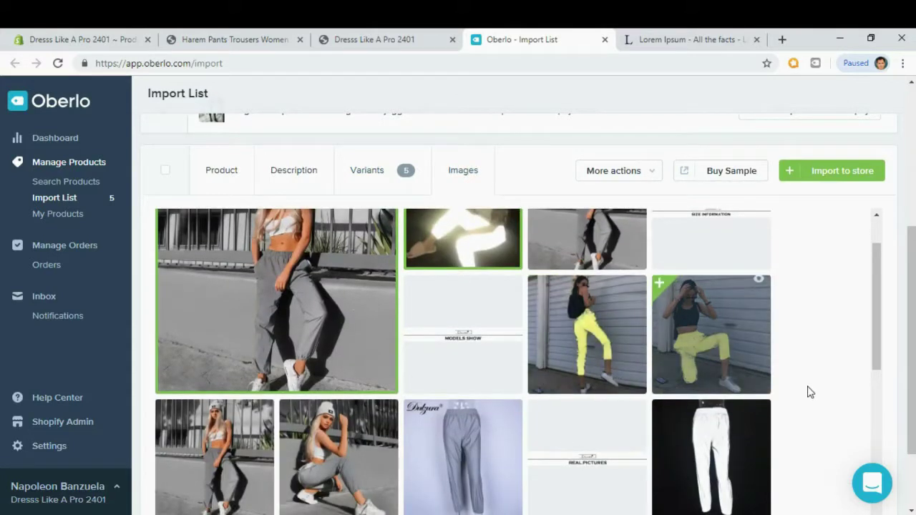
pyautogui.scroll(-1, 809, 392)
pyautogui.click(329, 389)
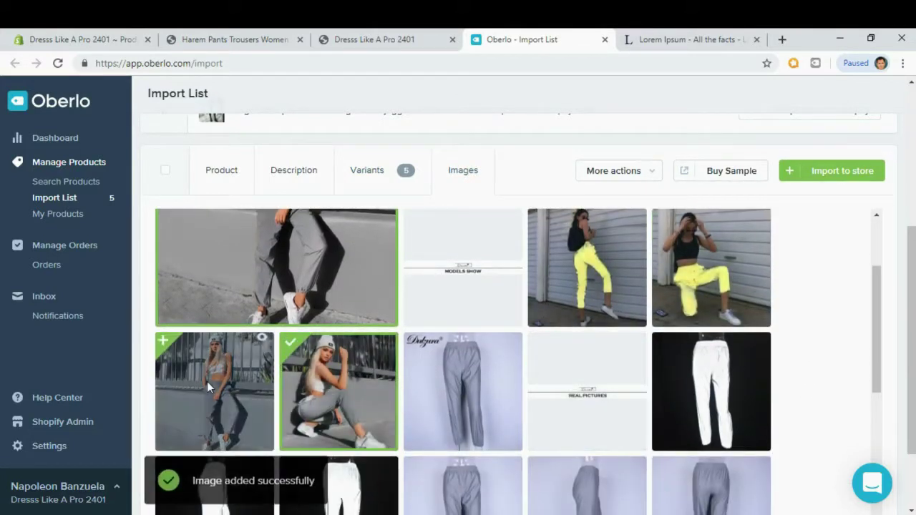
pyautogui.click(207, 384)
pyautogui.click(851, 172)
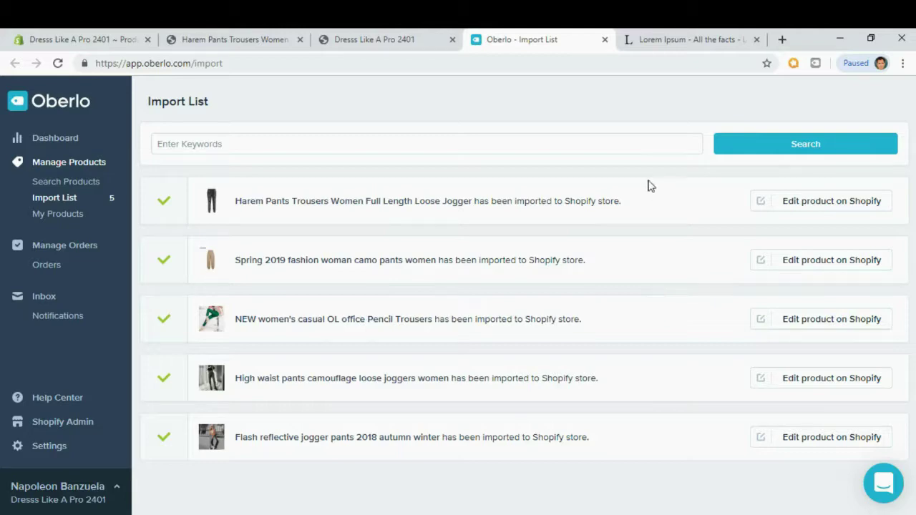
pyautogui.click(605, 40)
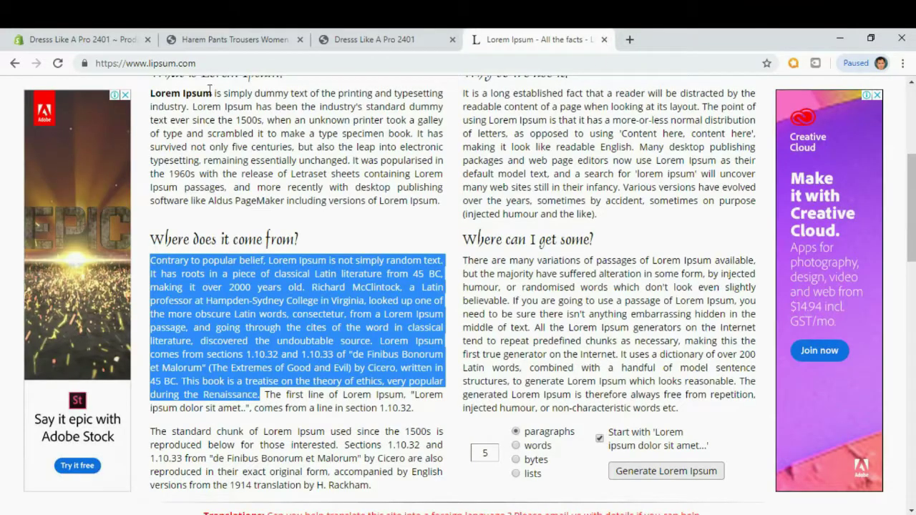
# Close the Lorem Ipsum tab, show all products in the Shopify admin, then switch to the storefront.
pyautogui.click(603, 40)
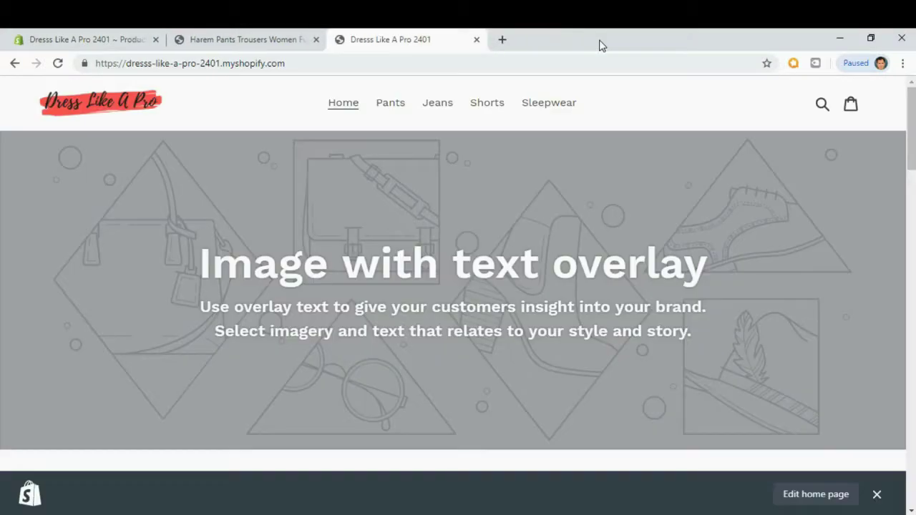
pyautogui.click(70, 49)
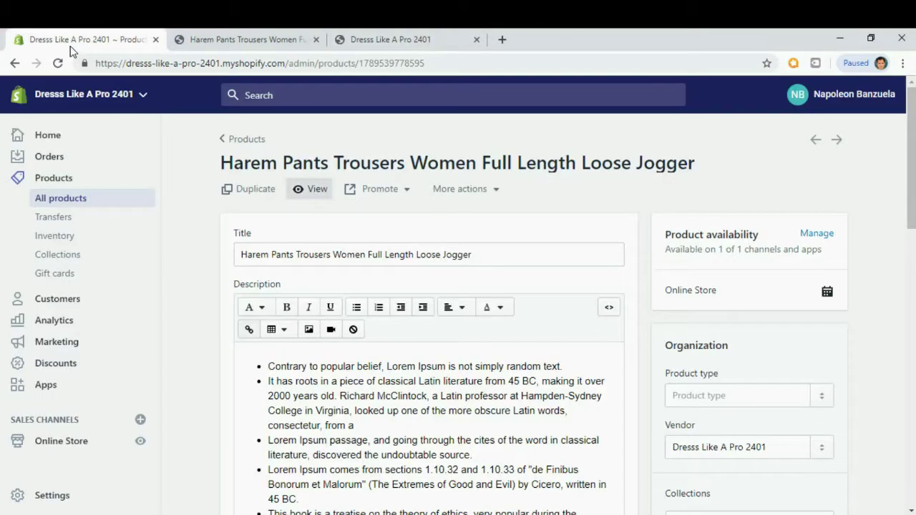
pyautogui.click(57, 201)
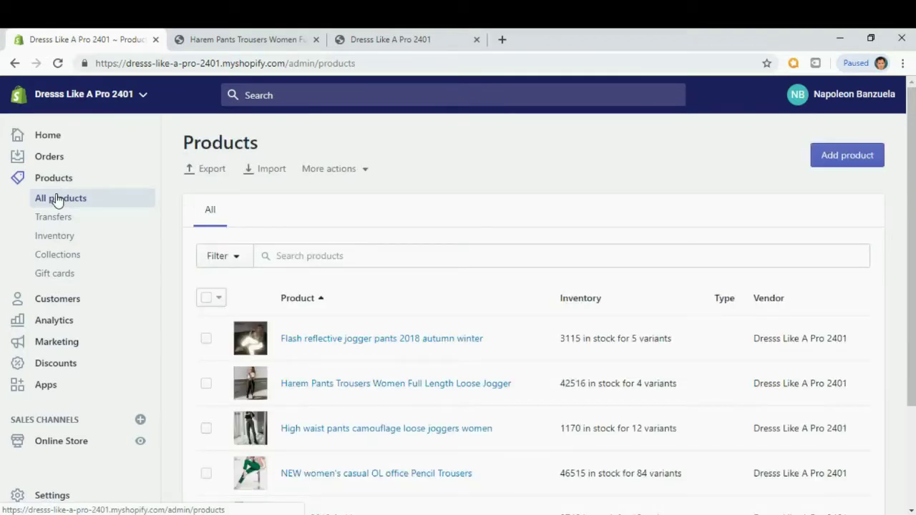
pyautogui.scroll(-1, 334, 252)
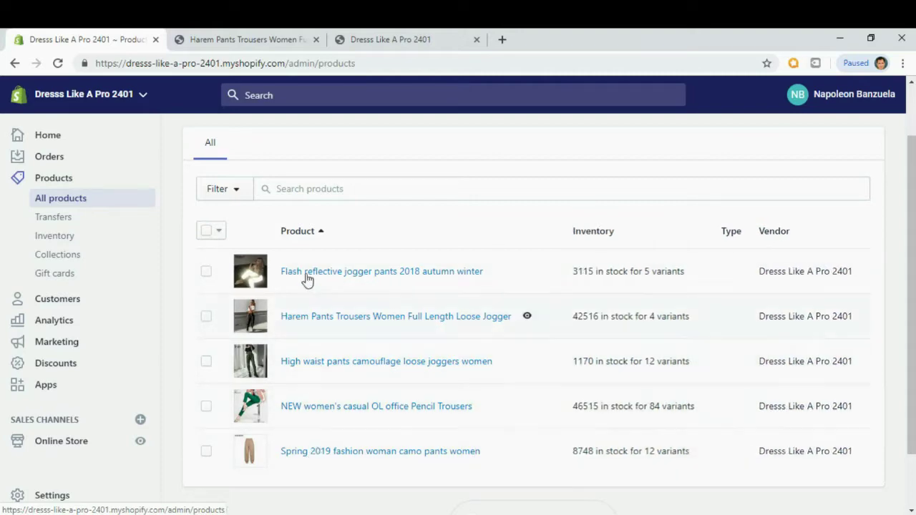
pyautogui.hotkey('ctrl', 'Tab')
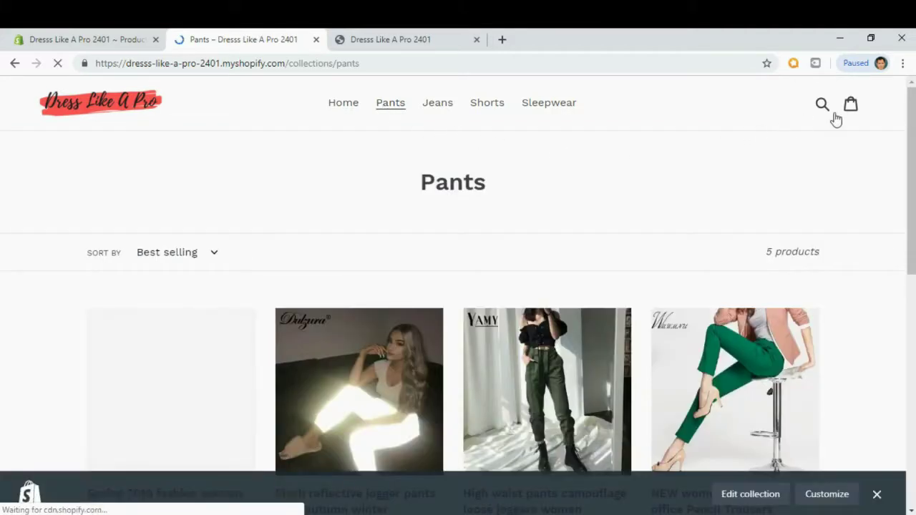
pyautogui.scroll(-3, 806, 123)
pyautogui.scroll(-3, 458, 293)
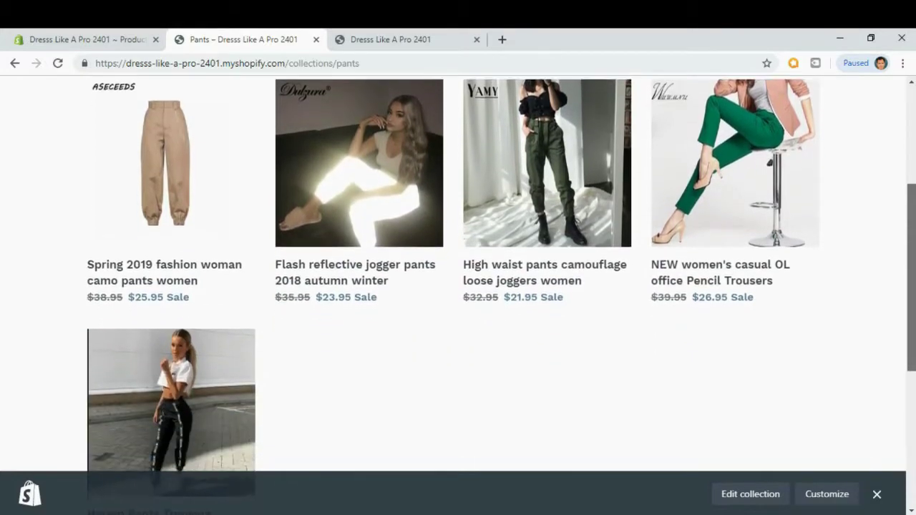
pyautogui.scroll(-1, 458, 293)
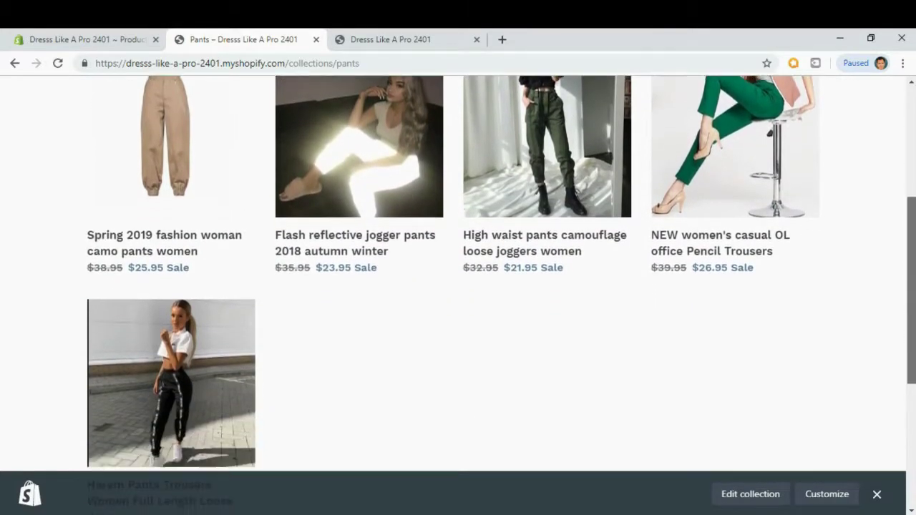
pyautogui.scroll(1, 239, 214)
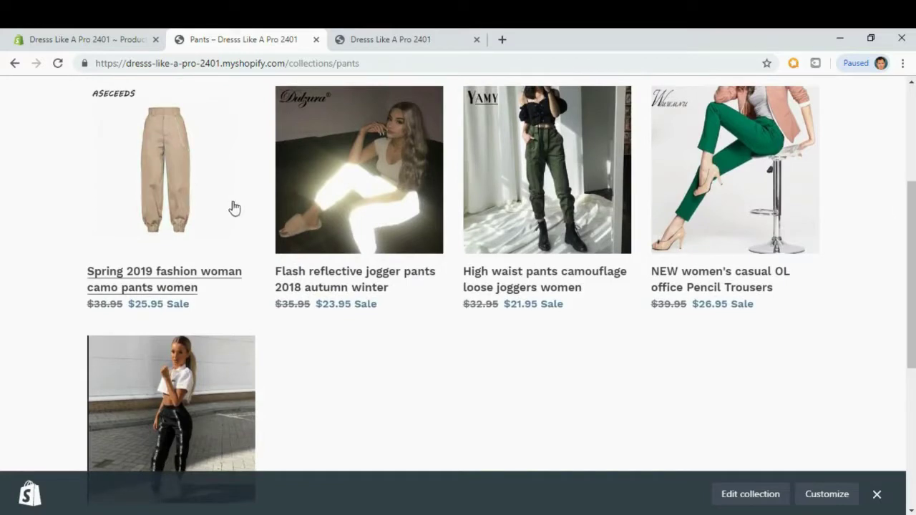
pyautogui.click(182, 202)
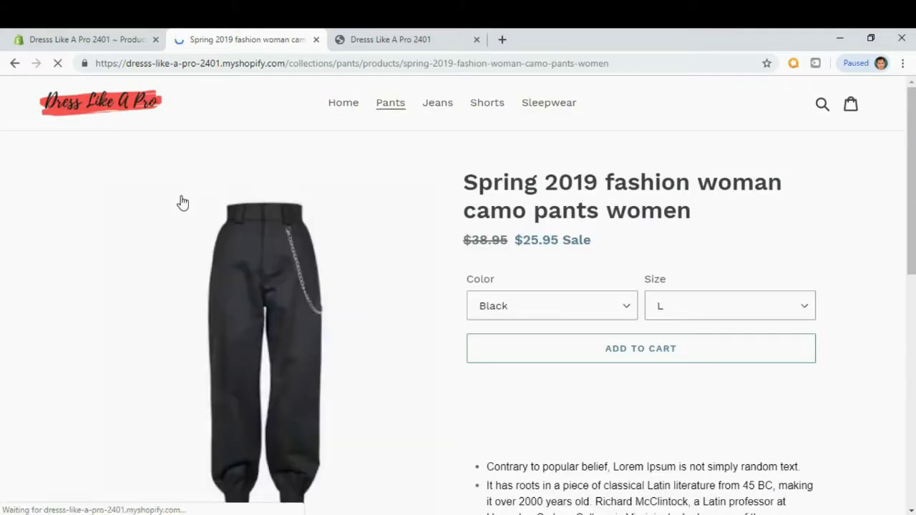
pyautogui.moveTo(912, 148); pyautogui.dragTo(912, 348)
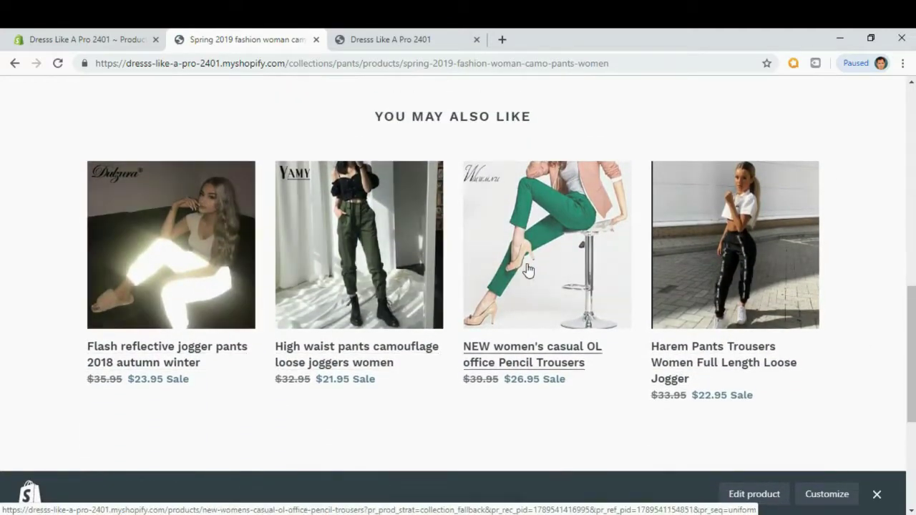
pyautogui.hotkey('alt', 'Left')
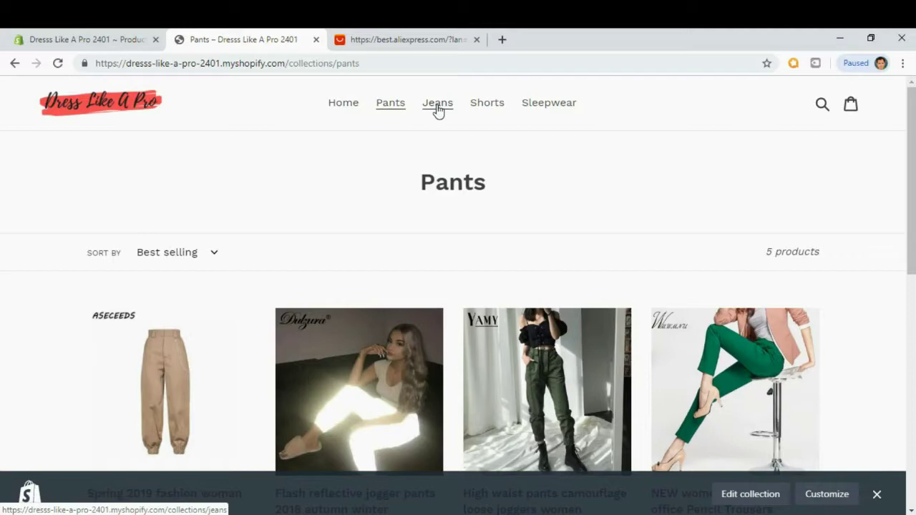
# Browse to AliExpress's Women's Clothing > Jeans category.
pyautogui.click(426, 37)
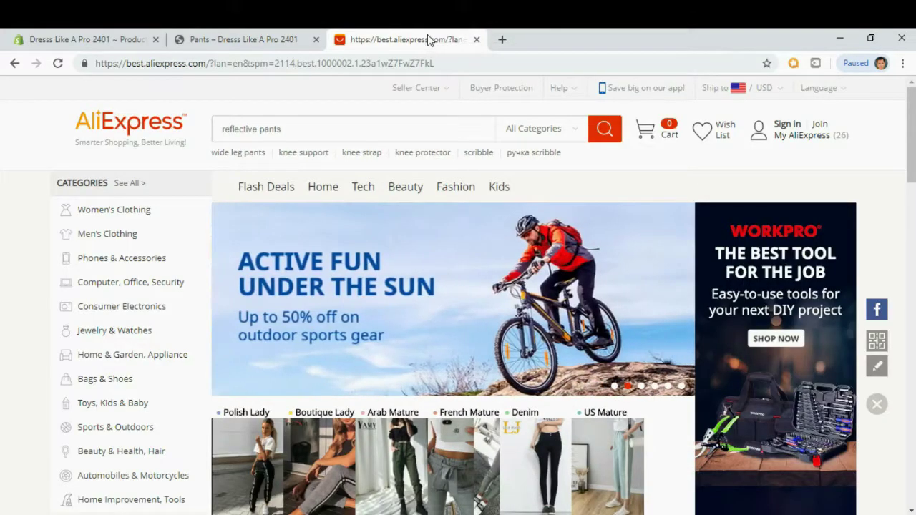
pyautogui.moveTo(107, 211)
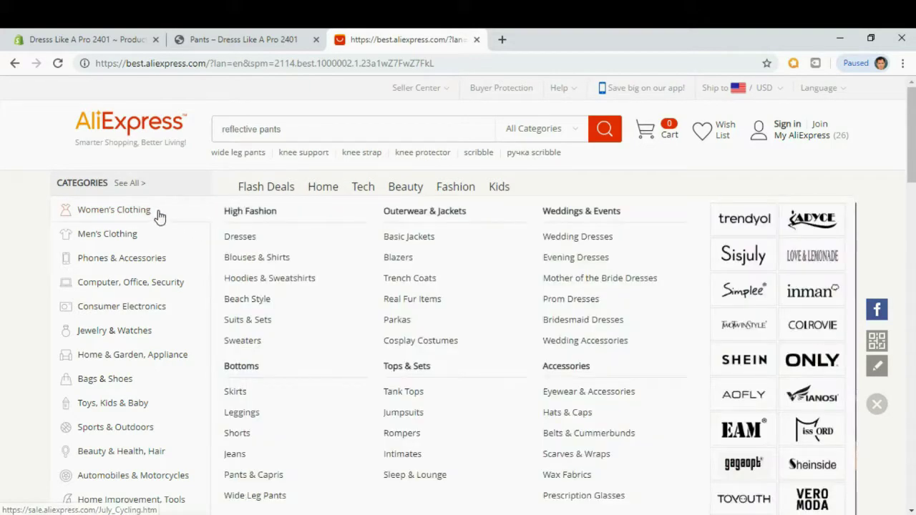
pyautogui.click(236, 456)
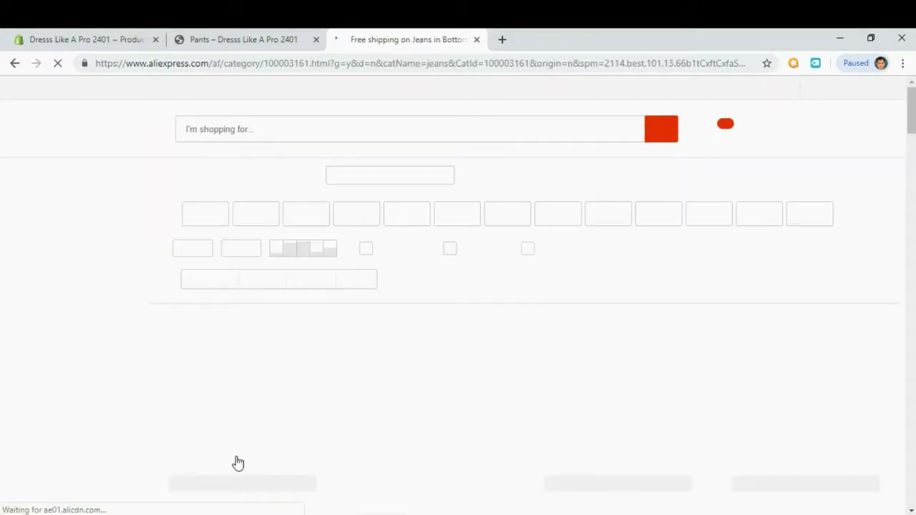
pyautogui.scroll(-1, 483, 285)
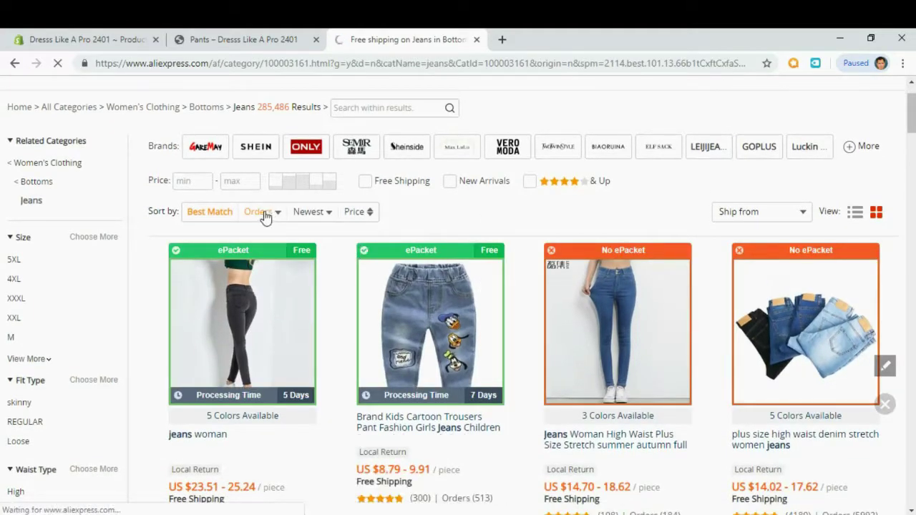
pyautogui.scroll(-3, 404, 232)
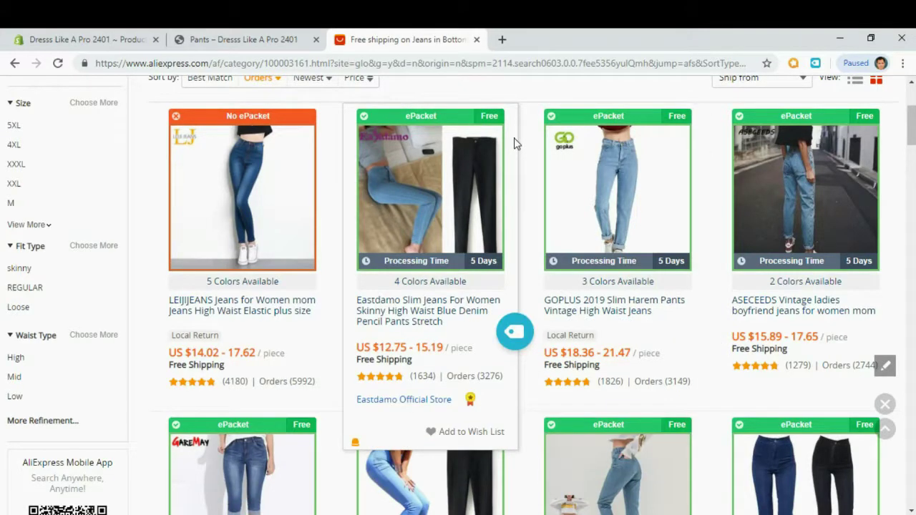
# Push the Eastdamo, GOPLUS, ASECEEDS, GAREMAY and JYCGOODLUCKY jeans to Oberlo and open the Import List.
pyautogui.click(513, 336)
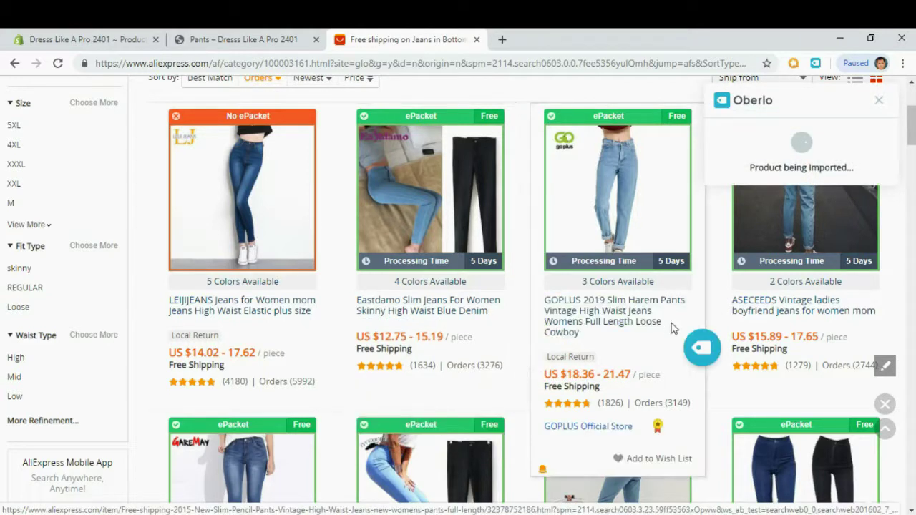
pyautogui.click(698, 351)
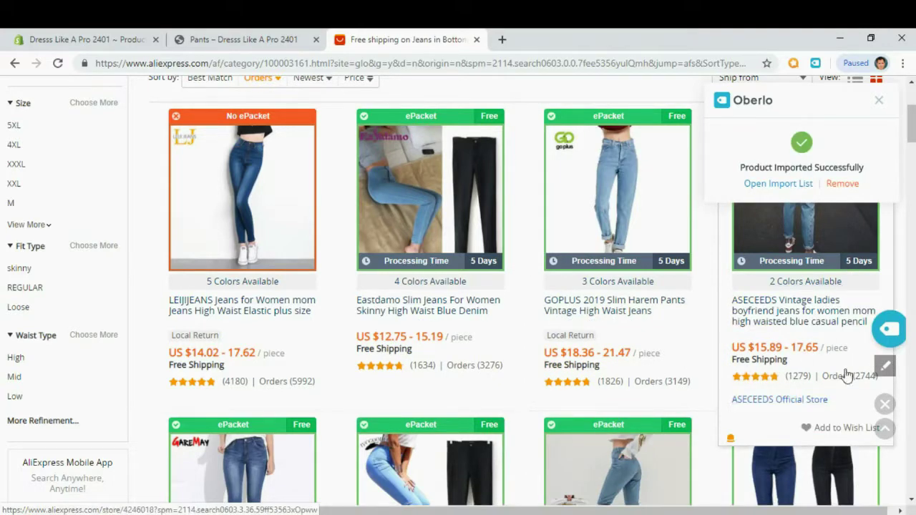
pyautogui.scroll(1, 844, 372)
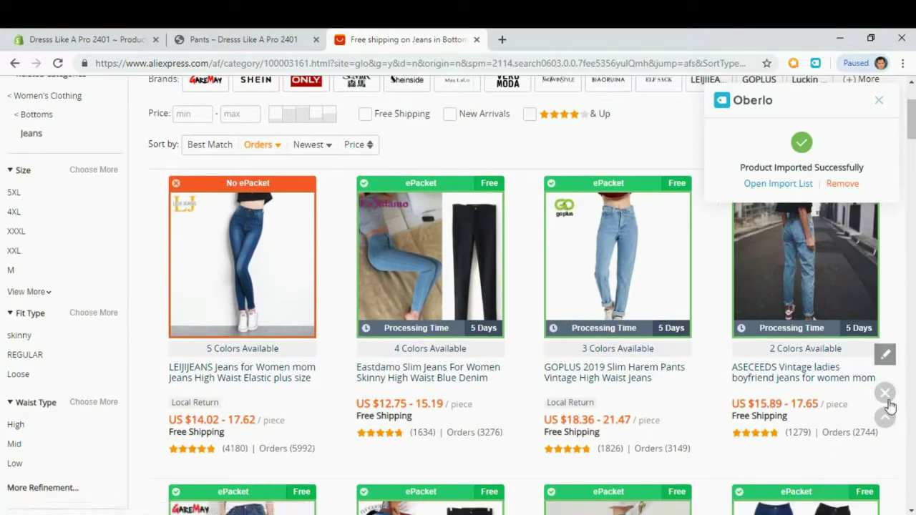
pyautogui.scroll(-2, 878, 394)
pyautogui.click(891, 270)
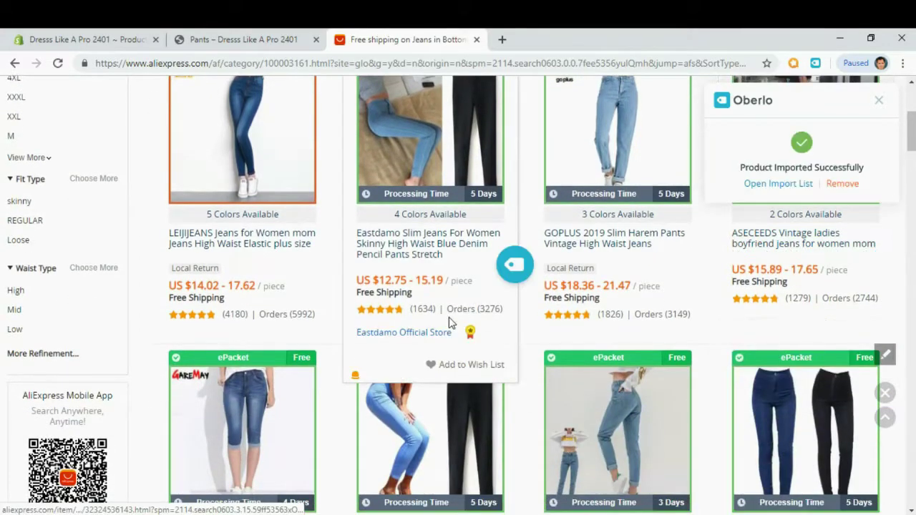
pyautogui.scroll(-2, 507, 243)
pyautogui.scroll(-1, 223, 358)
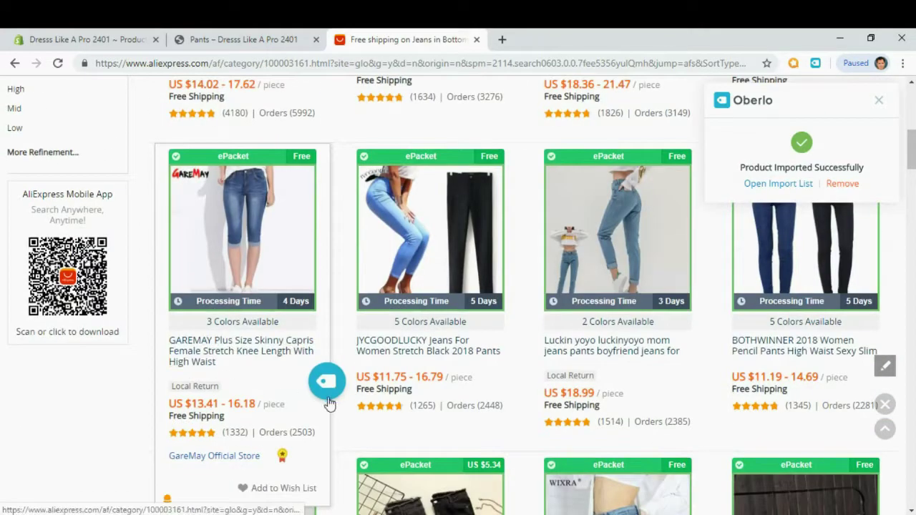
pyautogui.click(329, 383)
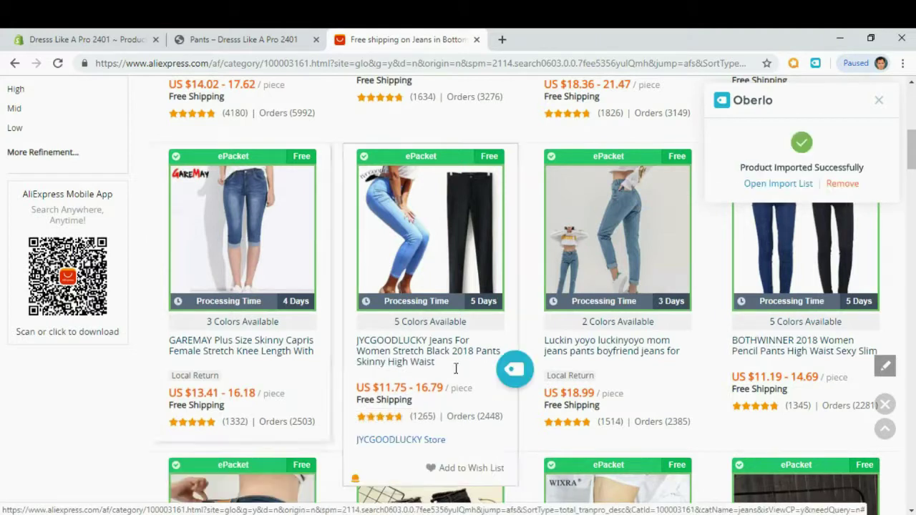
pyautogui.click(512, 377)
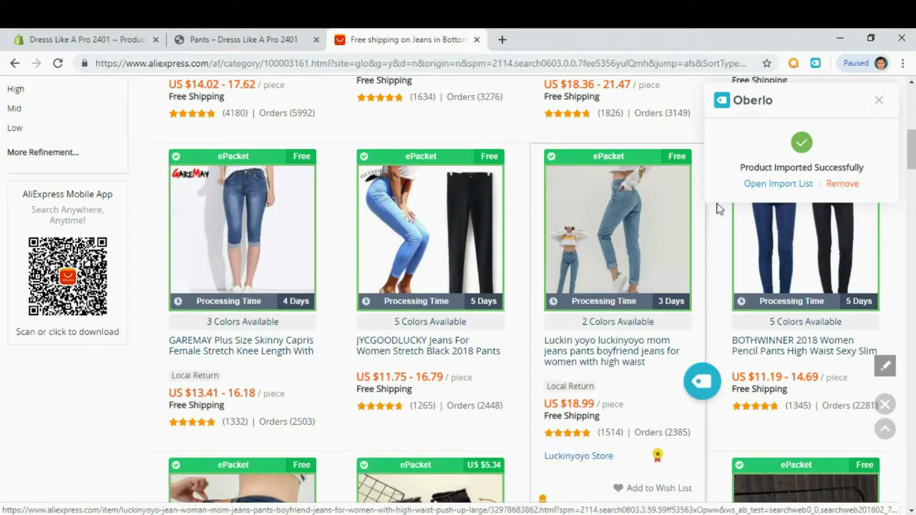
pyautogui.click(771, 185)
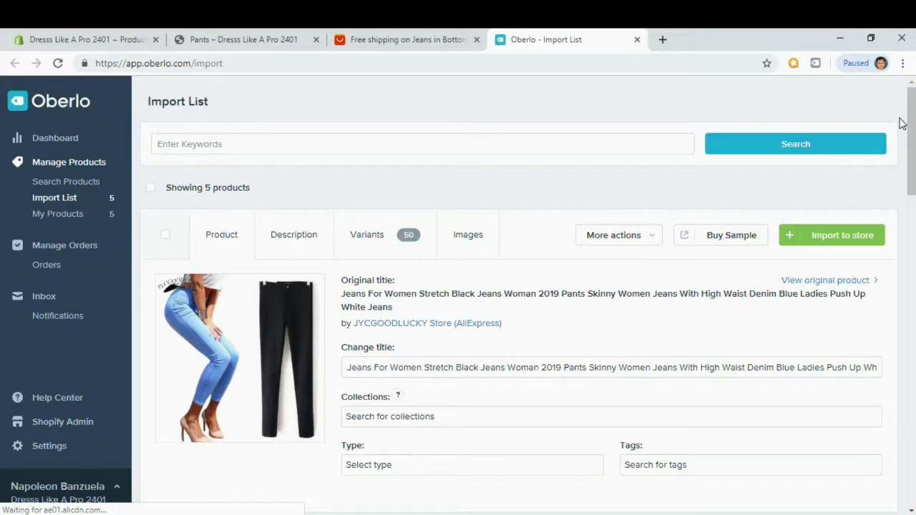
# Cut the jeans title after '2019', assign it to Jeans, then go to the storefront Pants tab.
pyautogui.moveTo(910, 115)
pyautogui.mouseDown()
pyautogui.moveTo(910, 387)
pyautogui.moveTo(895, 352)
pyautogui.moveTo(905, 106)
pyautogui.mouseUp()
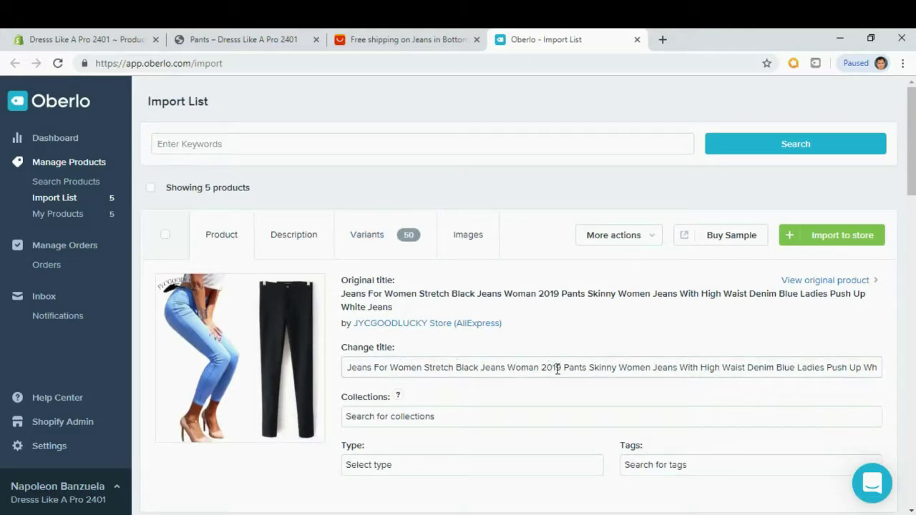
pyautogui.hotkey('shift', 'End')
pyautogui.press('BackSpace')
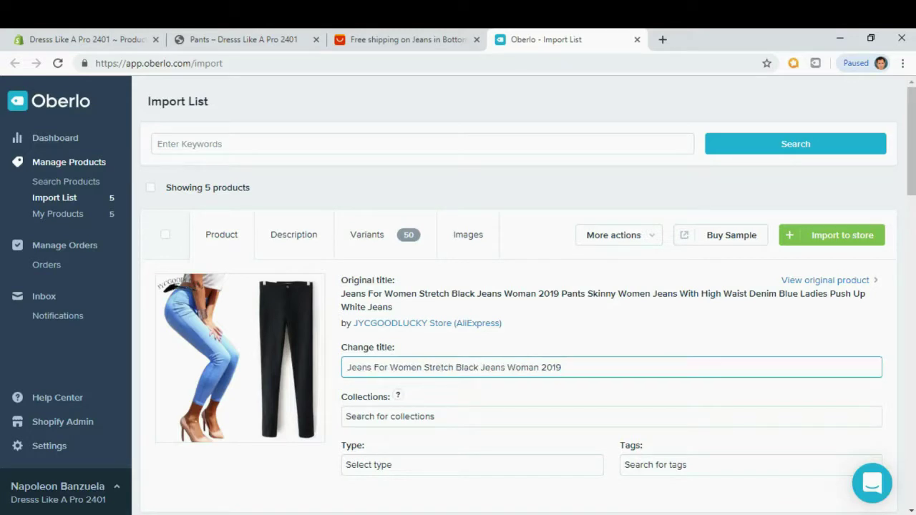
pyautogui.click(501, 419)
pyautogui.scroll(-1, 501, 421)
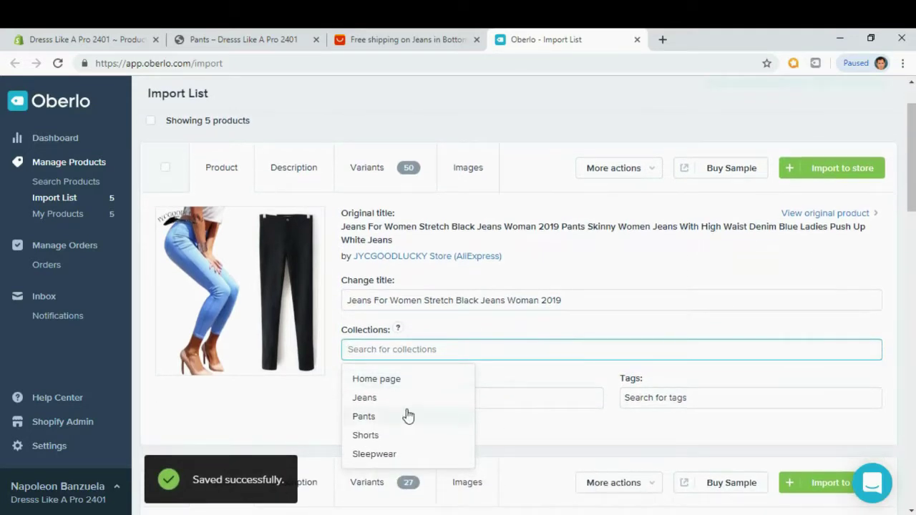
pyautogui.click(365, 398)
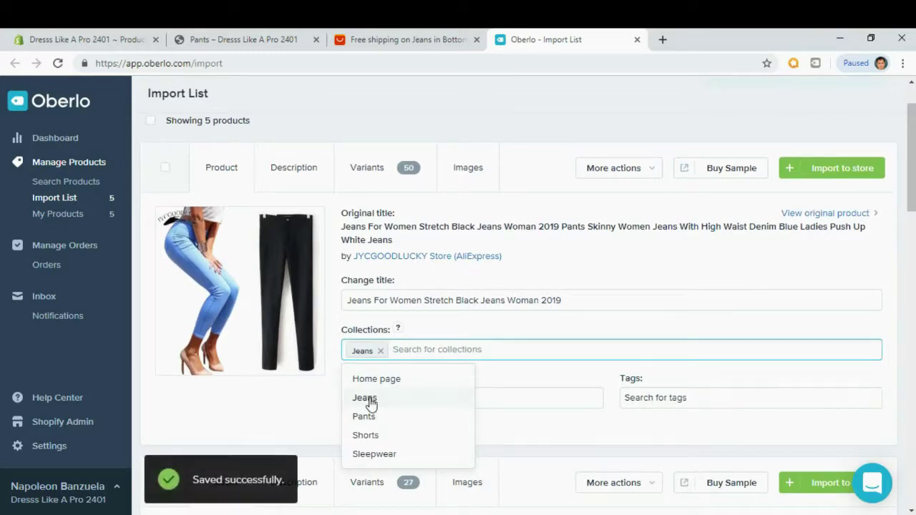
pyautogui.click(480, 322)
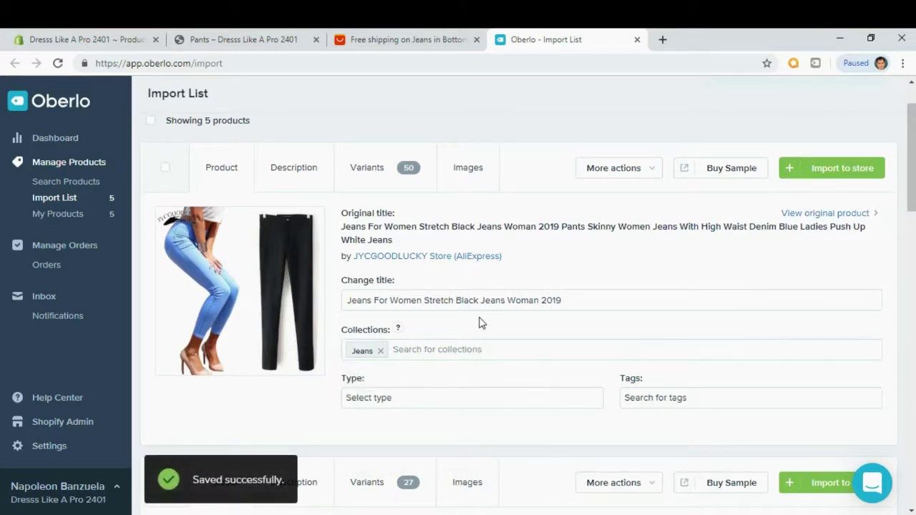
pyautogui.click(312, 181)
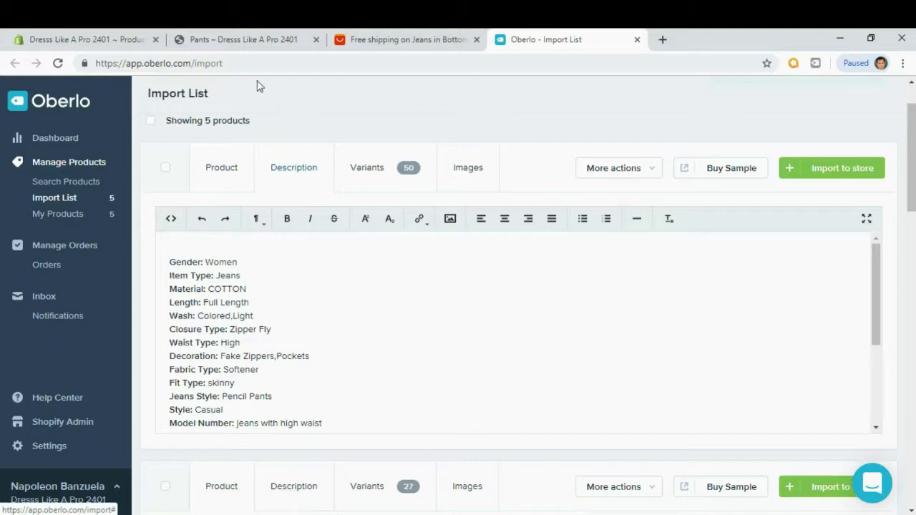
pyautogui.click(250, 44)
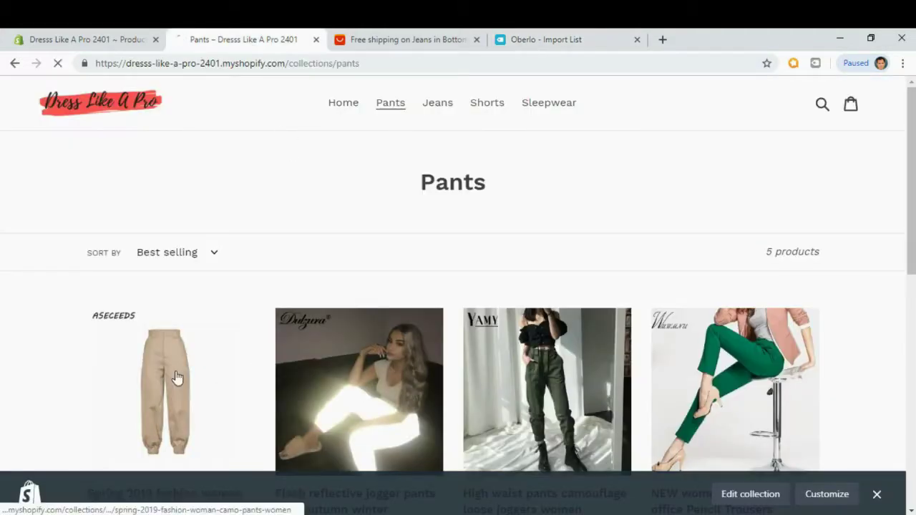
# Copy the Lorem Ipsum description from the Spring 2019 camo pants product page.
pyautogui.click(176, 378)
pyautogui.scroll(-3, 645, 269)
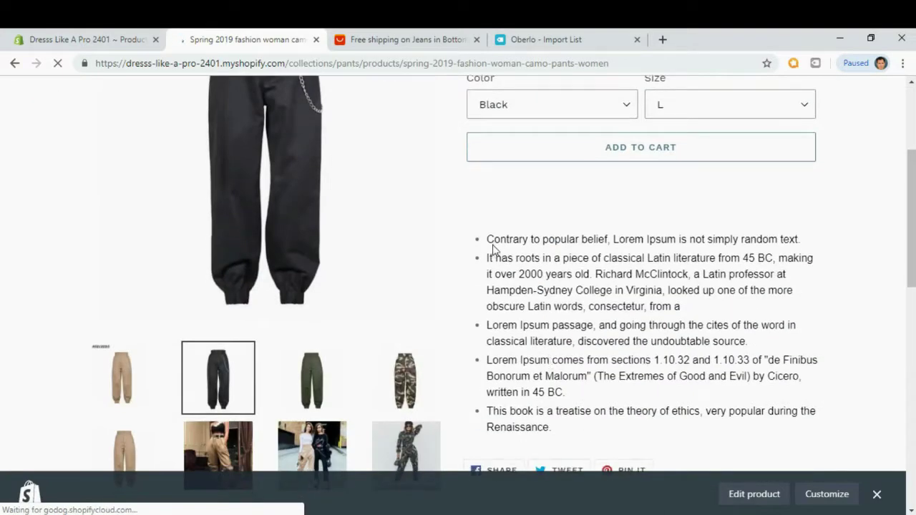
pyautogui.moveTo(557, 460); pyautogui.dragTo(485, 270)
pyautogui.hotkey('ctrl', 'c')
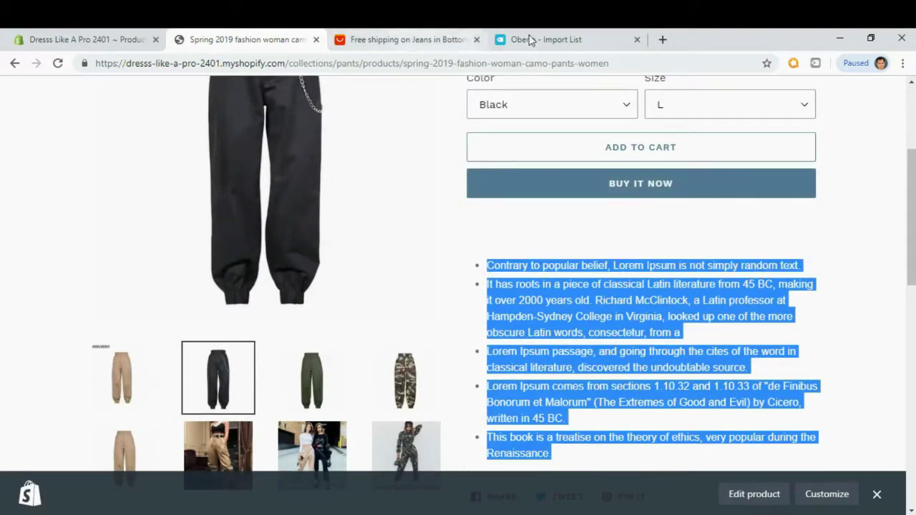
# Replace the black stretch jeans' spec description with the copied Lorem Ipsum bullets.
pyautogui.click(531, 40)
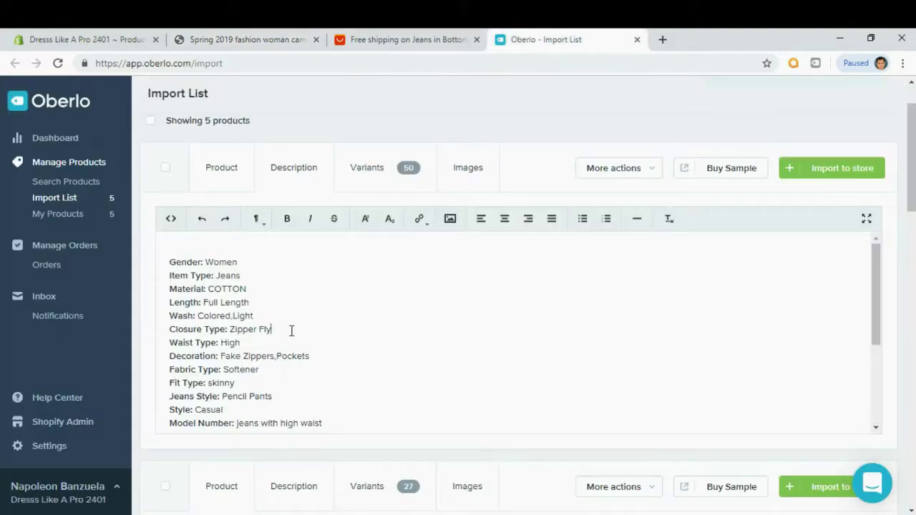
pyautogui.hotkey('ctrl', 'a')
pyautogui.press('BackSpace')
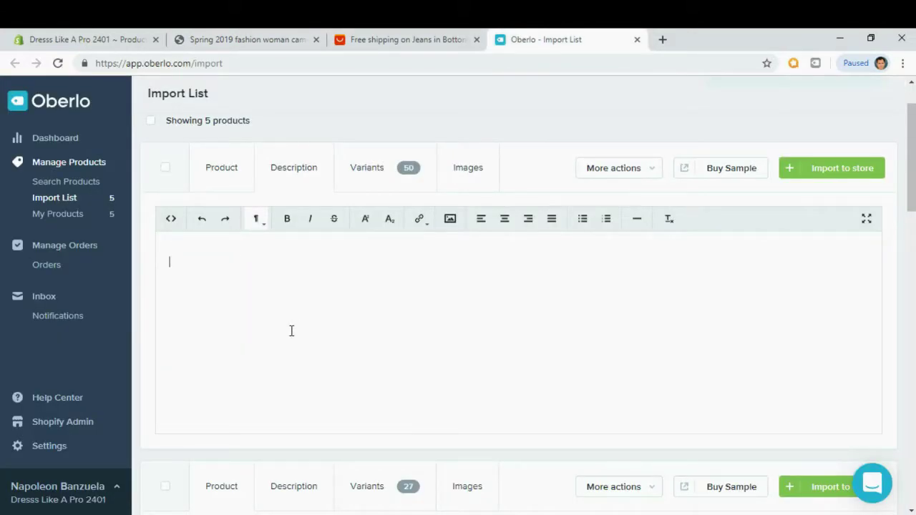
pyautogui.hotkey('ctrl', 'v')
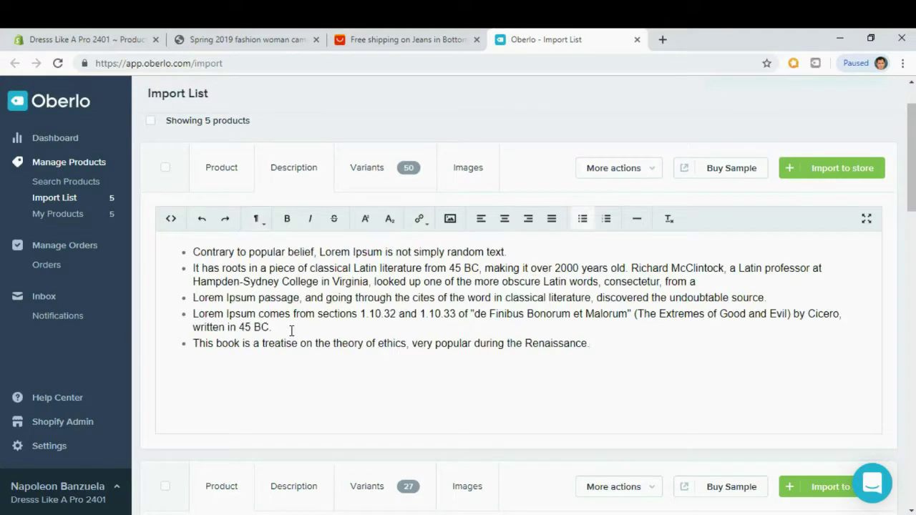
# Review the variants and images, then import the black stretch jeans into the store.
pyautogui.click(378, 176)
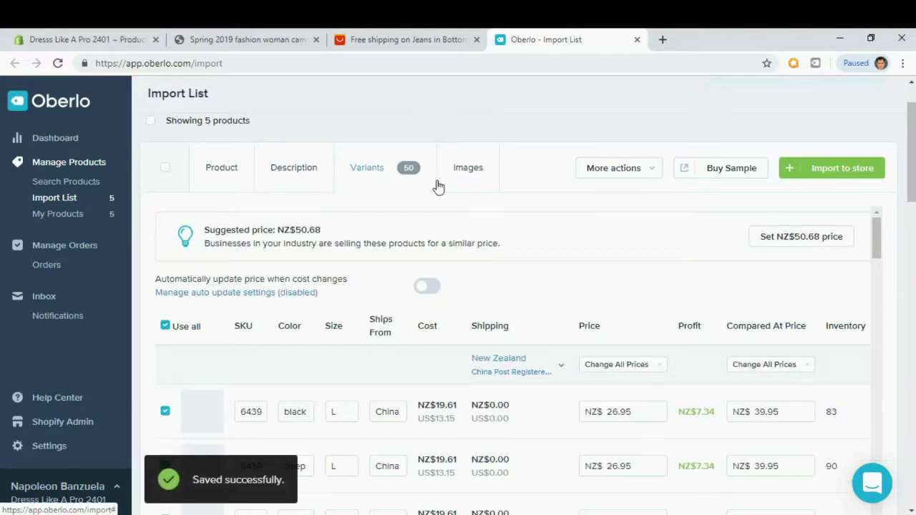
pyautogui.click(469, 181)
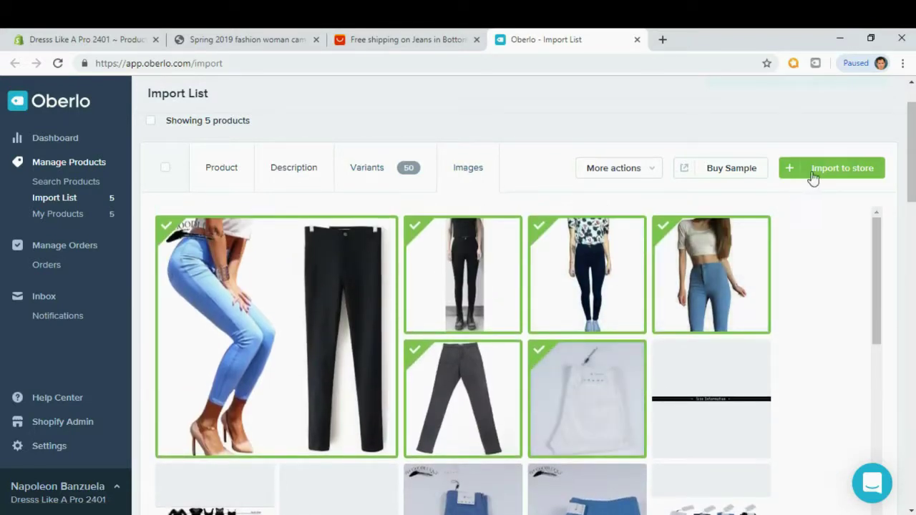
pyautogui.click(840, 178)
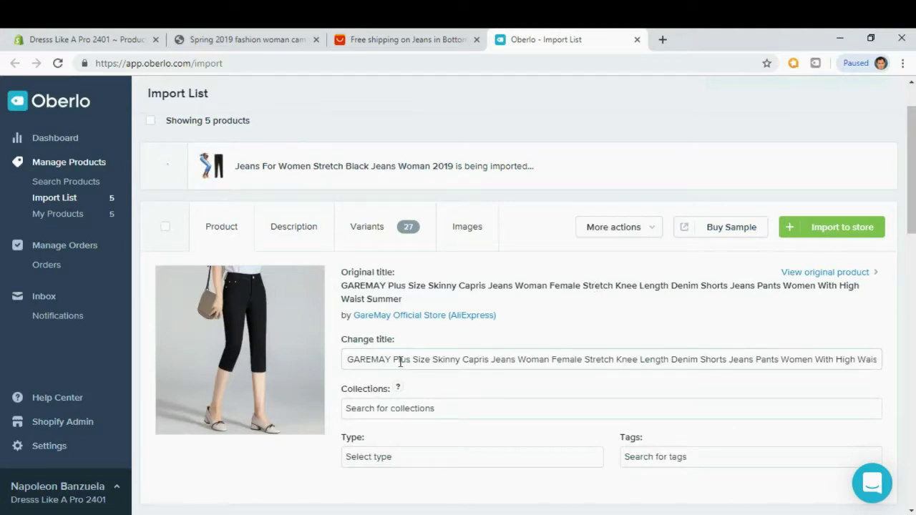
# Shorten the title to 'Plus Size Skinny Capris Jeans Woman Female Stretch' and add it to the Jeans collection.
pyautogui.moveTo(392, 359); pyautogui.dragTo(342, 370)
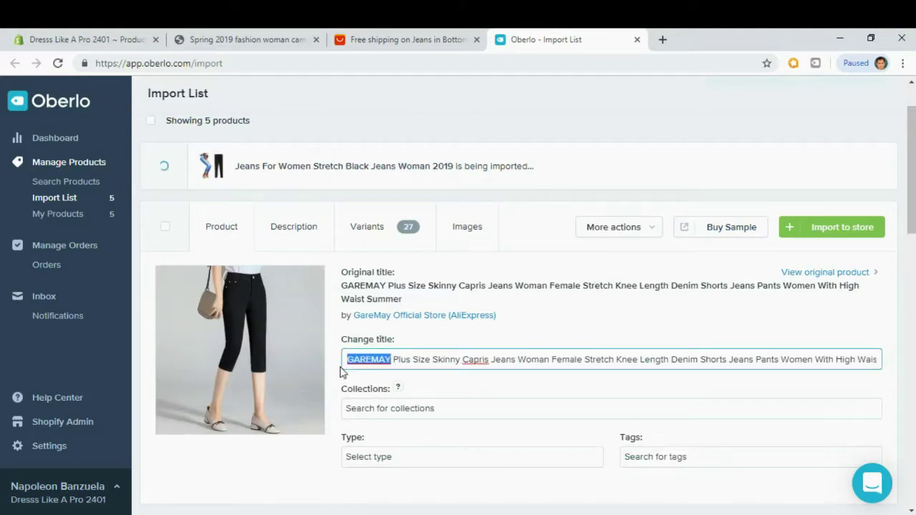
pyautogui.press('BackSpace')
pyautogui.press('Delete')
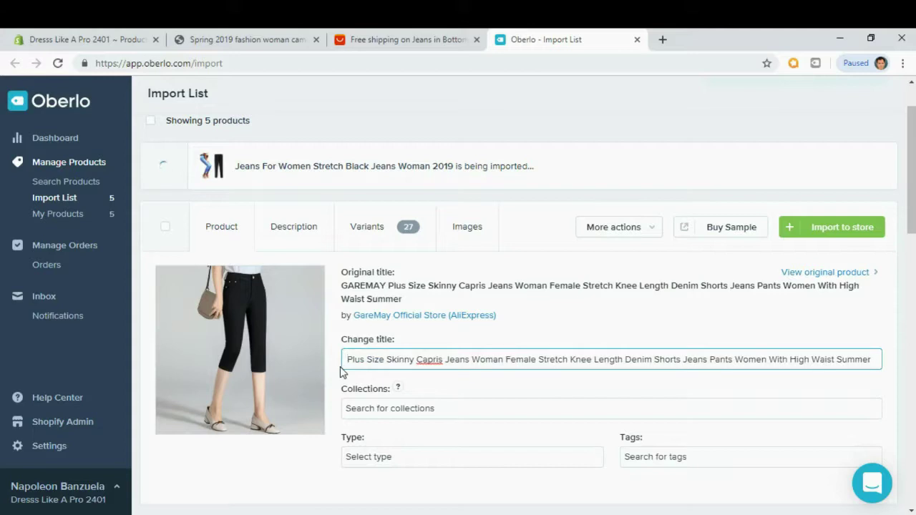
pyautogui.moveTo(568, 360); pyautogui.dragTo(873, 360)
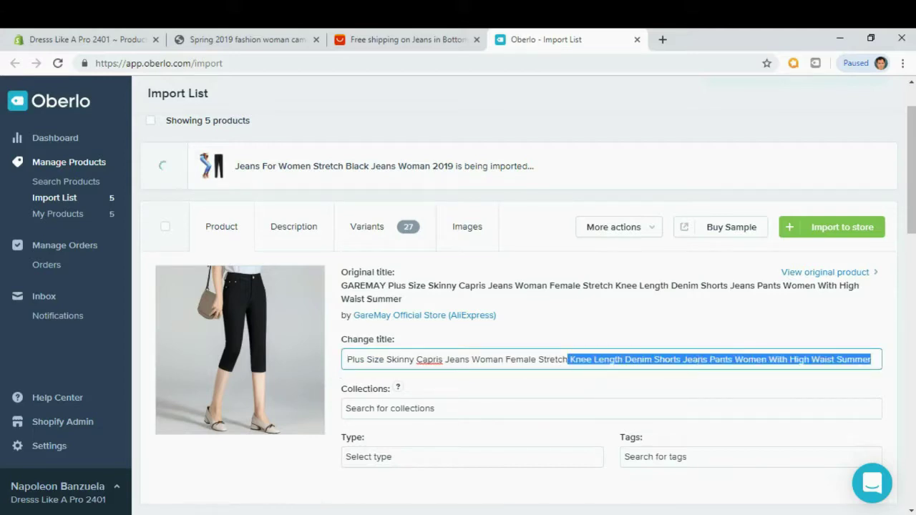
pyautogui.press('BackSpace')
pyautogui.click(401, 409)
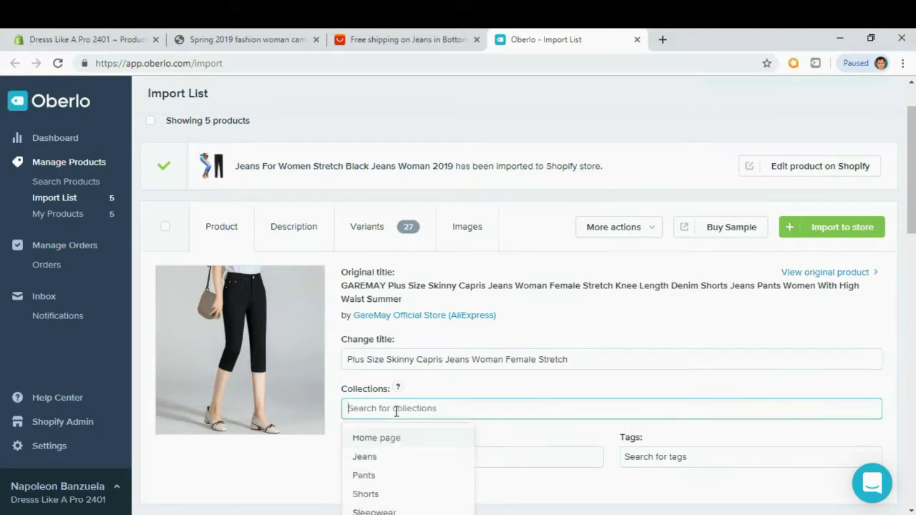
pyautogui.click(373, 458)
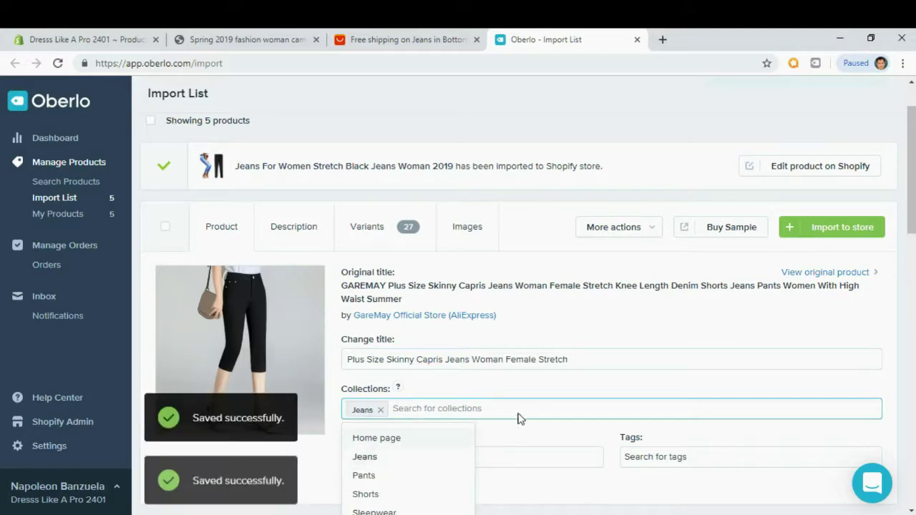
# Replace the capris' spec description with the pasted Lorem Ipsum bullets.
pyautogui.click(312, 244)
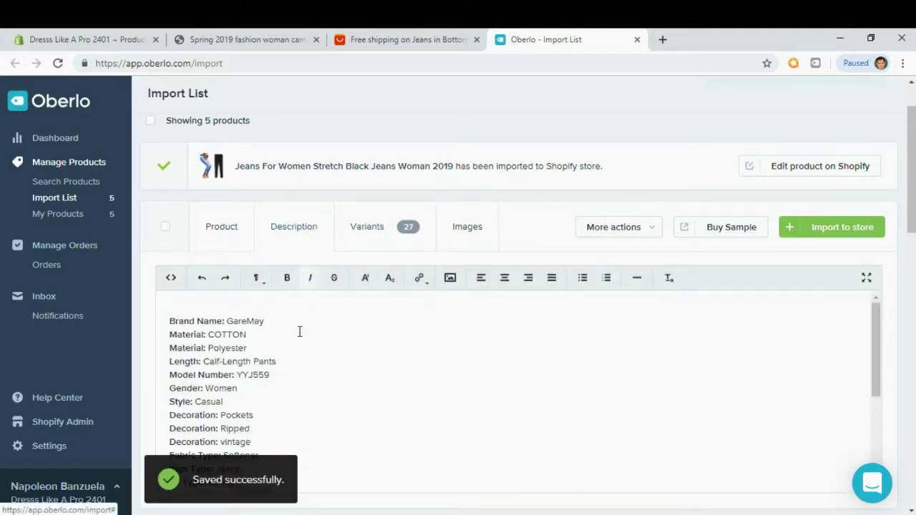
pyautogui.click(276, 360)
pyautogui.scroll(-1, 277, 360)
pyautogui.hotkey('ctrl', 'a')
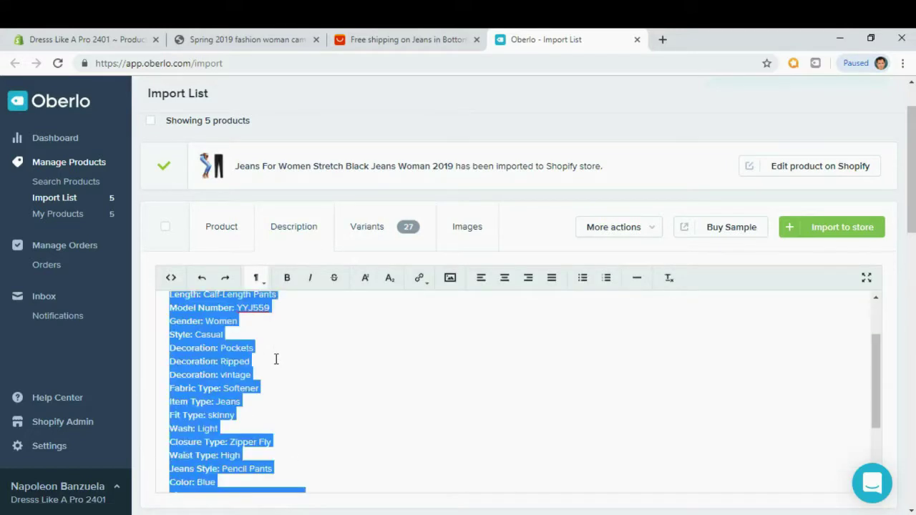
pyautogui.press('BackSpace')
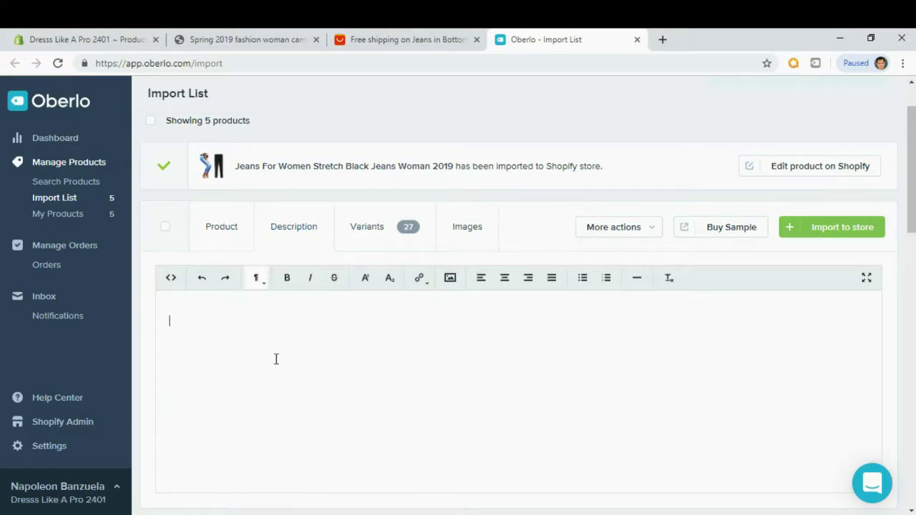
pyautogui.hotkey('ctrl', 'v')
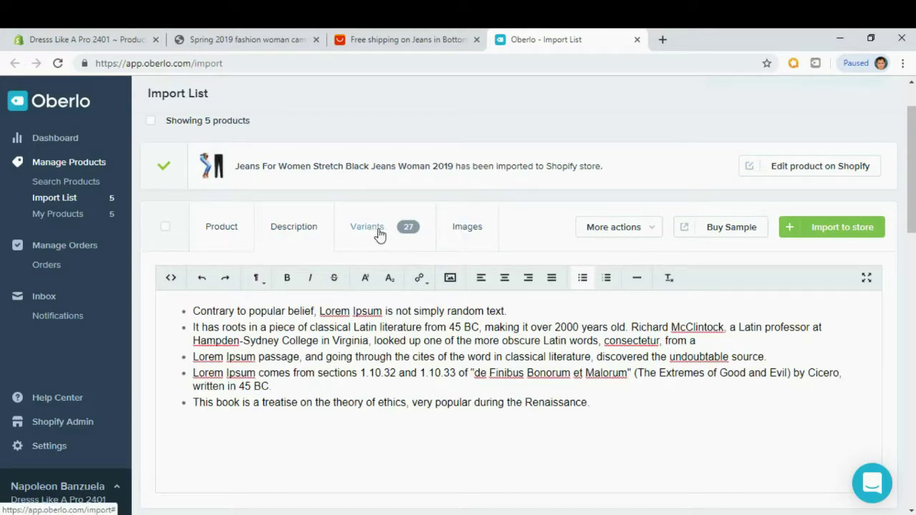
pyautogui.click(466, 228)
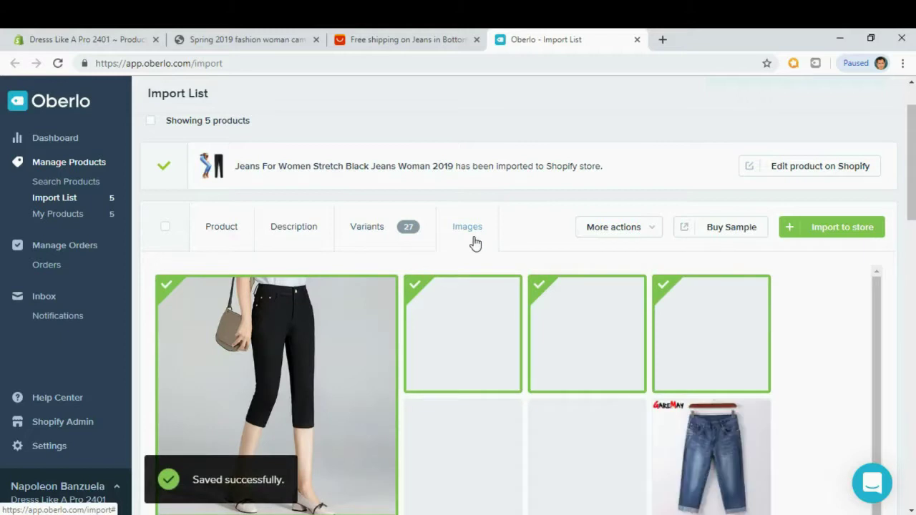
# Import the capri jeans into the store.
pyautogui.click(851, 237)
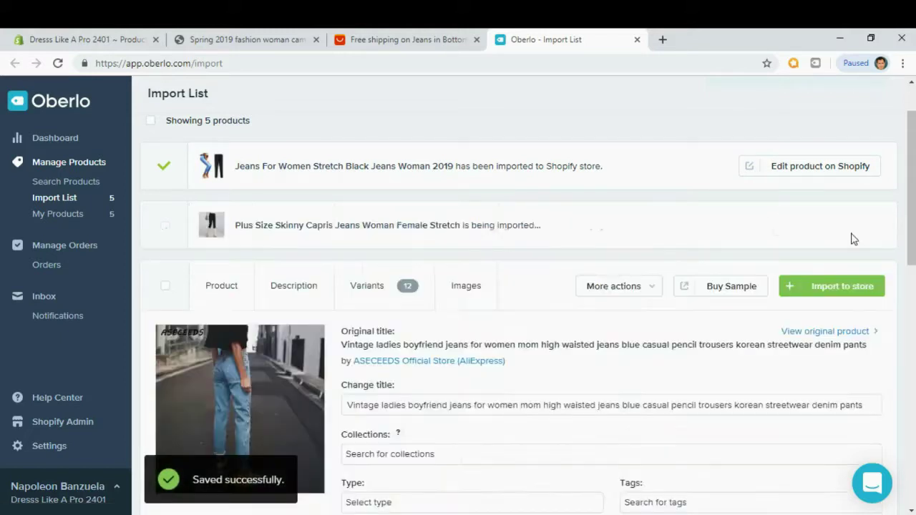
pyautogui.scroll(-1, 431, 288)
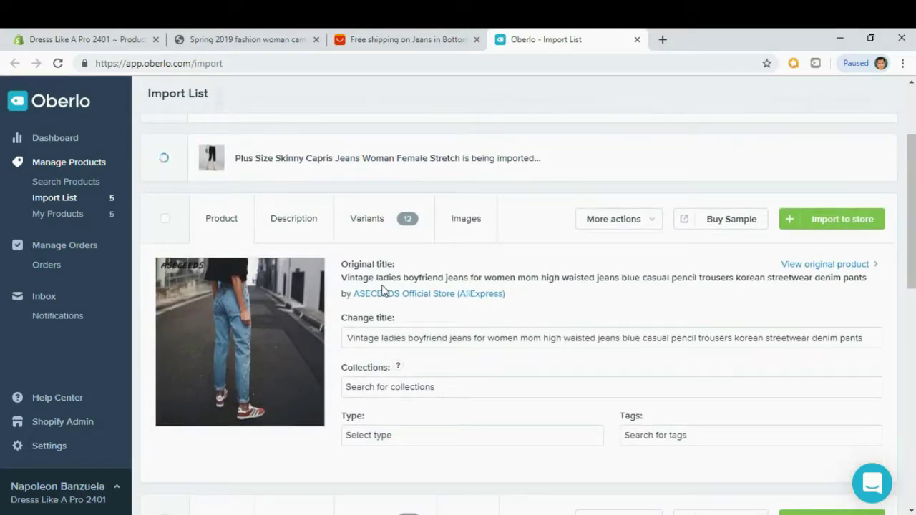
pyautogui.scroll(-1, 424, 339)
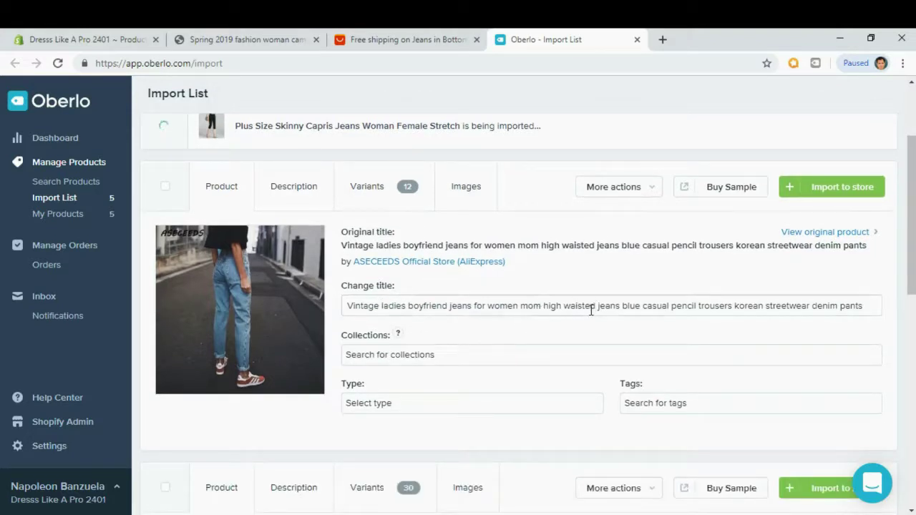
# Trim the boyfriend jeans title to end at 'high waisted jeans' and add it to Jeans.
pyautogui.moveTo(619, 306); pyautogui.dragTo(864, 306)
pyautogui.press('BackSpace')
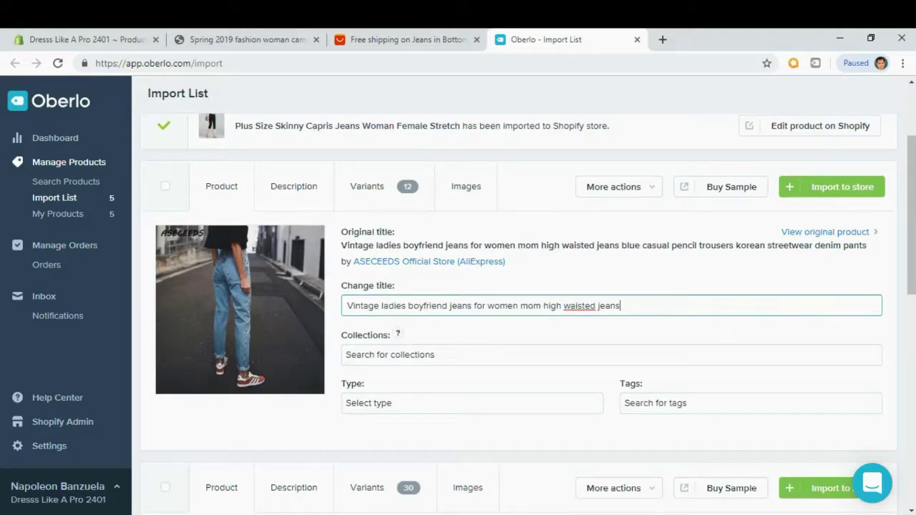
pyautogui.click(377, 354)
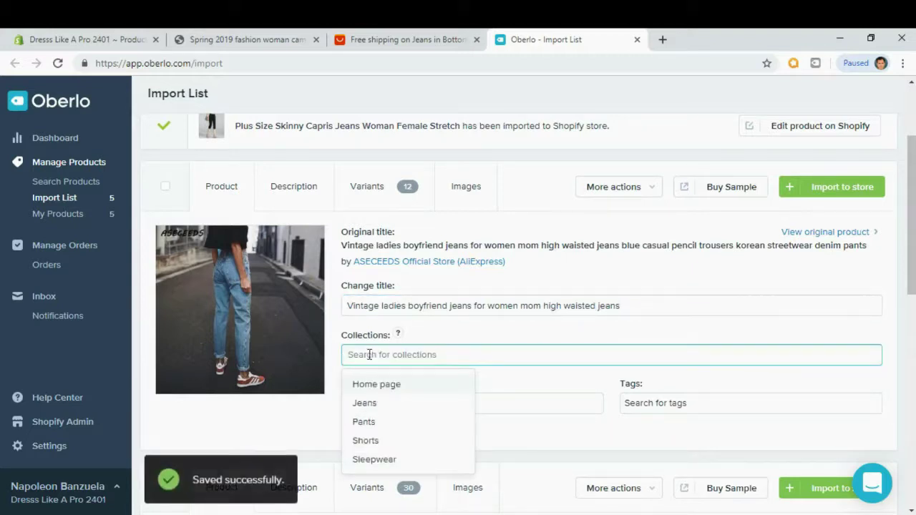
pyautogui.click(364, 405)
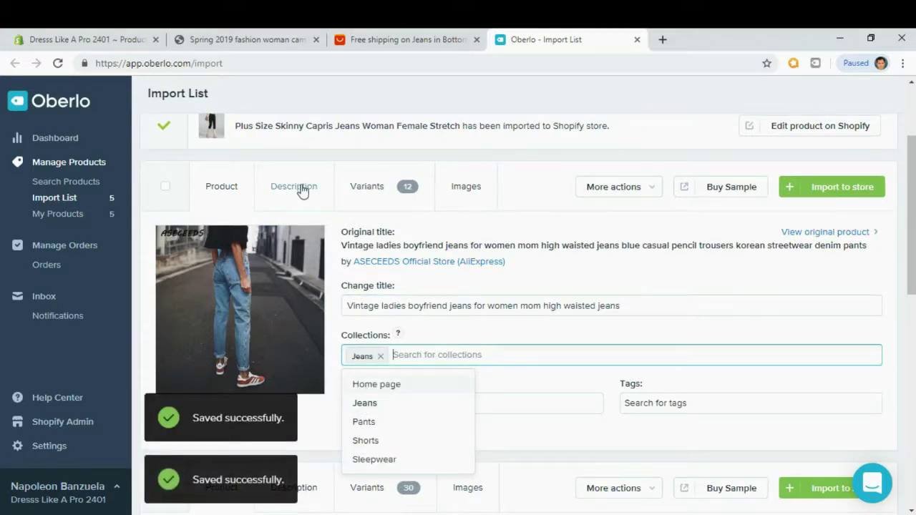
pyautogui.click(508, 335)
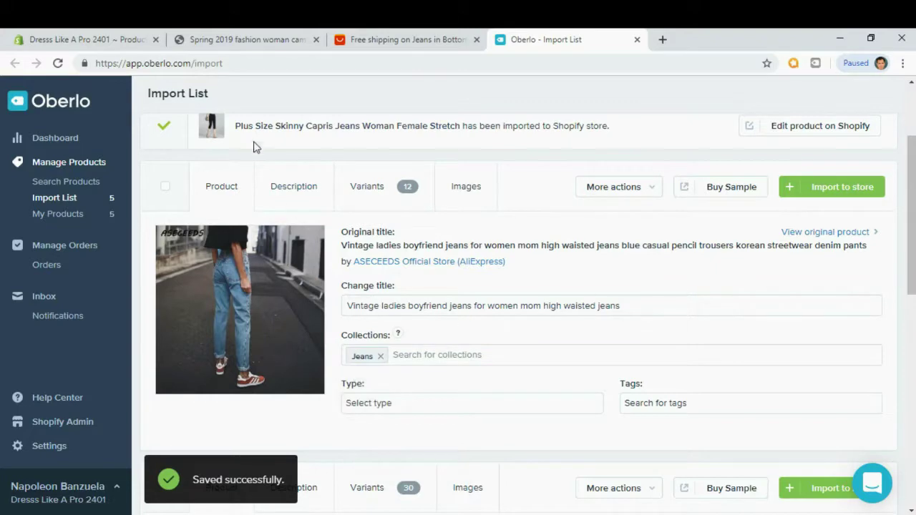
# Replace the boyfriend jeans' spec description with the pasted Lorem Ipsum bullets.
pyautogui.click(282, 185)
pyautogui.click(274, 350)
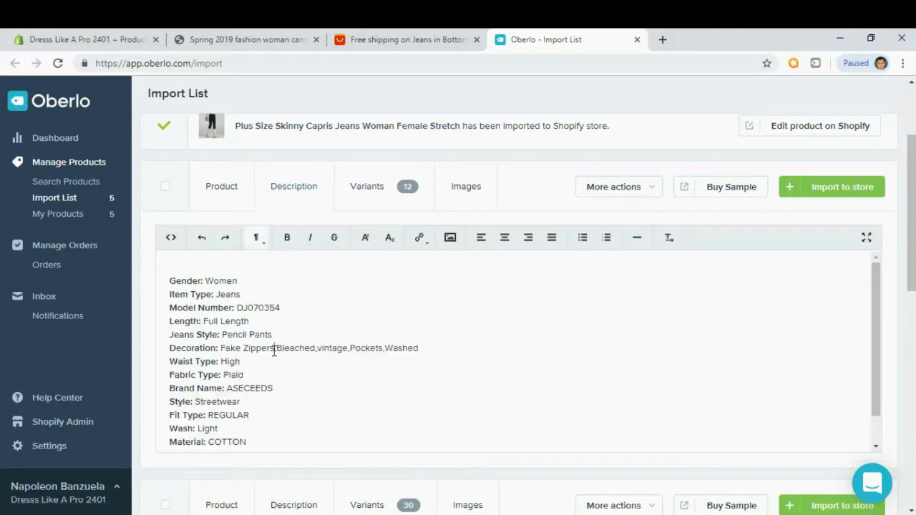
pyautogui.hotkey('ctrl', 'a')
pyautogui.press('Delete')
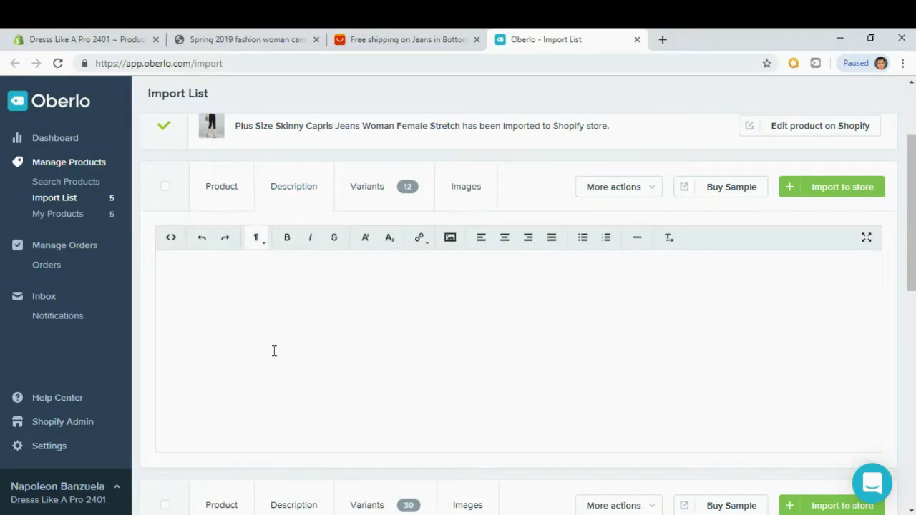
pyautogui.write('Contrary to popular belief, Lorem Ipsum is not simply random text. It has roots in a piece of classical Latin literature from 45 BC, making it over 2000 years old. Richard McClintock, a Latin professor at Hampden-Sydney College in Virginia, looked up one of the more obscure Latin words, consectetur, from a Lorem Ipsum passage, and going through the cites of the word in classical literature, discovered the undoubtable source. Lorem Ipsum comes from sections 1.10.32 and 1.10.33 of "de Finibus Bonorum et Malorum" (The Extremes of Good and Evil) by Cicero, written in 45 BC. This book is a treatise on the theory of ethics, very popular during the Renaissance.')
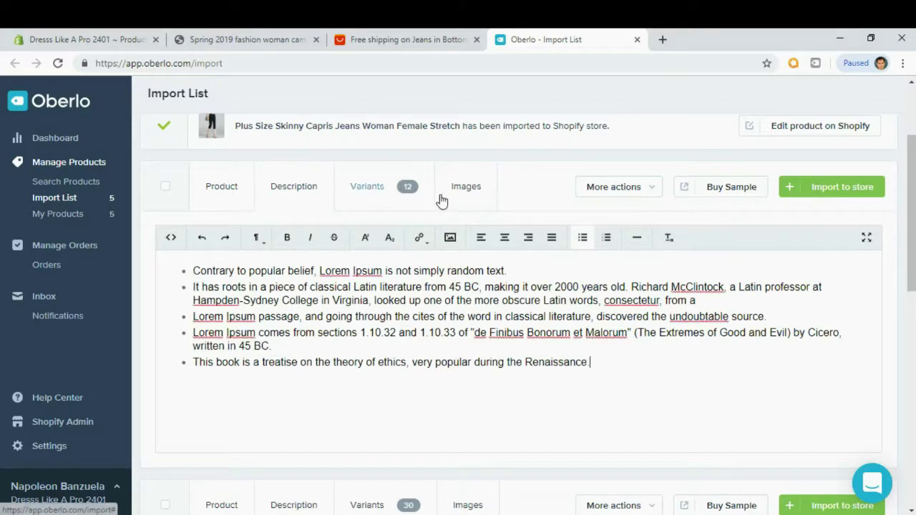
pyautogui.click(466, 195)
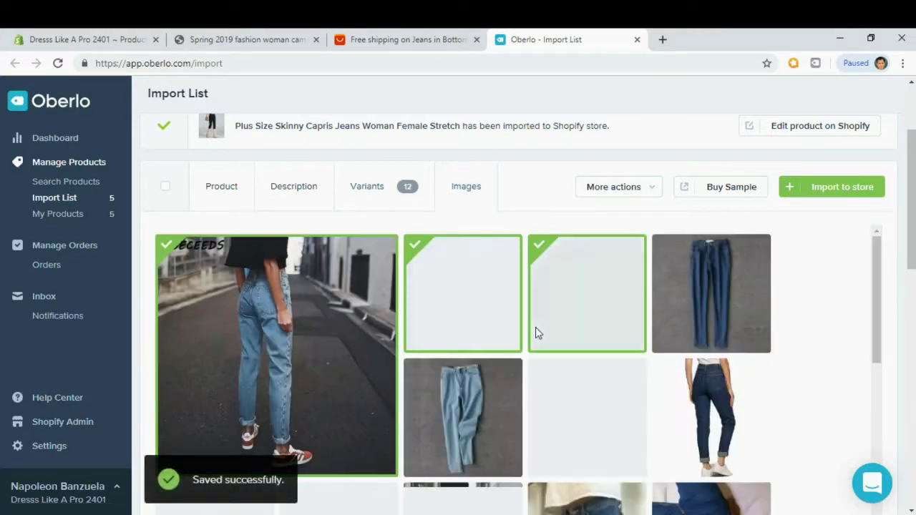
# Select two more jeans photos and import the boyfriend jeans to the store.
pyautogui.click(716, 415)
pyautogui.click(590, 415)
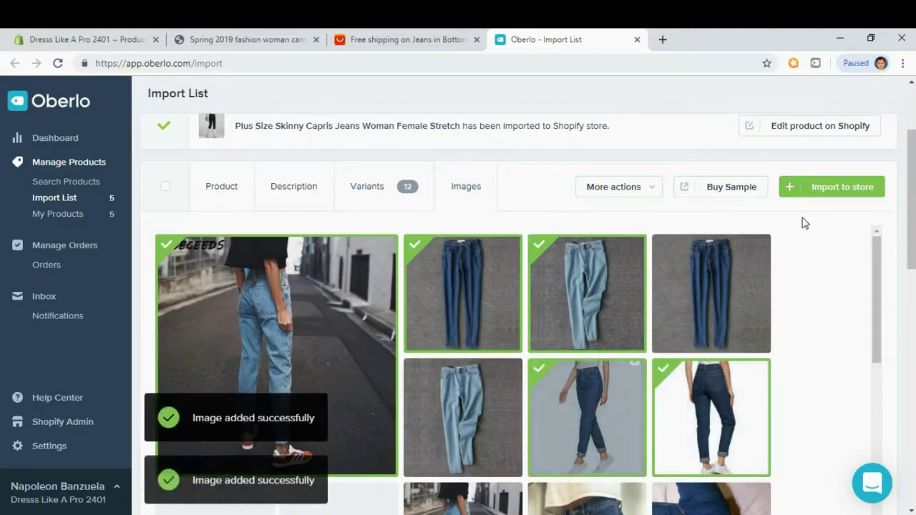
pyautogui.click(844, 188)
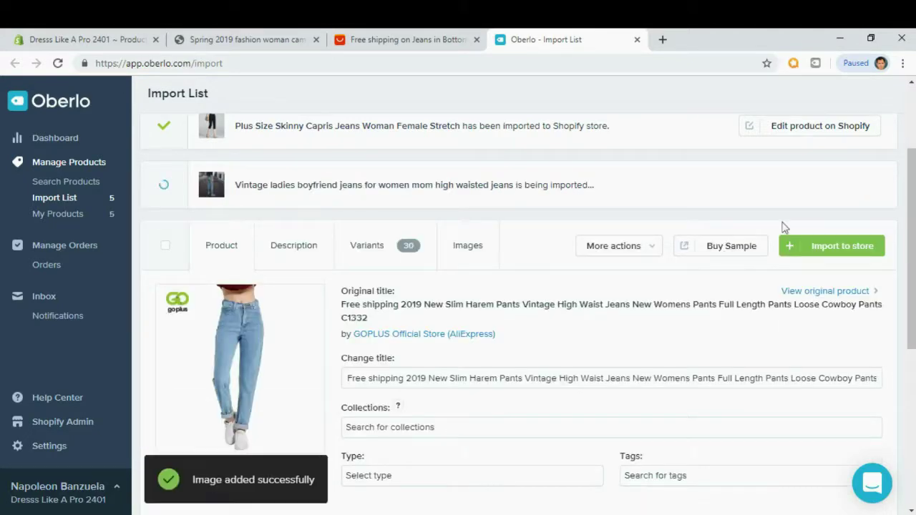
# Retitle the Harem pants 'New Slim Harem Pants Vintage High Waist Jeans' and add them to Jeans.
pyautogui.scroll(-3, 731, 271)
pyautogui.scroll(2, 731, 271)
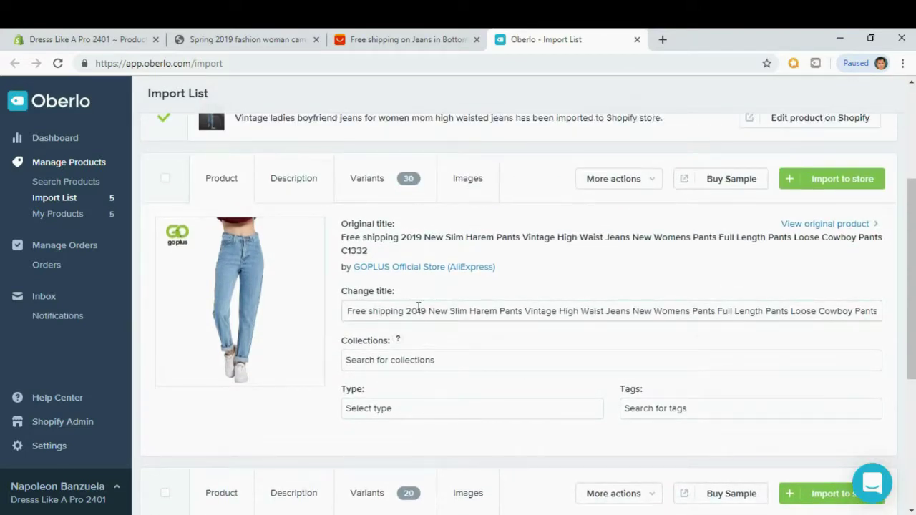
pyautogui.moveTo(429, 312); pyautogui.dragTo(307, 327)
pyautogui.press('BackSpace')
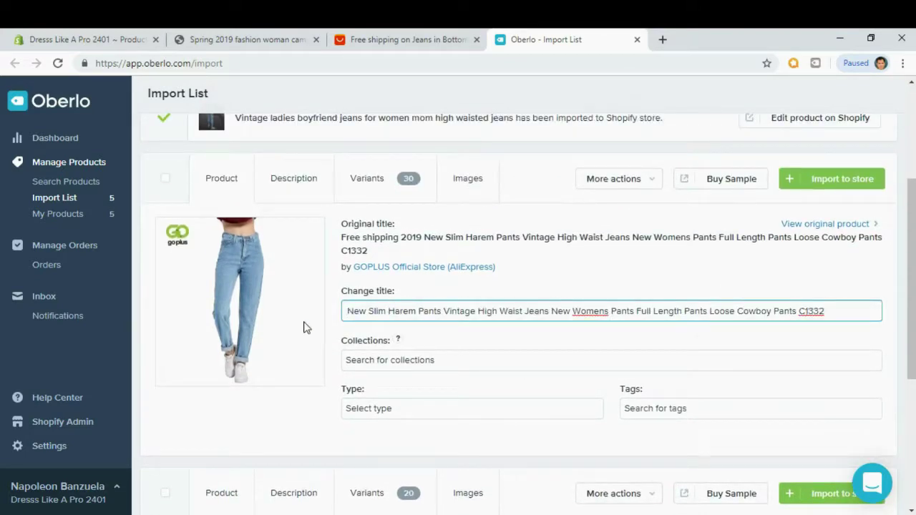
pyautogui.moveTo(549, 312); pyautogui.dragTo(827, 312)
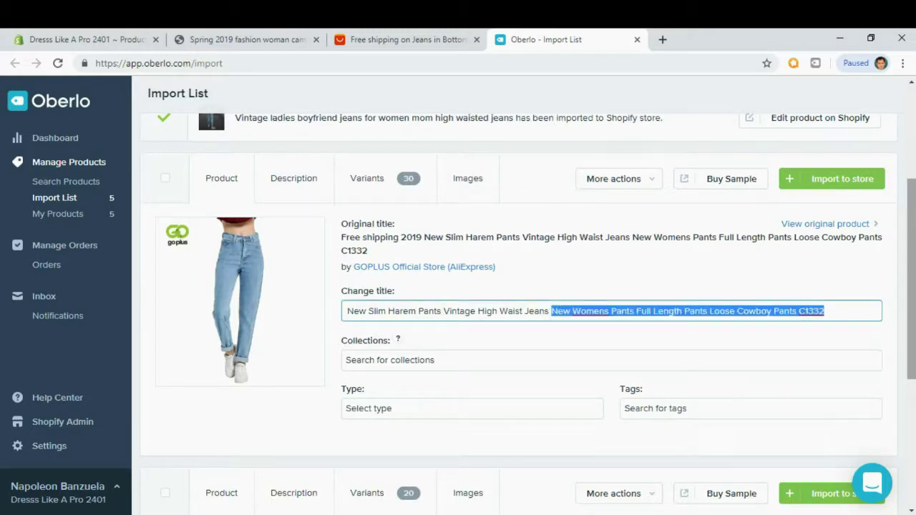
pyautogui.press('BackSpace')
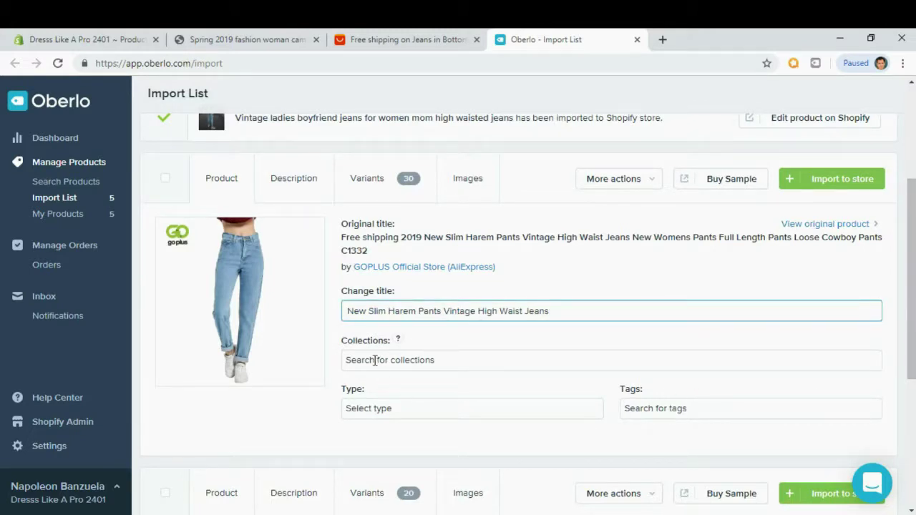
pyautogui.click(375, 359)
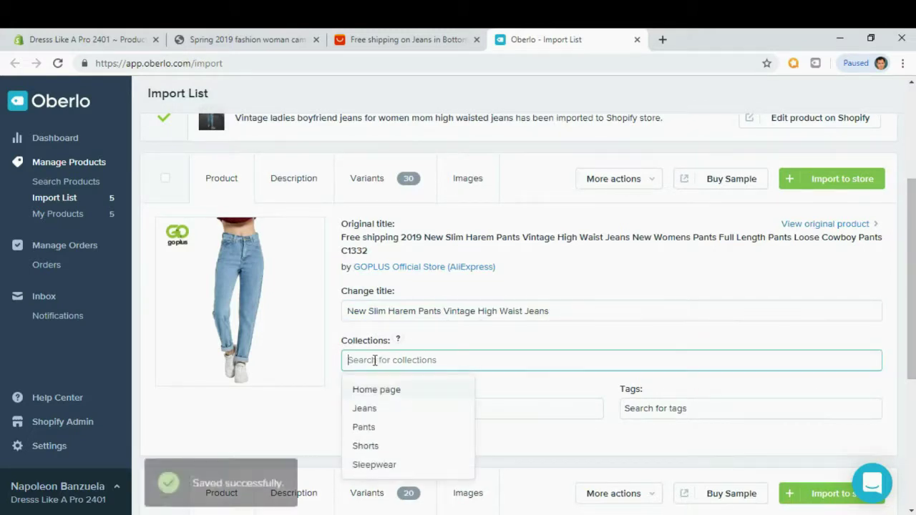
pyautogui.click(367, 409)
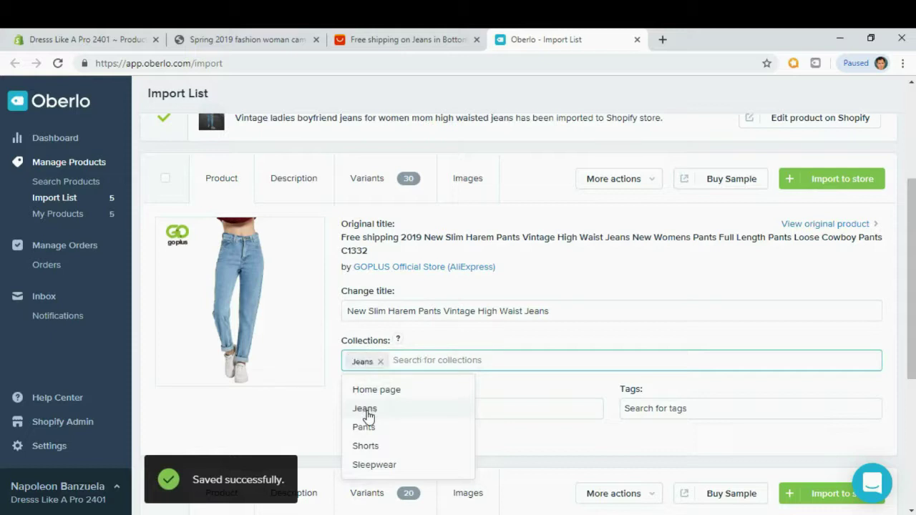
pyautogui.click(503, 338)
# Replace the Harem pants' spec description with the pasted Lorem Ipsum bullet list.
pyautogui.click(280, 185)
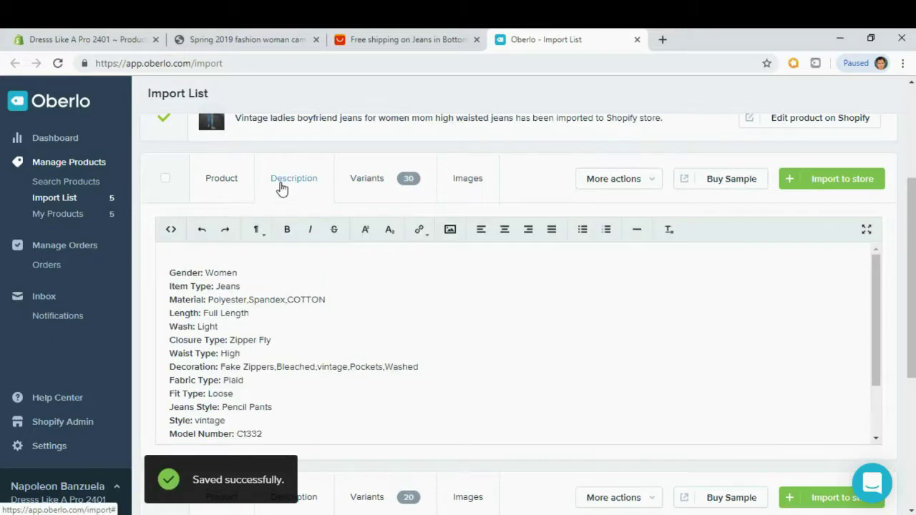
pyautogui.click(266, 316)
pyautogui.hotkey('ctrl', 'a')
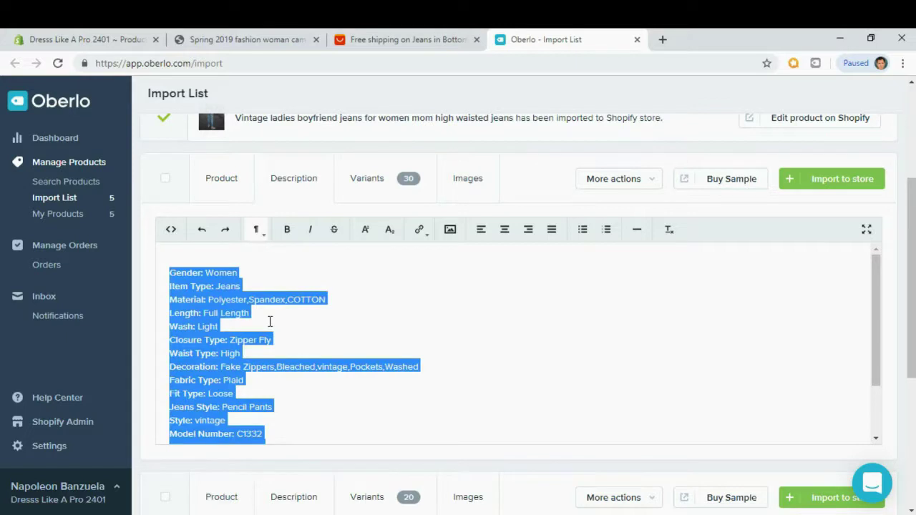
pyautogui.press('Delete')
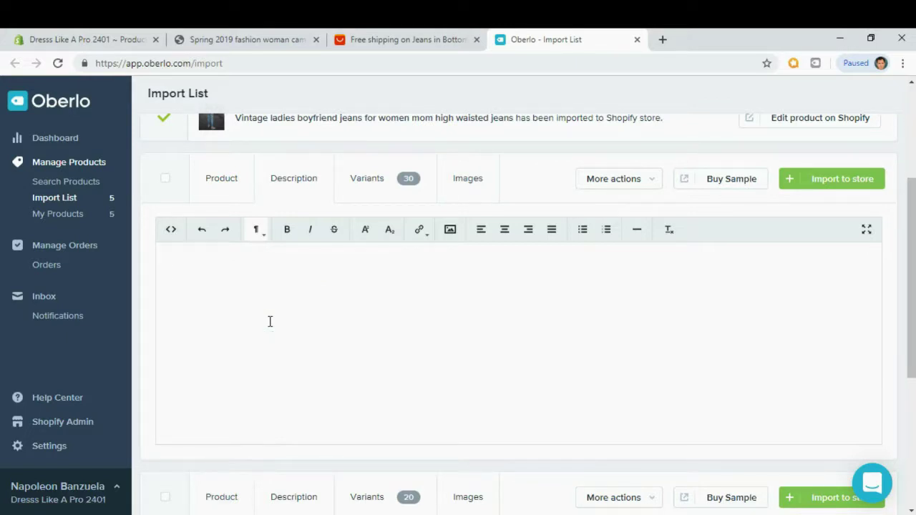
pyautogui.write('Contrary to popular belief, Lorem Ipsum is not simply random text. It has roots in a piece of classical Latin literature from 45 BC, making it over 2000 years old. Richard McClintock, a Latin professor at Hampden-Sydney College in Virginia, looked up one of the more obscure Latin words, consectetur, from a Lorem Ipsum passage, and going through the cites of the word in classical literature, discovered the undoubtable source. Lorem Ipsum comes from sections 1.10.32 and 1.10.33 of "de Finibus Bonorum et Malorum" (The Extremes of Good and Evil) by Cicero, written in 45 BC. This book is a treatise on the theory of ethics, very popular during the Renaissance.')
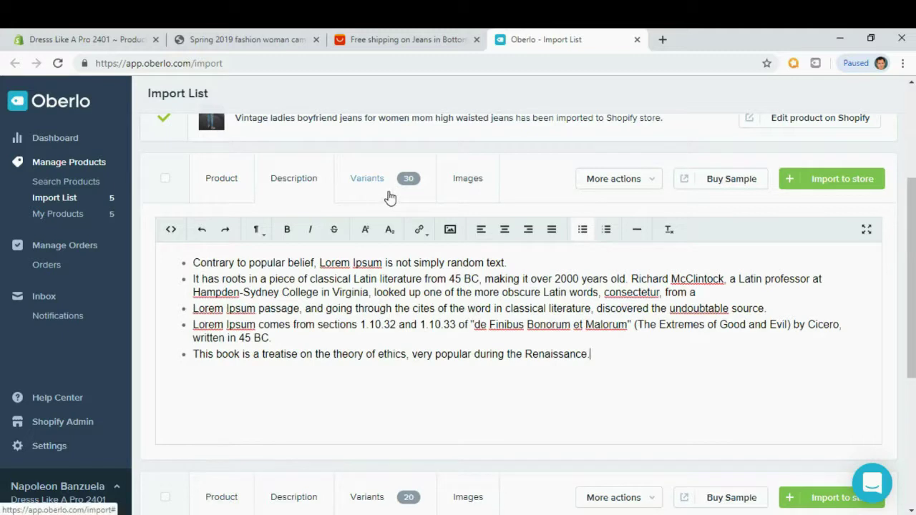
# Review the images and import the Harem pants into the store.
pyautogui.click(478, 188)
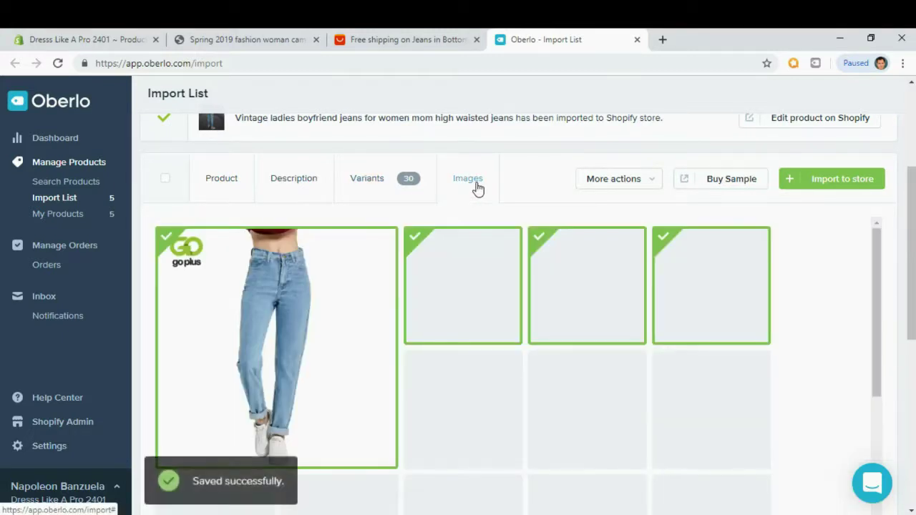
pyautogui.moveTo(874, 252)
pyautogui.mouseDown()
pyautogui.moveTo(899, 343)
pyautogui.moveTo(895, 411)
pyautogui.moveTo(864, 310)
pyautogui.moveTo(863, 263)
pyautogui.mouseUp()
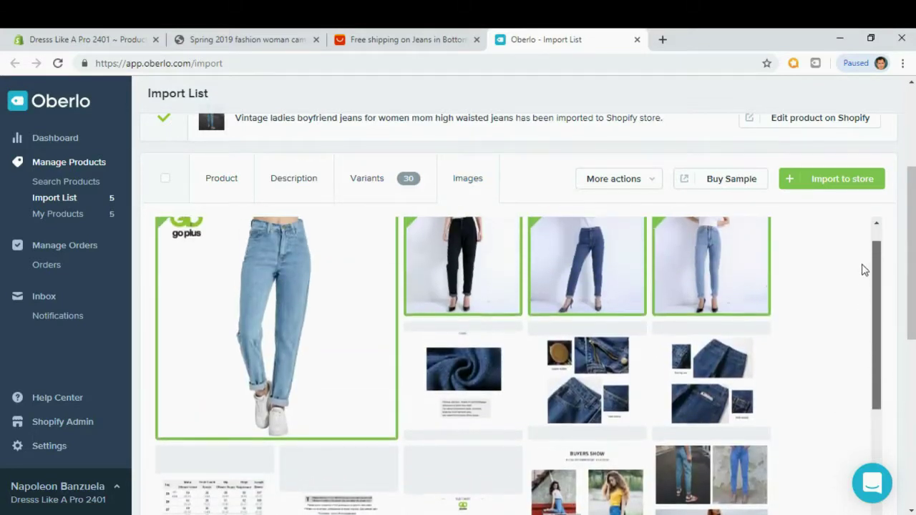
pyautogui.click(826, 187)
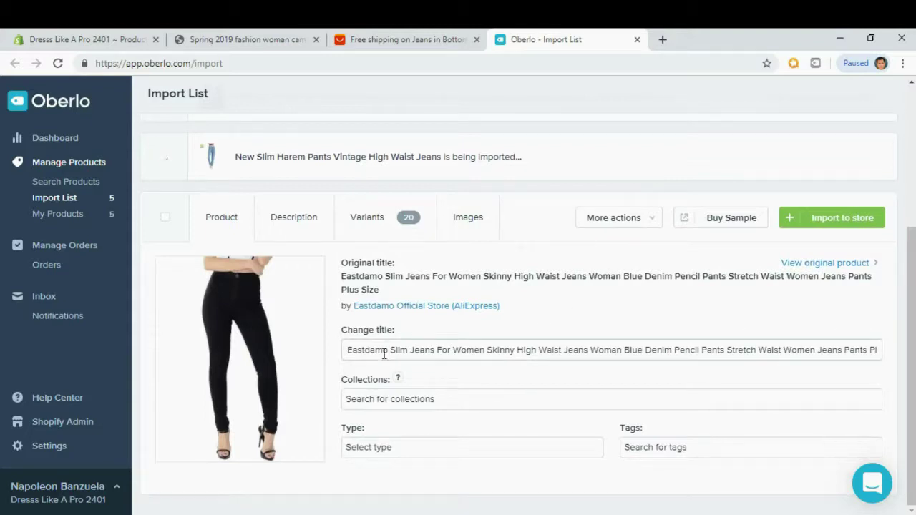
# Retitle the Eastdamo jeans 'Slim Jeans For Women Skinny High Waist Jeans' and add them to Jeans.
pyautogui.moveTo(392, 353); pyautogui.dragTo(312, 357)
pyautogui.press('BackSpace')
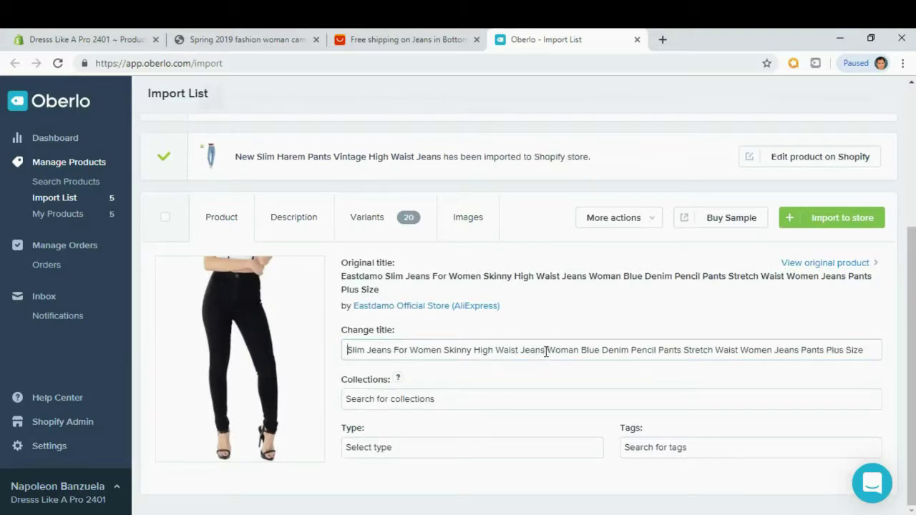
pyautogui.moveTo(545, 351); pyautogui.dragTo(864, 351)
pyautogui.press('BackSpace')
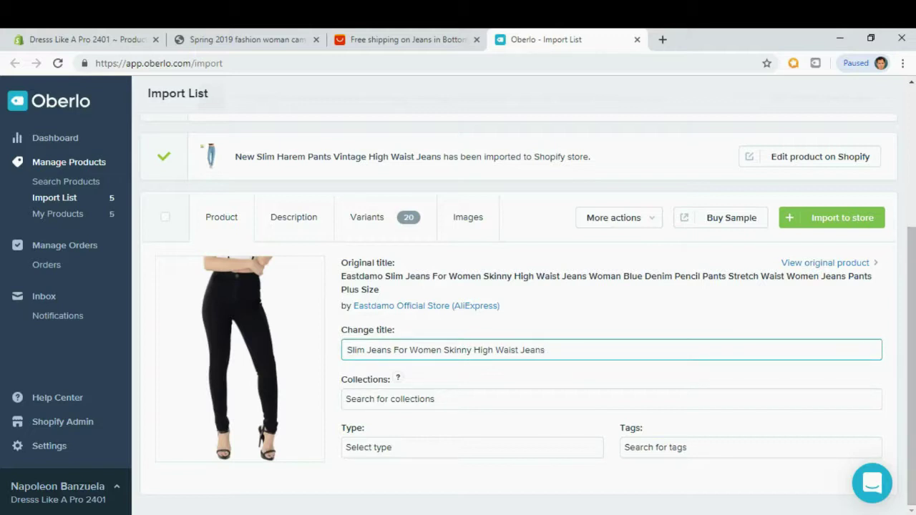
pyautogui.click(380, 397)
pyautogui.click(372, 448)
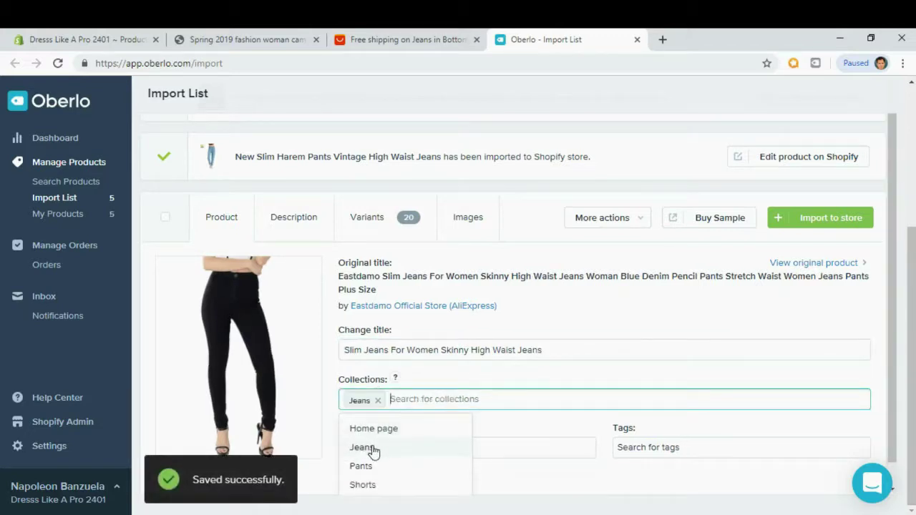
pyautogui.click(474, 377)
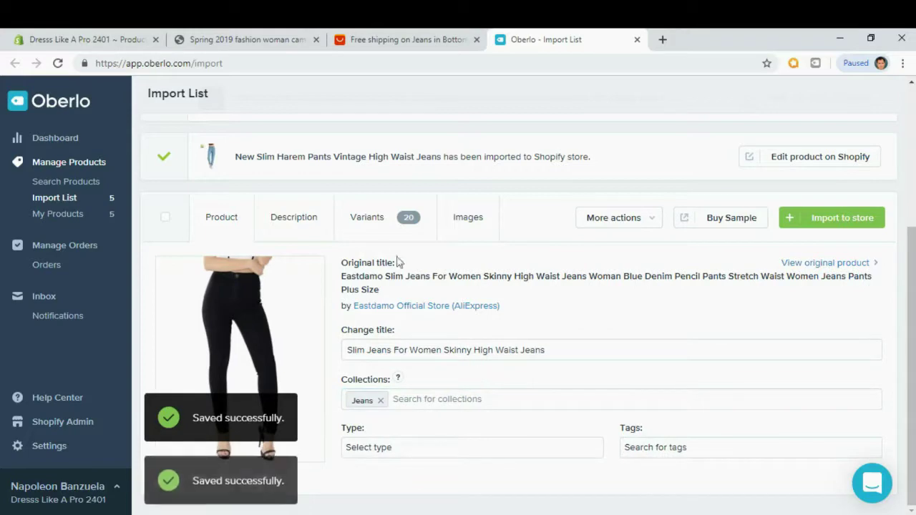
# Replace the slim jeans' spec description with the pasted Lorem Ipsum bullet list.
pyautogui.click(319, 221)
pyautogui.scroll(-3, 317, 365)
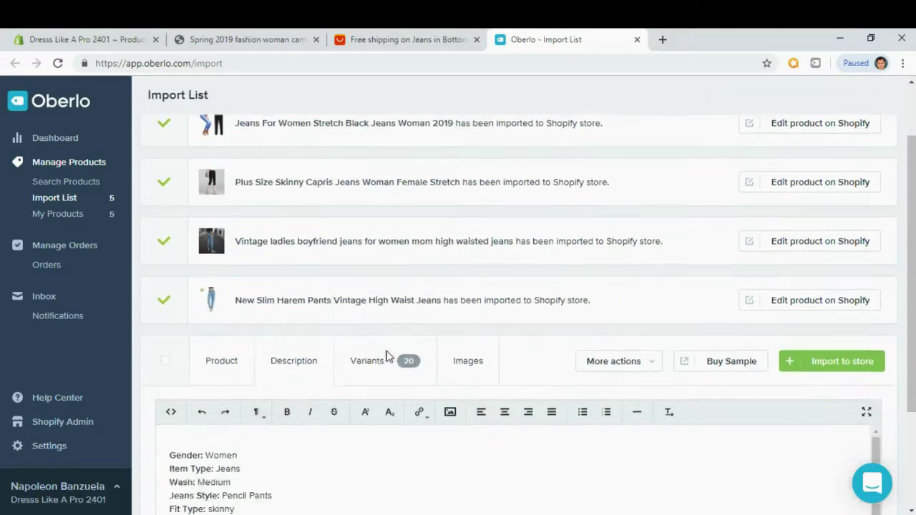
pyautogui.hotkey('ctrl', 'a')
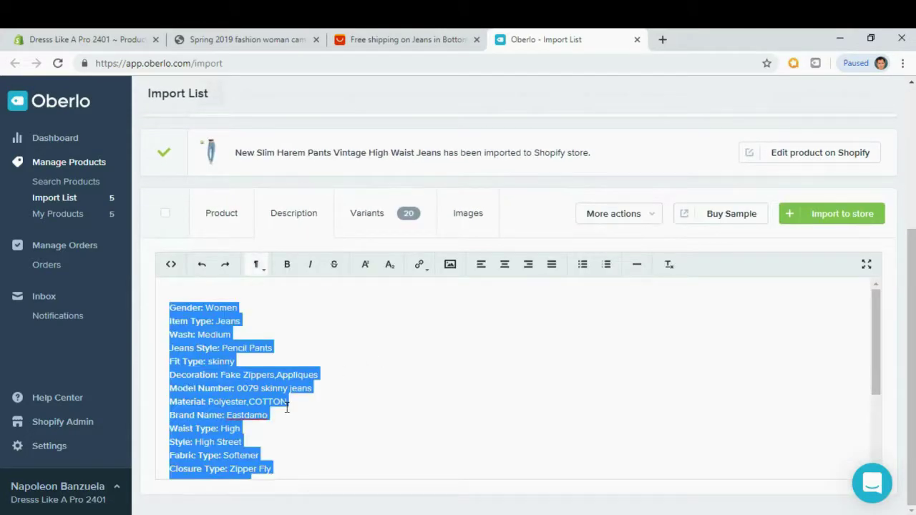
pyautogui.press('BackSpace')
pyautogui.write('Contrary to popular belief, Lorem Ipsum is not simply random text. It has roots in a piece of classical Latin literature from 45 BC, making it over 2000 years old. Richard McClintock, a Latin professor at Hampden-Sydney College in Virginia, looked up one of the more obscure Latin words, consectetur, from a Lorem Ipsum passage, and going through the cites of the word in classical literature, discovered the undoubtable source. Lorem Ipsum comes from sections 1.10.32 and 1.10.33 of "de Finibus Bonorum et Malorum" (The Extremes of Good and Evil) by Cicero, written in 45 BC. This book is a treatise on the theory of ethics, very popular during the Renaissance.')
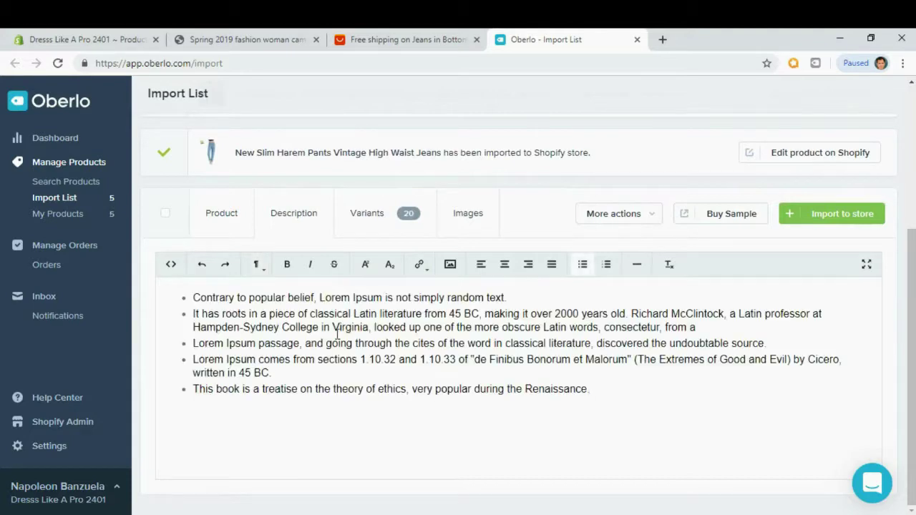
# Review the images and import the slim skinny jeans into the store.
pyautogui.click(468, 228)
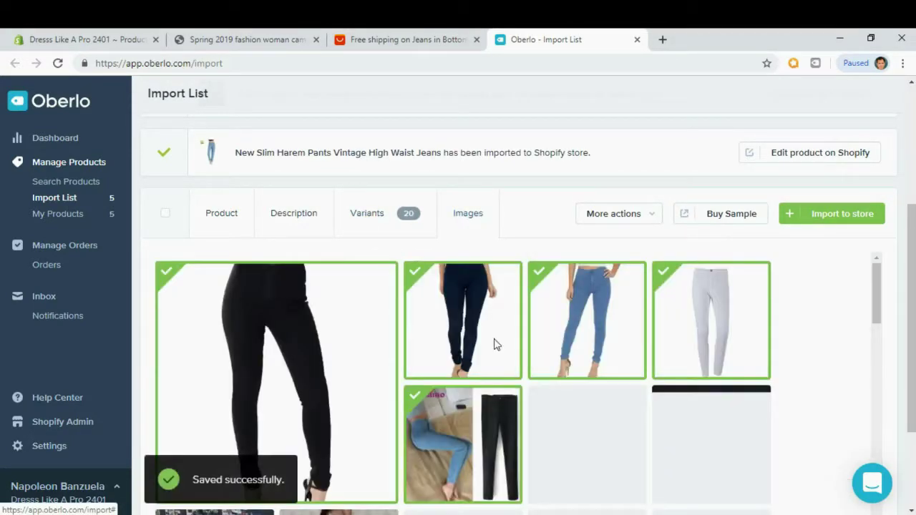
pyautogui.scroll(-3, 558, 399)
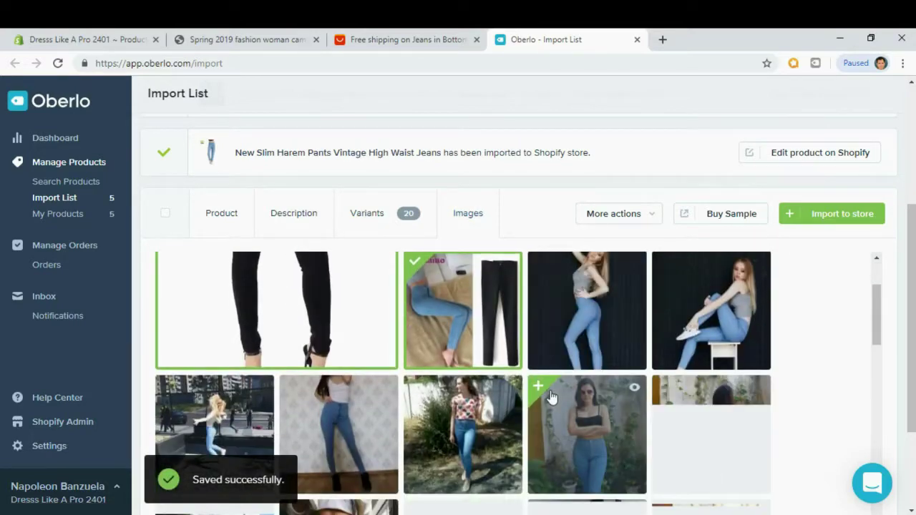
pyautogui.click(847, 218)
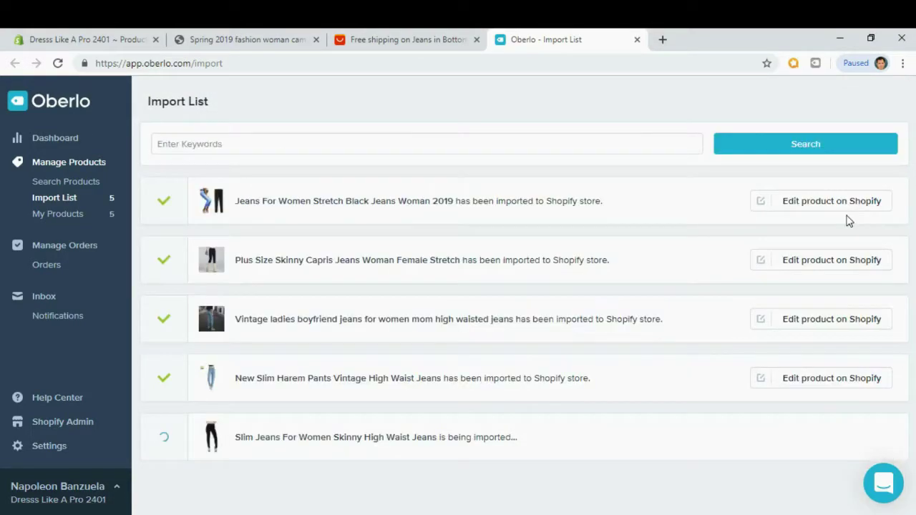
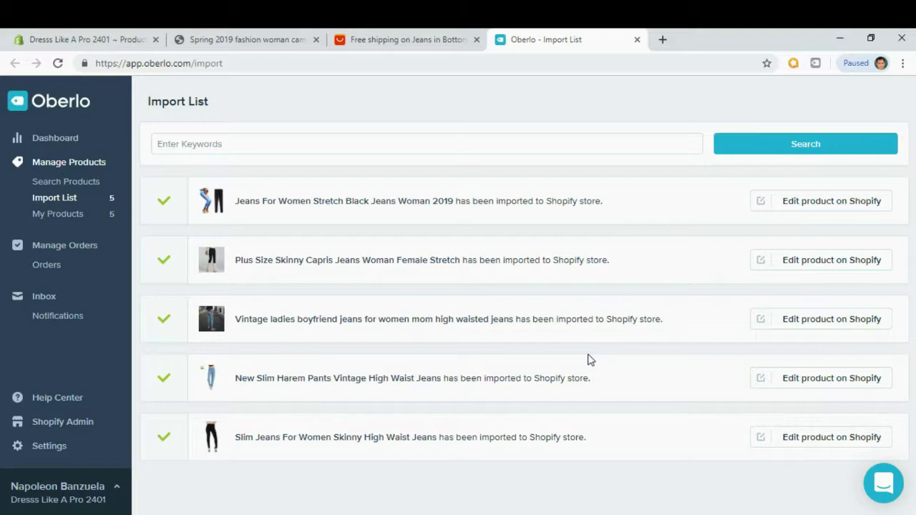
# Review the Shopify admin's All products list, then return to the Spring 2019 camo pants storefront page.
pyautogui.click(56, 39)
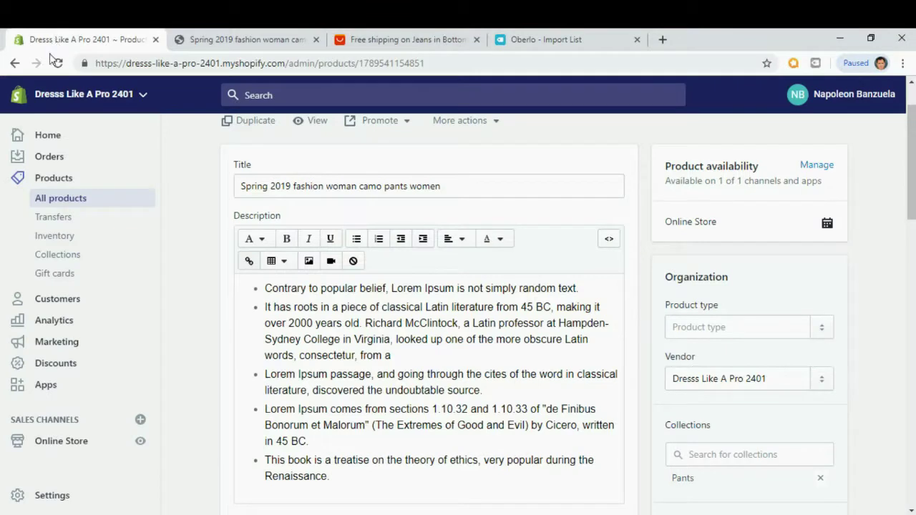
pyautogui.click(54, 201)
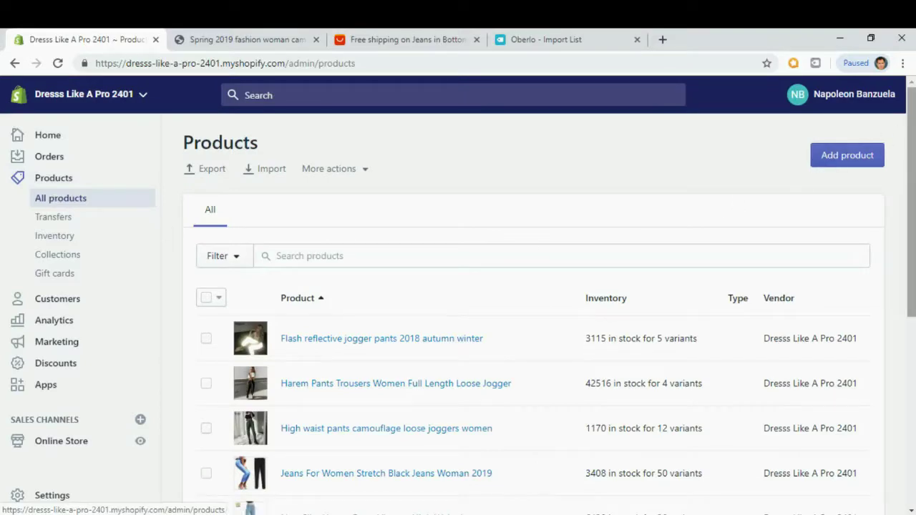
pyautogui.scroll(-2, 913, 127)
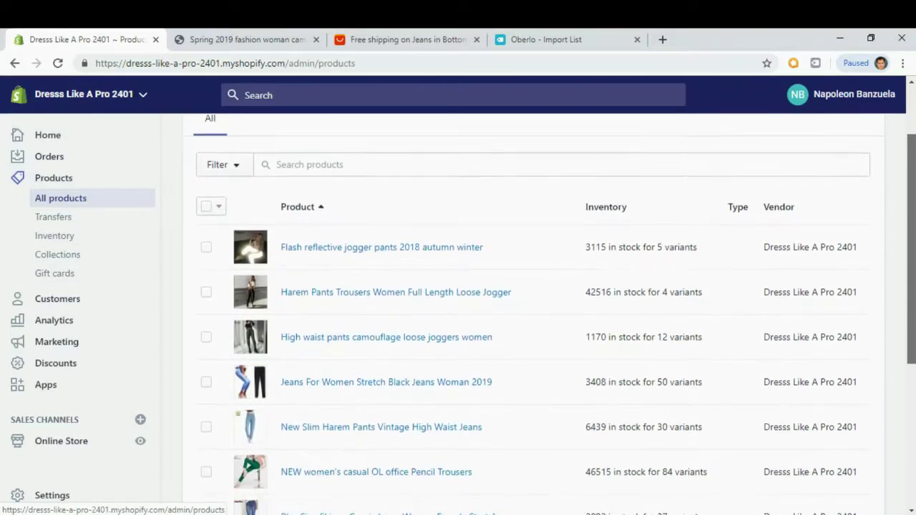
pyautogui.scroll(-3, 534, 314)
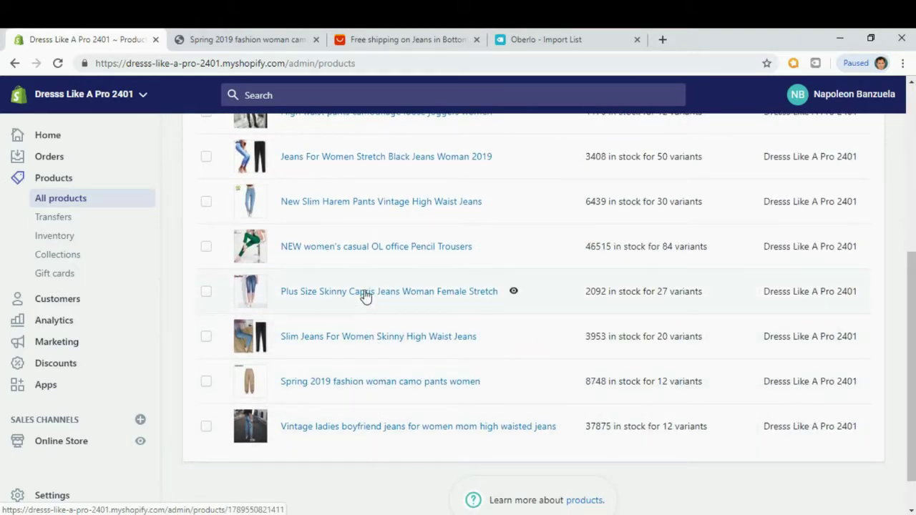
pyautogui.click(231, 43)
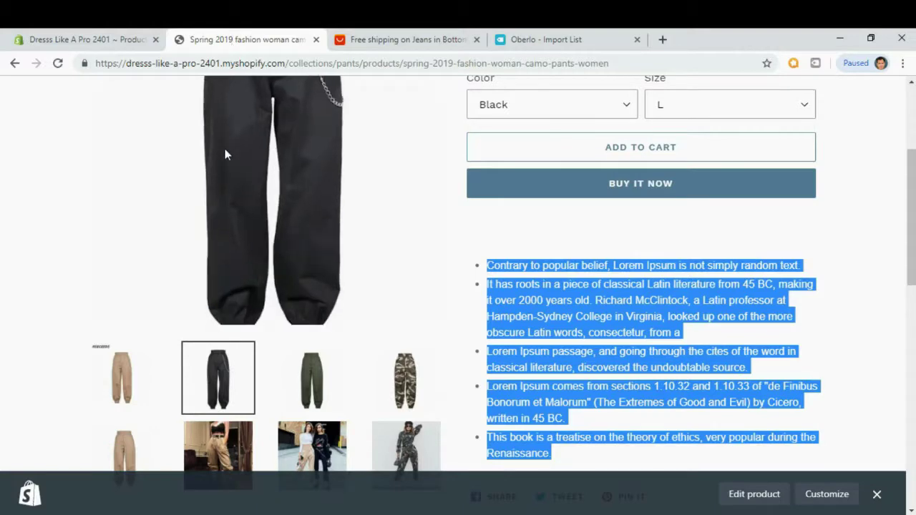
# From the storefront home page, browse the Jeans collection's 5 sale-priced products, then go to AliExpress.
pyautogui.scroll(3, 225, 154)
pyautogui.click(120, 116)
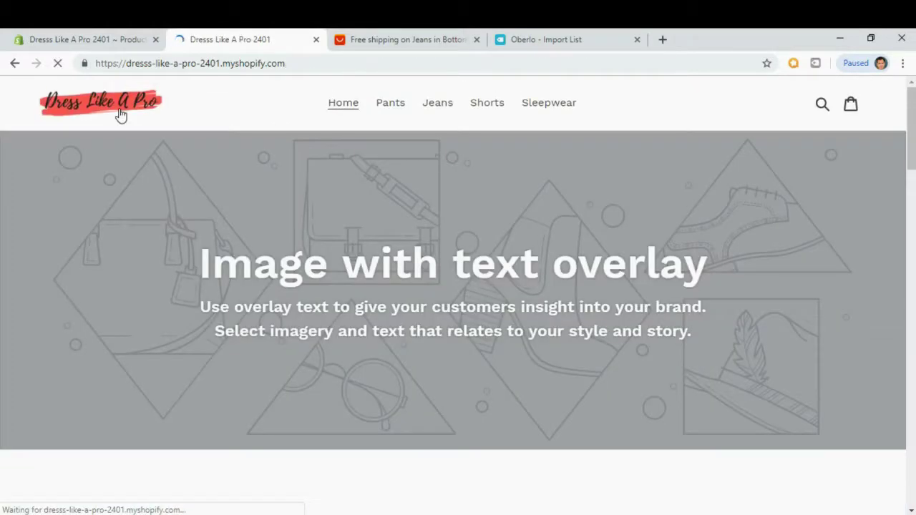
pyautogui.click(440, 106)
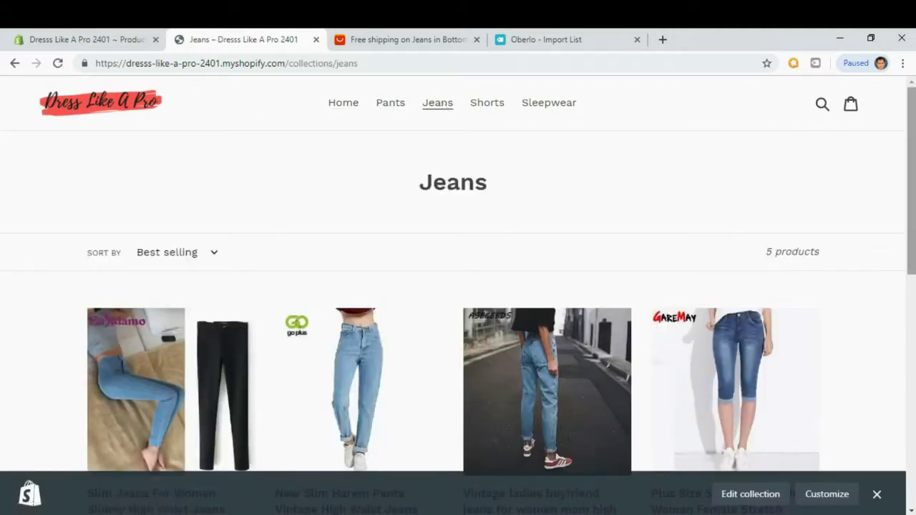
pyautogui.scroll(-3, 914, 111)
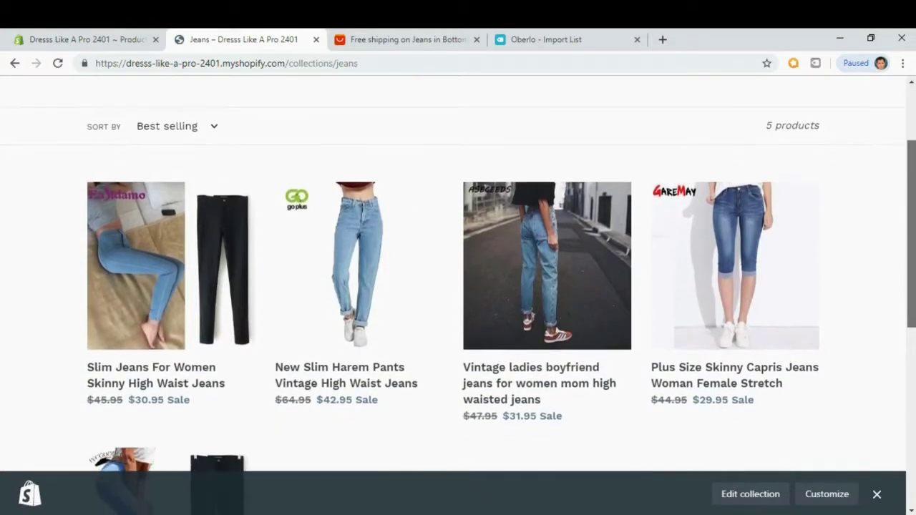
pyautogui.scroll(-3, 500, 308)
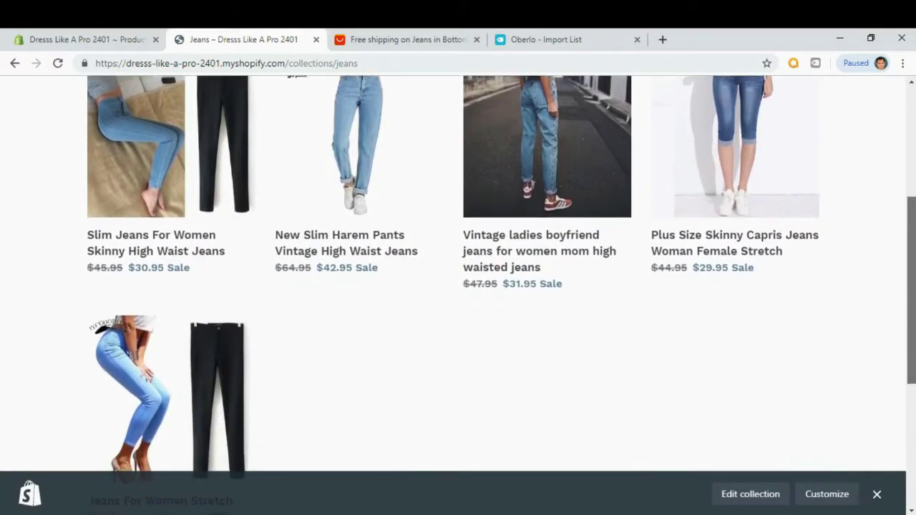
pyautogui.scroll(2, 912, 186)
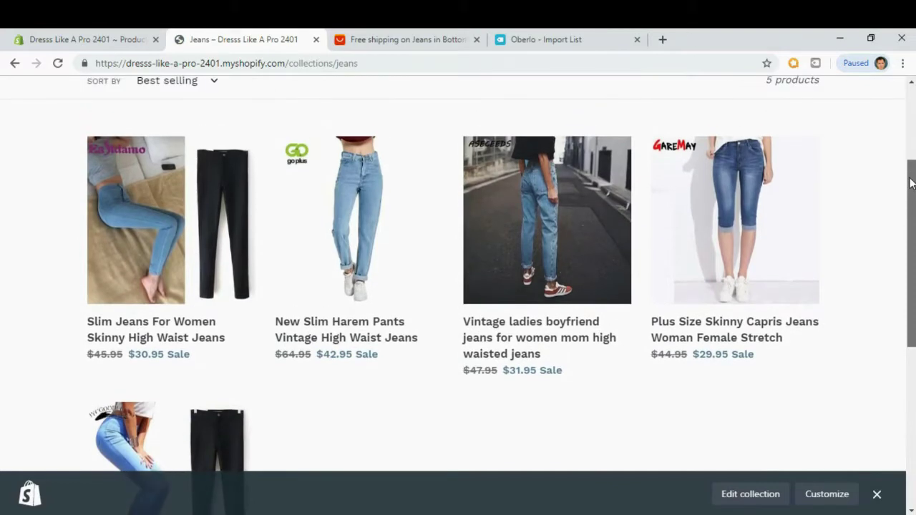
pyautogui.scroll(-3, 352, 351)
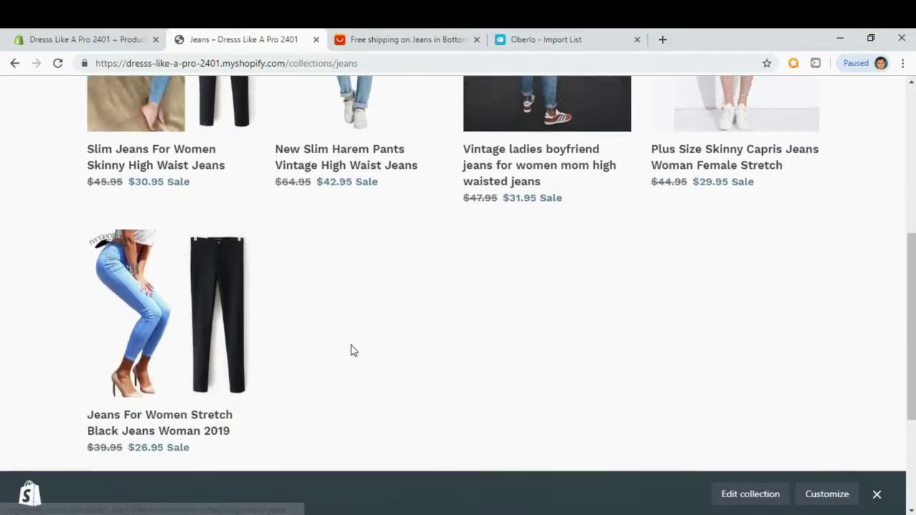
pyautogui.scroll(3, 351, 351)
pyautogui.scroll(3, 352, 350)
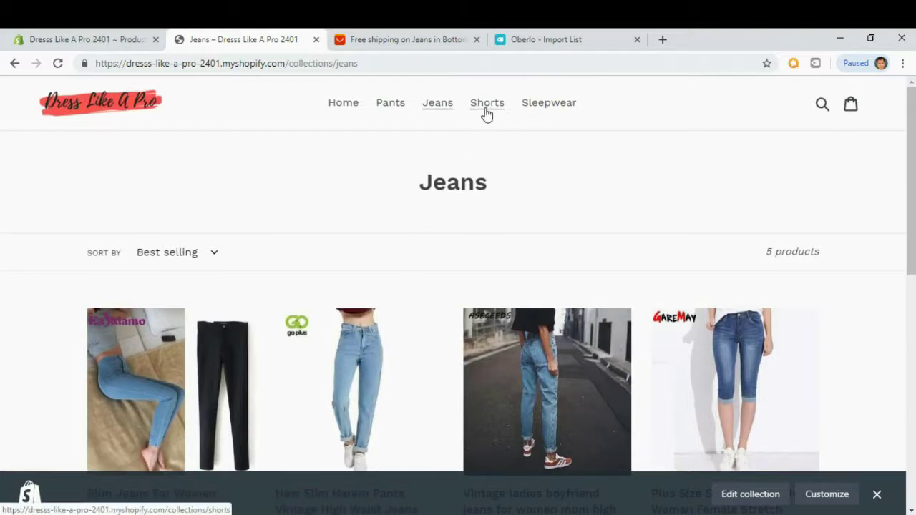
pyautogui.click(419, 39)
# Go from the AliExpress home page to the Women's Clothing Shorts category.
pyautogui.scroll(4, 359, 256)
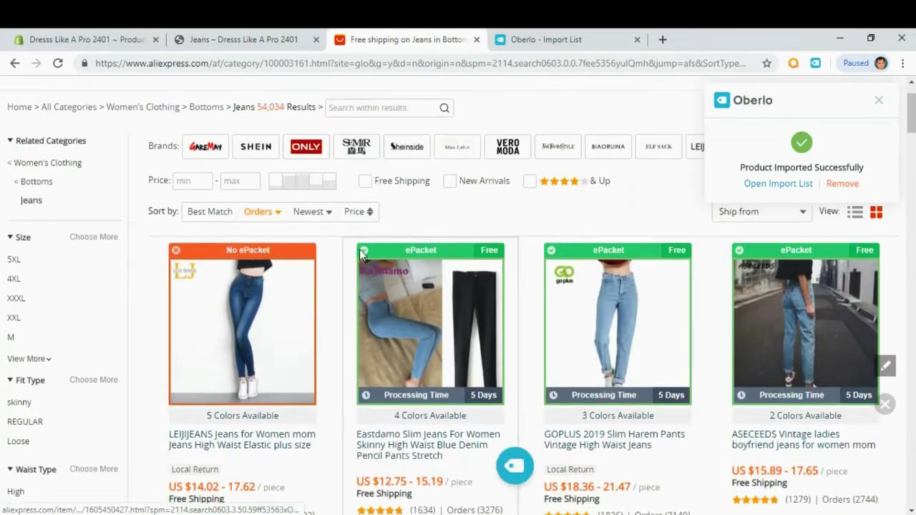
pyautogui.click(108, 134)
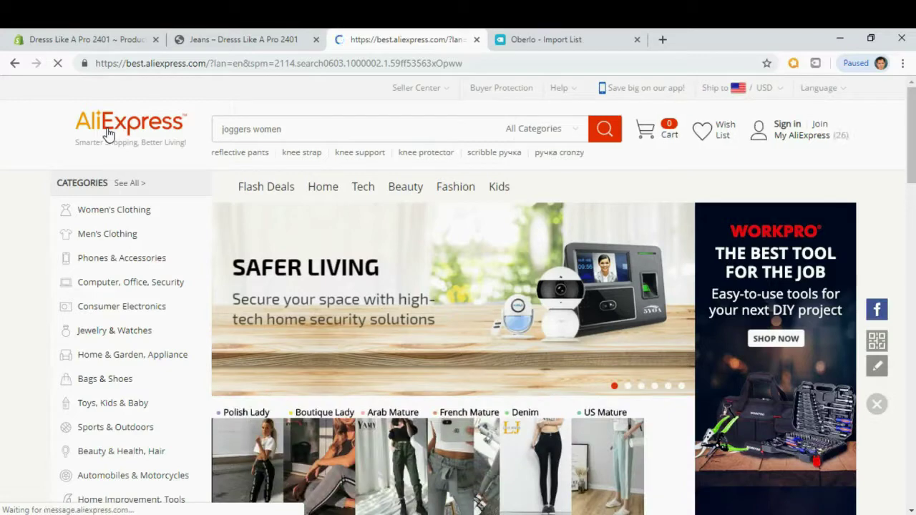
pyautogui.moveTo(91, 216)
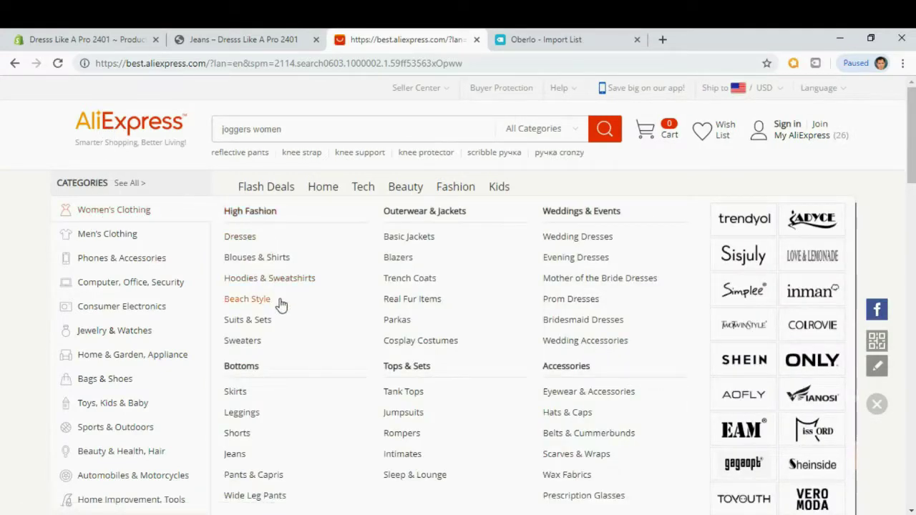
pyautogui.scroll(-1, 284, 314)
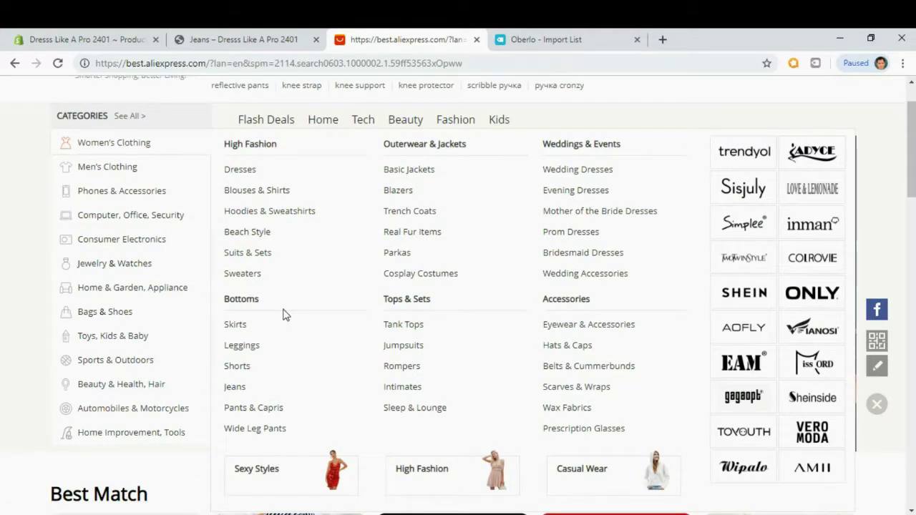
pyautogui.click(235, 368)
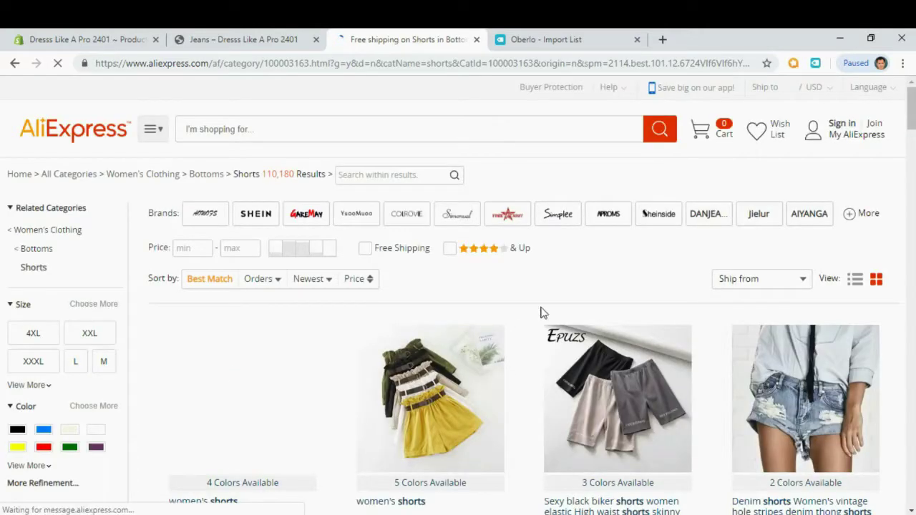
# Import the first shorts product, the denim shorts and the DANJEANER shorts into Oberlo.
pyautogui.scroll(-1, 622, 257)
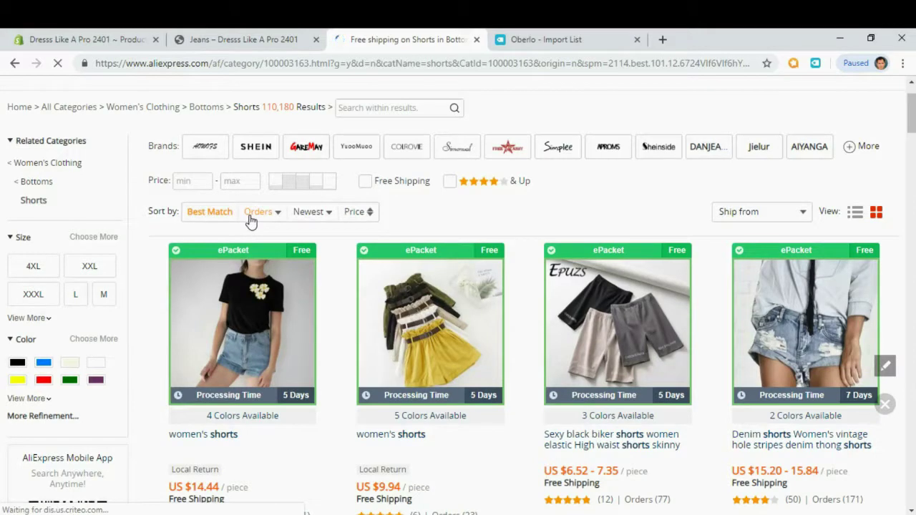
pyautogui.scroll(-1, 326, 289)
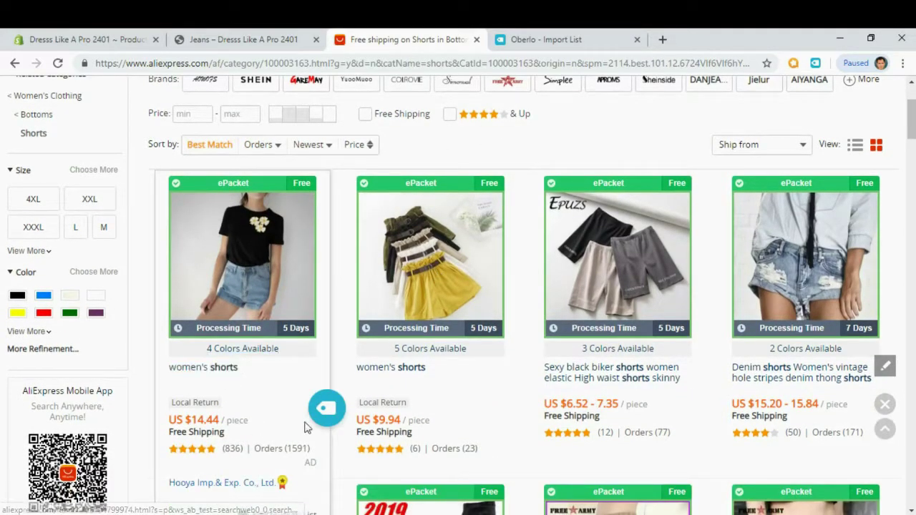
pyautogui.click(329, 414)
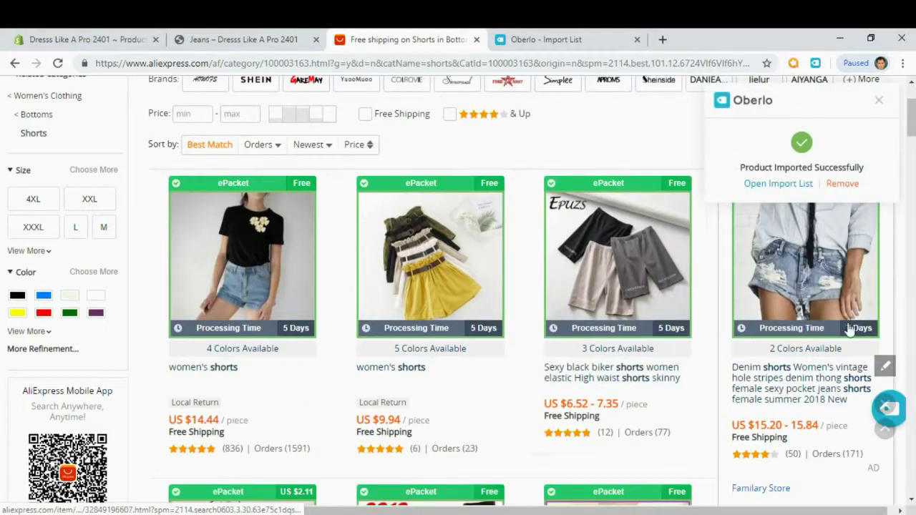
pyautogui.scroll(-1, 885, 315)
pyautogui.scroll(-1, 890, 308)
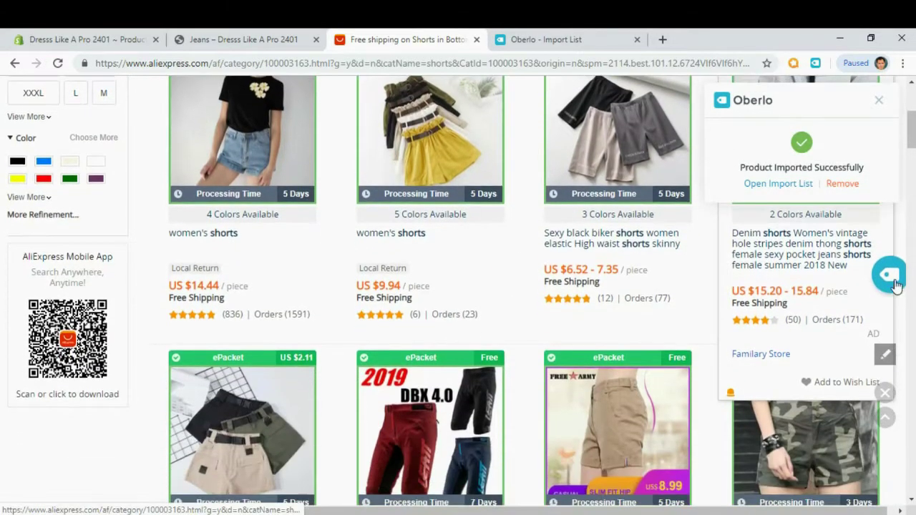
pyautogui.click(889, 279)
pyautogui.scroll(-2, 555, 272)
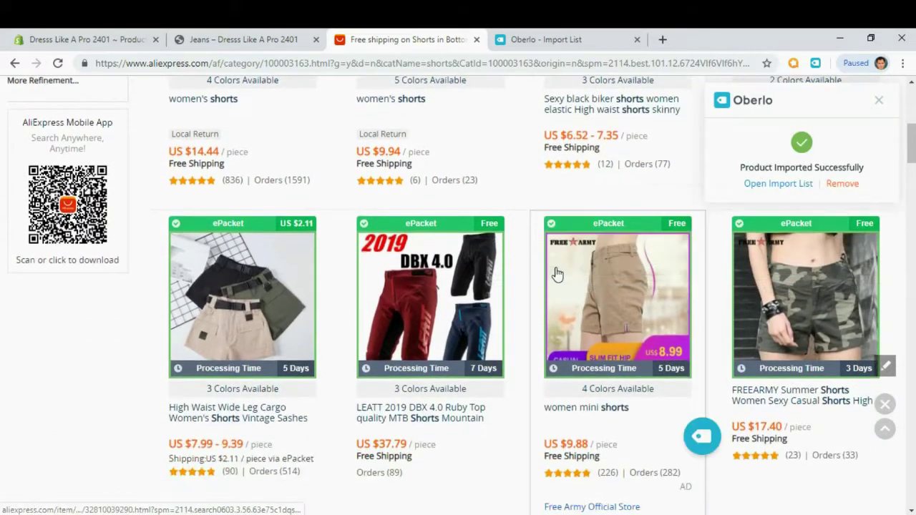
pyautogui.scroll(-4, 557, 274)
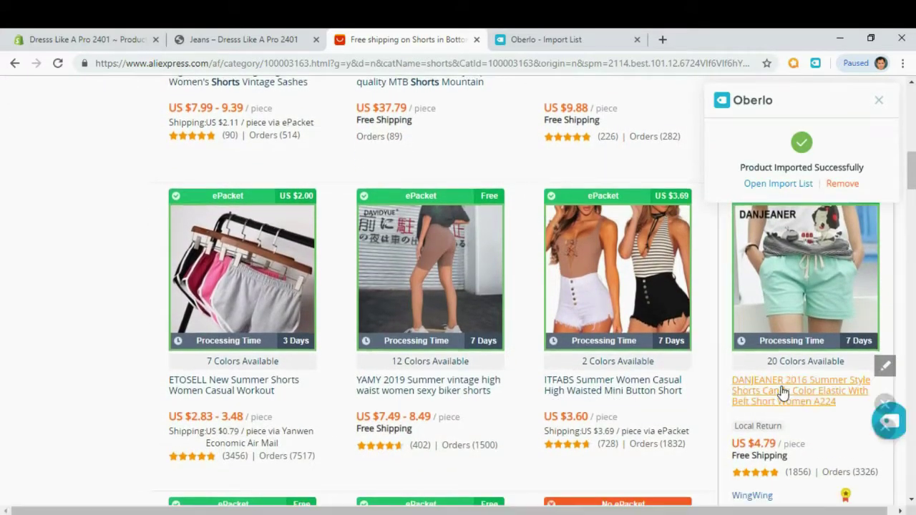
pyautogui.scroll(-2, 872, 321)
pyautogui.click(889, 287)
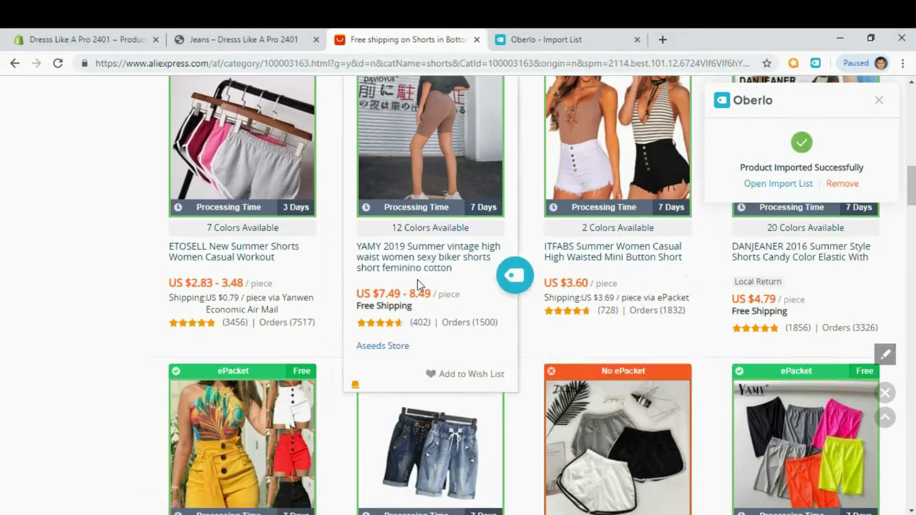
# Import the Cotton Bow shorts and Womail short pants into Oberlo, then open the import list.
pyautogui.scroll(-2, 417, 279)
pyautogui.scroll(-1, 405, 292)
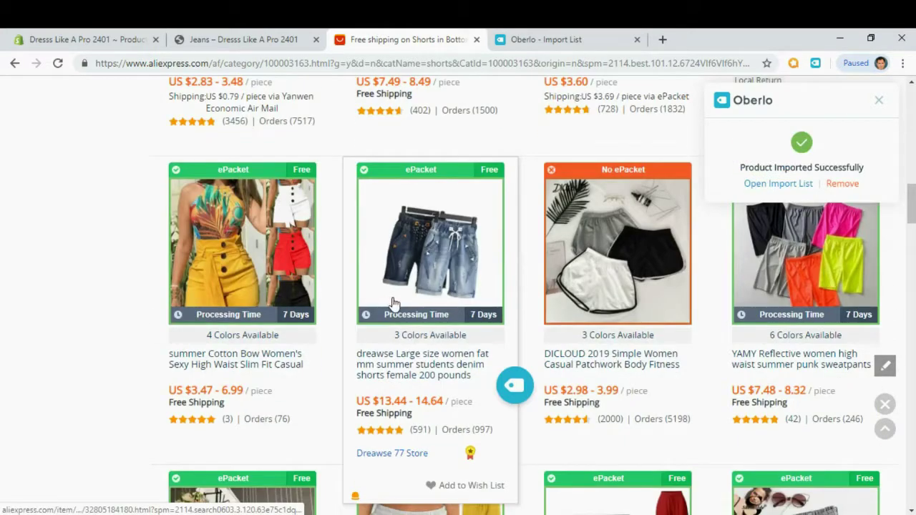
pyautogui.scroll(-1, 393, 303)
pyautogui.click(328, 319)
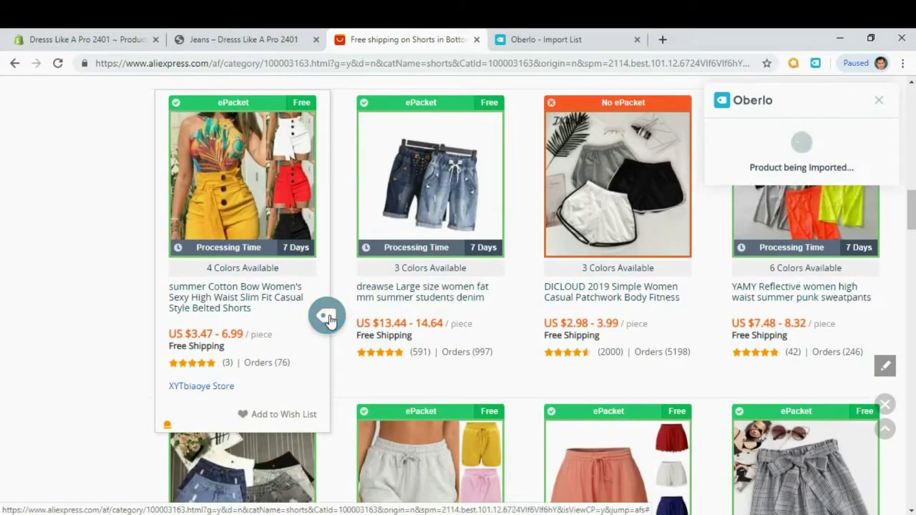
pyautogui.scroll(-3, 537, 262)
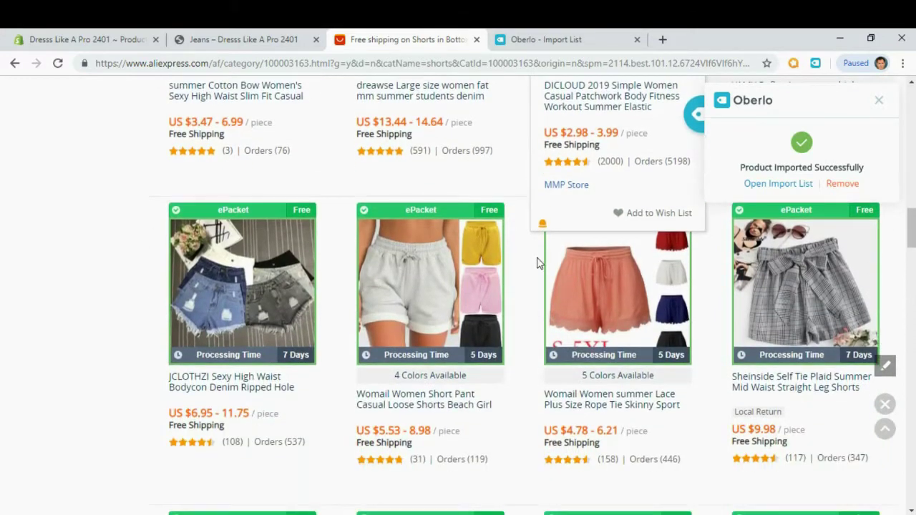
pyautogui.scroll(-1, 529, 264)
pyautogui.click(513, 358)
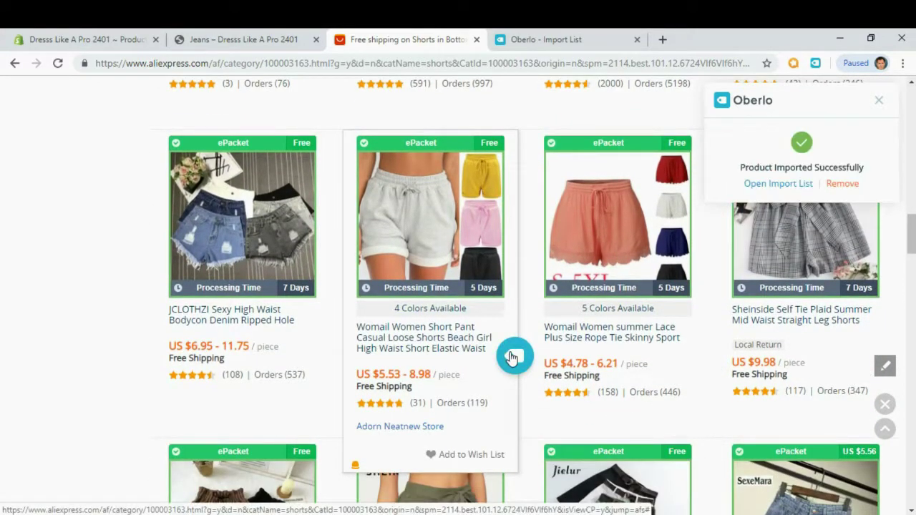
pyautogui.click(778, 184)
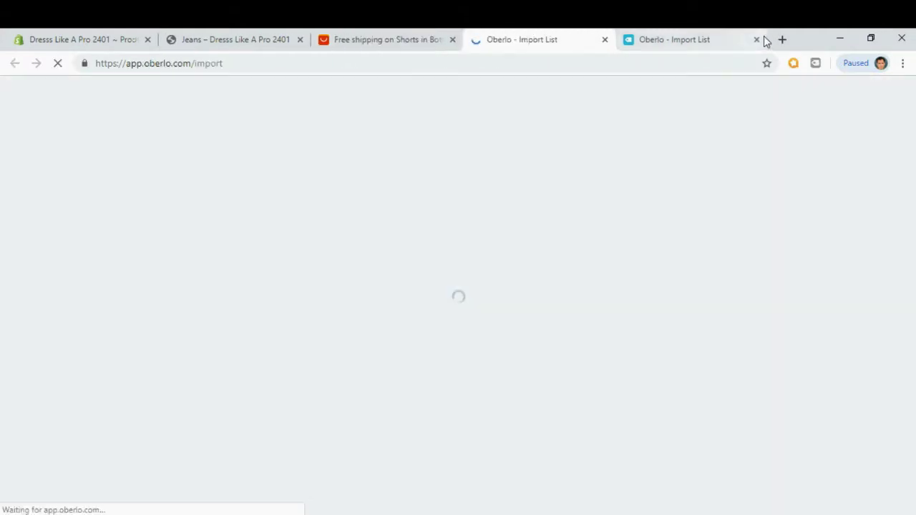
# Trim the grey shorts' title to end at Hot Pants and add them to the Shorts collection.
pyautogui.click(756, 40)
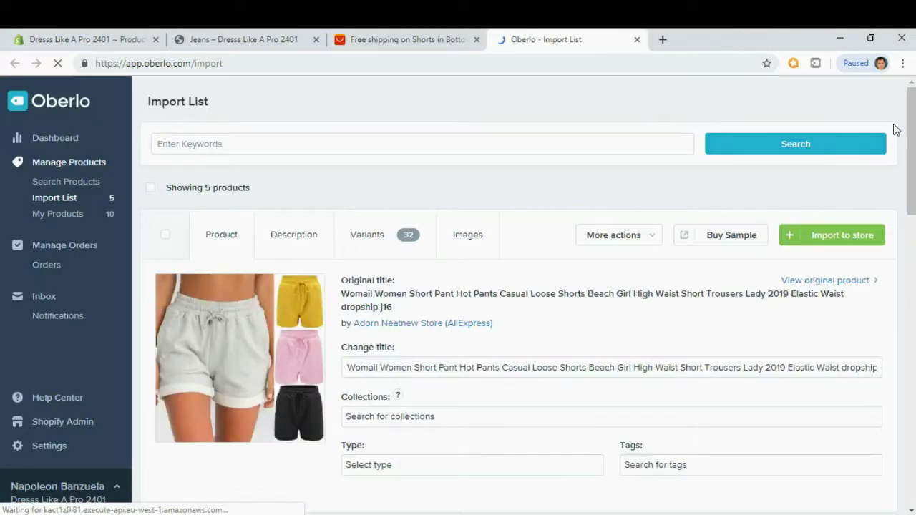
pyautogui.moveTo(911, 123); pyautogui.dragTo(892, 138)
pyautogui.scroll(3, 892, 138)
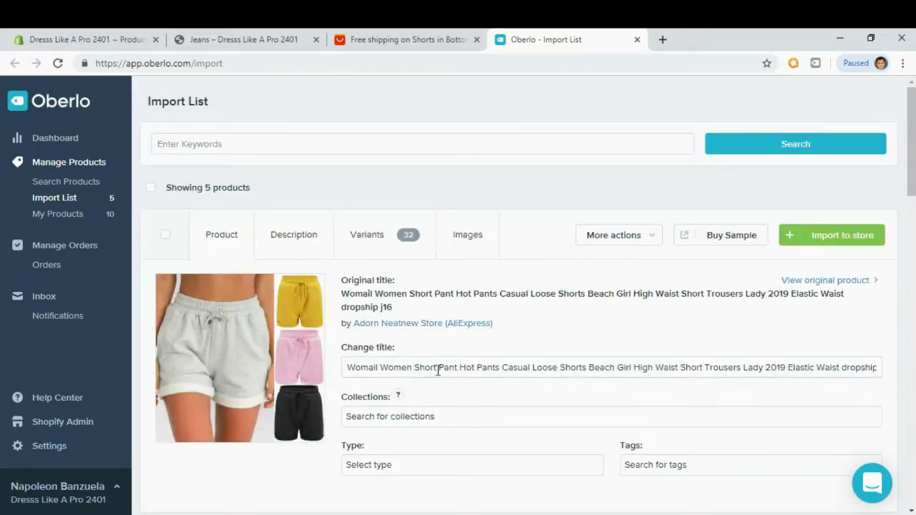
pyautogui.moveTo(496, 368); pyautogui.dragTo(878, 368)
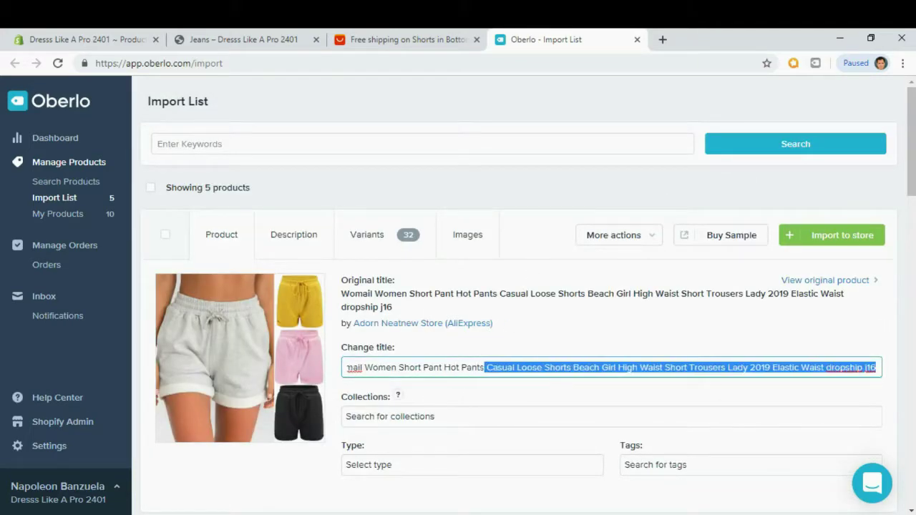
pyautogui.press('BackSpace')
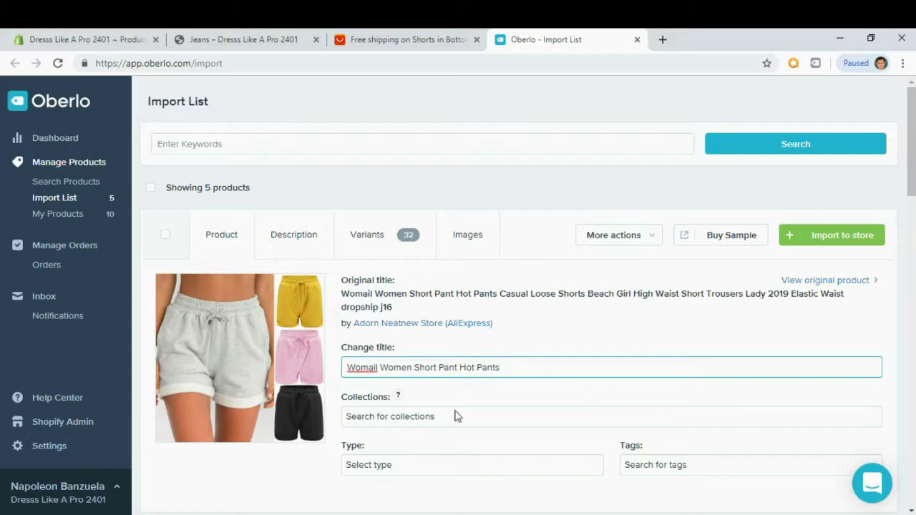
pyautogui.click(458, 417)
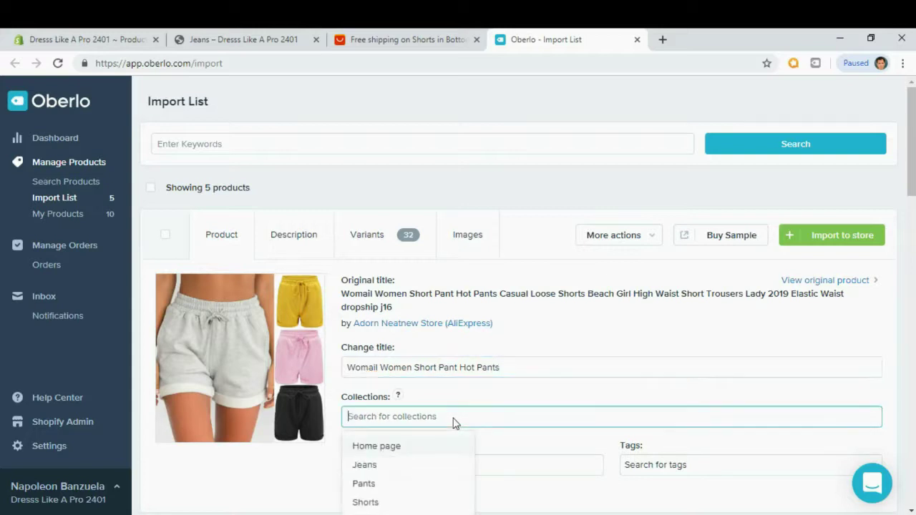
pyautogui.click(368, 501)
pyautogui.click(517, 340)
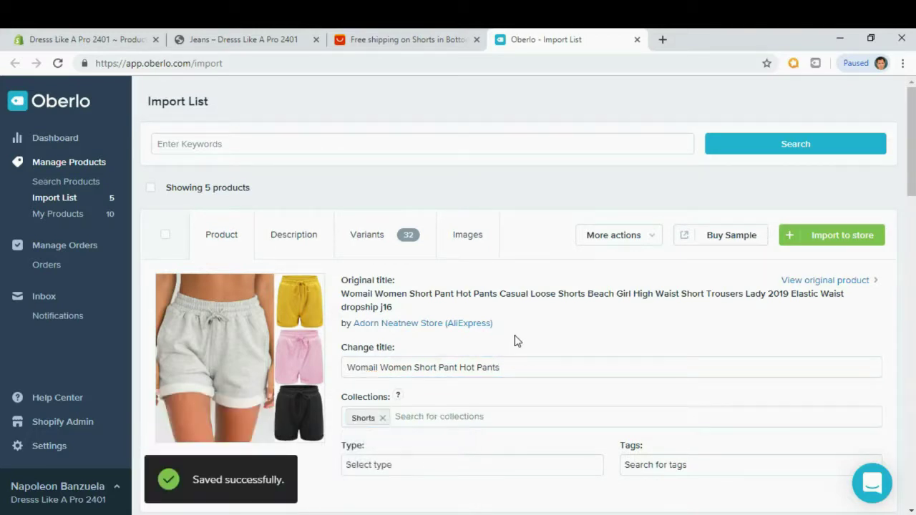
# Replace the description with the pasted Lorem Ipsum bullets, check images, and import to the store.
pyautogui.scroll(-1, 516, 341)
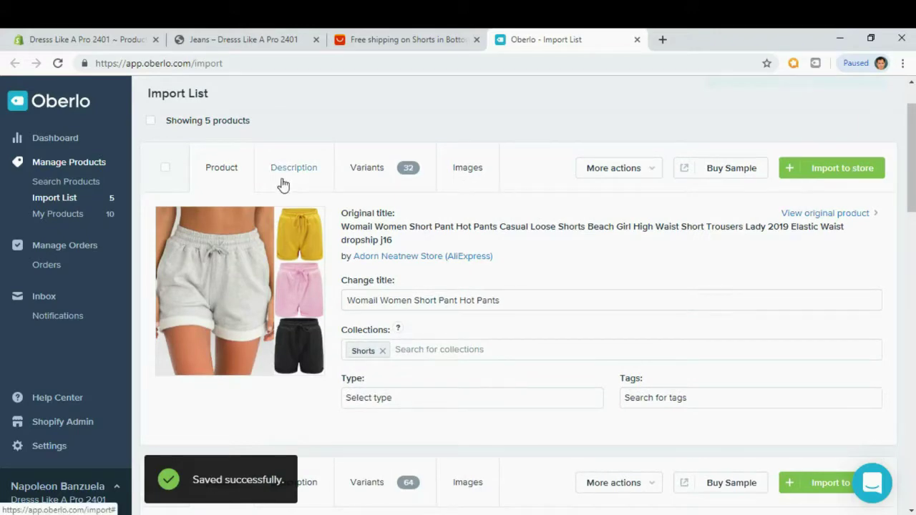
pyautogui.click(284, 184)
pyautogui.click(263, 313)
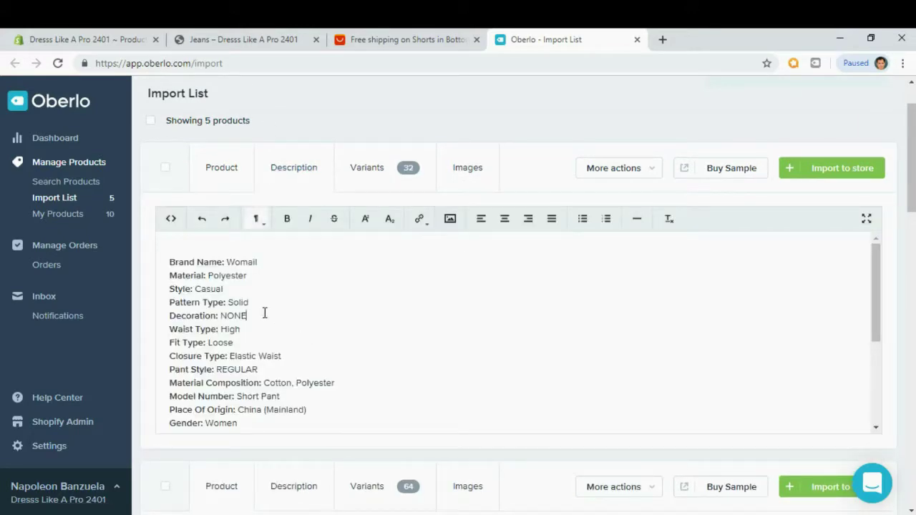
pyautogui.hotkey('ctrl', 'a')
pyautogui.press('BackSpace')
pyautogui.write('Contrary to popular belief, Lorem Ipsum is not simply random text. It has roots in a piece of classical Latin literature from 45 BC, making it over 2000 years old. Richard McClintock, a Latin professor at Hampden-Sydney College in Virginia, looked up one of the more obscure Latin words, consectetur, from a Lorem Ipsum passage, and going through the cites of the word in classical literature, discovered the undoubtable source. Lorem Ipsum comes from sections 1.10.32 and 1.10.33 of "de Finibus Bonorum et Malorum" (The Extremes of Good and Evil) by Cicero, written in 45 BC. This book is a treatise on the theory of ethics, very popular during the Renaissance.')
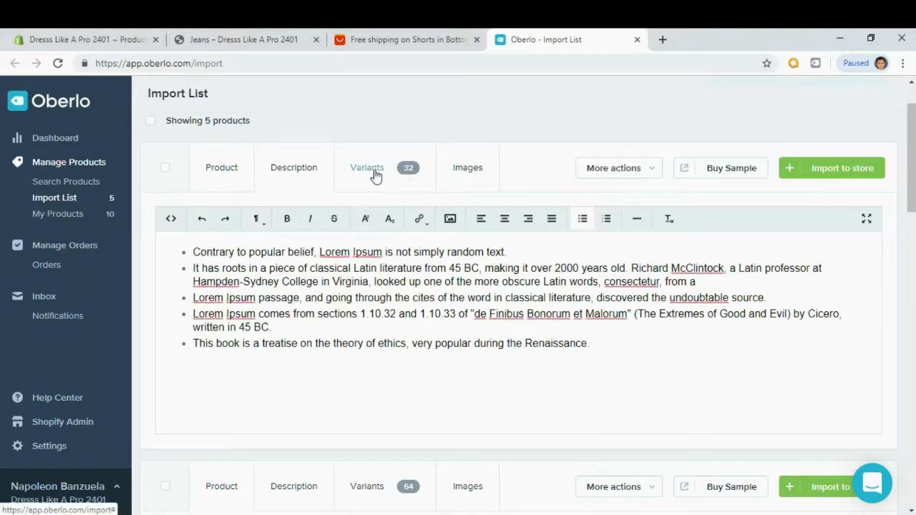
pyautogui.click(465, 181)
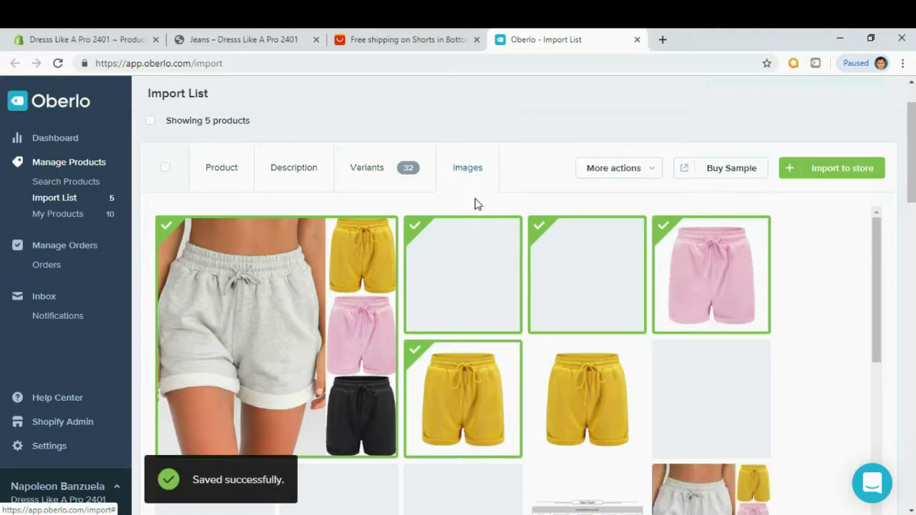
pyautogui.click(854, 170)
pyautogui.scroll(-1, 816, 212)
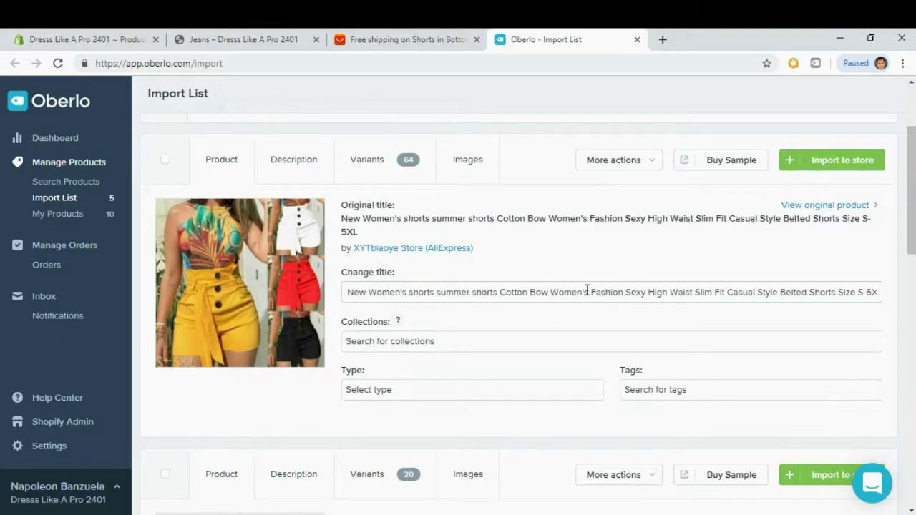
# Trim the belted shorts' title to end at Cotton Bow Women's and add them to Shorts.
pyautogui.moveTo(586, 292); pyautogui.dragTo(878, 292)
pyautogui.press('BackSpace')
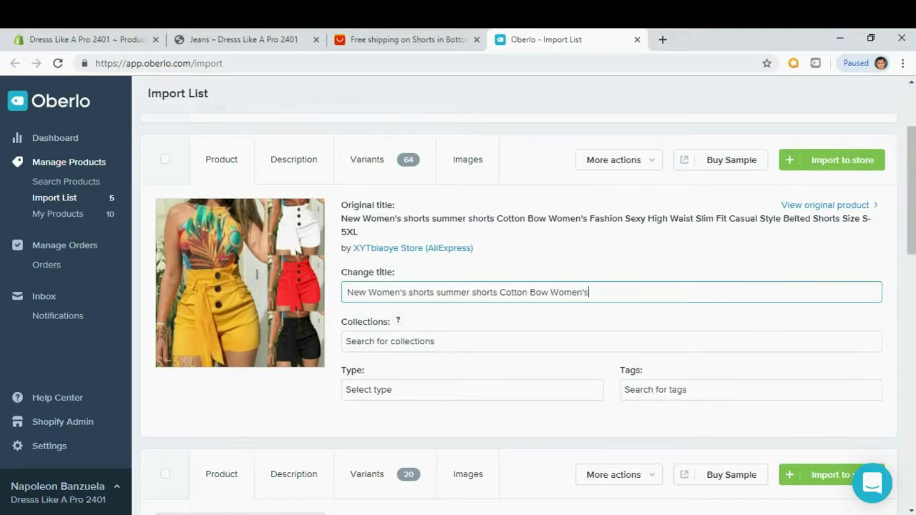
pyautogui.click(389, 349)
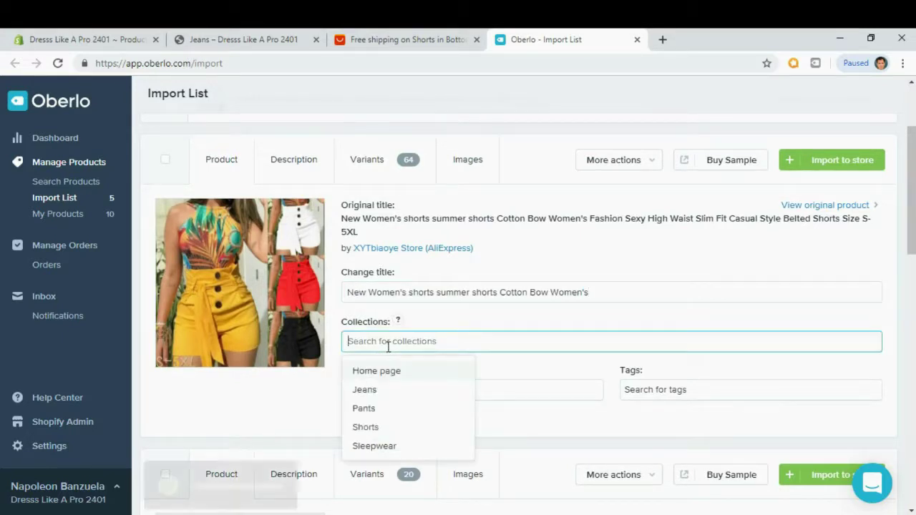
pyautogui.click(364, 427)
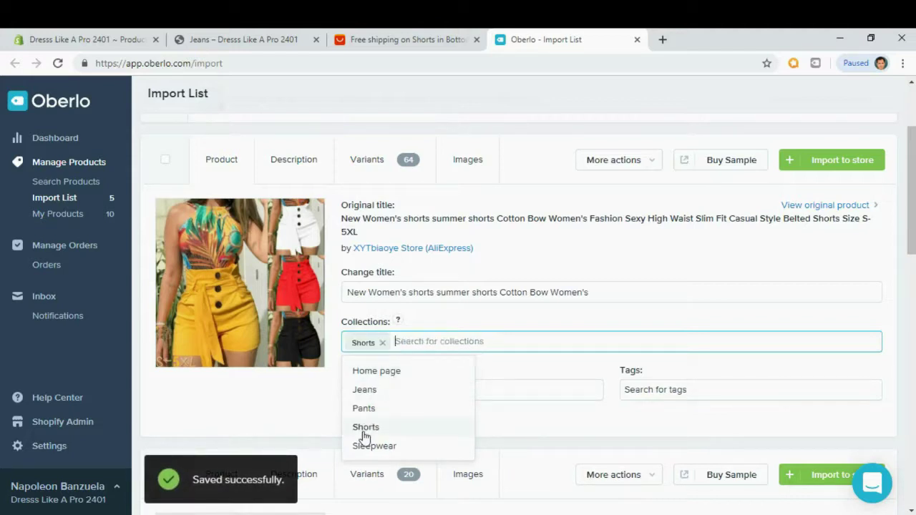
pyautogui.click(339, 193)
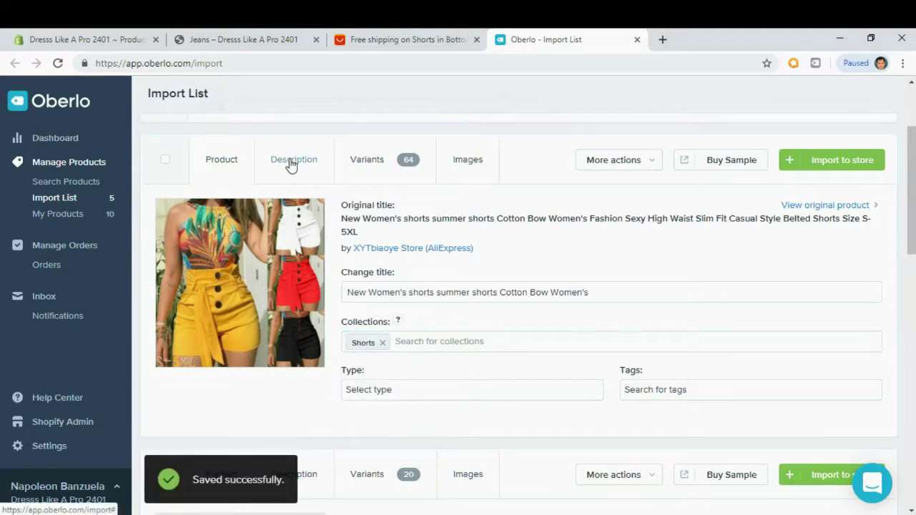
# Paste the Lorem Ipsum bullet description, include the black shorts image, and import to the store.
pyautogui.click(292, 161)
pyautogui.moveTo(286, 405); pyautogui.dragTo(151, 234)
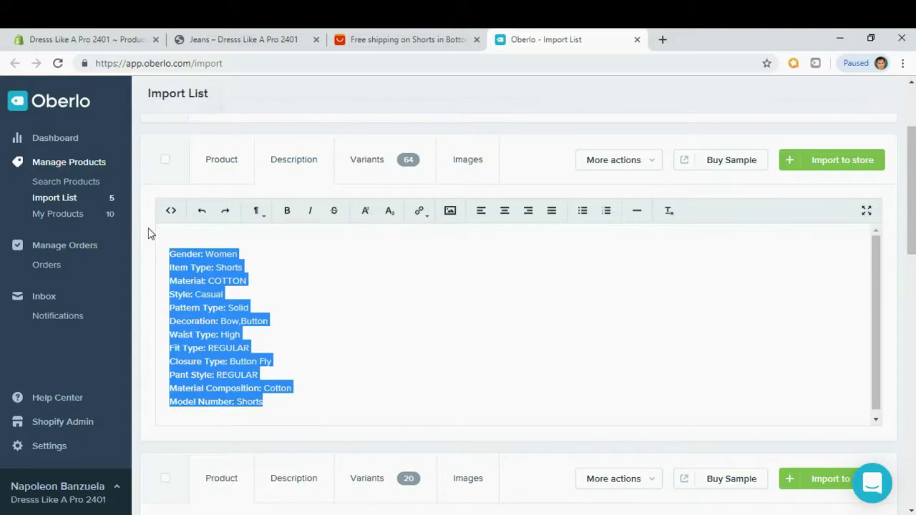
pyautogui.press('BackSpace')
pyautogui.write('Contrary to popular belief, Lorem Ipsum is not simply random text. It has roots in a piece of classical Latin literature from 45 BC, making it over 2000 years old. Richard McClintock, a Latin professor at Hampden-Sydney College in Virginia, looked up one of the more obscure Latin words, consectetur, from a Lorem Ipsum passage, and going through the cites of the word in classical literature, discovered the undoubtable source. Lorem Ipsum comes from sections 1.10.32 and 1.10.33 of "de Finibus Bonorum et Malorum" (The Extremes of Good and Evil) by Cicero, written in 45 BC. This book is a treatise on the theory of ethics, very popular during the Renaissance.')
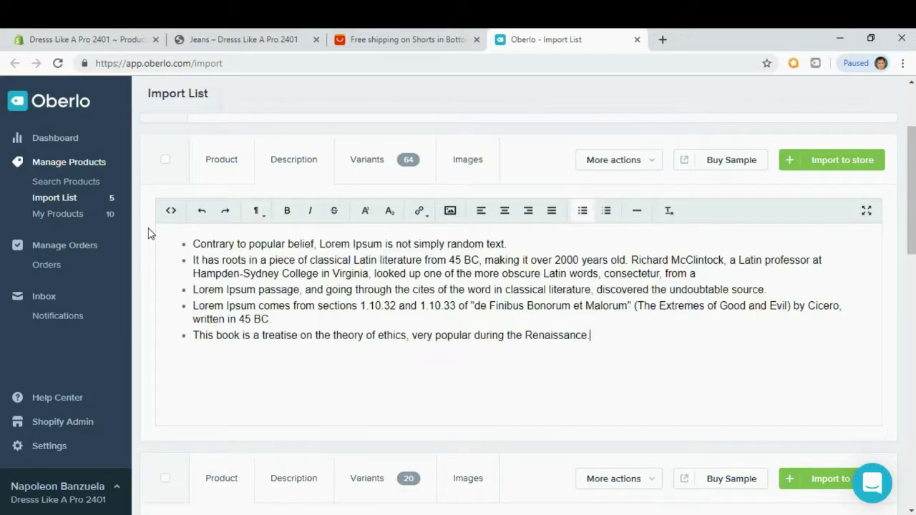
pyautogui.click(469, 159)
pyautogui.moveTo(873, 244); pyautogui.dragTo(866, 265)
pyautogui.click(572, 371)
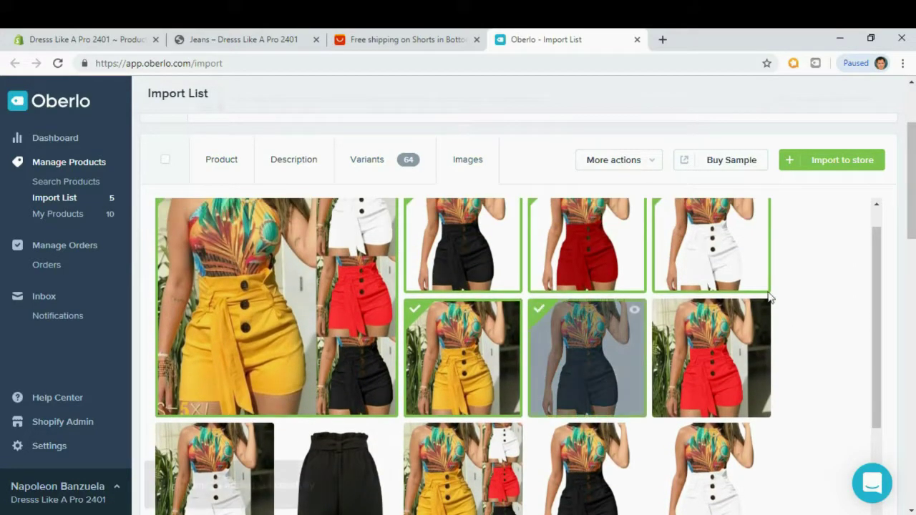
pyautogui.click(828, 166)
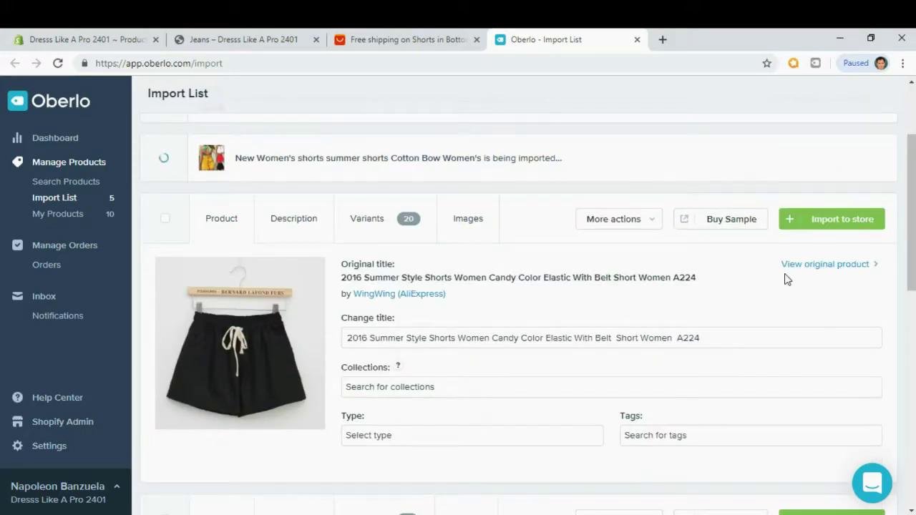
# Shorten the title to '2016 Summer Style Shorts Women Candy Color' and add it to Shorts.
pyautogui.scroll(-1, 787, 279)
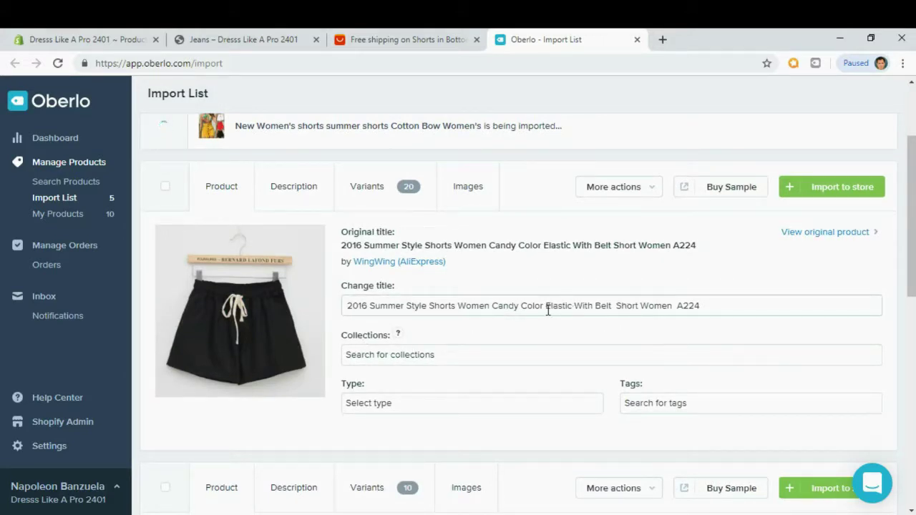
pyautogui.moveTo(545, 309); pyautogui.dragTo(705, 308)
pyautogui.press('BackSpace')
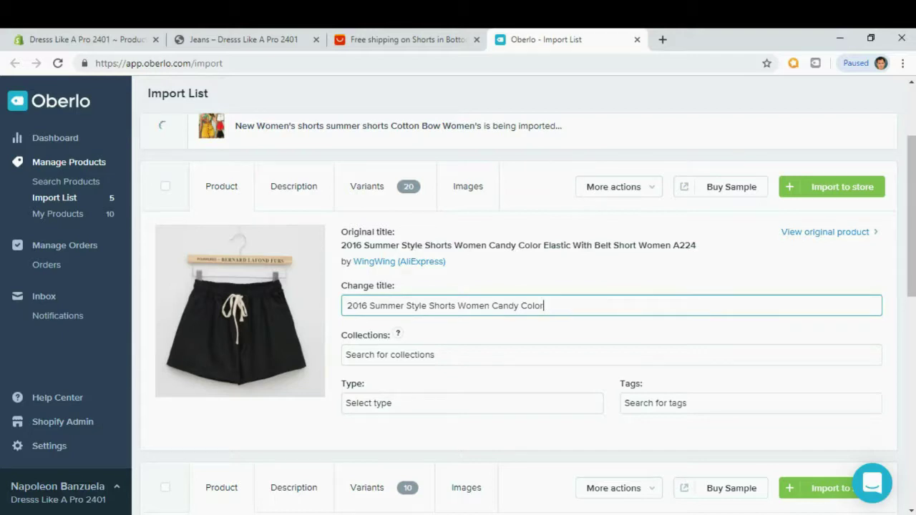
pyautogui.click(375, 354)
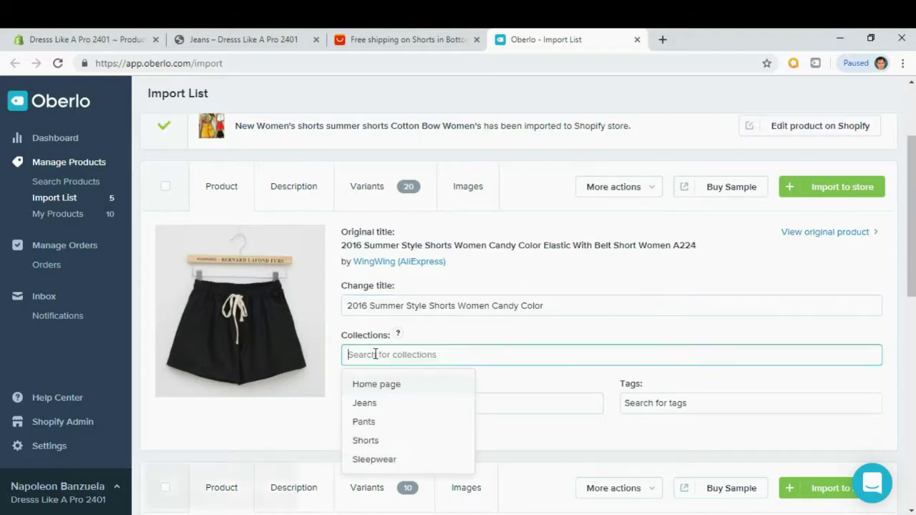
pyautogui.click(362, 445)
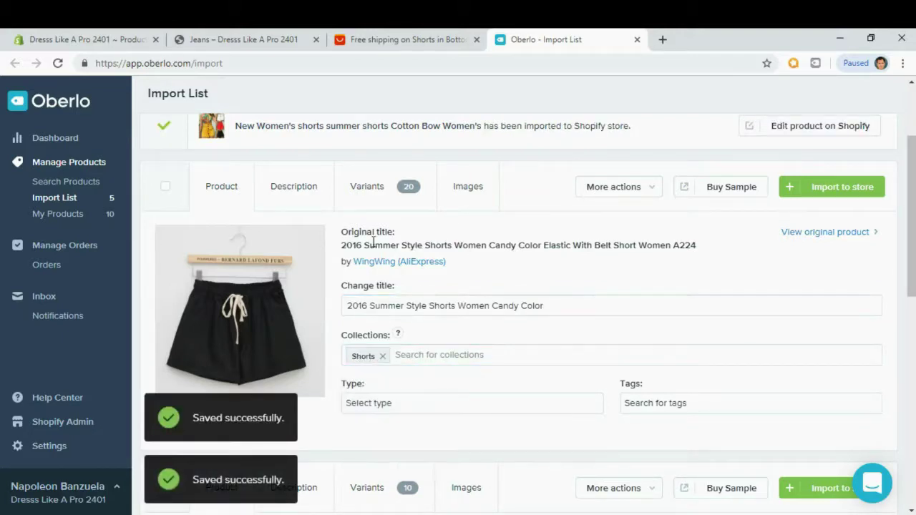
# Replace the description with Lorem Ipsum bullets, review the images, and import the Candy Color shorts.
pyautogui.click(292, 188)
pyautogui.click(278, 360)
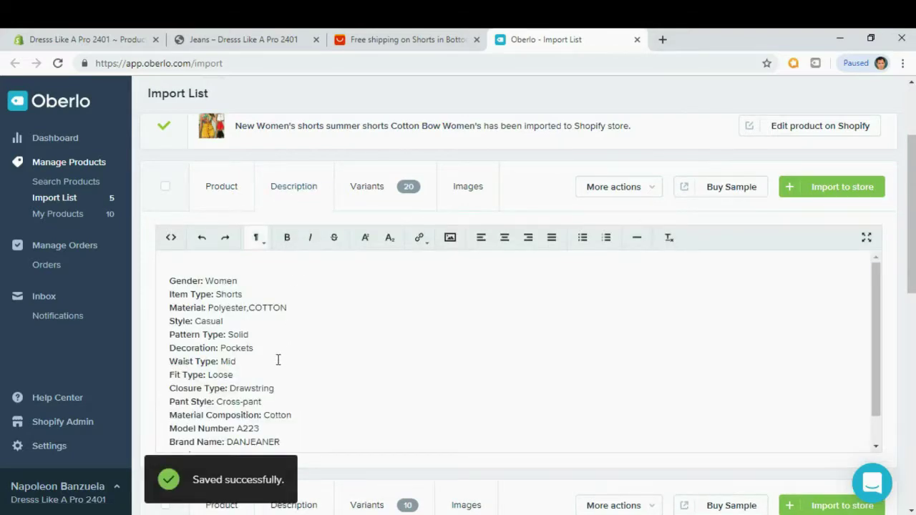
pyautogui.hotkey('ctrl', 'a')
pyautogui.press('BackSpace')
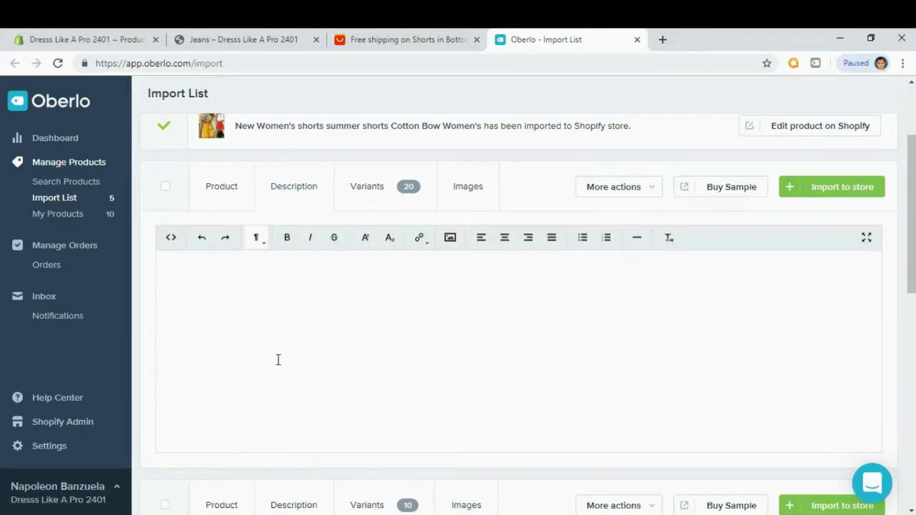
pyautogui.write('Contrary to popular belief, Lorem Ipsum is not simply random text. It has roots in a piece of classical Latin literature from 45 BC, making it over 2000 years old. Richard McClintock, a Latin professor at Hampden-Sydney College in Virginia, looked up one of the more obscure Latin words, consectetur, from a Lorem Ipsum passage, and going through the cites of the word in classical literature, discovered the undoubtable source. Lorem Ipsum comes from sections 1.10.32 and 1.10.33 of "de Finibus Bonorum et Malorum" (The Extremes of Good and Evil) by Cicero, written in 45 BC. This book is a treatise on the theory of ethics, very popular during the Renaissance.')
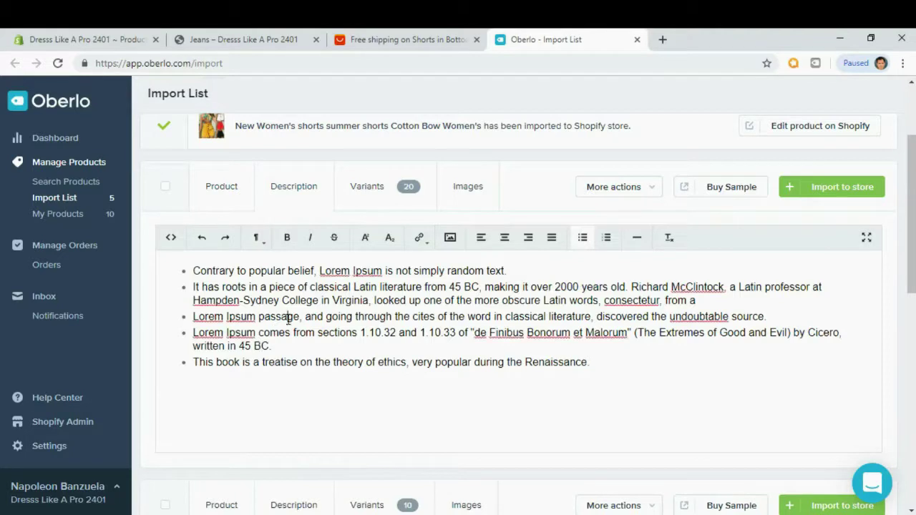
pyautogui.click(475, 194)
pyautogui.scroll(-1, 819, 321)
pyautogui.scroll(-1, 819, 320)
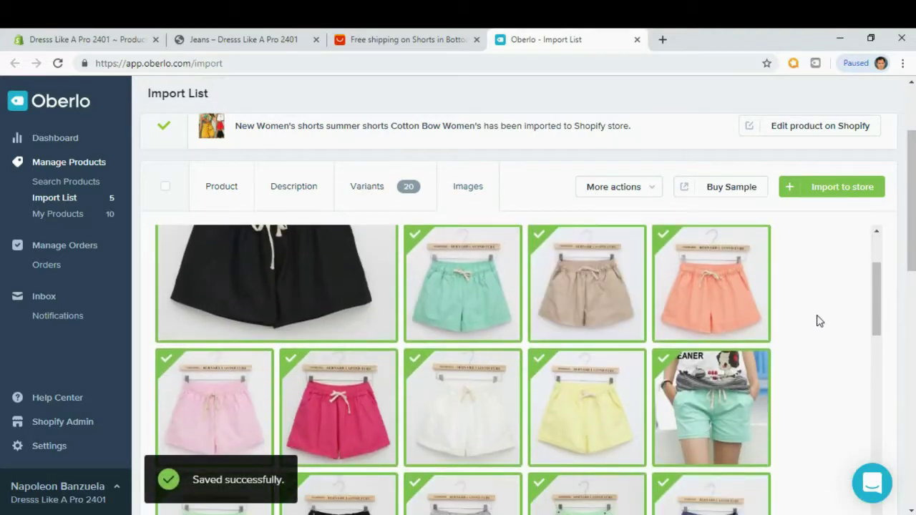
pyautogui.scroll(2, 819, 321)
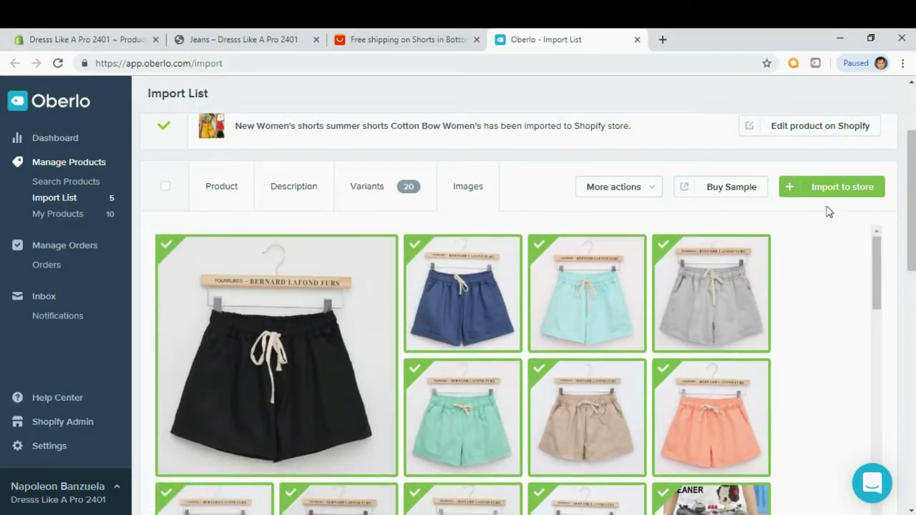
pyautogui.click(843, 195)
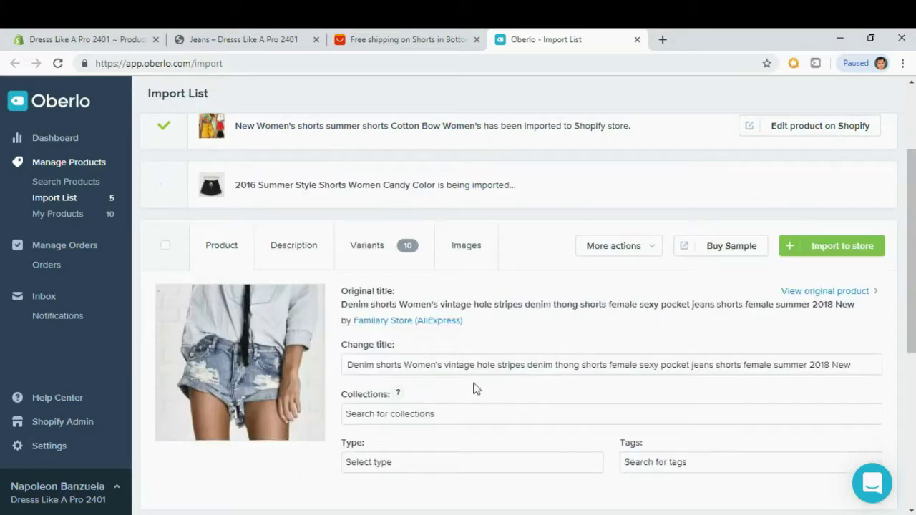
# Trim the denim shorts' title to end at hole stripes and add them to the Shorts collection.
pyautogui.moveTo(525, 364); pyautogui.dragTo(855, 365)
pyautogui.press('BackSpace')
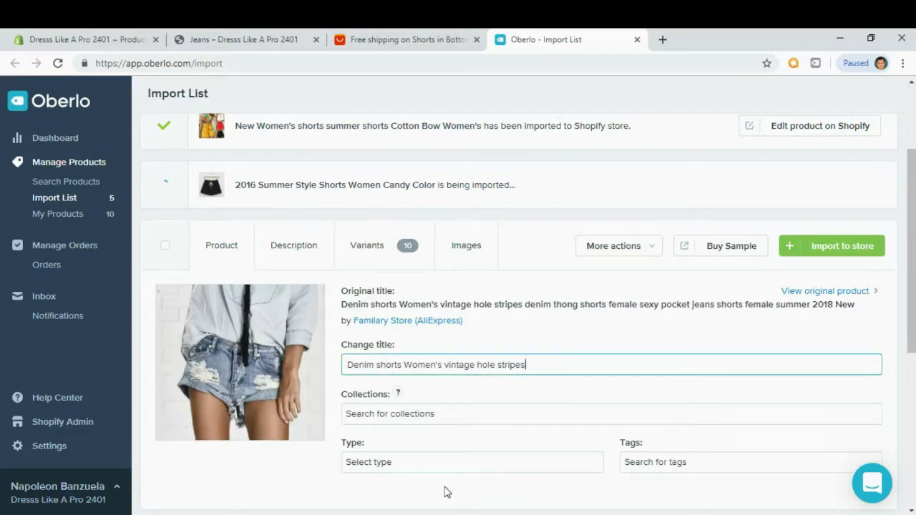
pyautogui.click(386, 414)
pyautogui.click(373, 435)
pyautogui.click(532, 329)
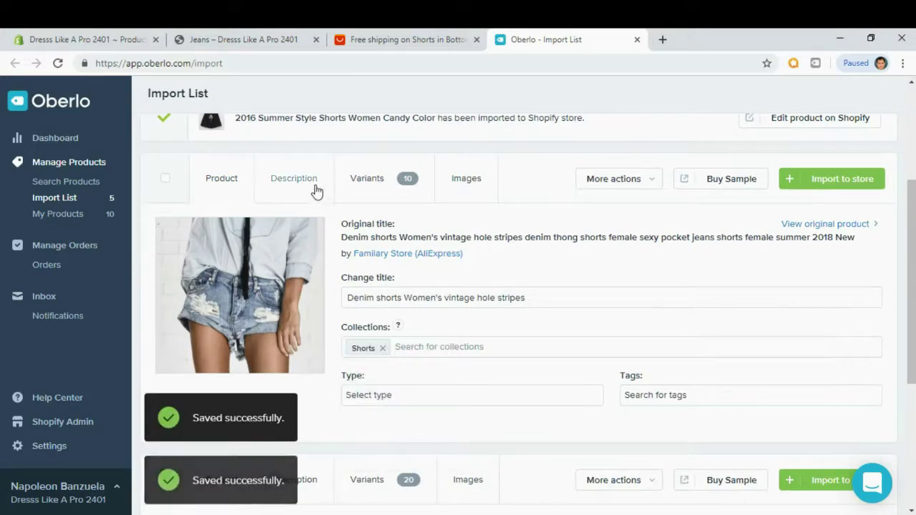
# Replace the description with Lorem Ipsum bullets, add the fourth image, and import to the store.
pyautogui.click(317, 187)
pyautogui.click(237, 352)
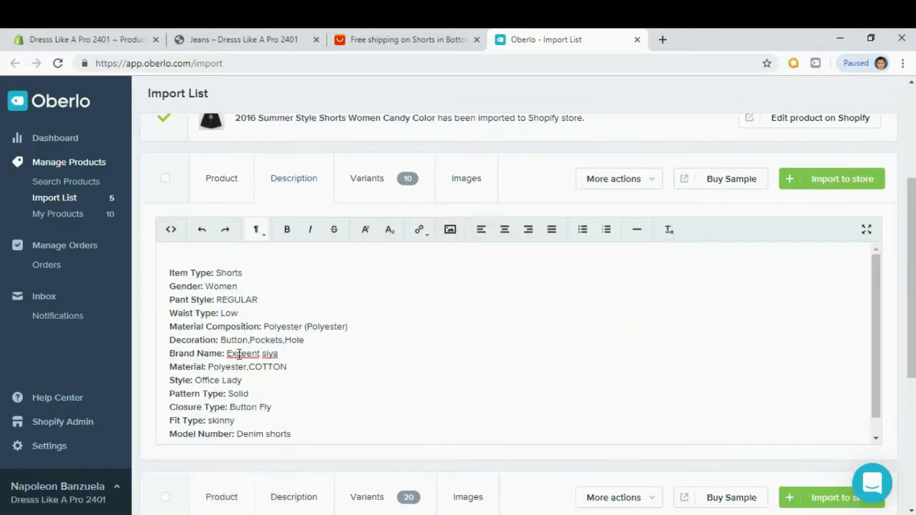
pyautogui.hotkey('ctrl', 'a')
pyautogui.press('BackSpace')
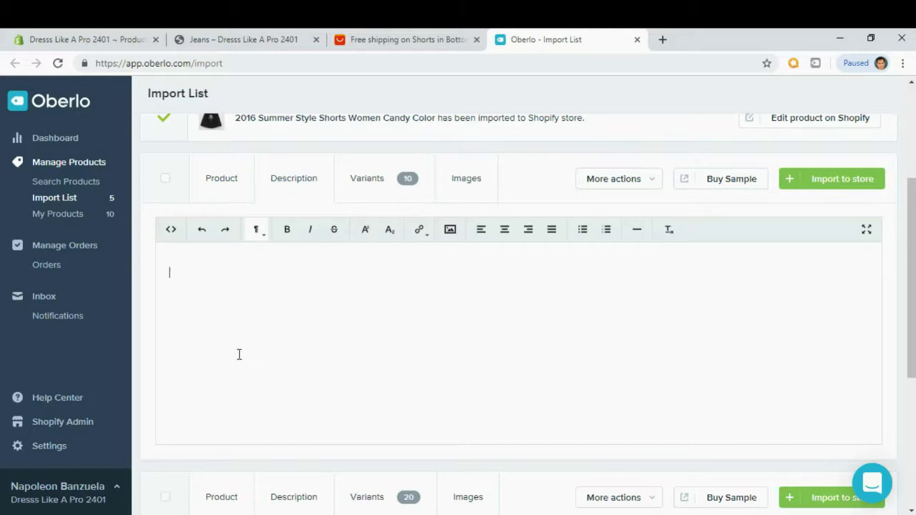
pyautogui.write('Contrary to popular belief, Lorem Ipsum is not simply random text. It has roots in a piece of classical Latin literature from 45 BC, making it over 2000 years old. Richard McClintock, a Latin professor at Hampden-Sydney College in Virginia, looked up one of the more obscure Latin words, consectetur, from a Lorem Ipsum passage, and going through the cites of the word in classical literature, discovered the undoubtable source. Lorem Ipsum comes from sections 1.10.32 and 1.10.33 of "de Finibus Bonorum et Malorum" (The Extremes of Good and Evil) by Cicero, written in 45 BC. This book is a treatise on the theory of ethics, very popular during the Renaissance.')
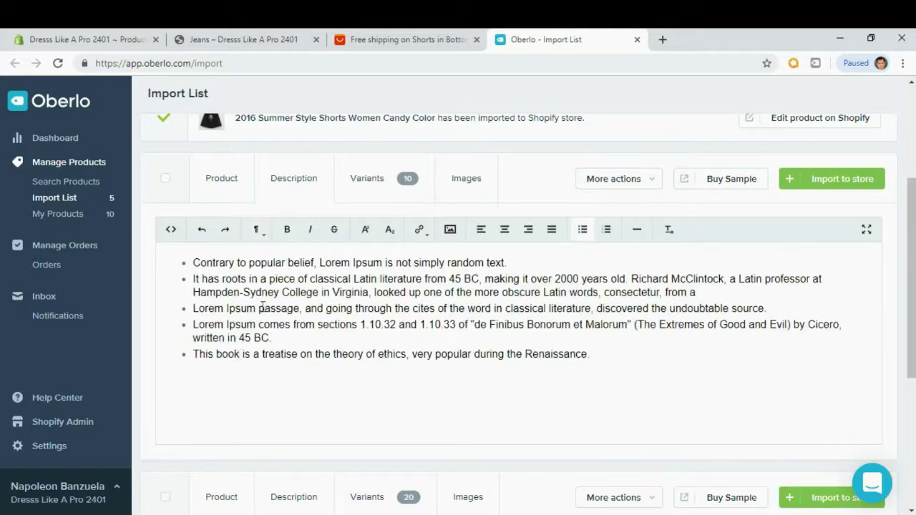
pyautogui.click(377, 192)
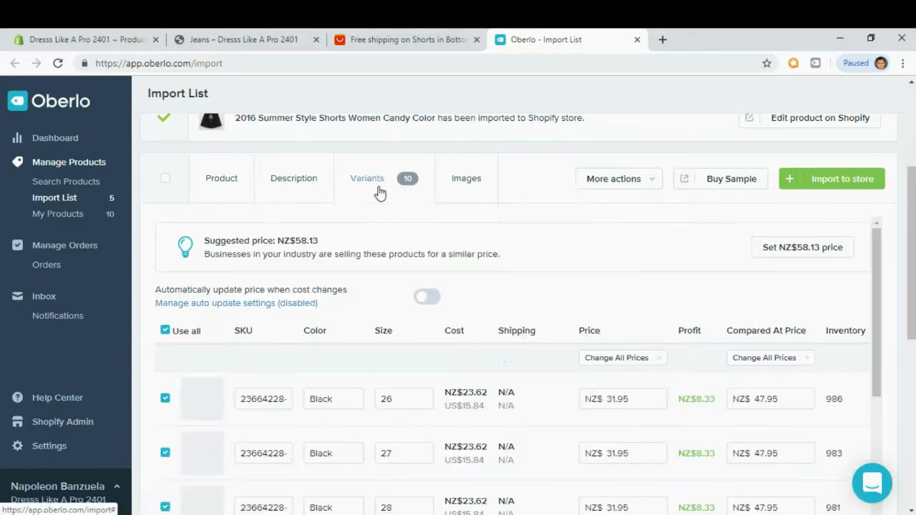
pyautogui.click(475, 181)
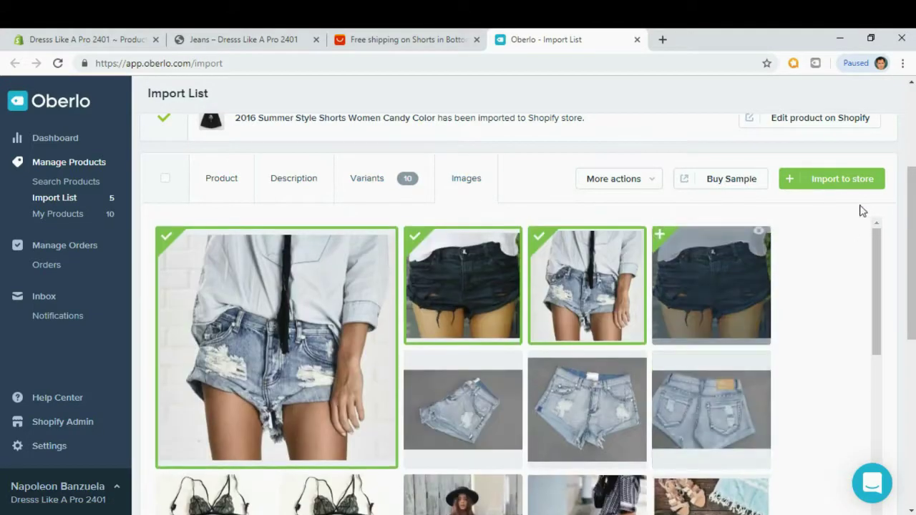
pyautogui.click(734, 286)
pyautogui.click(834, 180)
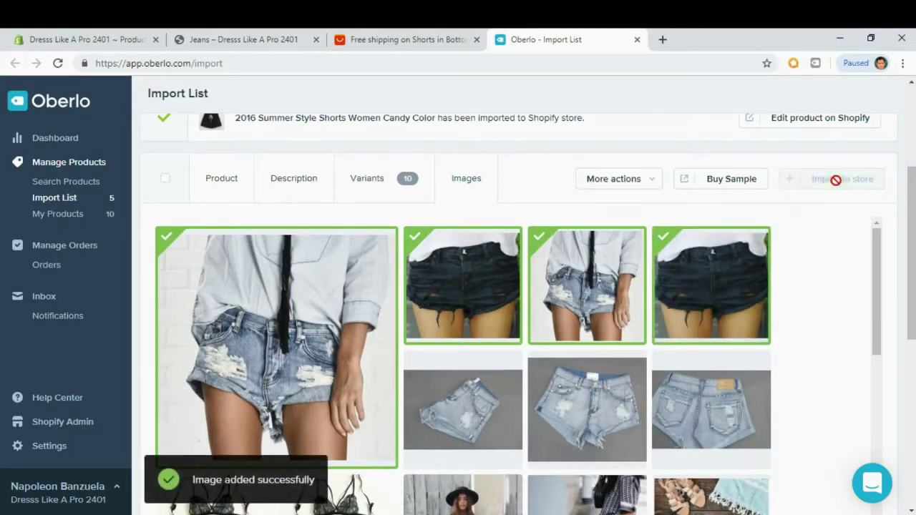
pyautogui.scroll(-1, 838, 186)
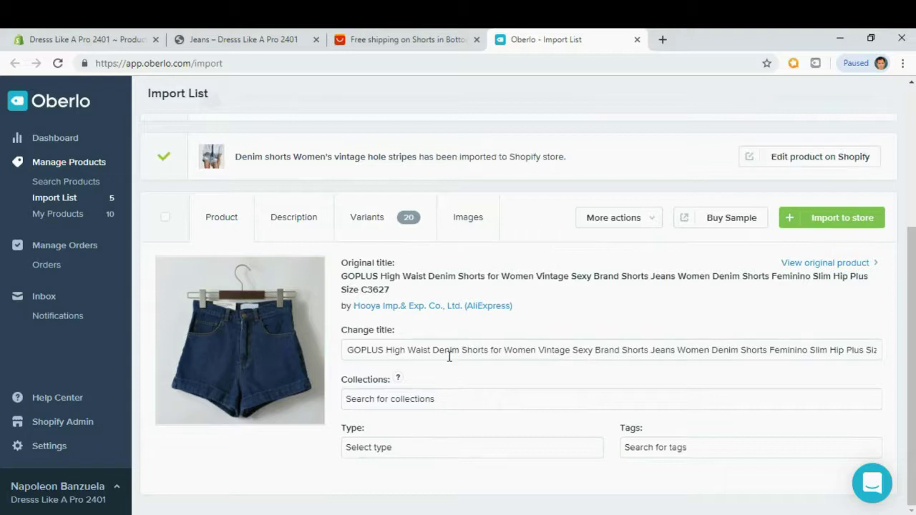
# Retitle the product 'High Waist Denim Shorts for Women Vintage' and add it to the Shorts collection.
pyautogui.moveTo(386, 350); pyautogui.dragTo(313, 345)
pyautogui.press('BackSpace')
pyautogui.press('Delete')
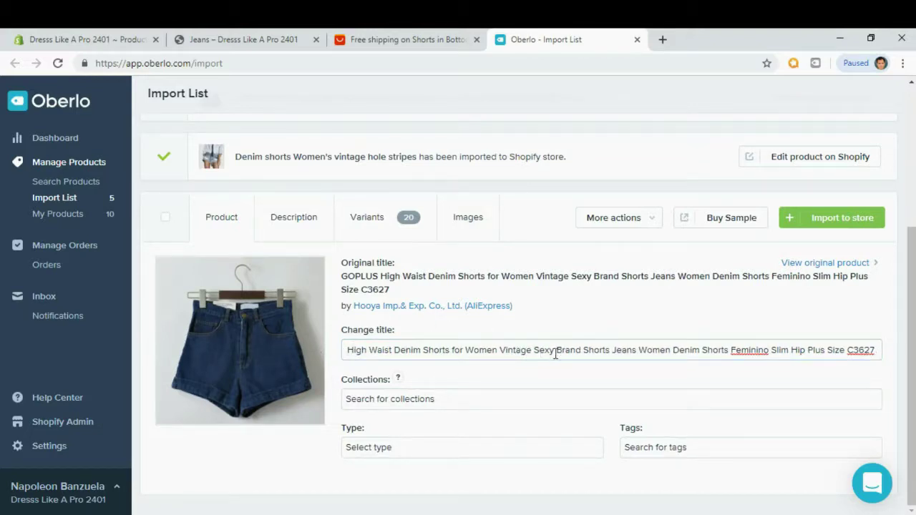
pyautogui.moveTo(532, 350); pyautogui.dragTo(878, 349)
pyautogui.press('BackSpace')
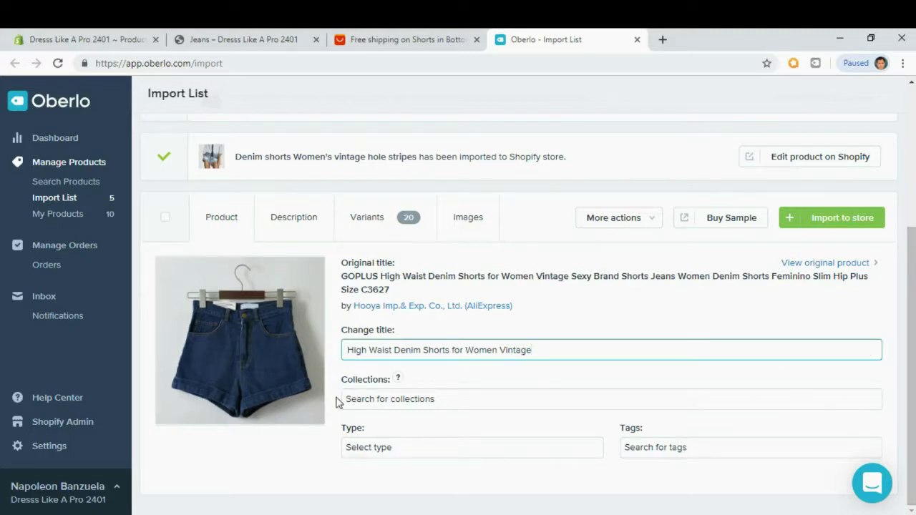
pyautogui.click(353, 399)
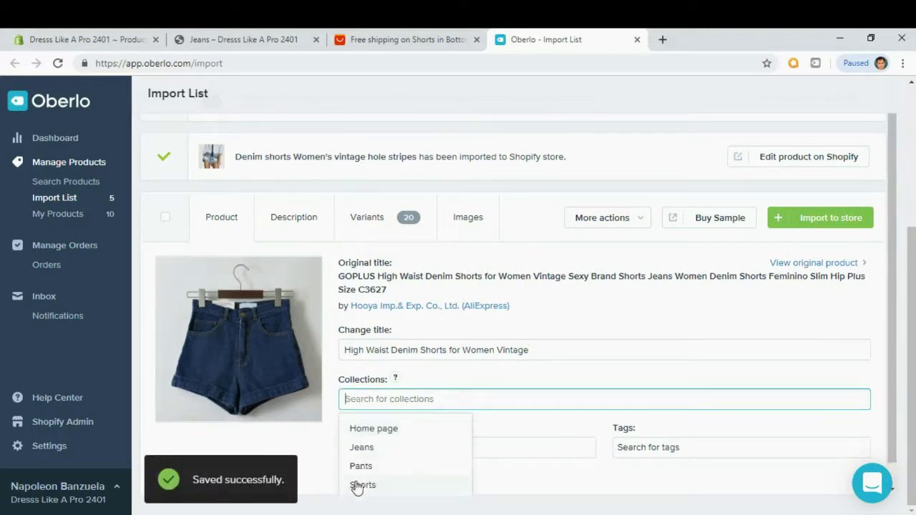
pyautogui.click(358, 485)
pyautogui.click(443, 387)
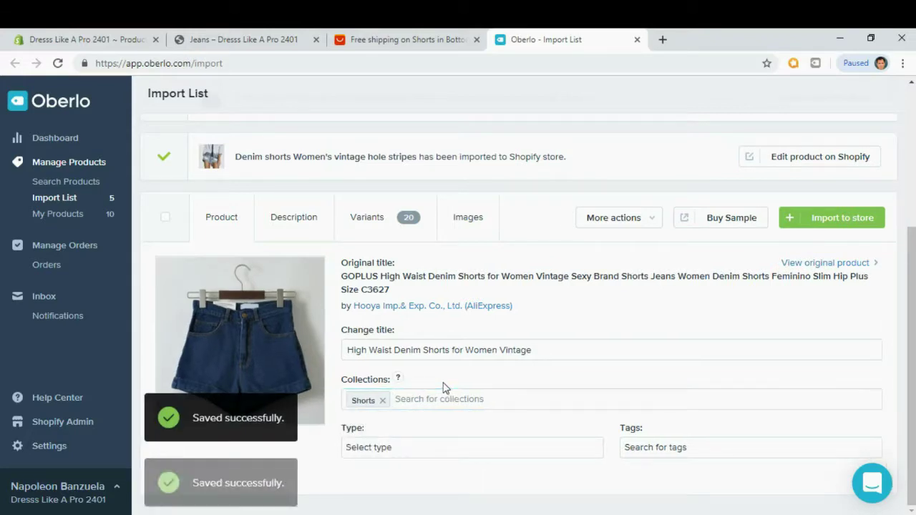
# Replace the description with the pasted Lorem Ipsum bullets, check images, and import the high-waist shorts.
pyautogui.click(294, 224)
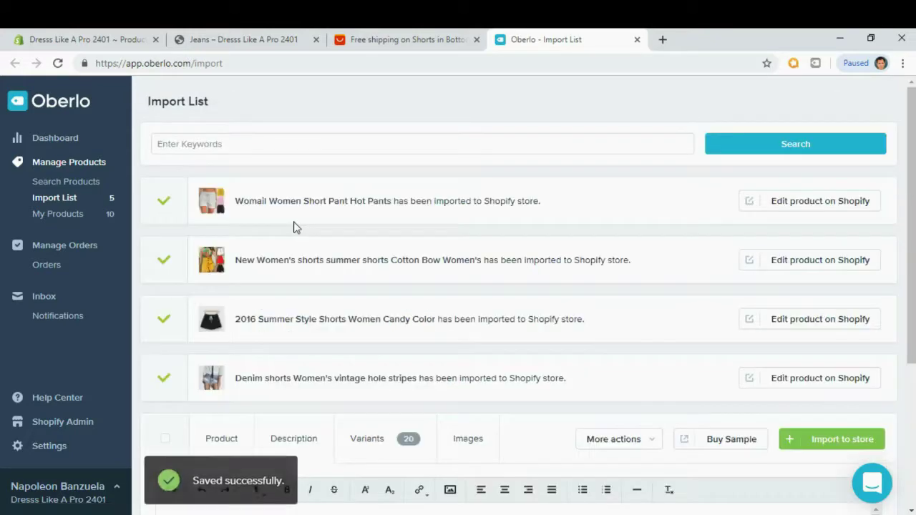
pyautogui.scroll(-3, 381, 299)
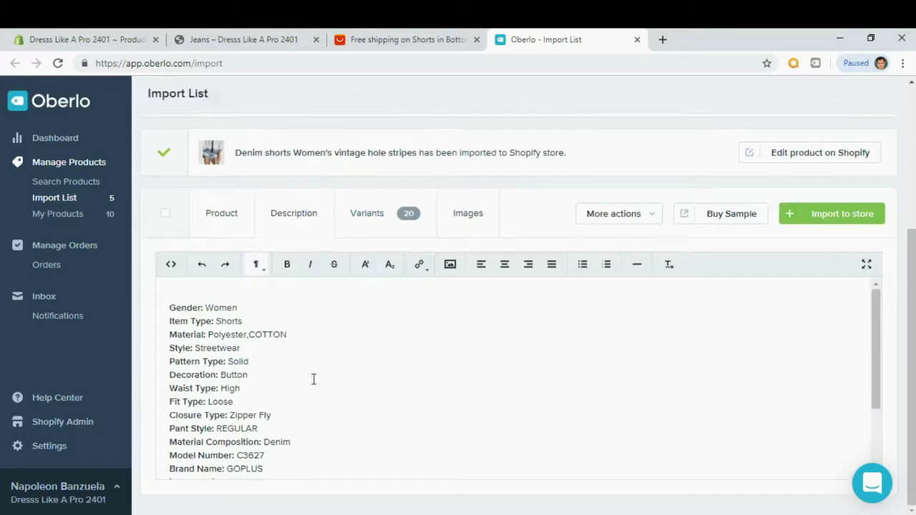
pyautogui.hotkey('ctrl', 'a')
pyautogui.press('BackSpace')
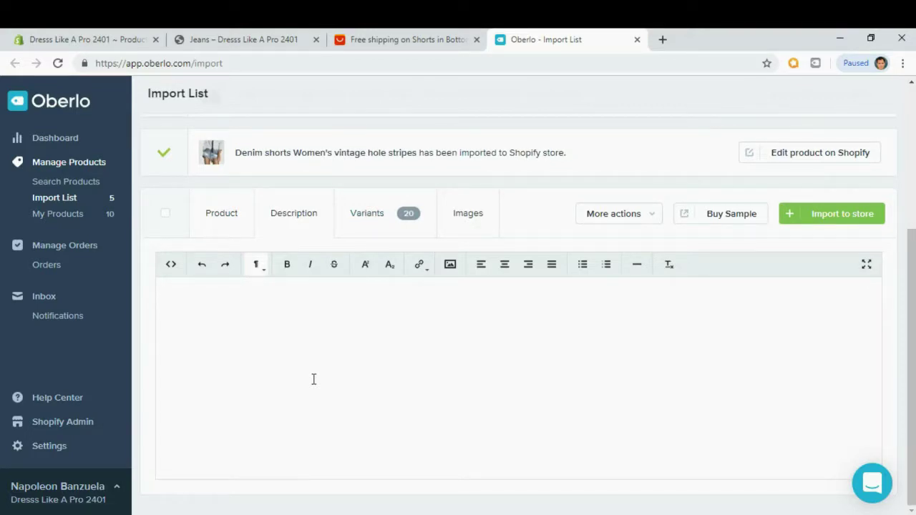
pyautogui.write('Contrary to popular belief, Lorem Ipsum is not simply random text. It has roots in a piece of classical Latin literature from 45 BC, making it over 2000 years old. Richard McClintock, a Latin professor at Hampden-Sydney College in Virginia, looked up one of the more obscure Latin words, consectetur, from a Lorem Ipsum passage, and going through the cites of the word in classical literature, discovered the undoubtable source. Lorem Ipsum comes from sections 1.10.32 and 1.10.33 of "de Finibus Bonorum et Malorum" (The Extremes of Good and Evil) by Cicero, written in 45 BC. This book is a treatise on the theory of ethics, very popular during the Renaissance.')
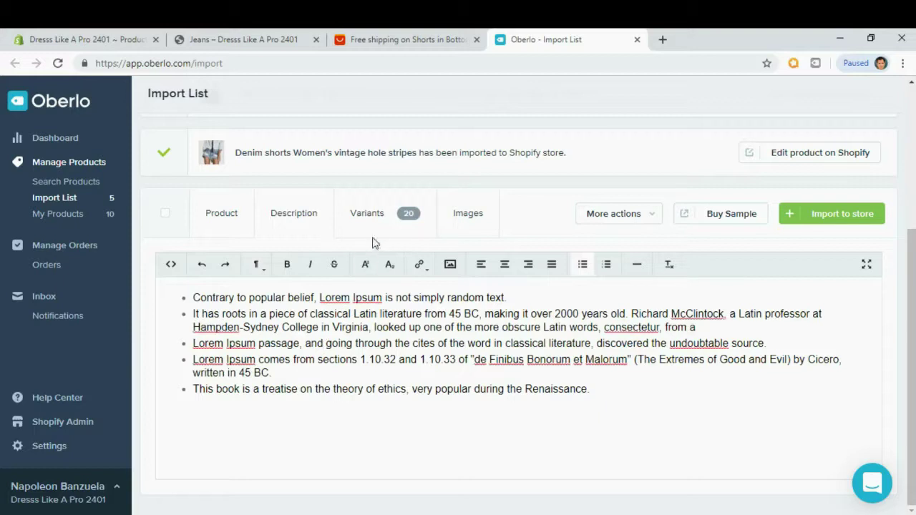
pyautogui.click(480, 226)
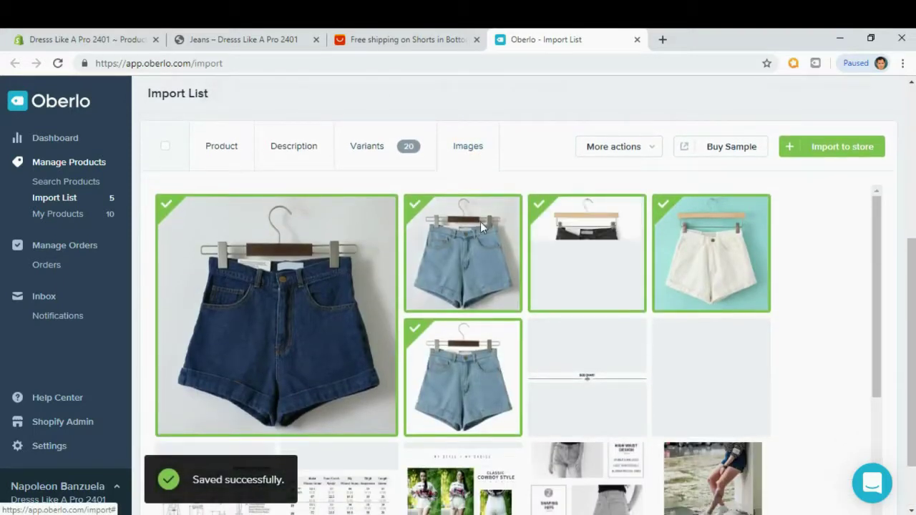
pyautogui.click(842, 147)
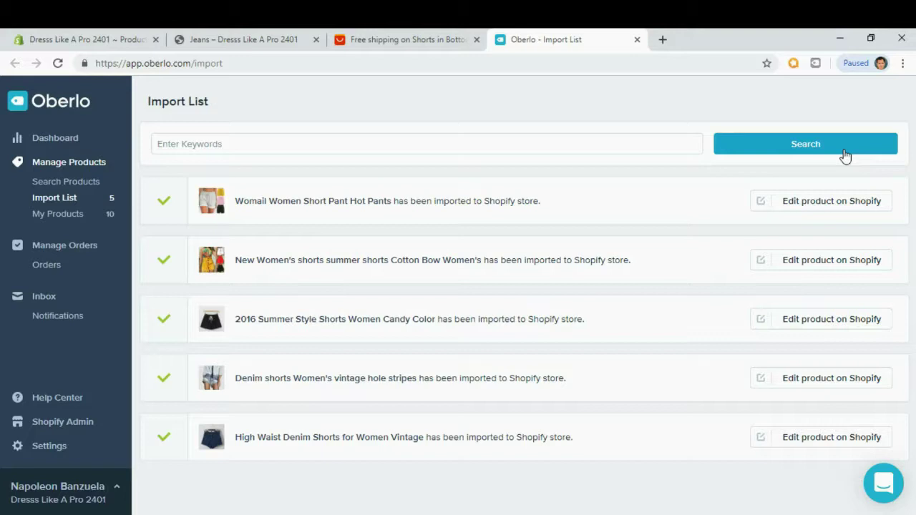
# Reload the Shopify All products list to confirm the High Waist Denim Shorts were imported.
pyautogui.click(67, 41)
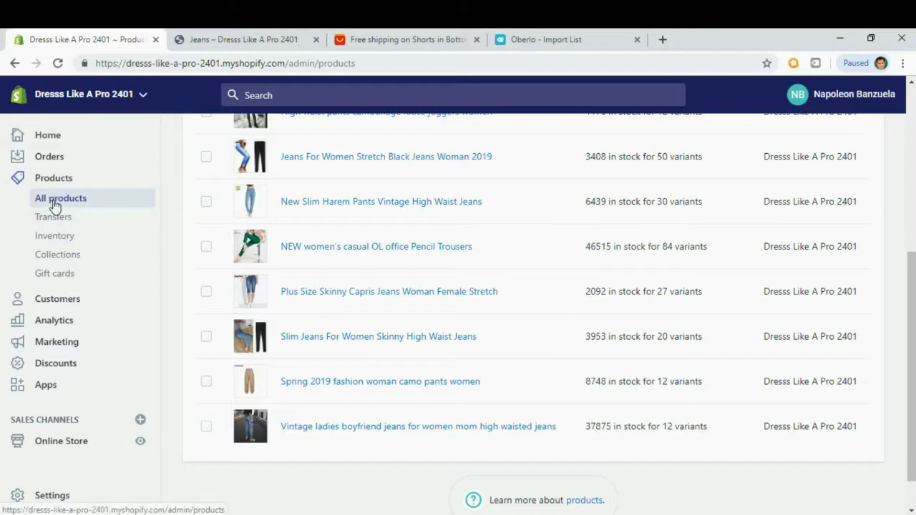
pyautogui.click(59, 63)
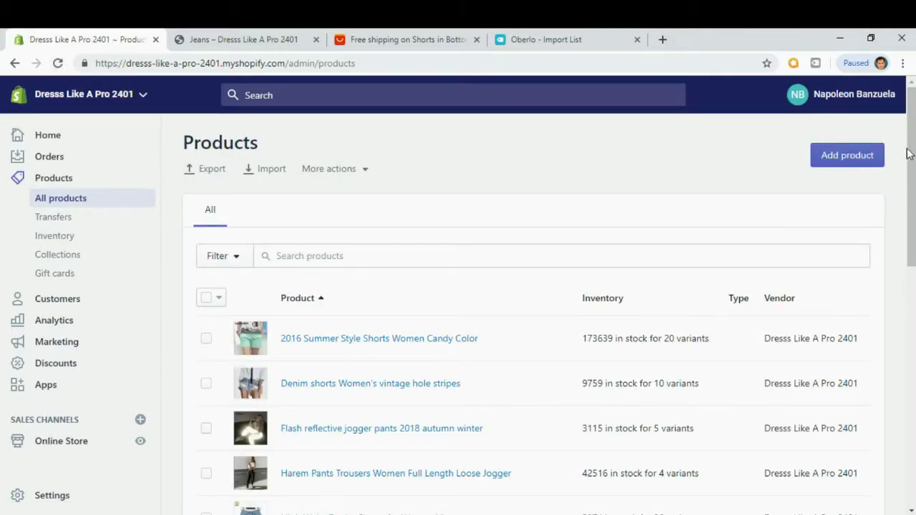
pyautogui.scroll(-2, 907, 153)
pyautogui.scroll(-1, 907, 153)
pyautogui.scroll(1, 907, 153)
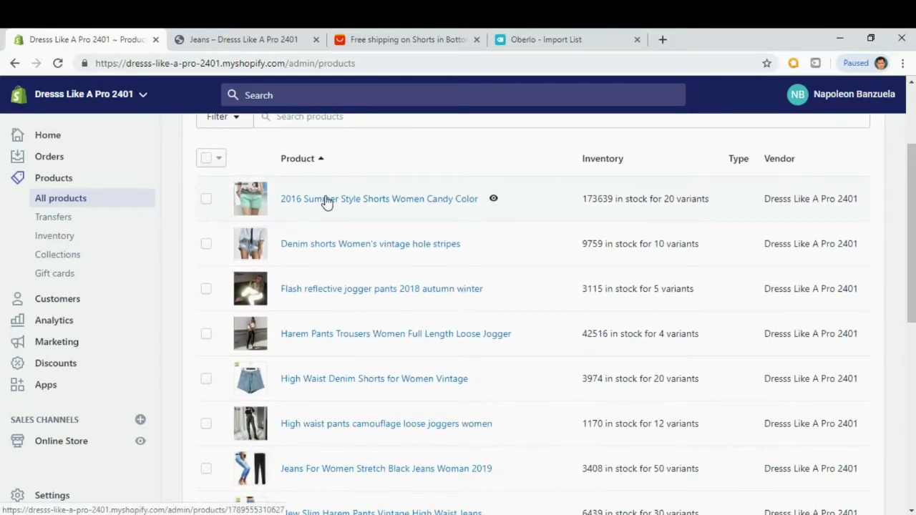
pyautogui.click(248, 45)
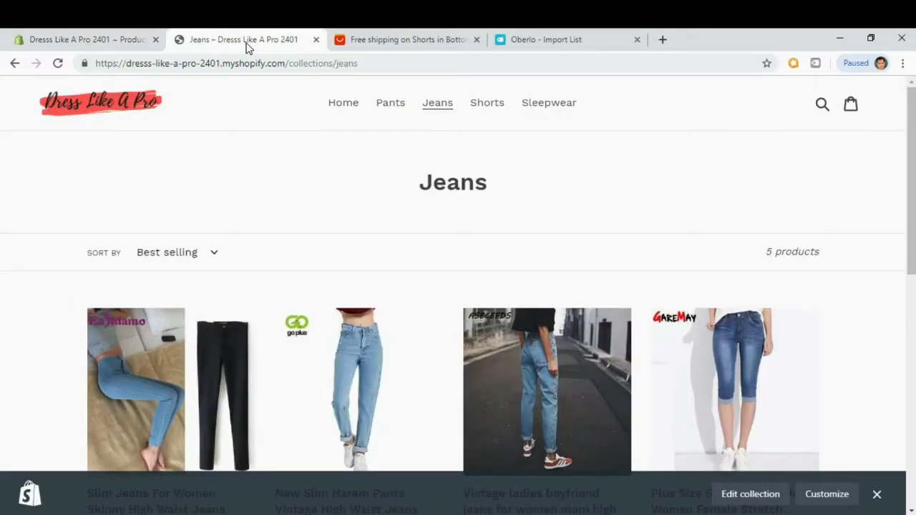
# Browse the storefront Shorts collection's five products, including the new high-waist and hole-stripe denim shorts.
pyautogui.click(487, 106)
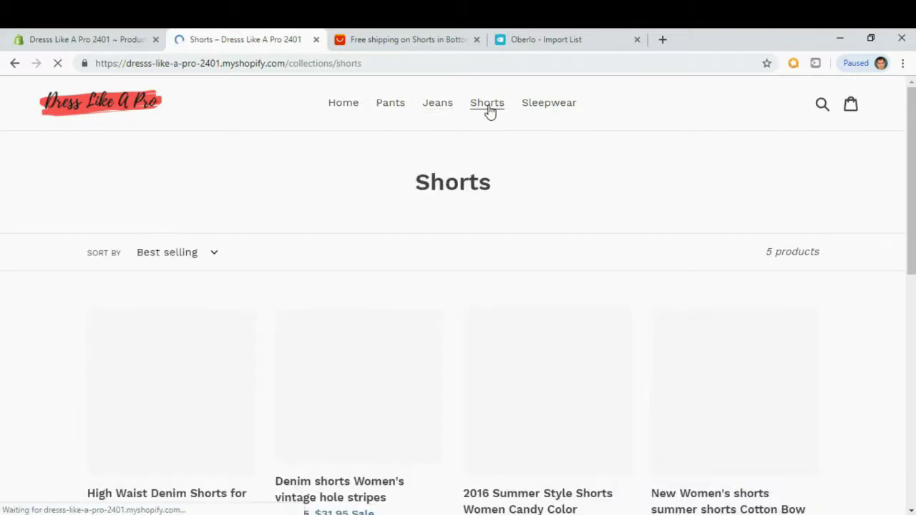
pyautogui.scroll(-3, 912, 113)
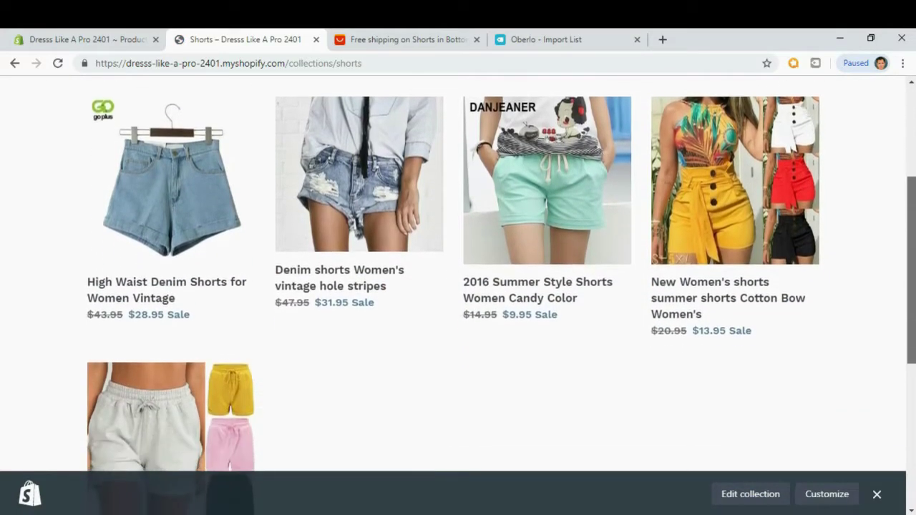
pyautogui.scroll(-2, 914, 222)
pyautogui.scroll(1, 914, 222)
pyautogui.moveTo(914, 222); pyautogui.dragTo(914, 87)
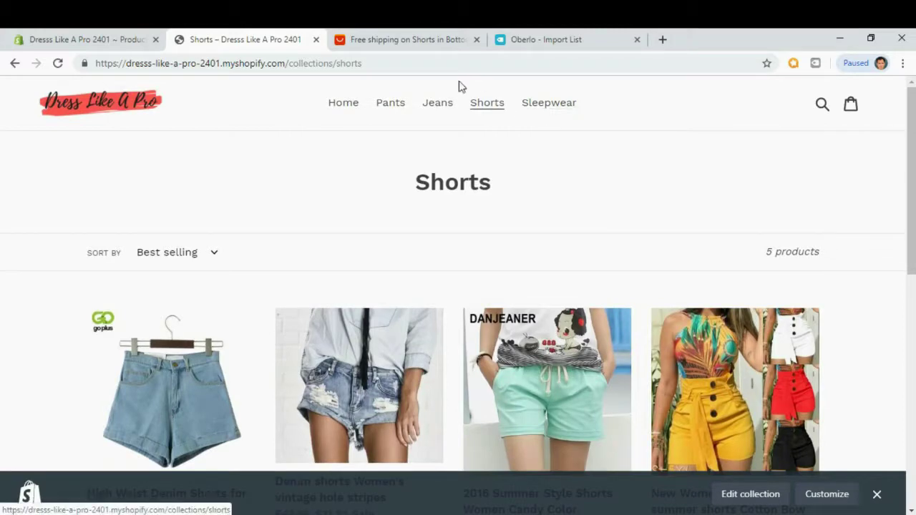
# Return to the AliExpress home page and open the women's sleepwear category.
pyautogui.click(422, 41)
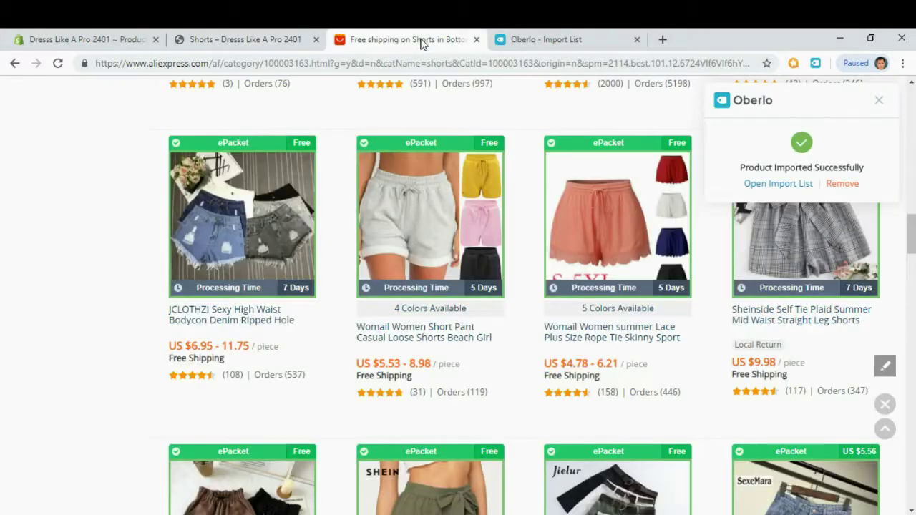
pyautogui.moveTo(911, 247); pyautogui.dragTo(911, 125)
pyautogui.click(40, 136)
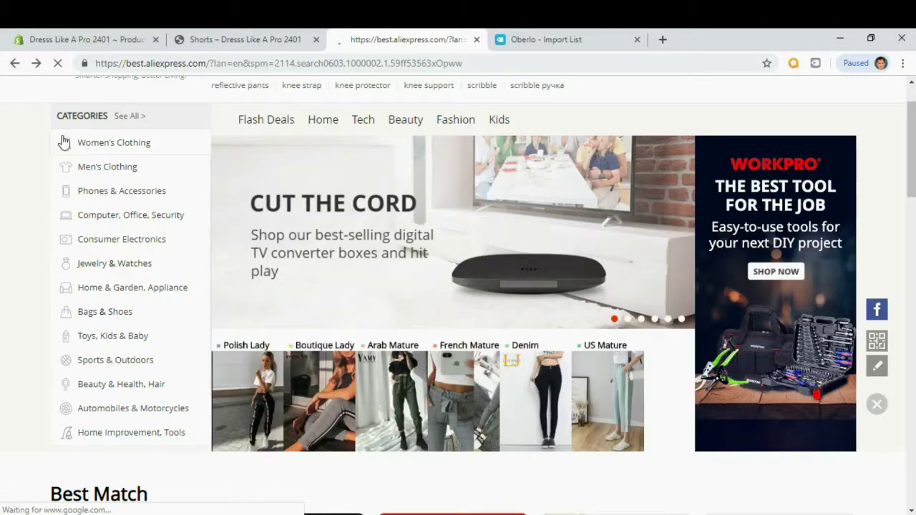
pyautogui.moveTo(102, 148)
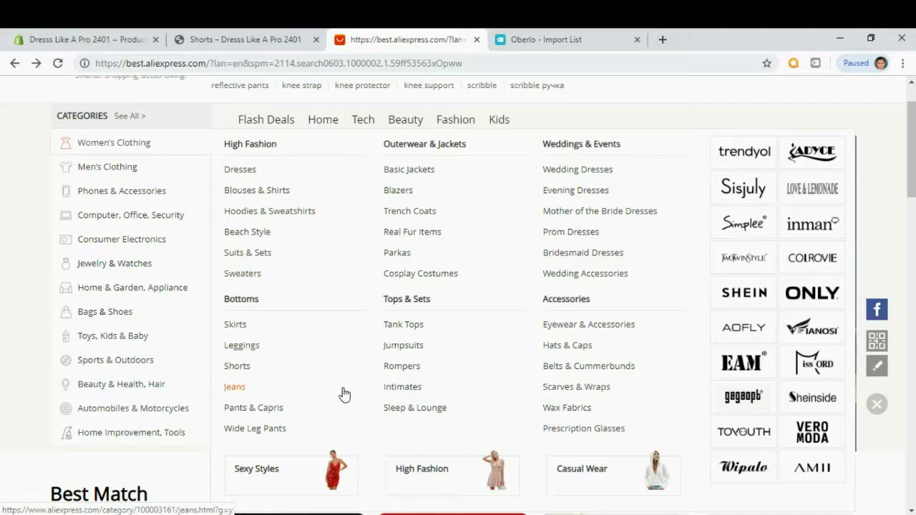
pyautogui.scroll(-1, 343, 393)
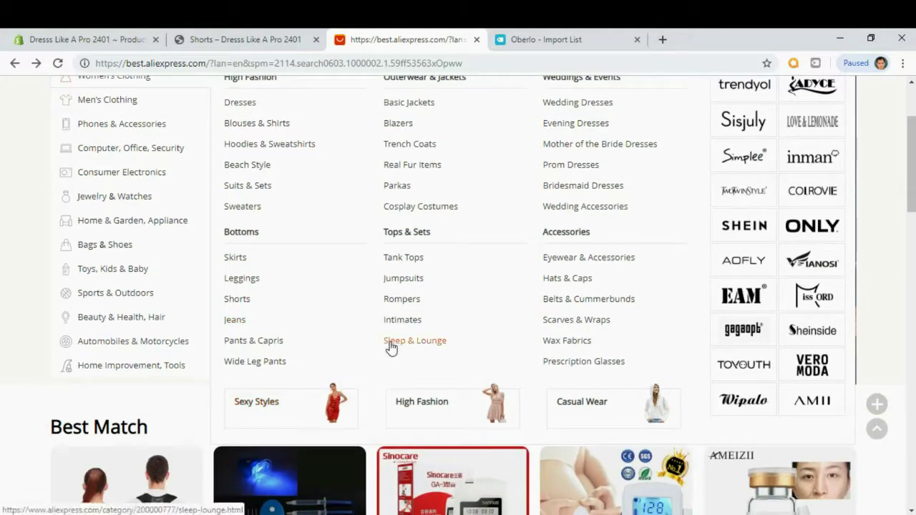
pyautogui.scroll(1, 390, 348)
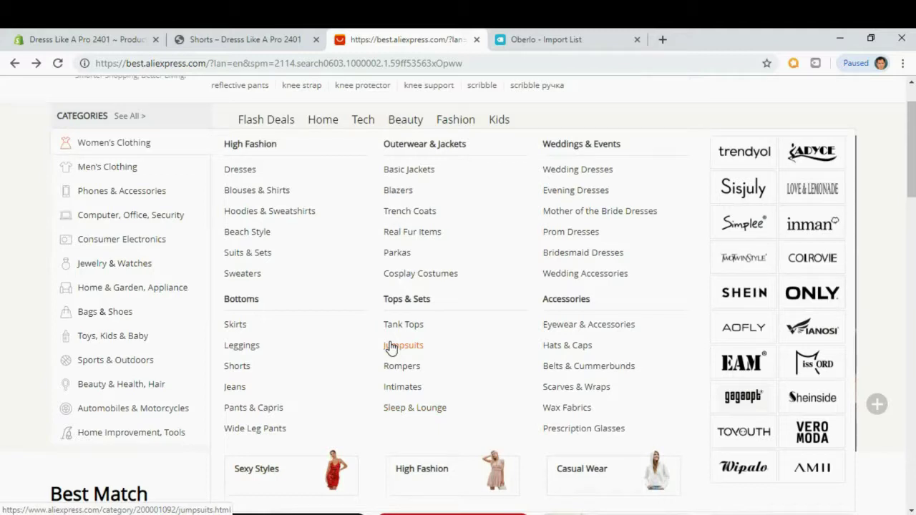
pyautogui.click(394, 414)
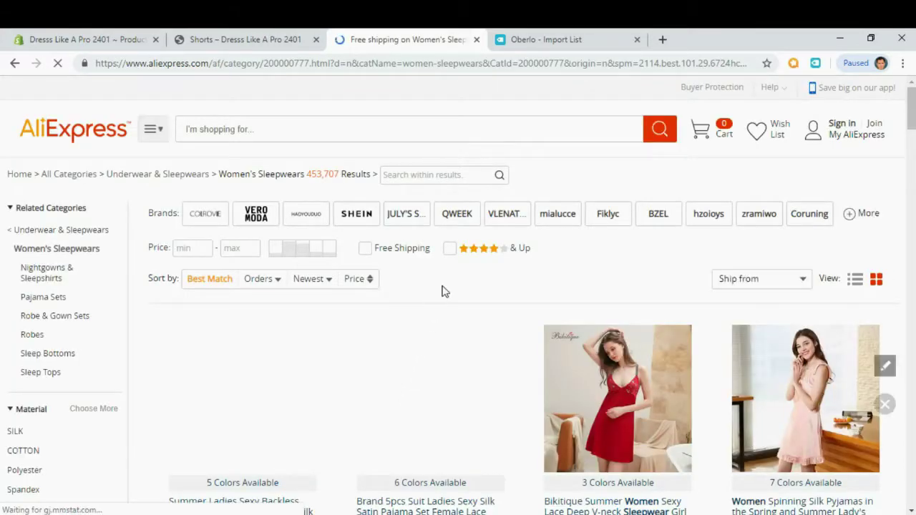
# Push the first sleepwear product, the Bikitique red nightdress and the lace cotton nightgown to Oberlo.
pyautogui.scroll(-1, 444, 291)
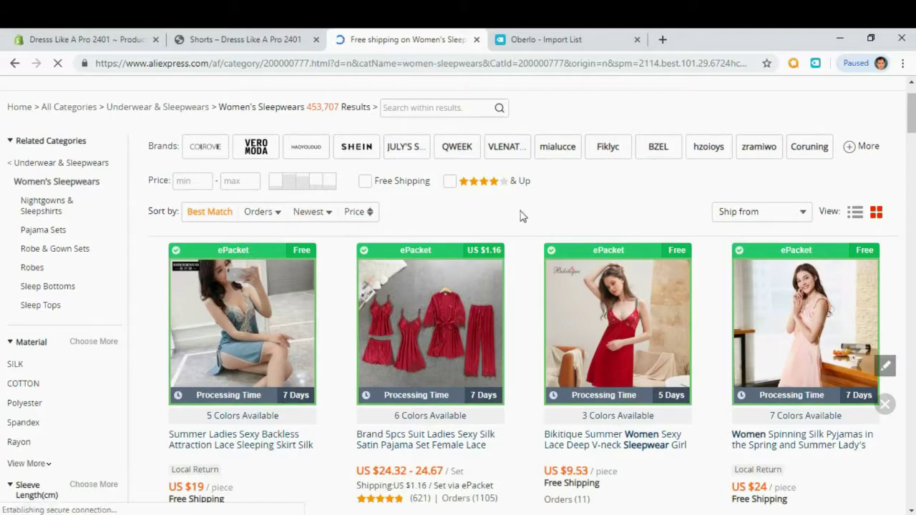
pyautogui.scroll(-1, 515, 214)
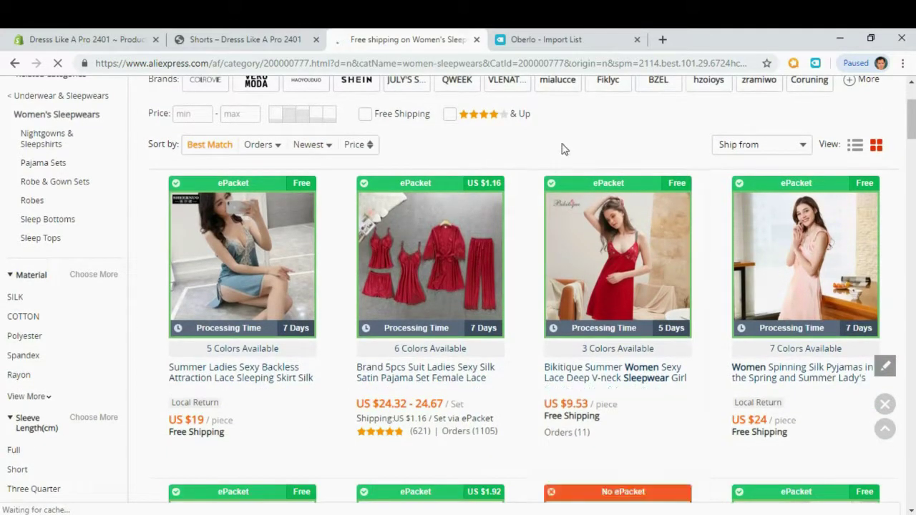
pyautogui.scroll(-1, 562, 147)
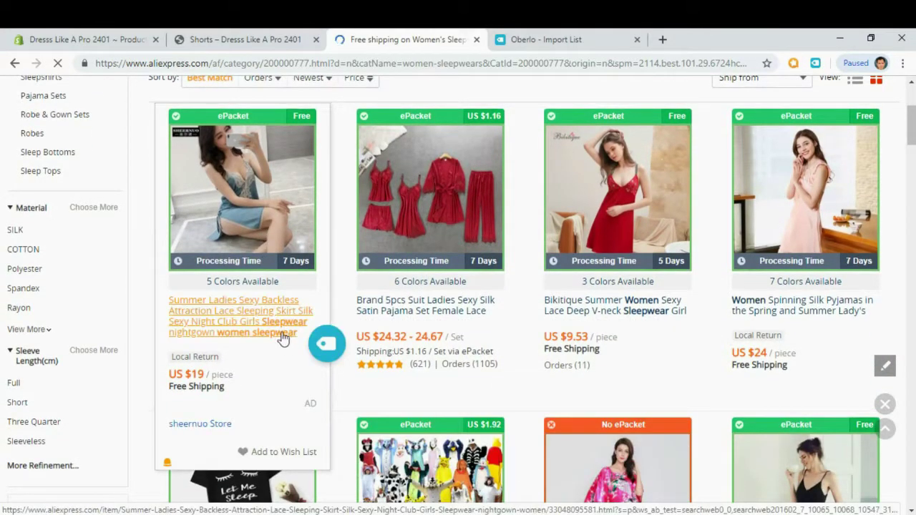
pyautogui.click(327, 345)
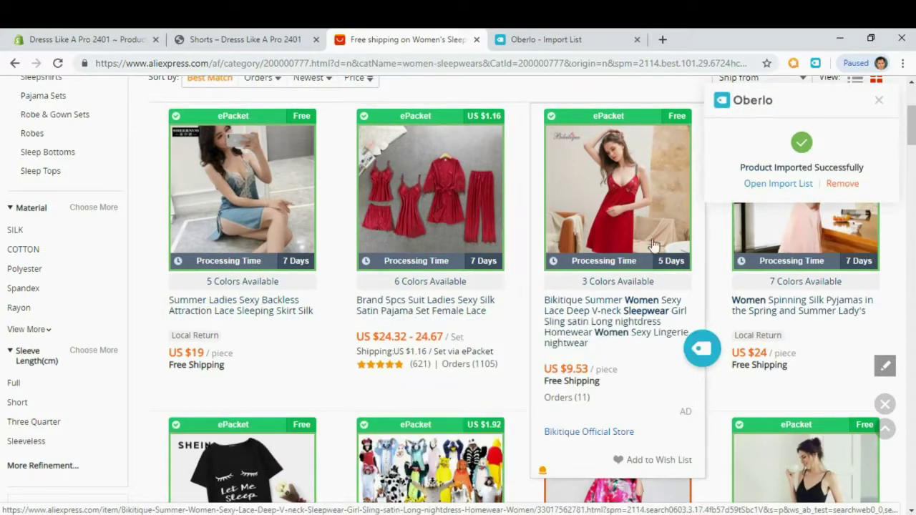
pyautogui.click(699, 351)
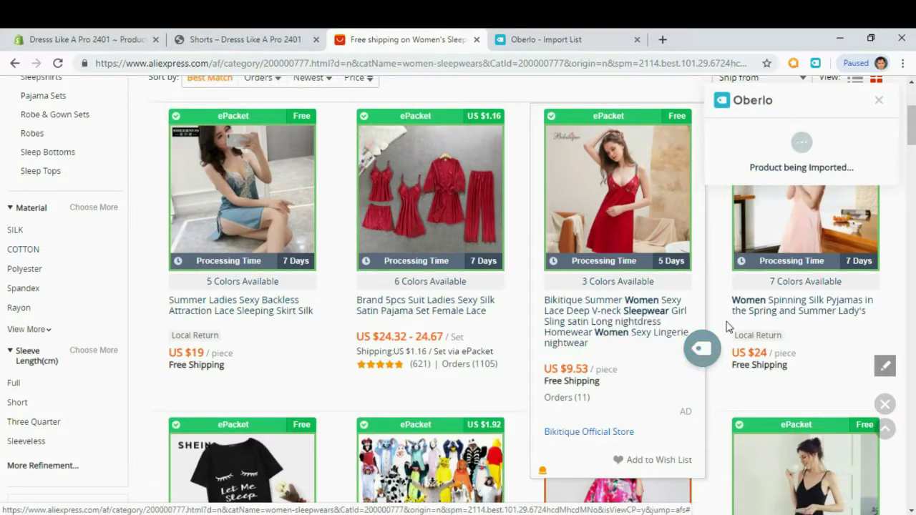
pyautogui.scroll(-3, 593, 302)
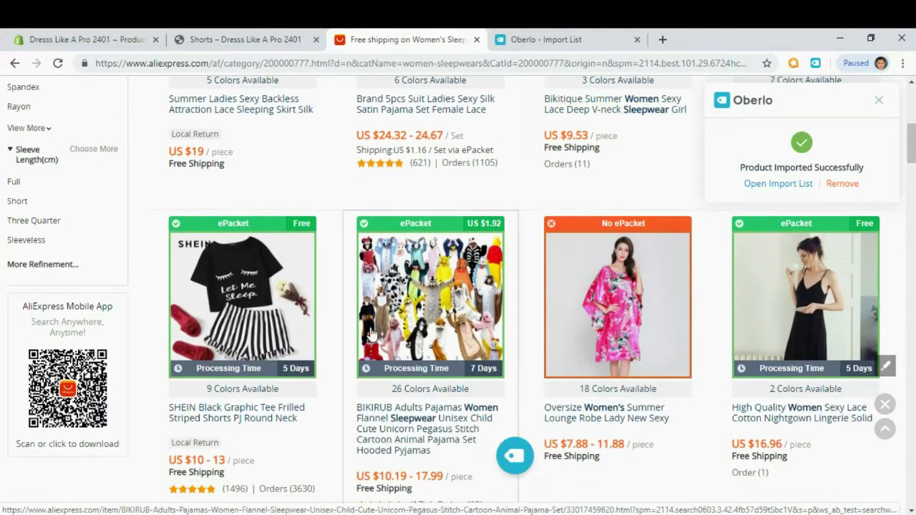
pyautogui.scroll(-1, 371, 334)
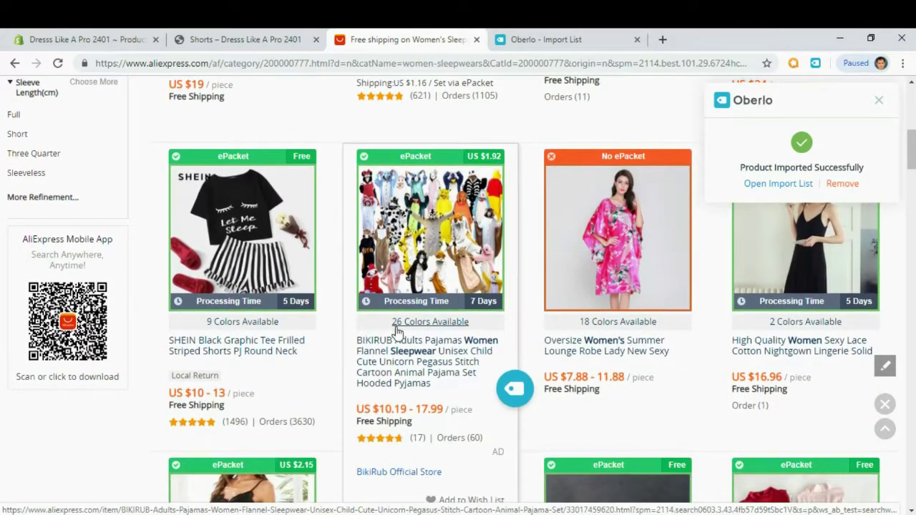
pyautogui.scroll(-2, 851, 293)
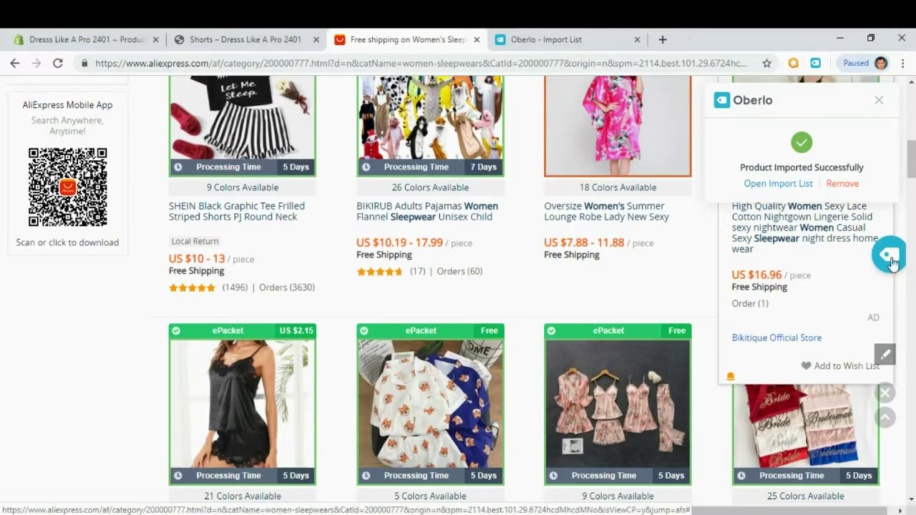
pyautogui.click(891, 259)
# Push the ZHDAOR and Seedrulia satin pajama sets to Oberlo, then open the import list.
pyautogui.scroll(-3, 500, 322)
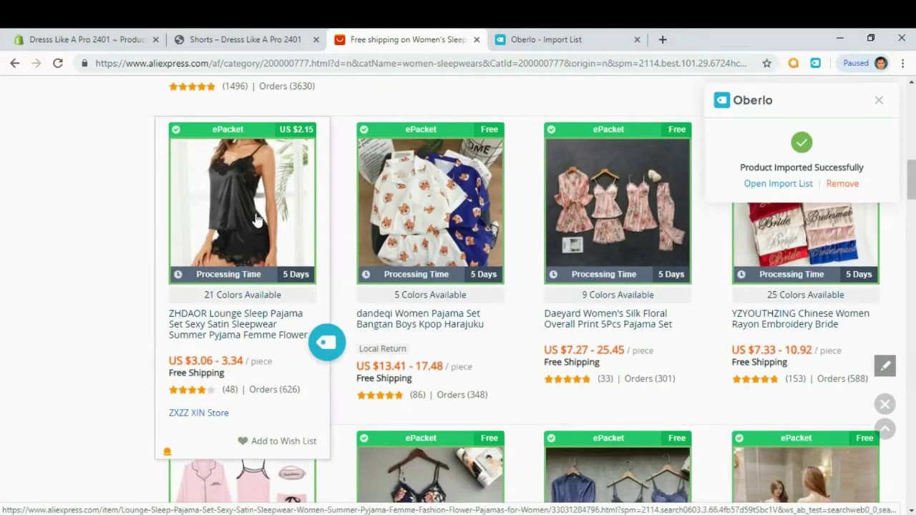
pyautogui.click(326, 344)
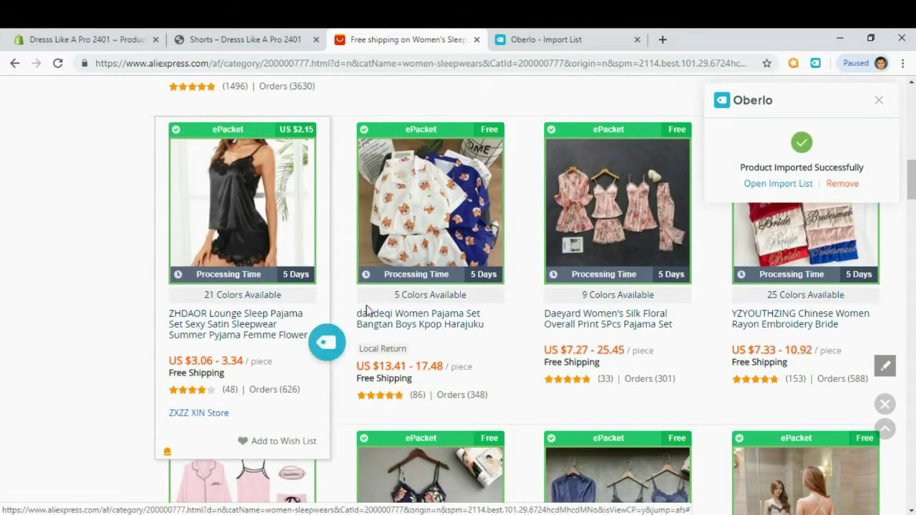
pyautogui.scroll(-3, 454, 290)
pyautogui.scroll(-5, 457, 289)
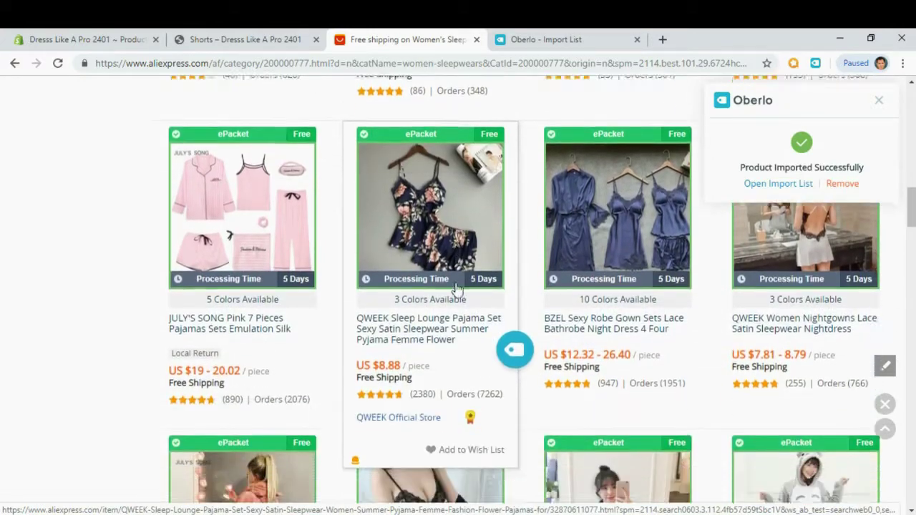
pyautogui.scroll(-1, 456, 289)
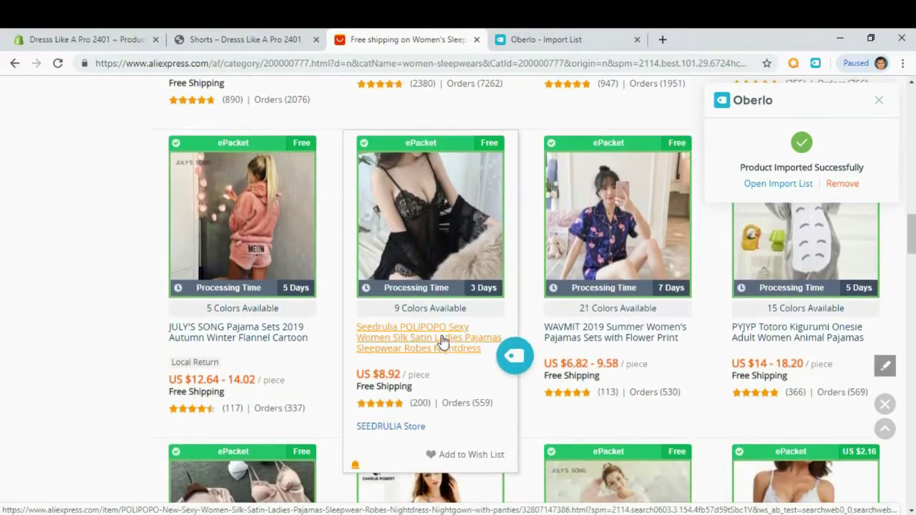
pyautogui.click(517, 358)
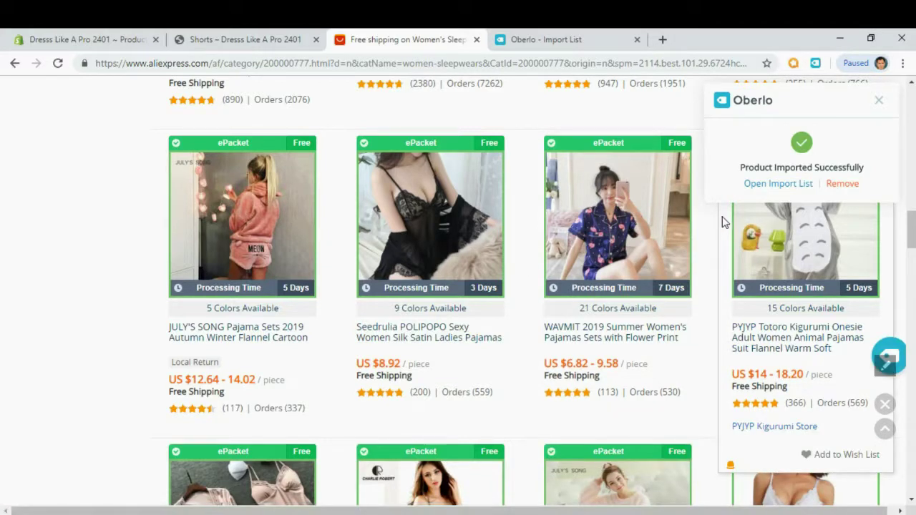
pyautogui.click(766, 186)
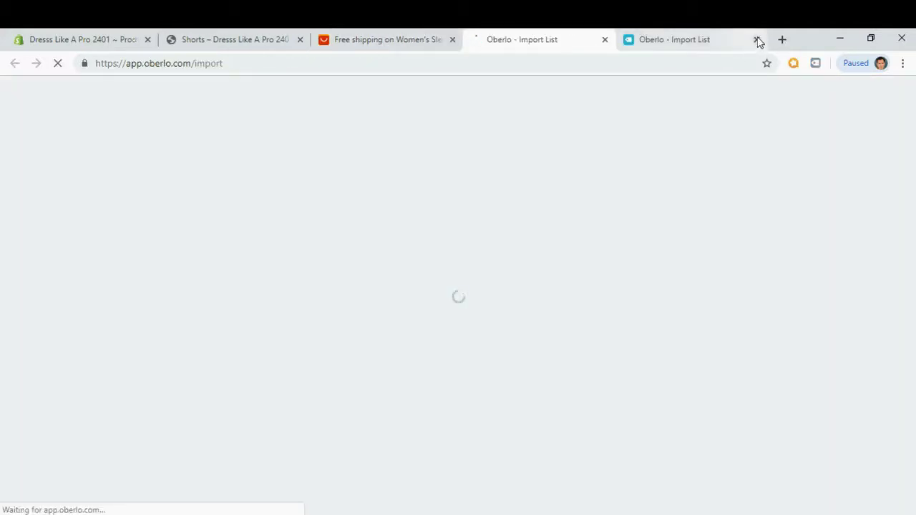
# Close the duplicate tab and trim the pajama title, removing POLIPOPO and everything from &Robes onward.
pyautogui.click(757, 40)
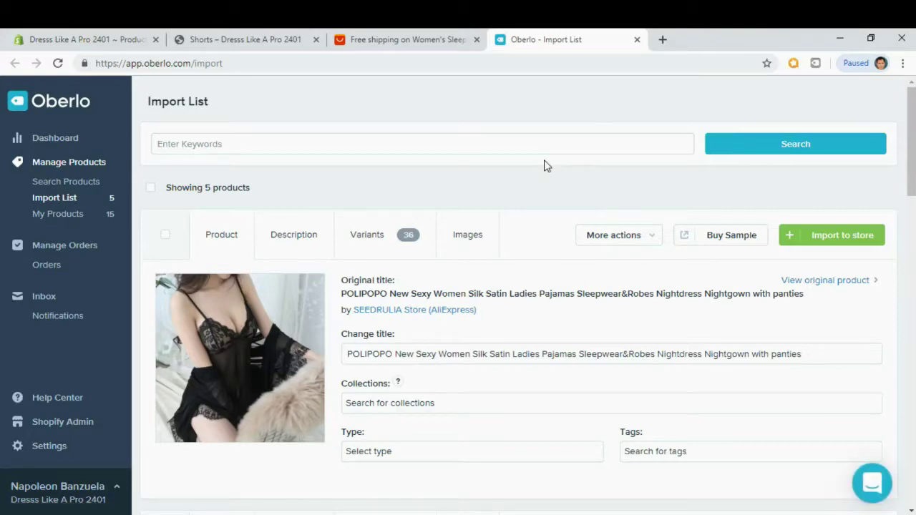
pyautogui.moveTo(911, 125)
pyautogui.mouseDown()
pyautogui.moveTo(911, 231)
pyautogui.moveTo(906, 112)
pyautogui.mouseUp()
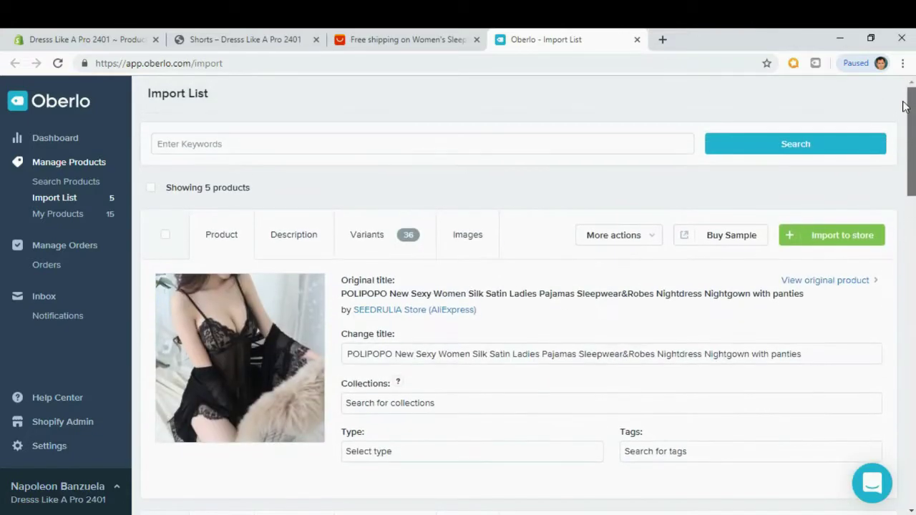
pyautogui.doubleClick(365, 354)
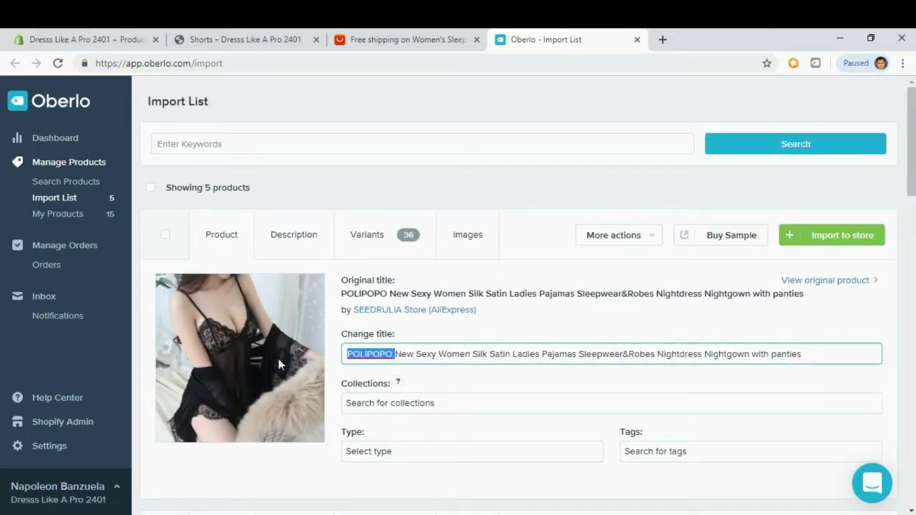
pyautogui.press('BackSpace')
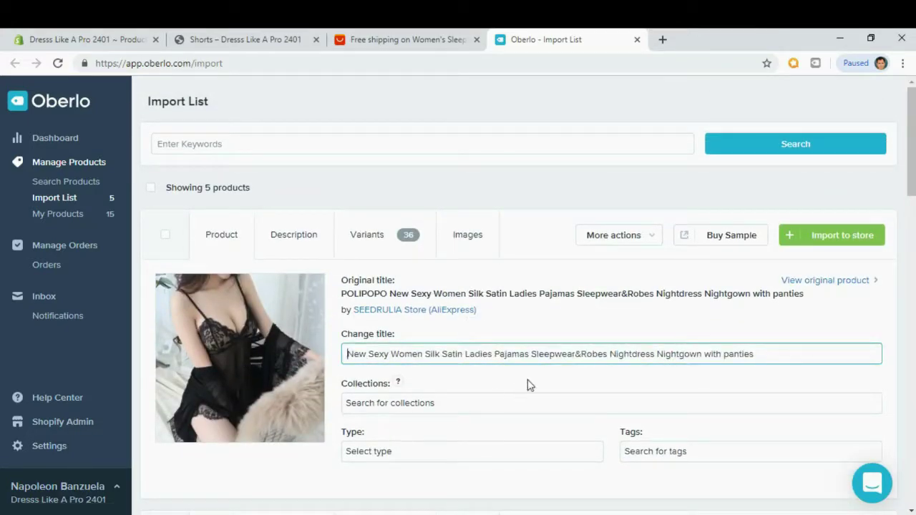
pyautogui.click(572, 353)
pyautogui.hotkey('shift', 'End')
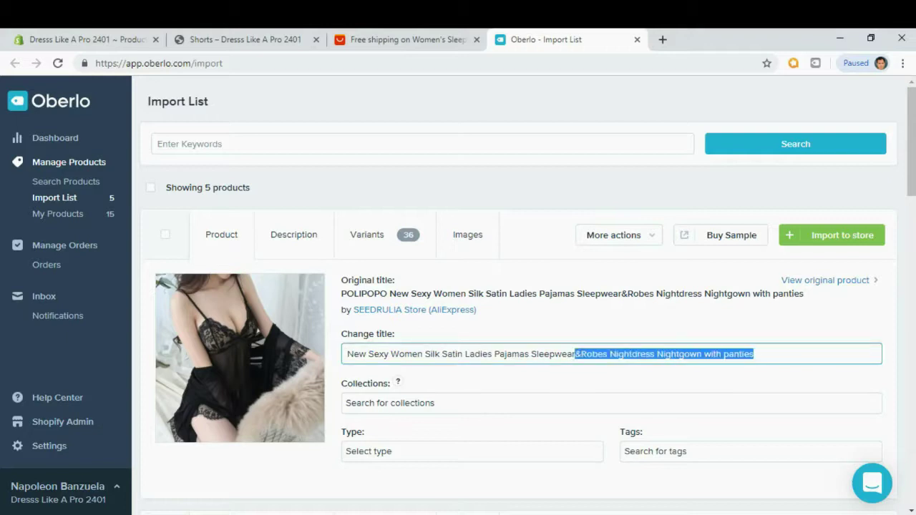
pyautogui.press('BackSpace')
# Add the pajama set to Sleepwear and replace its spec description with the pasted Lorem Ipsum bullets.
pyautogui.click(415, 408)
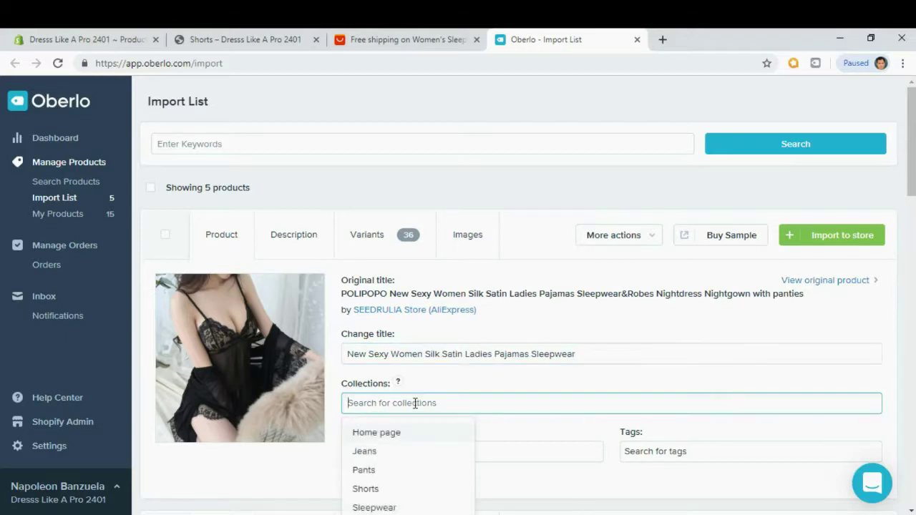
pyautogui.scroll(-1, 401, 458)
pyautogui.click(399, 442)
pyautogui.click(449, 306)
pyautogui.click(299, 178)
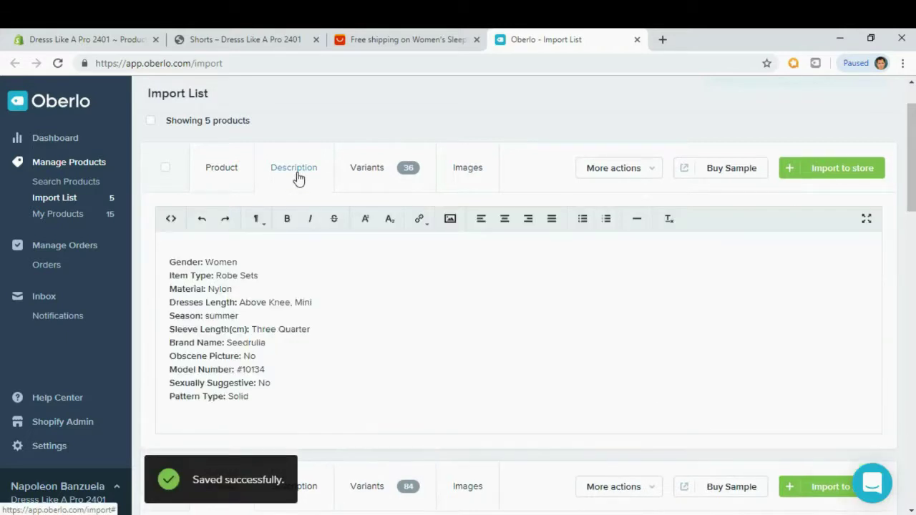
pyautogui.moveTo(248, 396); pyautogui.dragTo(158, 257)
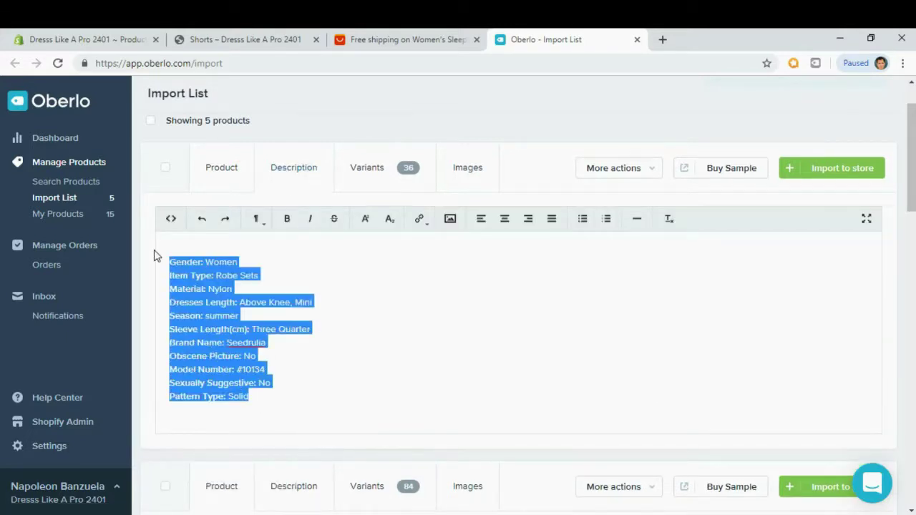
pyautogui.press('BackSpace')
pyautogui.write('Contrary to popular belief, Lorem Ipsum is not simply random text. It has roots in a piece of classical Latin literature from 45 BC, making it over 2000 years old. Richard McClintock, a Latin professor at Hampden-Sydney College in Virginia, looked up one of the more obscure Latin words, consectetur, from a Lorem Ipsum passage, and going through the cites of the word in classical literature, discovered the undoubtable source. Lorem Ipsum comes from sections 1.10.32 and 1.10.33 of "de Finibus Bonorum et Malorum" (The Extremes of Good and Evil) by Cicero, written in 45 BC. This book is a treatise on the theory of ethics, very popular during the Renaissance.')
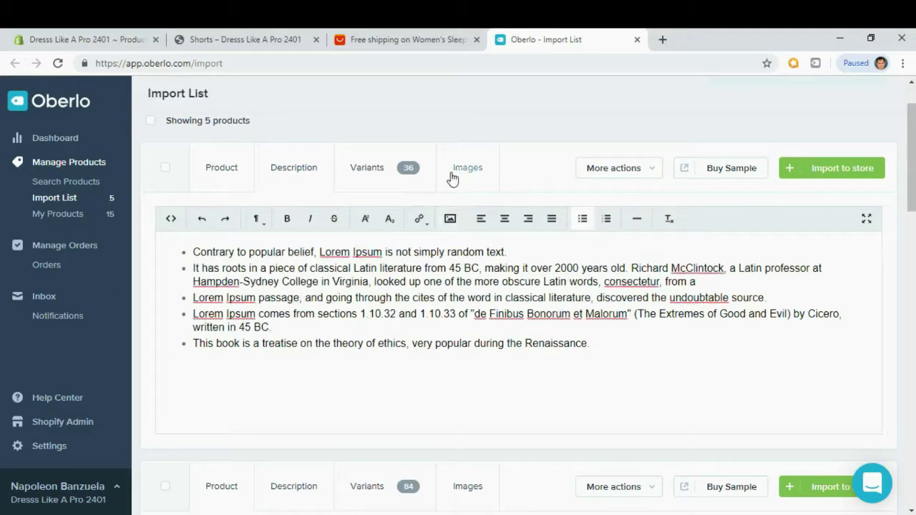
# Review the variant prices and images, then import the product to the store.
pyautogui.click(377, 172)
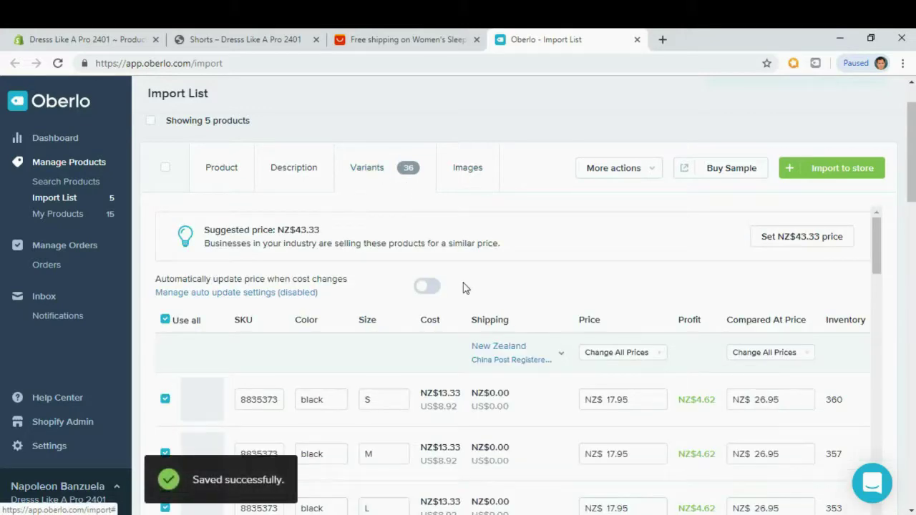
pyautogui.click(478, 188)
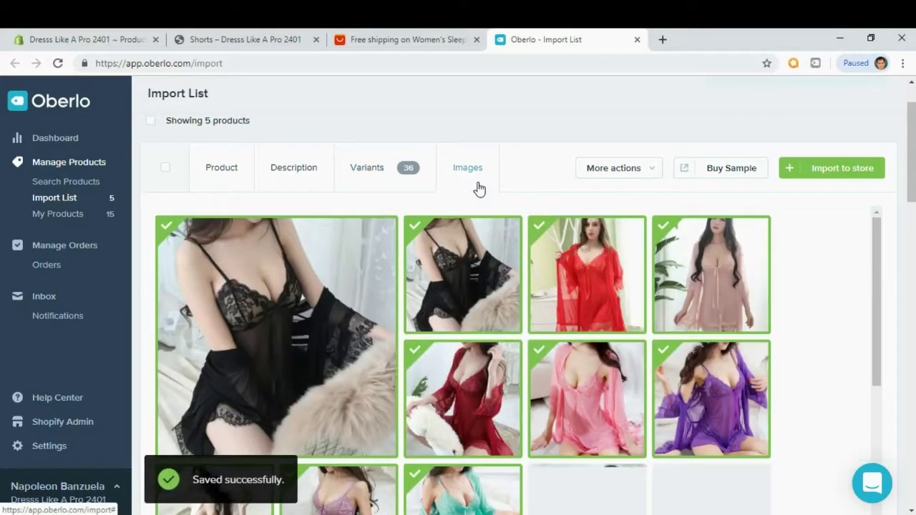
pyautogui.click(828, 172)
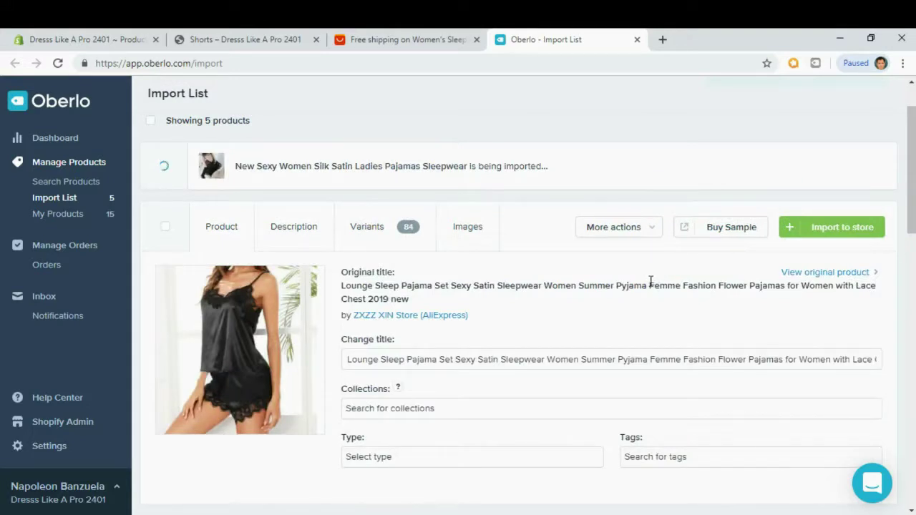
# Trim the Lounge pajama set title to end at Sleepwear and add it to the Sleepwear collection.
pyautogui.scroll(-1, 650, 280)
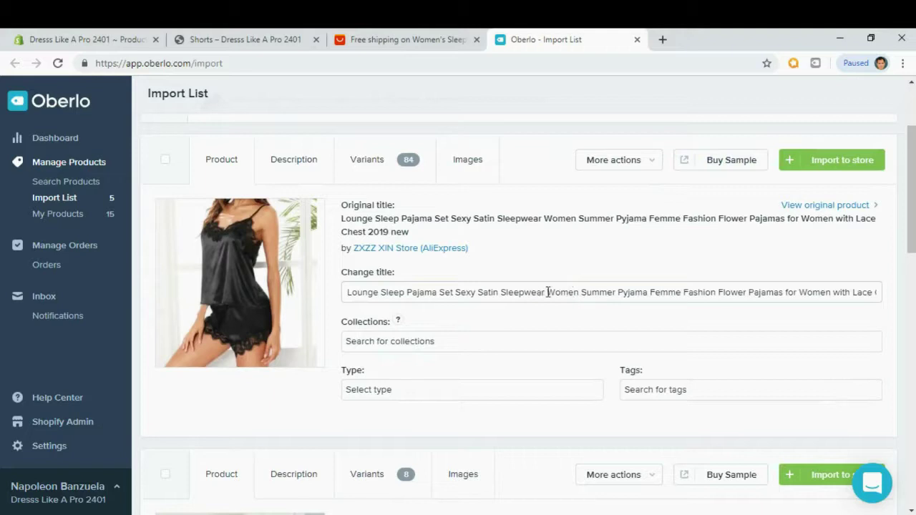
pyautogui.moveTo(546, 292); pyautogui.dragTo(879, 292)
pyautogui.press('BackSpace')
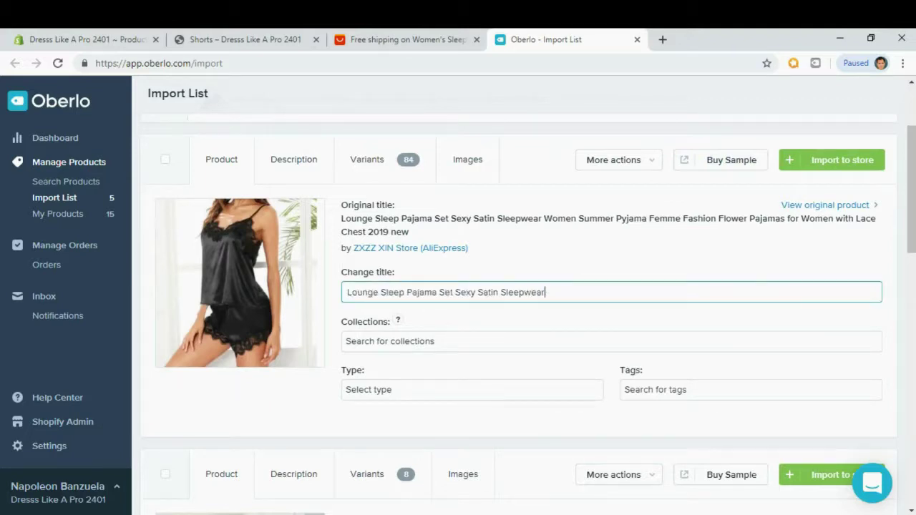
pyautogui.click(398, 341)
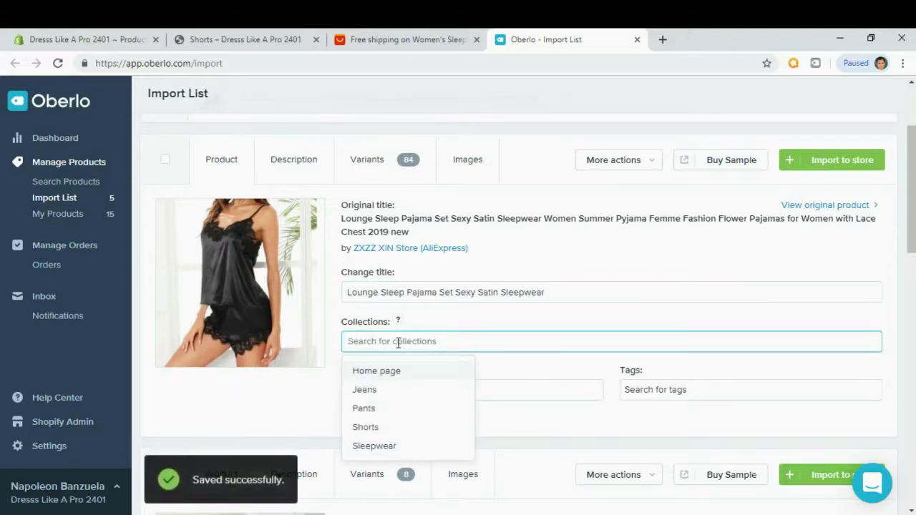
pyautogui.click(373, 446)
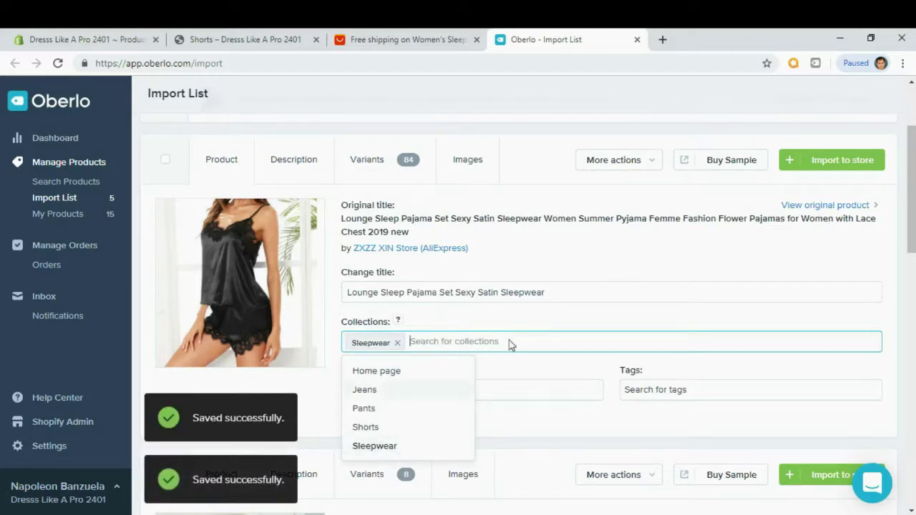
# Replace the pajama set's description with the pasted Lorem Ipsum bullet list.
pyautogui.click(299, 170)
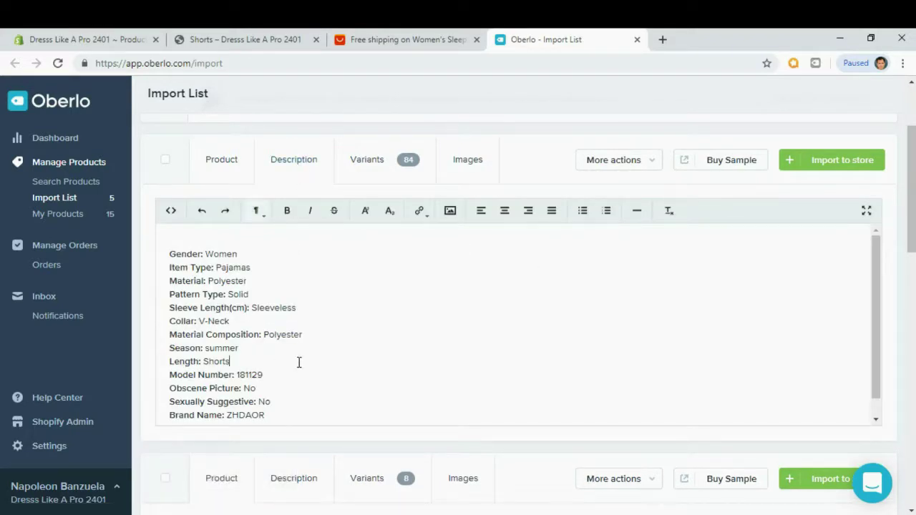
pyautogui.hotkey('ctrl', 'a')
pyautogui.press('BackSpace')
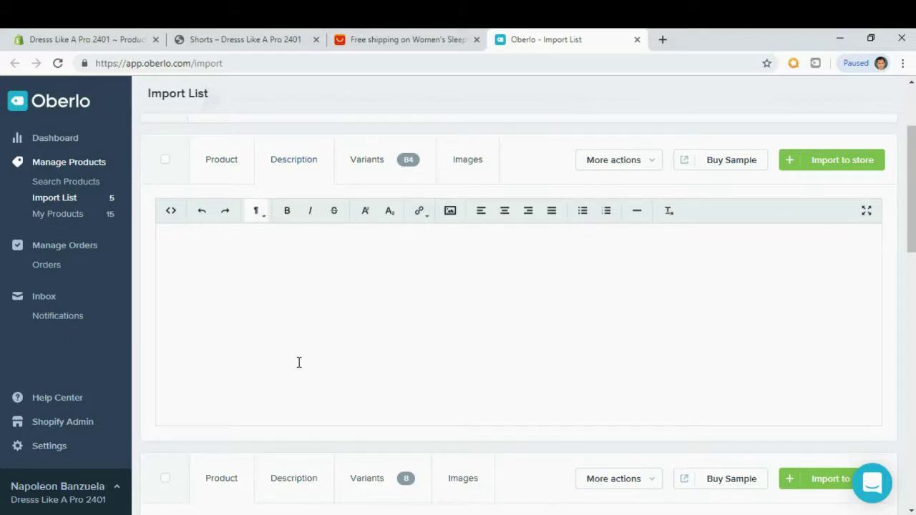
pyautogui.write('Contrary to popular belief, Lorem Ipsum is not simply random text. It has roots in a piece of classical Latin literature from 45 BC, making it over 2000 years old. Richard McClintock, a Latin professor at Hampden-Sydney College in Virginia, looked up one of the more obscure Latin words, consectetur, from a Lorem Ipsum passage, and going through the cites of the word in classical literature, discovered the undoubtable source. Lorem Ipsum comes from sections 1.10.32 and 1.10.33 of "de Finibus Bonorum et Malorum" (The Extremes of Good and Evil) by Cicero, written in 45 BC. This book is a treatise on the theory of ethics, very popular during the Renaissance.')
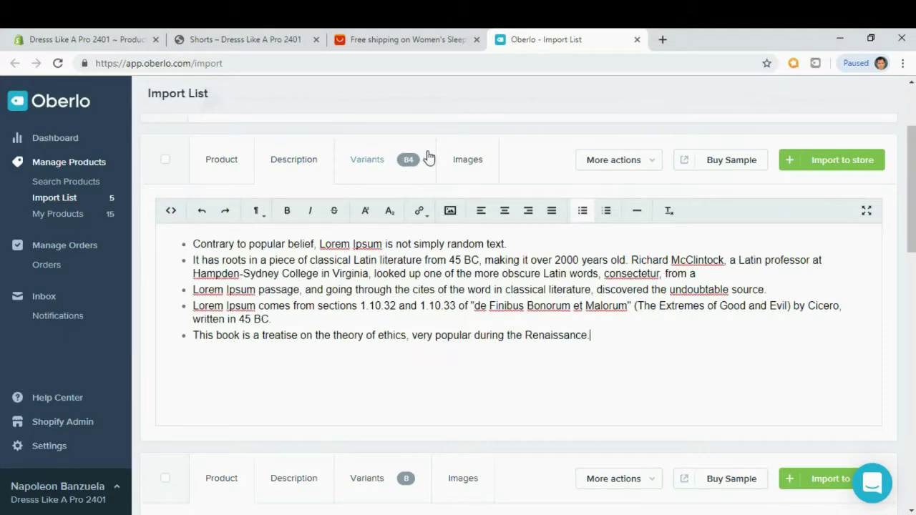
# Review the pajama set's photos and import it to the Shopify store.
pyautogui.click(469, 166)
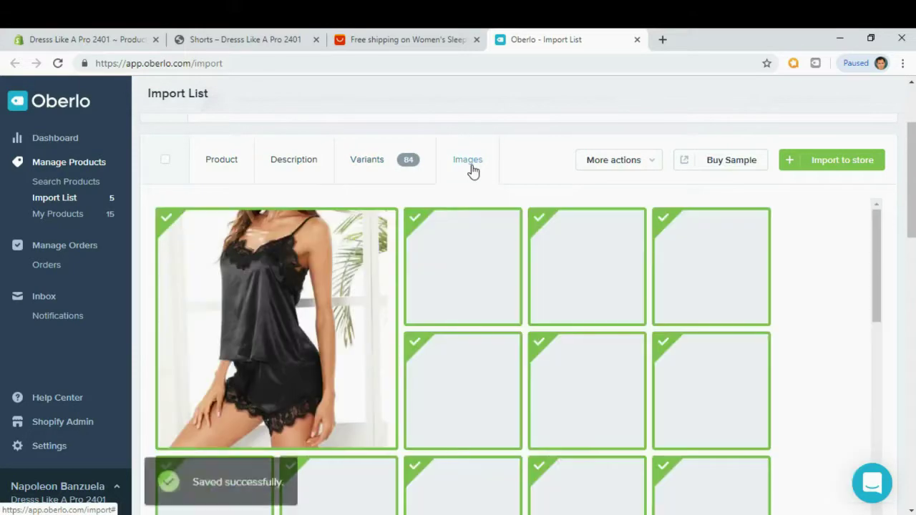
pyautogui.scroll(-2, 544, 268)
pyautogui.scroll(-6, 547, 272)
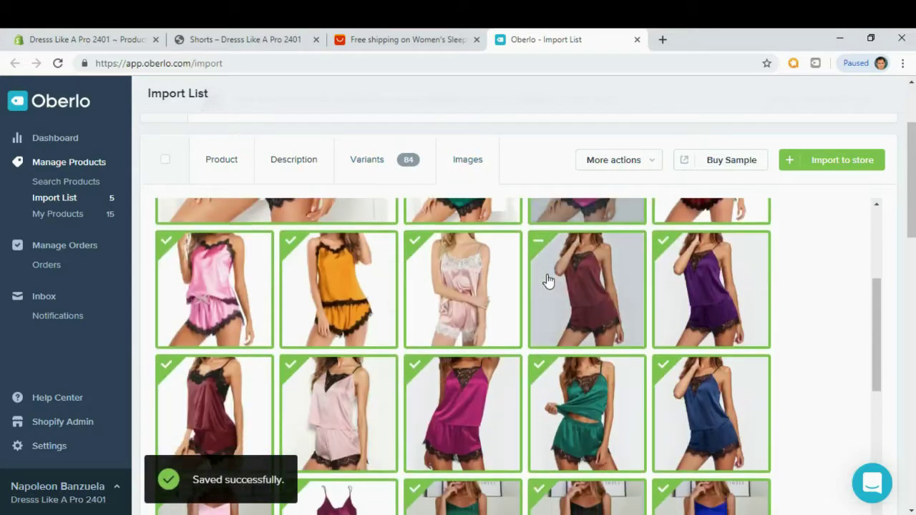
pyautogui.scroll(-2, 547, 274)
pyautogui.scroll(10, 547, 274)
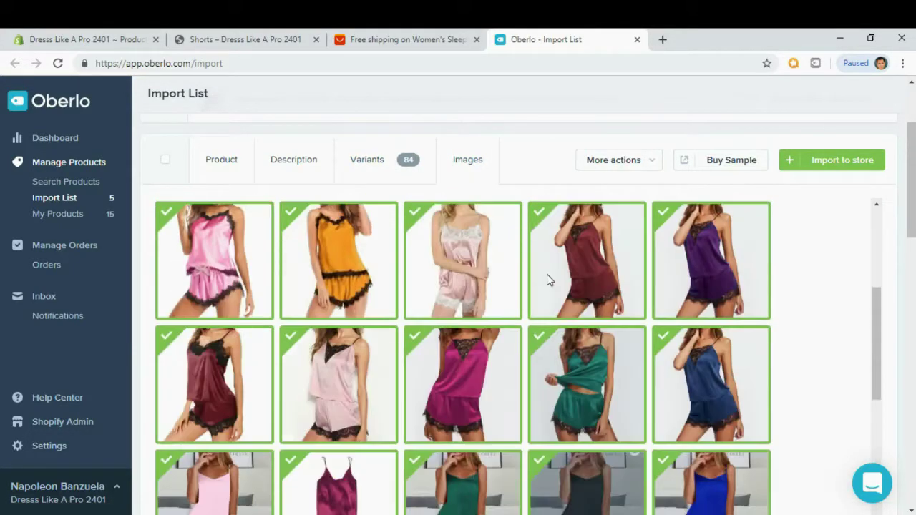
pyautogui.click(841, 165)
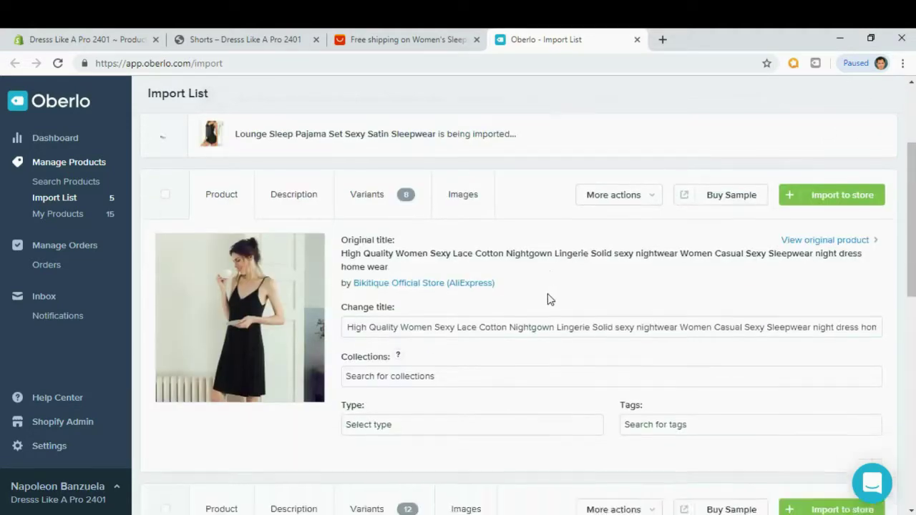
# Shorten the lace cotton nightgown's title and add it to the Sleepwear collection.
pyautogui.scroll(-3, 548, 301)
pyautogui.scroll(9, 549, 300)
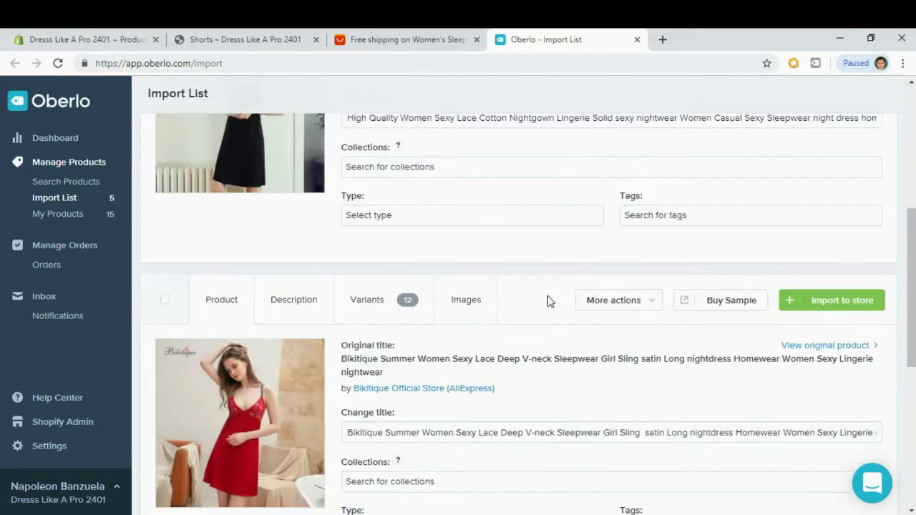
pyautogui.scroll(-2, 548, 301)
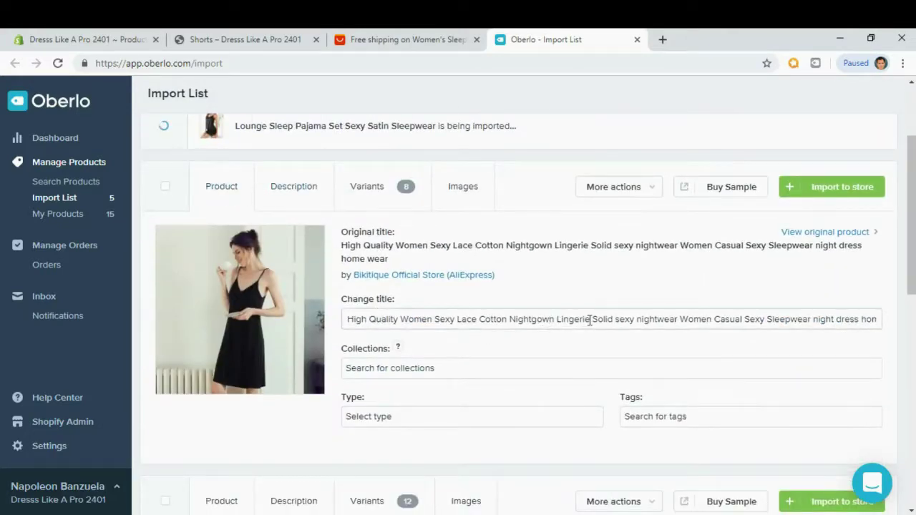
pyautogui.moveTo(589, 320); pyautogui.dragTo(877, 319)
pyautogui.press('BackSpace')
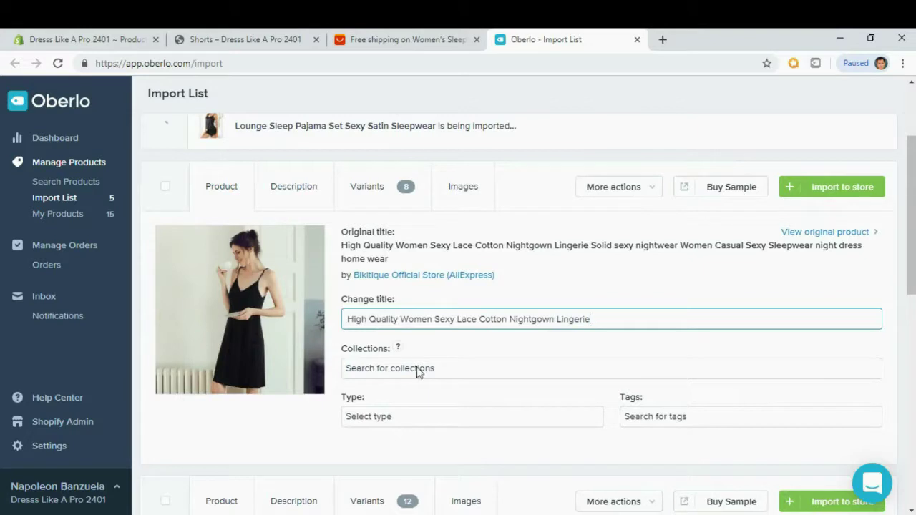
pyautogui.click(353, 368)
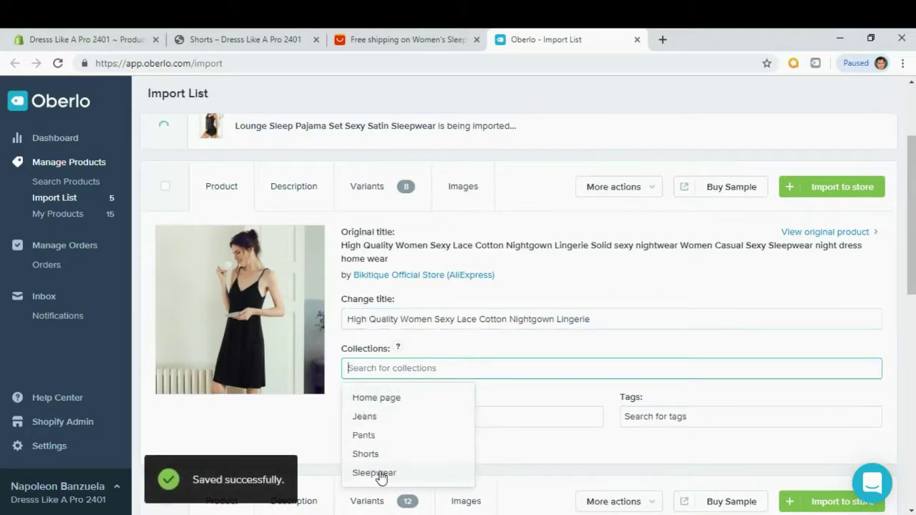
pyautogui.click(374, 473)
pyautogui.click(442, 351)
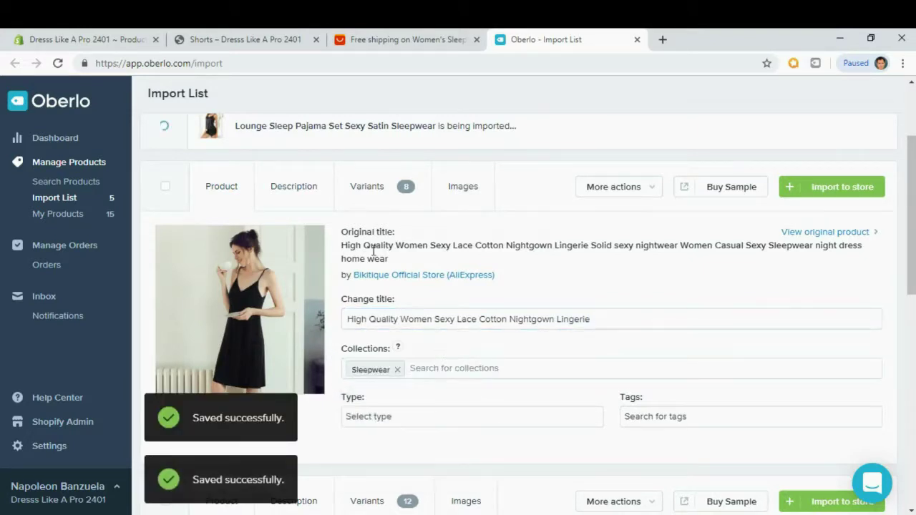
# Replace the nightgown's description with the Lorem Ipsum bullets and check its variant prices.
pyautogui.click(299, 200)
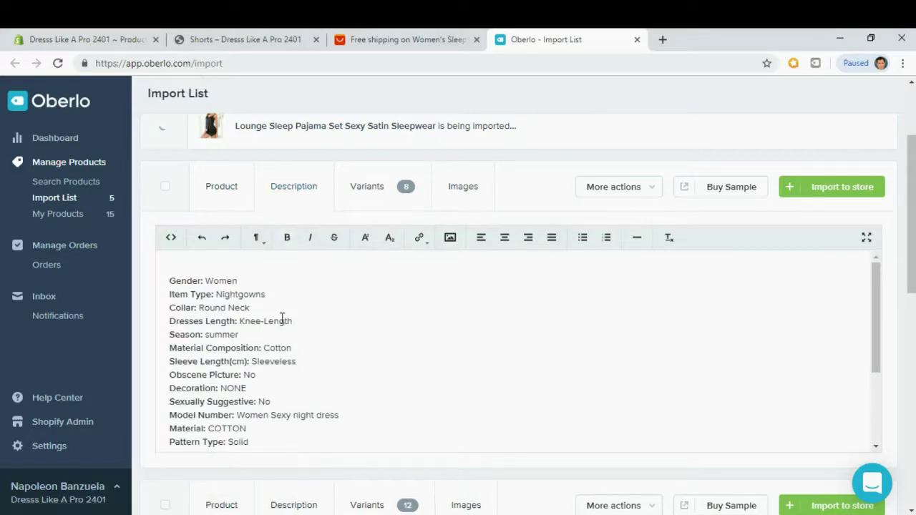
pyautogui.click(300, 361)
pyautogui.hotkey('ctrl', 'a')
pyautogui.press('BackSpace')
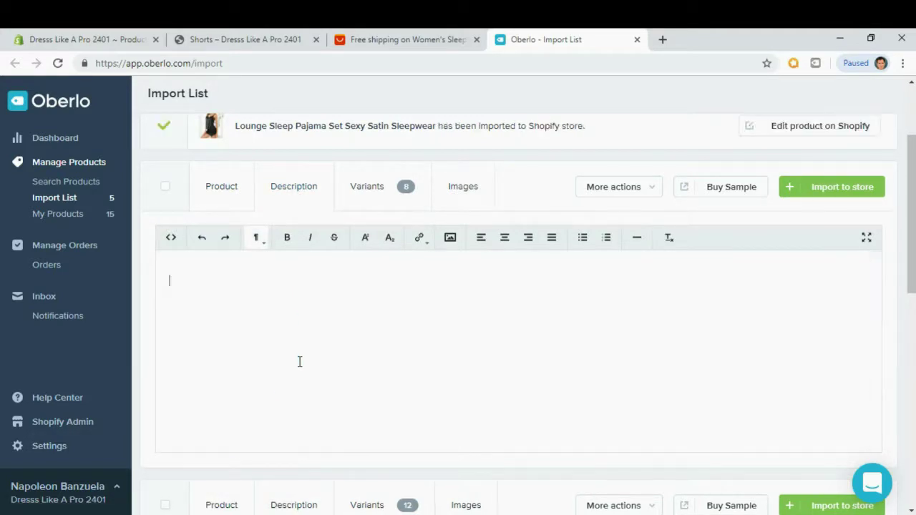
pyautogui.write('Contrary to popular belief, Lorem Ipsum is not simply random text. It has roots in a piece of classical Latin literature from 45 BC, making it over 2000 years old. Richard McClintock, a Latin professor at Hampden-Sydney College in Virginia, looked up one of the more obscure Latin words, consectetur, from a Lorem Ipsum passage, and going through the cites of the word in classical literature, discovered the undoubtable source. Lorem Ipsum comes from sections 1.10.32 and 1.10.33 of "de Finibus Bonorum et Malorum" (The Extremes of Good and Evil) by Cicero, written in 45 BC. This book is a treatise on the theory of ethics, very popular during the Renaissance.')
pyautogui.click(266, 315)
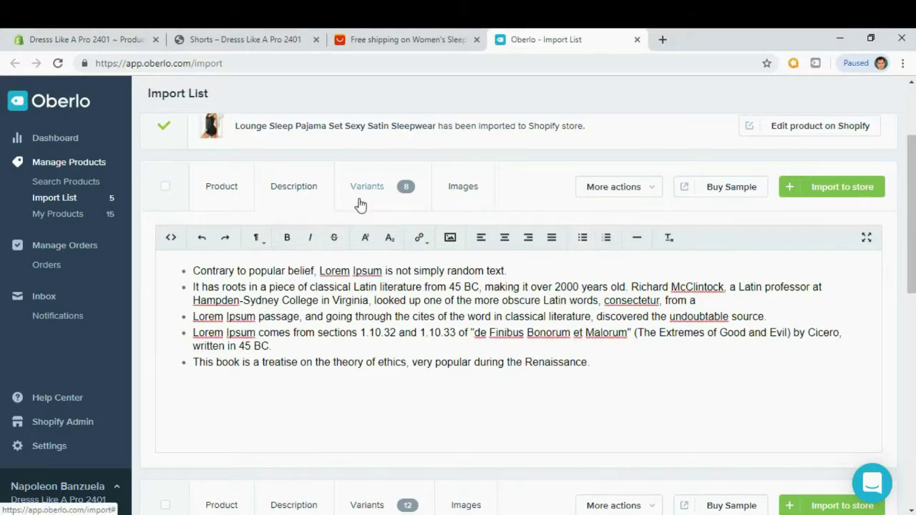
pyautogui.click(359, 206)
# Add the fourth photo and three second-row photos, then import the nightgown to Shopify.
pyautogui.click(463, 193)
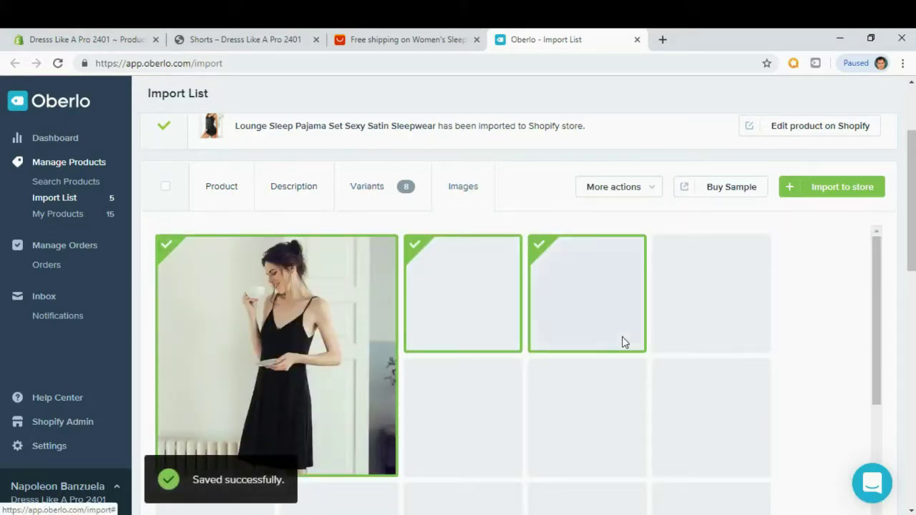
pyautogui.scroll(-1, 666, 348)
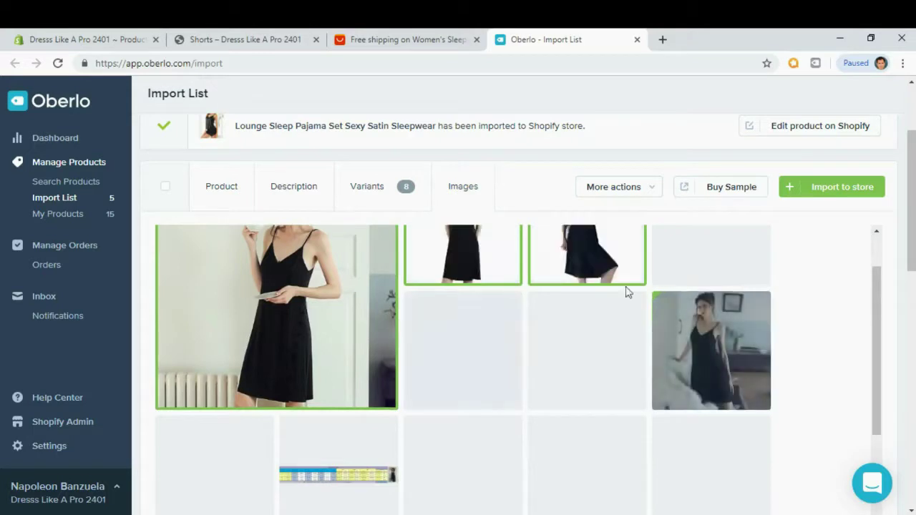
pyautogui.moveTo(879, 307)
pyautogui.mouseDown()
pyautogui.moveTo(867, 282)
pyautogui.moveTo(871, 292)
pyautogui.mouseUp()
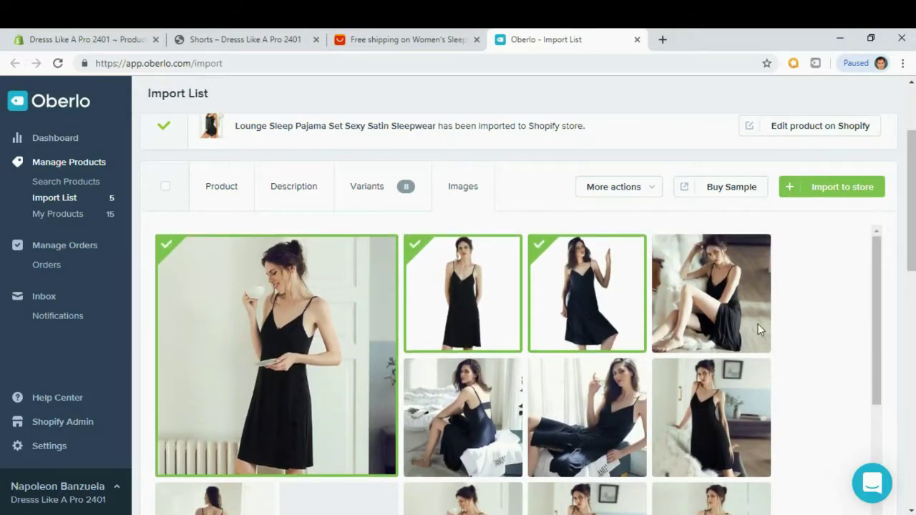
pyautogui.click(713, 297)
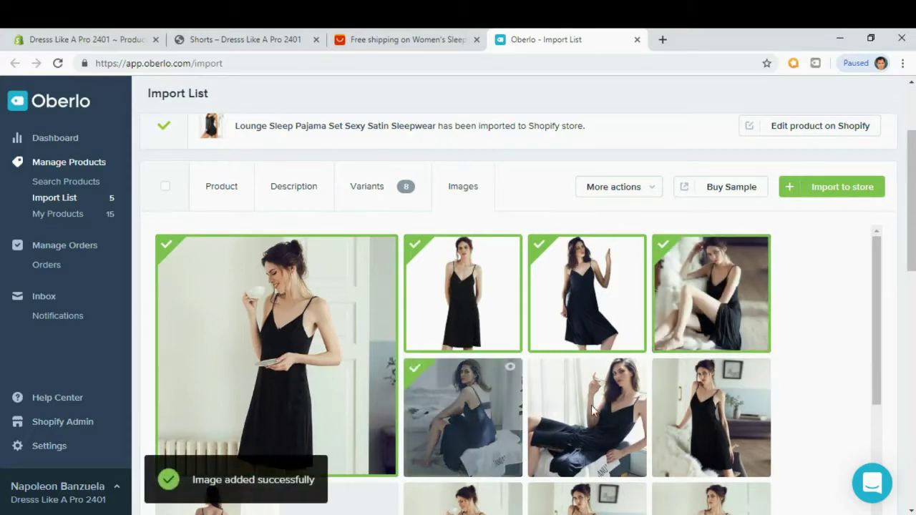
pyautogui.click(472, 412)
pyautogui.click(587, 418)
pyautogui.click(665, 421)
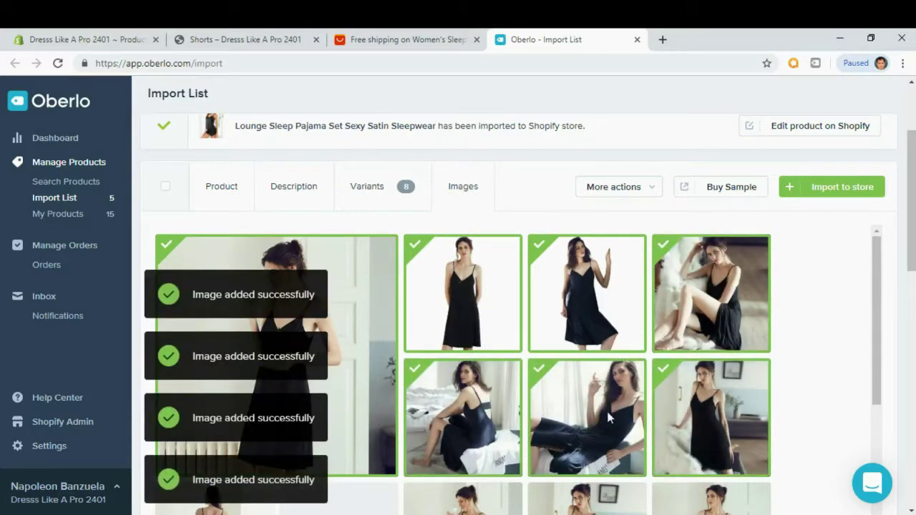
pyautogui.click(836, 188)
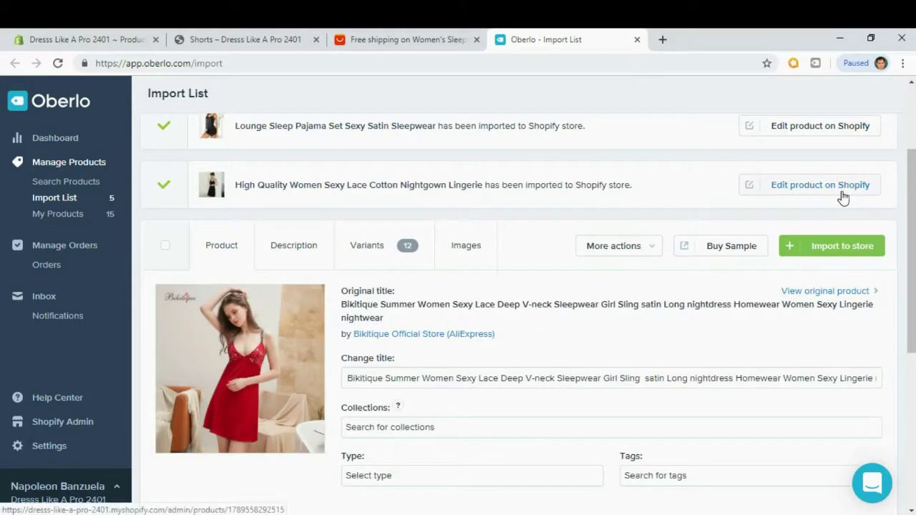
# Shorten the Bikitique red nightdress title and add it to the Sleepwear collection.
pyautogui.scroll(-1, 565, 342)
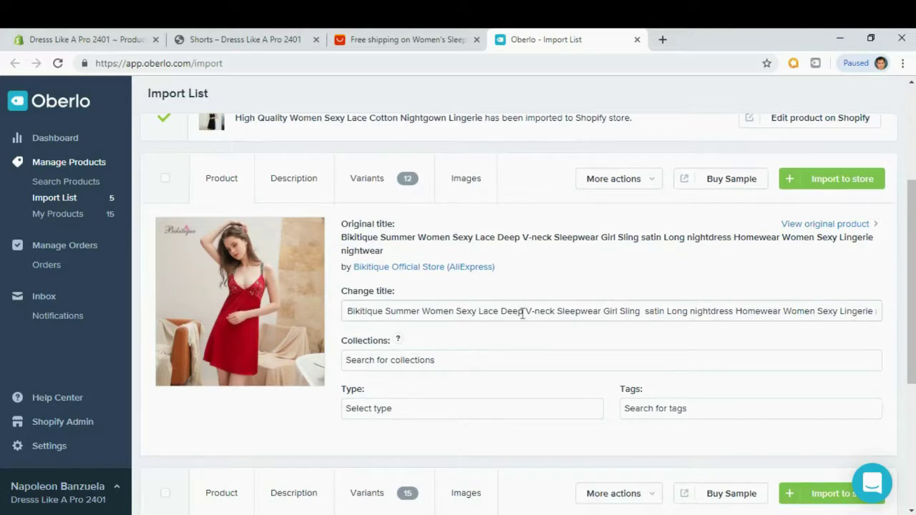
pyautogui.click(599, 310)
pyautogui.hotkey('shift', 'End')
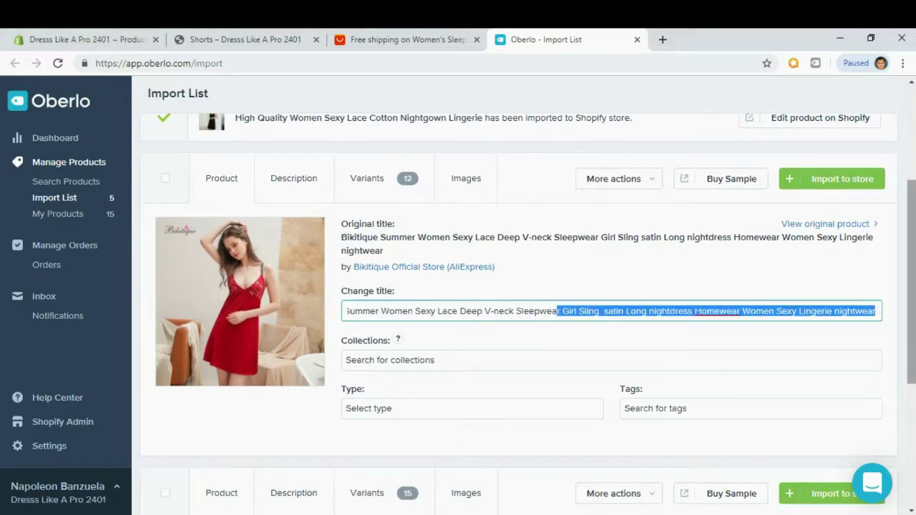
pyautogui.press('BackSpace')
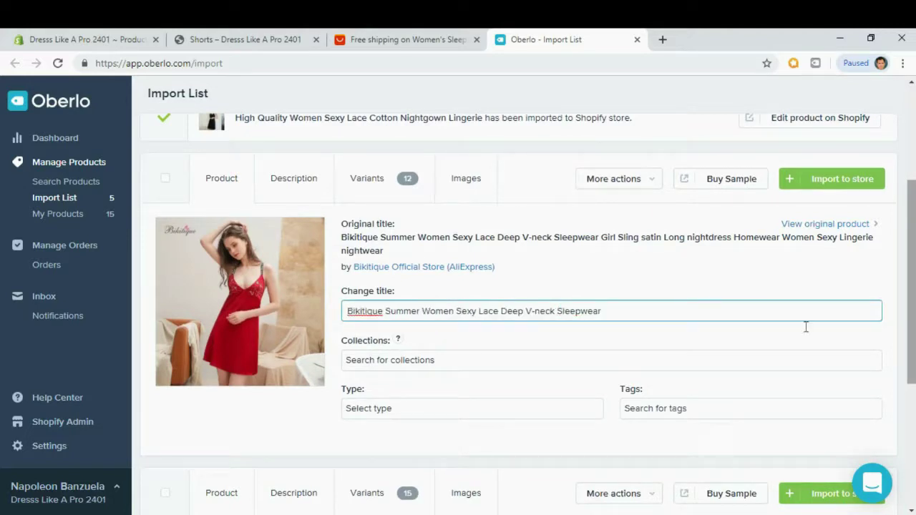
pyautogui.click(402, 362)
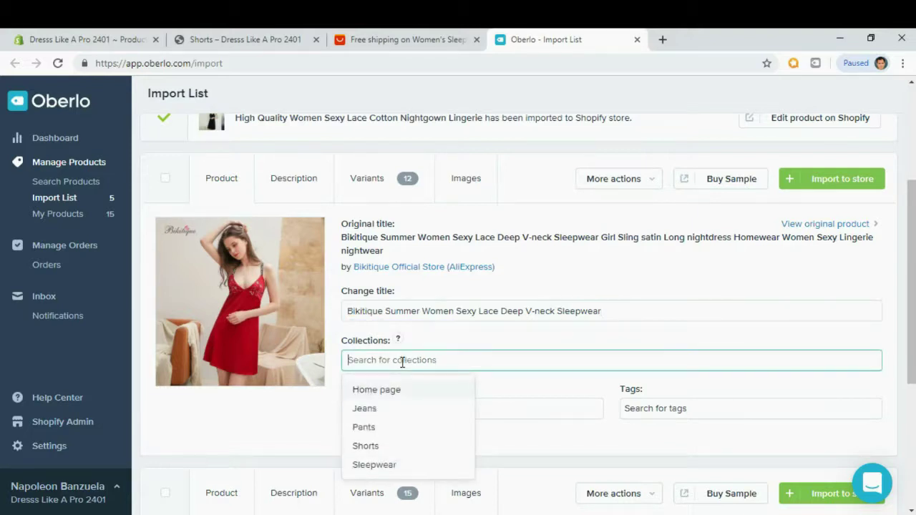
pyautogui.click(383, 465)
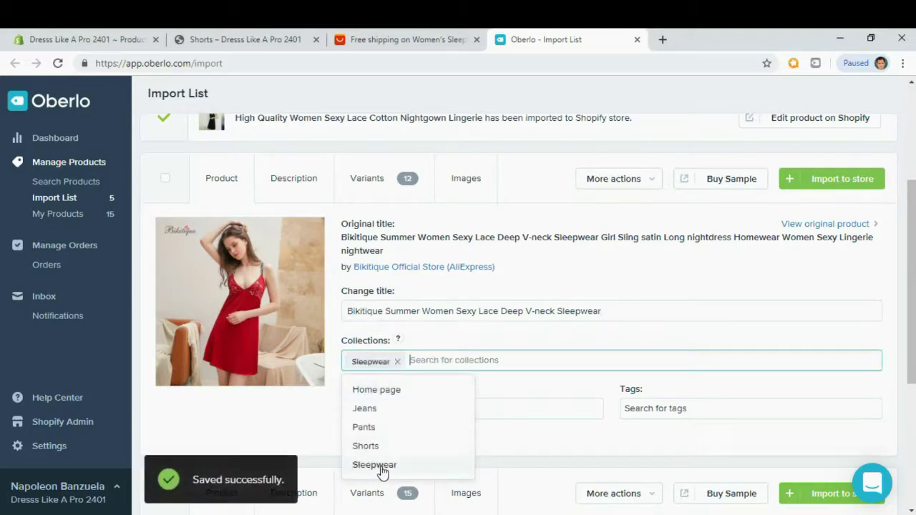
pyautogui.click(480, 336)
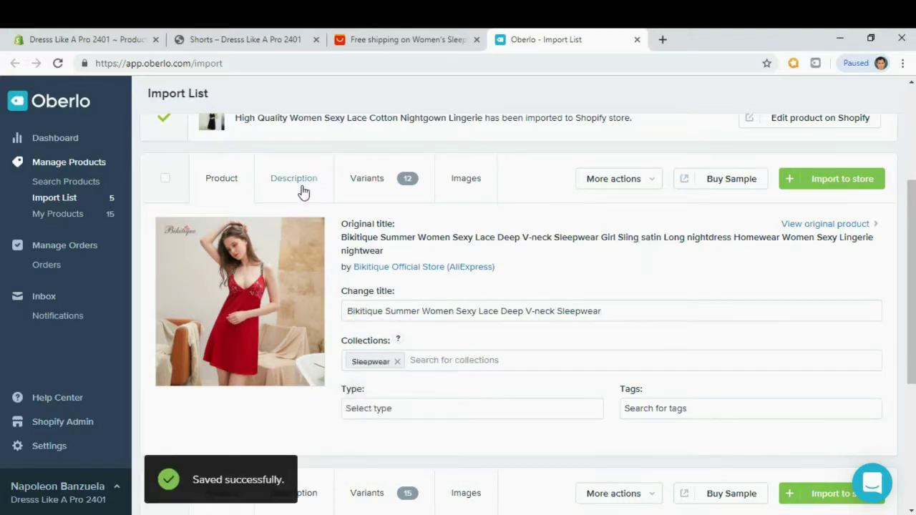
# Replace the nightdress description with the Lorem Ipsum bullets, review photos, and import it to Shopify.
pyautogui.click(302, 186)
pyautogui.click(270, 379)
pyautogui.hotkey('ctrl', 'a')
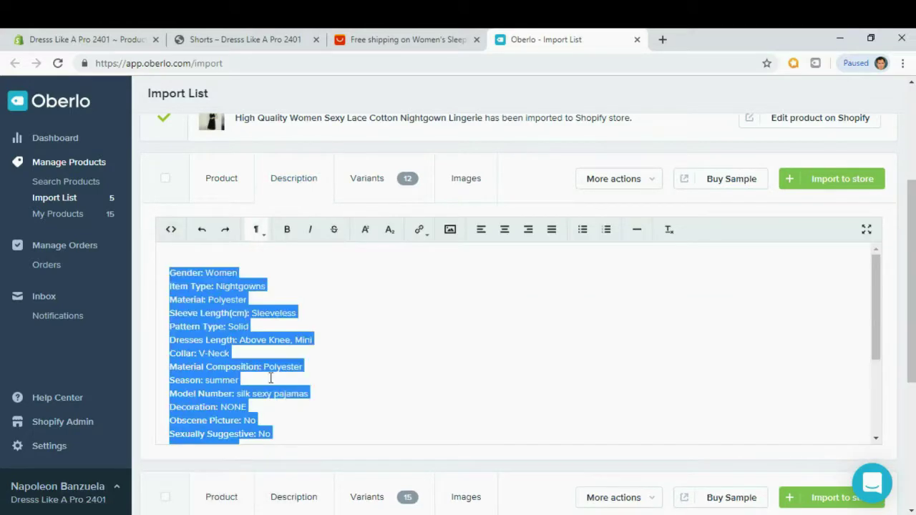
pyautogui.press('Delete')
pyautogui.write('Contrary to popular belief, Lorem Ipsum is not simply random text. It has roots in a piece of classical Latin literature from 45 BC, making it over 2000 years old. Richard McClintock, a Latin professor at Hampden-Sydney College in Virginia, looked up one of the more obscure Latin words, consectetur, from a Lorem Ipsum passage, and going through the cites of the word in classical literature, discovered the undoubtable source. Lorem Ipsum comes from sections 1.10.32 and 1.10.33 of "de Finibus Bonorum et Malorum" (The Extremes of Good and Evil) by Cicero, written in 45 BC. This book is a treatise on the theory of ethics, very popular during the Renaissance.')
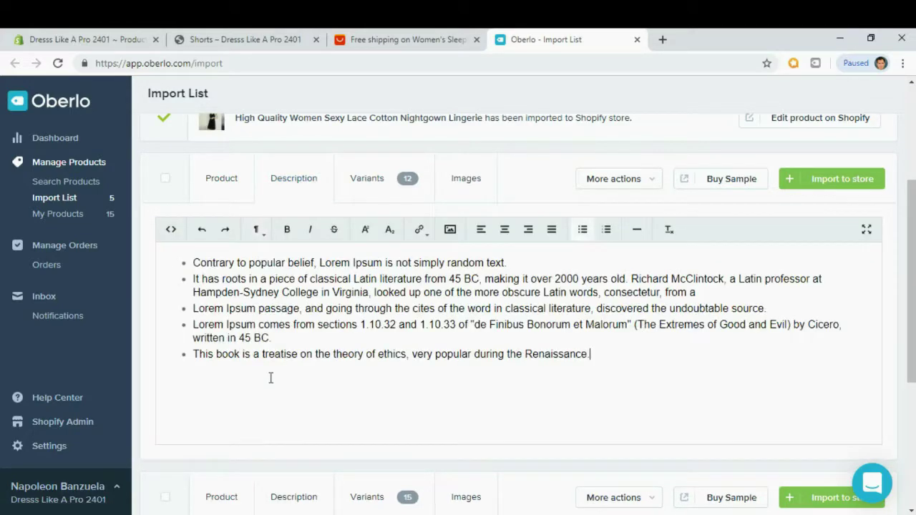
pyautogui.click(459, 189)
pyautogui.moveTo(873, 241)
pyautogui.mouseDown()
pyautogui.moveTo(872, 277)
pyautogui.moveTo(874, 233)
pyautogui.mouseUp()
pyautogui.click(844, 186)
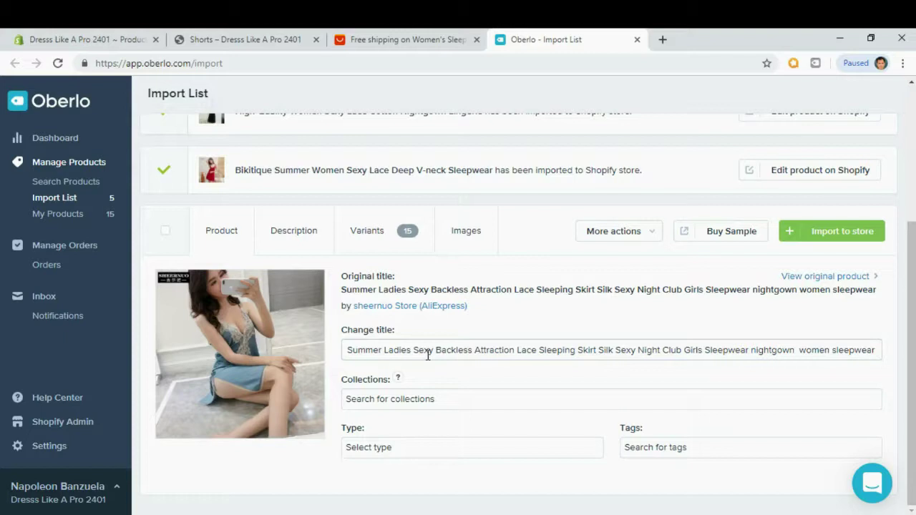
# Shorten the blue nightgown's title to 'Summer Ladies Sexy Backless Attraction'.
pyautogui.moveTo(384, 349); pyautogui.dragTo(516, 345)
pyautogui.click(283, 242)
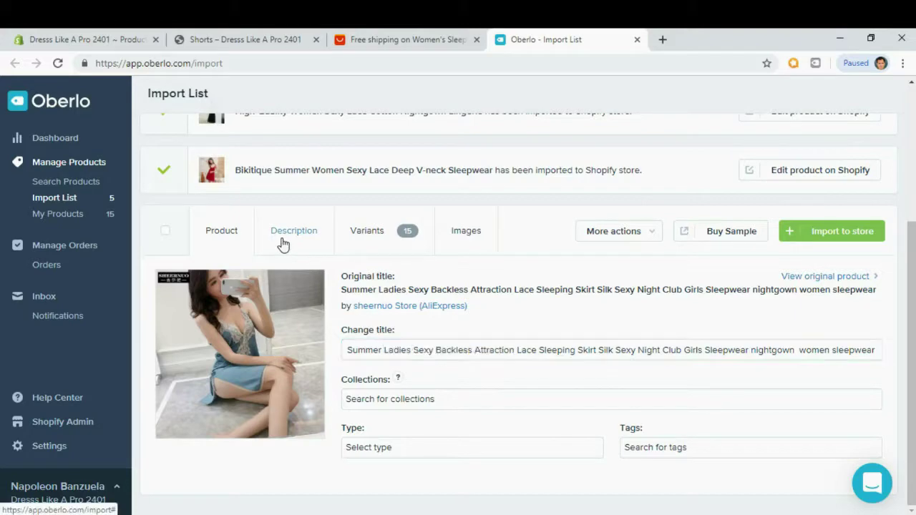
pyautogui.scroll(-3, 326, 372)
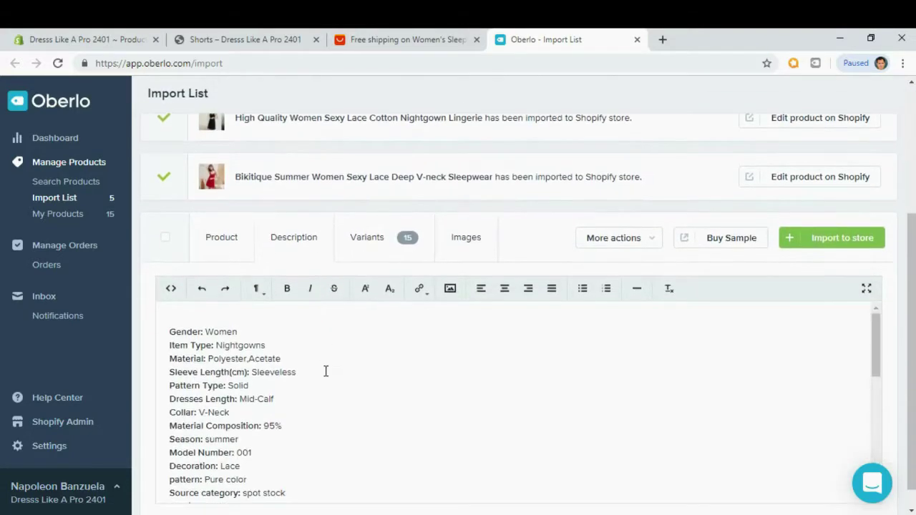
pyautogui.click(221, 239)
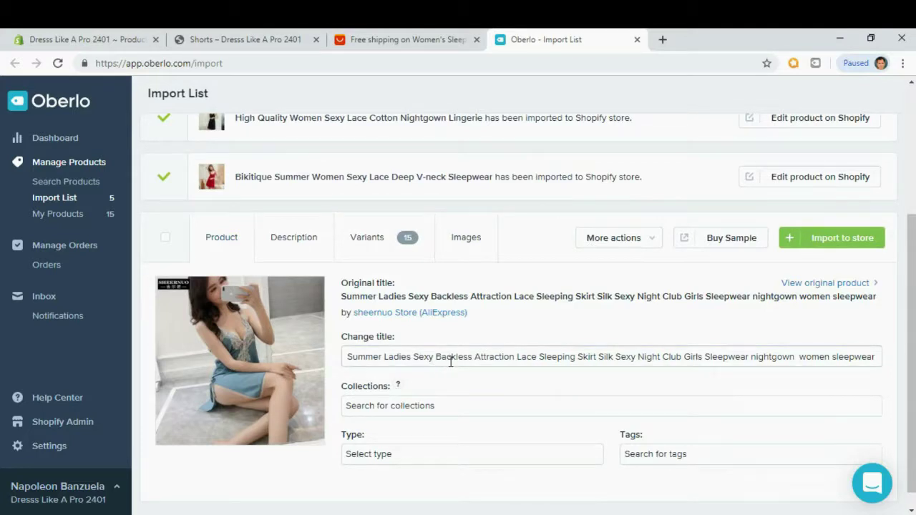
pyautogui.scroll(-1, 464, 356)
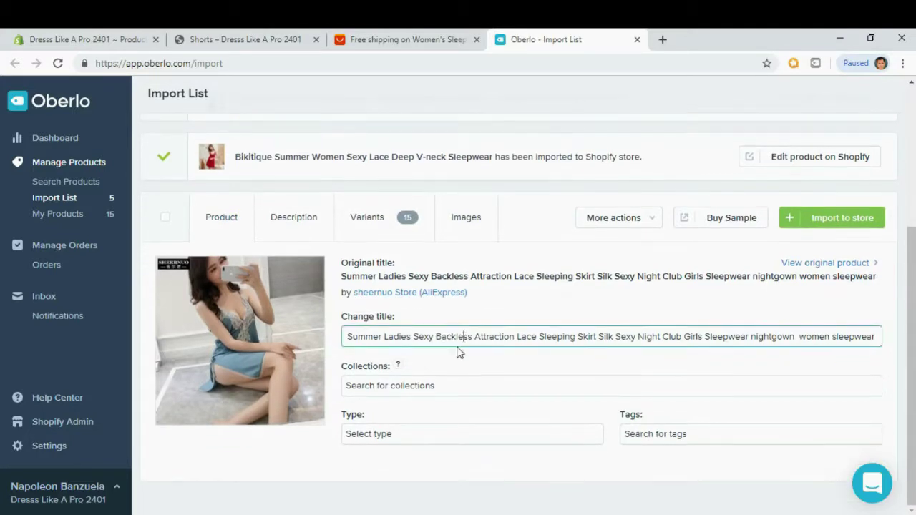
pyautogui.moveTo(515, 336); pyautogui.dragTo(601, 364)
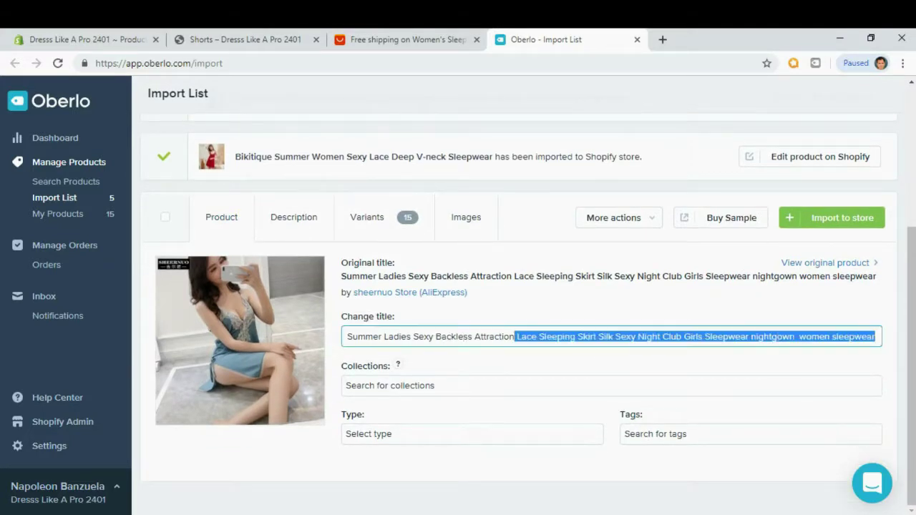
pyautogui.press('BackSpace')
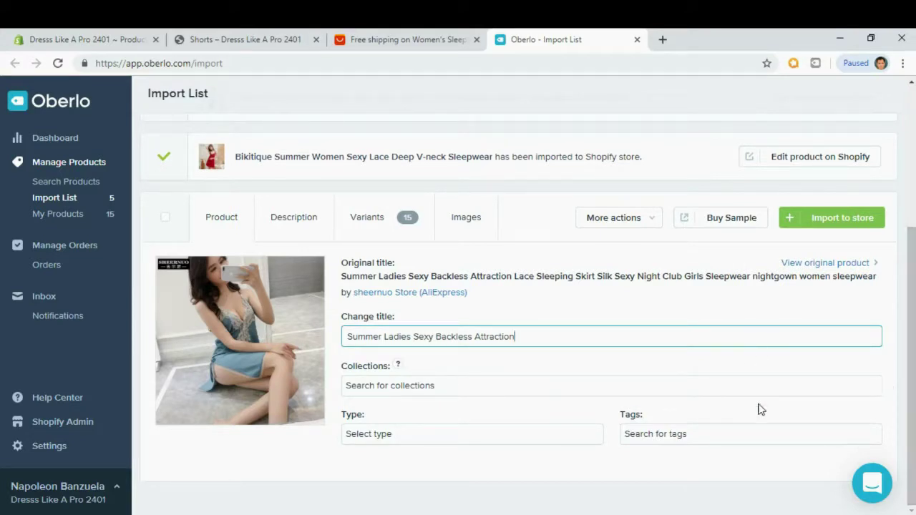
pyautogui.click(496, 369)
# Add the product to Sleepwear and replace its description with the pasted Lorem Ipsum bullets.
pyautogui.click(410, 386)
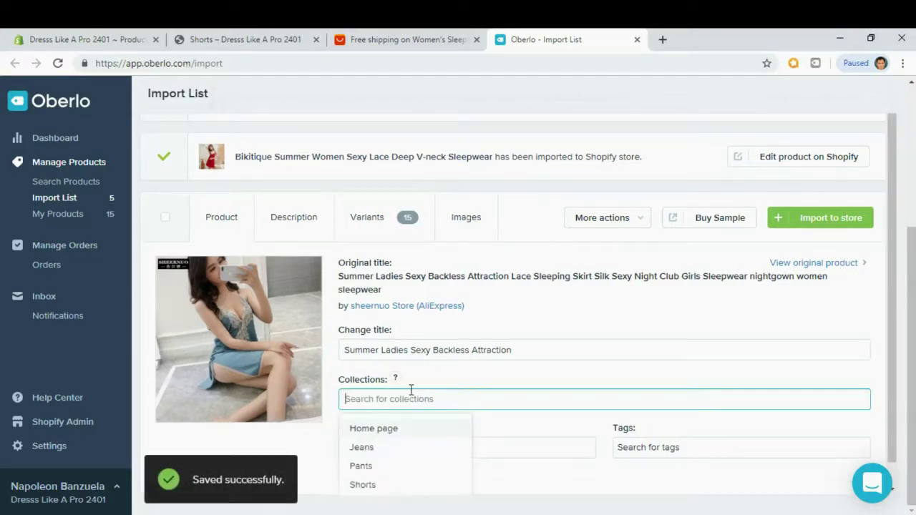
pyautogui.scroll(-1, 380, 473)
pyautogui.click(380, 480)
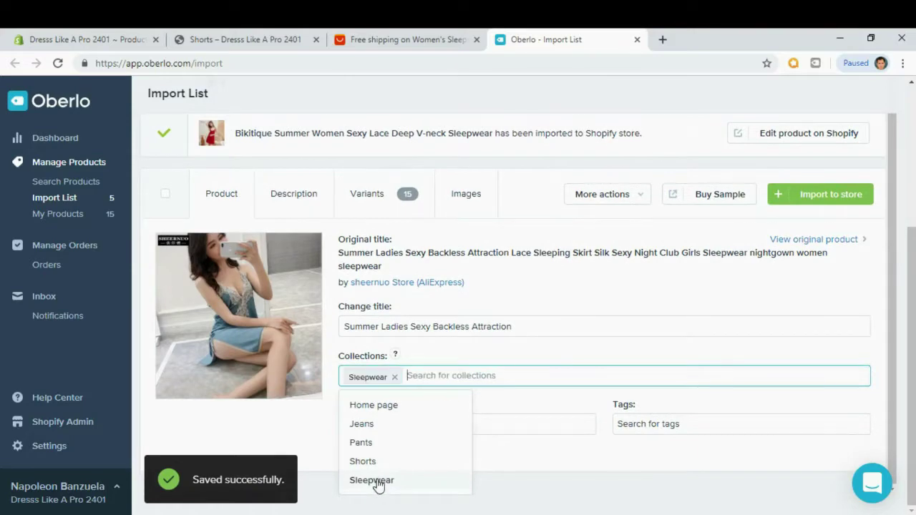
pyautogui.click(501, 301)
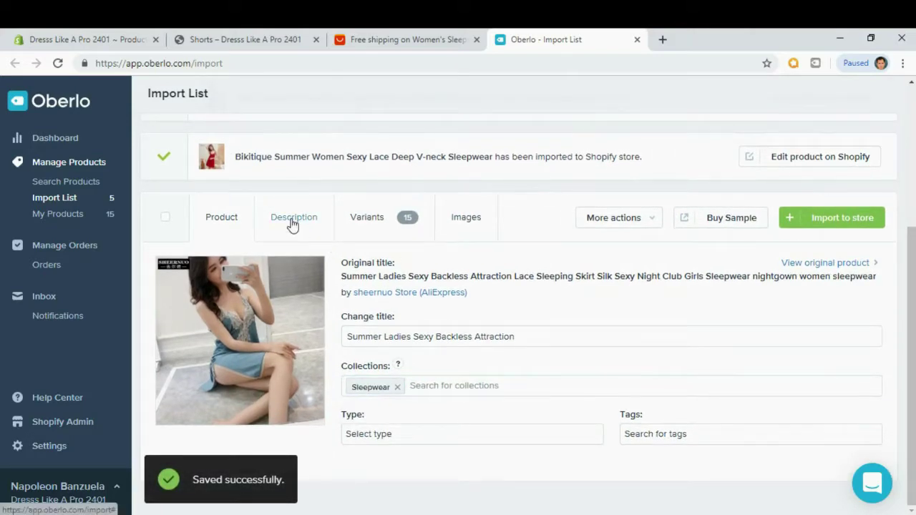
pyautogui.click(292, 224)
pyautogui.scroll(-3, 286, 344)
pyautogui.moveTo(251, 352); pyautogui.dragTo(264, 356)
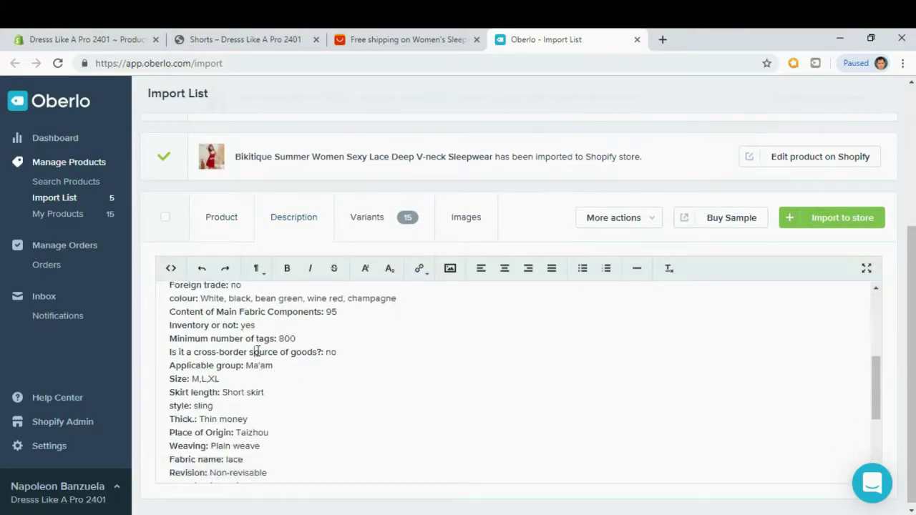
pyautogui.hotkey('ctrl', 'a')
pyautogui.press('BackSpace')
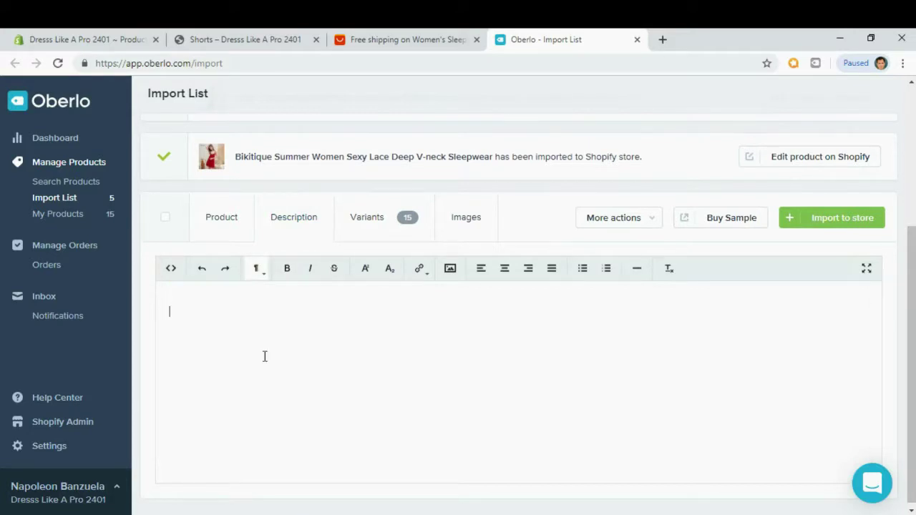
pyautogui.write('Contrary to popular belief, Lorem Ipsum is not simply random text. It has roots in a piece of classical Latin literature from 45 BC, making it over 2000 years old. Richard McClintock, a Latin professor at Hampden-Sydney College in Virginia, looked up one of the more obscure Latin words, consectetur, from a Lorem Ipsum passage, and going through the cites of the word in classical literature, discovered the undoubtable source. Lorem Ipsum comes from sections 1.10.32 and 1.10.33 of "de Finibus Bonorum et Malorum" (The Extremes of Good and Evil) by Cicero, written in 45 BC. This book is a treatise on the theory of ethics, very popular during the Renaissance.')
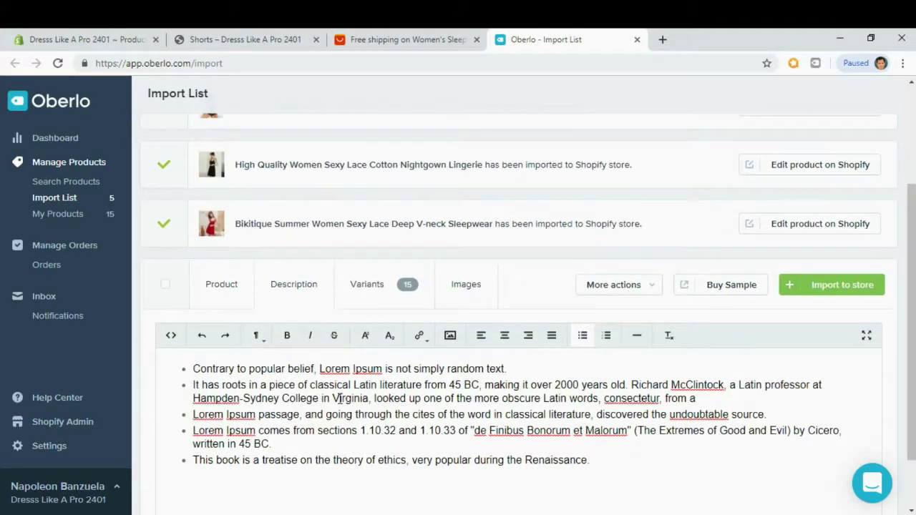
# Review the product's images and import it to the Shopify store.
pyautogui.scroll(-1, 340, 399)
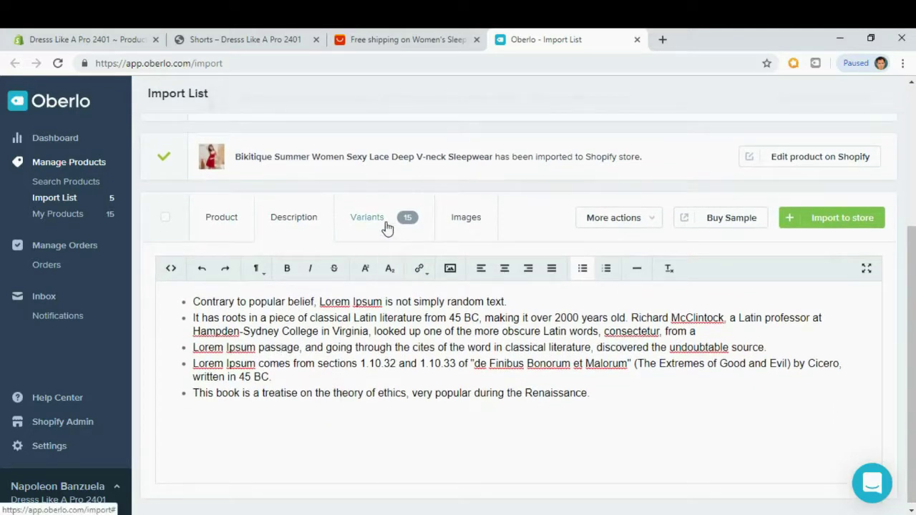
pyautogui.click(466, 226)
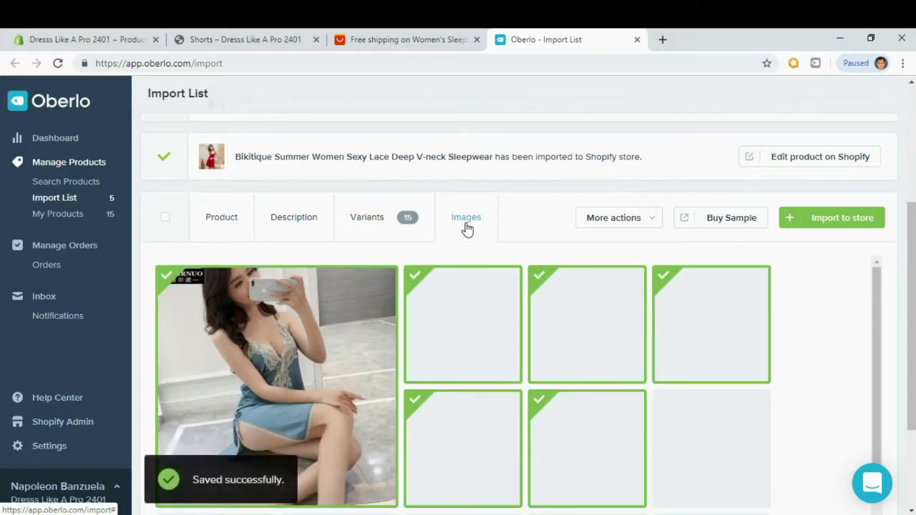
pyautogui.moveTo(875, 282); pyautogui.dragTo(854, 330)
pyautogui.click(826, 218)
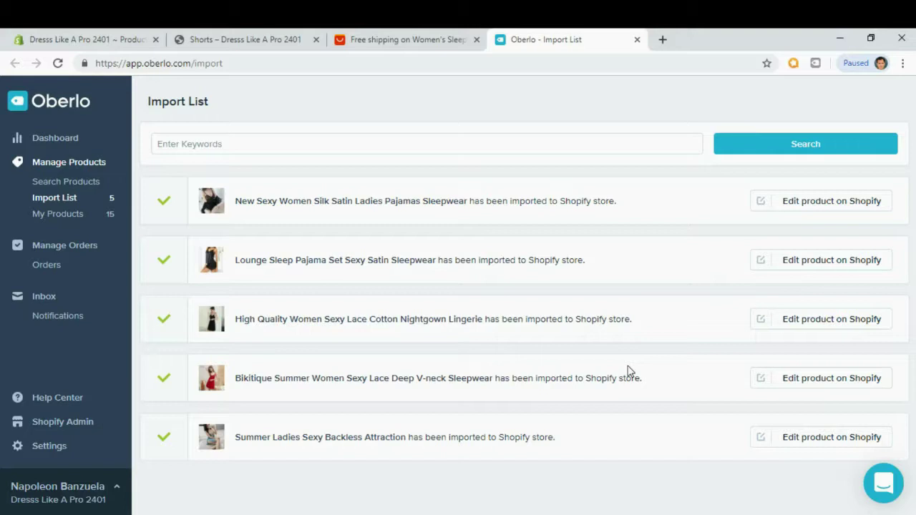
# Reload Shopify's product list to confirm the imported sleepwear, then view the storefront Shorts page.
pyautogui.click(64, 42)
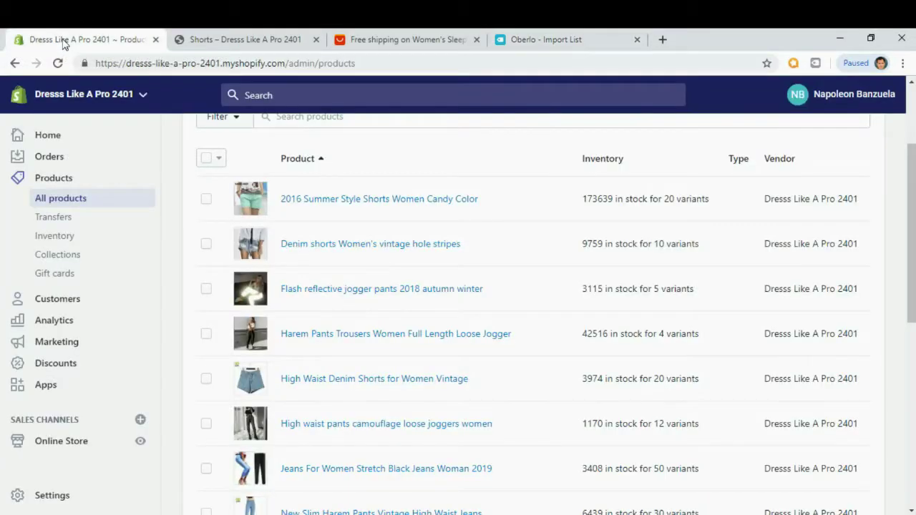
pyautogui.click(58, 64)
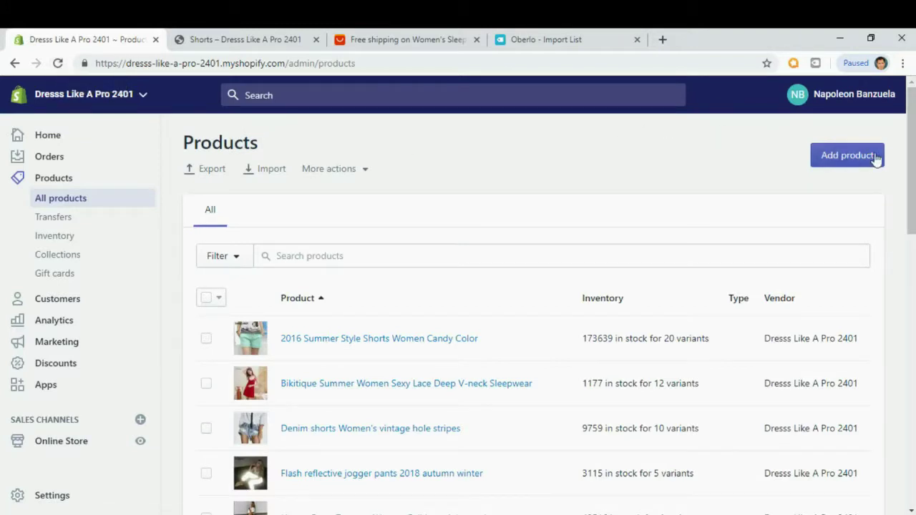
pyautogui.moveTo(913, 147); pyautogui.dragTo(904, 196)
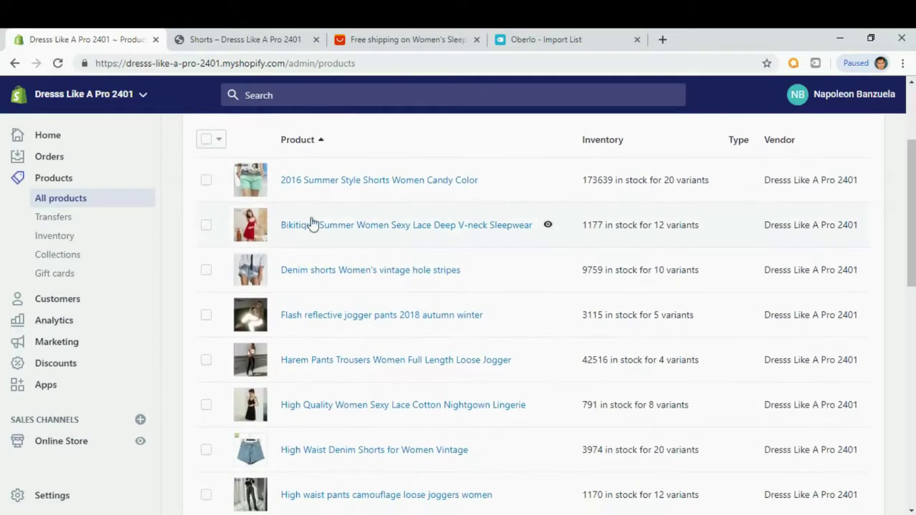
pyautogui.scroll(-4, 293, 233)
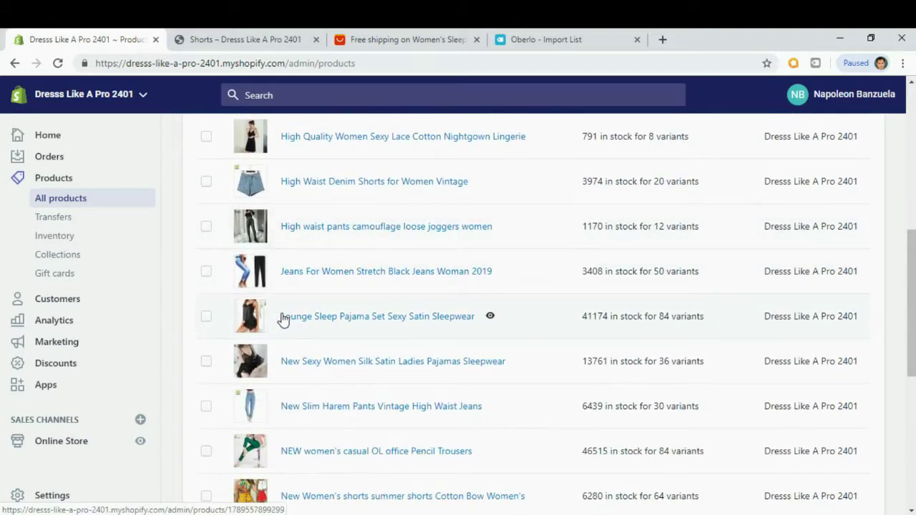
pyautogui.click(271, 43)
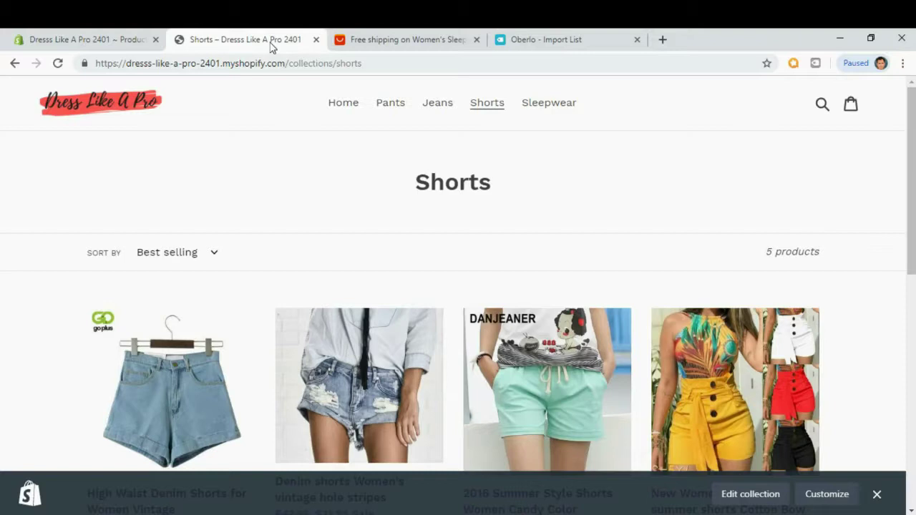
# Open the Sleepwear collection and the Lounge Sleep Pajama Set, reviewing its title and sale price.
pyautogui.click(548, 103)
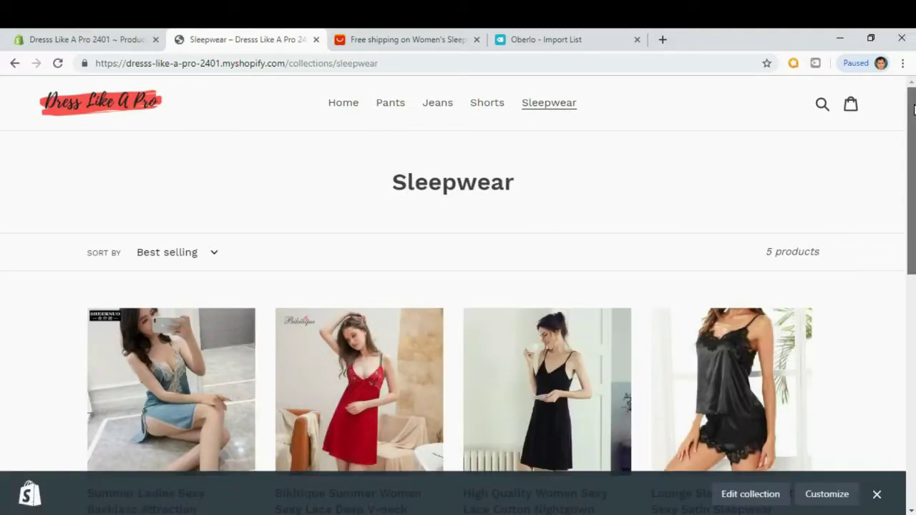
pyautogui.moveTo(910, 112); pyautogui.dragTo(910, 154)
pyautogui.click(729, 277)
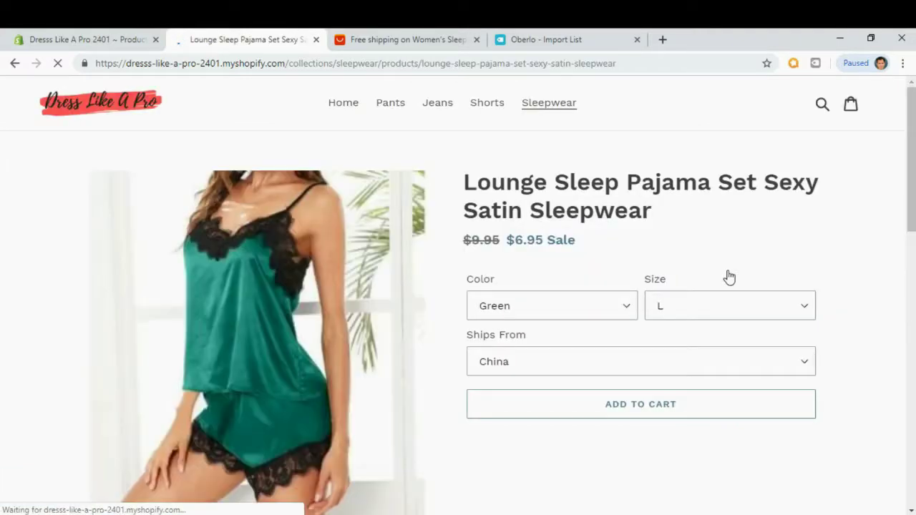
pyautogui.moveTo(656, 215); pyautogui.dragTo(462, 179)
pyautogui.scroll(-1, 746, 217)
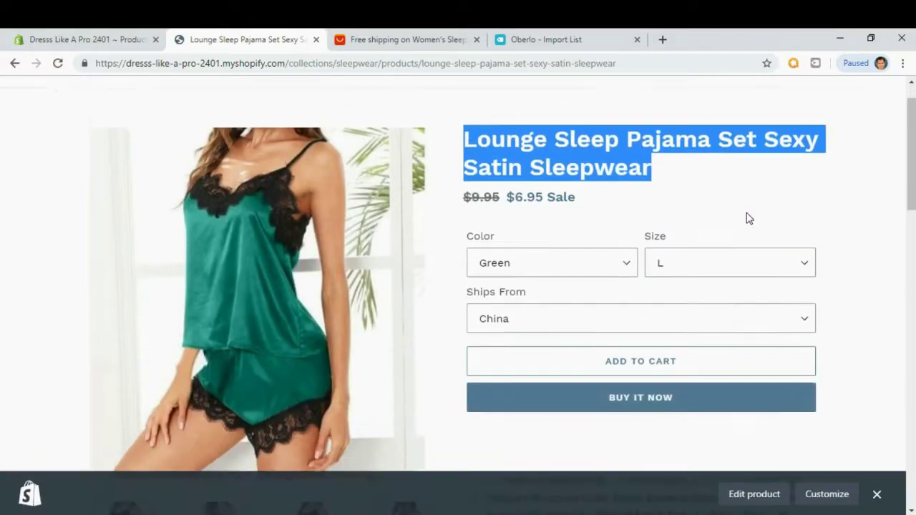
pyautogui.moveTo(464, 172); pyautogui.dragTo(666, 180)
pyautogui.click(667, 179)
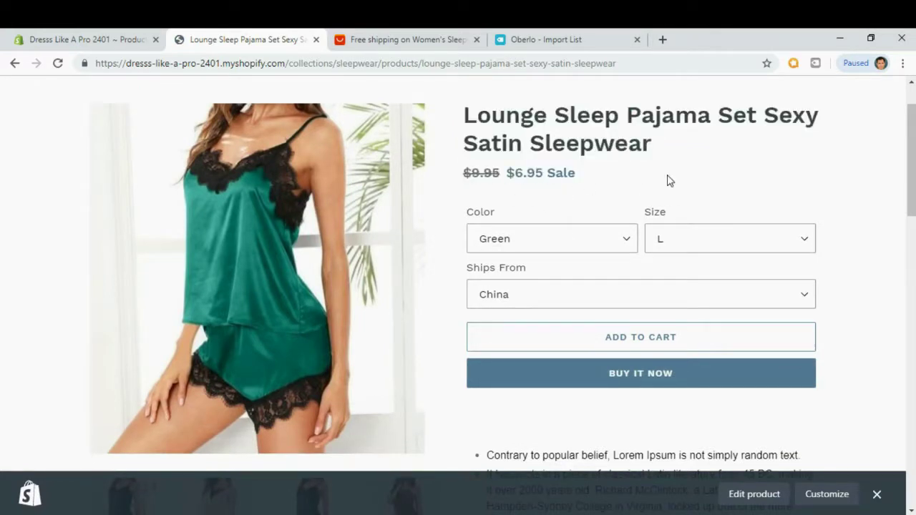
pyautogui.scroll(-1, 666, 180)
# Check the Color options, keeping Green, and the Size options, keeping L.
pyautogui.click(627, 180)
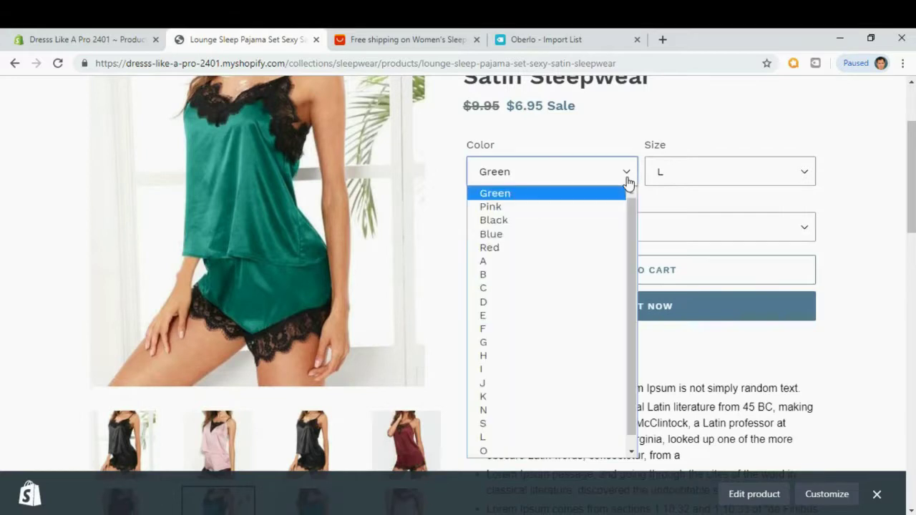
pyautogui.click(628, 180)
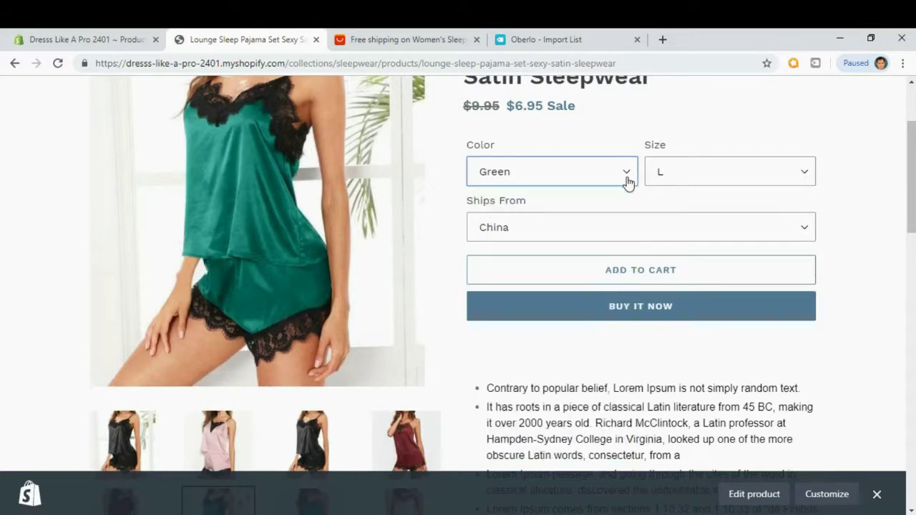
pyautogui.click(625, 180)
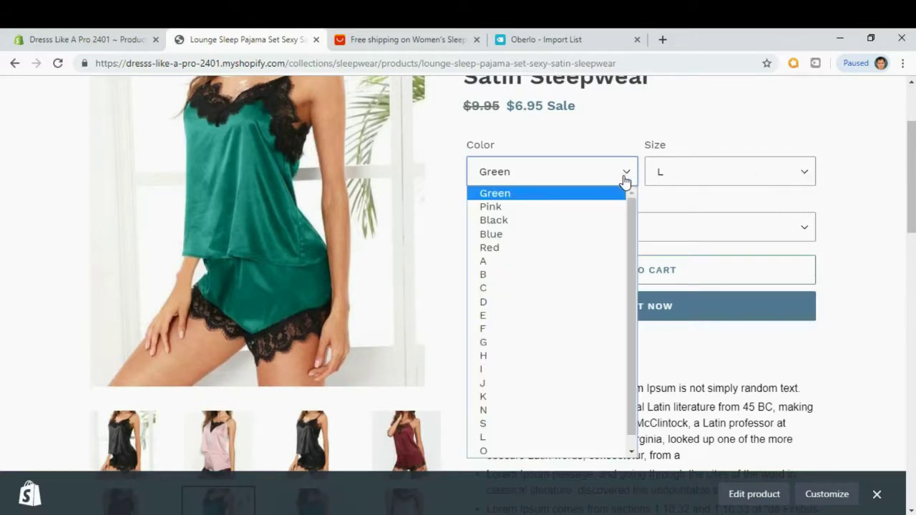
pyautogui.moveTo(631, 214); pyautogui.dragTo(637, 186)
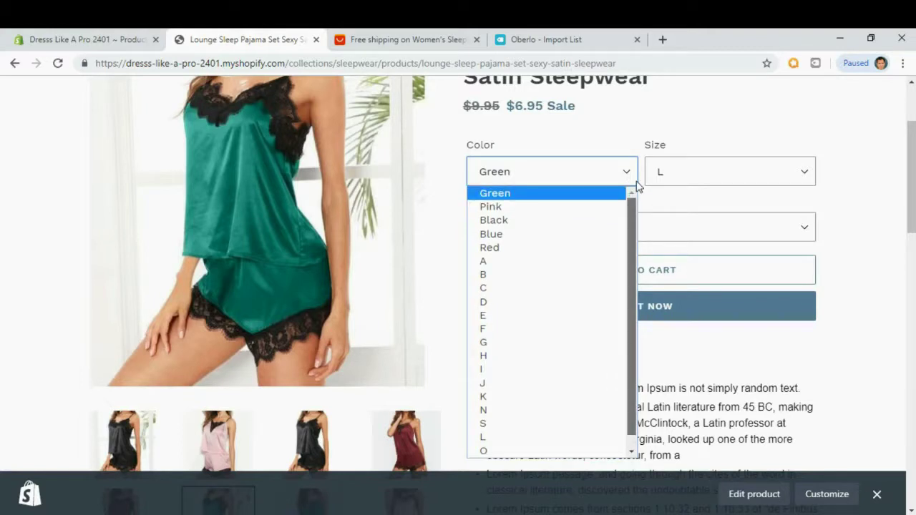
pyautogui.click(637, 186)
pyautogui.click(808, 179)
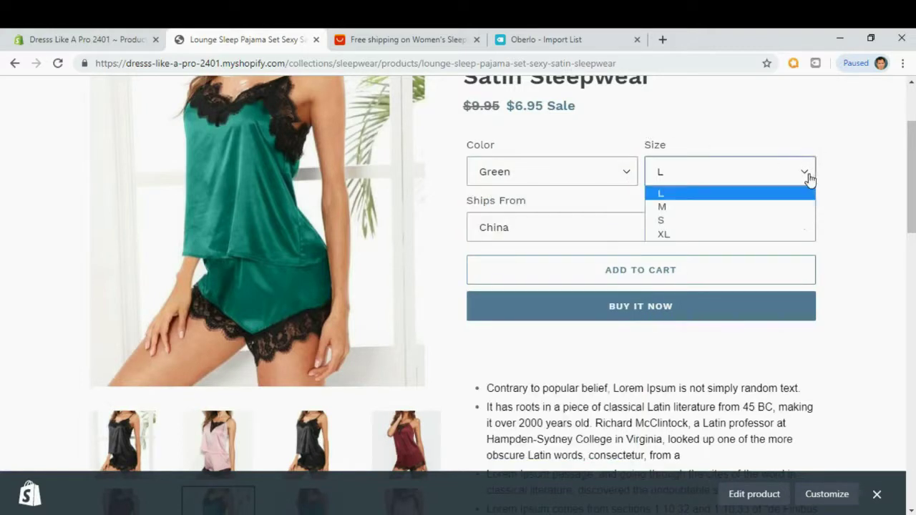
pyautogui.click(785, 129)
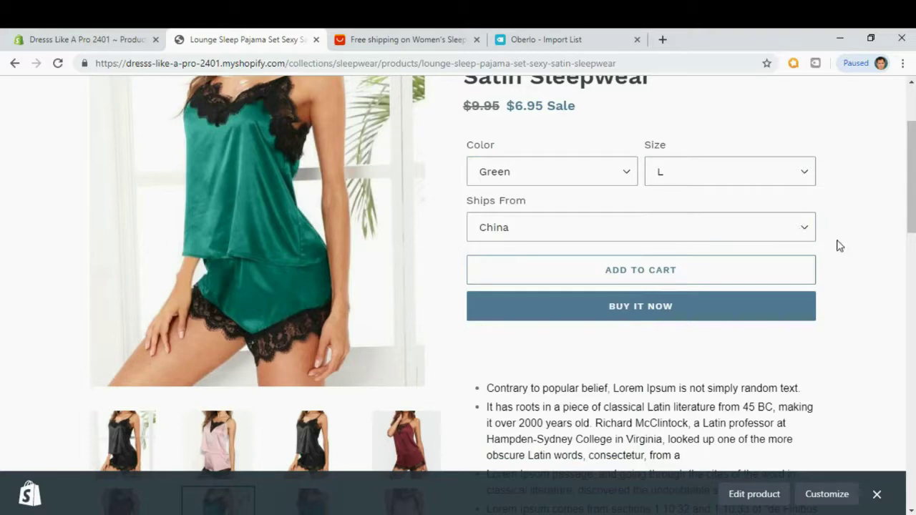
# Scroll through the rest of the product page, then return to the store home page via the logo.
pyautogui.scroll(-2, 736, 387)
pyautogui.scroll(-3, 737, 386)
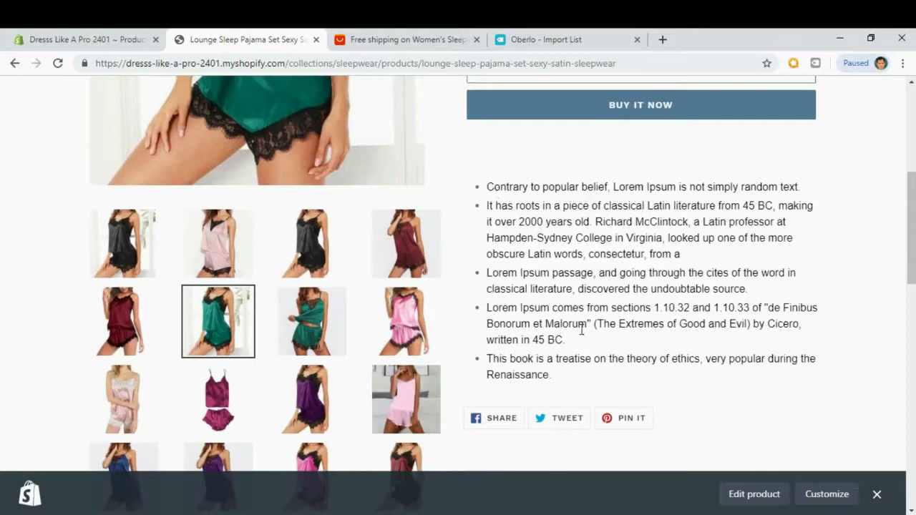
pyautogui.scroll(-4, 586, 365)
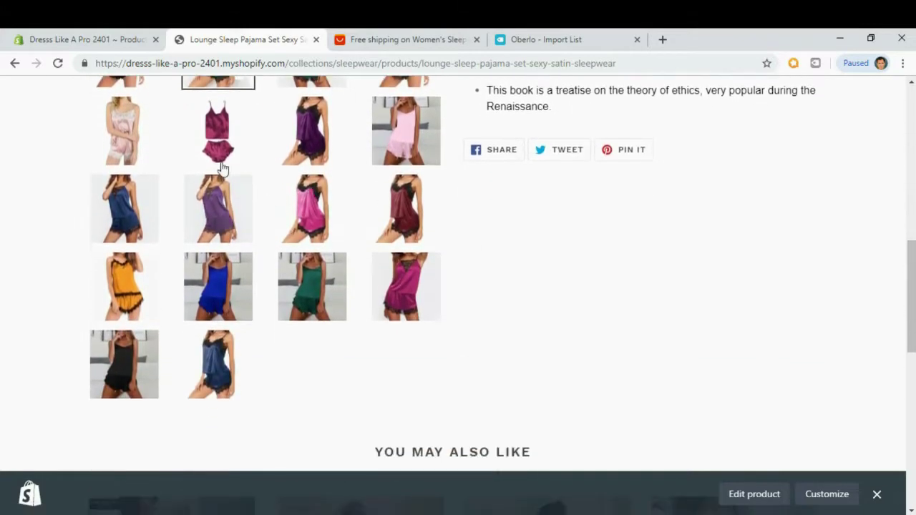
pyautogui.scroll(-1, 712, 298)
pyautogui.moveTo(910, 274); pyautogui.dragTo(903, 118)
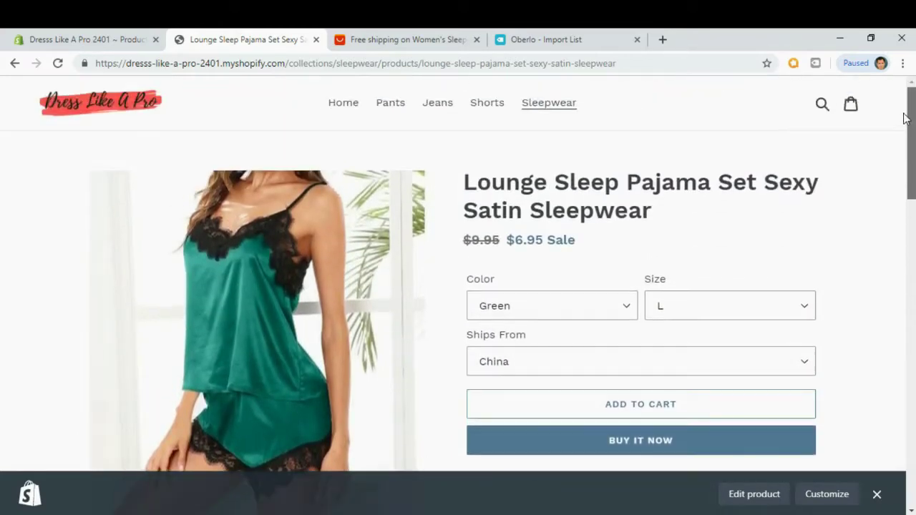
pyautogui.click(90, 107)
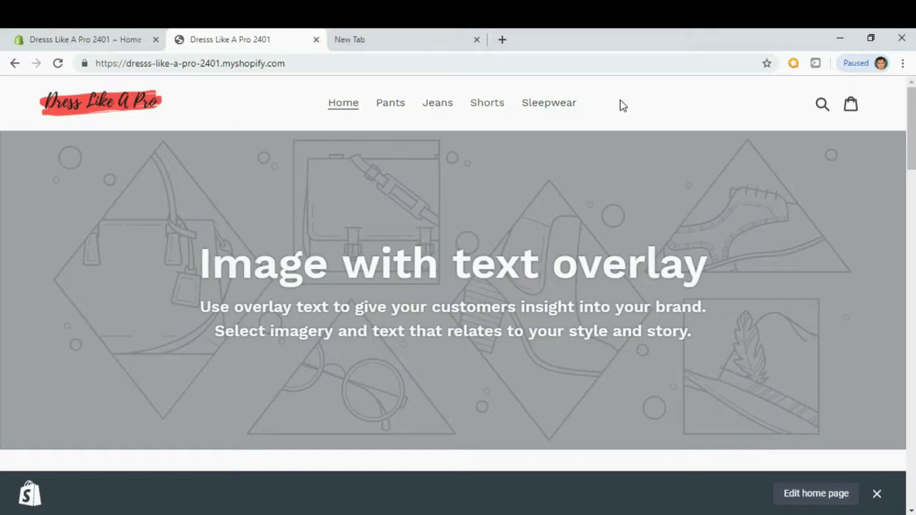
# Go from the admin home to Online Store > Pages and start adding a new page.
pyautogui.click(61, 41)
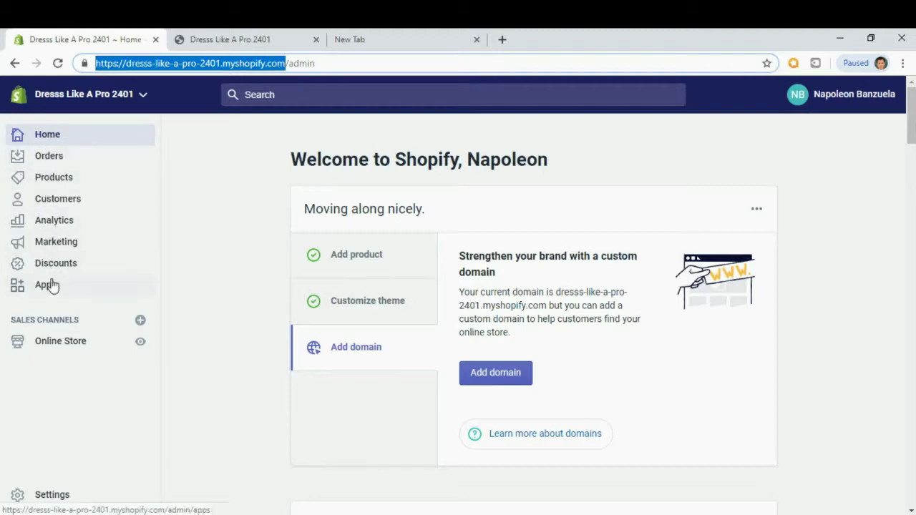
pyautogui.click(57, 341)
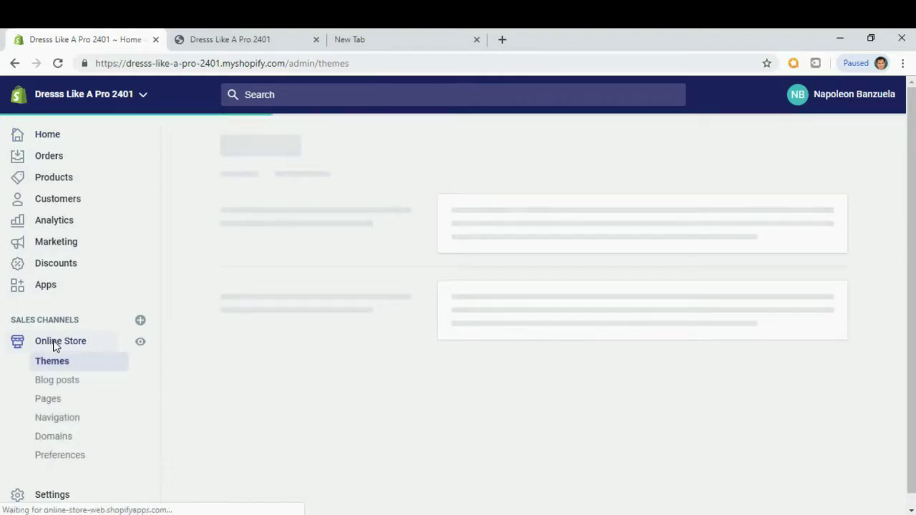
pyautogui.click(49, 399)
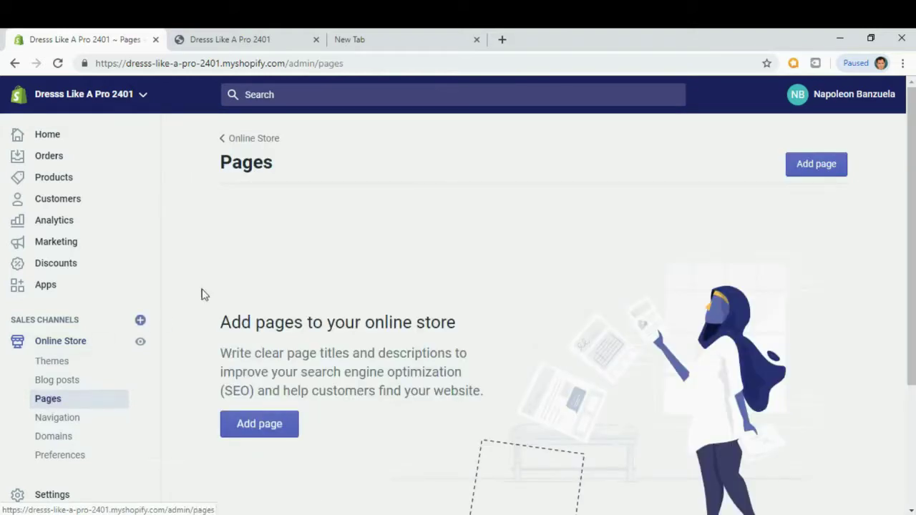
pyautogui.scroll(-1, 294, 227)
pyautogui.click(250, 369)
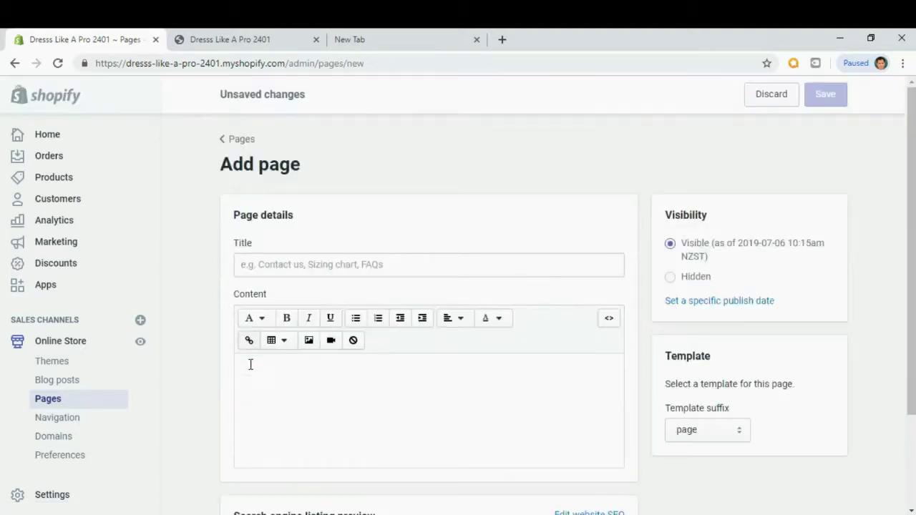
# Title the new page 'About Us' and enter 'This is my about us page' as its content.
pyautogui.click(284, 265)
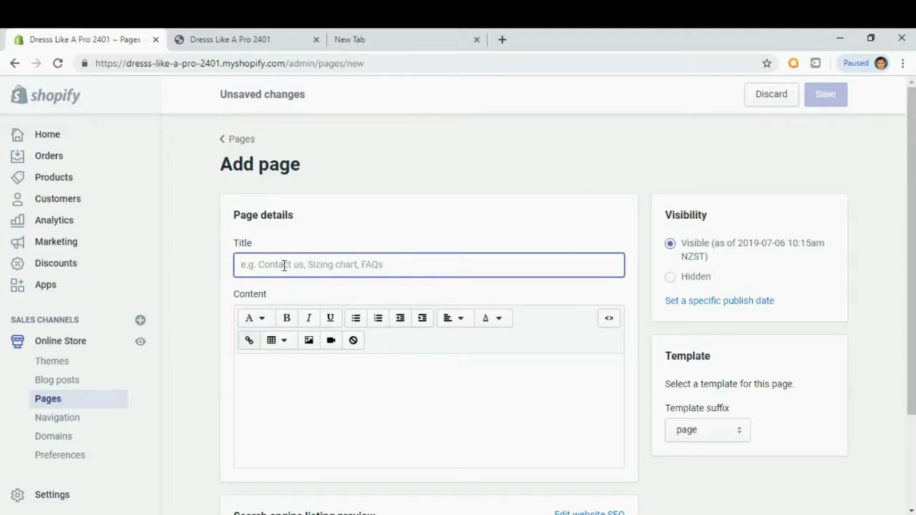
pyautogui.write('Abou')
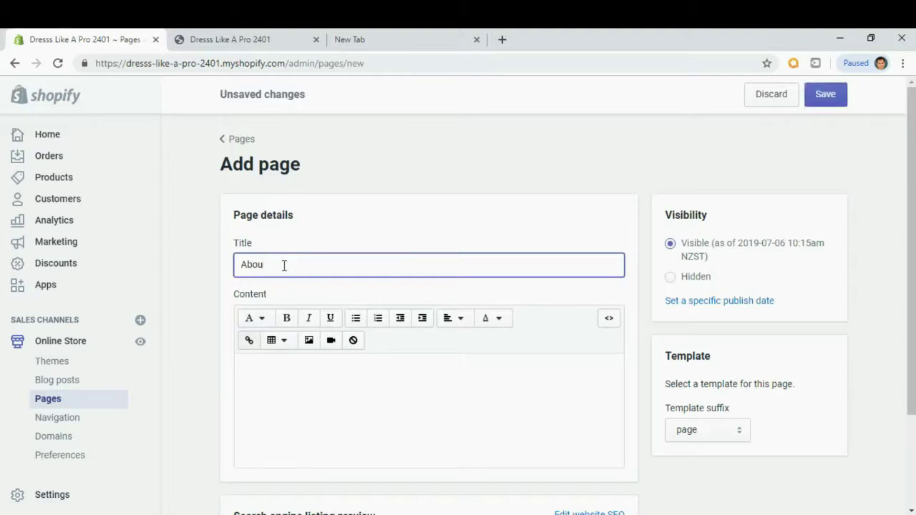
pyautogui.write('stUs')
pyautogui.click(313, 384)
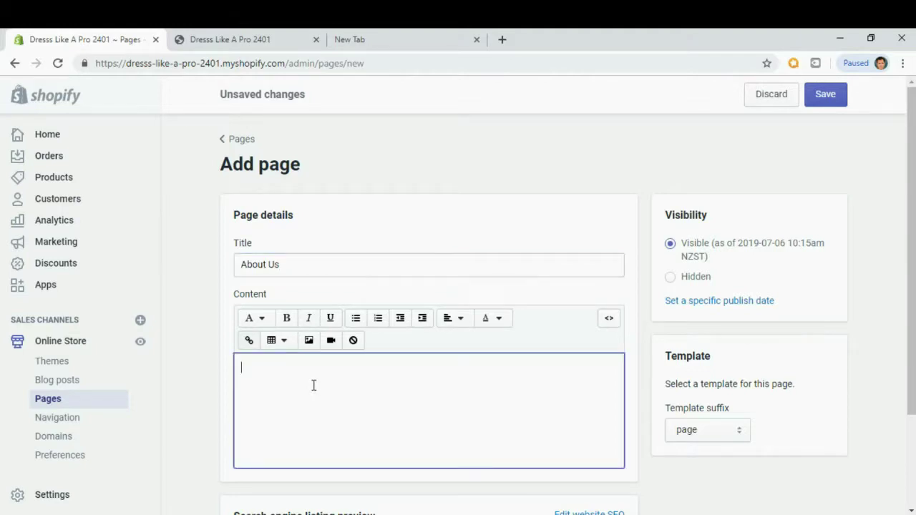
pyautogui.scroll(-1, 313, 385)
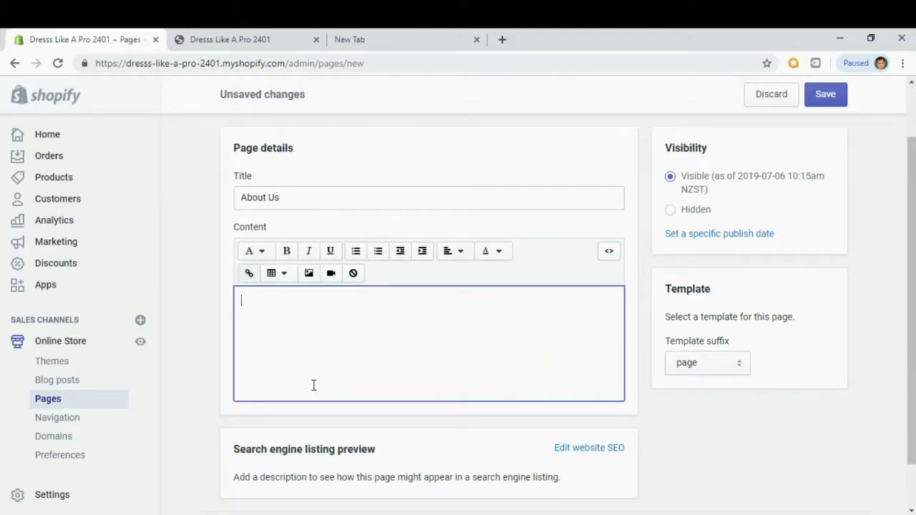
pyautogui.write('This')
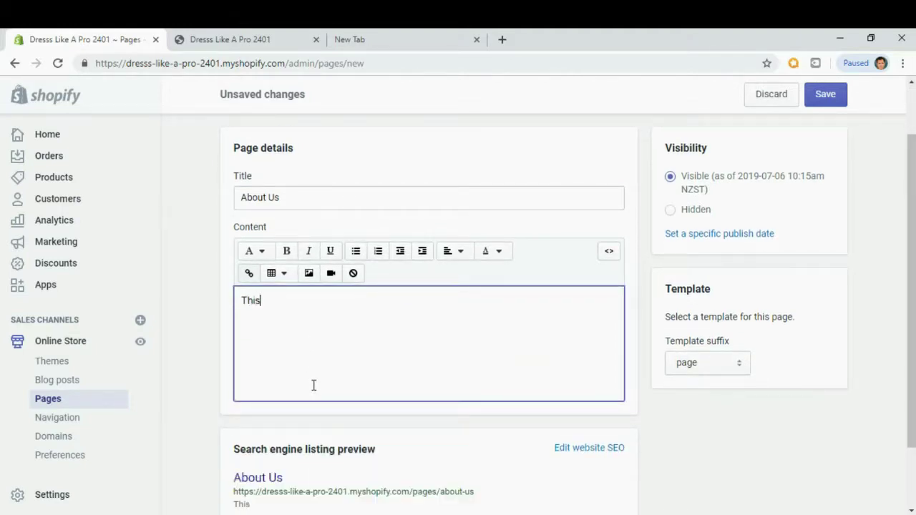
pyautogui.write(' is my about us p')
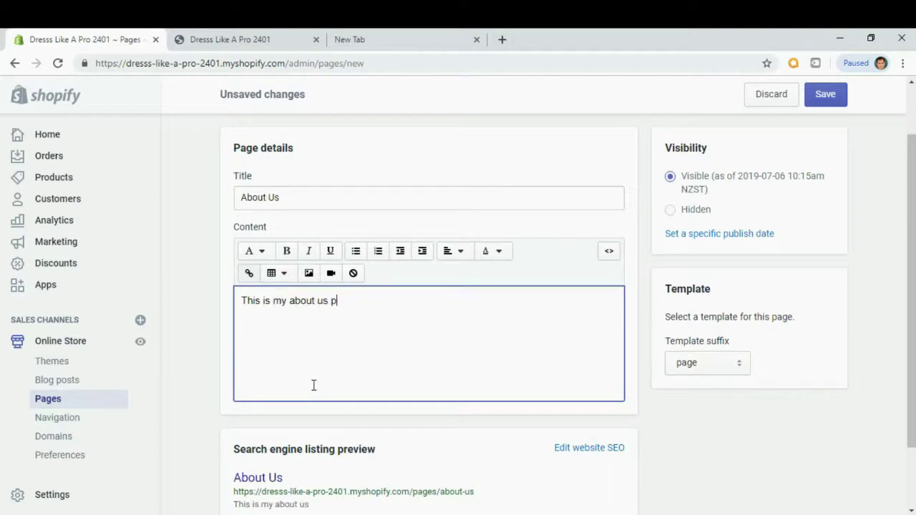
pyautogui.write('age')
pyautogui.click(442, 44)
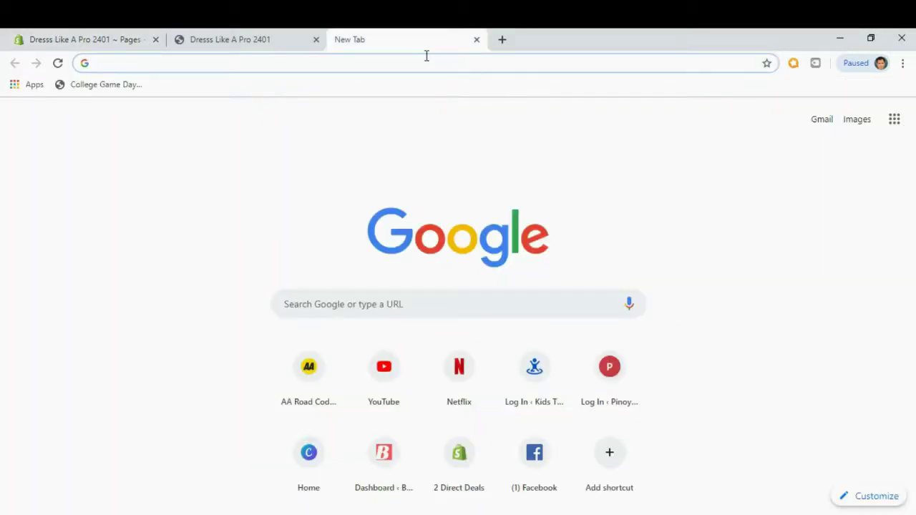
# Search 'dummy text', open lipsum.com, and select the first Lorem Ipsum paragraph from 'is simply'.
pyautogui.write('dummy text')
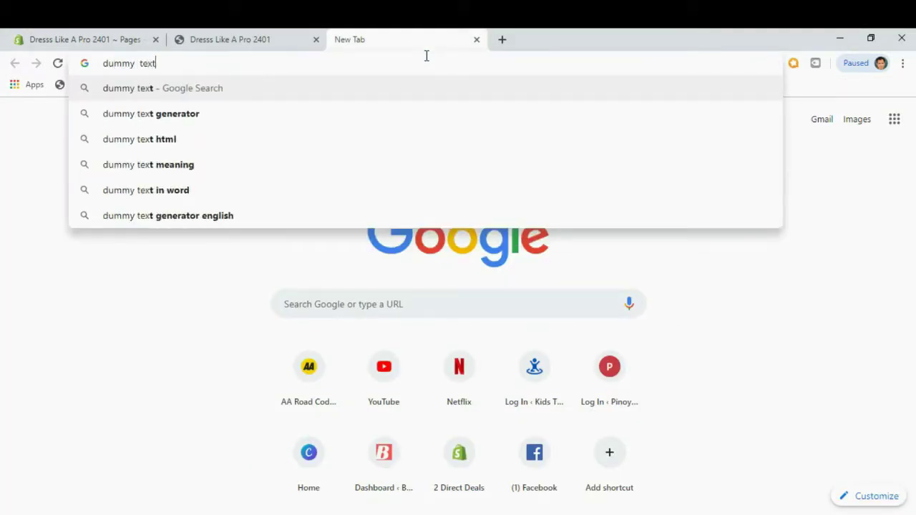
pyautogui.press('Return')
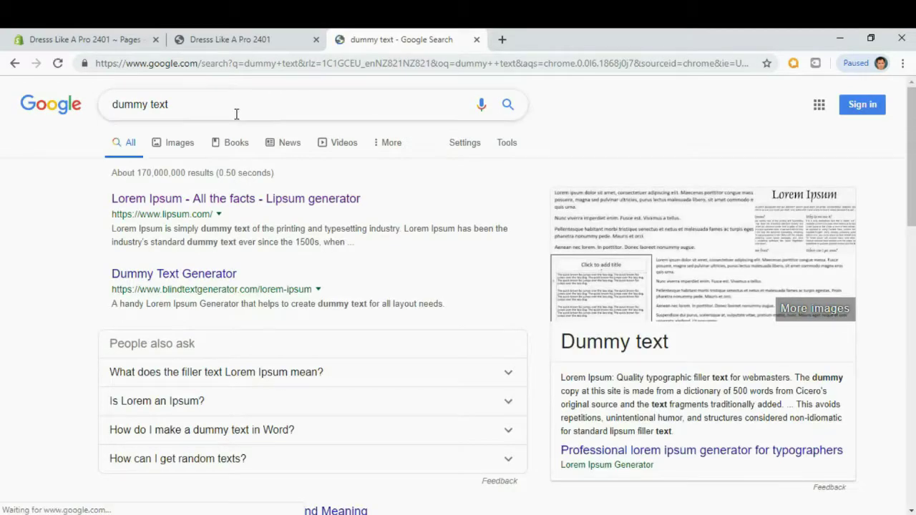
pyautogui.click(234, 206)
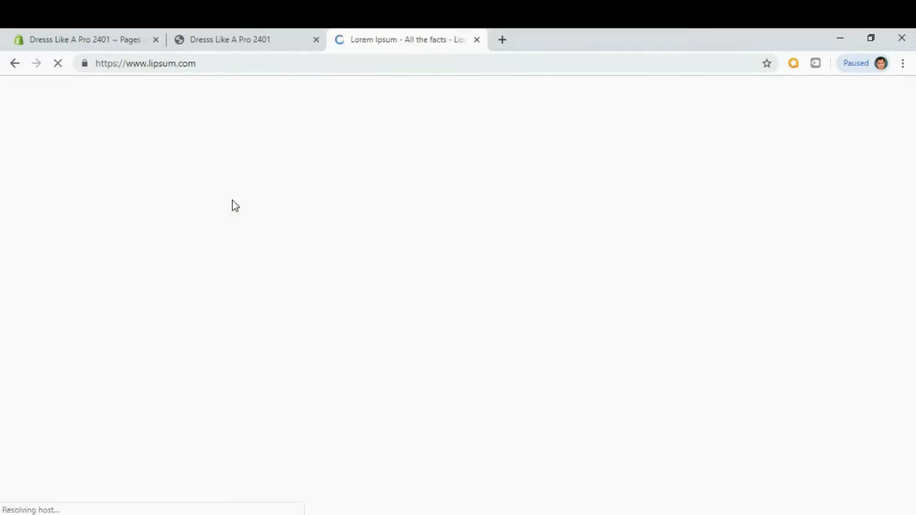
pyautogui.scroll(-1, 436, 350)
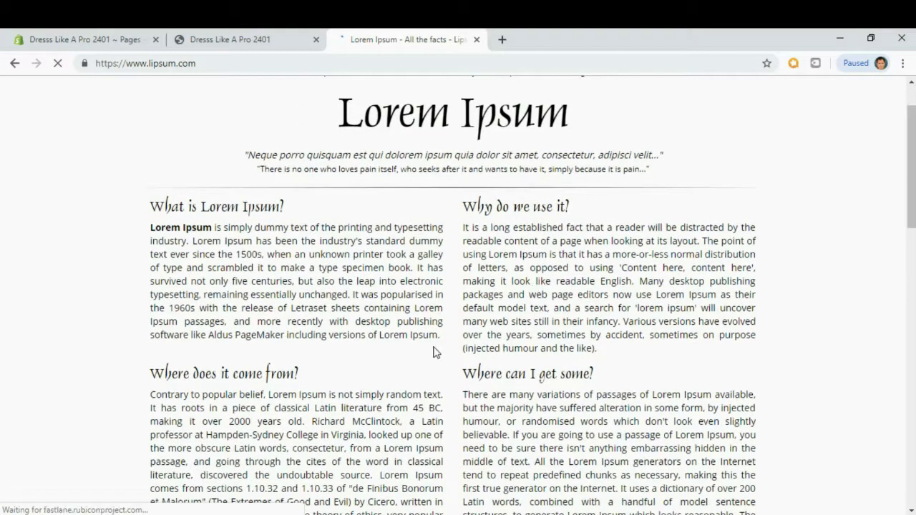
pyautogui.moveTo(442, 338); pyautogui.dragTo(198, 236)
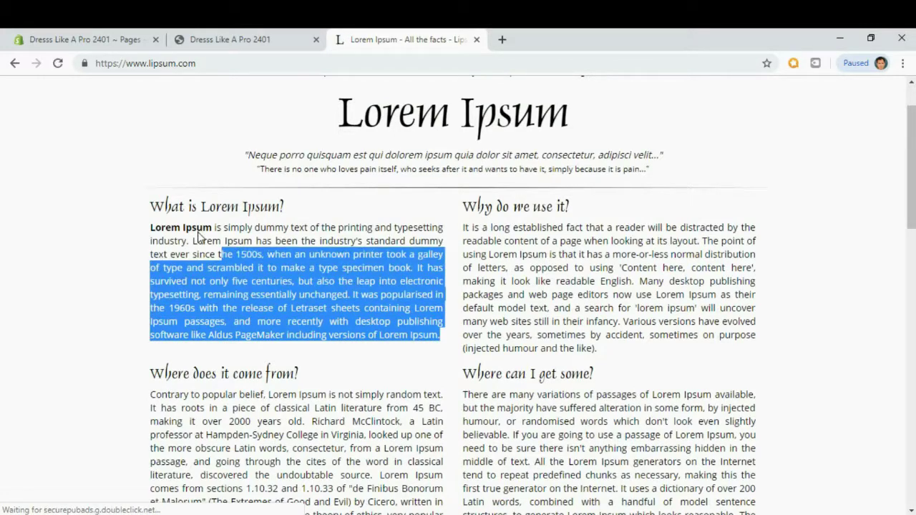
pyautogui.moveTo(201, 238); pyautogui.dragTo(218, 229)
pyautogui.hotkey('ctrl', 'c')
pyautogui.click(123, 39)
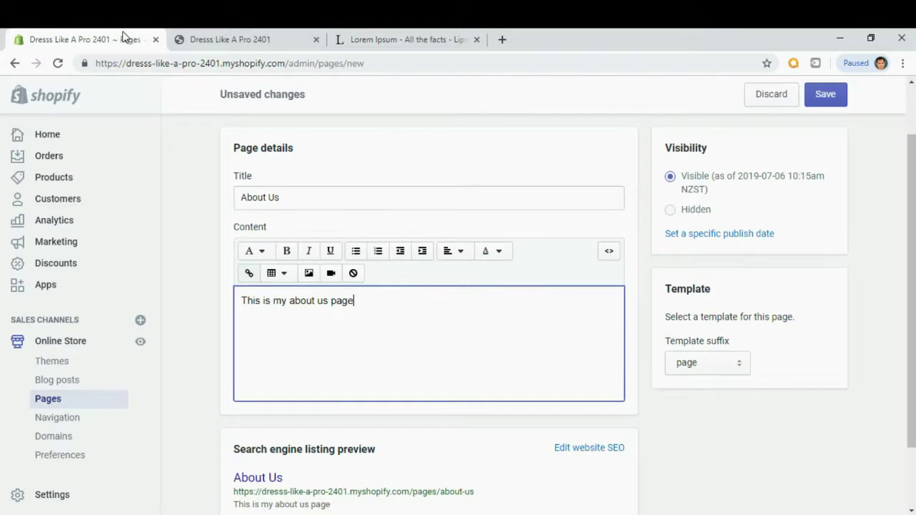
# Paste the Lorem Ipsum text below the intro line, capitalizing its start to 'Is simply'.
pyautogui.hotkey('ctrl', 'v')
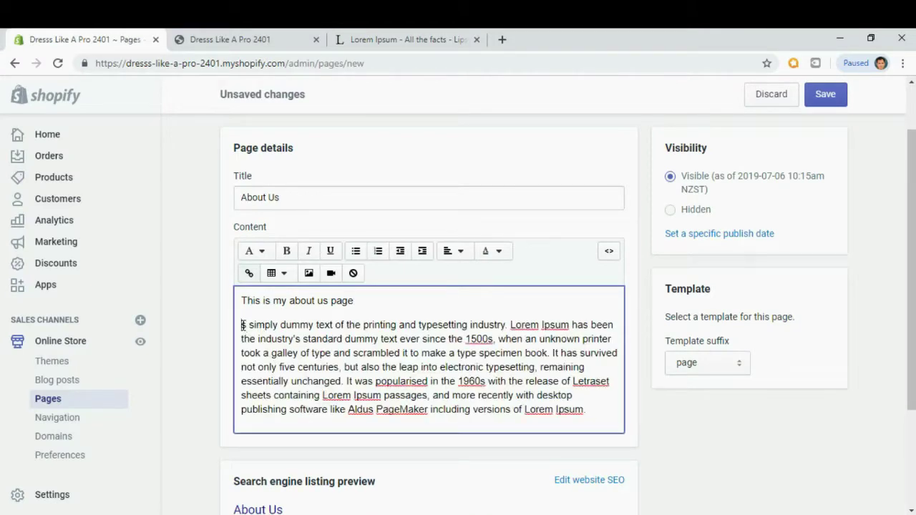
pyautogui.write('I')
pyautogui.click(353, 352)
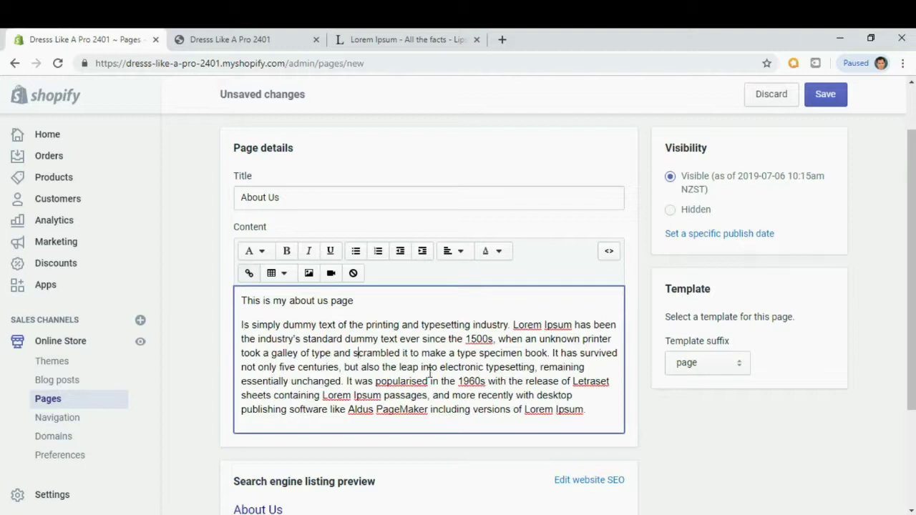
# Split the pasted text into three paragraphs after 'book.' and before 'It was popularised'.
pyautogui.click(549, 355)
pyautogui.press('Return')
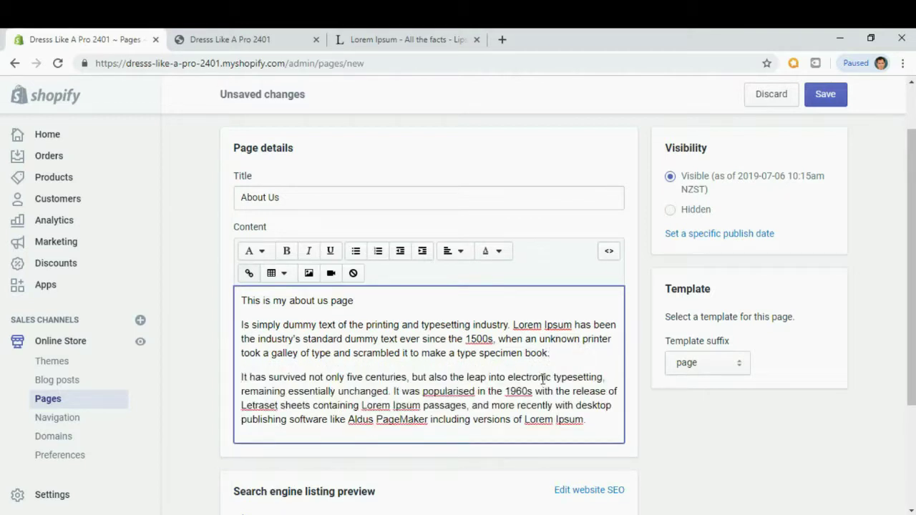
pyautogui.scroll(-1, 542, 376)
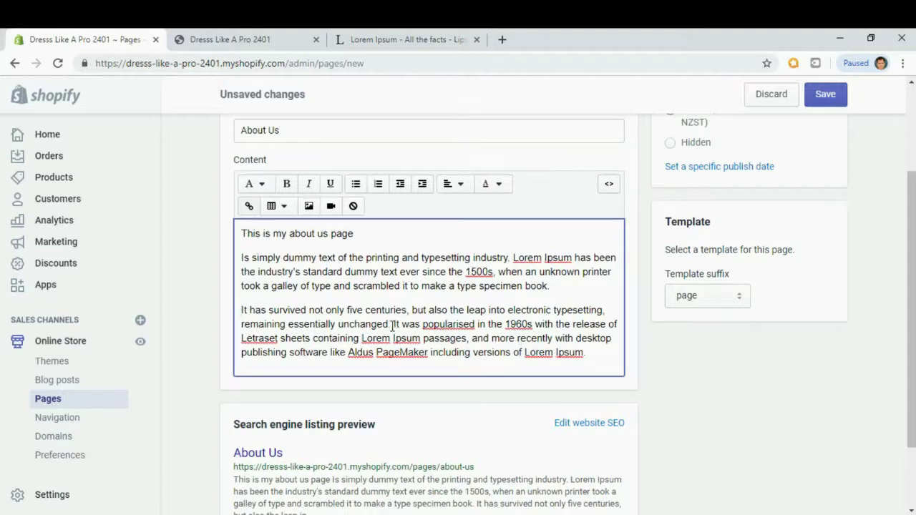
pyautogui.press('Return')
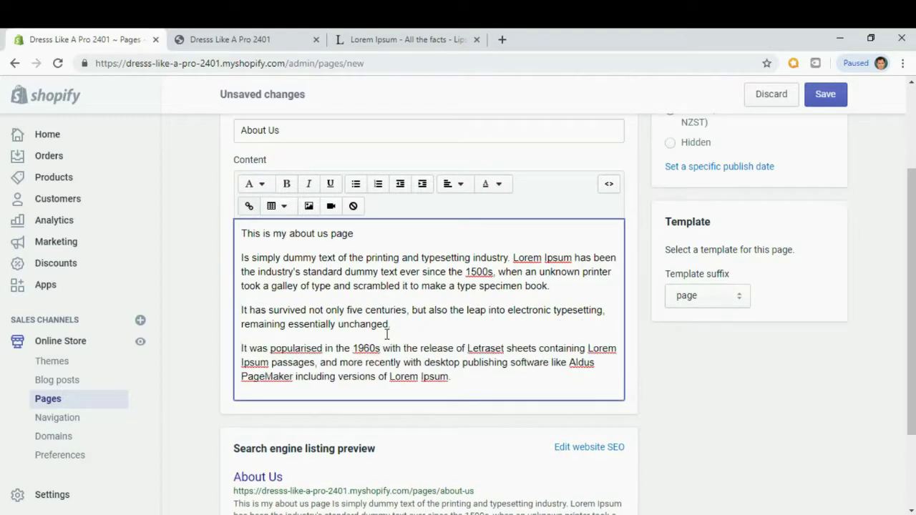
pyautogui.click(378, 309)
pyautogui.scroll(1, 377, 304)
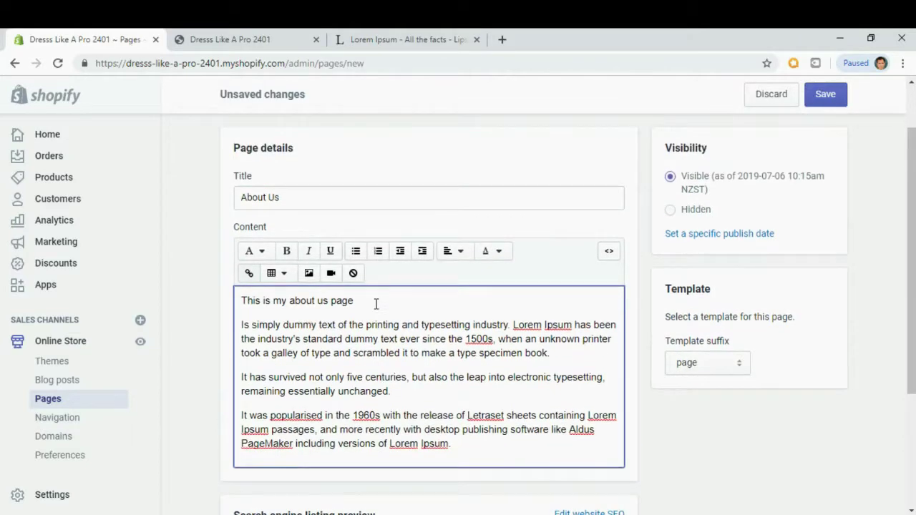
pyautogui.scroll(-2, 386, 339)
pyautogui.scroll(-2, 387, 342)
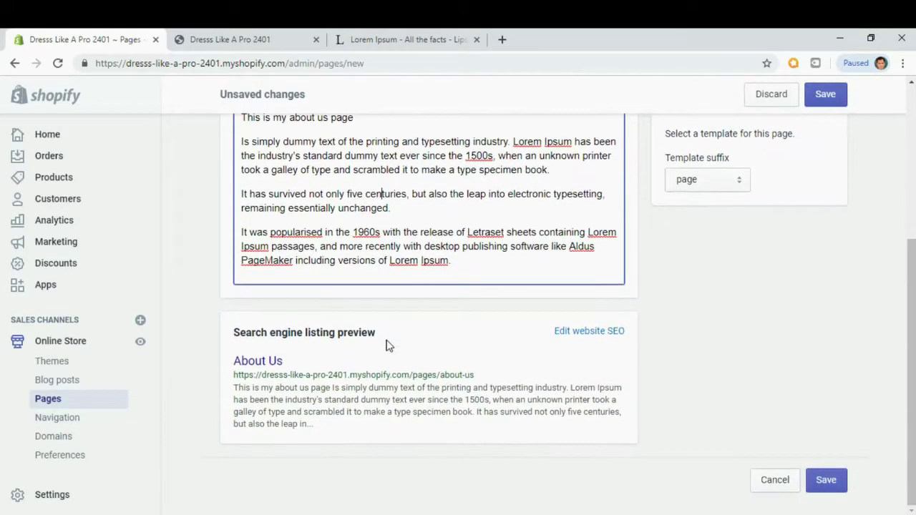
pyautogui.scroll(4, 387, 343)
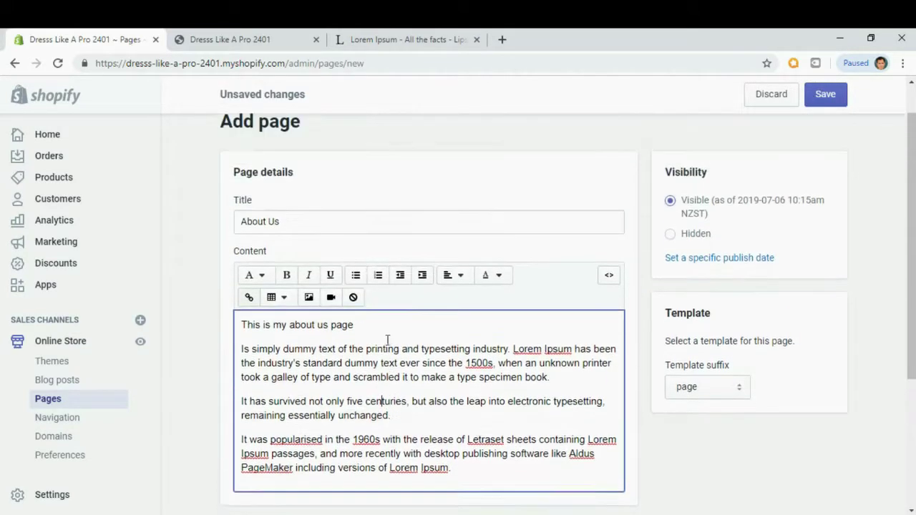
pyautogui.scroll(-4, 720, 415)
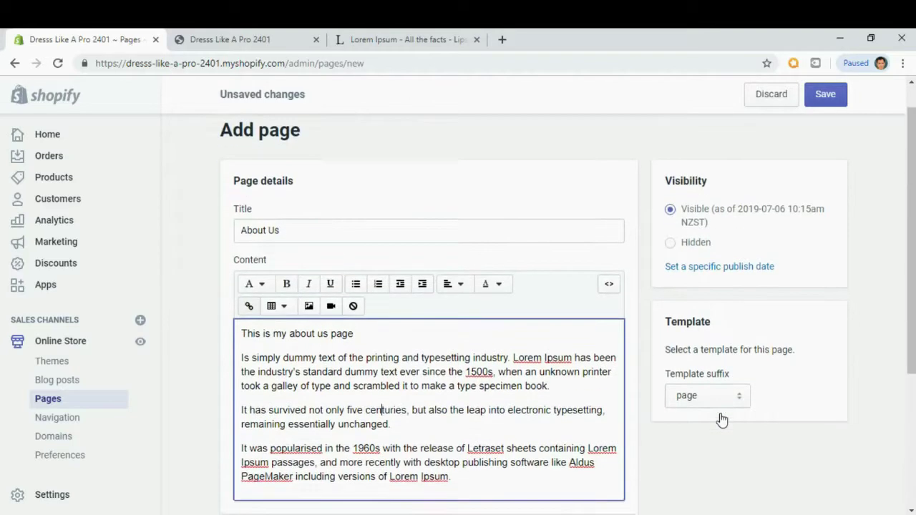
# Save the About Us page, then start another new page from the Pages list.
pyautogui.click(827, 481)
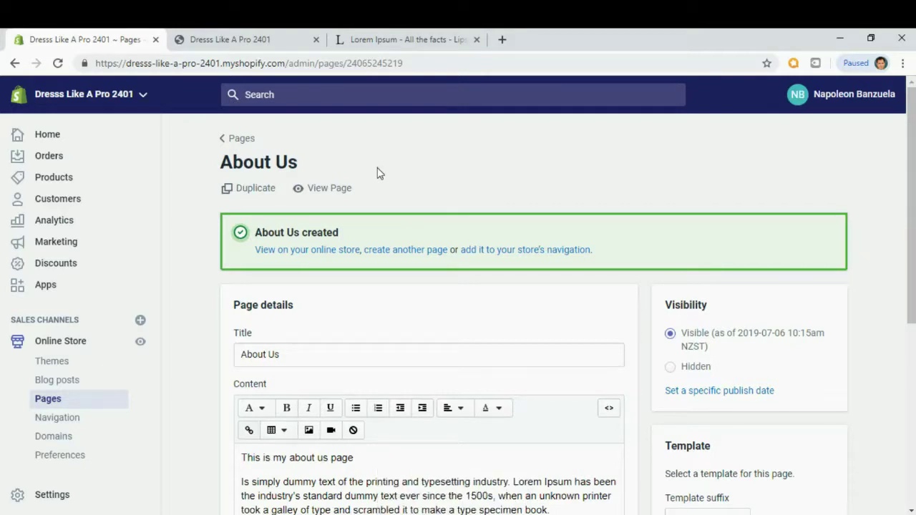
pyautogui.click(240, 138)
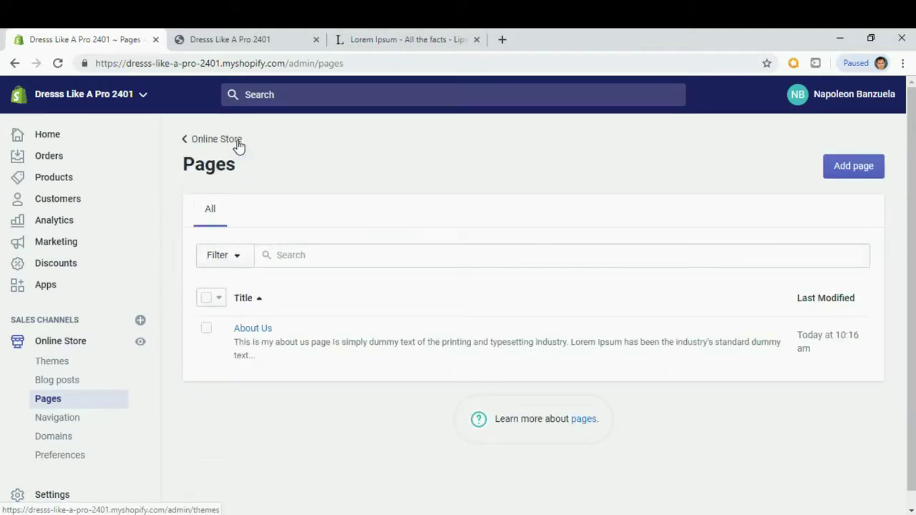
pyautogui.click(856, 174)
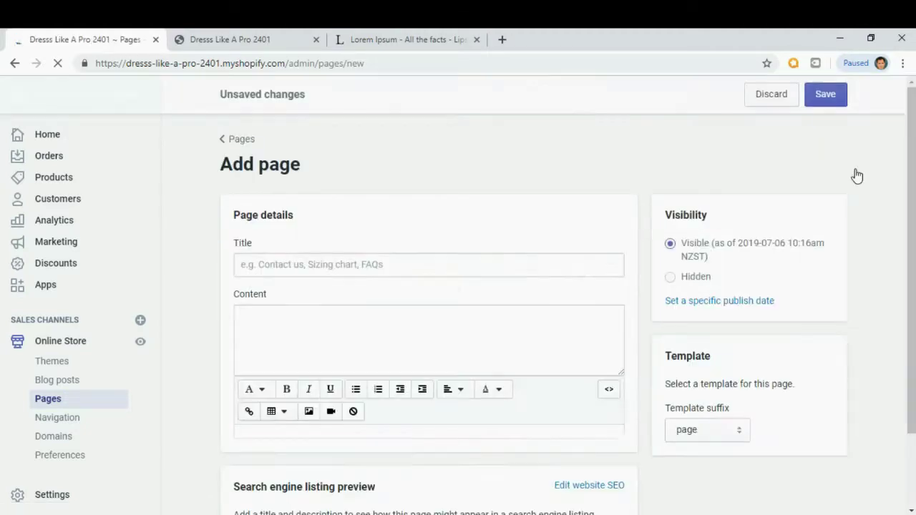
pyautogui.click(296, 263)
# Title the page 'Contact Us' with the content 'This is my contact us page.'.
pyautogui.write('Contact Us')
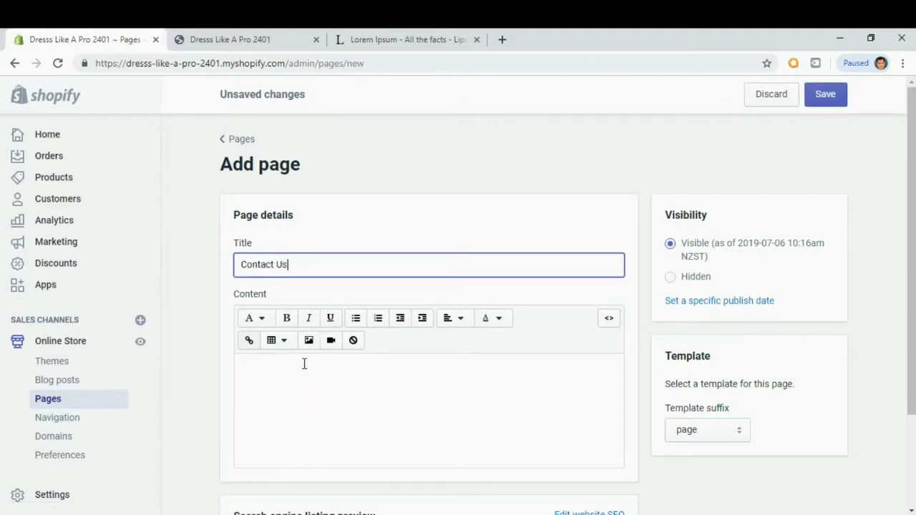
pyautogui.click(301, 367)
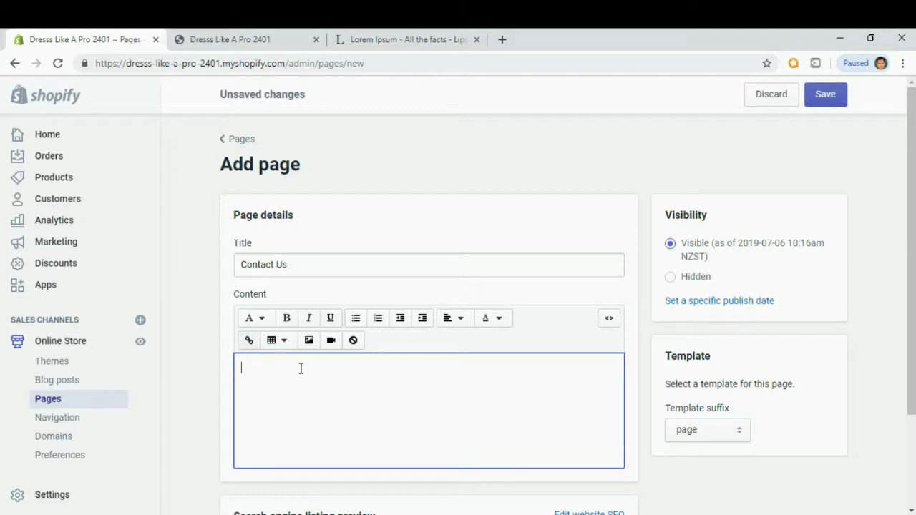
pyautogui.write('Thi sis')
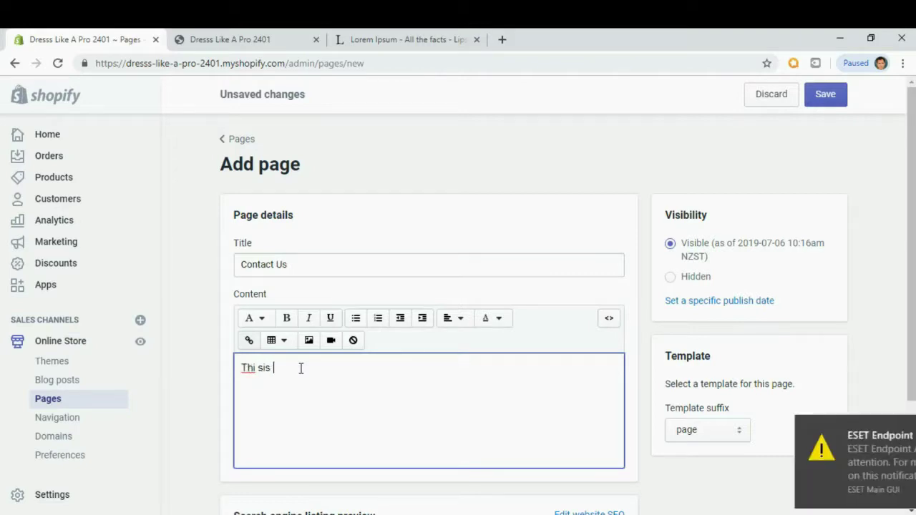
pyautogui.press('BackSpace')
pyautogui.press('BackSpace')
pyautogui.press('BackSpace')
pyautogui.press('BackSpace')
pyautogui.write('s is')
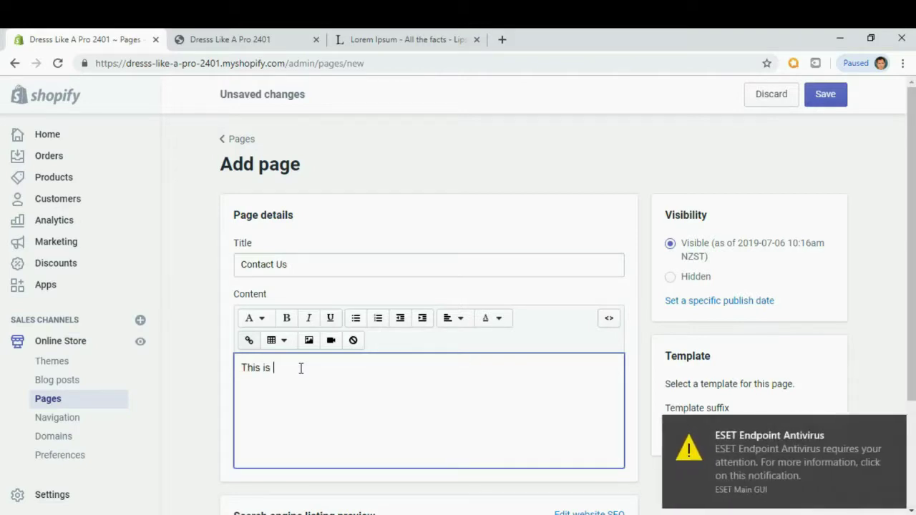
pyautogui.write(' my contact us page')
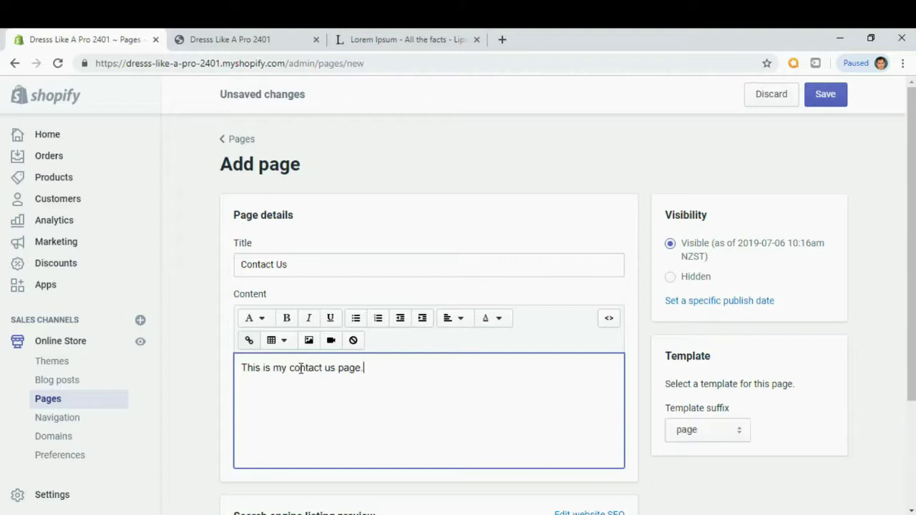
pyautogui.write('.')
pyautogui.scroll(-3, 331, 374)
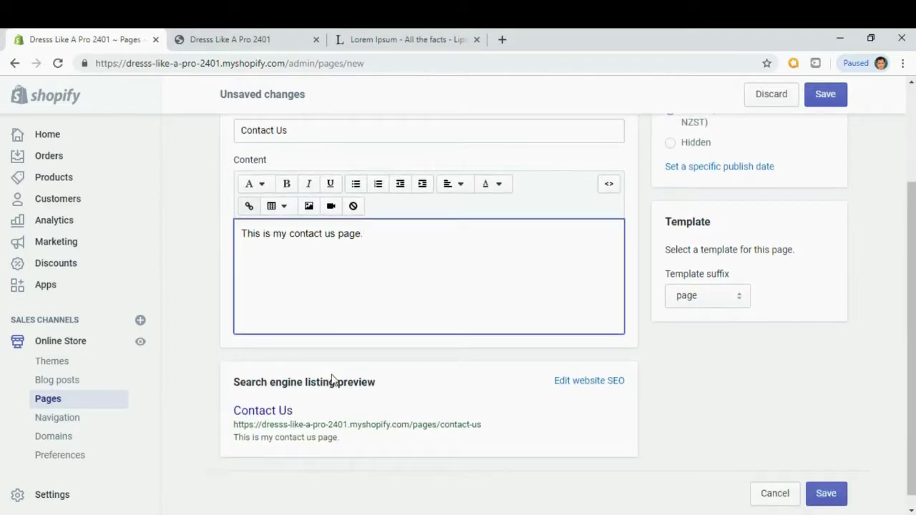
pyautogui.scroll(-1, 332, 379)
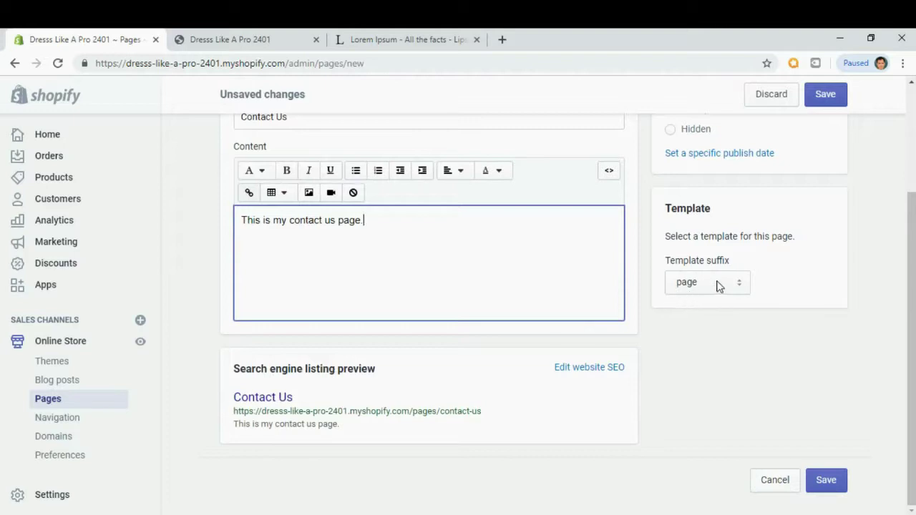
pyautogui.scroll(3, 730, 238)
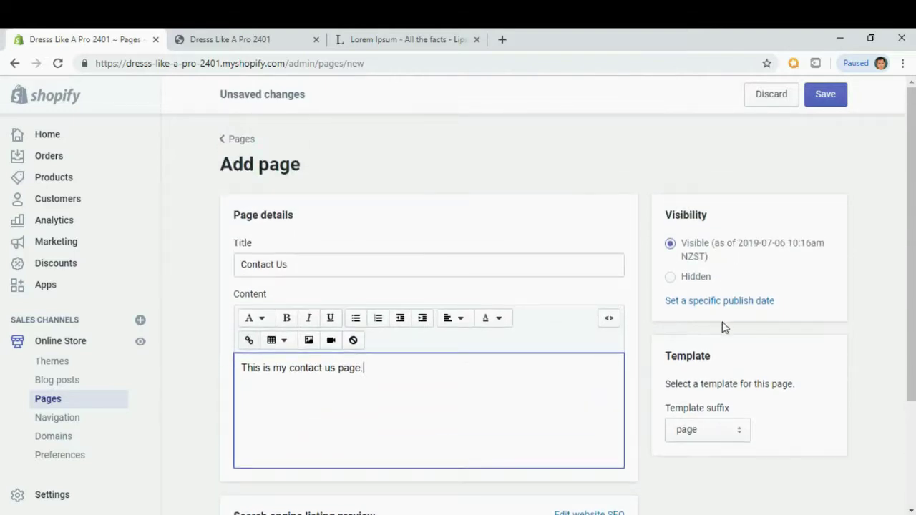
pyautogui.scroll(-2, 722, 326)
pyautogui.scroll(-2, 723, 326)
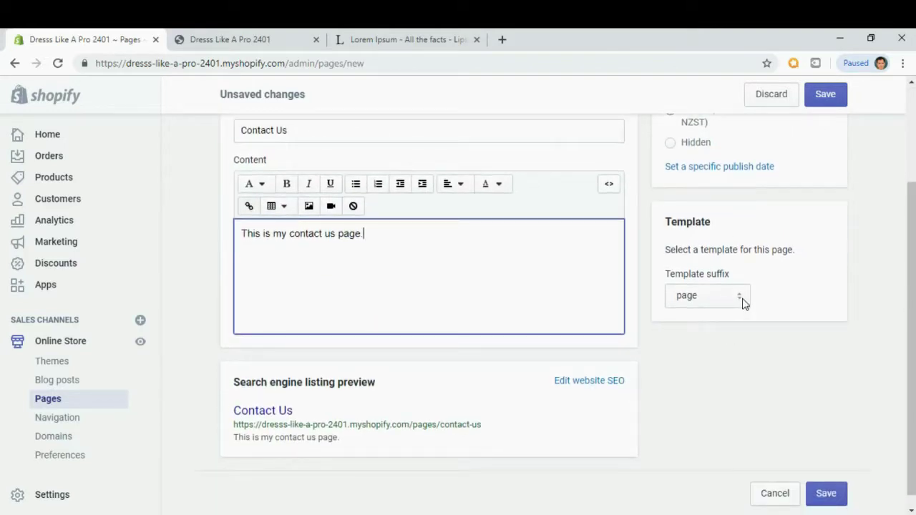
# Assign the page.contact template and save the Contact Us page.
pyautogui.click(743, 304)
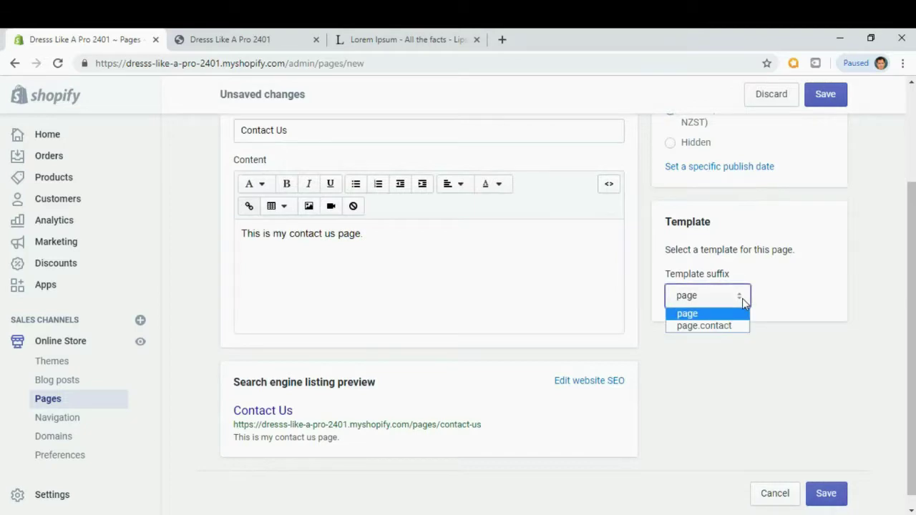
pyautogui.click(715, 326)
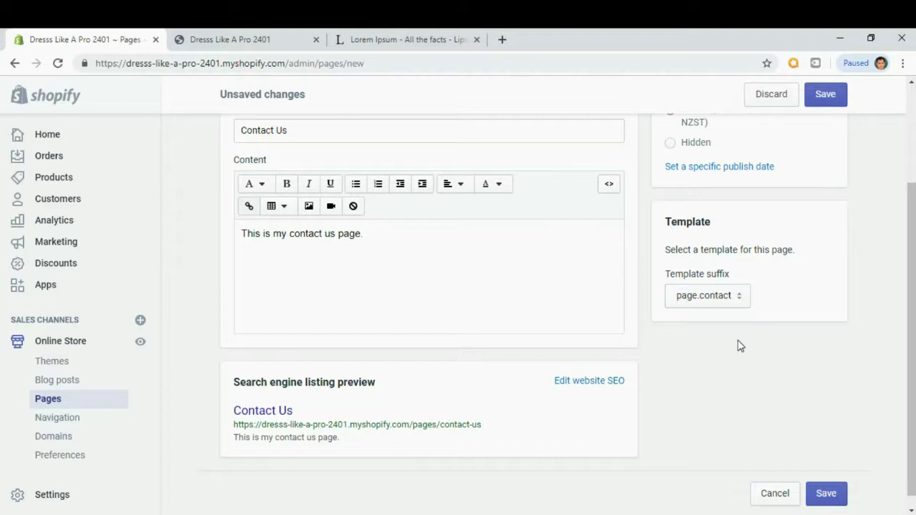
pyautogui.scroll(-1, 741, 346)
pyautogui.click(825, 490)
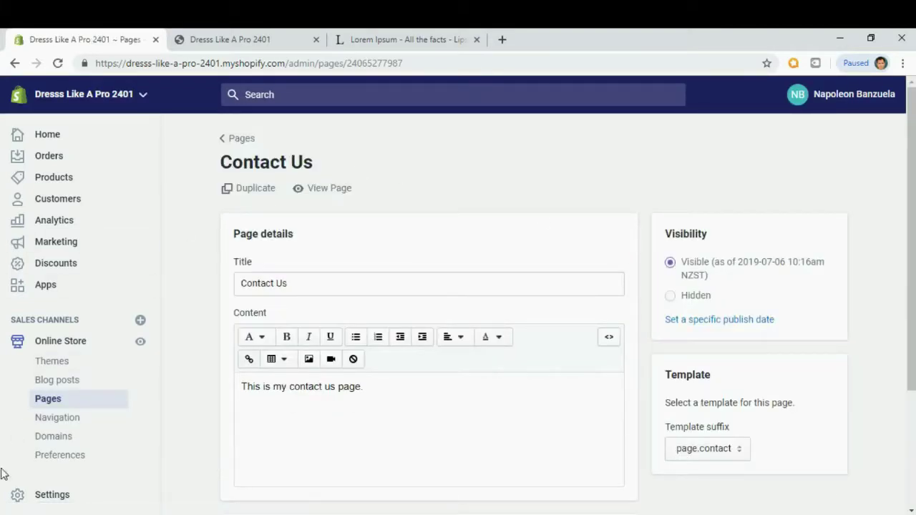
# Return to the Pages list, reload the storefront tab, and come back to the admin.
pyautogui.click(58, 407)
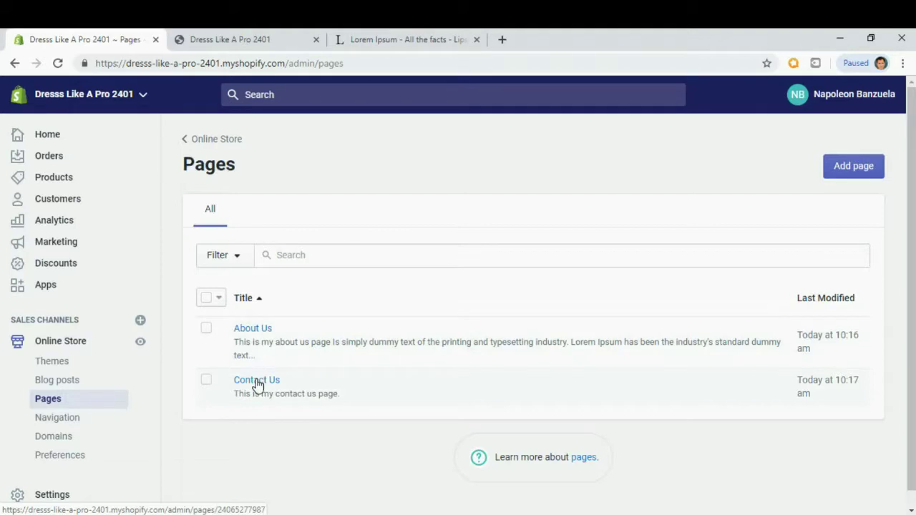
pyautogui.click(260, 41)
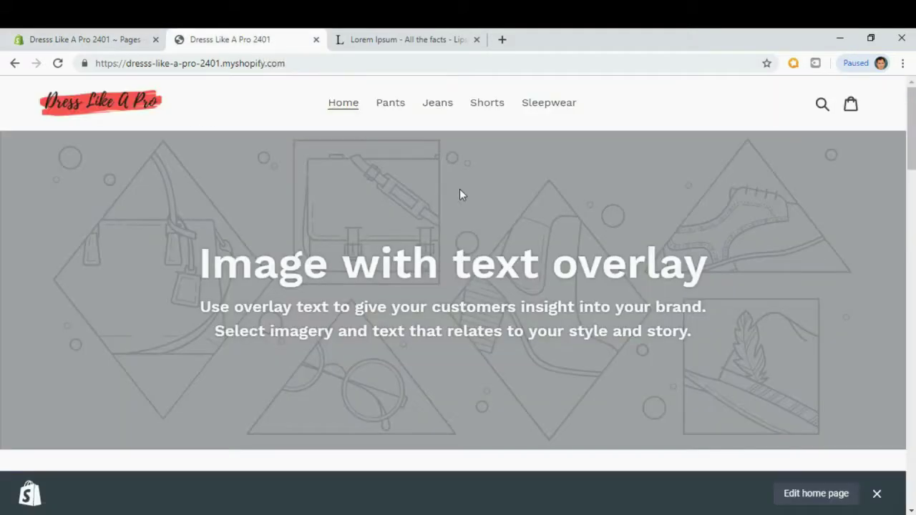
pyautogui.click(58, 64)
pyautogui.click(80, 41)
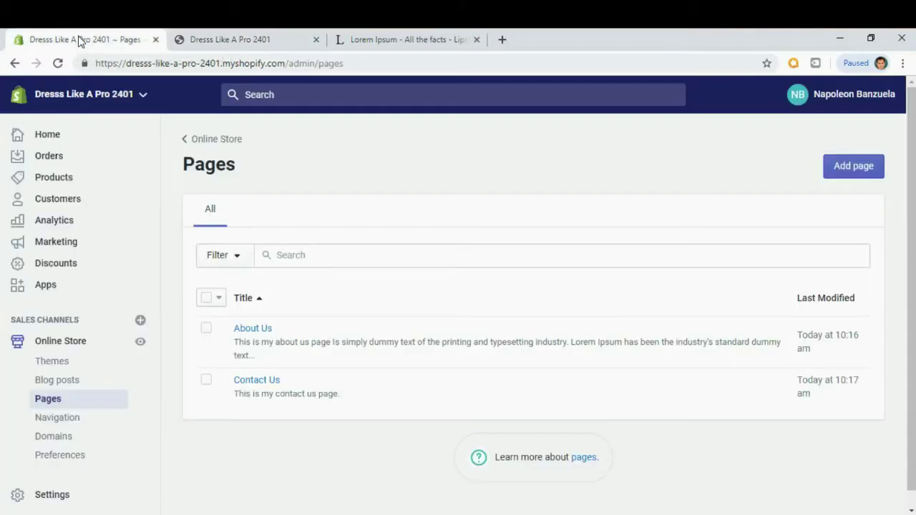
pyautogui.scroll(-1, 61, 250)
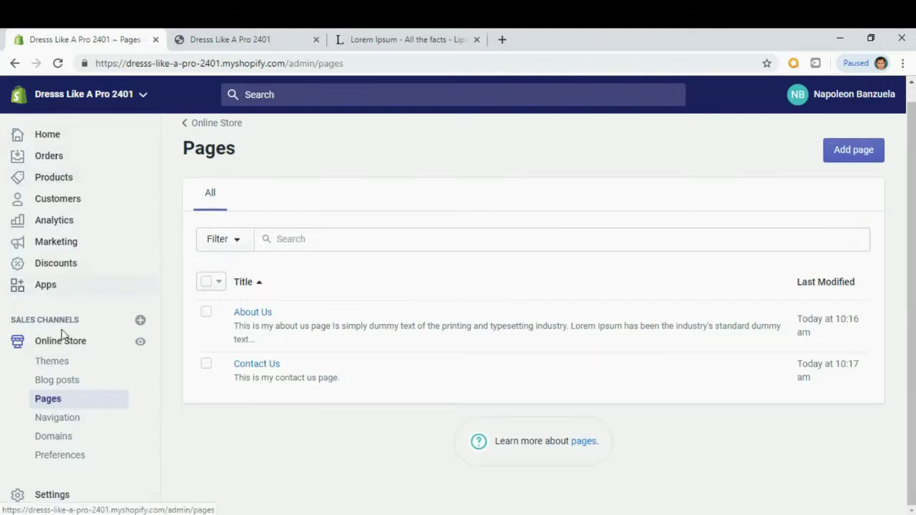
# Open Navigation and the Main menu for editing.
pyautogui.click(78, 425)
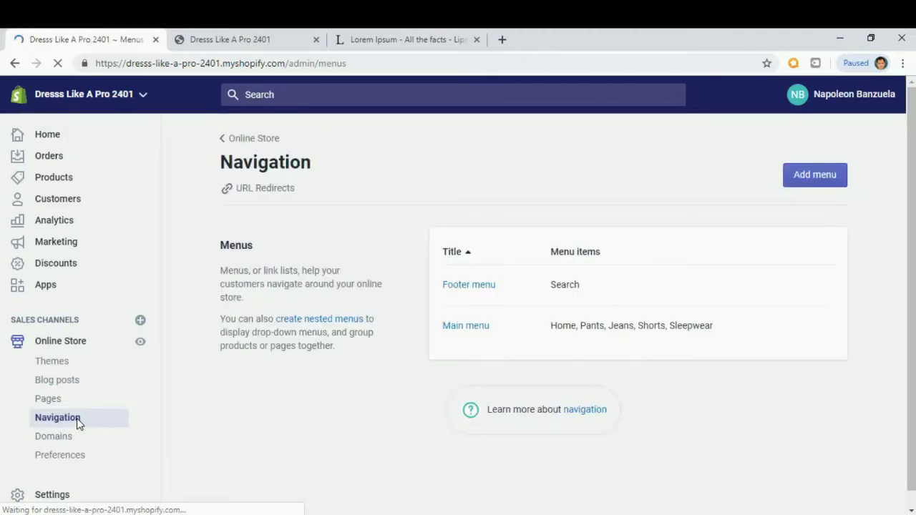
pyautogui.click(469, 330)
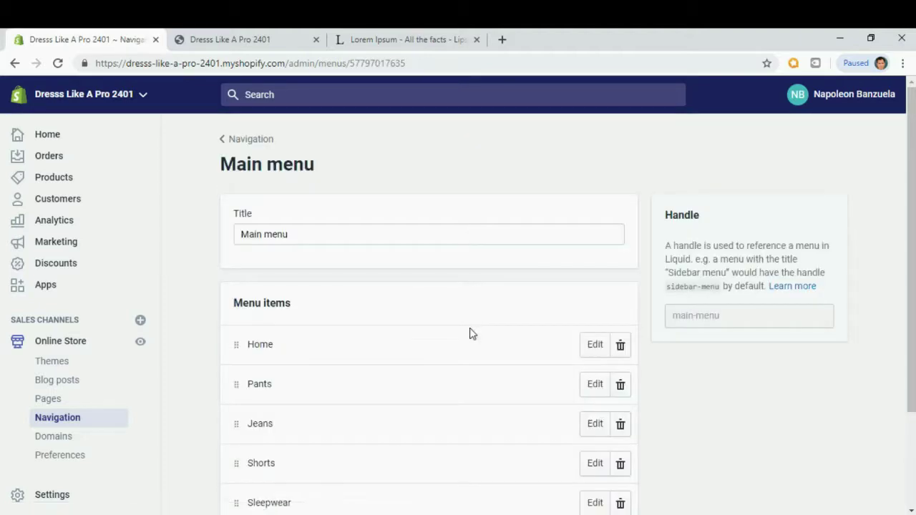
pyautogui.scroll(-3, 470, 332)
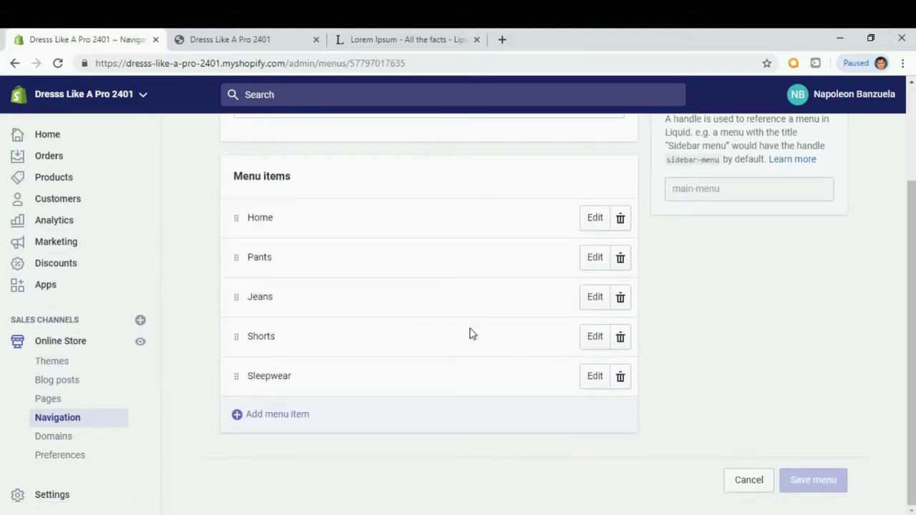
# Add an About Us menu item linked to the About Us page.
pyautogui.click(265, 418)
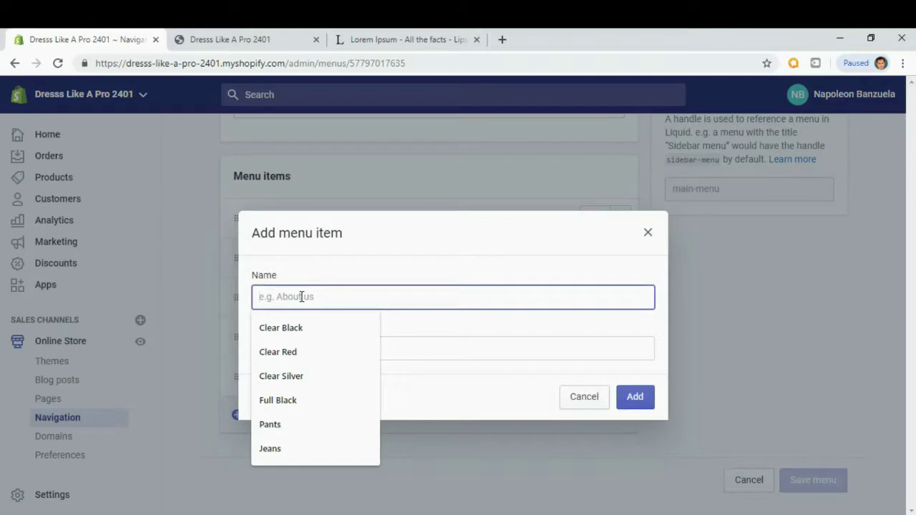
pyautogui.write('Aboust')
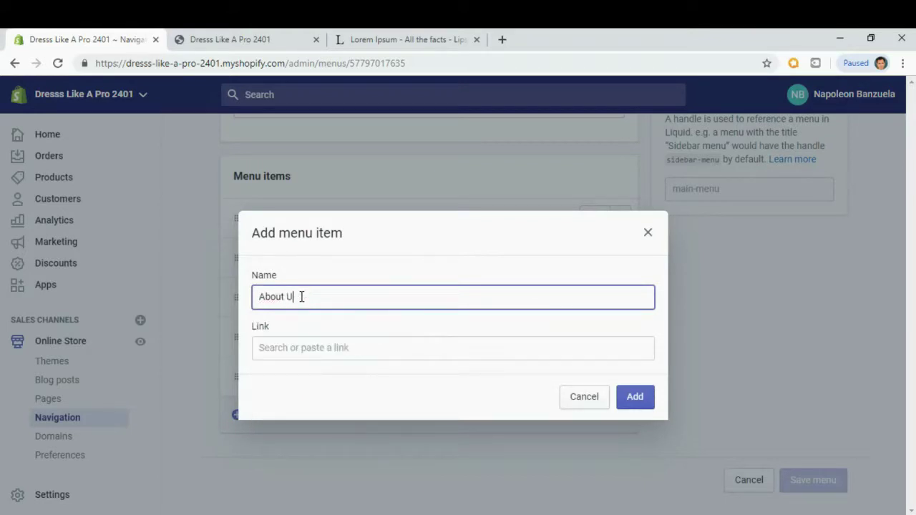
pyautogui.click(311, 349)
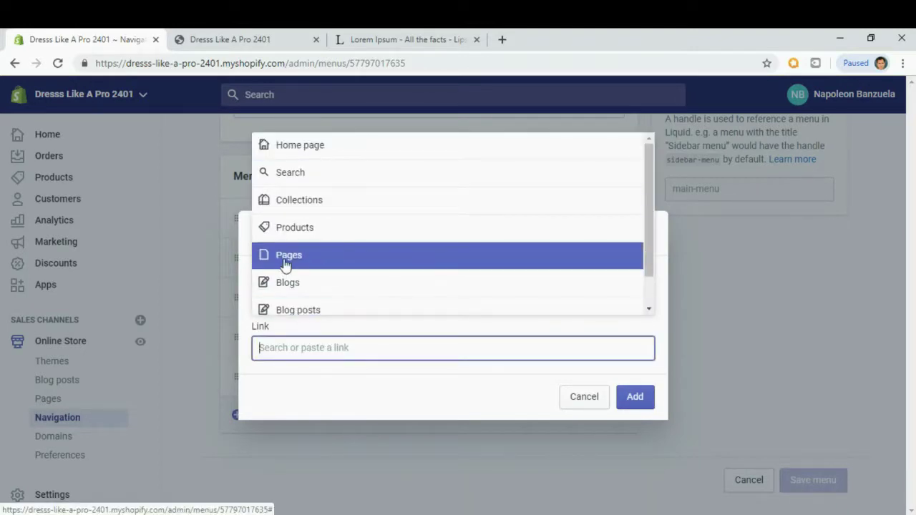
pyautogui.click(285, 256)
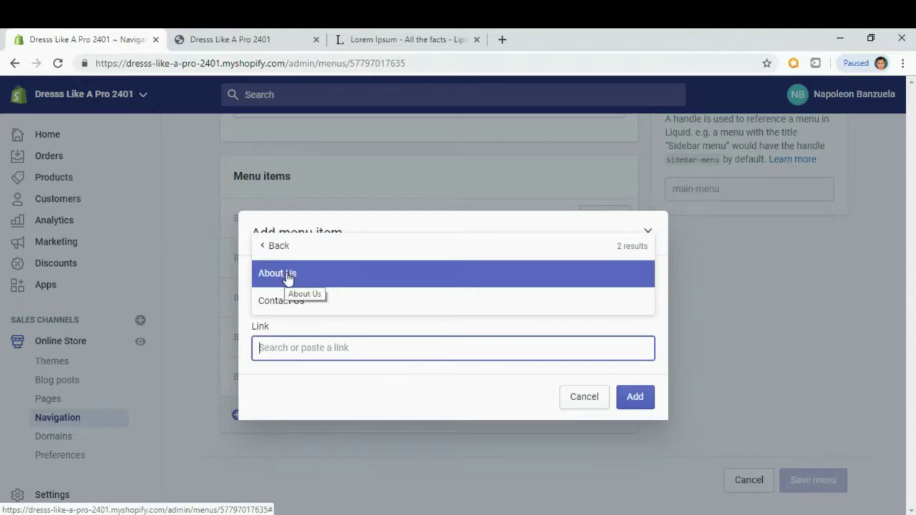
pyautogui.click(288, 276)
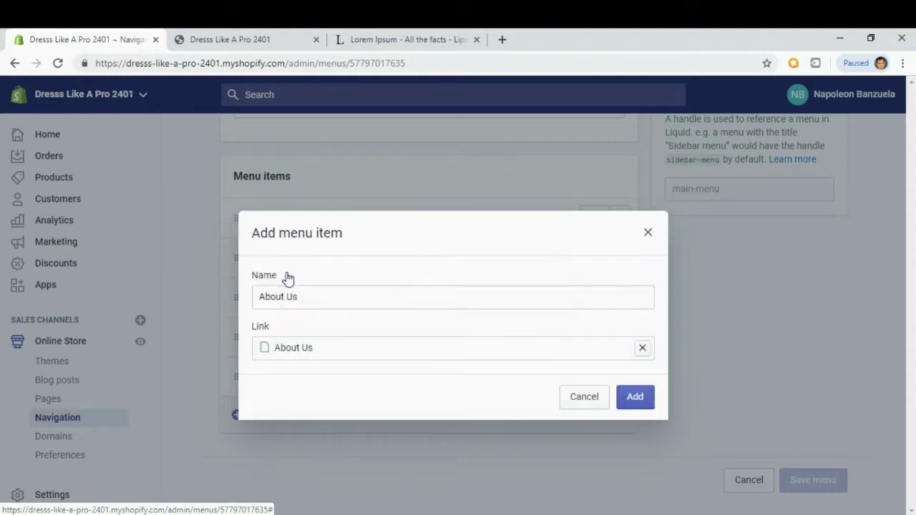
pyautogui.click(635, 398)
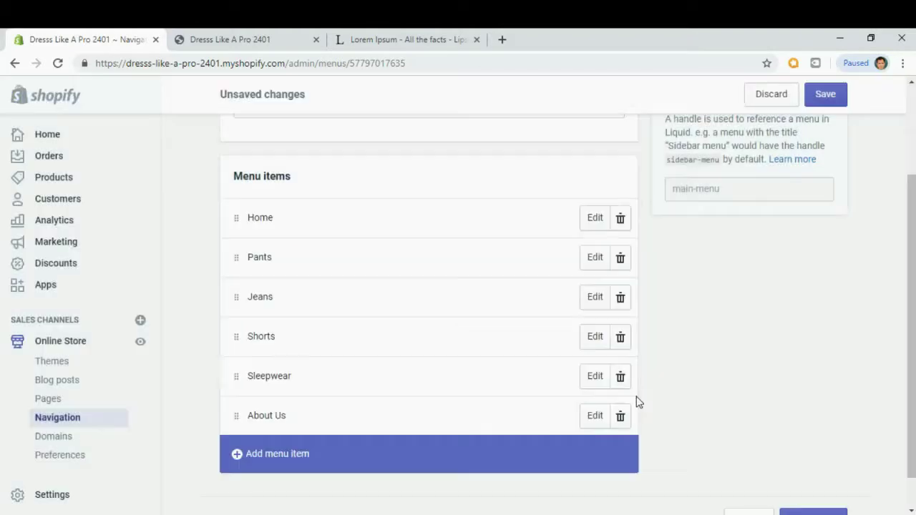
pyautogui.scroll(-1, 665, 422)
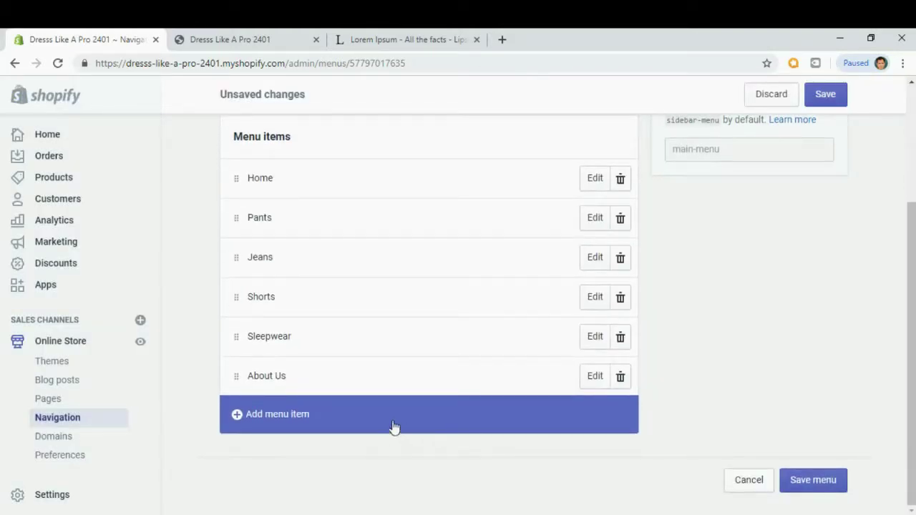
# Add a Contact Us menu item linked to the Contact Us page.
pyautogui.click(246, 418)
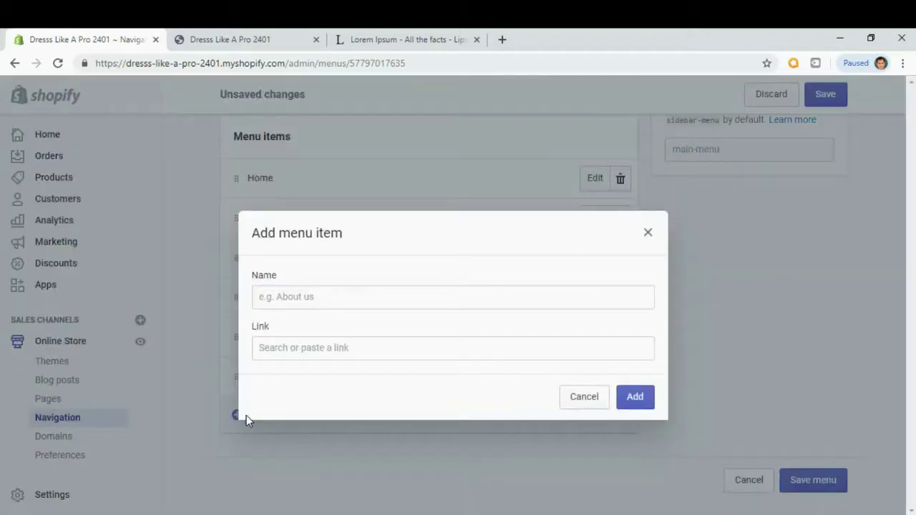
pyautogui.click(282, 300)
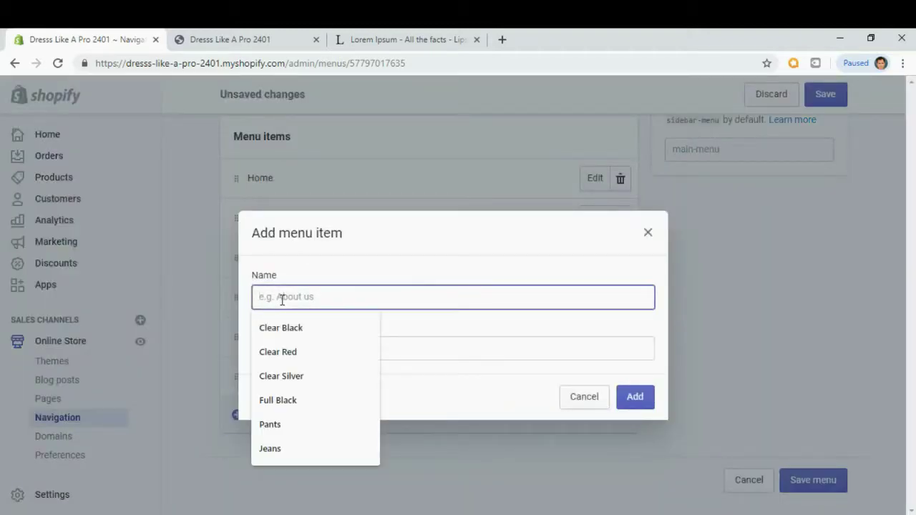
pyautogui.write('Contact Us')
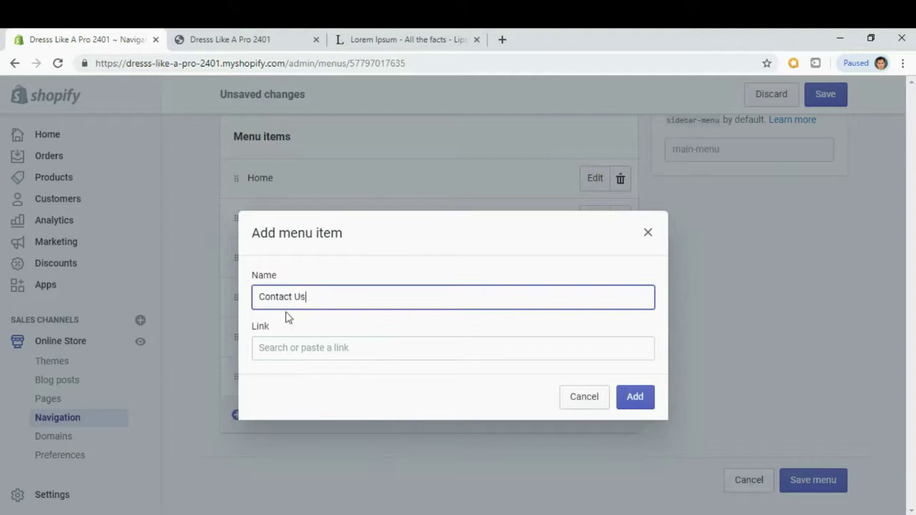
pyautogui.click(281, 348)
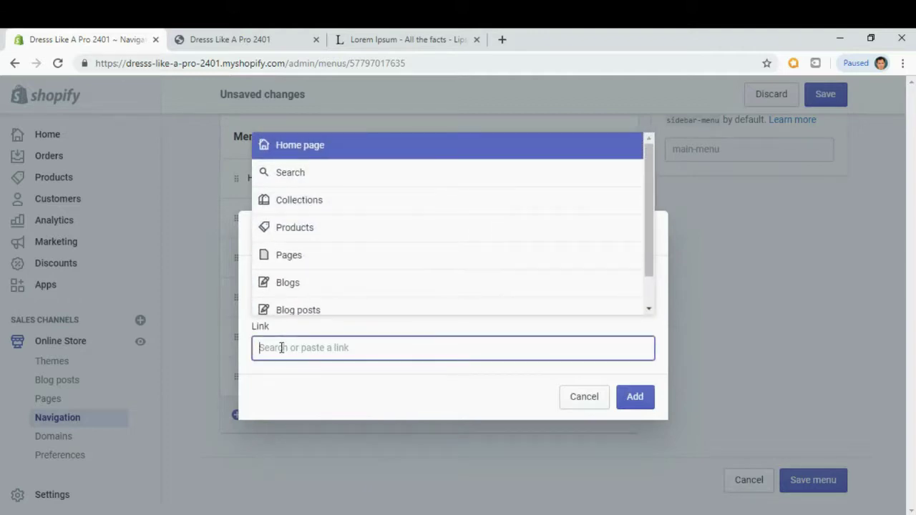
pyautogui.click(292, 262)
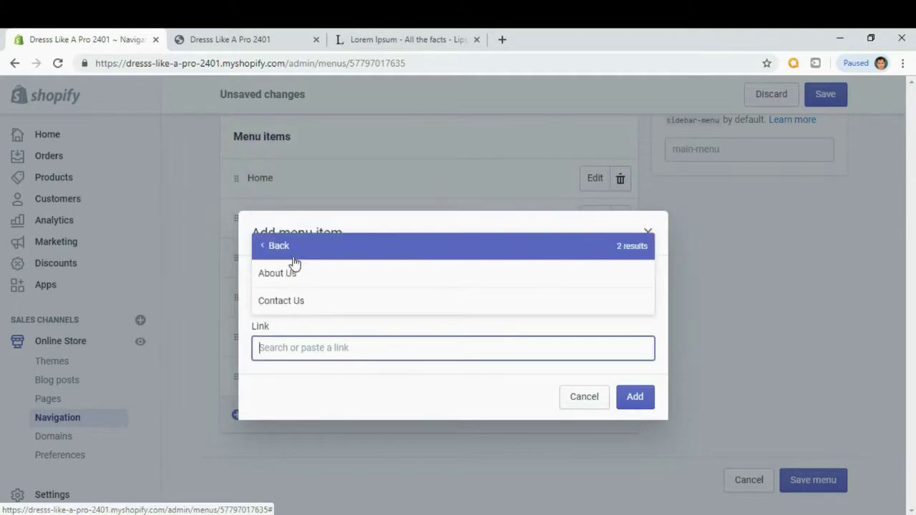
pyautogui.click(291, 309)
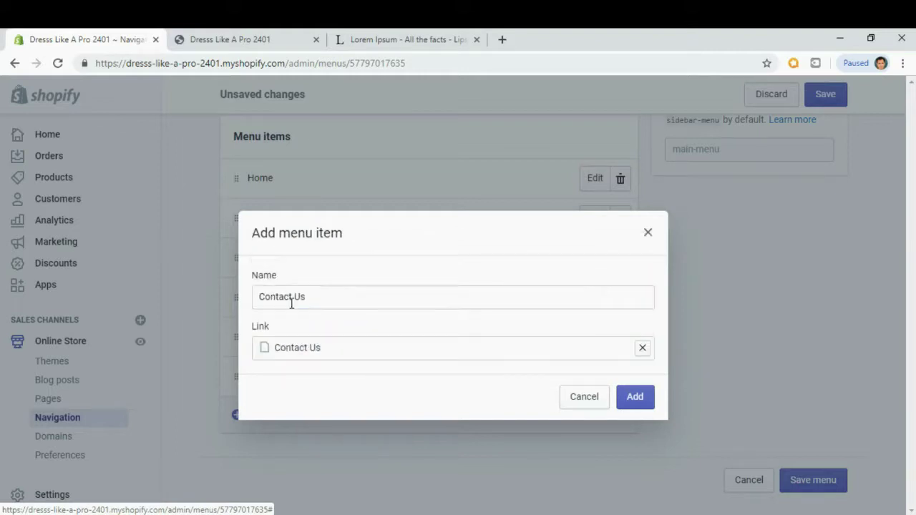
pyautogui.click(636, 404)
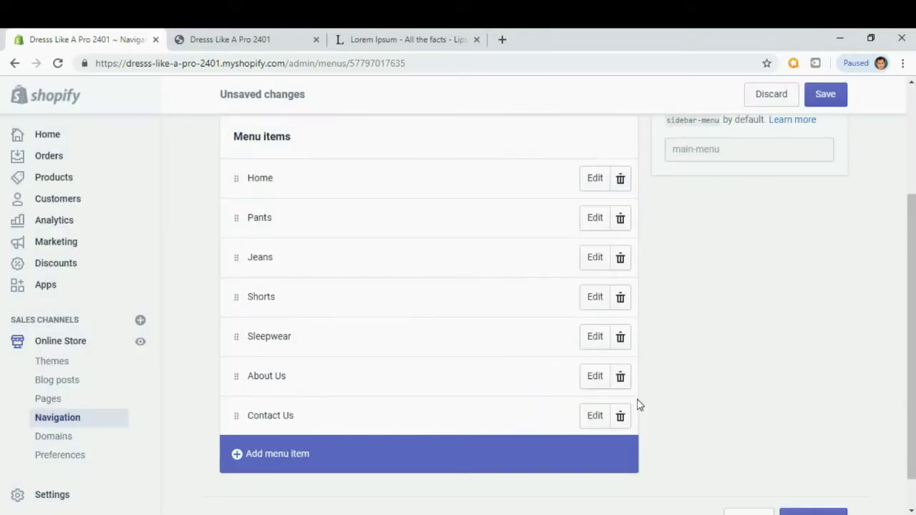
# Save the updated Main menu.
pyautogui.scroll(3, 720, 370)
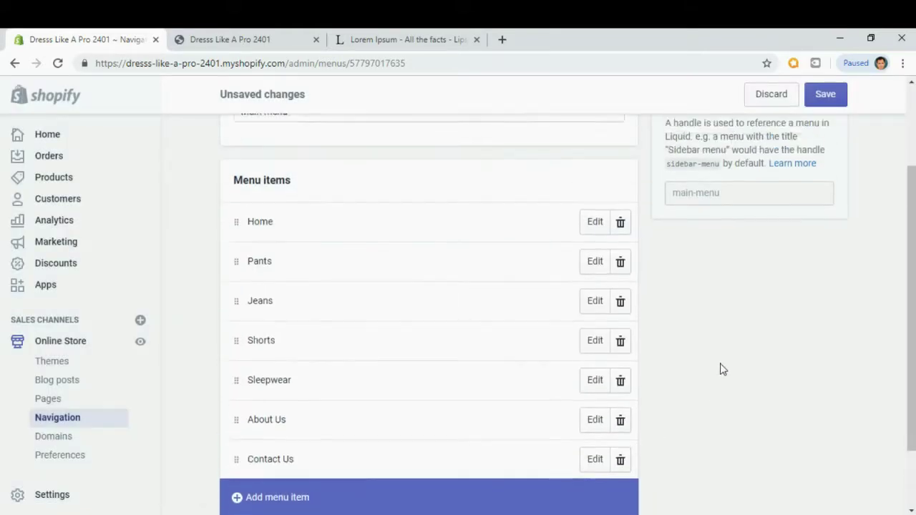
pyautogui.scroll(-1, 826, 126)
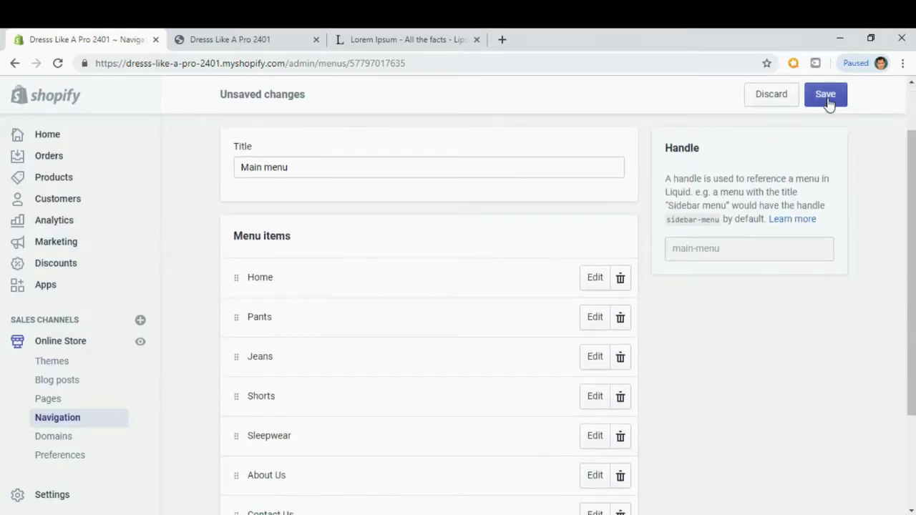
pyautogui.click(825, 95)
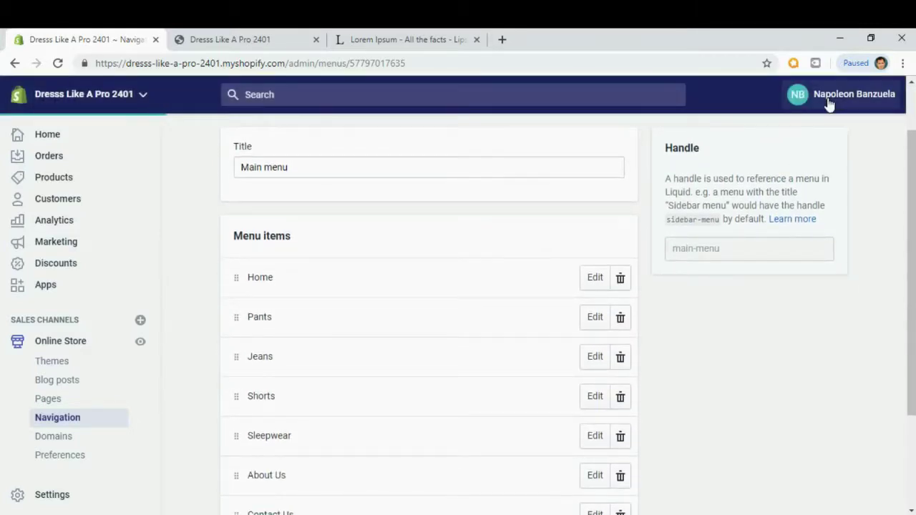
pyautogui.scroll(-2, 829, 104)
# Reload the storefront so the new menu shows, then open the About Us page.
pyautogui.click(245, 43)
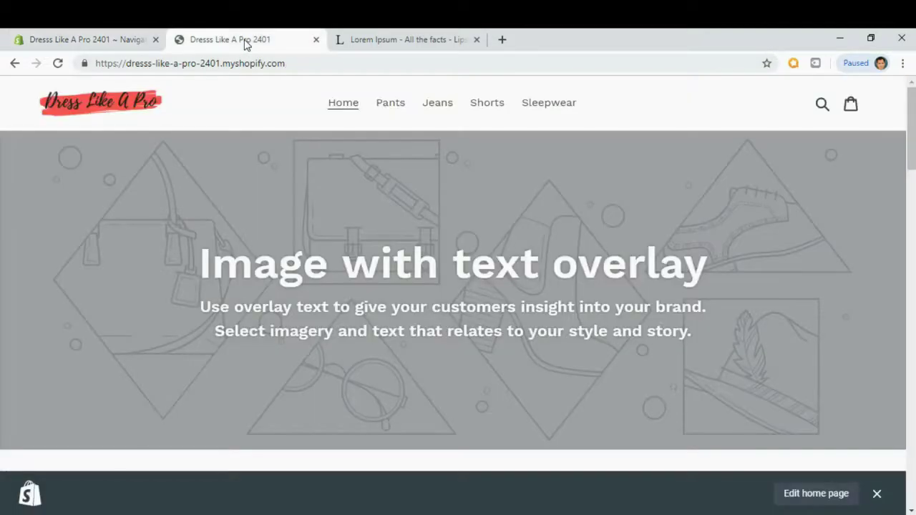
pyautogui.click(58, 64)
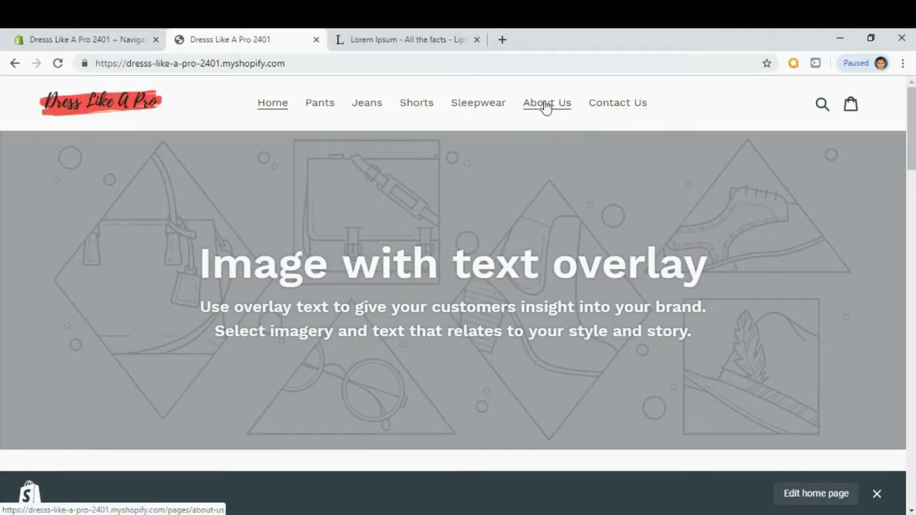
pyautogui.click(545, 106)
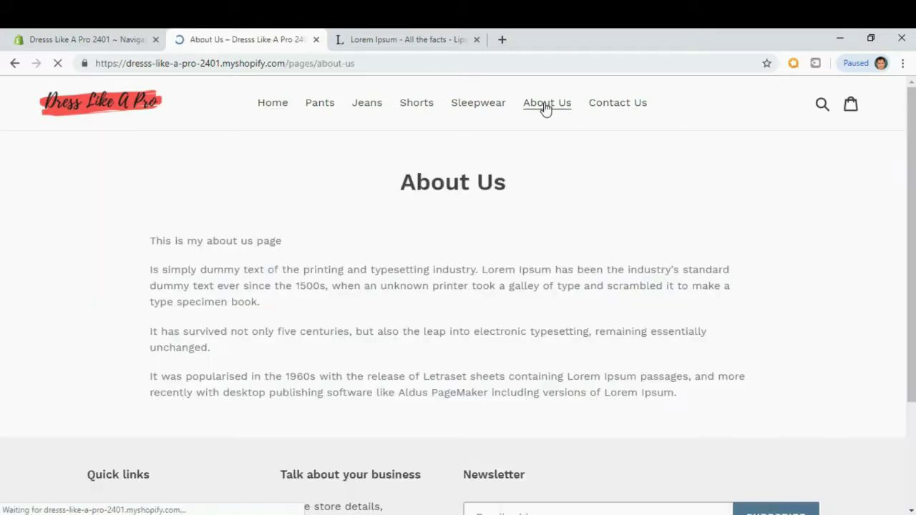
# Read through the About Us intro line and its three Lorem Ipsum paragraphs.
pyautogui.moveTo(914, 117); pyautogui.dragTo(914, 145)
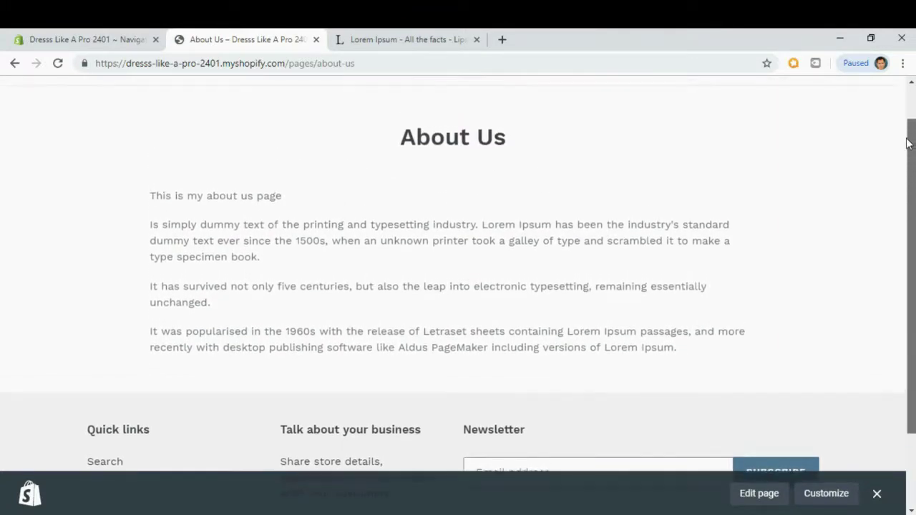
pyautogui.moveTo(149, 228); pyautogui.dragTo(666, 366)
pyautogui.click(501, 297)
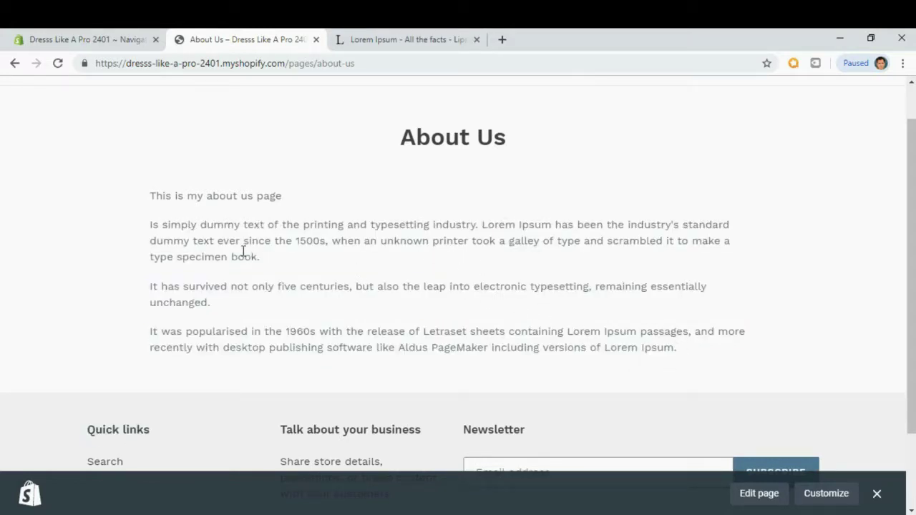
pyautogui.scroll(1, 575, 323)
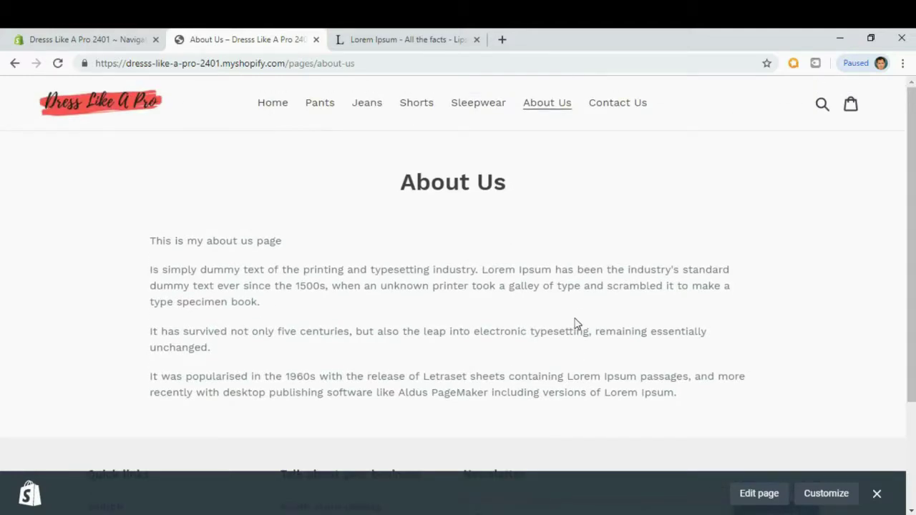
# Open the Contact Us page from the storefront header and scroll through it.
pyautogui.click(627, 105)
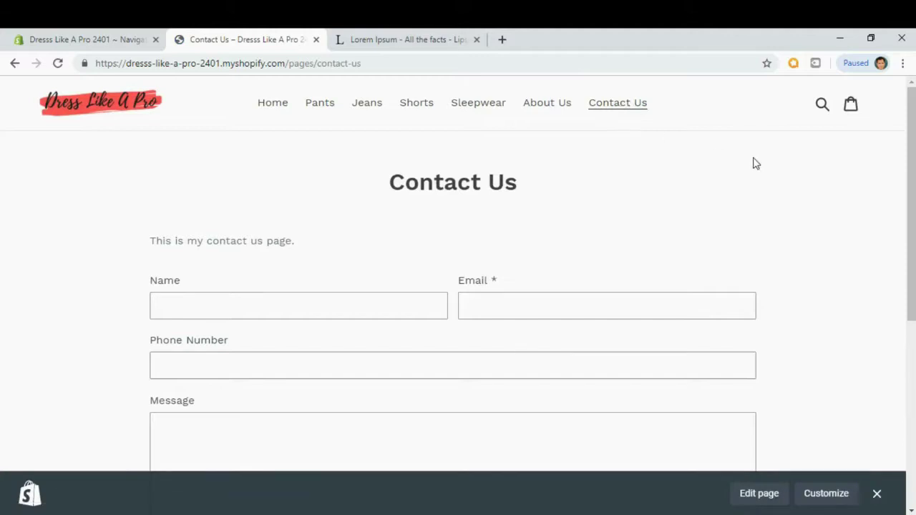
pyautogui.moveTo(911, 105); pyautogui.dragTo(912, 128)
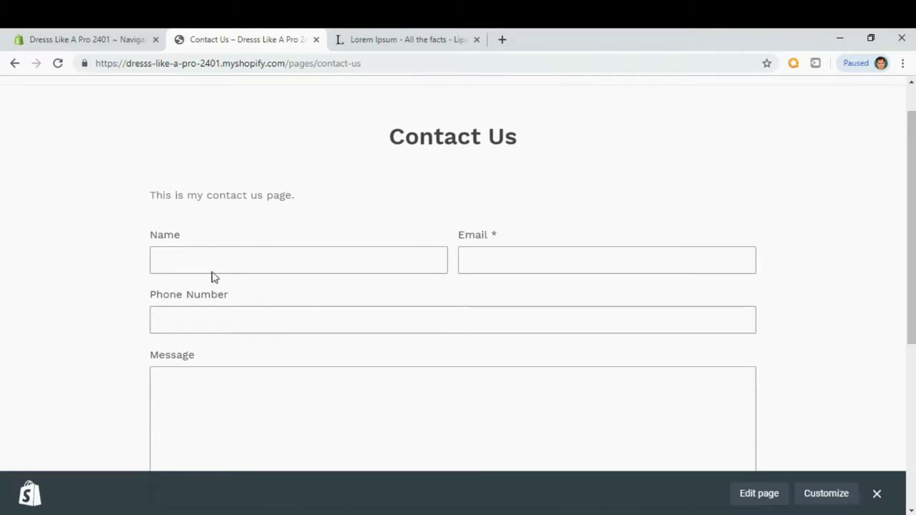
pyautogui.scroll(-1, 542, 280)
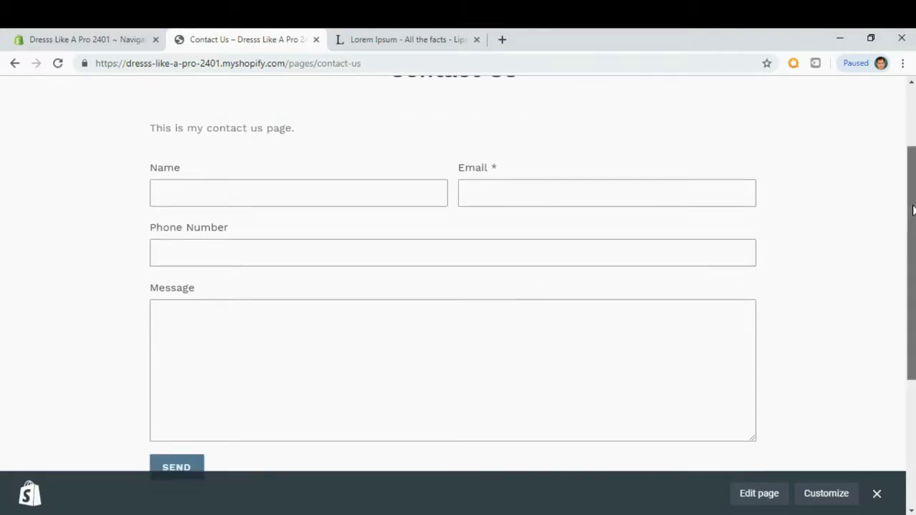
pyautogui.scroll(1, 912, 207)
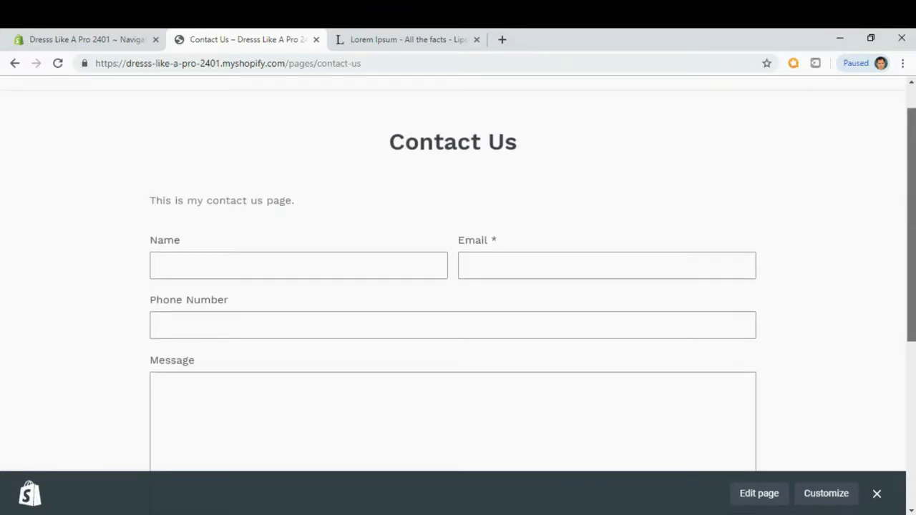
pyautogui.scroll(-1, 452, 286)
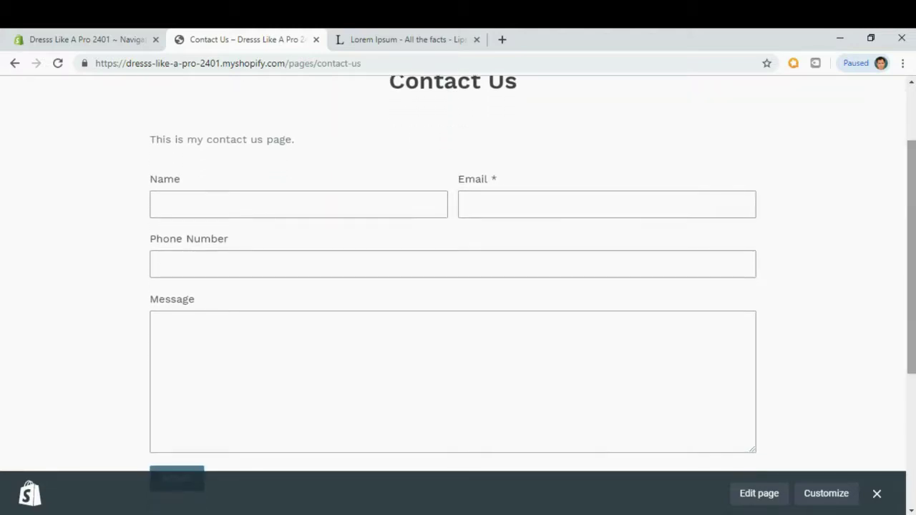
# Try the contact form's Name, Email and Message fields.
pyautogui.click(231, 209)
pyautogui.press('Tab')
pyautogui.click(71, 223)
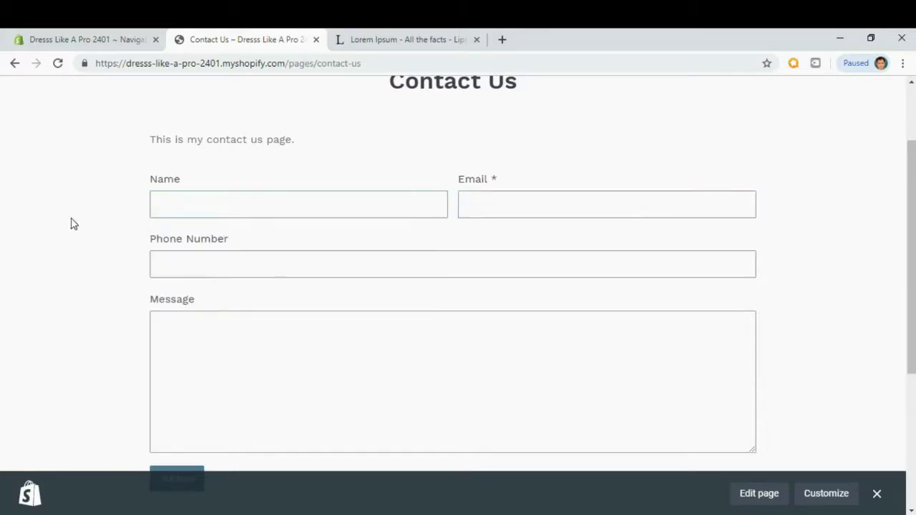
pyautogui.click(196, 207)
pyautogui.click(521, 192)
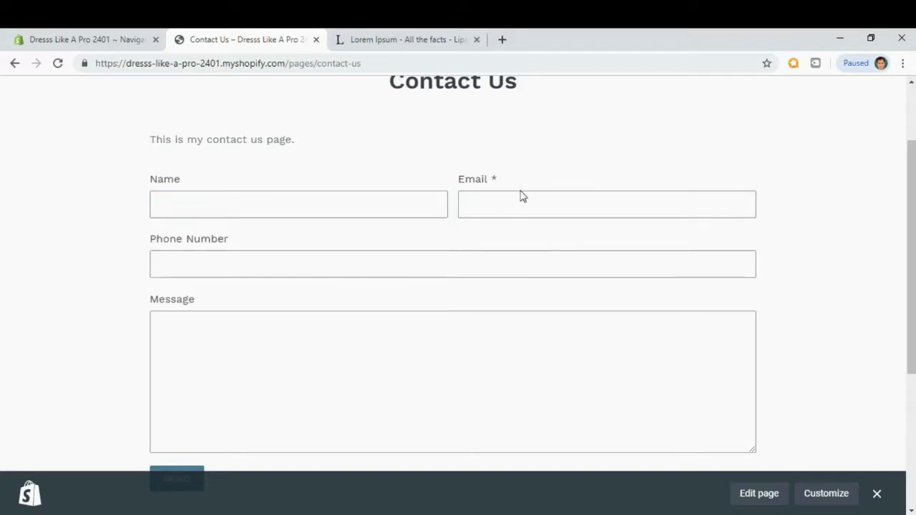
pyautogui.click(184, 355)
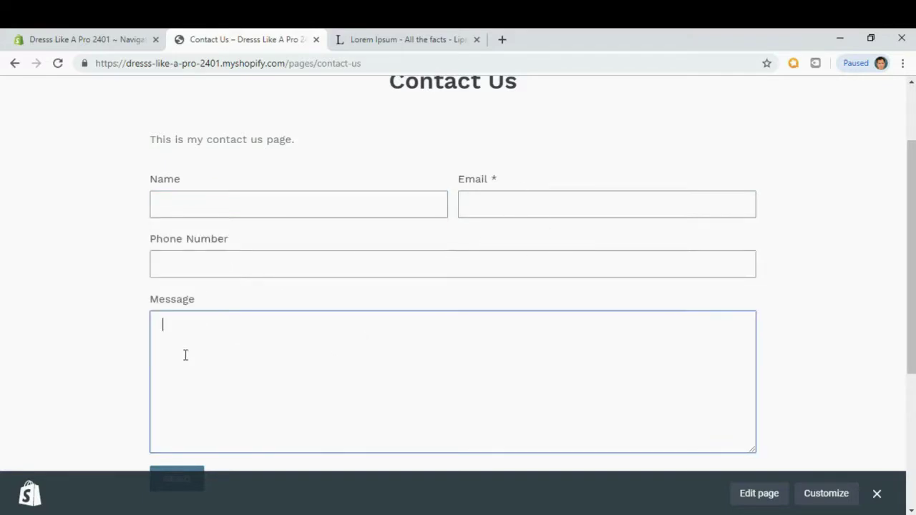
pyautogui.scroll(-3, 184, 358)
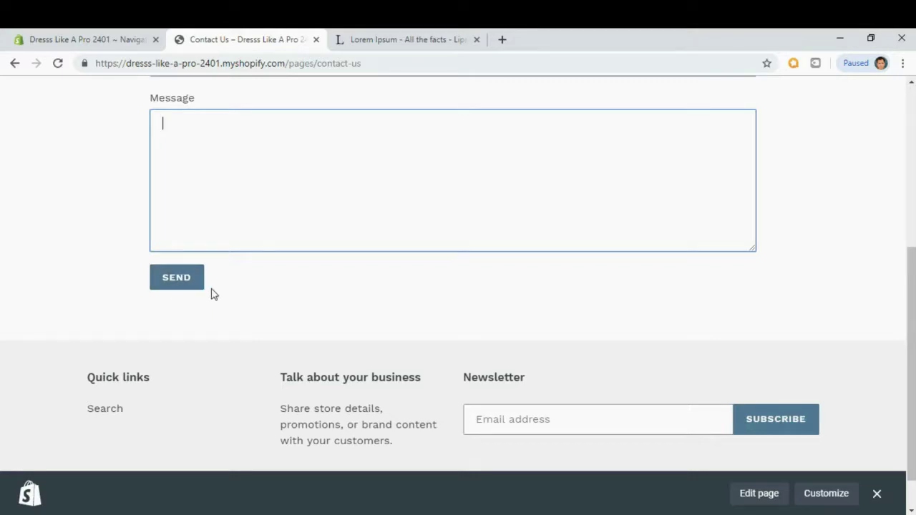
pyautogui.click(275, 299)
pyautogui.scroll(3, 275, 298)
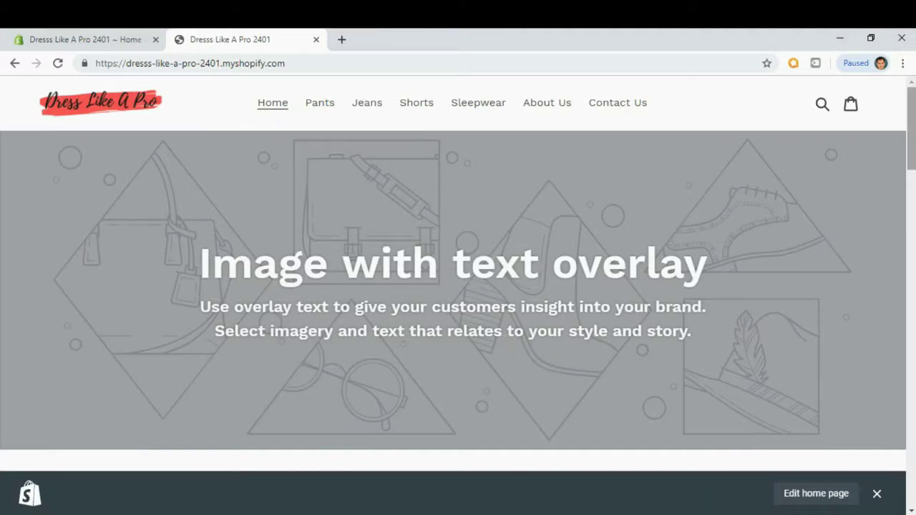
# Scroll through the storefront home page's sections, then return to the Shopify admin tab.
pyautogui.scroll(-1, 138, 194)
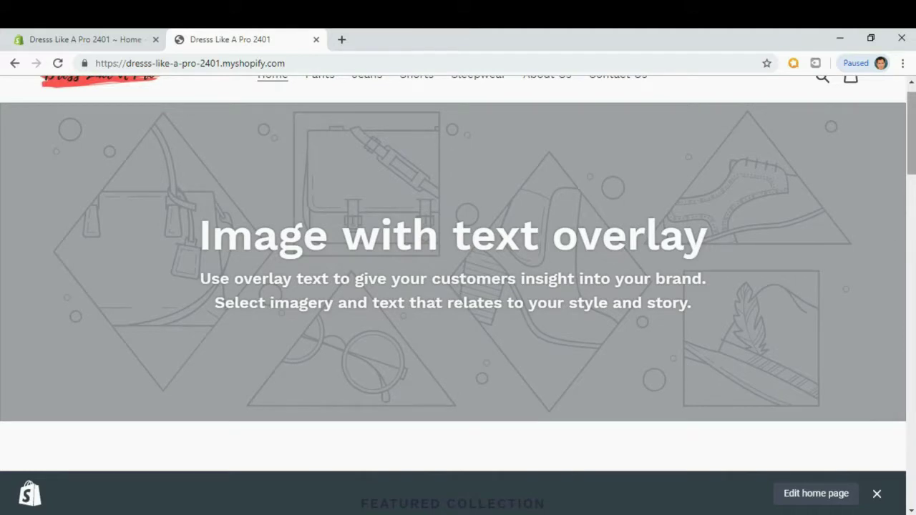
pyautogui.scroll(-3, 914, 171)
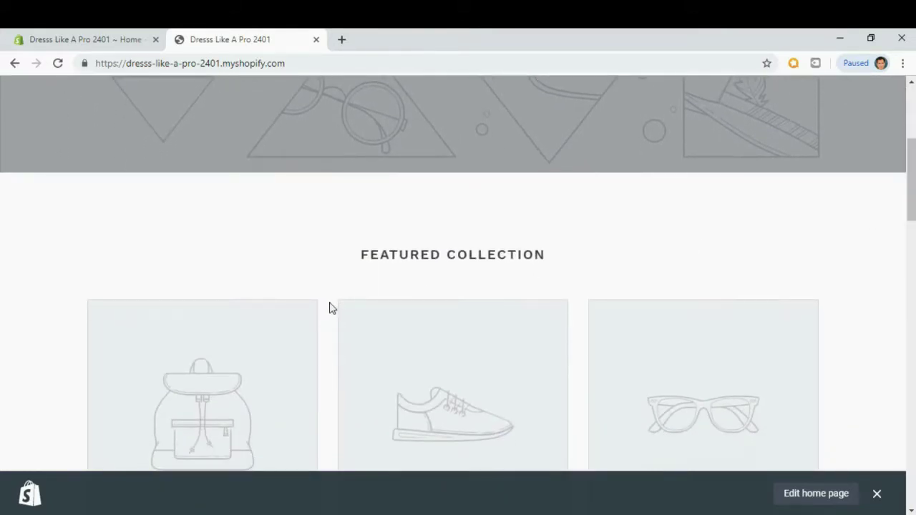
pyautogui.scroll(-3, 910, 203)
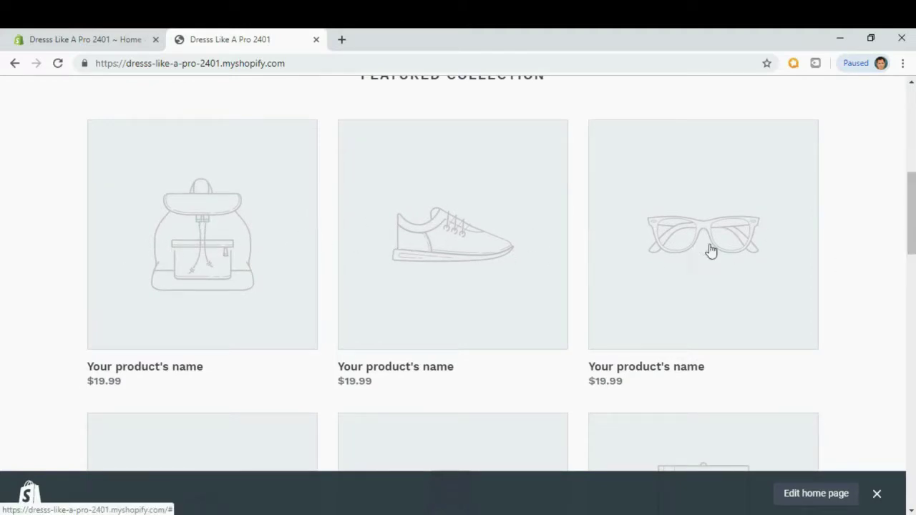
pyautogui.scroll(-2, 908, 222)
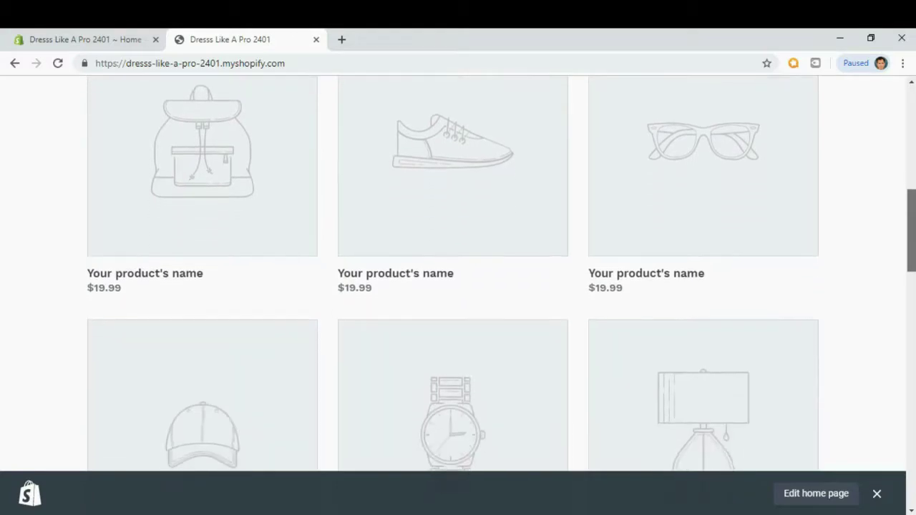
pyautogui.scroll(-3, 458, 272)
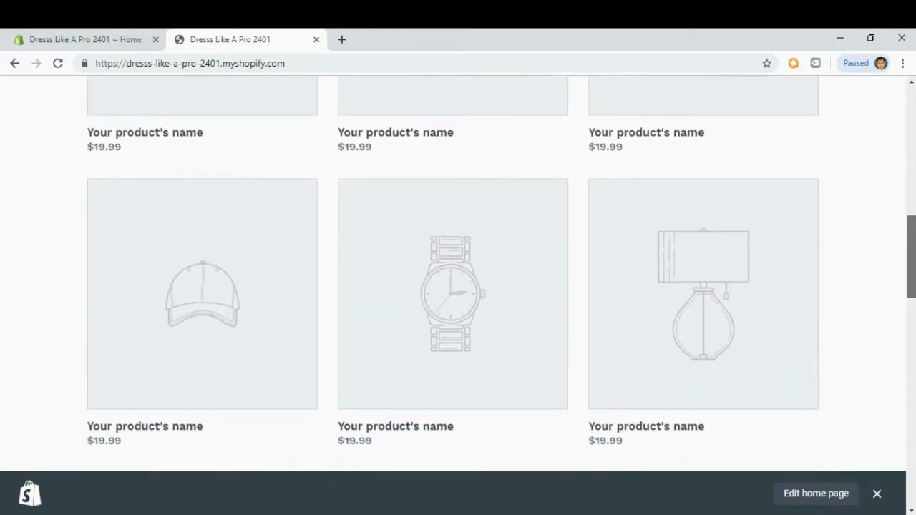
pyautogui.scroll(-1, 501, 271)
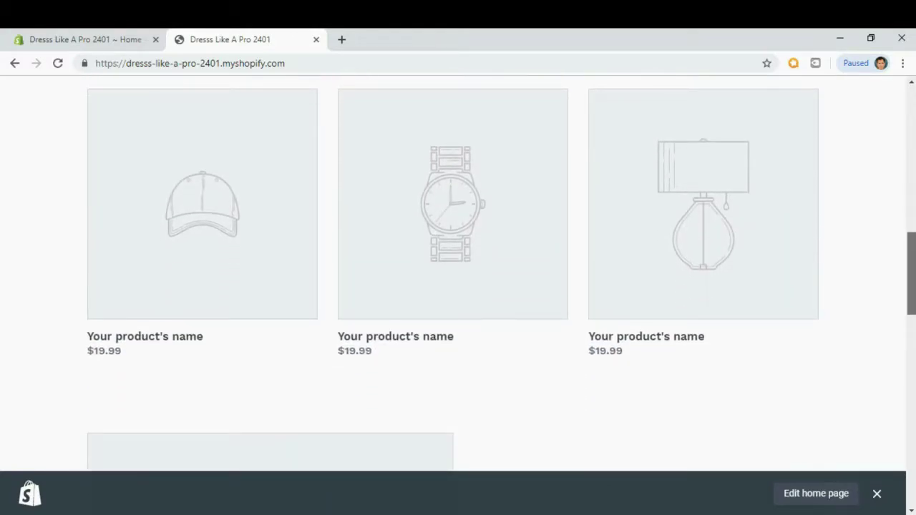
pyautogui.scroll(-4, 458, 272)
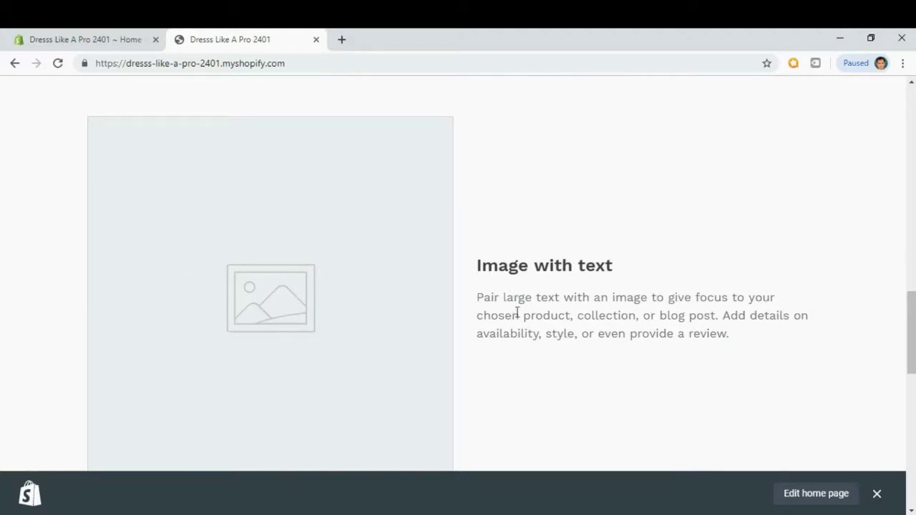
pyautogui.moveTo(914, 338); pyautogui.dragTo(914, 429)
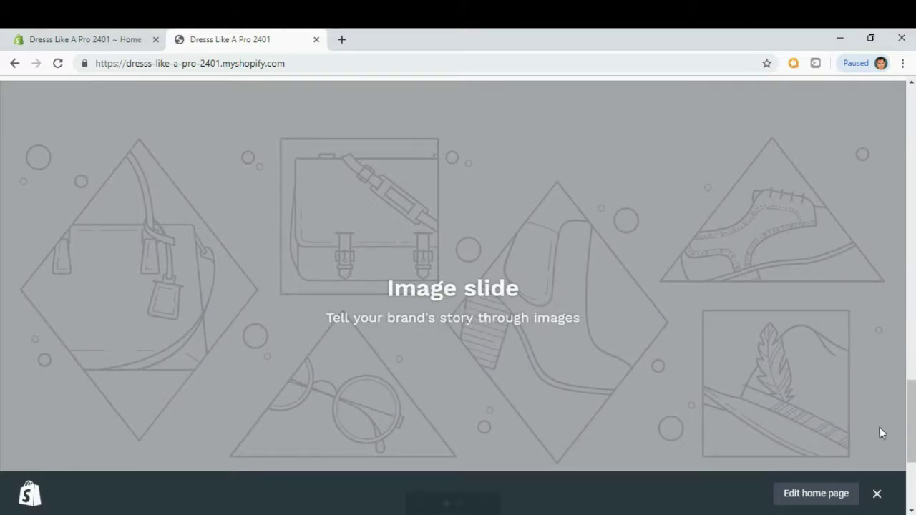
pyautogui.moveTo(913, 424); pyautogui.dragTo(897, 122)
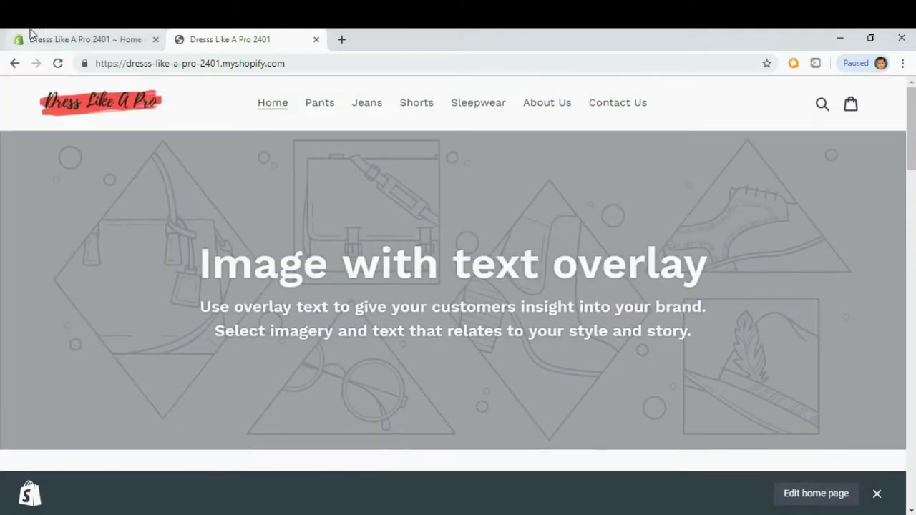
pyautogui.click(53, 37)
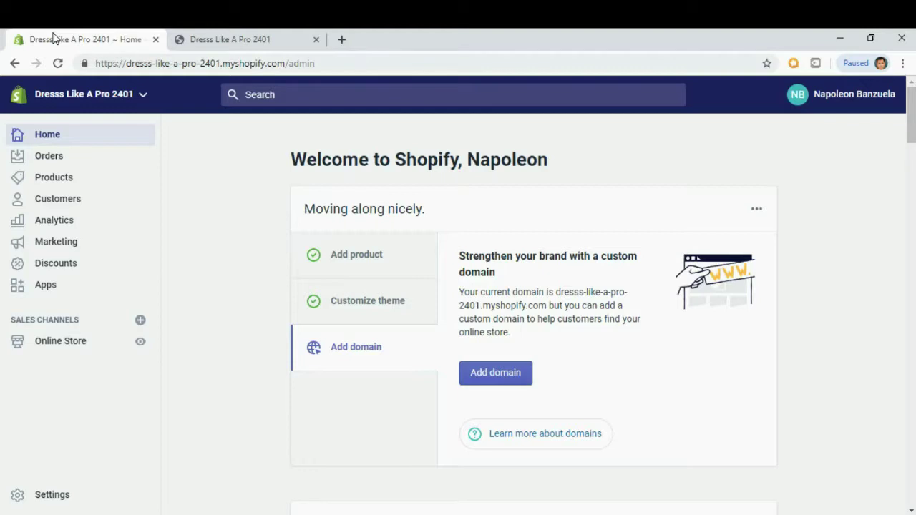
# Open Online Store themes and start customizing the live Debut theme.
pyautogui.click(47, 346)
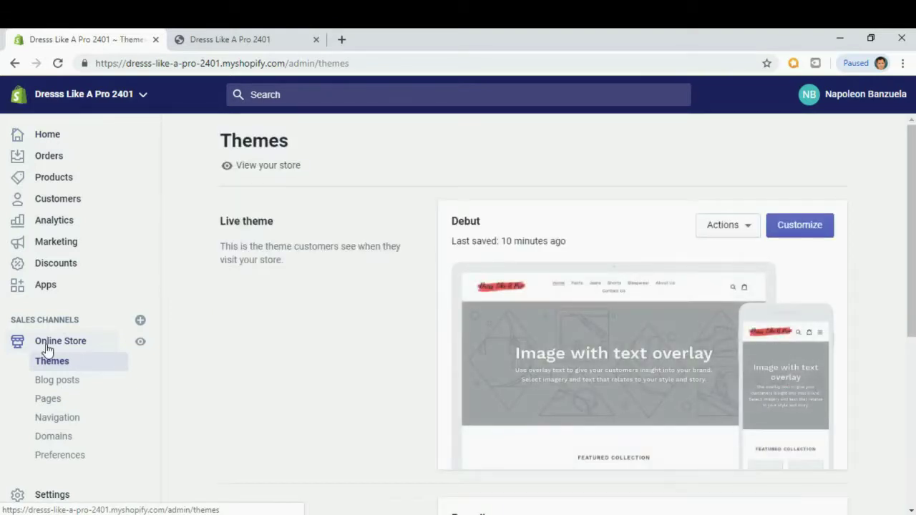
pyautogui.click(799, 226)
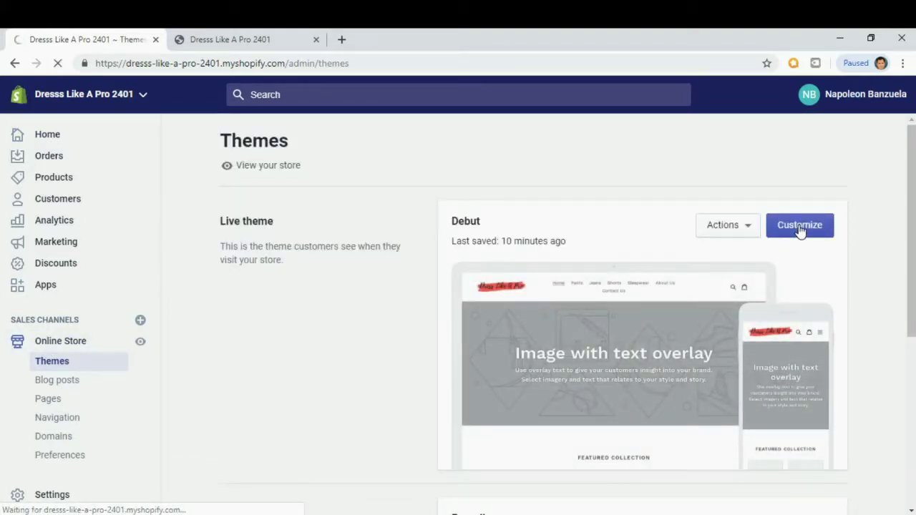
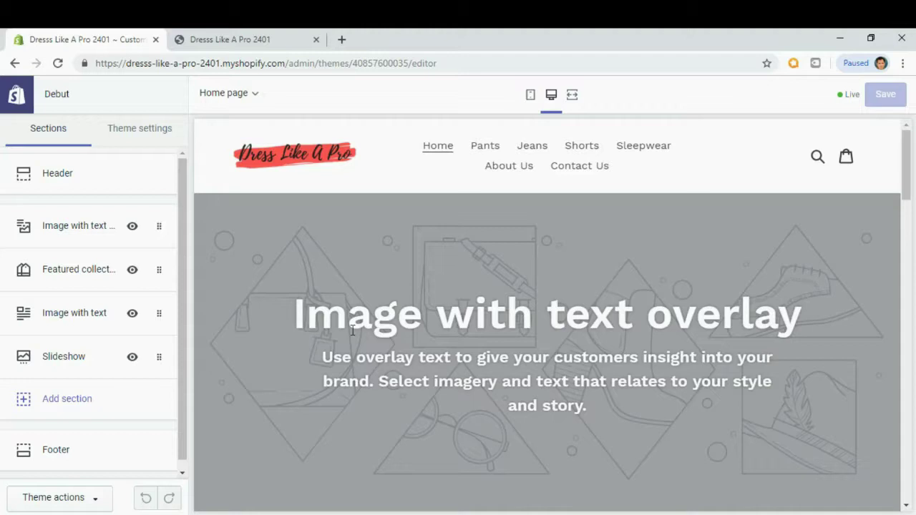
# Set the overlay section's background to the yellow denim-jacket photo from the Library.
pyautogui.click(72, 236)
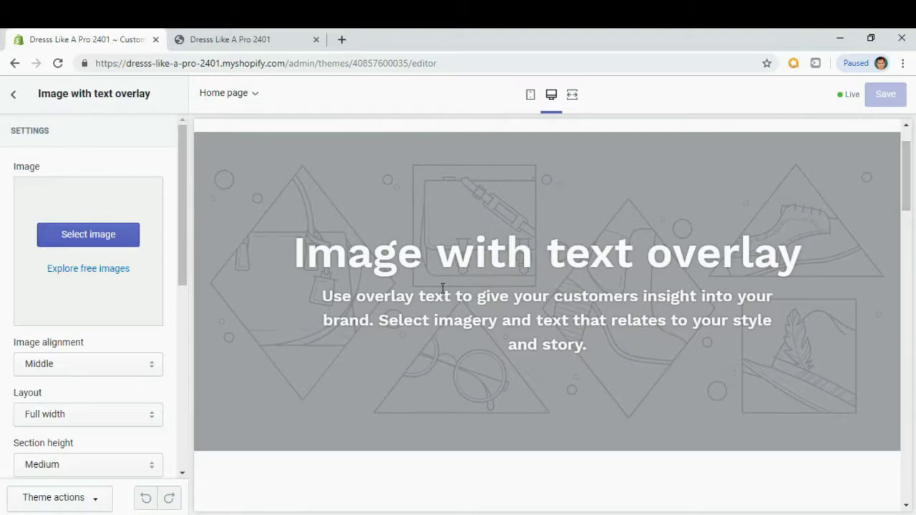
pyautogui.click(104, 237)
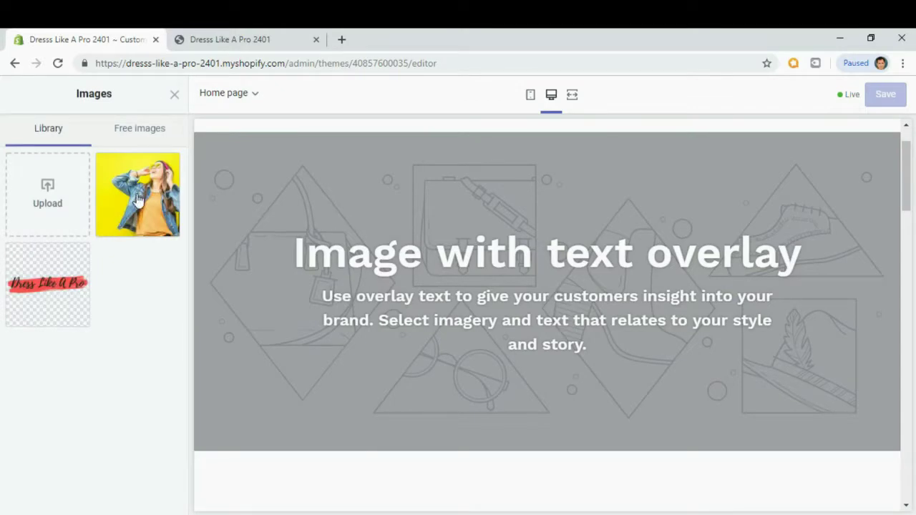
pyautogui.click(138, 199)
pyautogui.click(155, 497)
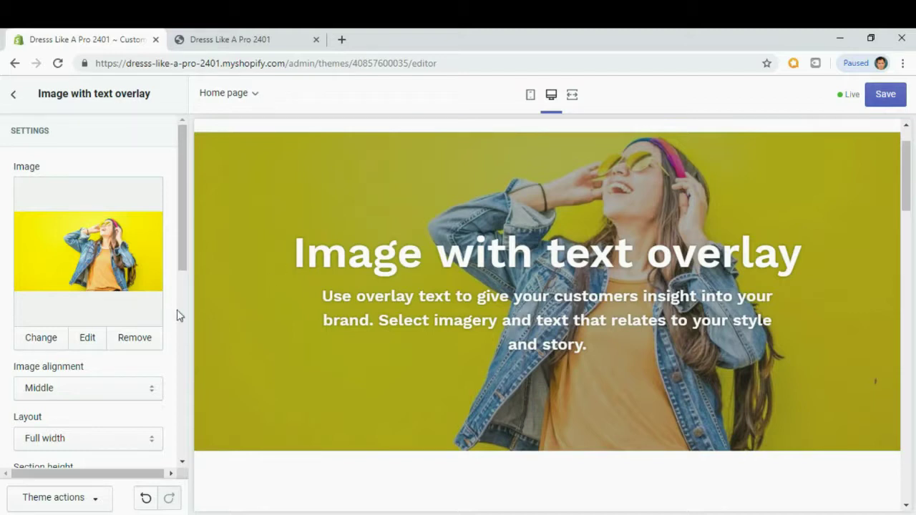
pyautogui.moveTo(187, 262); pyautogui.dragTo(183, 309)
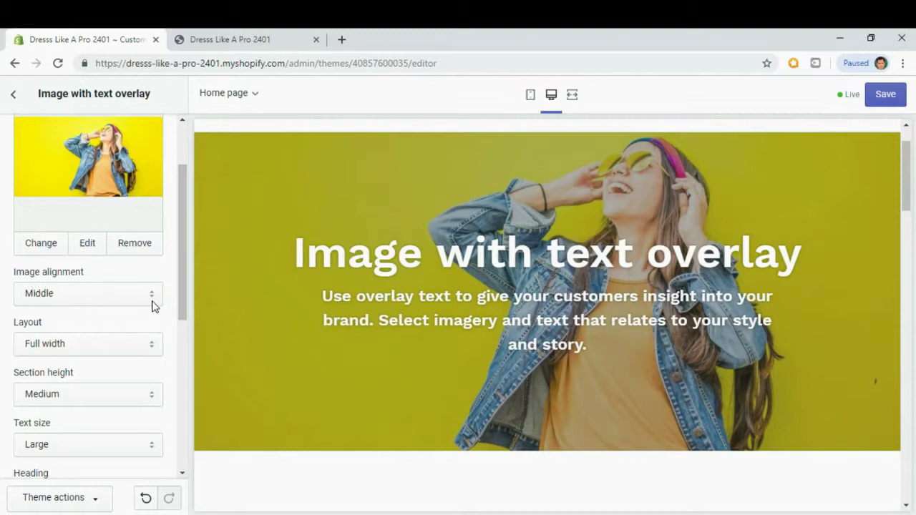
pyautogui.click(152, 306)
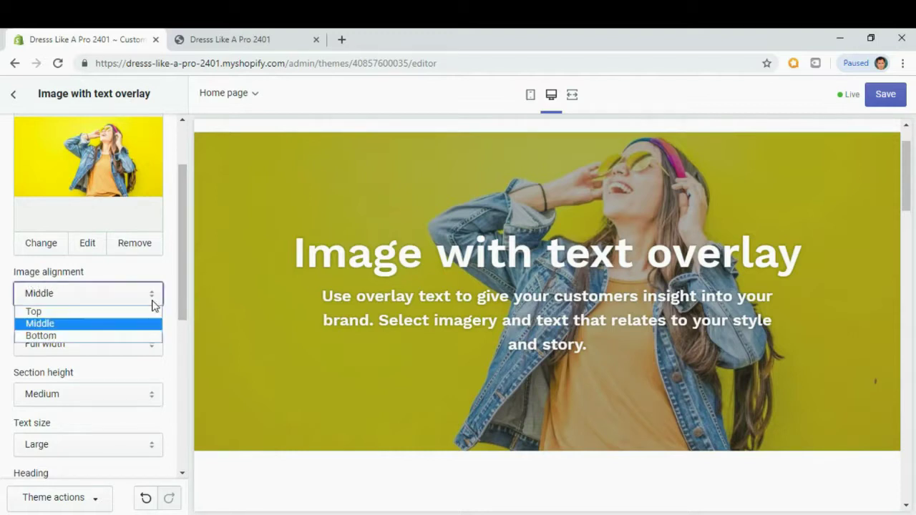
pyautogui.click(110, 330)
pyautogui.moveTo(182, 315); pyautogui.dragTo(183, 335)
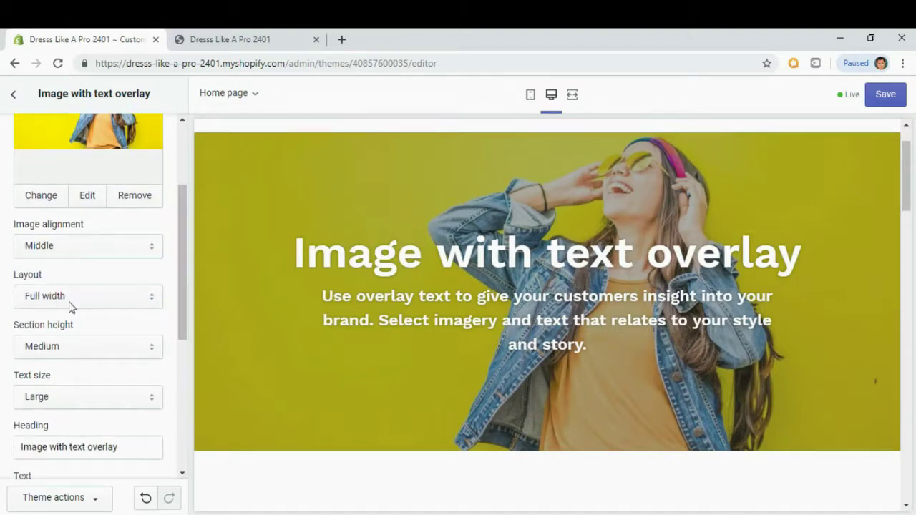
pyautogui.moveTo(179, 314); pyautogui.dragTo(179, 342)
pyautogui.moveTo(184, 279); pyautogui.dragTo(178, 317)
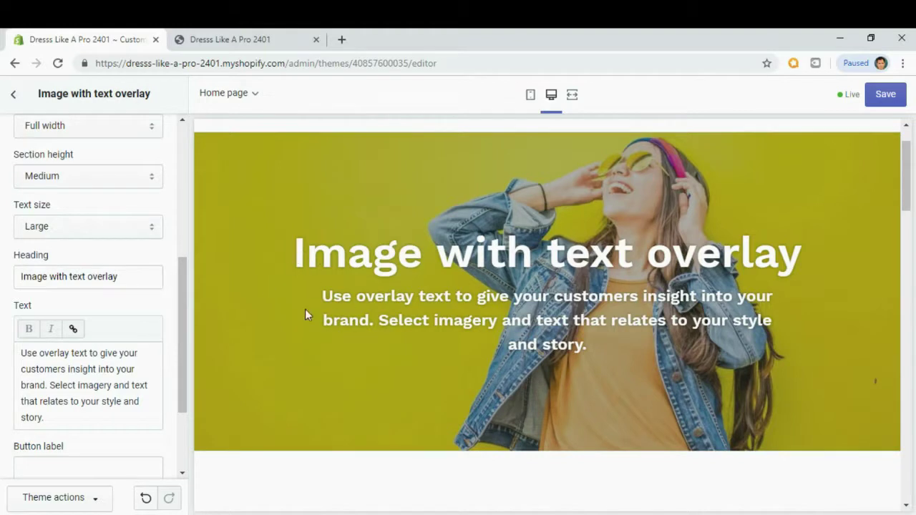
pyautogui.moveTo(187, 284); pyautogui.dragTo(187, 298)
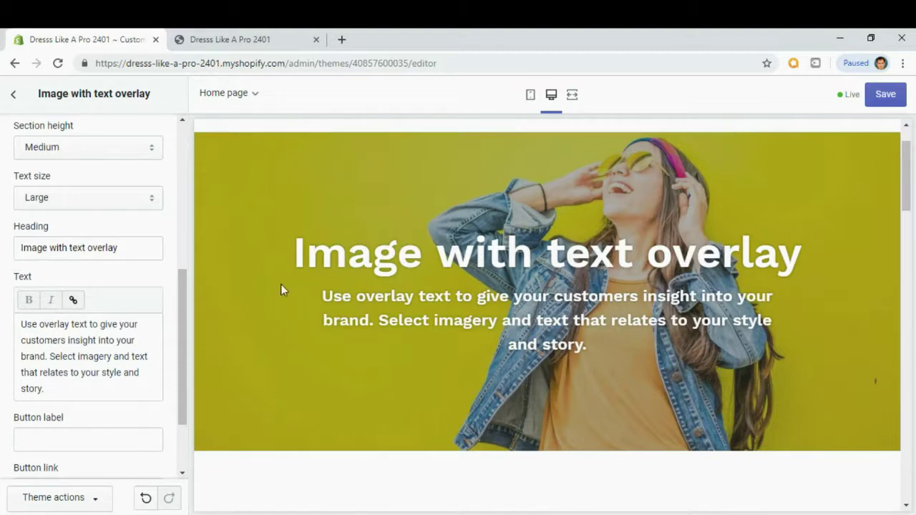
pyautogui.click(67, 377)
pyautogui.click(56, 390)
pyautogui.click(135, 249)
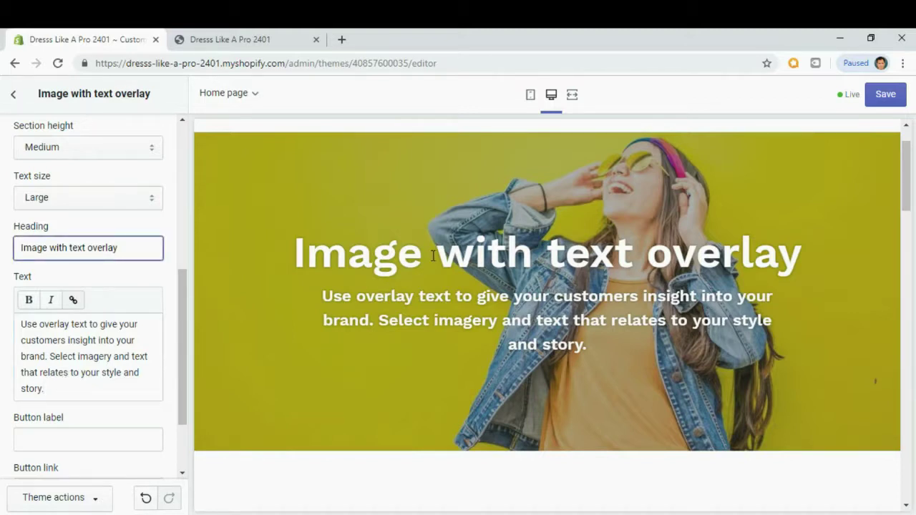
# Replace the overlay heading text with 'Summer Annual Sale' and select the body paragraph.
pyautogui.moveTo(131, 250); pyautogui.dragTo(16, 248)
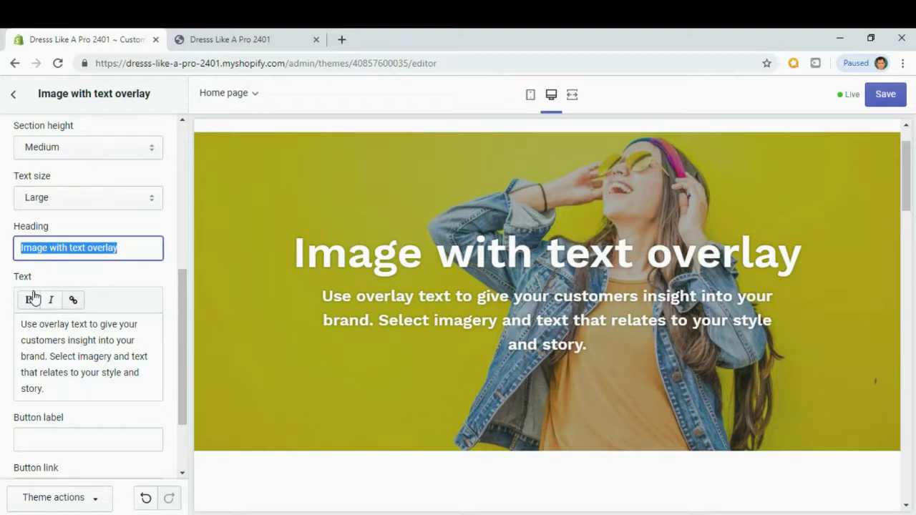
pyautogui.write('Summe')
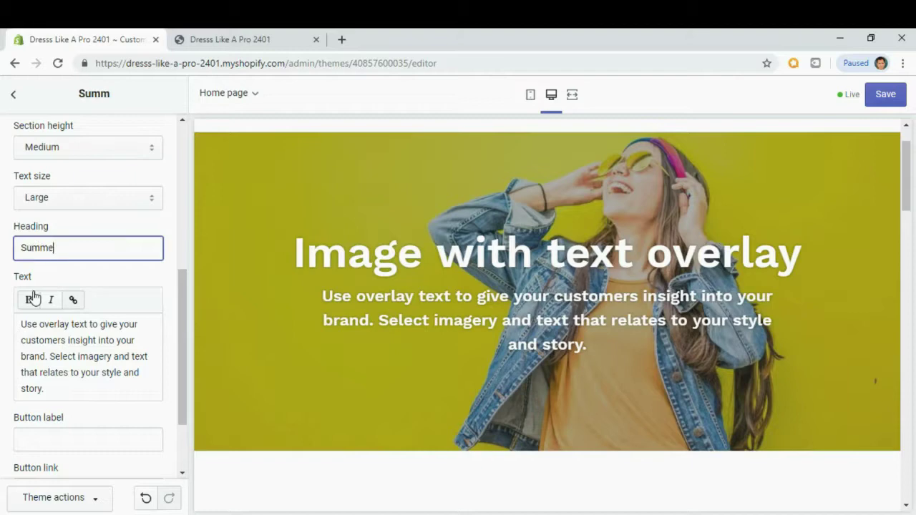
pyautogui.write('r A')
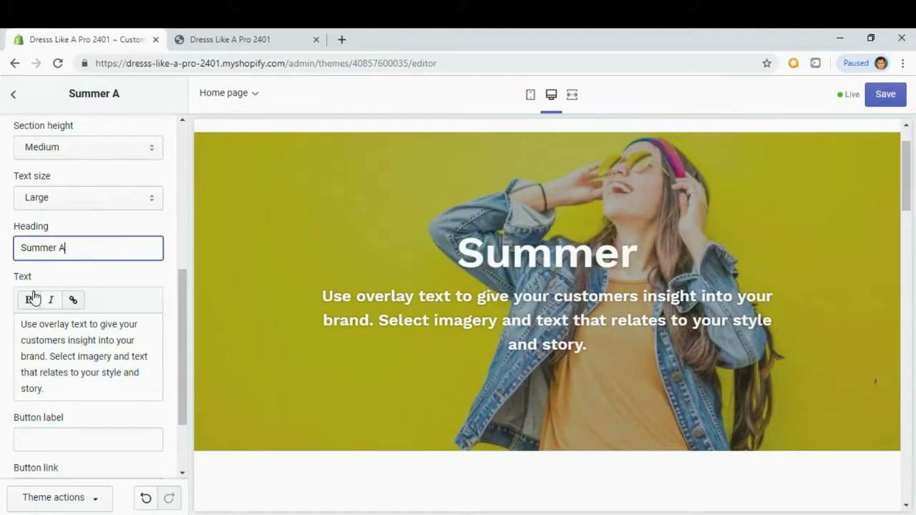
pyautogui.write('nnual S')
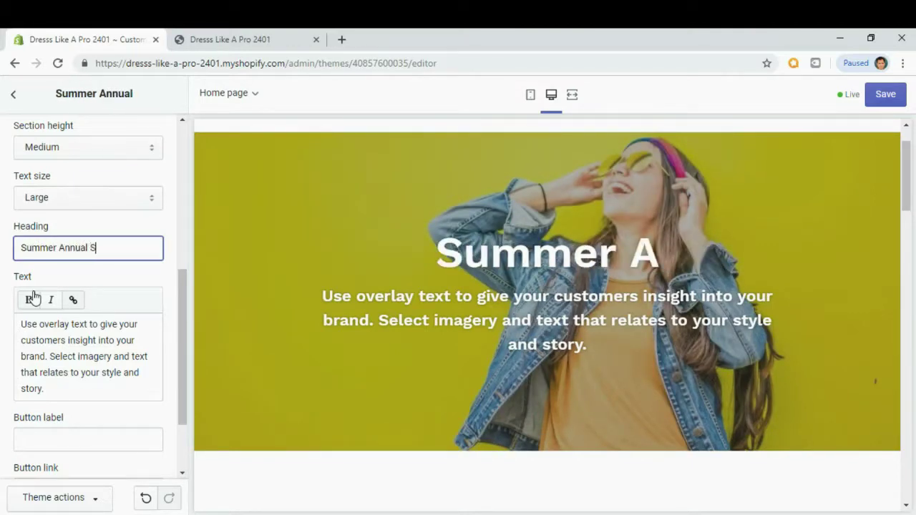
pyautogui.write('ale')
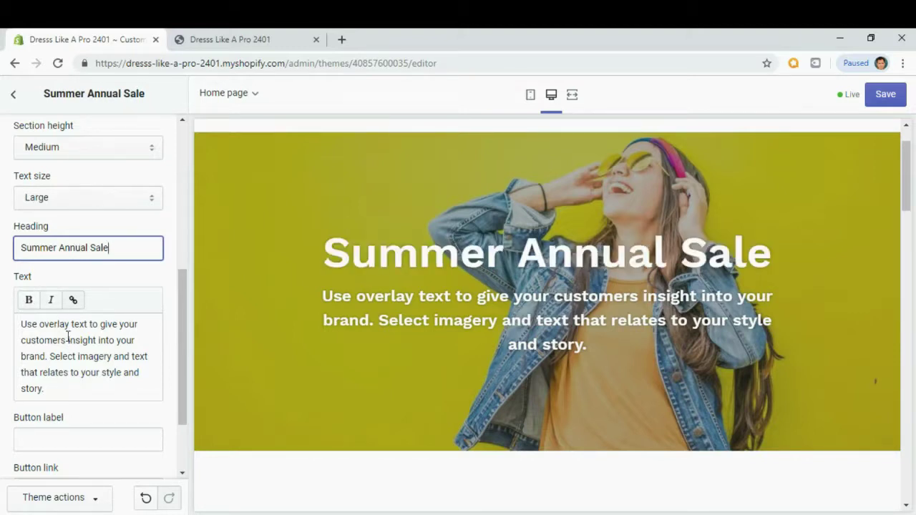
pyautogui.moveTo(51, 390); pyautogui.dragTo(20, 313)
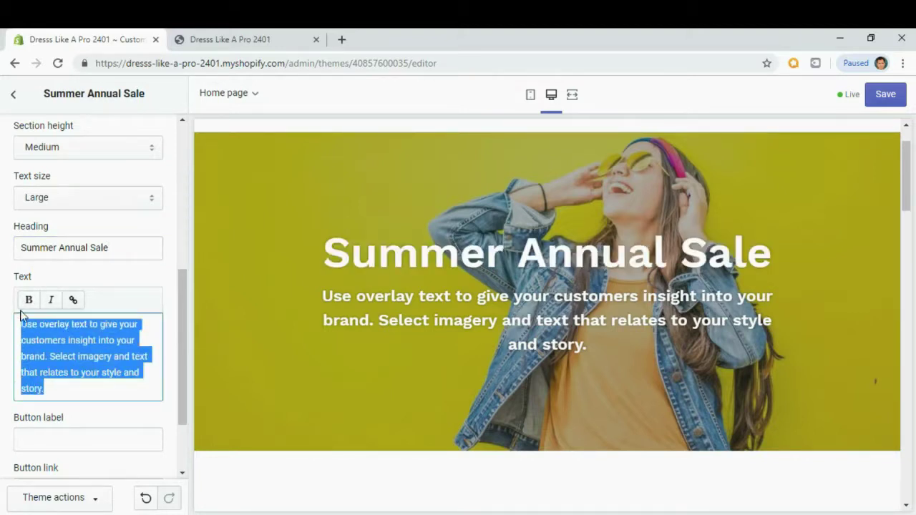
# Replace the body text with 'Get an Exclusive Sneak Peek of the Latest Dress Like A Pro Collections'.
pyautogui.press('BackSpace')
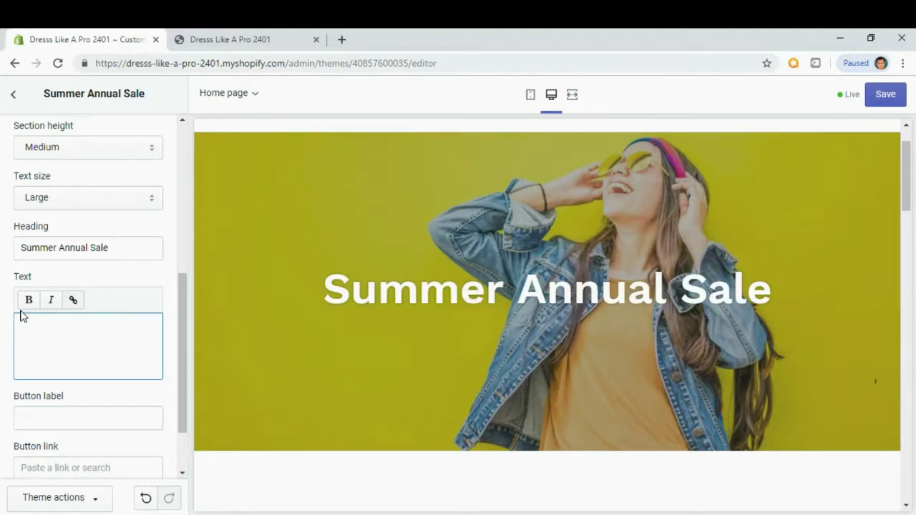
pyautogui.write('Gert an')
pyautogui.press('BackSpace')
pyautogui.press('BackSpace')
pyautogui.press('BackSpace')
pyautogui.press('BackSpace')
pyautogui.press('BackSpace')
pyautogui.press('BackSpace')
pyautogui.write('t an Exclusive Sneak Pea')
pyautogui.press('BackSpace')
pyautogui.write('ek')
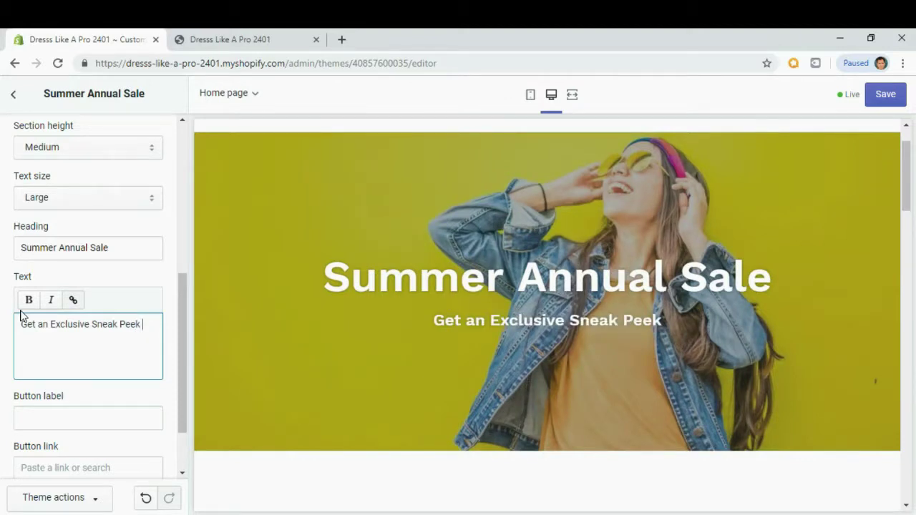
pyautogui.write(' of the Latest')
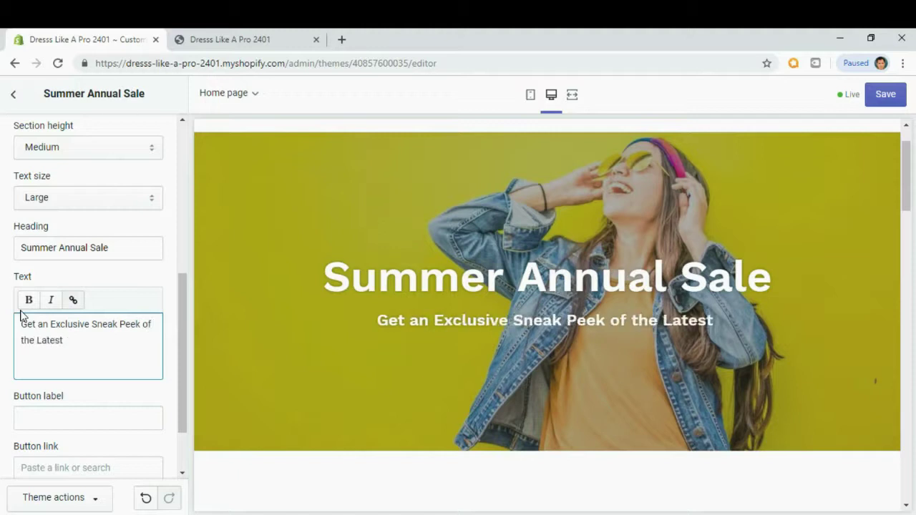
pyautogui.write(' Dress Like A Pro Colle')
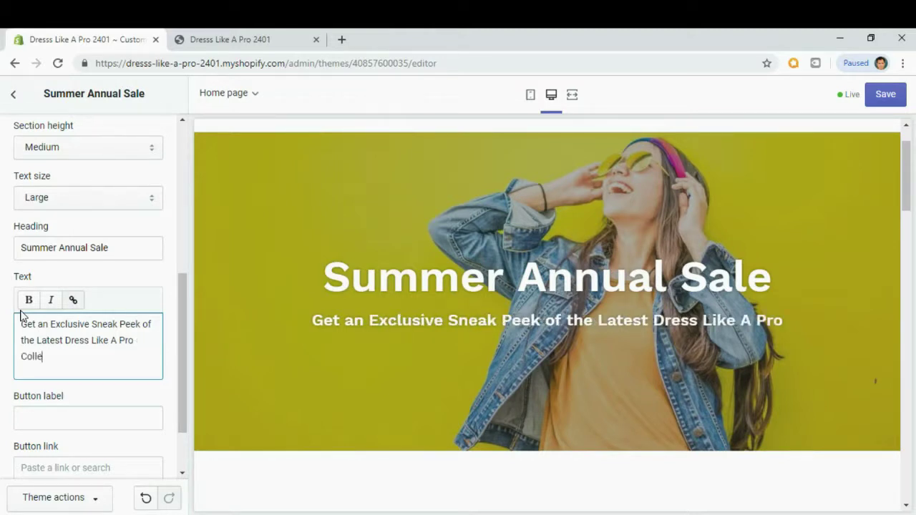
pyautogui.write('ctions.')
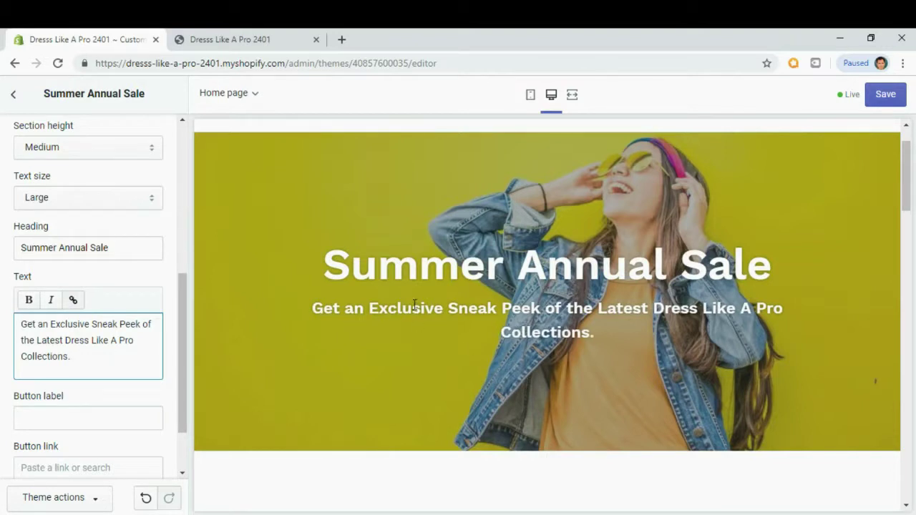
pyautogui.click(84, 399)
pyautogui.click(89, 359)
pyautogui.scroll(-2, 89, 359)
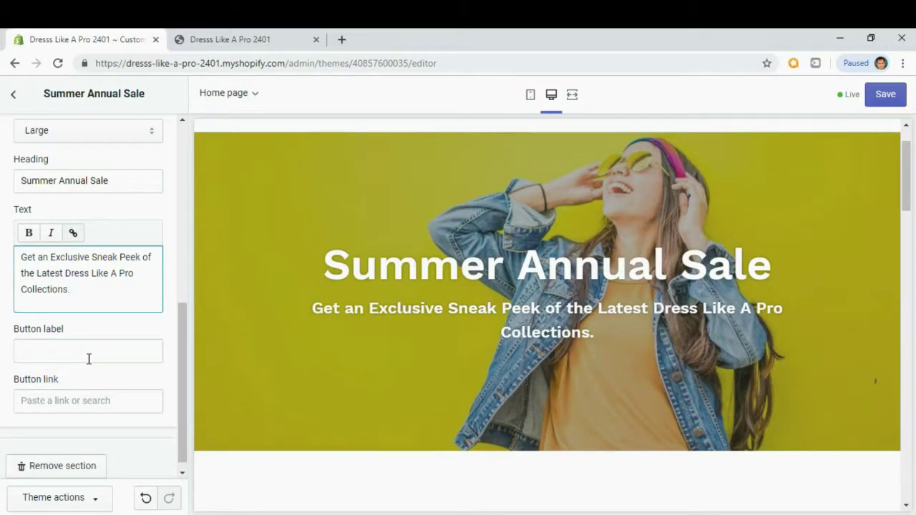
# Add a 'SHOP NOW' button linked to the Sleepwear collection.
pyautogui.click(83, 355)
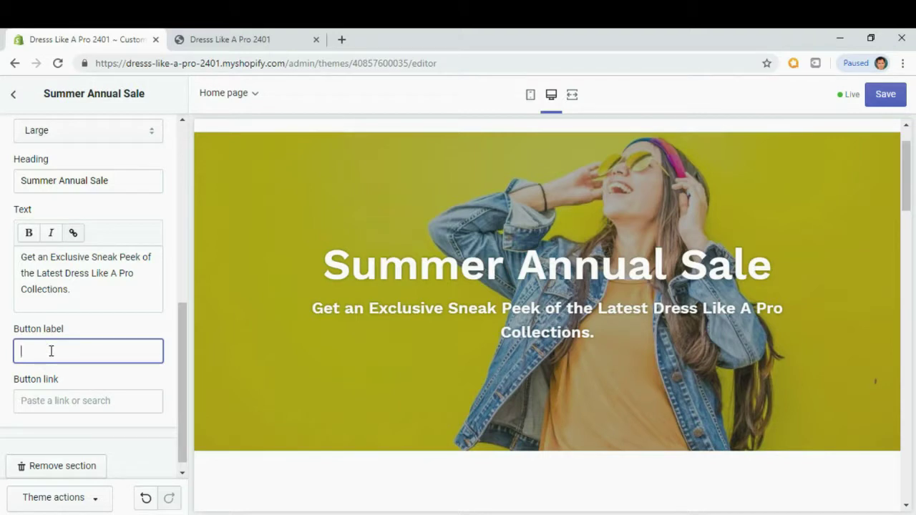
pyautogui.write('SHOP NOW')
pyautogui.click(27, 401)
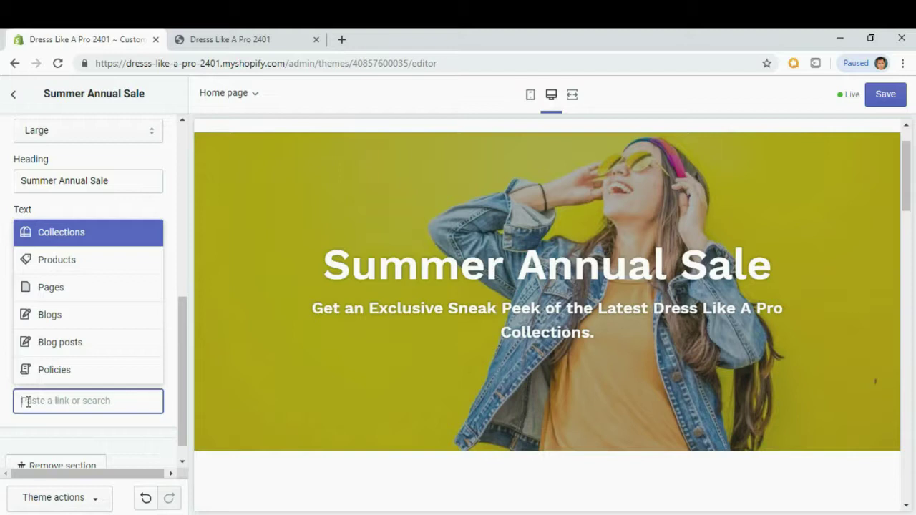
pyautogui.click(77, 263)
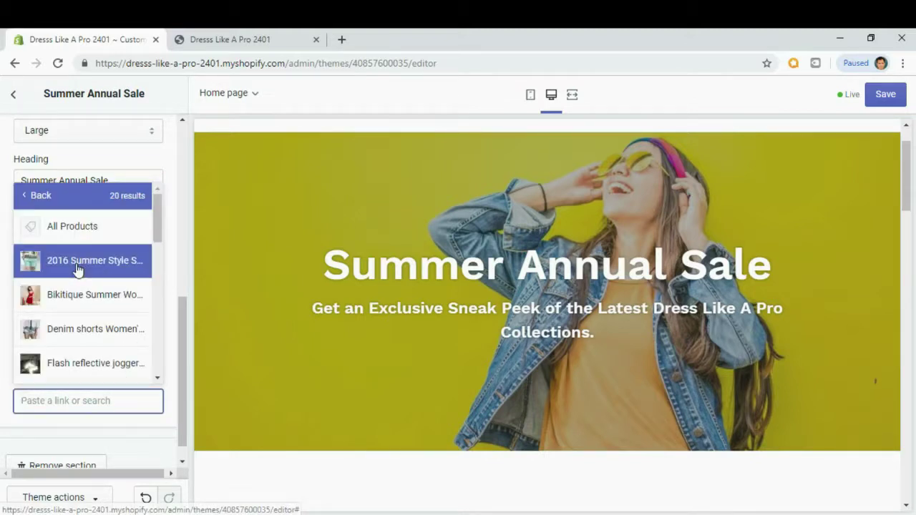
pyautogui.click(25, 195)
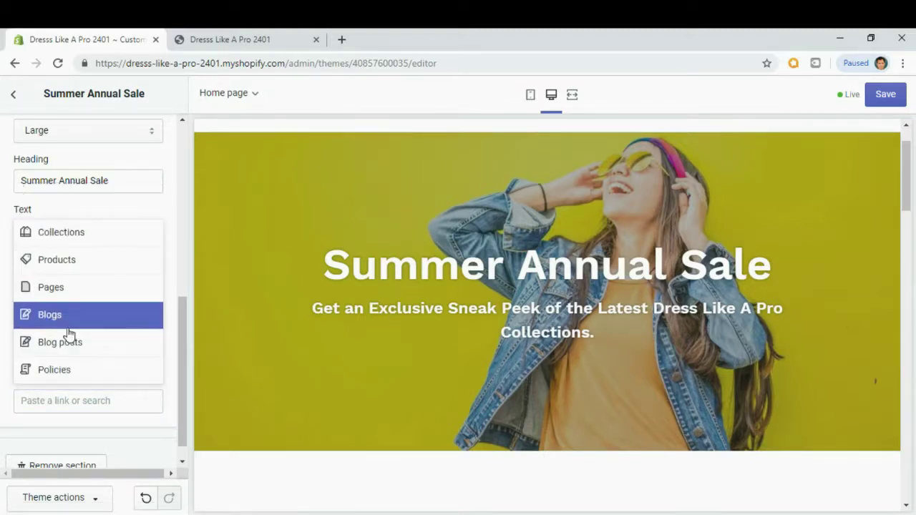
pyautogui.click(70, 233)
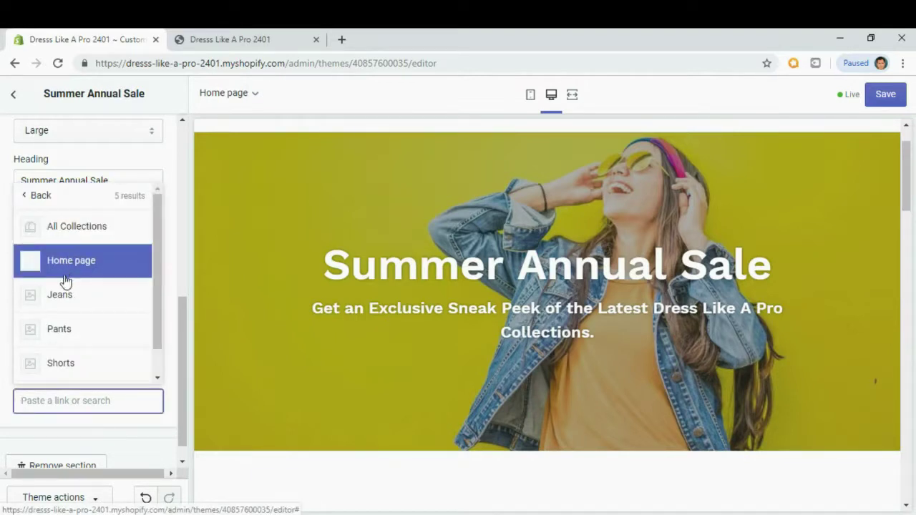
pyautogui.scroll(-1, 61, 317)
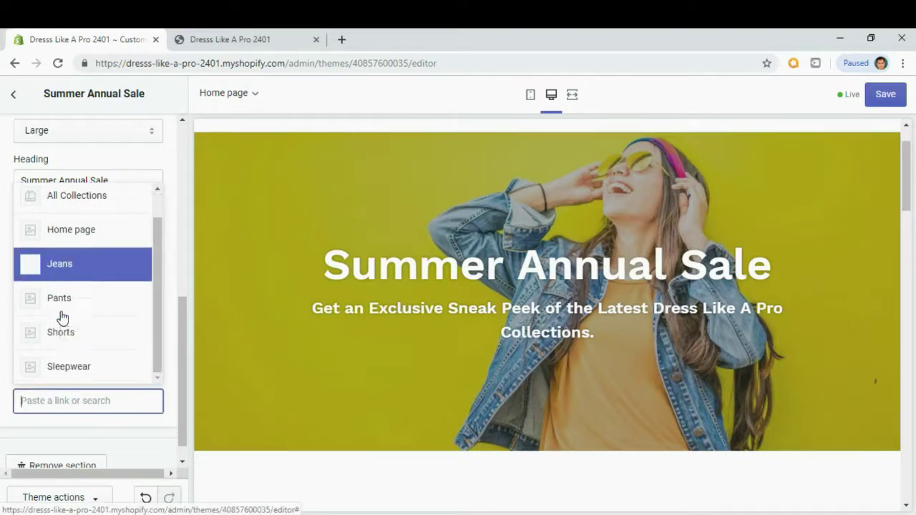
pyautogui.click(64, 369)
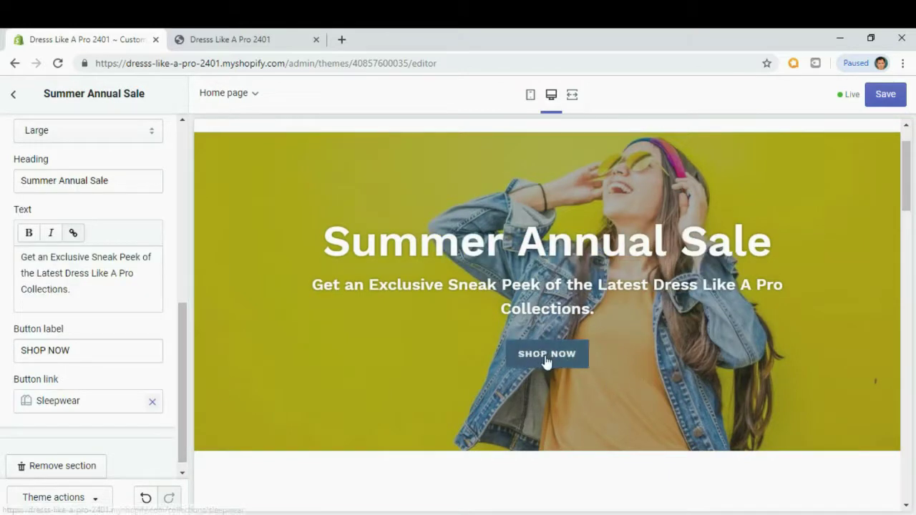
# Review the section settings and save the theme changes.
pyautogui.scroll(-1, 136, 384)
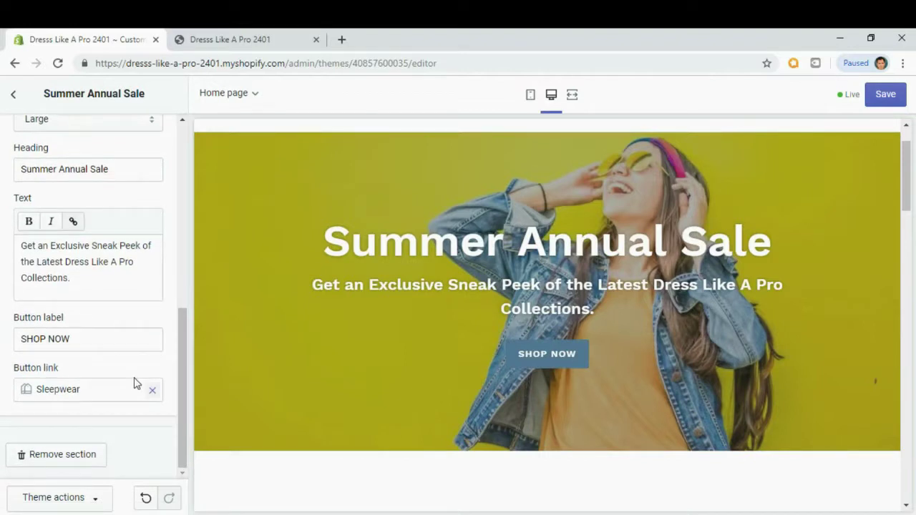
pyautogui.scroll(5, 134, 383)
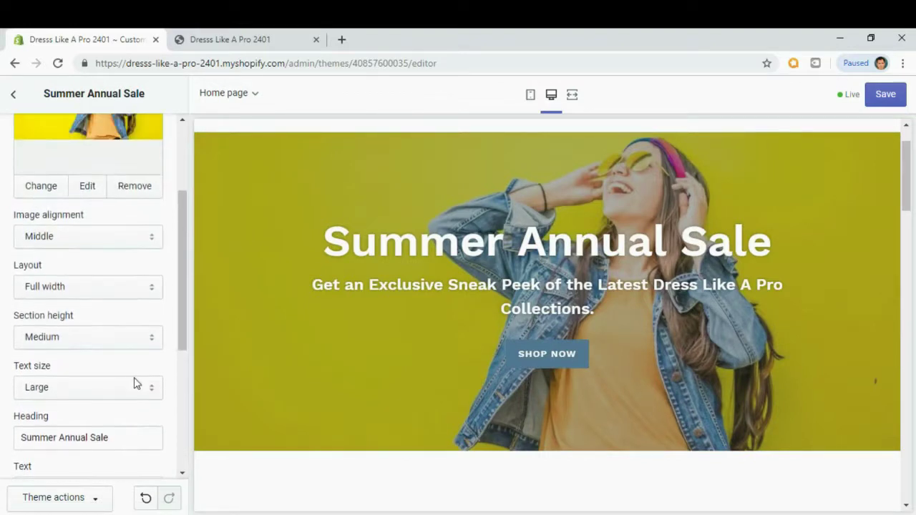
pyautogui.scroll(-5, 136, 384)
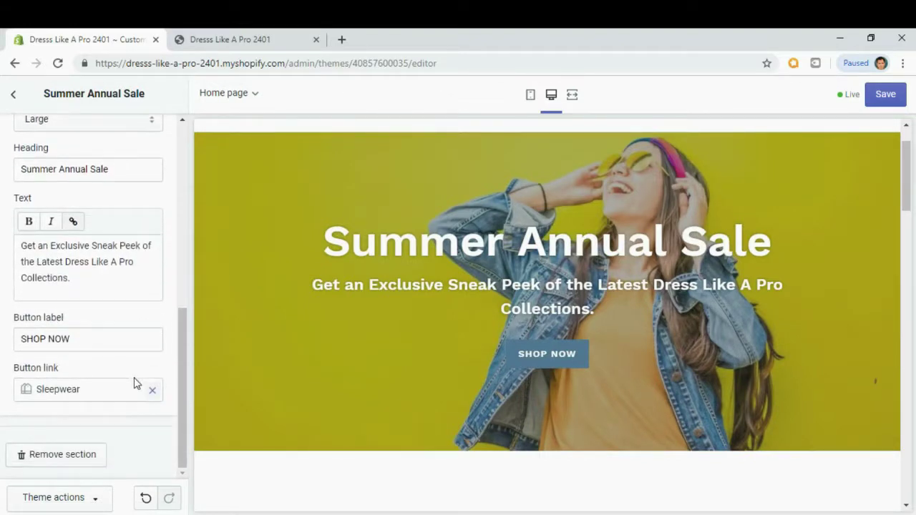
pyautogui.click(883, 94)
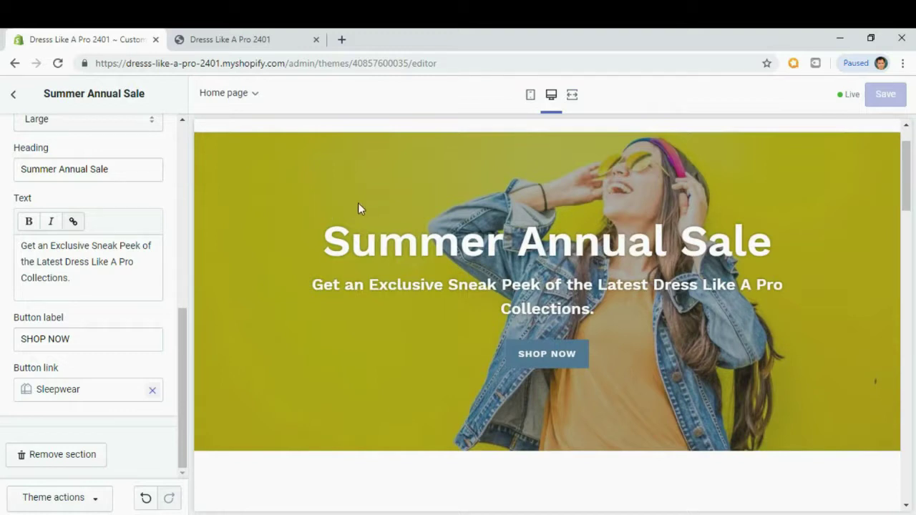
pyautogui.click(232, 42)
pyautogui.click(58, 63)
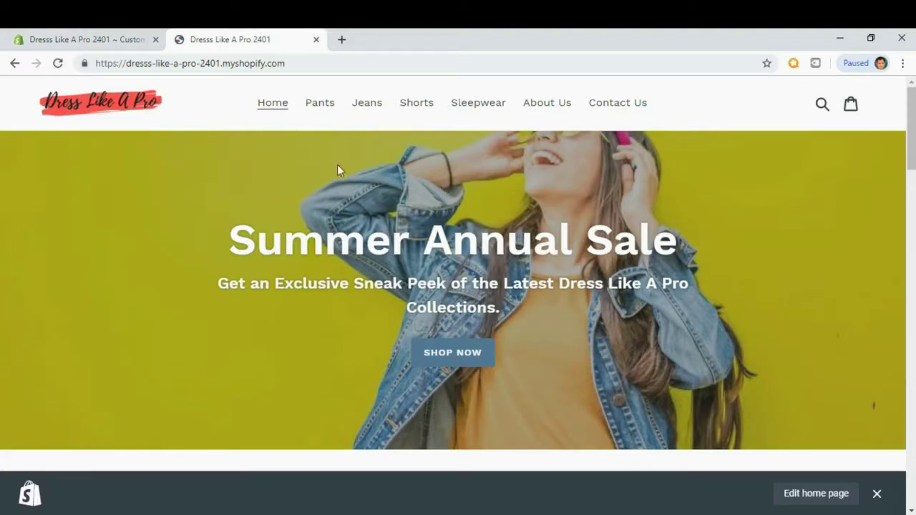
pyautogui.scroll(-6, 762, 243)
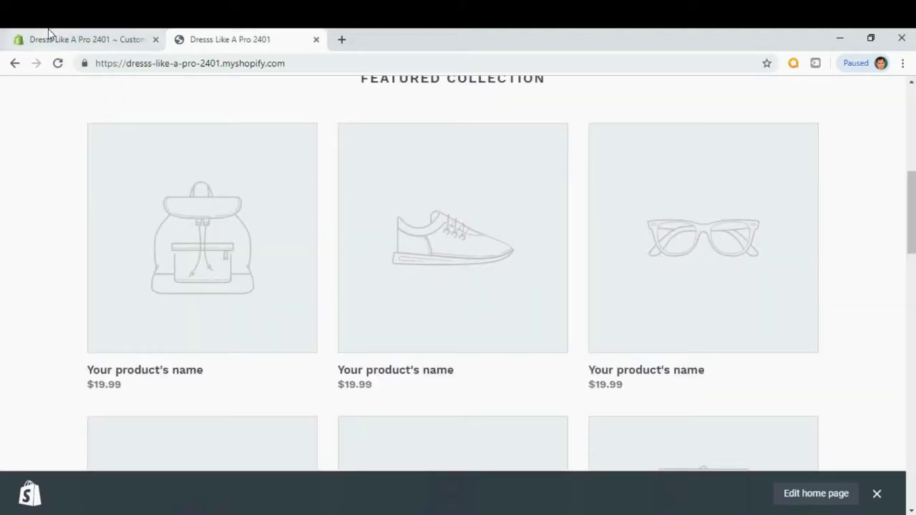
pyautogui.click(93, 42)
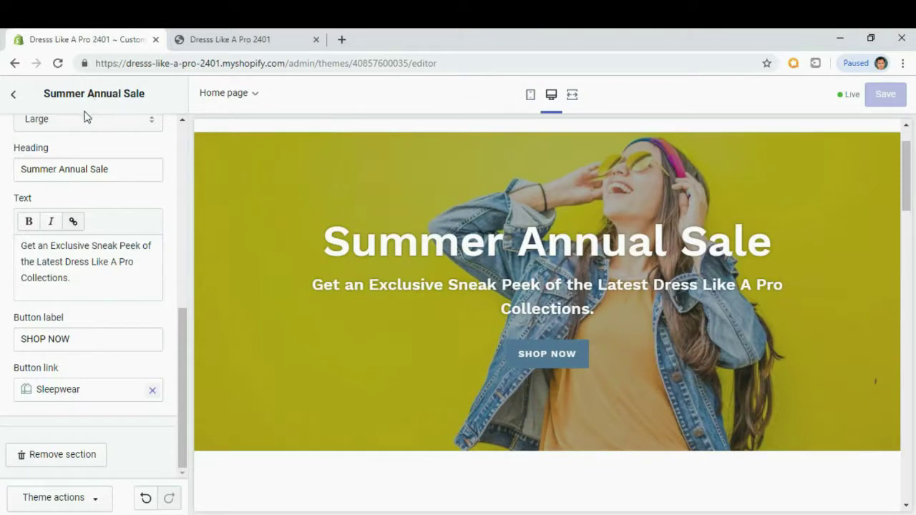
# Open the Featured collection section settings and select its existing heading text.
pyautogui.click(16, 97)
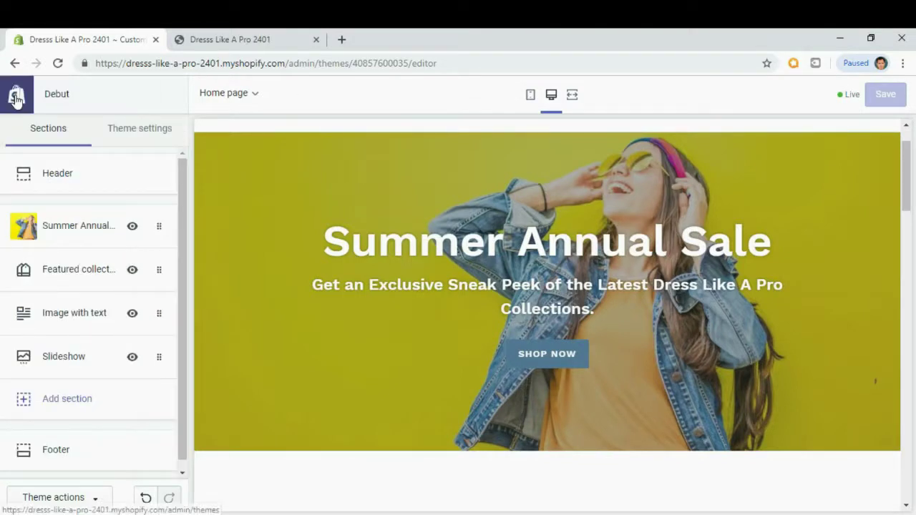
pyautogui.click(68, 277)
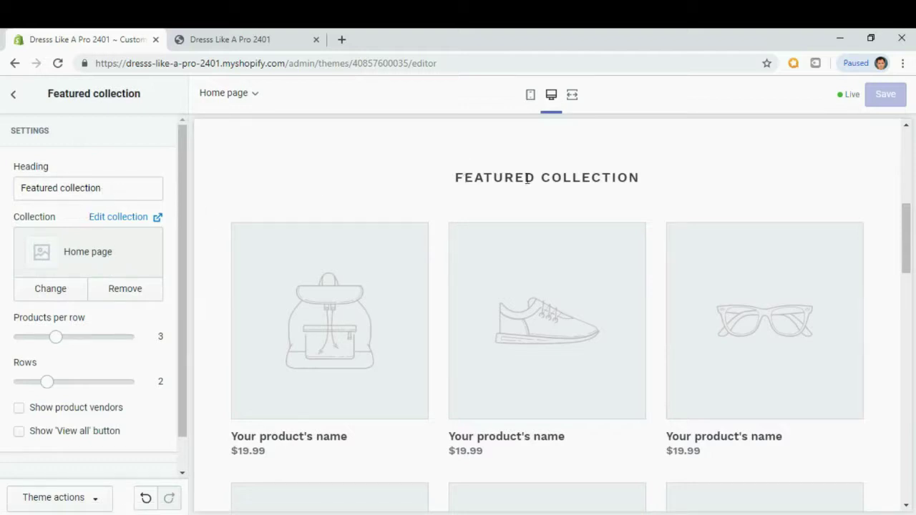
pyautogui.moveTo(111, 193); pyautogui.dragTo(3, 180)
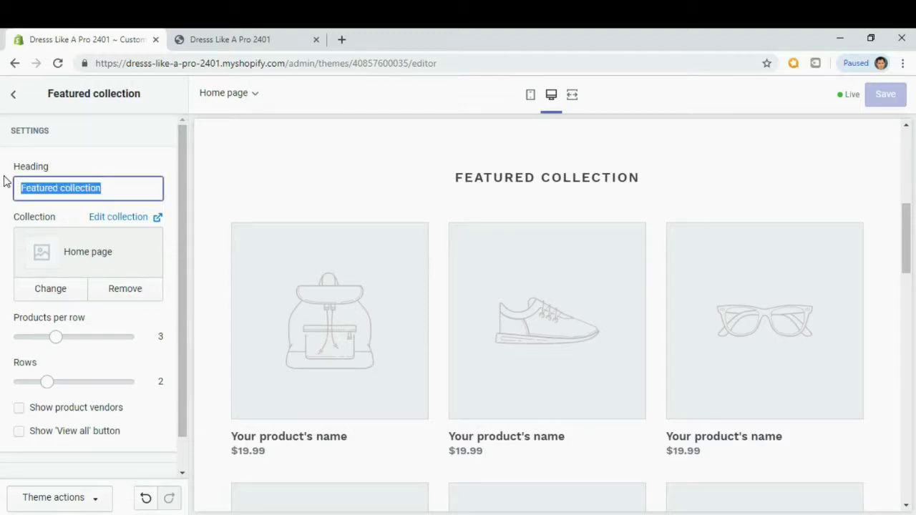
# Change the Featured collection heading to 'SHOP THE COLLECTION'.
pyautogui.write('SHOP THE COLLECTION')
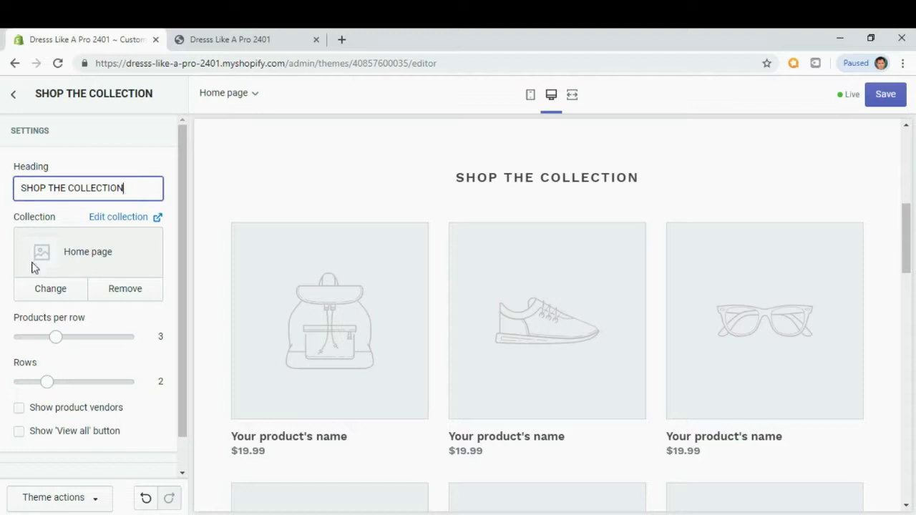
pyautogui.scroll(-1, 49, 317)
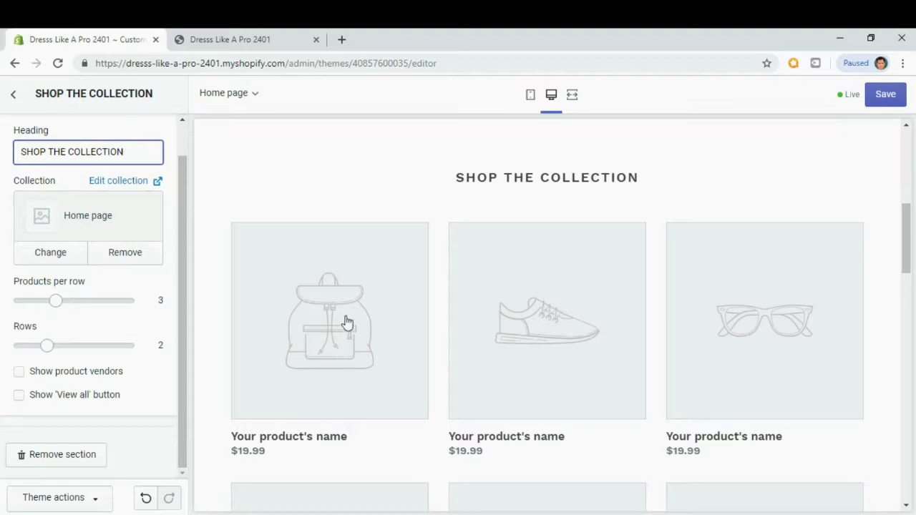
pyautogui.scroll(-1, 405, 288)
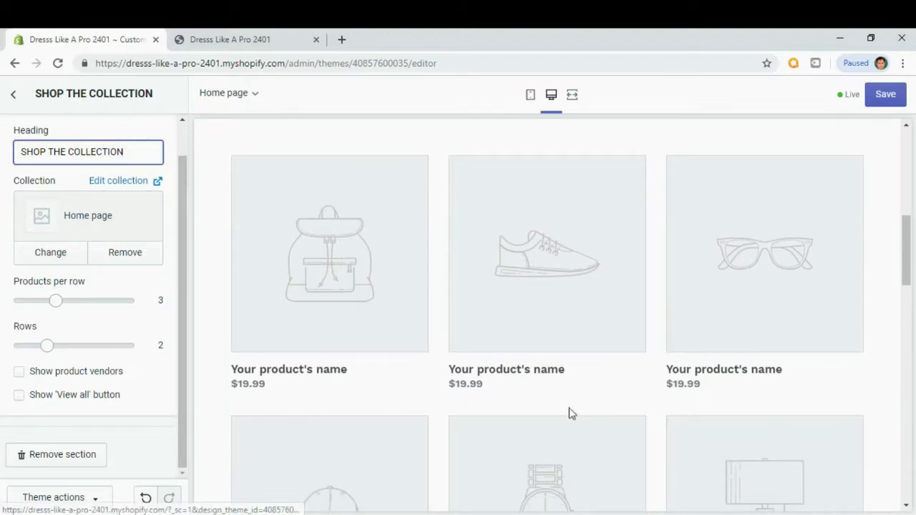
# Try 4 products per row and 3 rows, then reset to 3 per row and 2 rows.
pyautogui.click(56, 301)
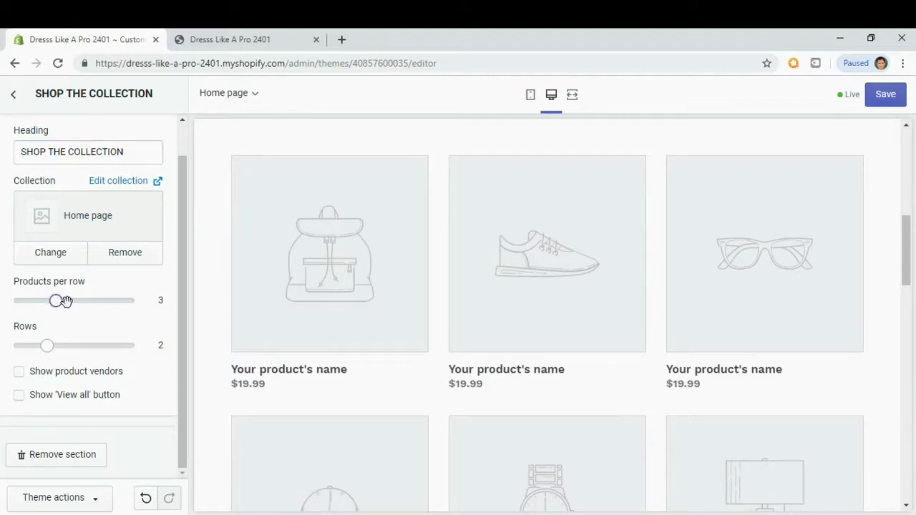
pyautogui.moveTo(64, 300); pyautogui.dragTo(78, 304)
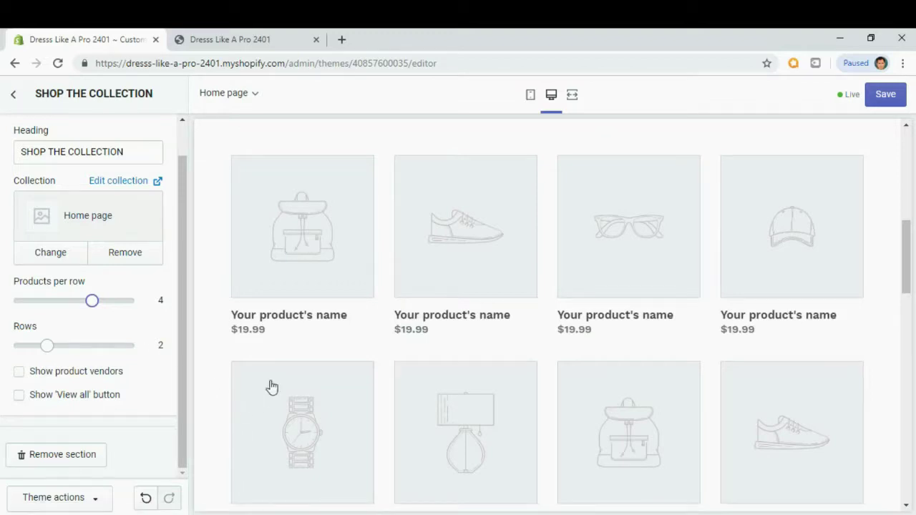
pyautogui.scroll(-1, 300, 377)
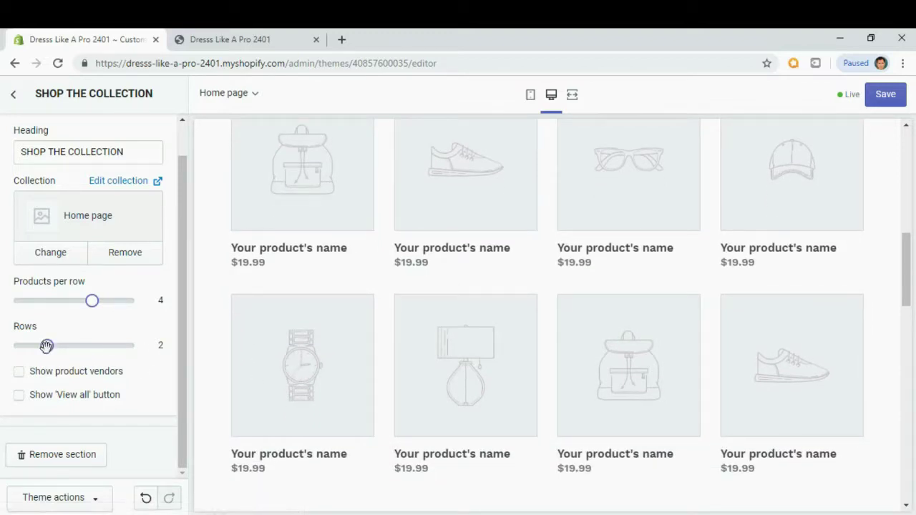
pyautogui.moveTo(47, 346); pyautogui.dragTo(74, 346)
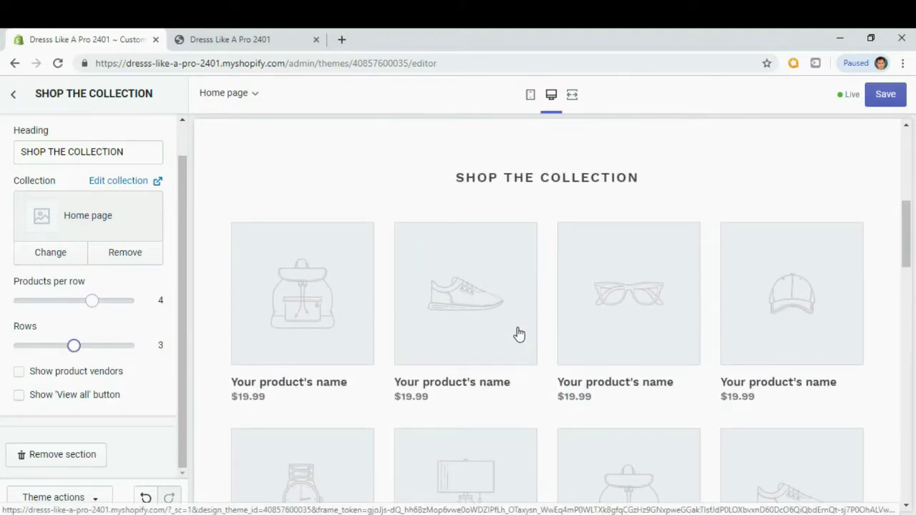
pyautogui.scroll(-1, 519, 334)
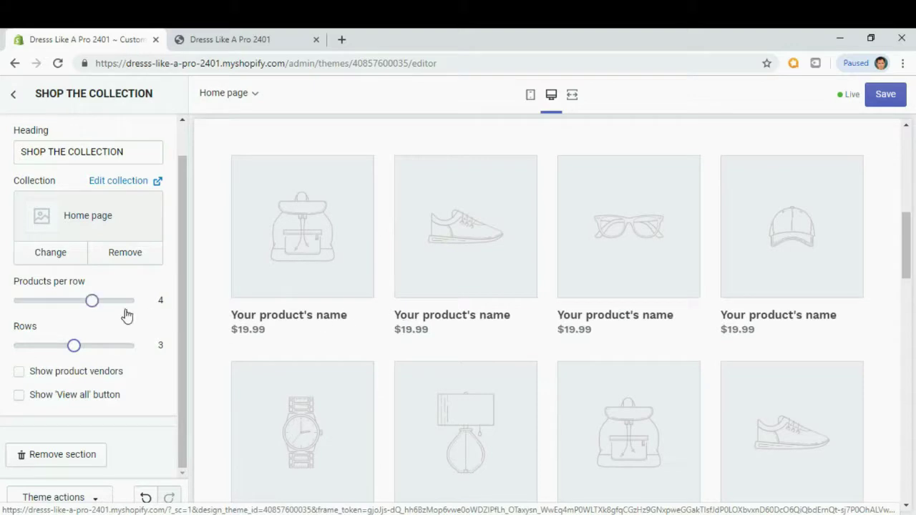
pyautogui.moveTo(95, 301); pyautogui.dragTo(71, 304)
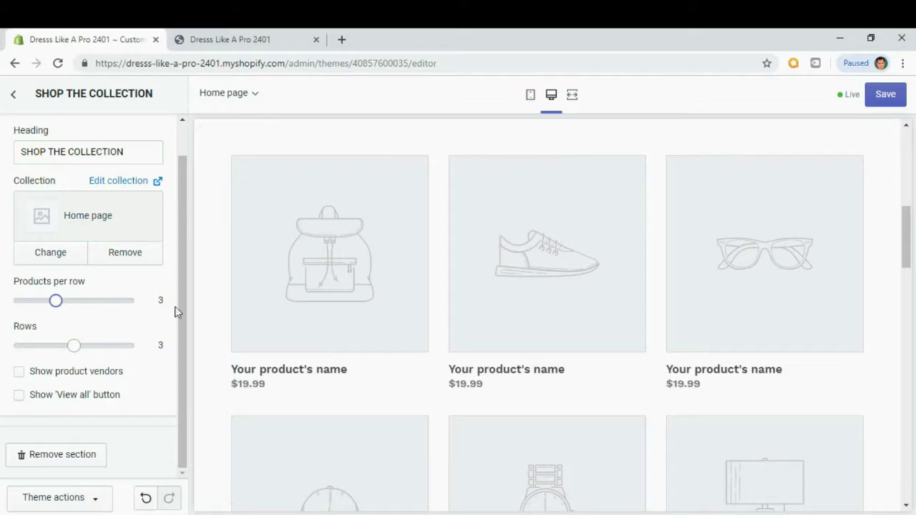
pyautogui.moveTo(74, 345); pyautogui.dragTo(47, 346)
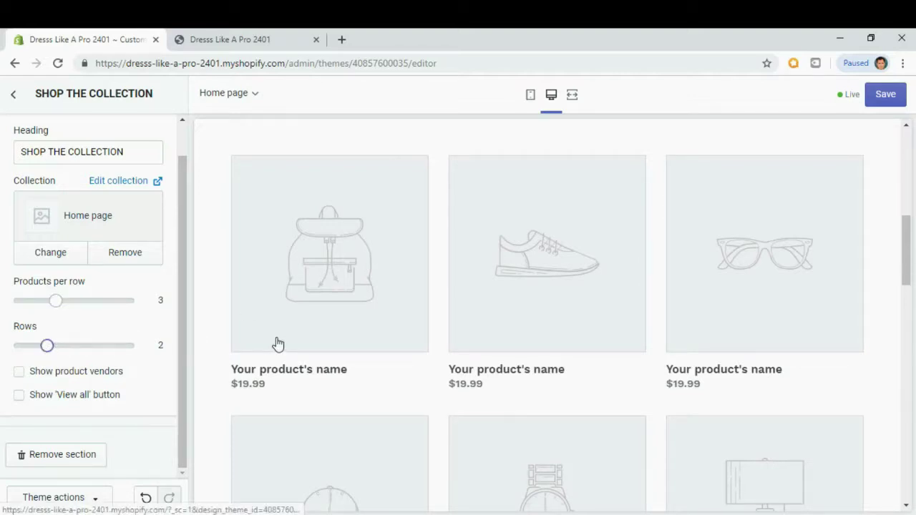
pyautogui.scroll(-3, 315, 370)
pyautogui.scroll(2, 280, 356)
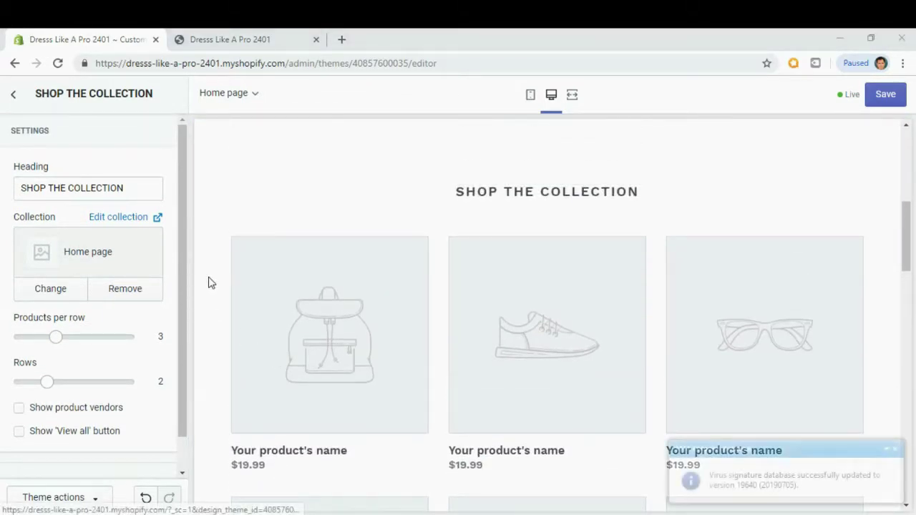
# Open the Home page collection for editing.
pyautogui.click(119, 217)
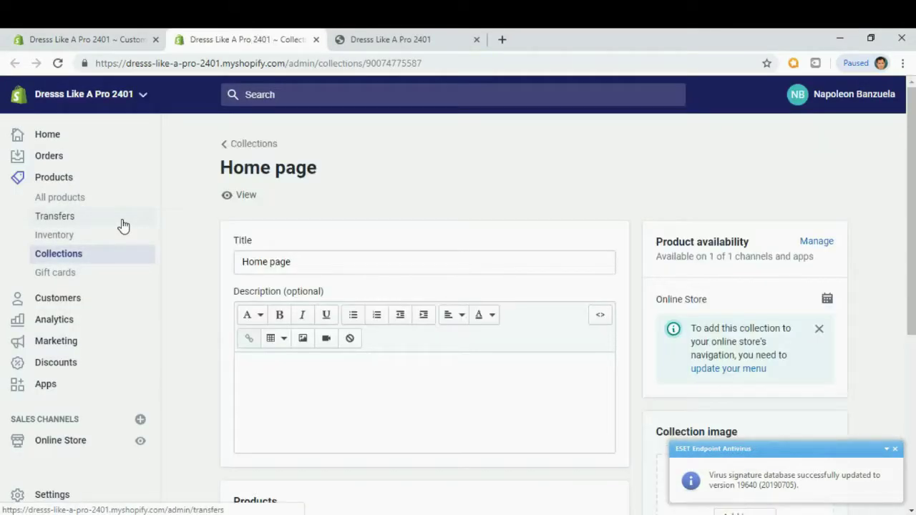
pyautogui.click(322, 264)
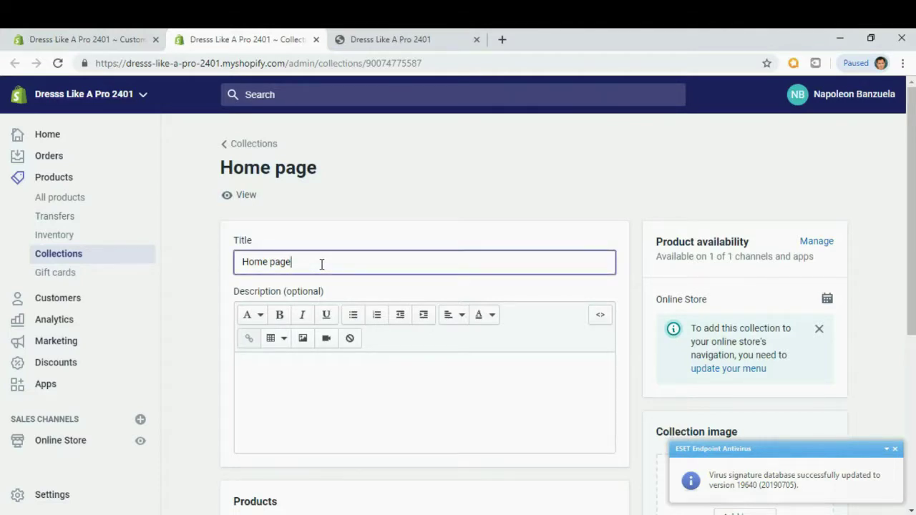
pyautogui.scroll(-1, 322, 264)
pyautogui.scroll(-3, 322, 270)
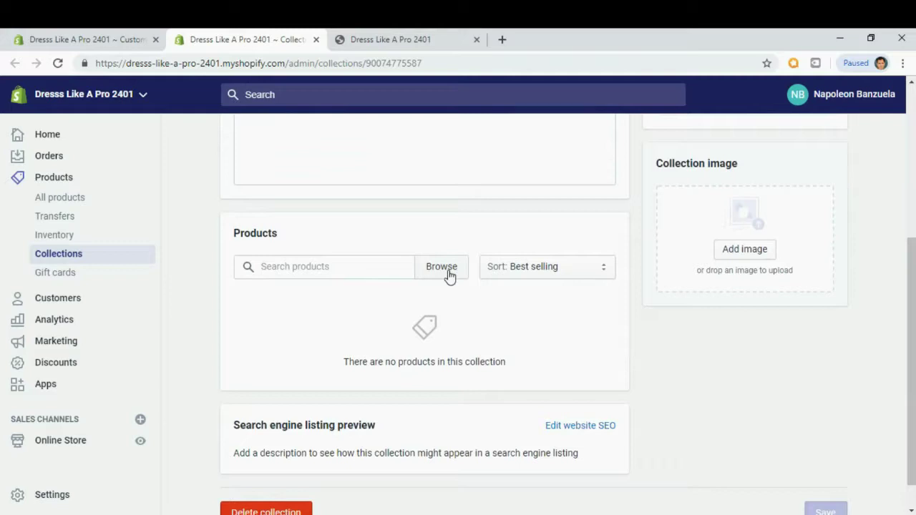
# Add the shorts, lace nightgown, Bikitique sleepwear and Lounge Sleep Pajama Set products to the collection.
pyautogui.click(449, 277)
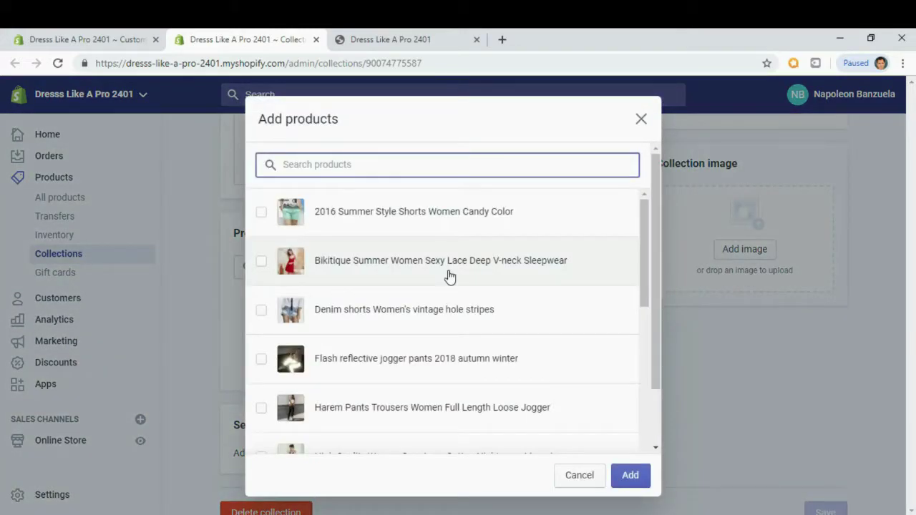
pyautogui.moveTo(645, 218); pyautogui.dragTo(645, 218)
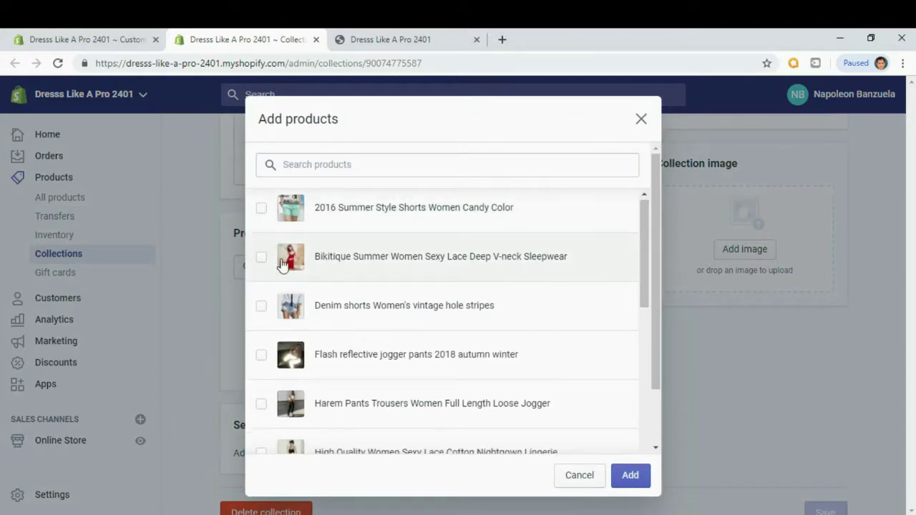
pyautogui.click(261, 209)
pyautogui.click(262, 259)
pyautogui.click(261, 308)
pyautogui.moveTo(644, 241); pyautogui.dragTo(638, 282)
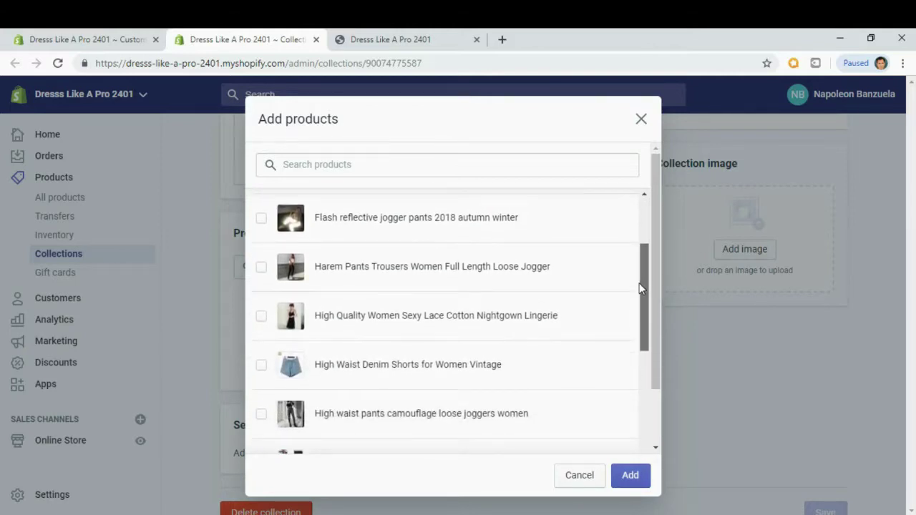
pyautogui.click(261, 319)
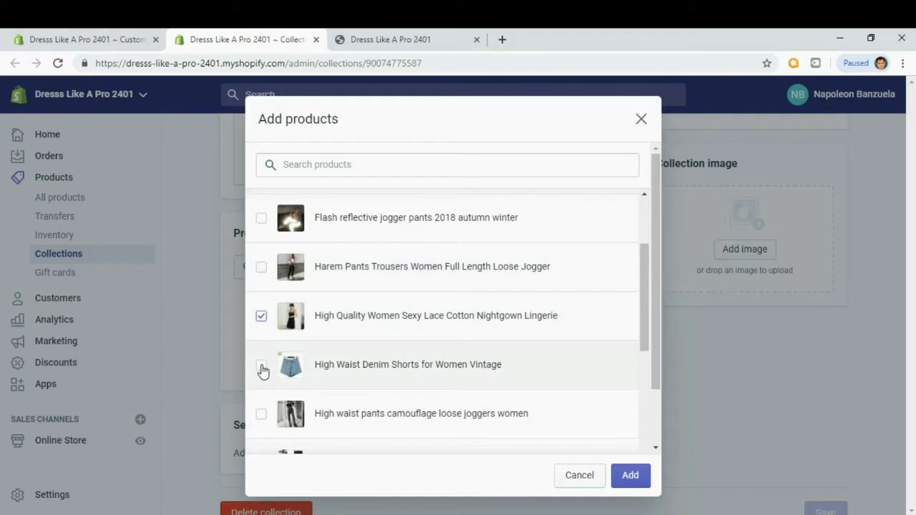
pyautogui.moveTo(638, 304); pyautogui.dragTo(640, 348)
pyautogui.click(262, 366)
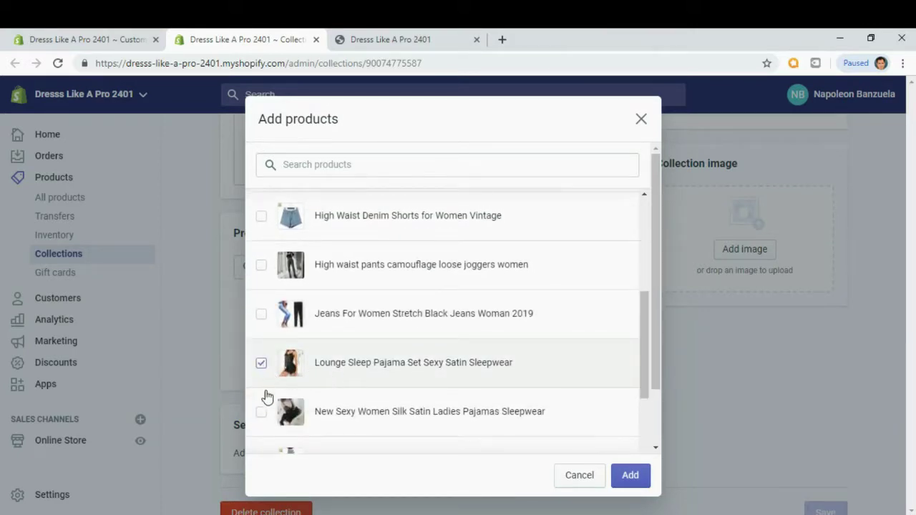
pyautogui.click(634, 484)
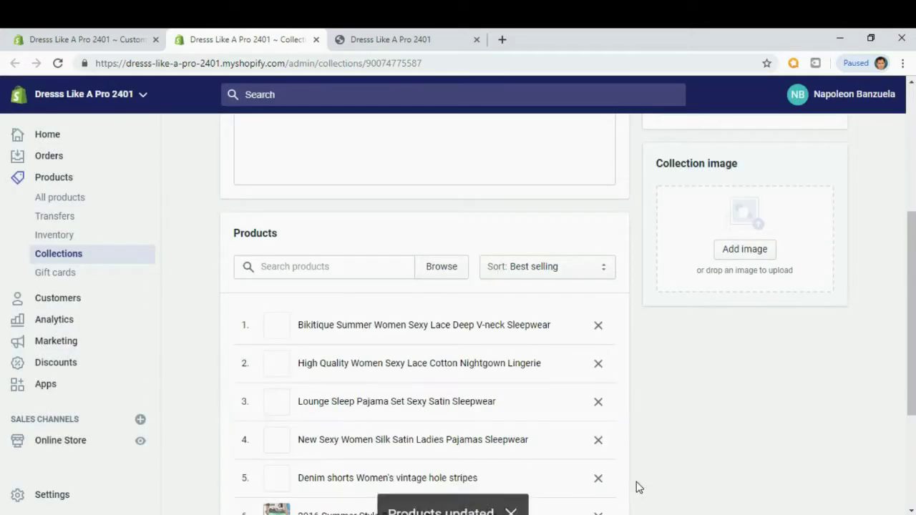
pyautogui.scroll(-1, 678, 427)
pyautogui.scroll(-3, 679, 427)
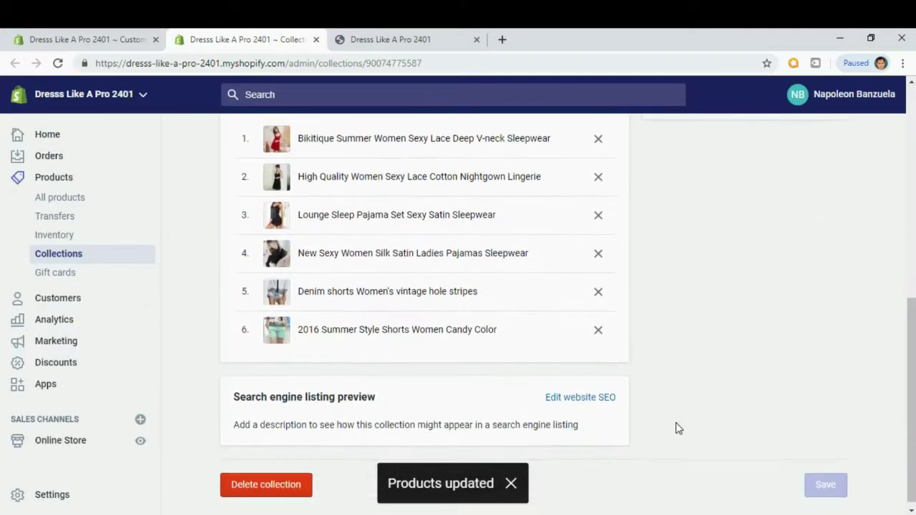
pyautogui.scroll(5, 678, 428)
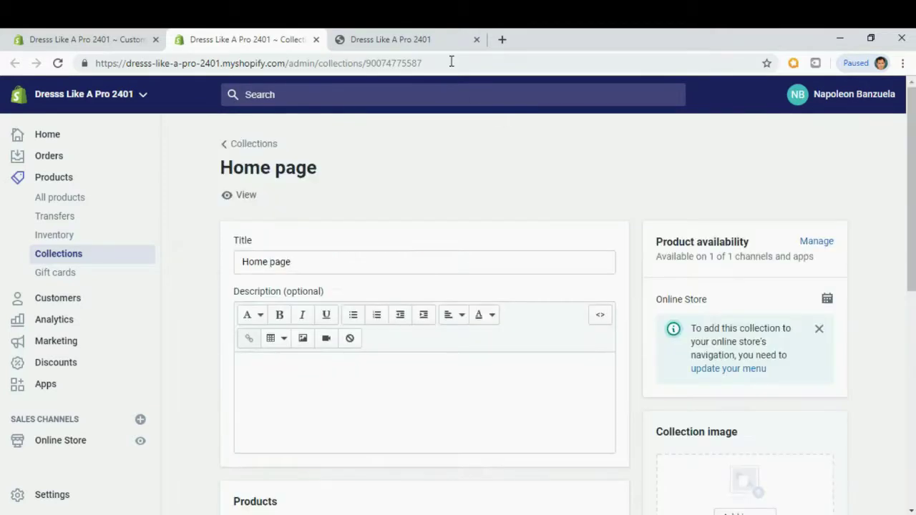
# Reload the live storefront and scroll through the updated featured collection.
pyautogui.click(427, 41)
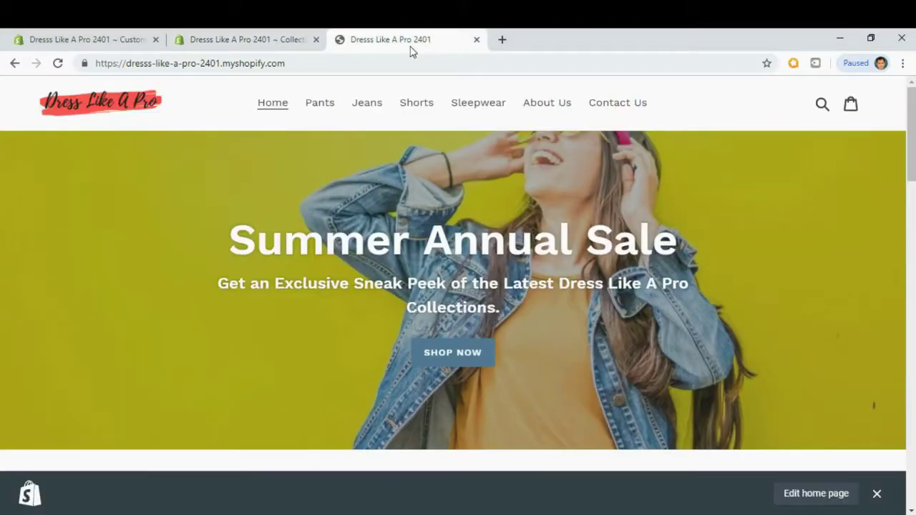
pyautogui.click(58, 64)
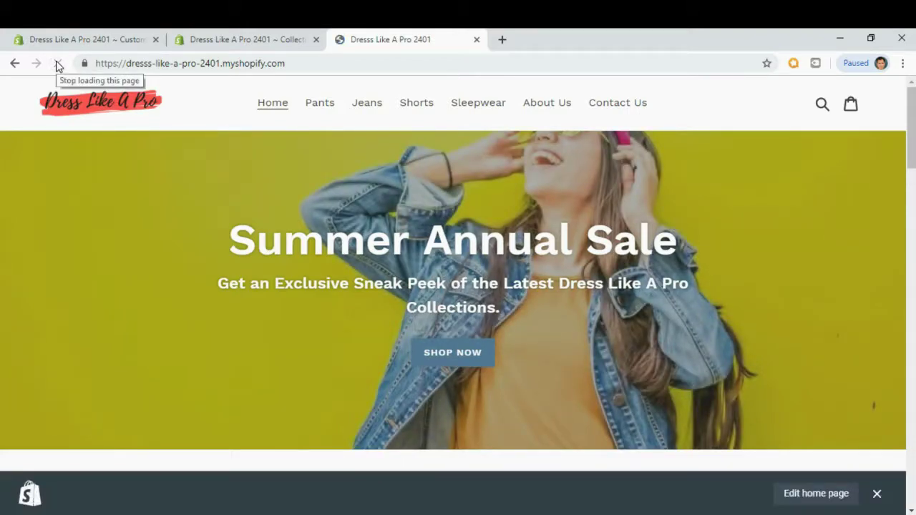
pyautogui.scroll(-4, 910, 185)
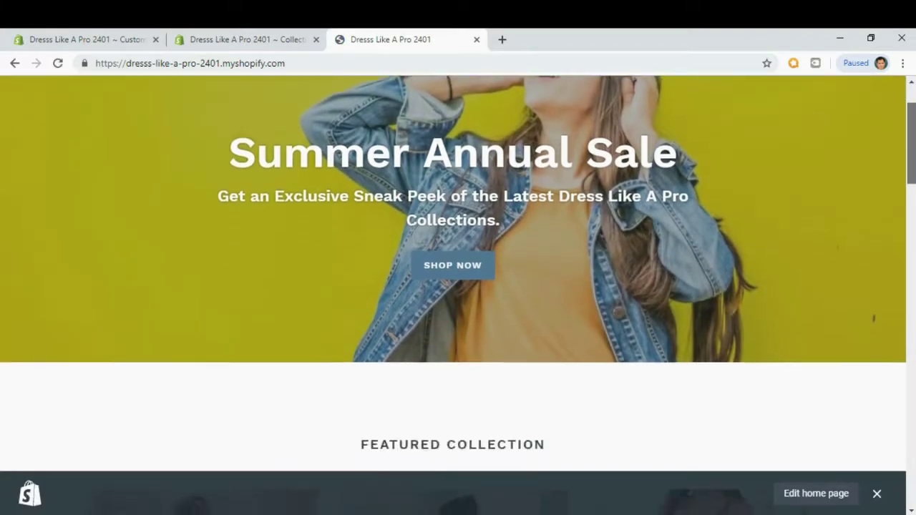
pyautogui.moveTo(912, 200); pyautogui.dragTo(911, 280)
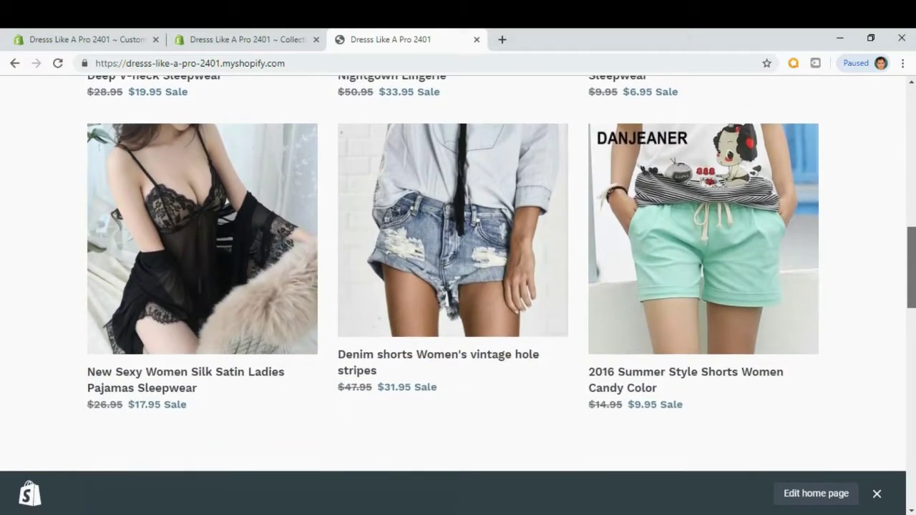
pyautogui.scroll(4, 853, 311)
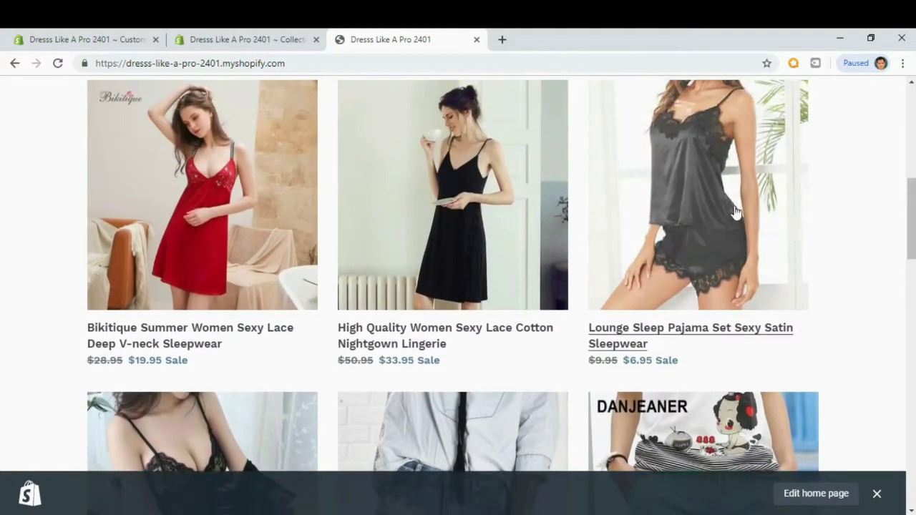
# View the Lounge Sleep Pajama Set product page, then return to the theme editor.
pyautogui.click(721, 202)
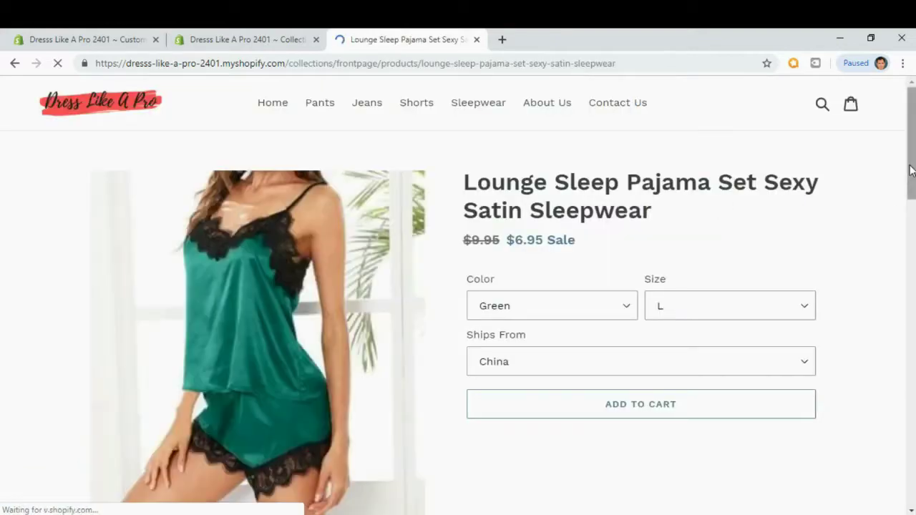
pyautogui.scroll(-2, 914, 138)
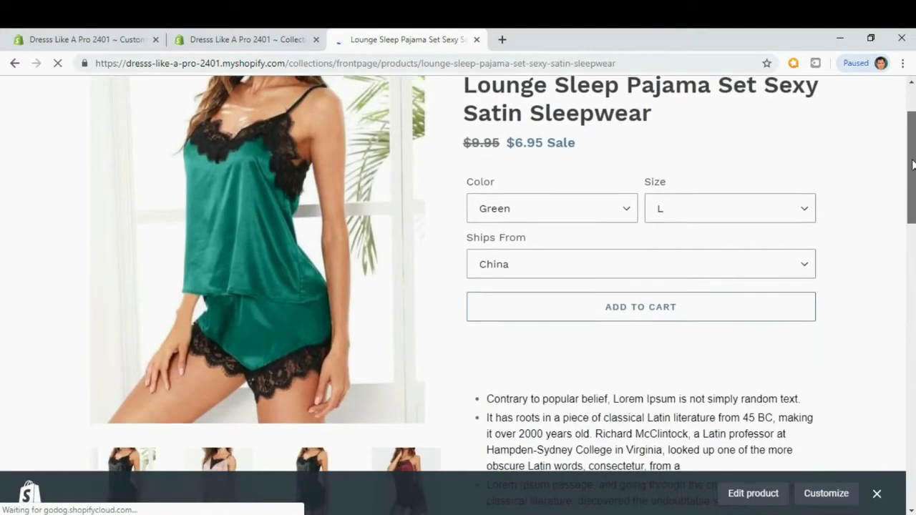
pyautogui.hotkey('ctrl', 'w')
pyautogui.moveTo(908, 198); pyautogui.dragTo(910, 336)
pyautogui.click(876, 493)
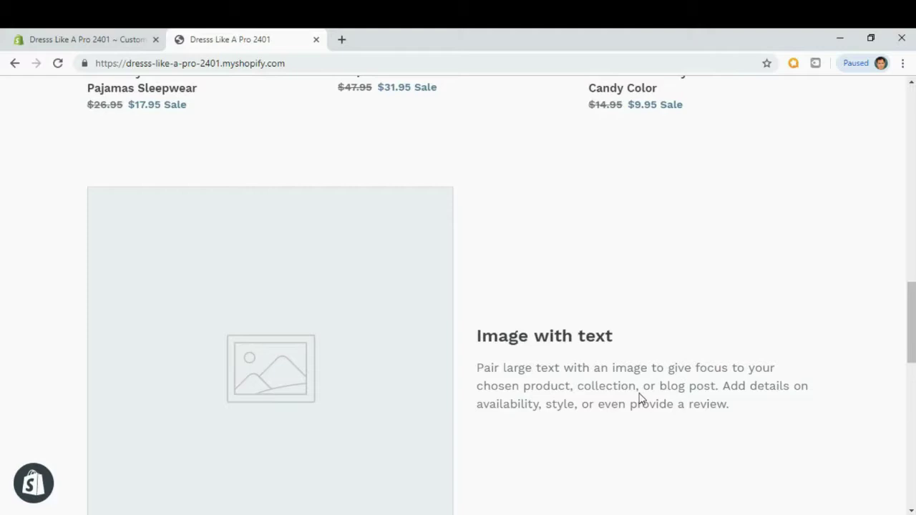
pyautogui.click(102, 38)
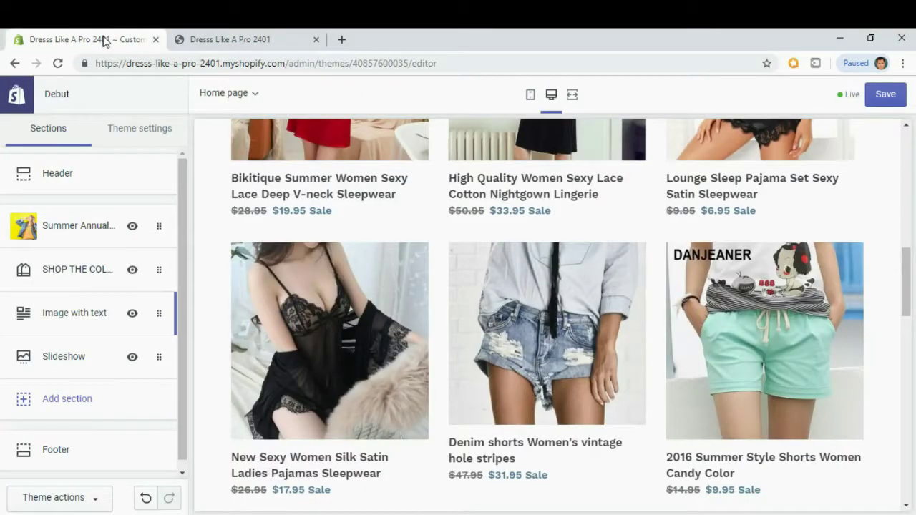
# Upload the Product 1 image and use it in the Image with text section.
pyautogui.click(66, 325)
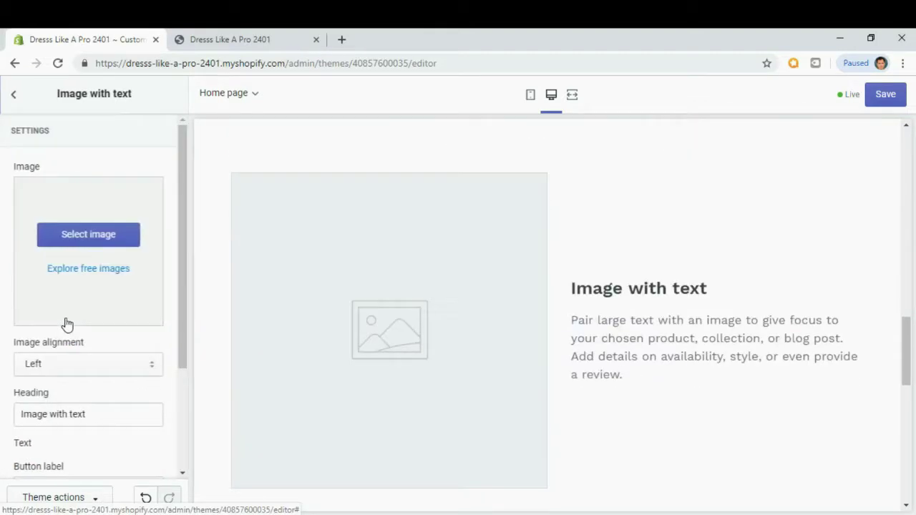
pyautogui.click(95, 244)
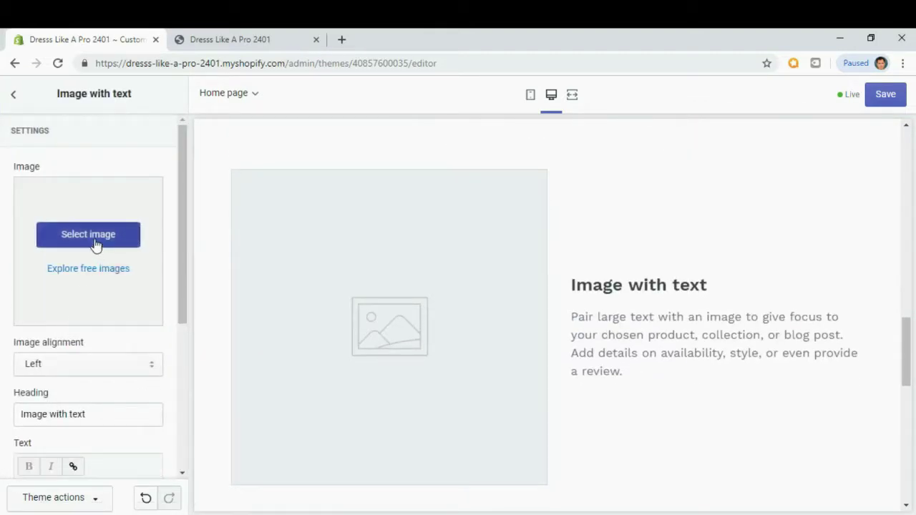
pyautogui.click(52, 202)
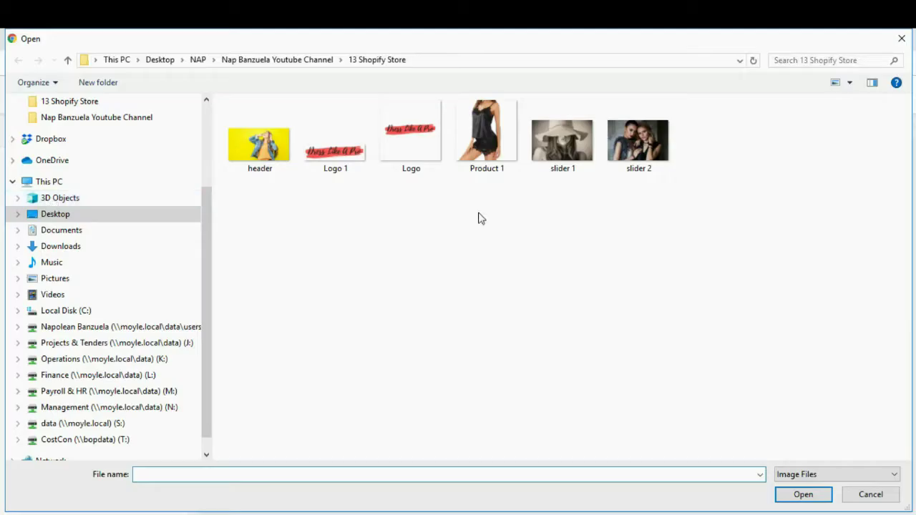
pyautogui.click(491, 145)
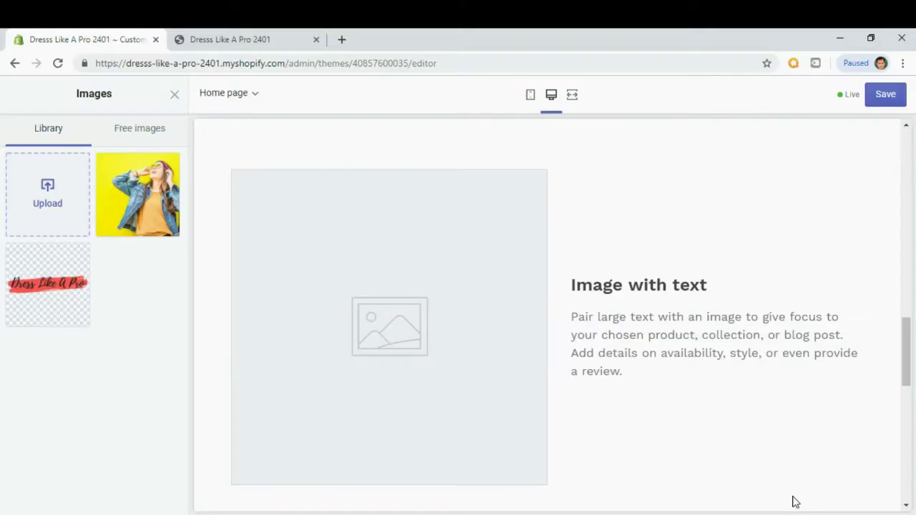
pyautogui.click(797, 496)
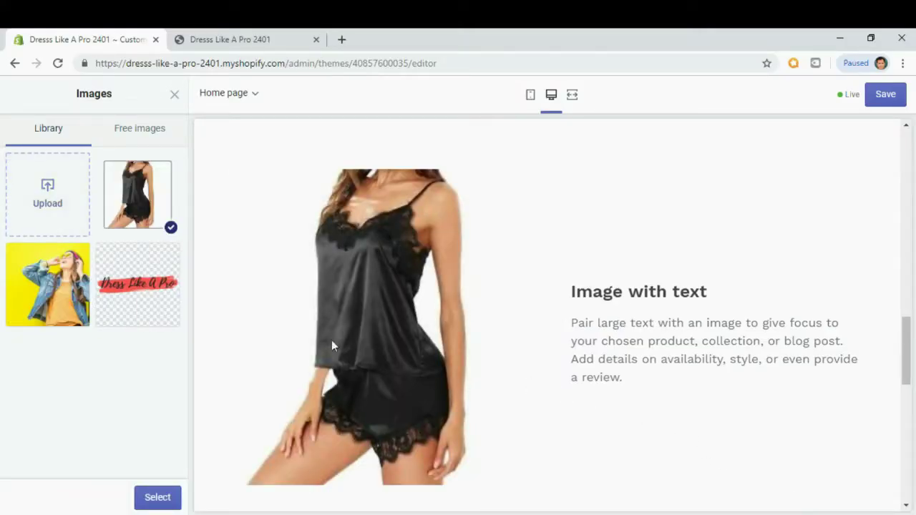
pyautogui.click(158, 497)
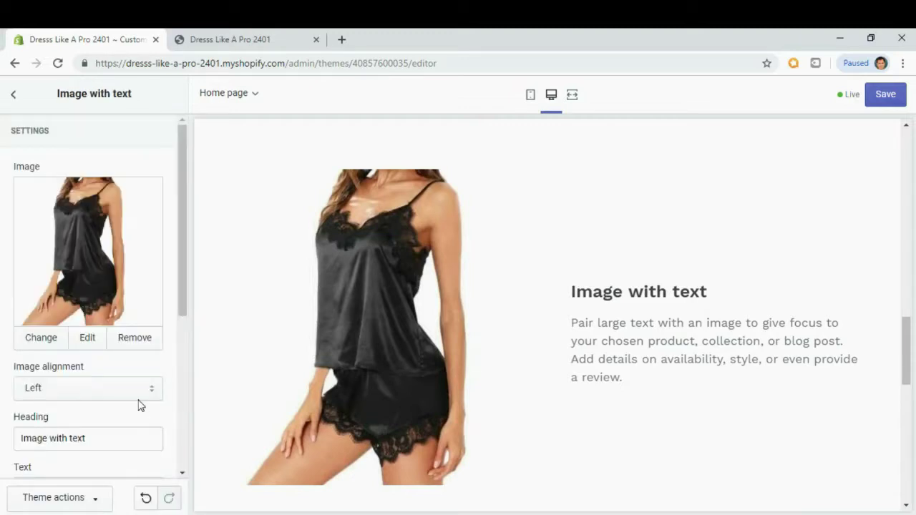
pyautogui.scroll(-1, 141, 405)
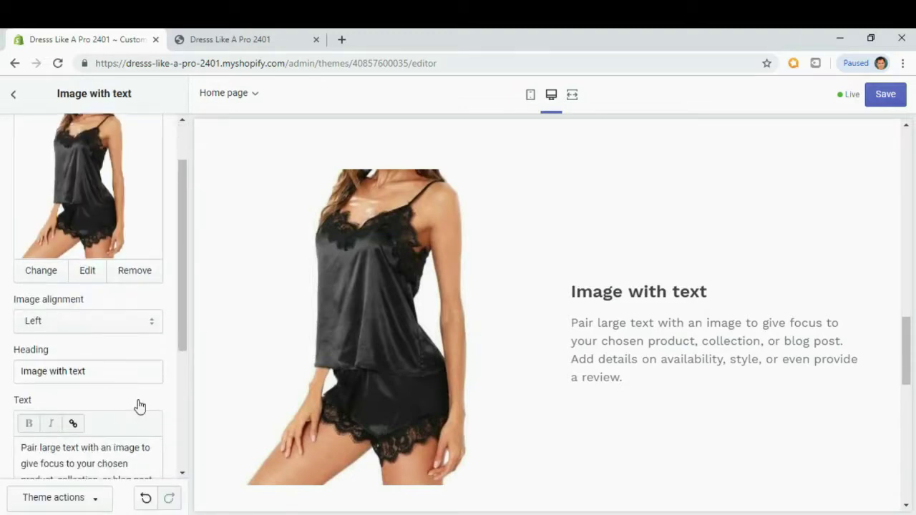
pyautogui.scroll(-1, 140, 406)
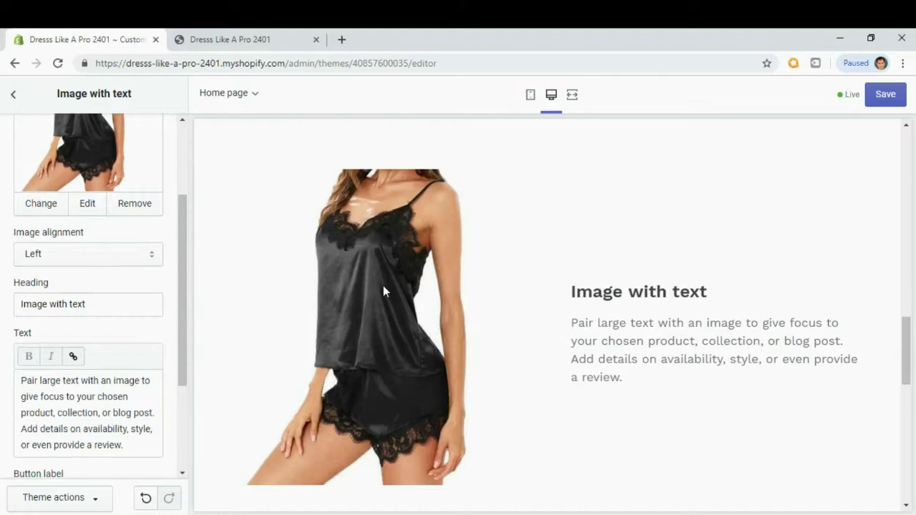
# Set the section's image alignment to Right.
pyautogui.click(127, 263)
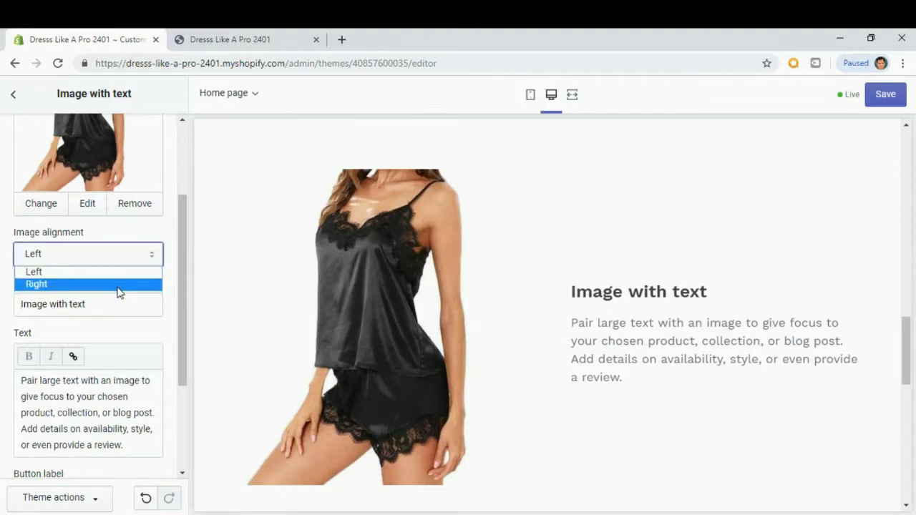
pyautogui.click(119, 284)
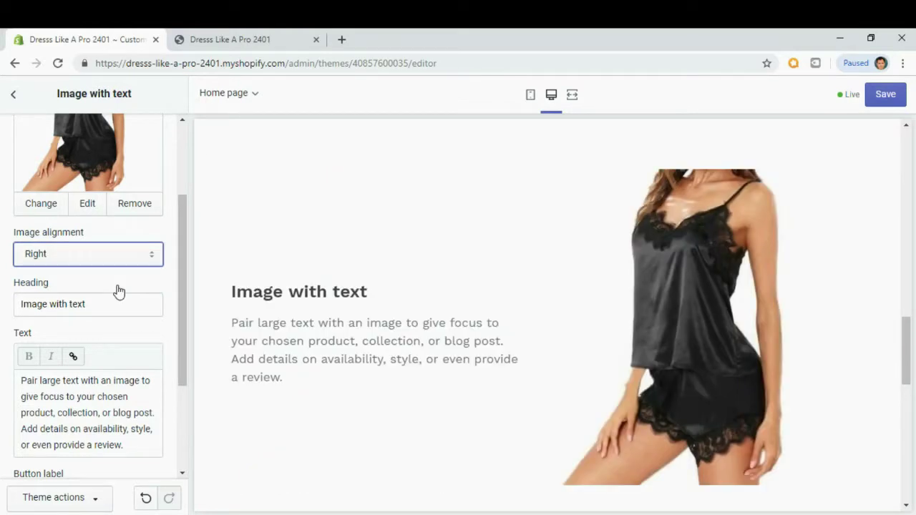
pyautogui.click(118, 264)
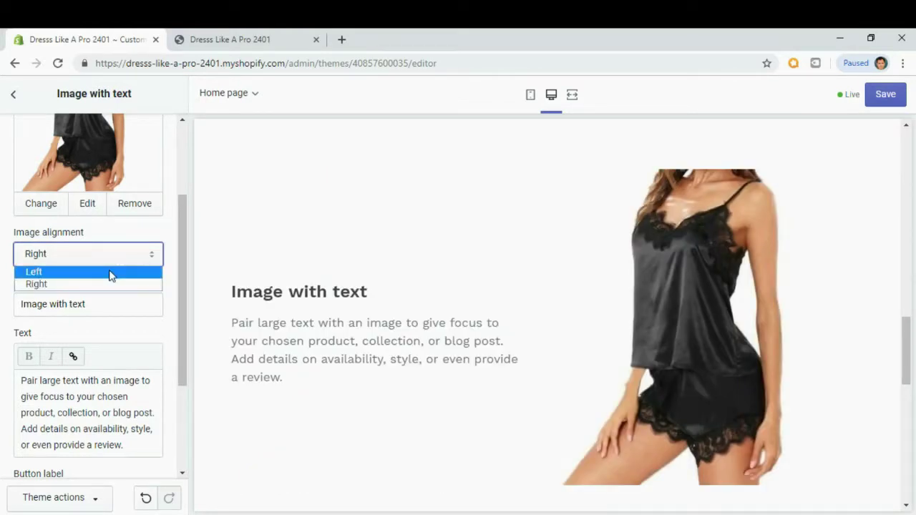
pyautogui.click(111, 284)
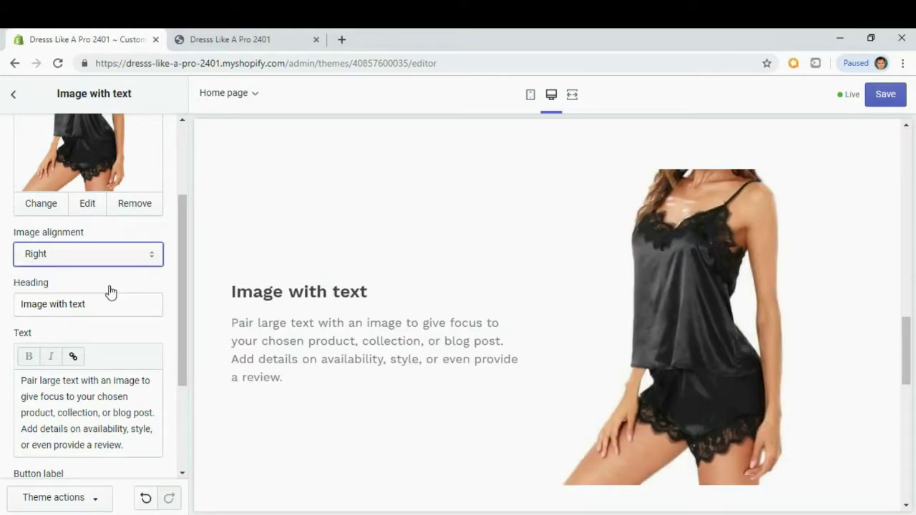
pyautogui.scroll(-1, 113, 301)
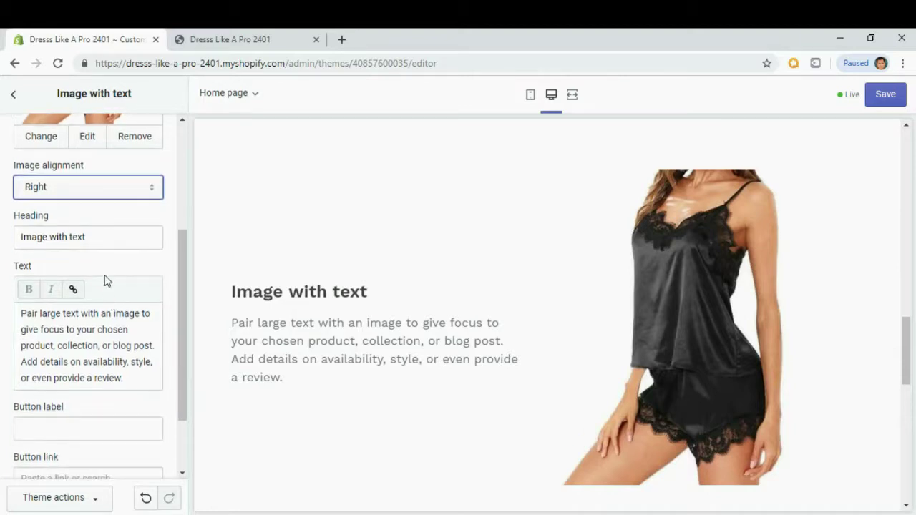
# Change the section heading to 'LIMITED TIME OFFER' and select the existing body text.
pyautogui.moveTo(103, 236); pyautogui.dragTo(16, 245)
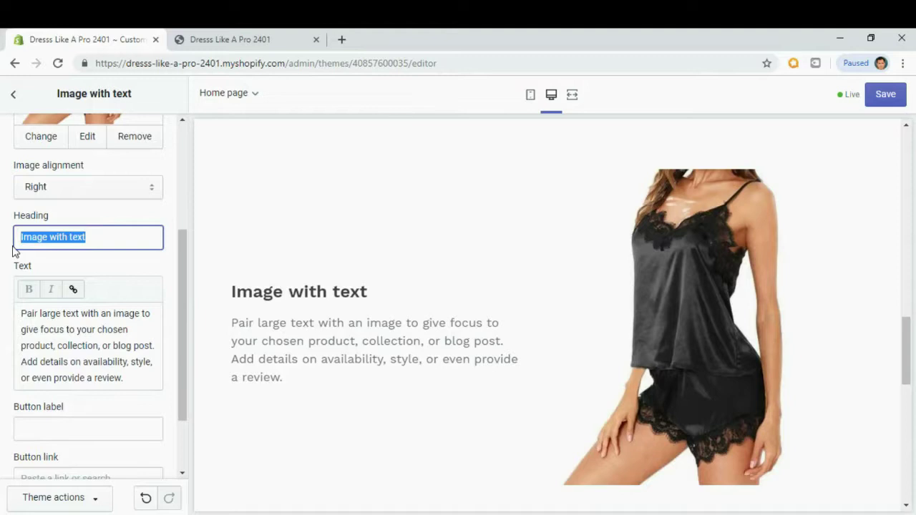
pyautogui.write('LIMITED TIME OFFER')
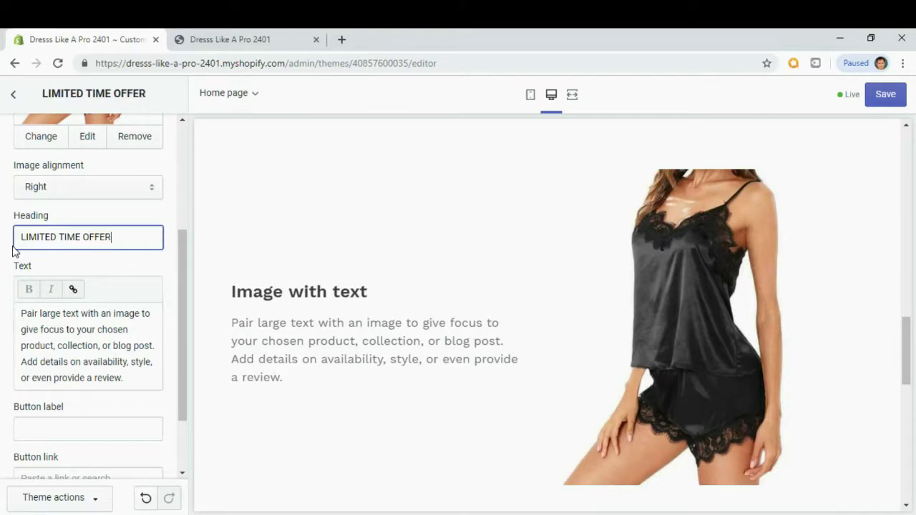
pyautogui.click(116, 371)
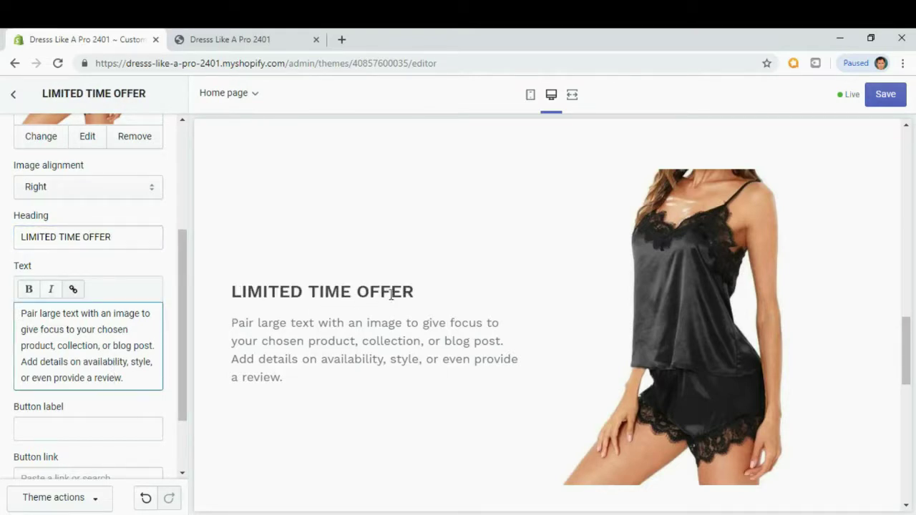
pyautogui.click(131, 381)
pyautogui.moveTo(131, 382); pyautogui.dragTo(14, 296)
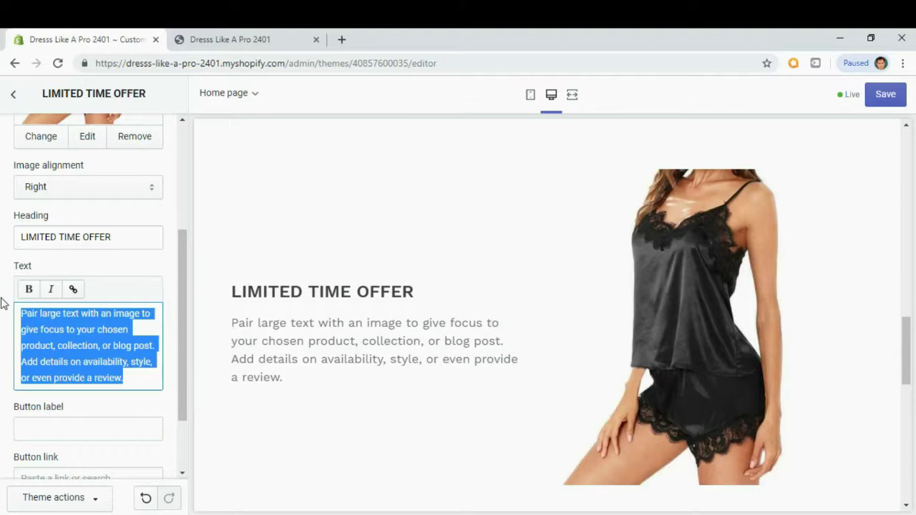
# Type the body text 'Select styles while supplies last. Shop this collection!'.
pyautogui.write('sECL')
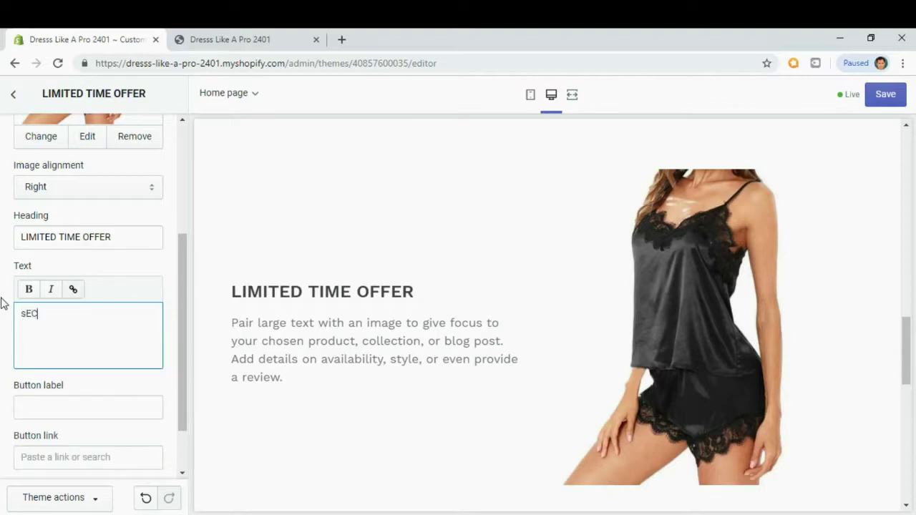
pyautogui.press('BackSpace')
pyautogui.press('BackSpace')
pyautogui.press('BackSpace')
pyautogui.write('Sele')
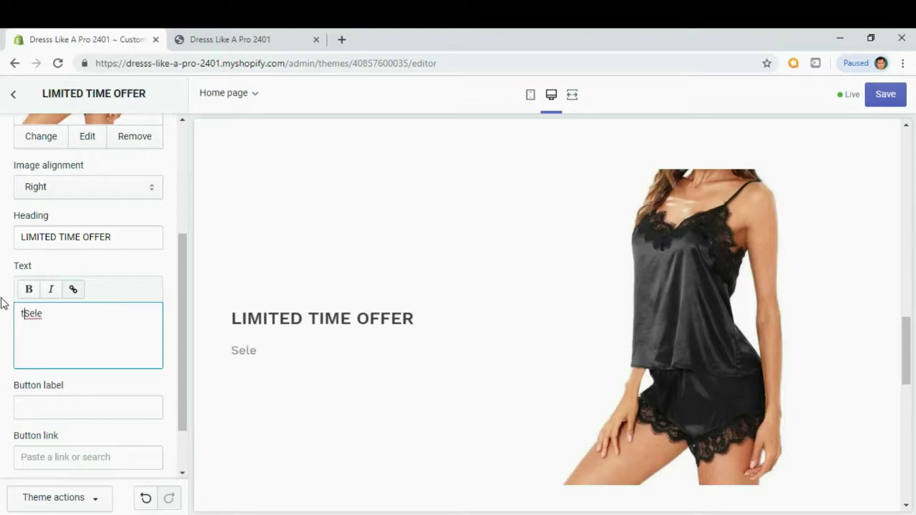
pyautogui.write('ct style')
pyautogui.press('Home')
pyautogui.write('.')
pyautogui.press('BackSpace')
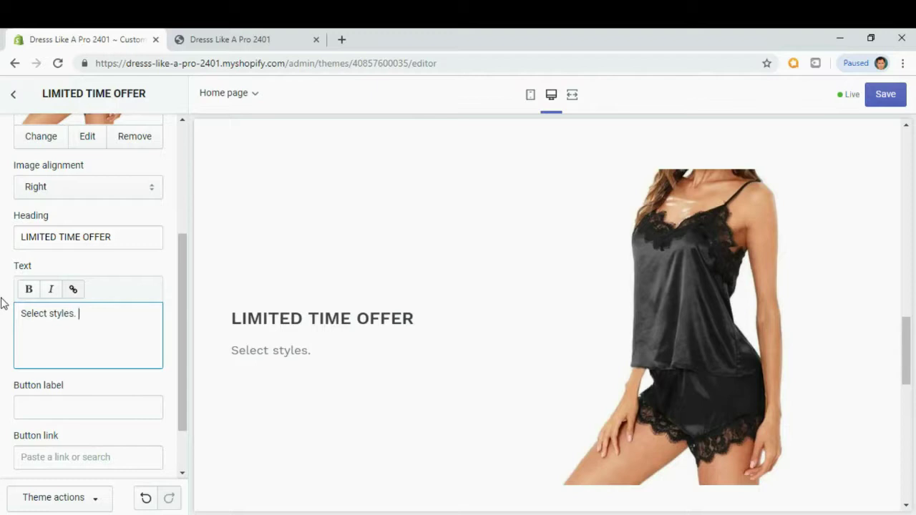
pyautogui.write('hile supp;lies')
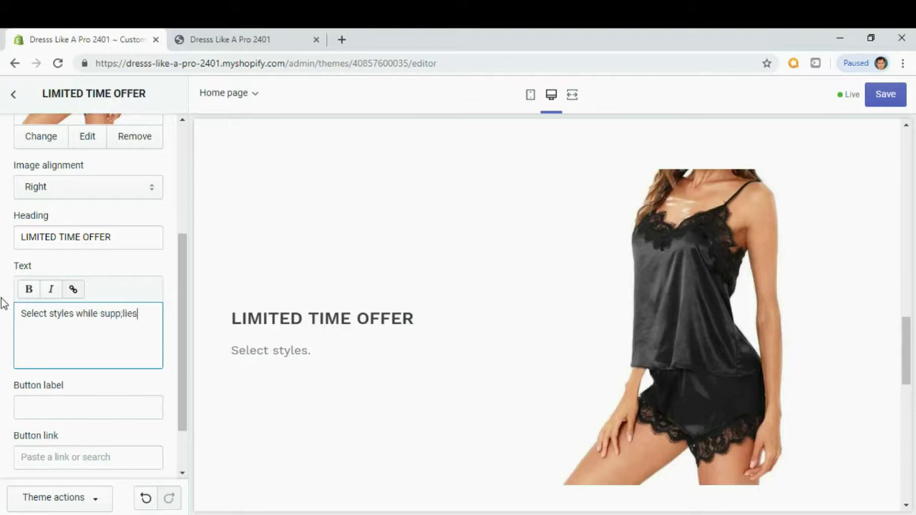
pyautogui.press('BackSpace')
pyautogui.press('BackSpace')
pyautogui.press('BackSpace')
pyautogui.press('BackSpace')
pyautogui.press('BackSpace')
pyautogui.write('lies last. ')
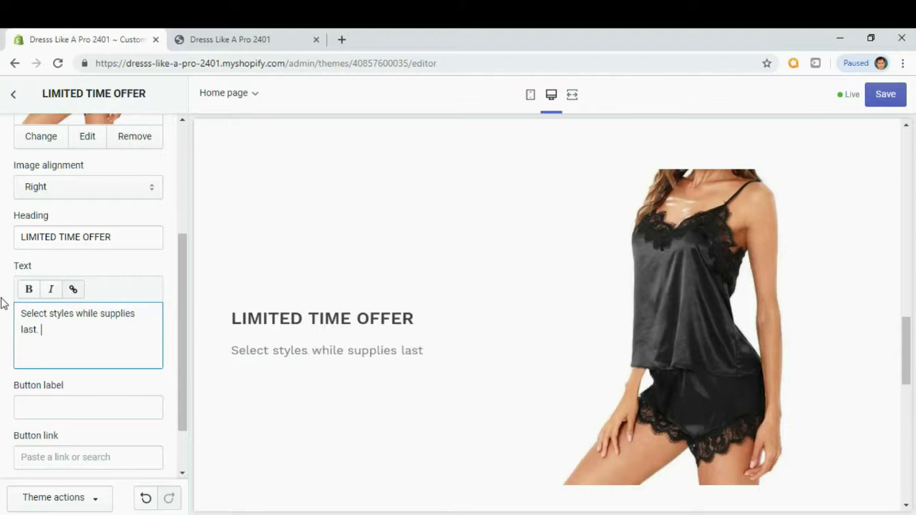
pyautogui.write('Shop th')
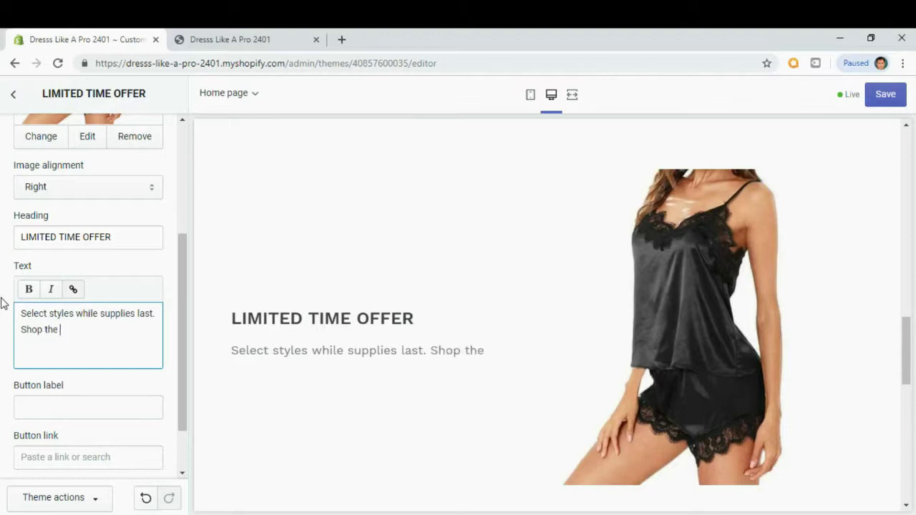
pyautogui.write('is collection!')
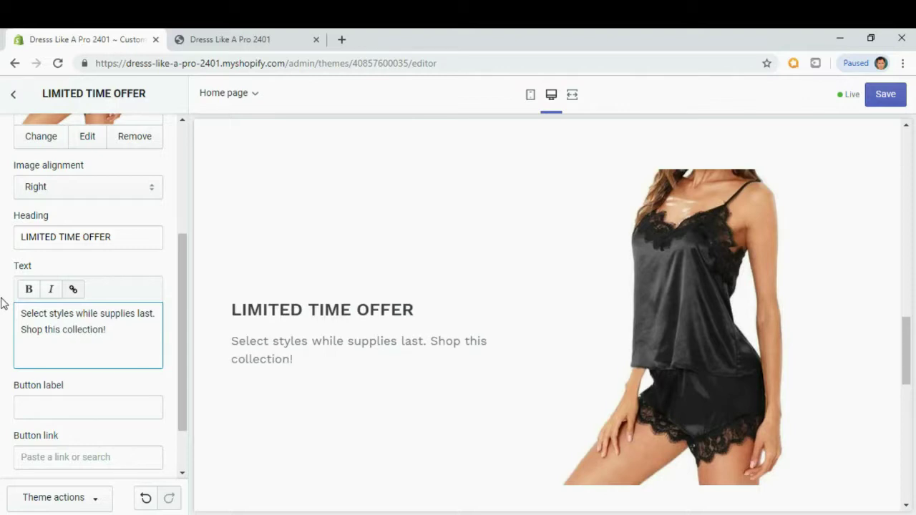
pyautogui.scroll(-1, 71, 336)
pyautogui.scroll(-1, 70, 336)
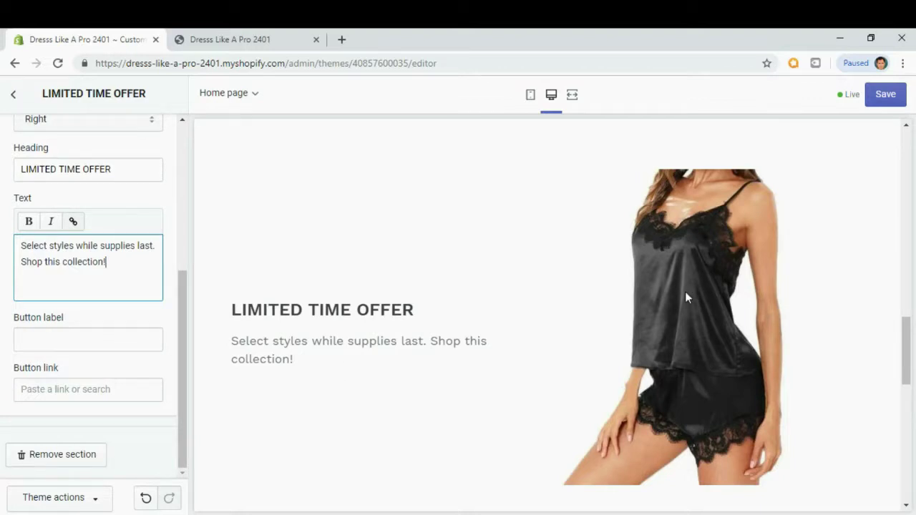
# View the Lounge Sleep Pajama product page on the live storefront.
pyautogui.click(252, 43)
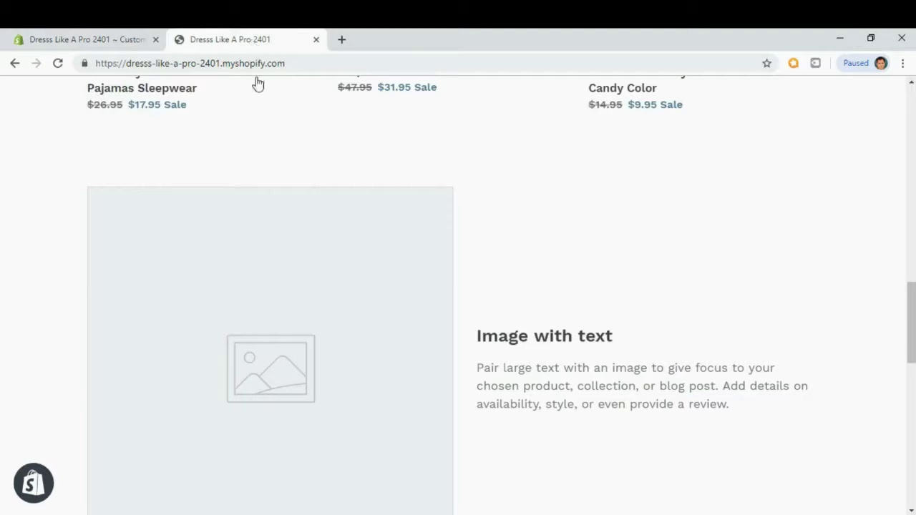
pyautogui.scroll(8, 303, 184)
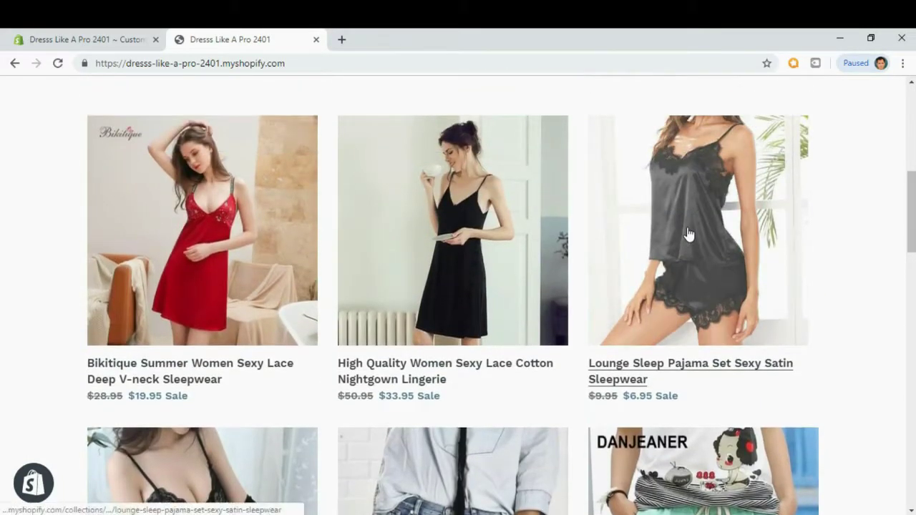
pyautogui.click(688, 234)
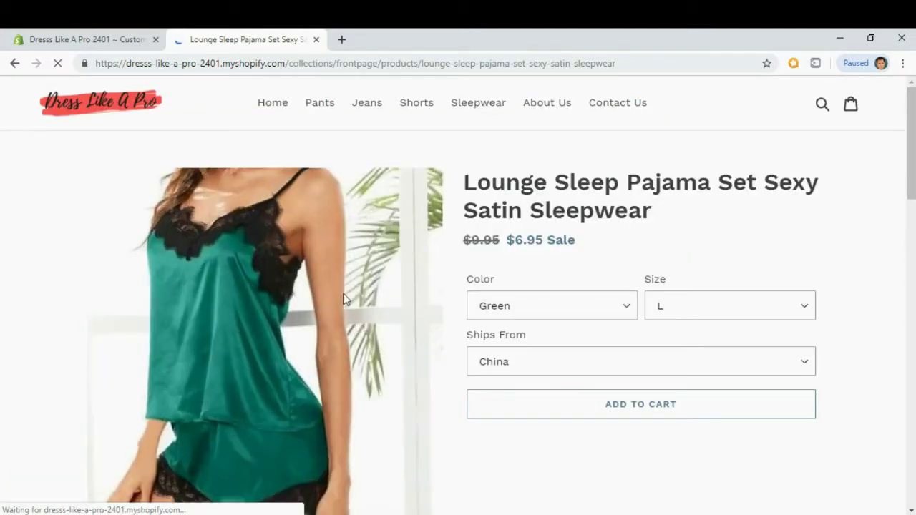
pyautogui.scroll(-2, 348, 322)
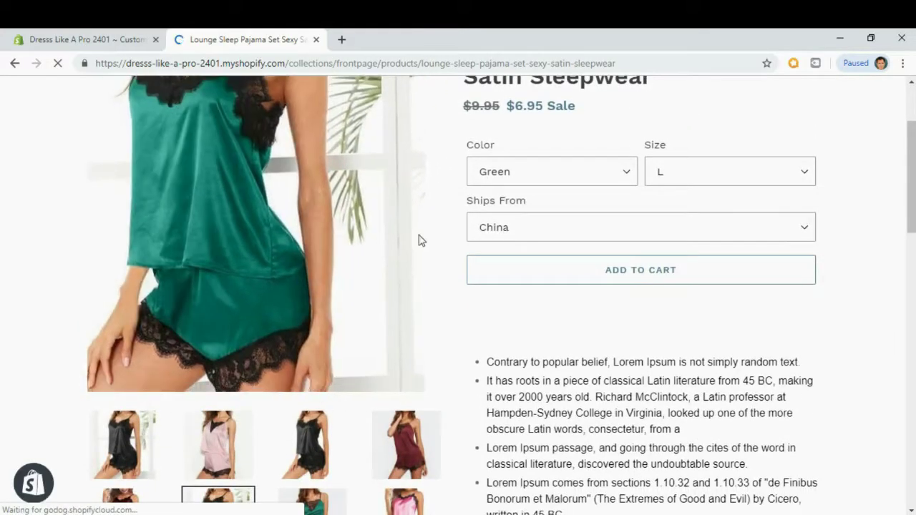
# Enter 'Shop Now' as the LIMITED TIME OFFER section's button label.
pyautogui.click(84, 41)
pyautogui.click(71, 340)
pyautogui.write('Shop Now')
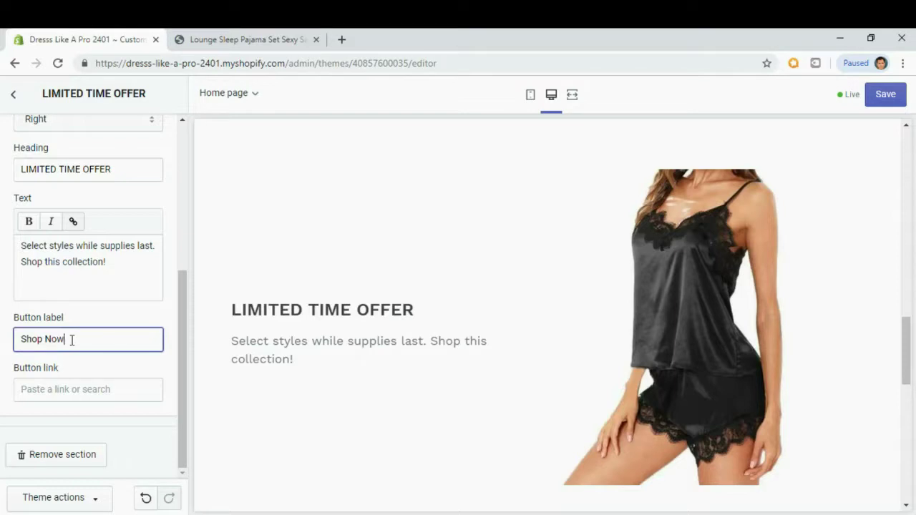
# Link the button to the Lounge Sleep Pajama Set Sexy Satin Sleepwear product.
pyautogui.click(51, 392)
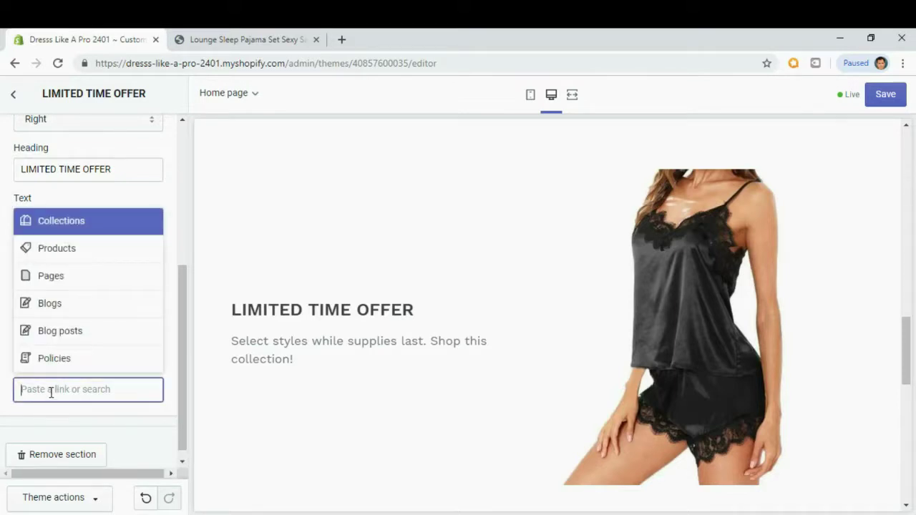
pyautogui.click(65, 247)
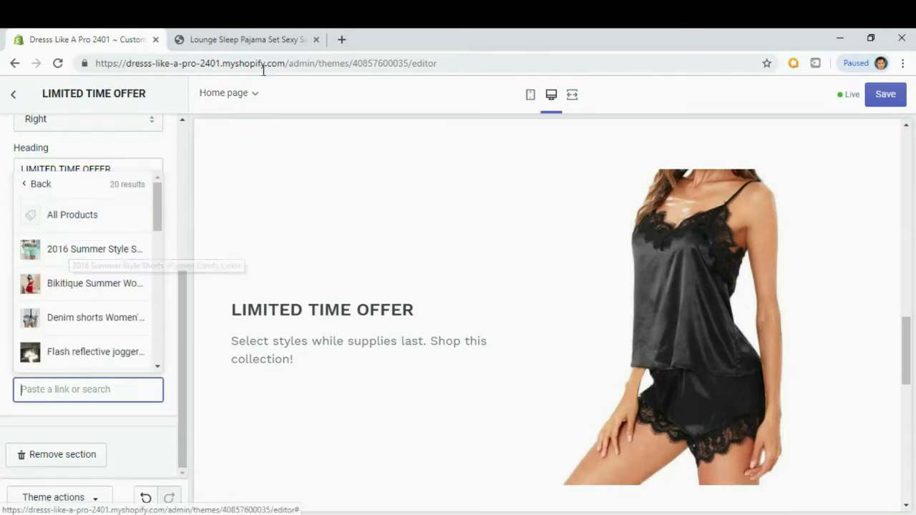
pyautogui.click(275, 42)
pyautogui.scroll(2, 579, 219)
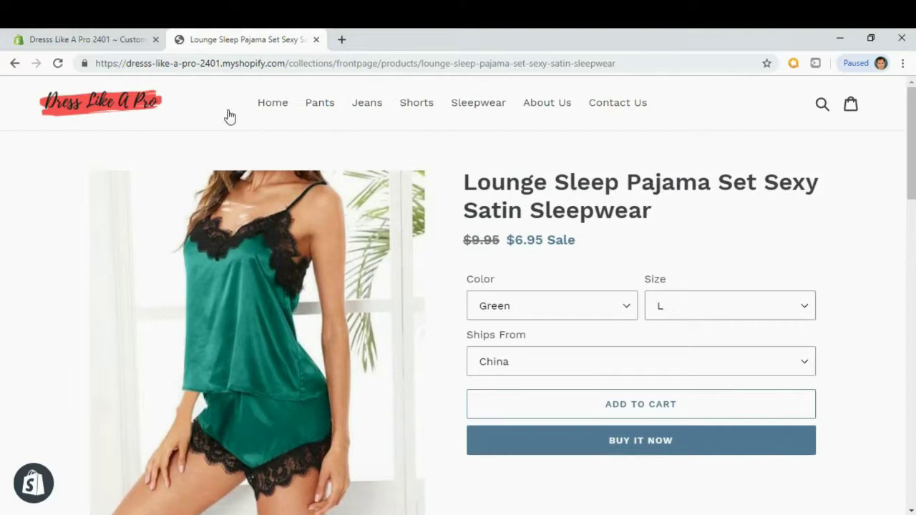
pyautogui.click(107, 39)
pyautogui.moveTo(156, 220); pyautogui.dragTo(158, 284)
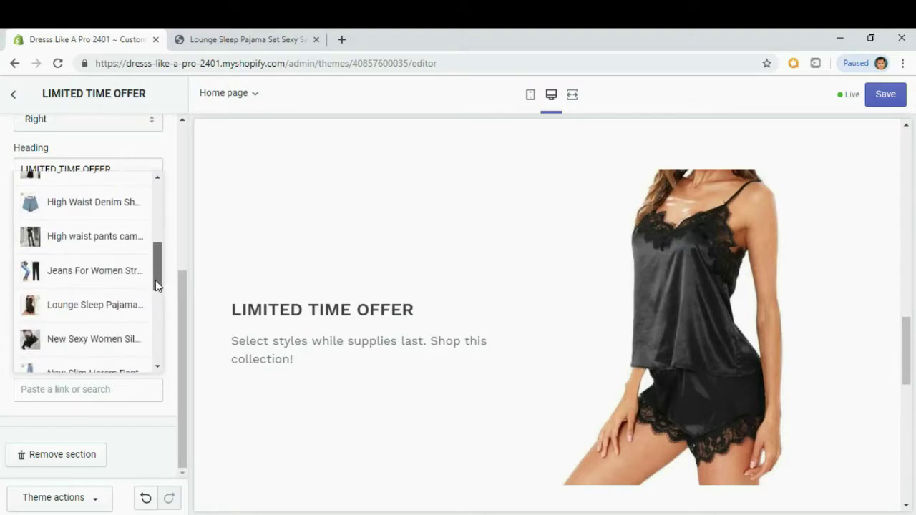
pyautogui.click(79, 306)
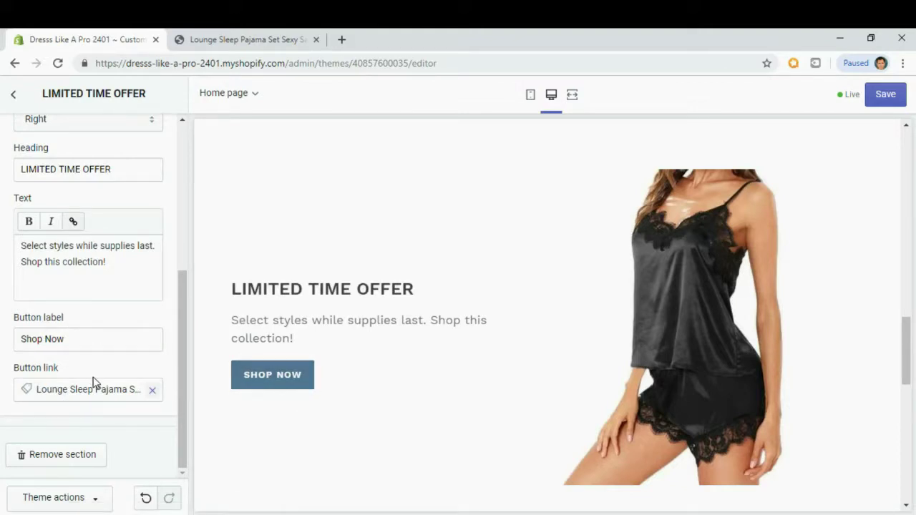
# Save the theme changes.
pyautogui.scroll(1, 84, 323)
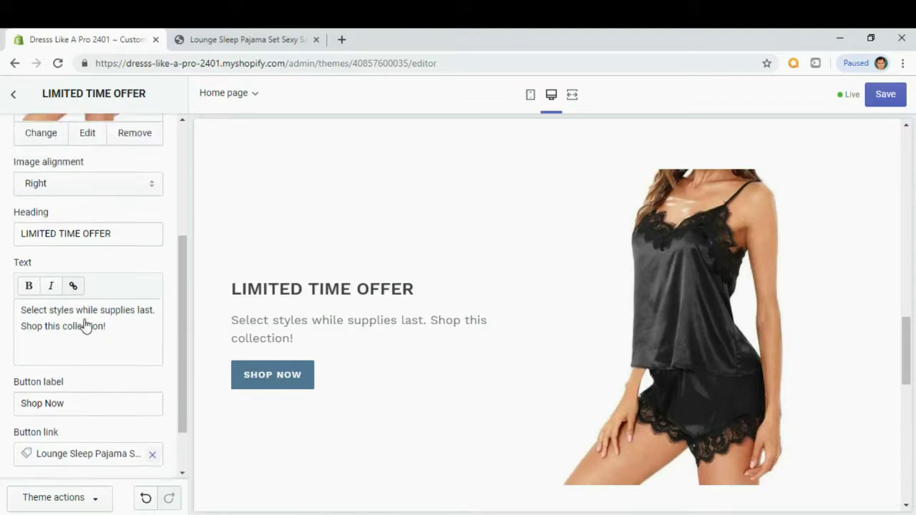
pyautogui.scroll(3, 84, 323)
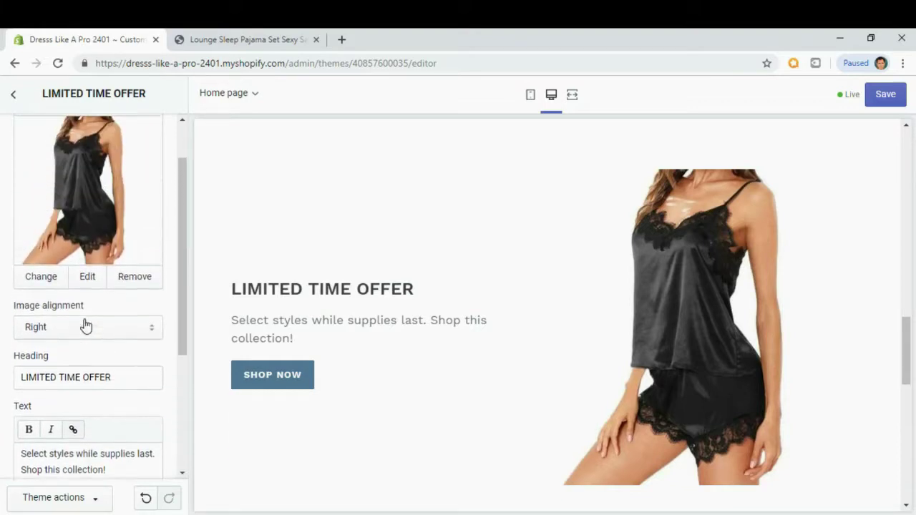
pyautogui.click(885, 95)
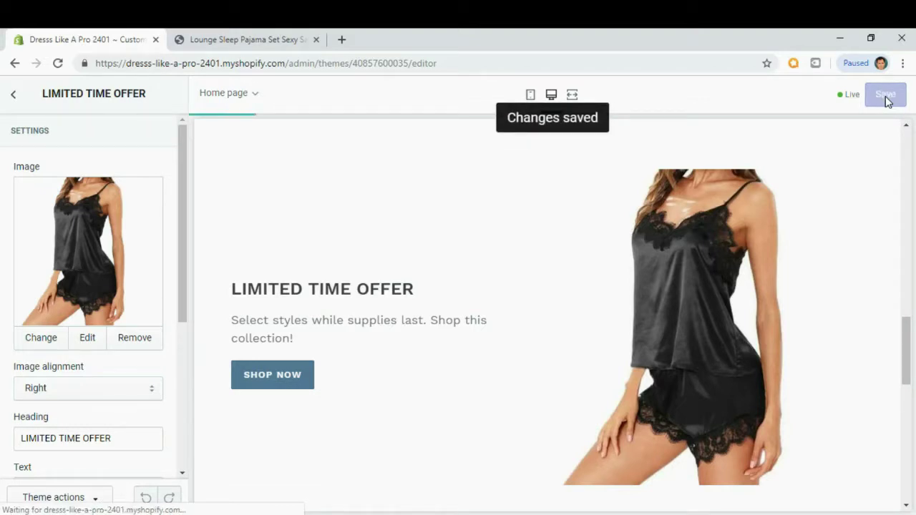
pyautogui.click(223, 41)
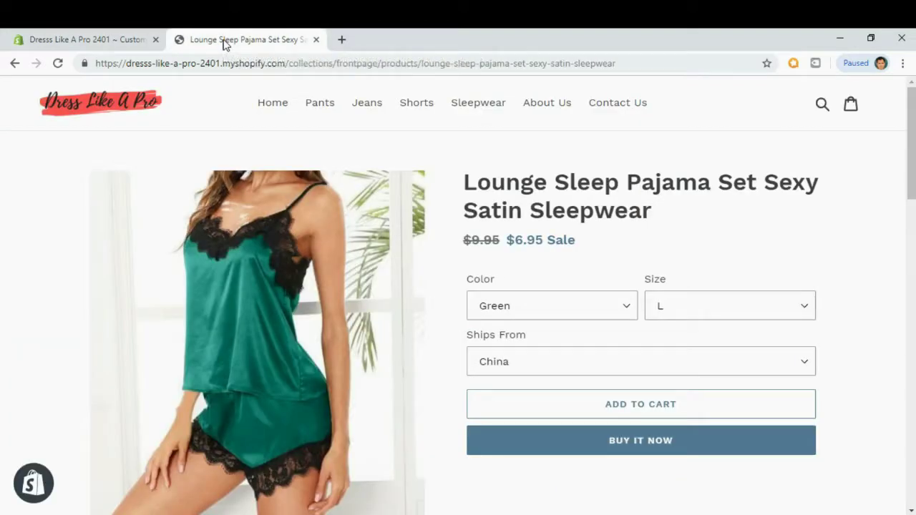
pyautogui.click(85, 104)
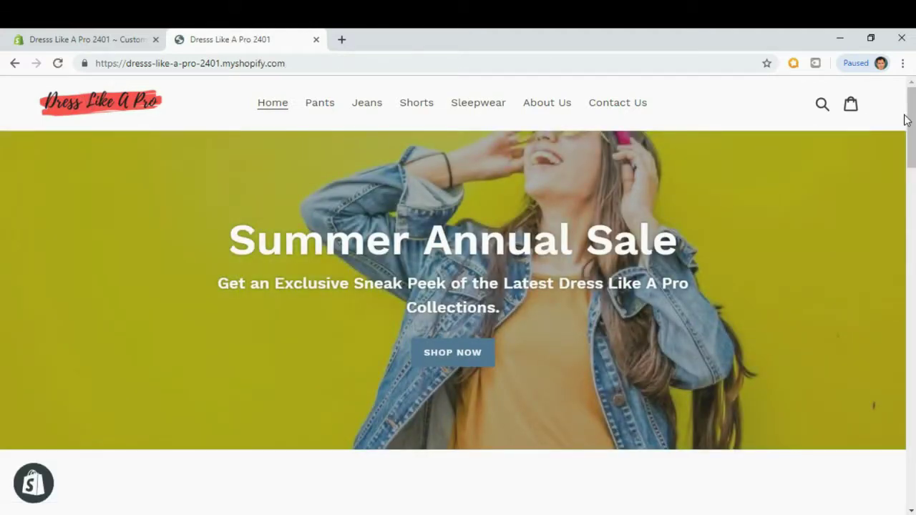
pyautogui.moveTo(912, 117); pyautogui.dragTo(912, 323)
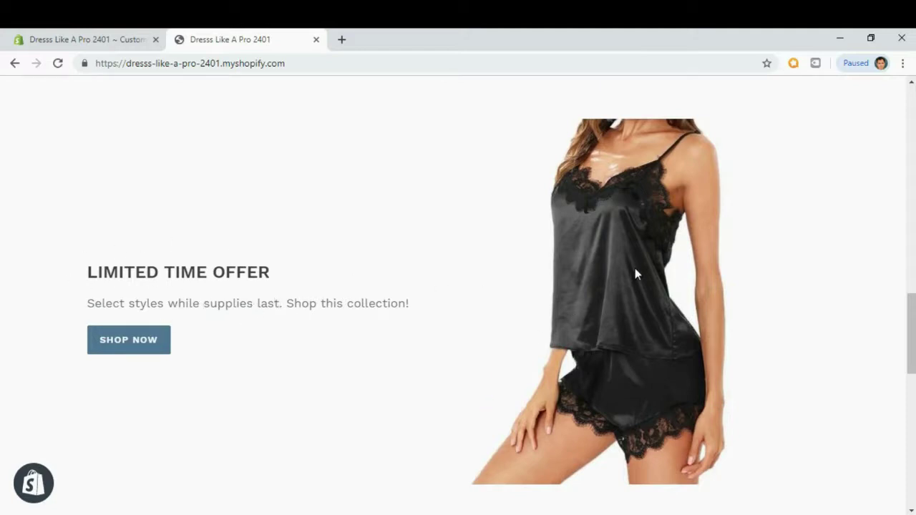
pyautogui.click(134, 345)
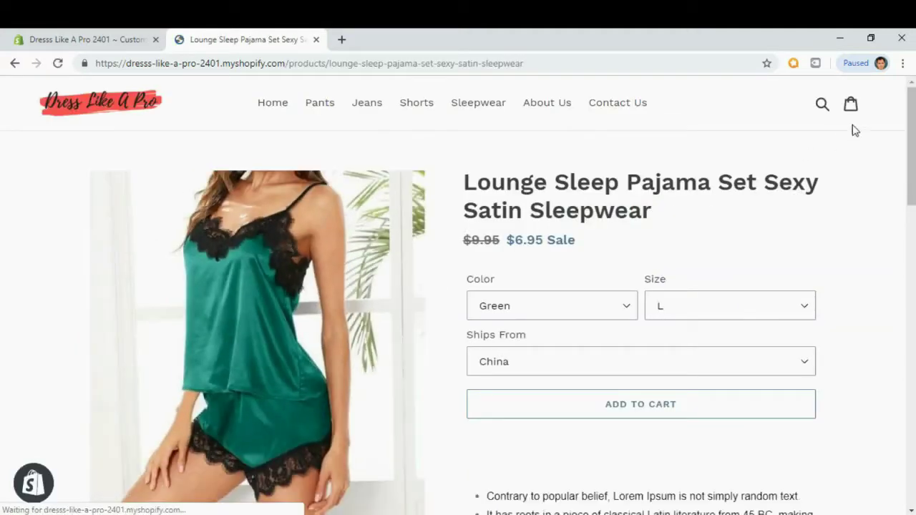
pyautogui.moveTo(912, 106)
pyautogui.mouseDown()
pyautogui.moveTo(908, 246)
pyautogui.moveTo(907, 93)
pyautogui.mouseUp()
pyautogui.click(87, 91)
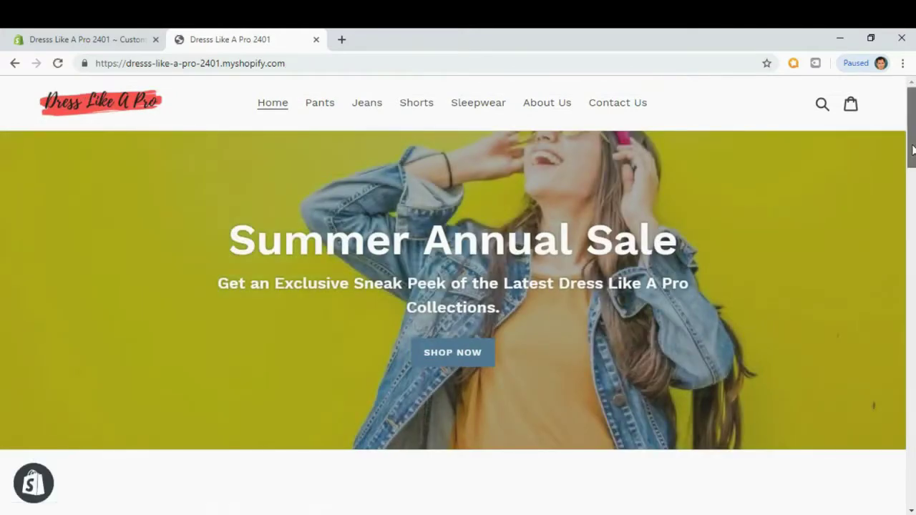
pyautogui.moveTo(913, 134); pyautogui.dragTo(912, 343)
pyautogui.scroll(-3, 913, 183)
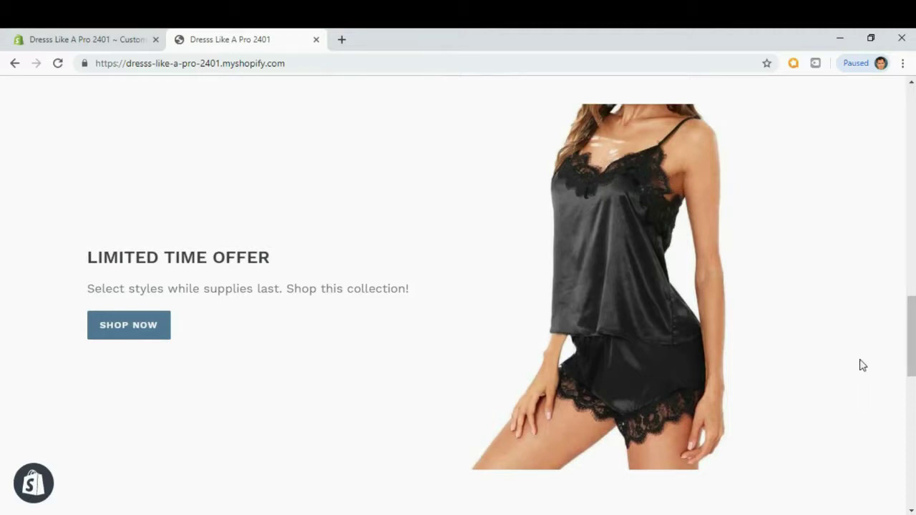
pyautogui.moveTo(911, 341); pyautogui.dragTo(911, 417)
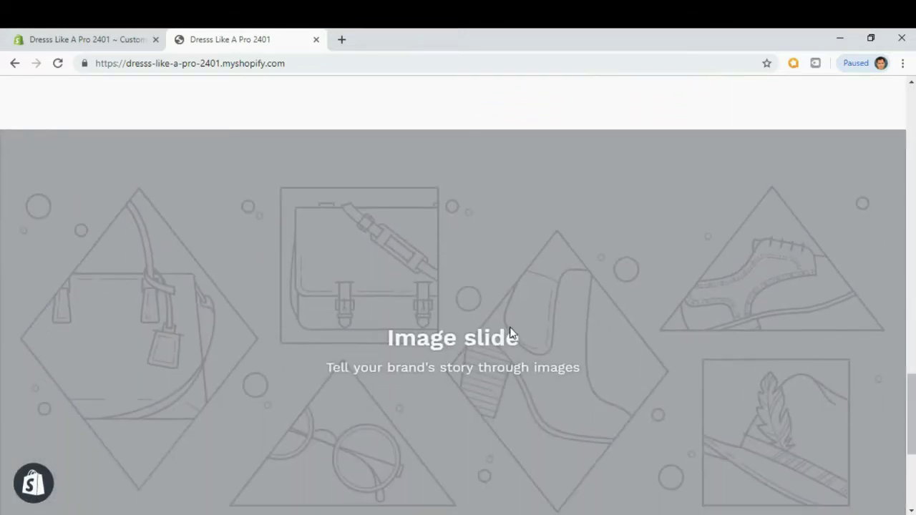
pyautogui.click(100, 43)
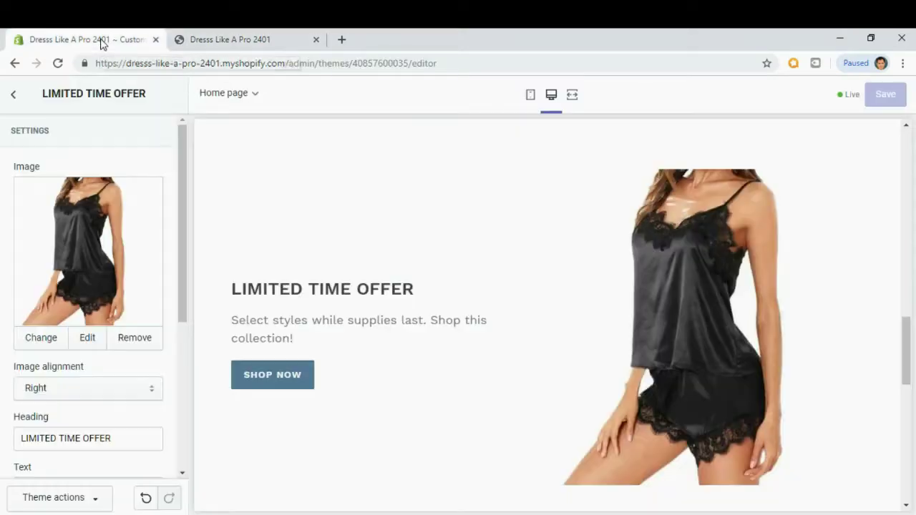
# Open the Slideshow section, expand its first image slide and start choosing an image.
pyautogui.click(13, 98)
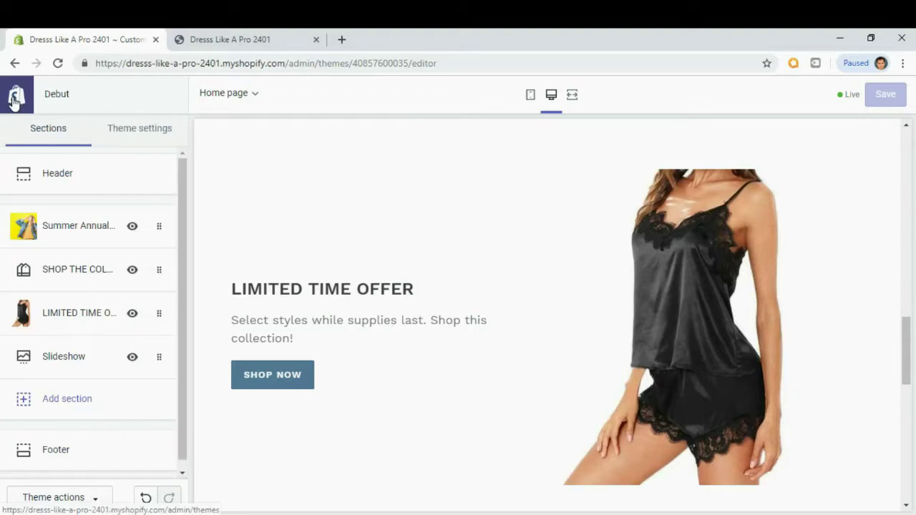
pyautogui.click(63, 367)
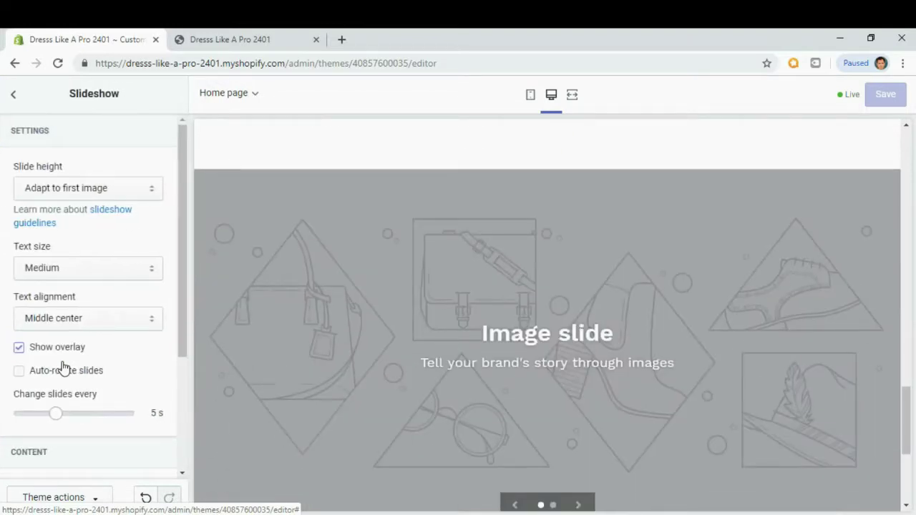
pyautogui.moveTo(183, 184); pyautogui.dragTo(183, 193)
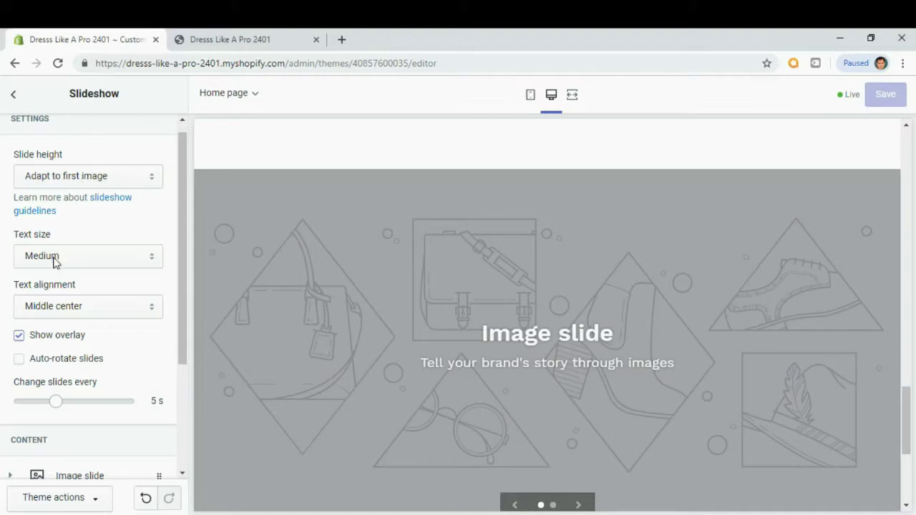
pyautogui.moveTo(185, 222); pyautogui.dragTo(186, 265)
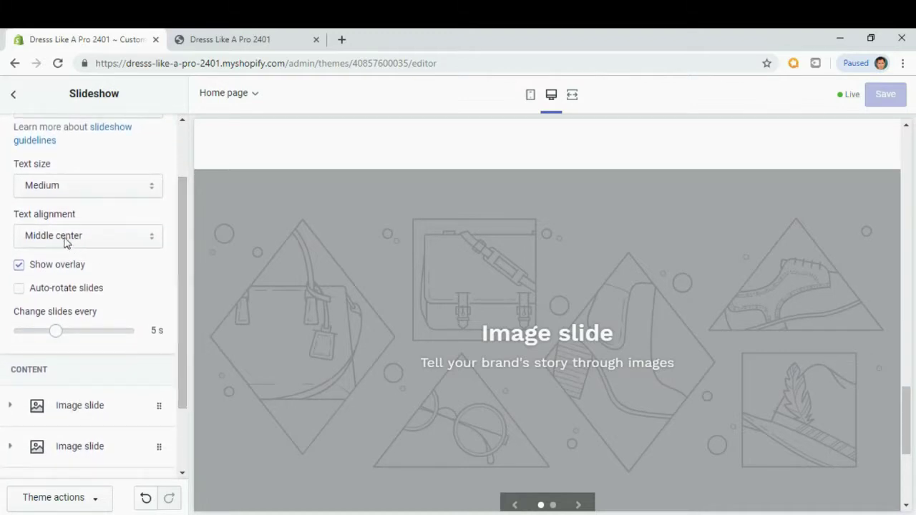
pyautogui.scroll(-1, 184, 266)
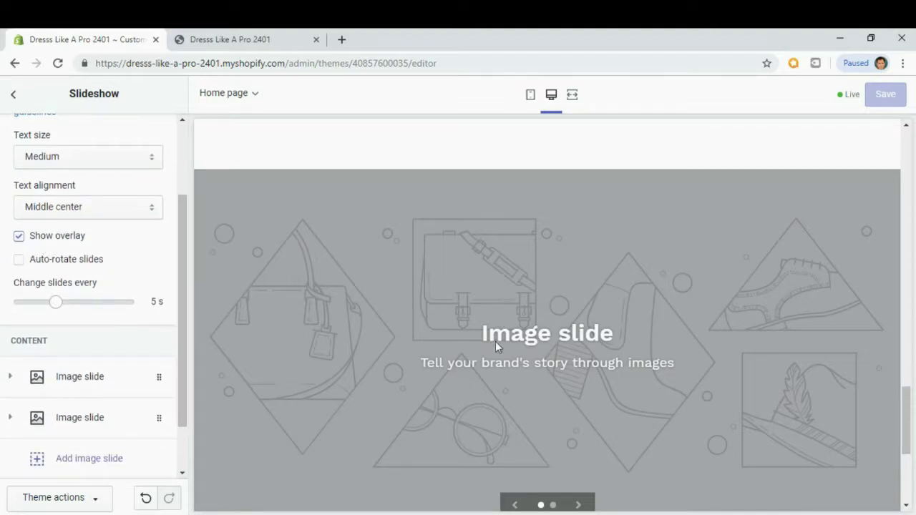
pyautogui.moveTo(184, 259); pyautogui.dragTo(188, 281)
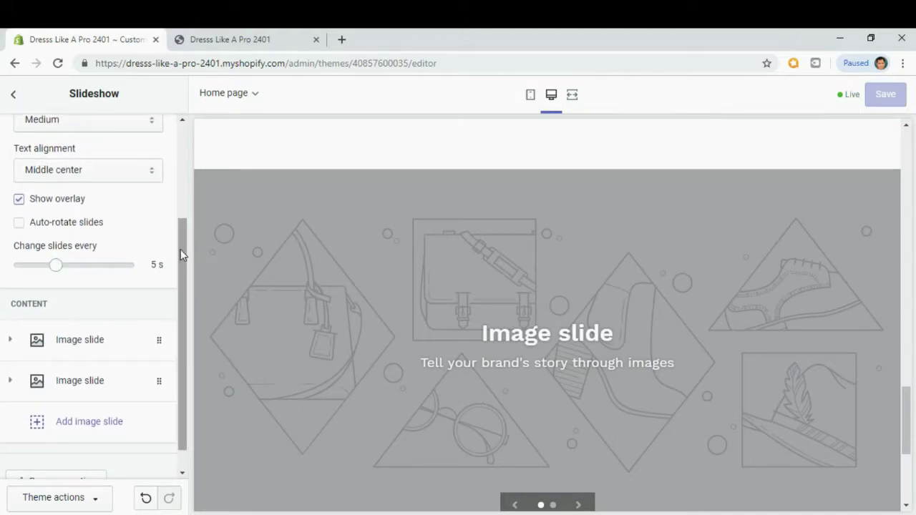
pyautogui.scroll(-1, 182, 257)
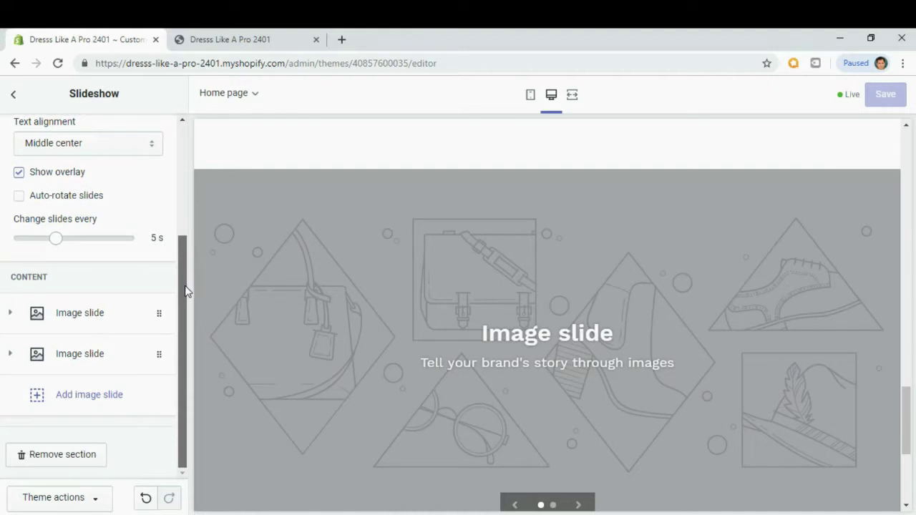
pyautogui.click(89, 322)
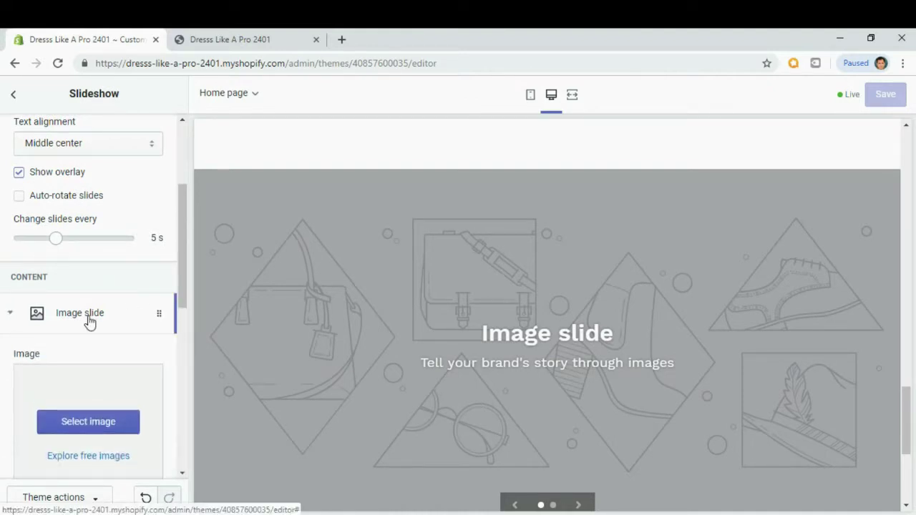
pyautogui.scroll(-2, 96, 344)
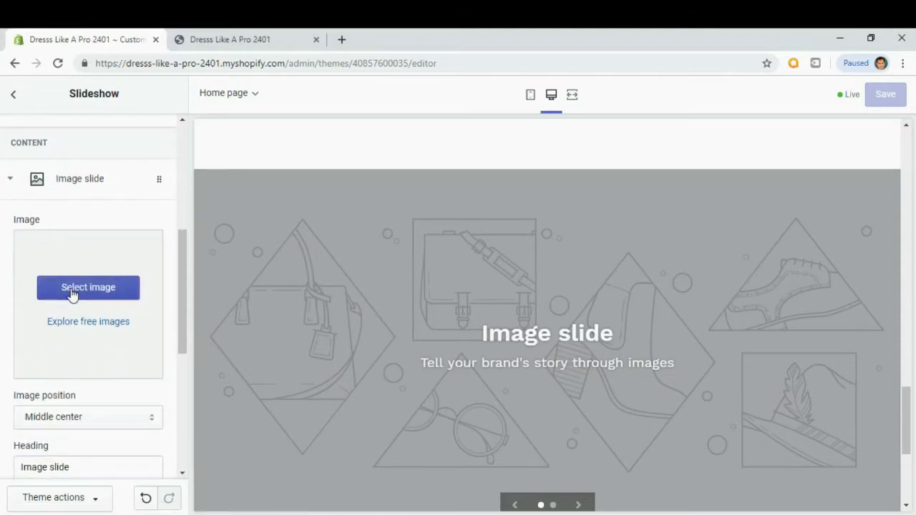
pyautogui.click(72, 292)
# Upload 'slider 1' as the first slide's image and select its 'Image slide' heading.
pyautogui.click(47, 189)
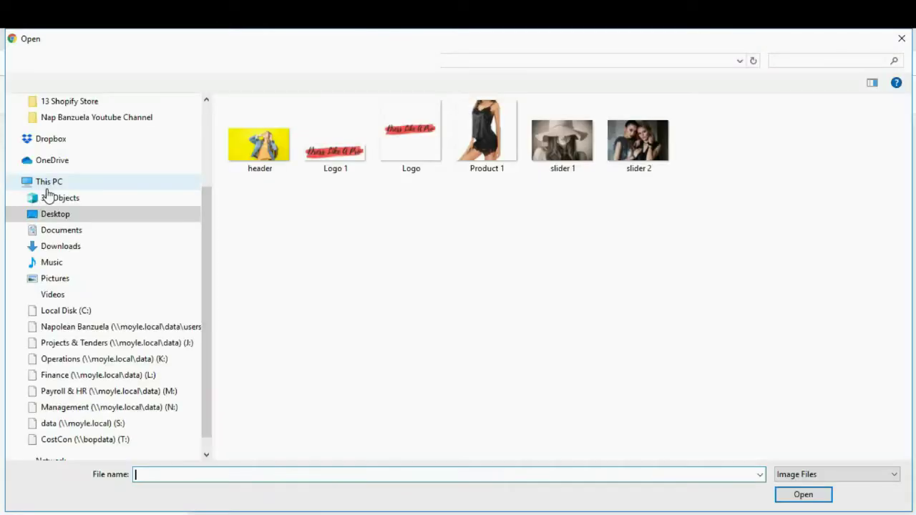
pyautogui.click(570, 170)
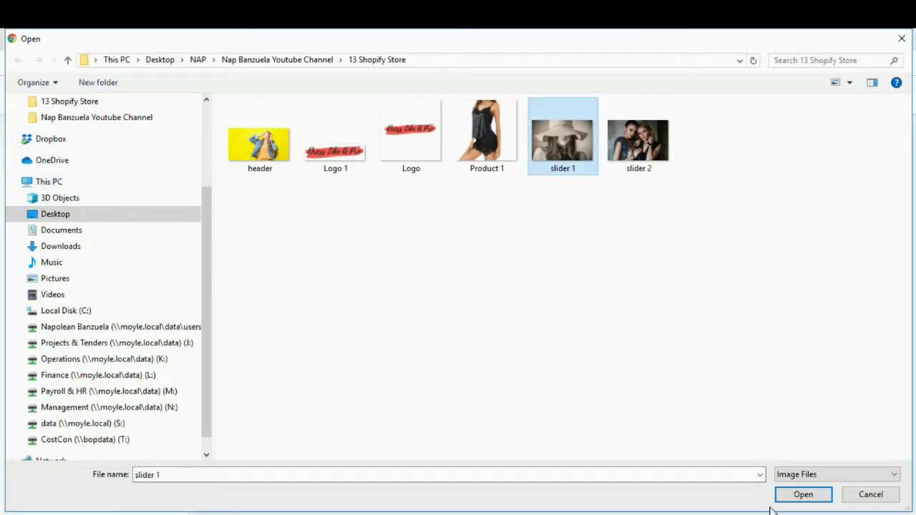
pyautogui.click(800, 495)
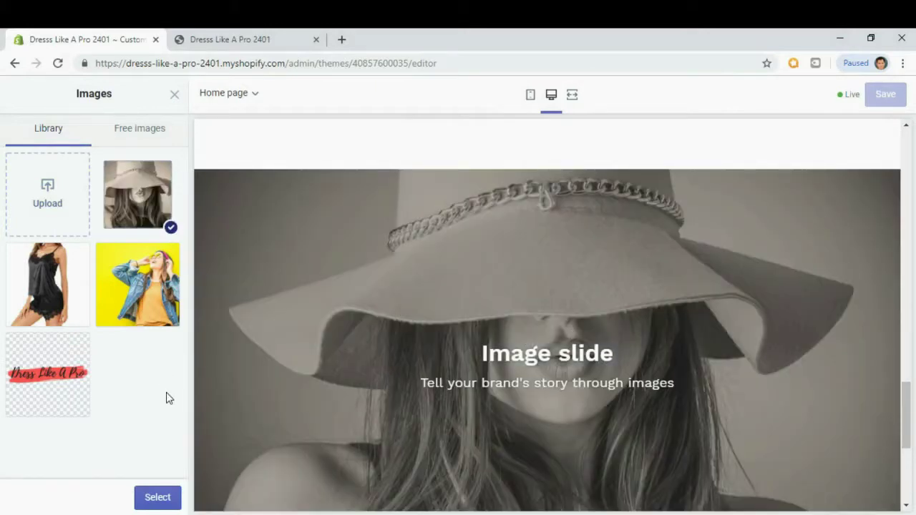
pyautogui.click(158, 500)
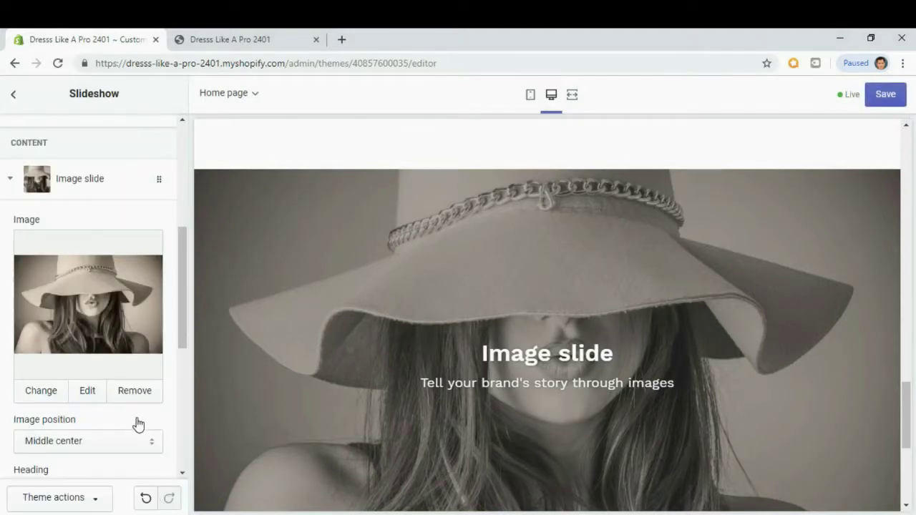
pyautogui.scroll(-3, 136, 426)
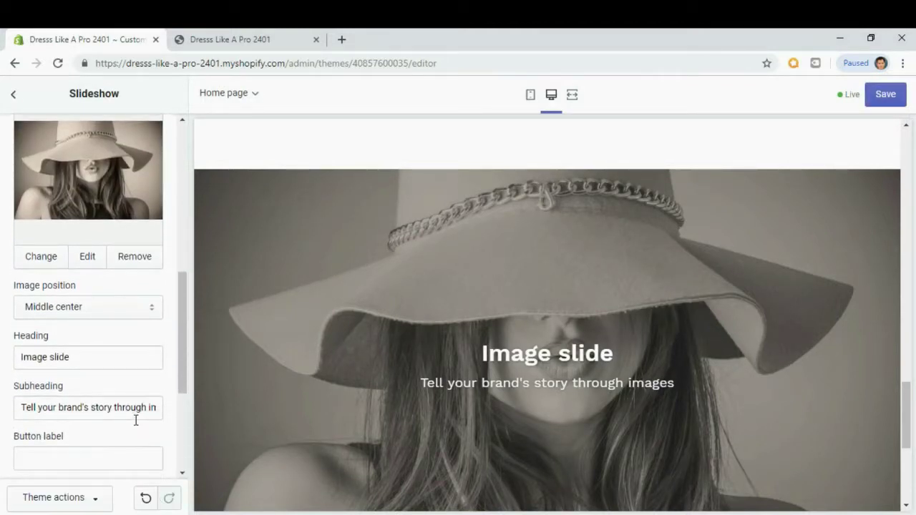
pyautogui.scroll(-1, 136, 422)
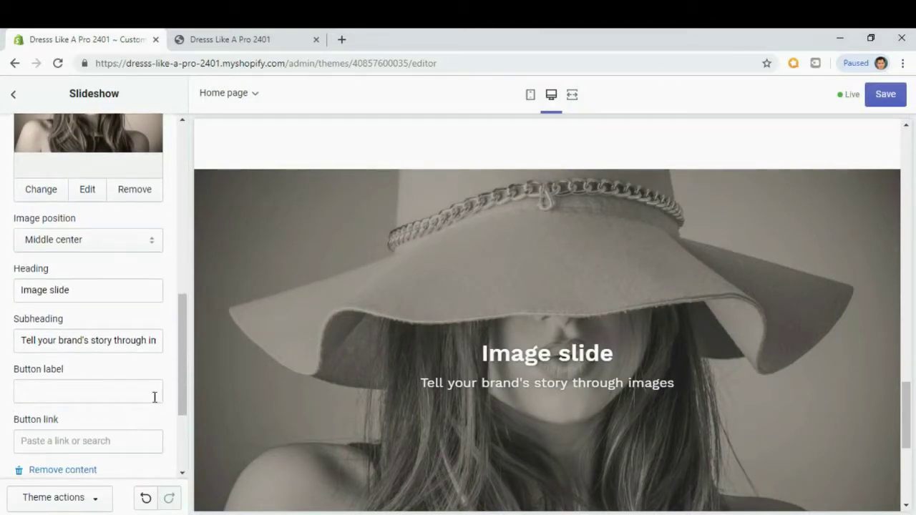
pyautogui.moveTo(184, 334); pyautogui.dragTo(184, 348)
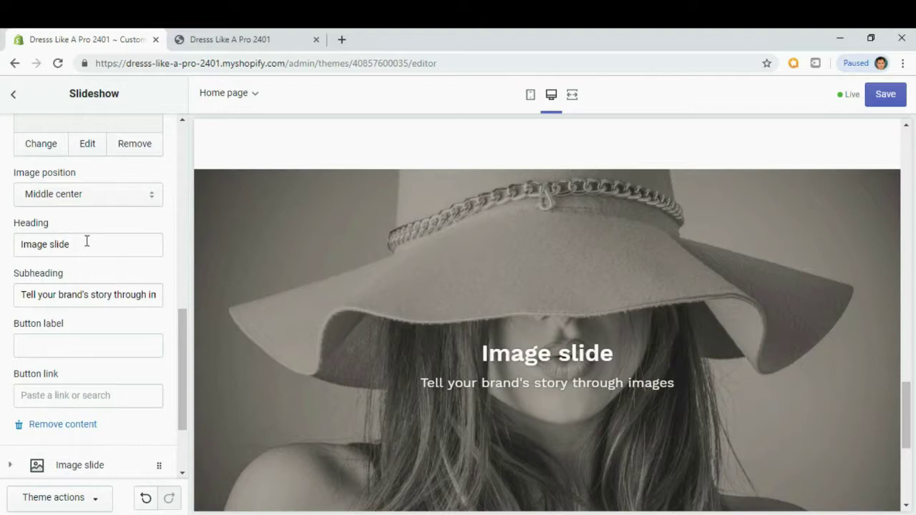
pyautogui.moveTo(87, 243); pyautogui.dragTo(21, 249)
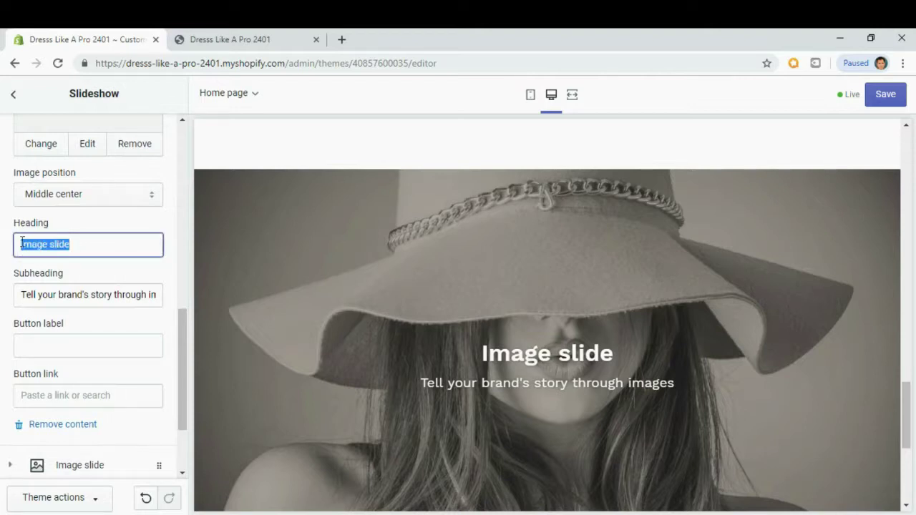
# Change the slide heading to 'Limited Time Offer'.
pyautogui.write('Lim')
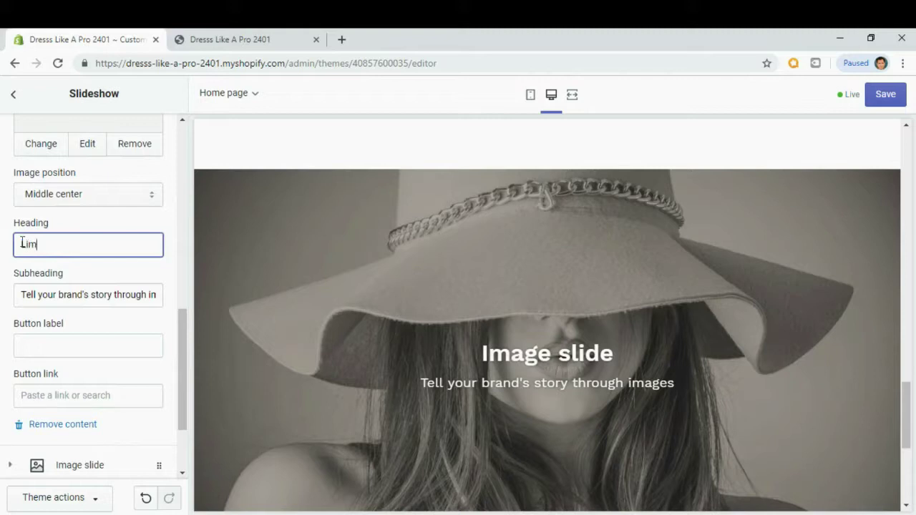
pyautogui.write('ited Tuime')
pyautogui.press('BackSpace')
pyautogui.press('BackSpace')
pyautogui.press('BackSpace')
pyautogui.press('BackSpace')
pyautogui.press('BackSpace')
pyautogui.write('ime Offer')
# Replace the subheading with 'This is one of our best sellers'.
pyautogui.click(43, 301)
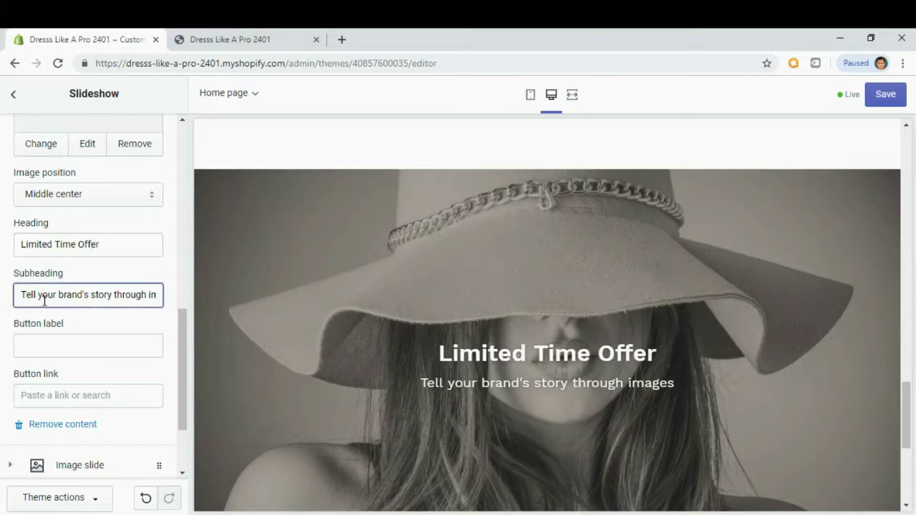
pyautogui.hotkey('ctrl', 'a')
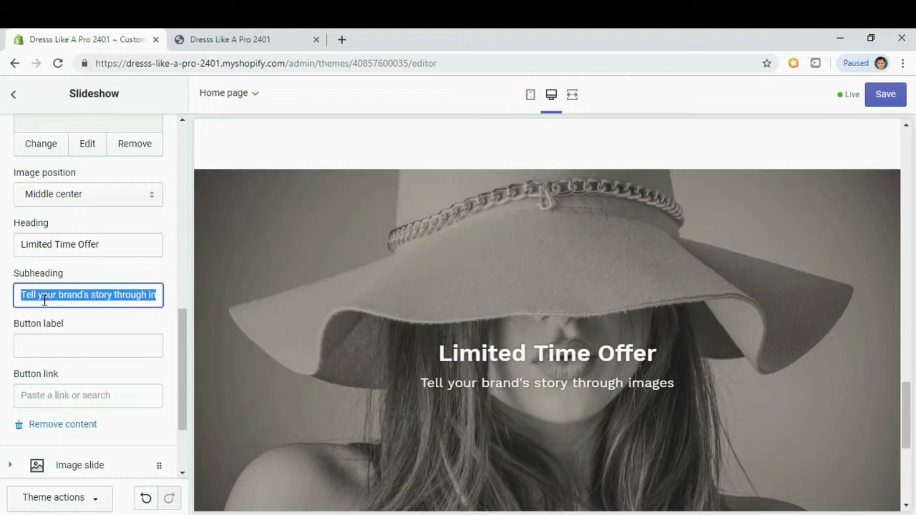
pyautogui.write('Thi')
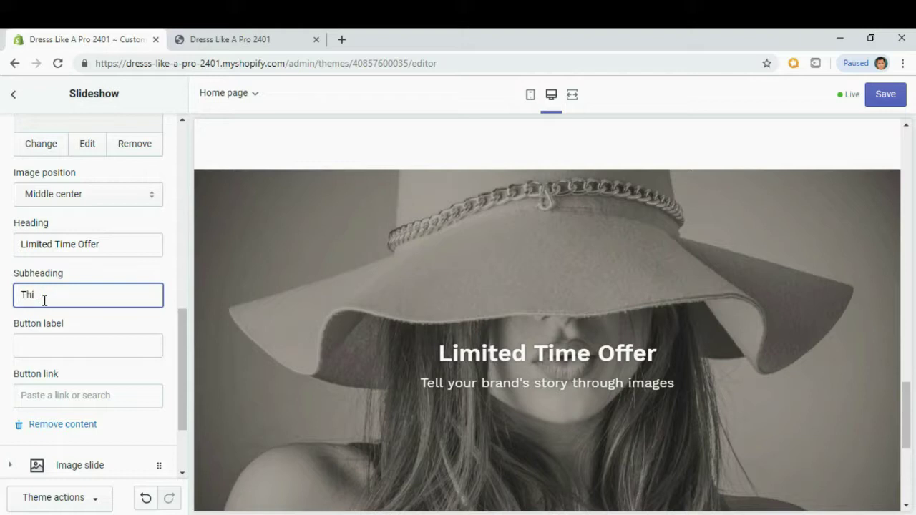
pyautogui.write('d is one of pour')
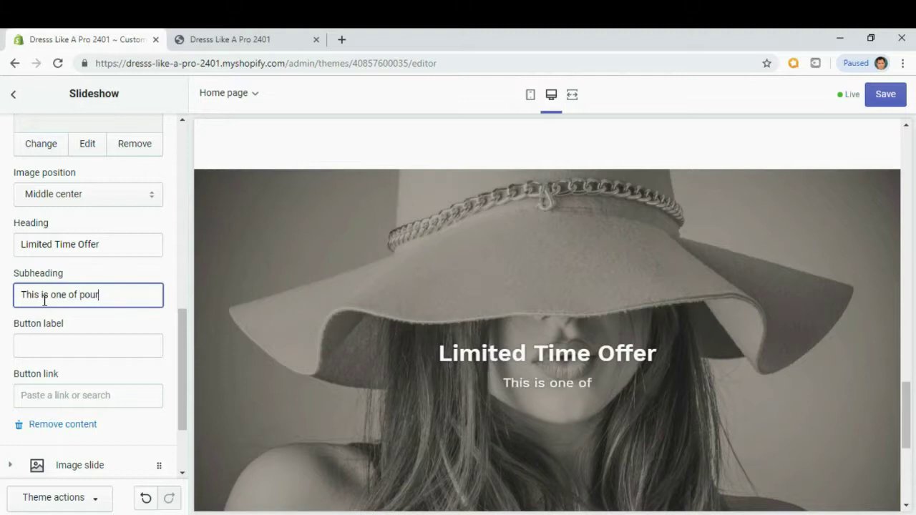
pyautogui.press('BackSpace')
pyautogui.press('BackSpace')
pyautogui.press('BackSpace')
pyautogui.write('our best sellers')
pyautogui.scroll(-2, 72, 326)
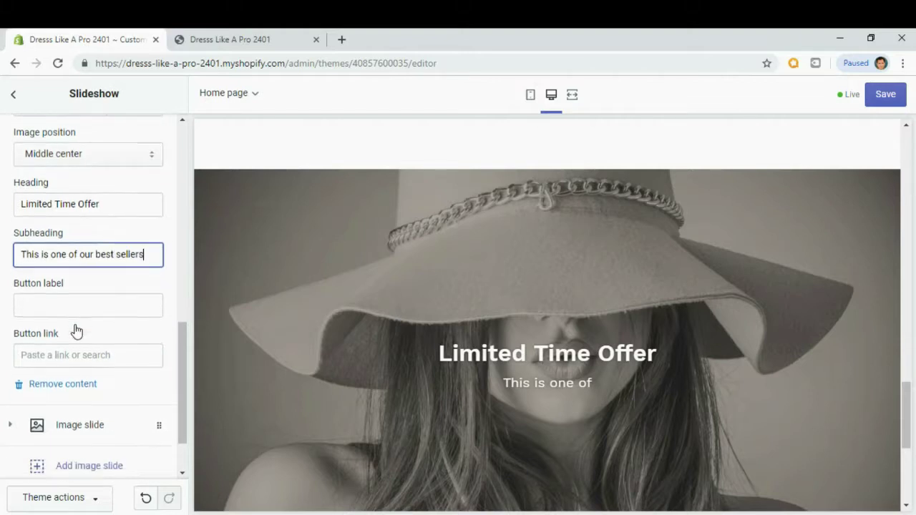
pyautogui.click(62, 282)
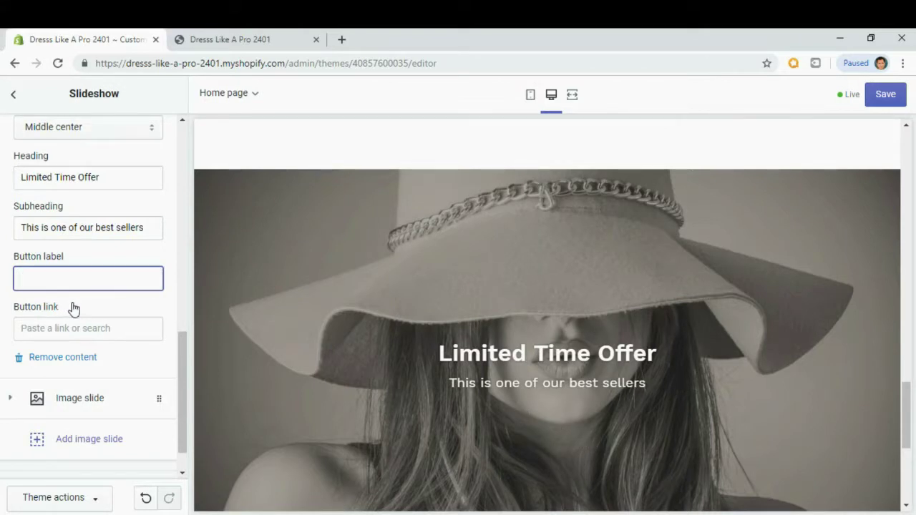
pyautogui.scroll(-1, 79, 307)
pyautogui.scroll(-1, 79, 307)
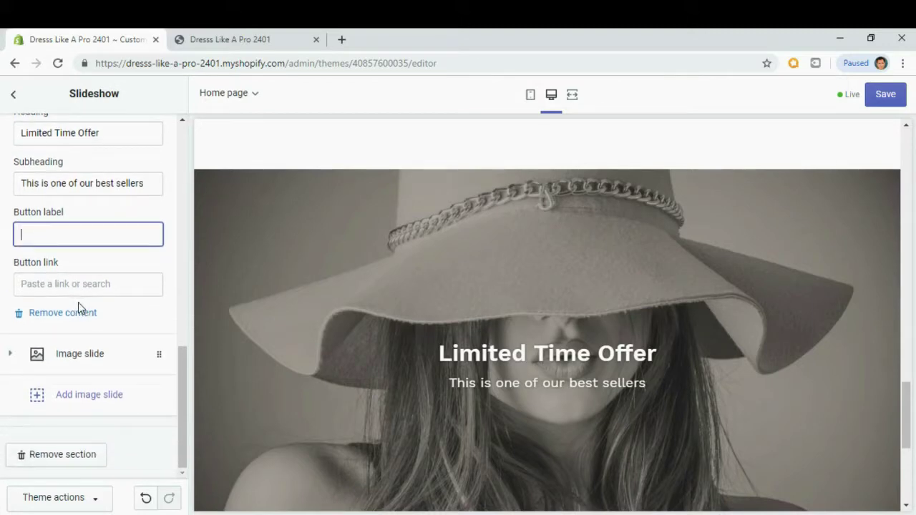
# Add a second image slide using the uploaded 'slider 2' photo of two women.
pyautogui.click(75, 405)
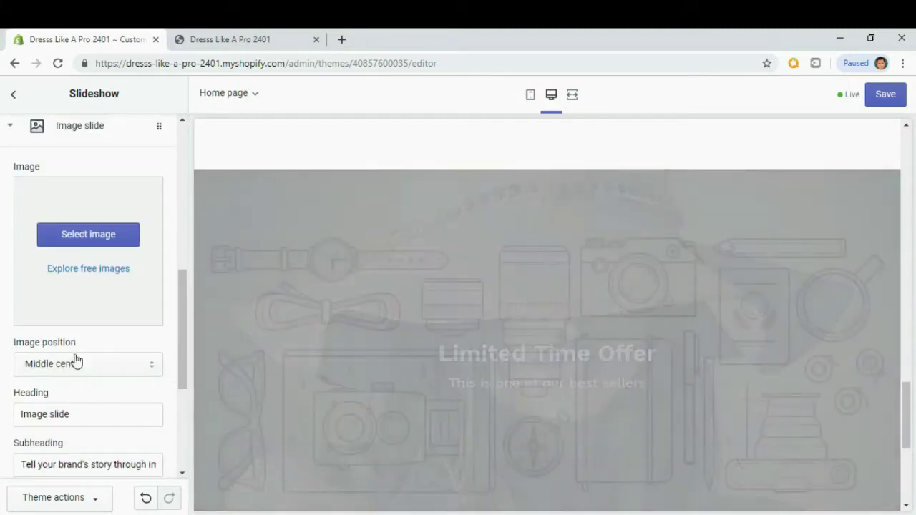
pyautogui.click(106, 242)
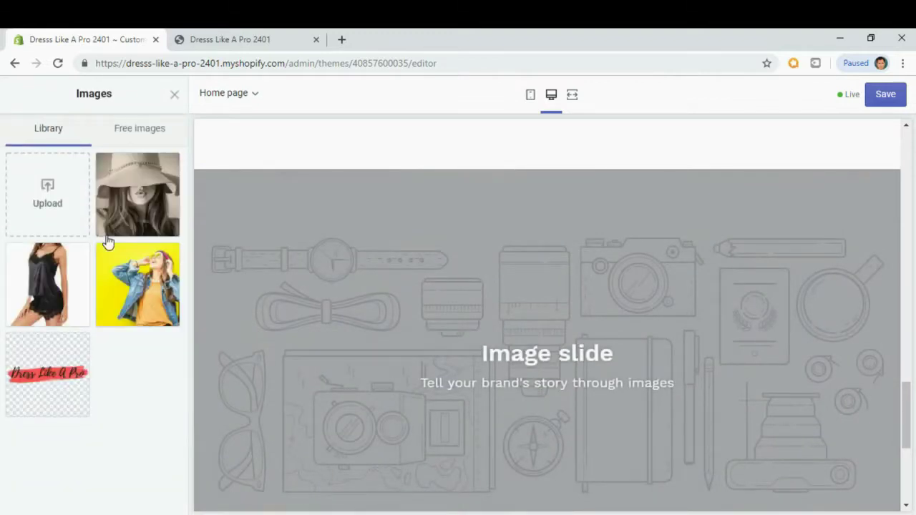
pyautogui.click(51, 194)
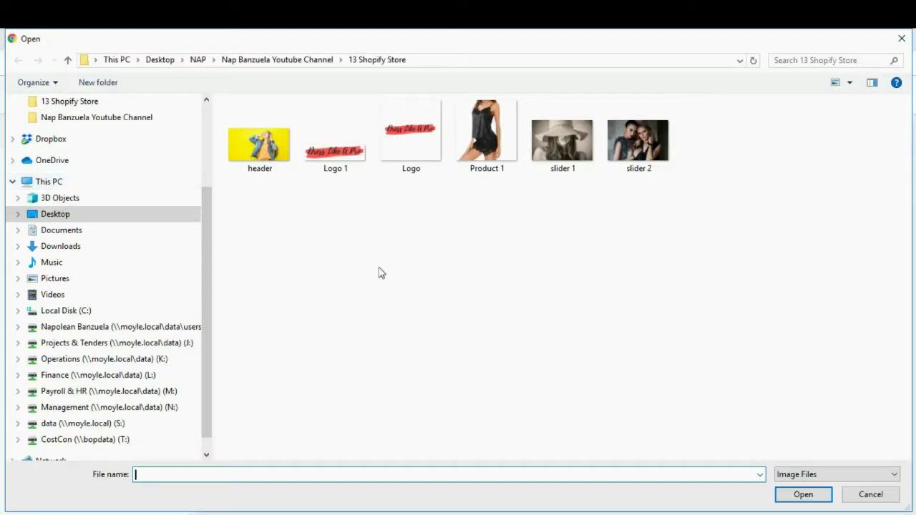
pyautogui.click(640, 156)
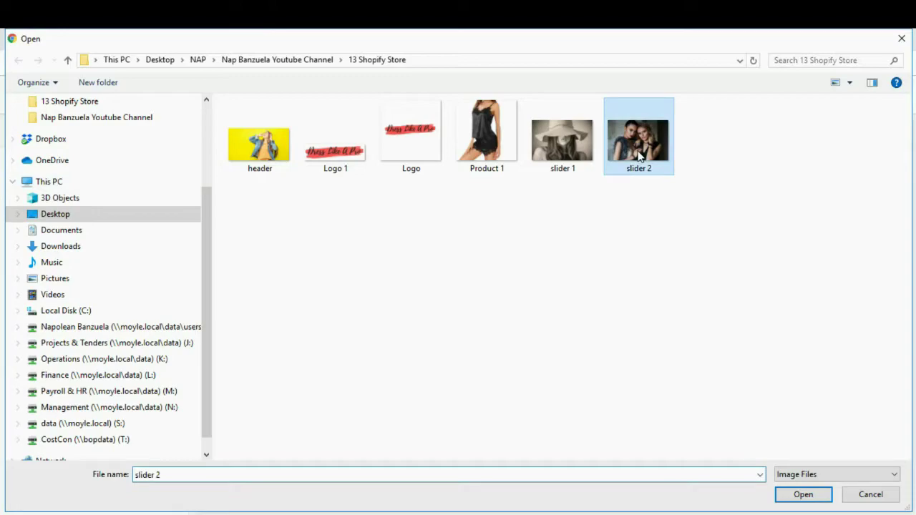
pyautogui.doubleClick(640, 157)
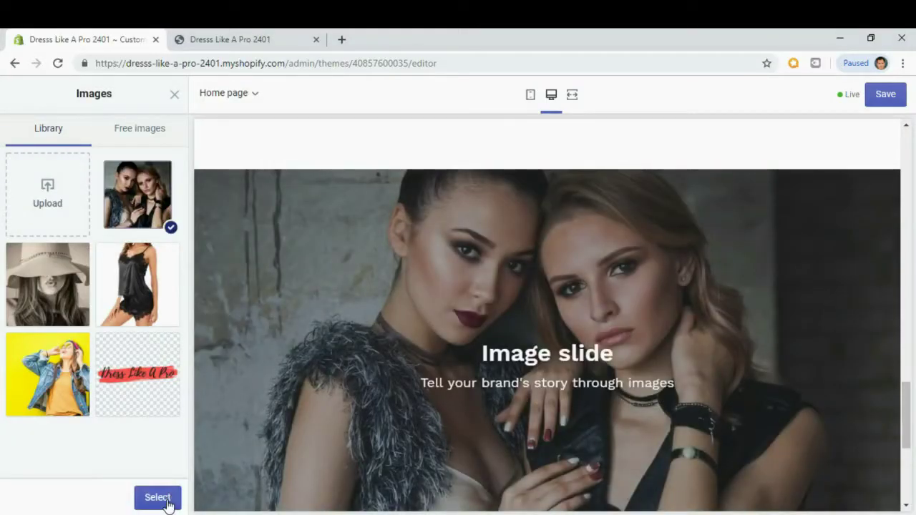
pyautogui.click(166, 505)
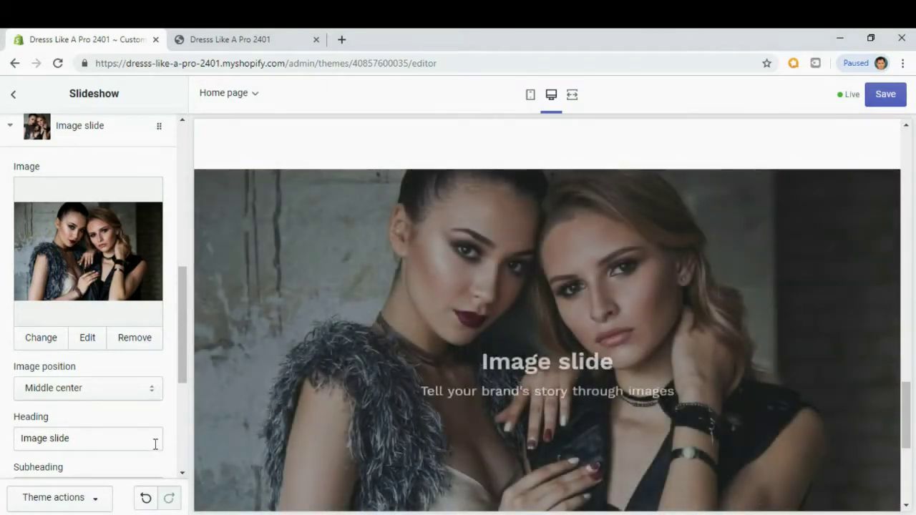
# Select the new slide's placeholder 'Image slide' heading text.
pyautogui.scroll(-1, 154, 442)
pyautogui.scroll(-1, 154, 442)
pyautogui.moveTo(187, 318); pyautogui.dragTo(181, 341)
pyautogui.click(89, 311)
pyautogui.moveTo(89, 310); pyautogui.dragTo(10, 315)
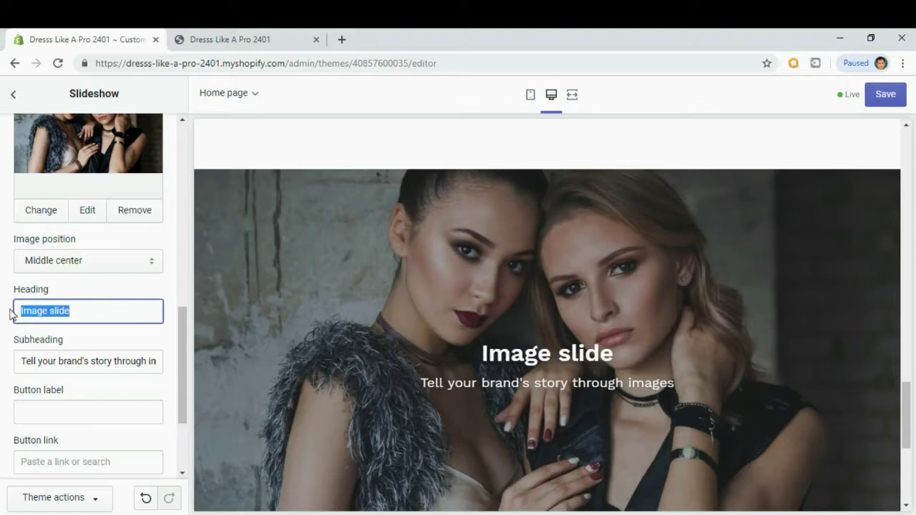
# Title the slide 'Exclusive Offer Today' with subheading 'Get our best offer of the day'.
pyautogui.write('E')
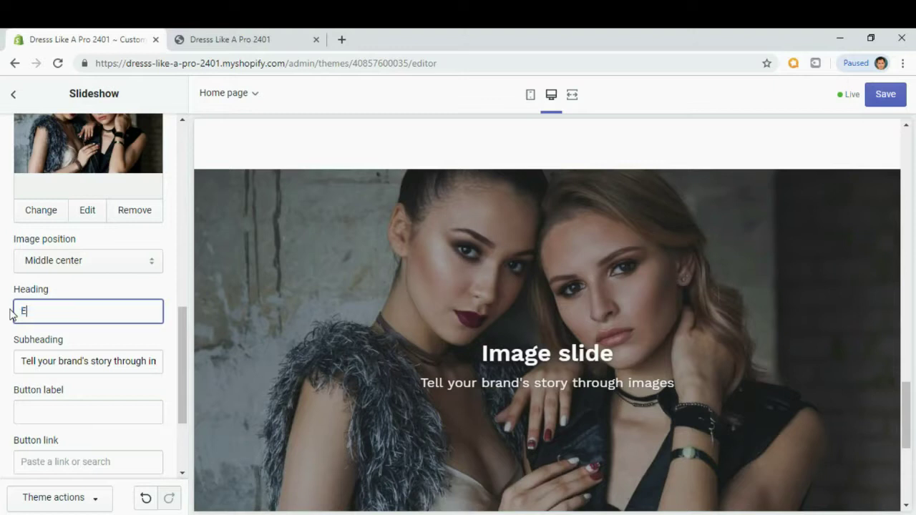
pyautogui.write('xcluss')
pyautogui.write('ve Offer')
pyautogui.write(' Today')
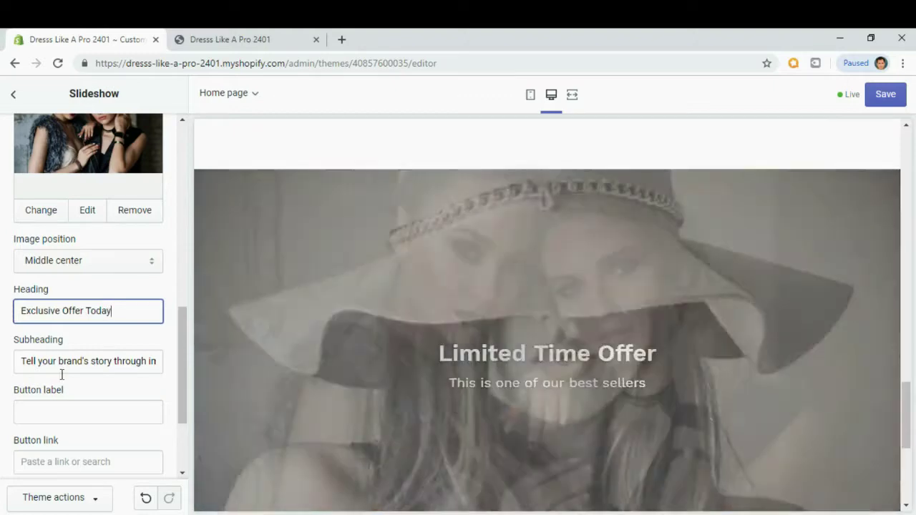
pyautogui.click(67, 360)
pyautogui.hotkey('ctrl', 'a')
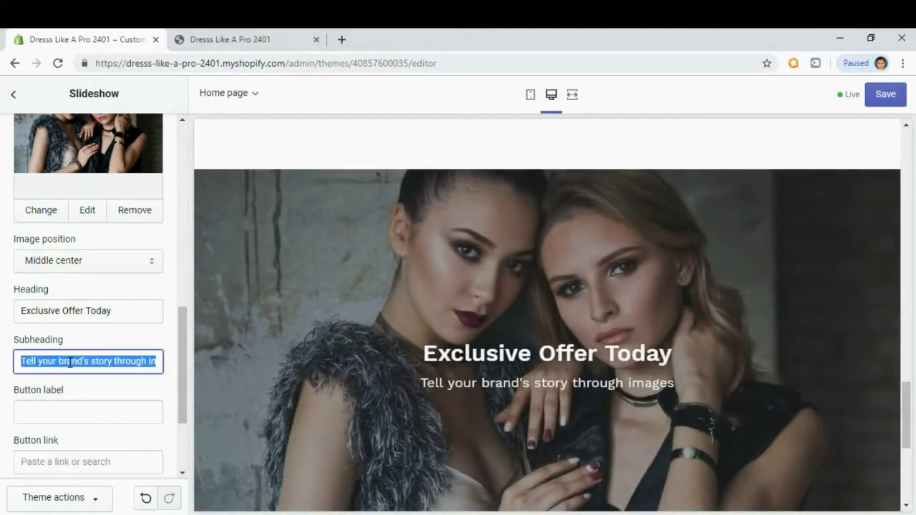
pyautogui.write('Get our best')
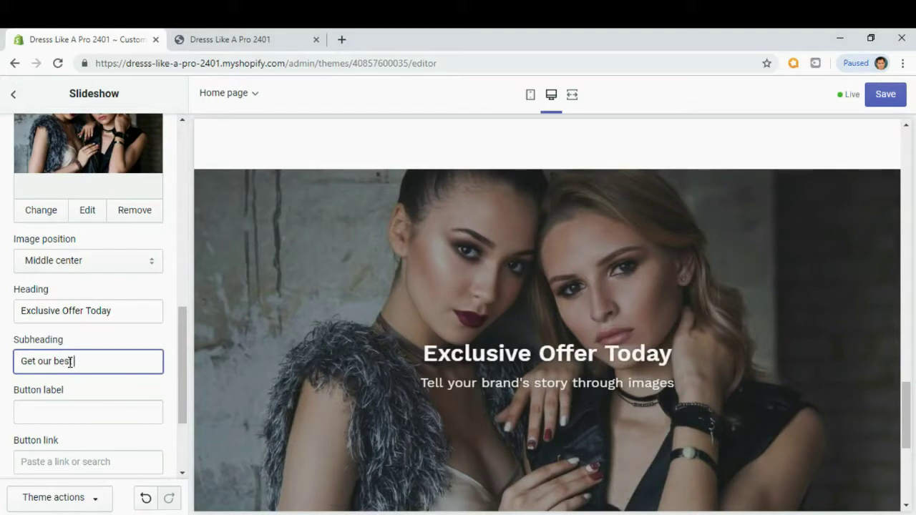
pyautogui.write(' offer of the day')
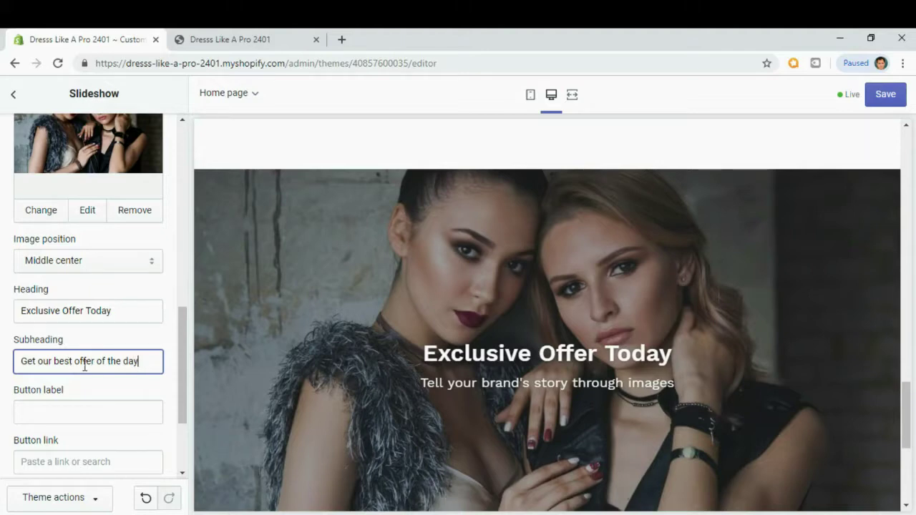
pyautogui.click(103, 390)
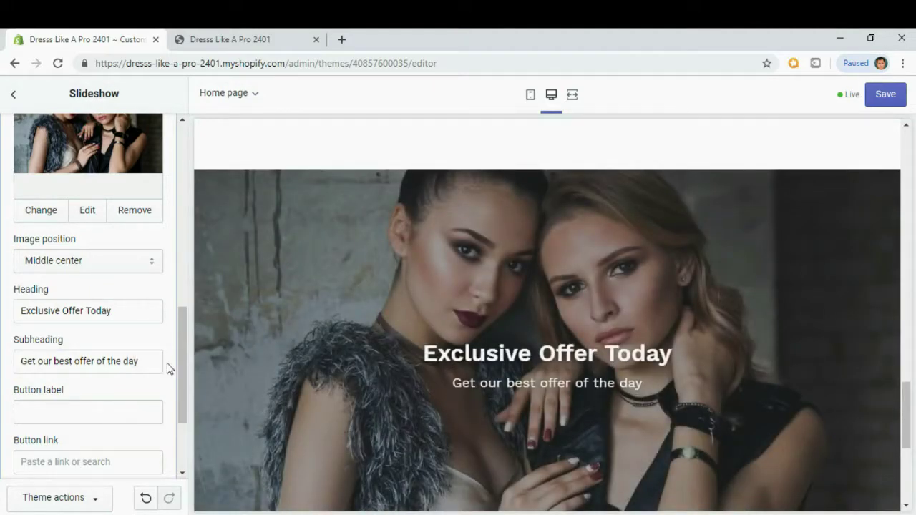
# Add a 'Shop Now' button linked to the Sleepwear collection.
pyautogui.scroll(-1, 167, 368)
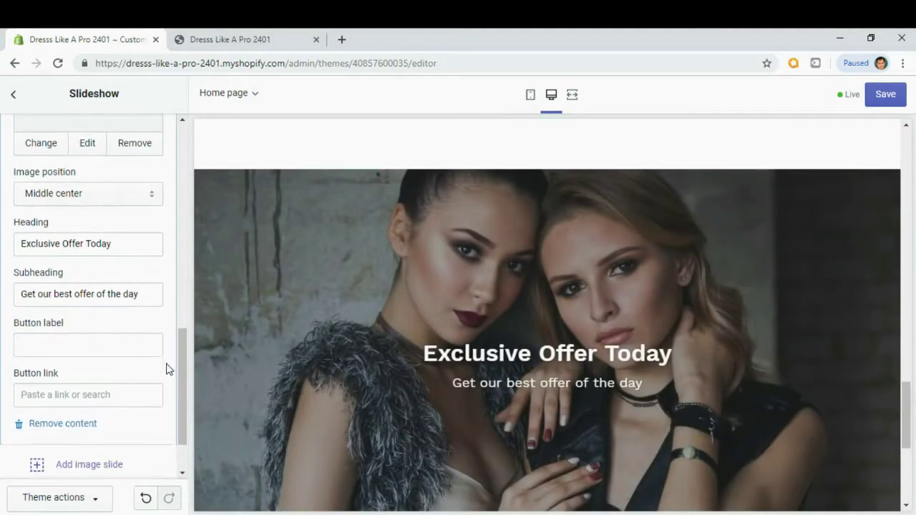
pyautogui.click(86, 344)
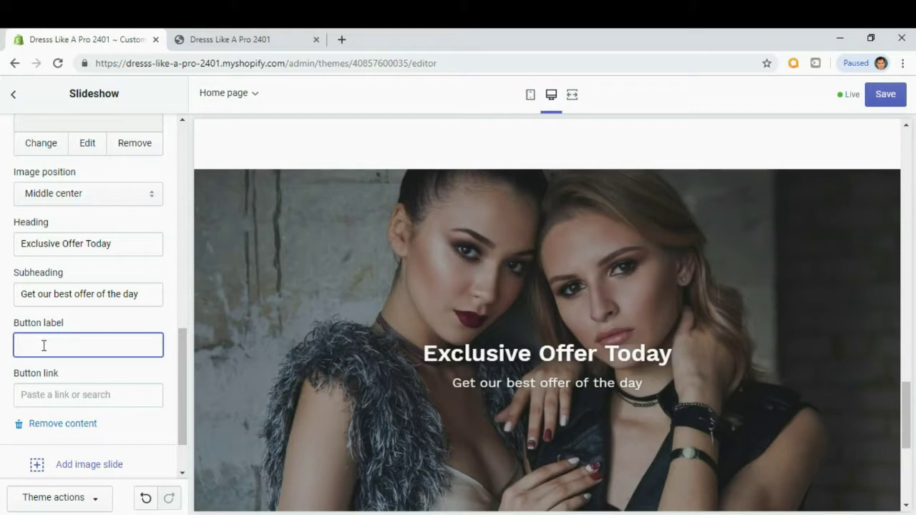
pyautogui.write('Shop Now')
pyautogui.click(44, 345)
pyautogui.click(34, 394)
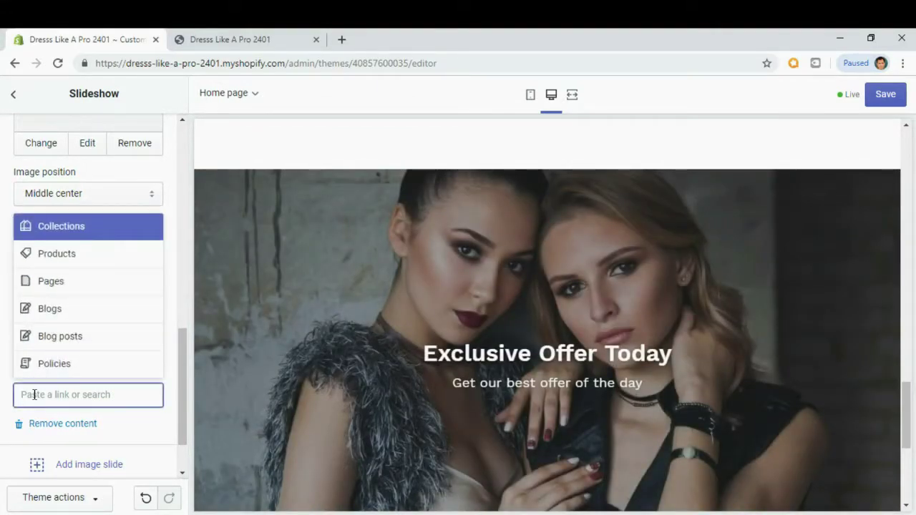
pyautogui.click(76, 233)
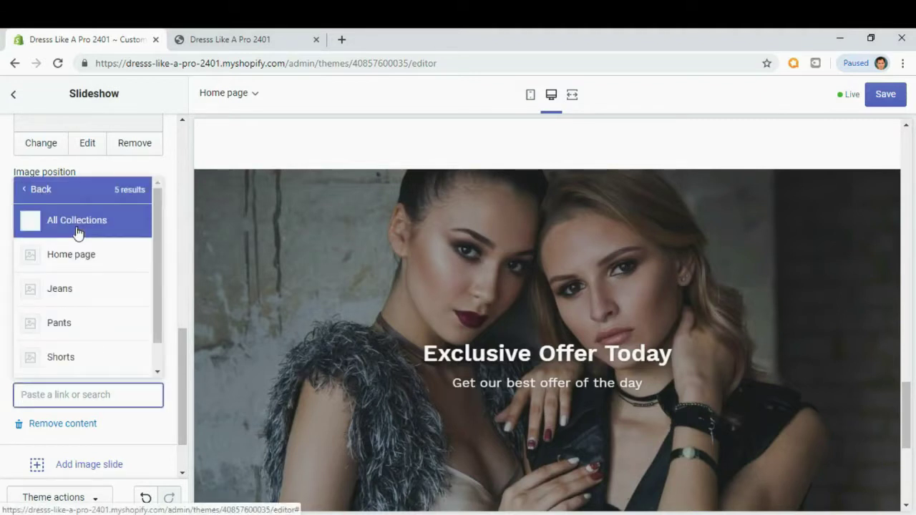
pyautogui.moveTo(159, 226); pyautogui.dragTo(156, 254)
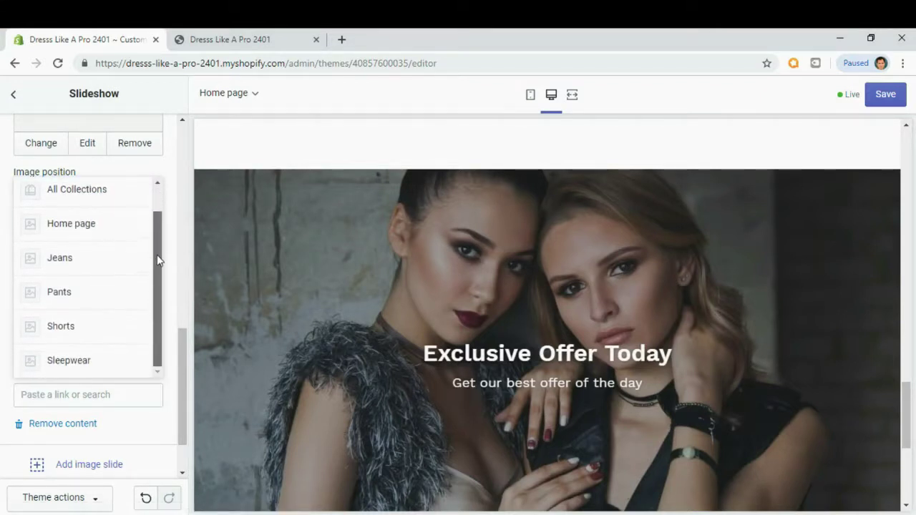
pyautogui.click(65, 357)
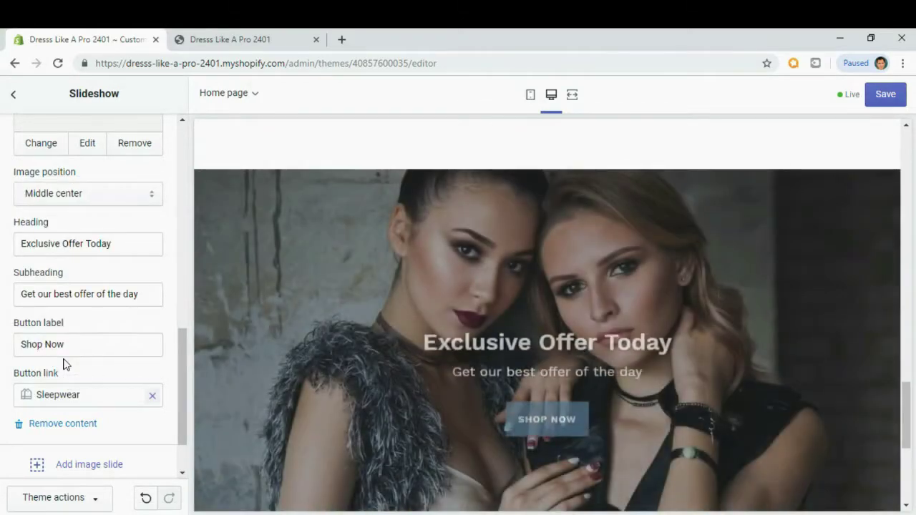
# Save the slideshow changes and switch to the live storefront.
pyautogui.scroll(-1, 63, 365)
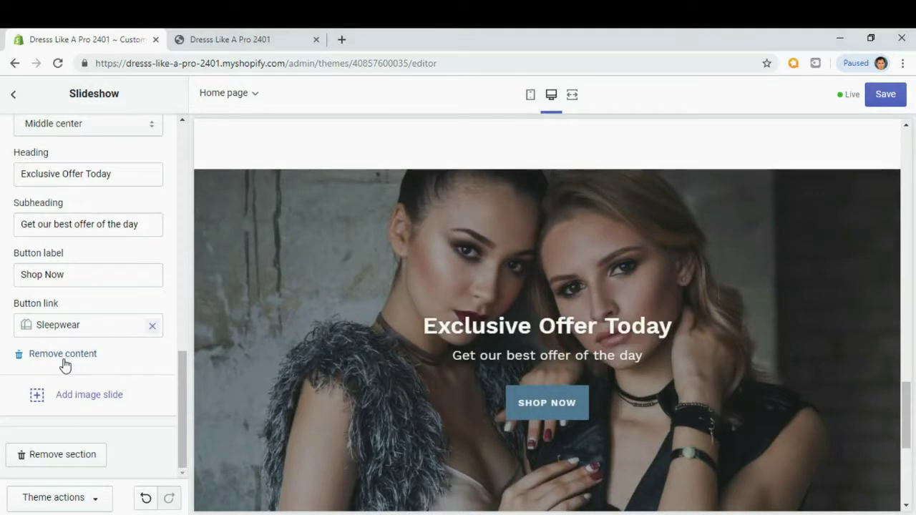
pyautogui.click(886, 100)
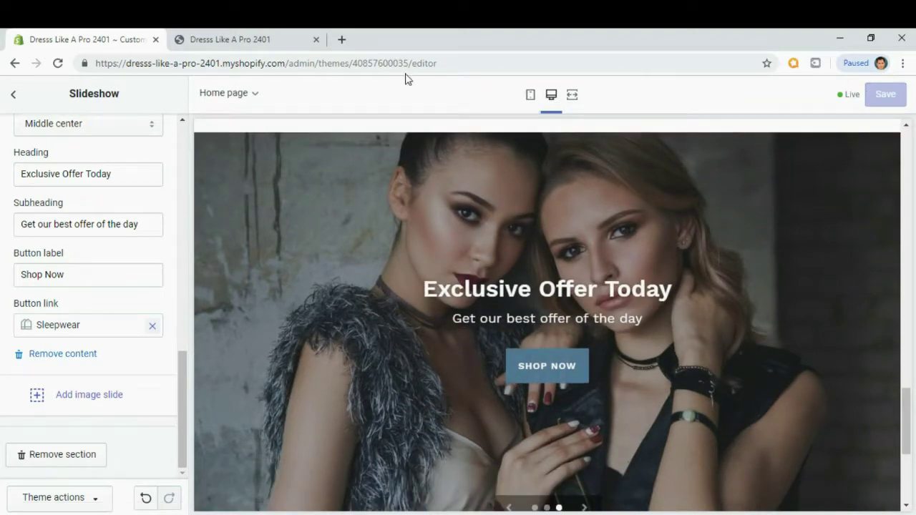
pyautogui.click(251, 45)
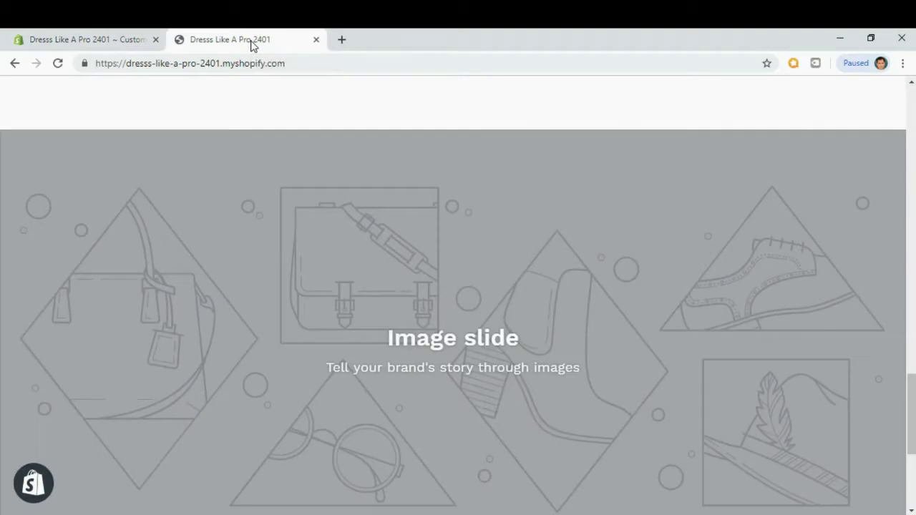
# Reload the storefront and cycle through the slideshow, including the Exclusive Offer Today slide.
pyautogui.scroll(1, 221, 146)
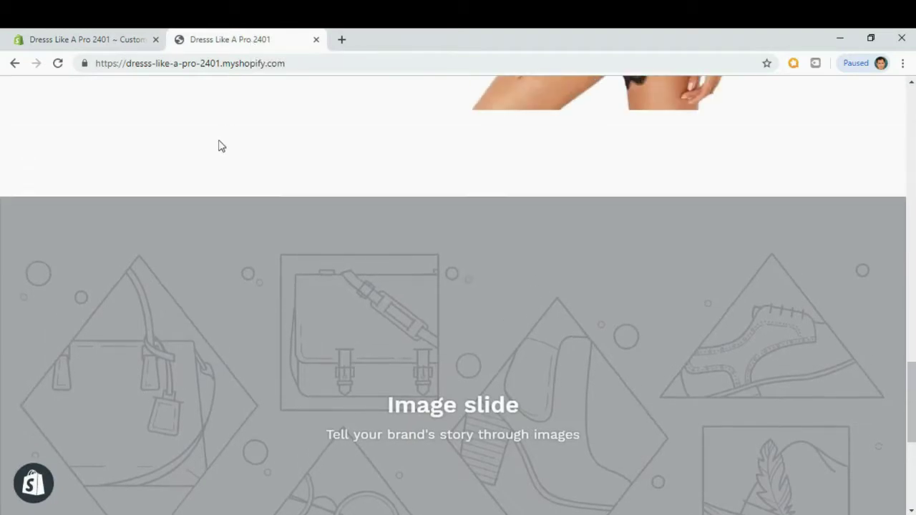
pyautogui.click(57, 63)
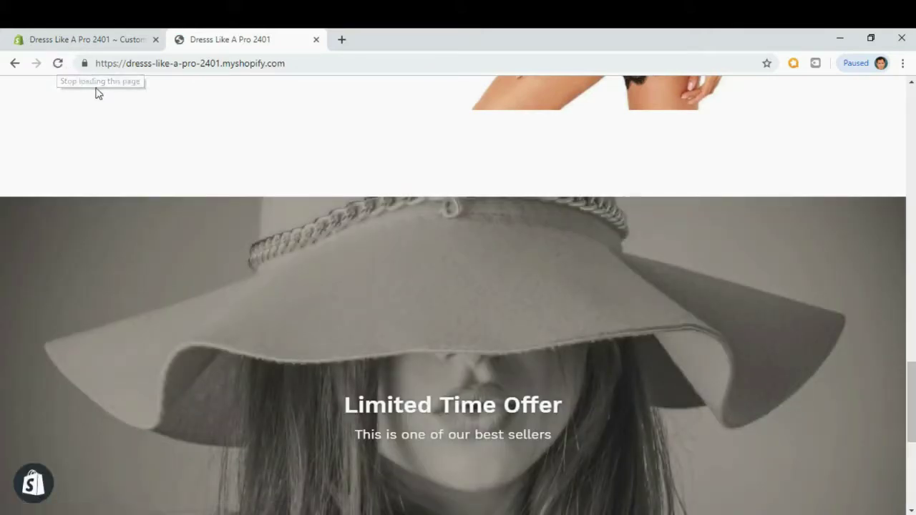
pyautogui.moveTo(912, 391); pyautogui.dragTo(914, 419)
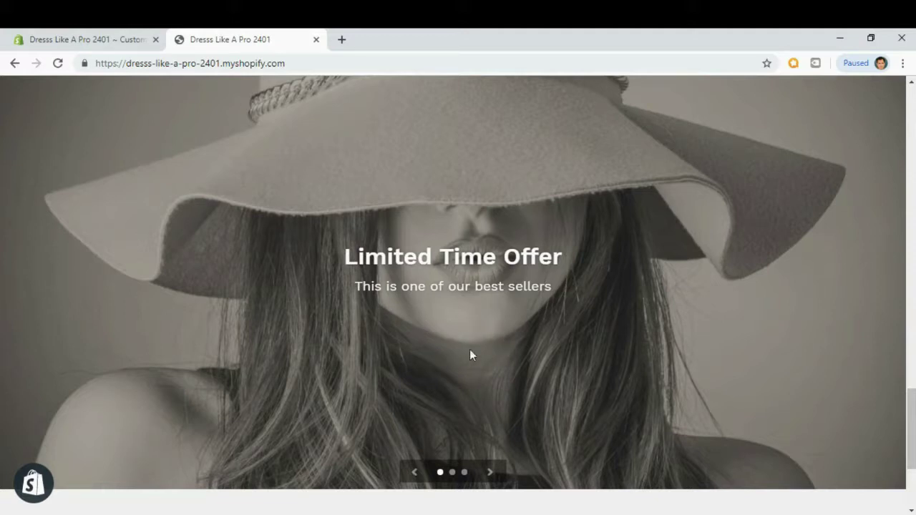
pyautogui.click(491, 473)
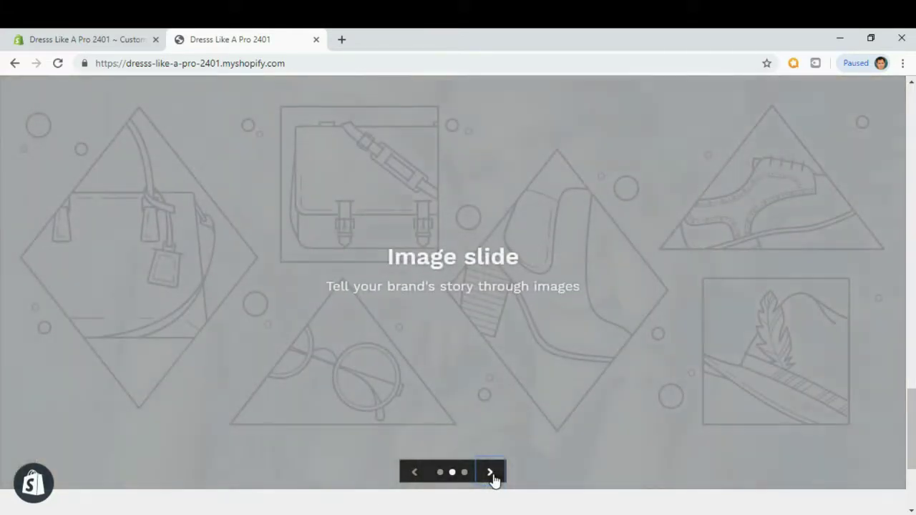
pyautogui.click(491, 475)
pyautogui.click(491, 474)
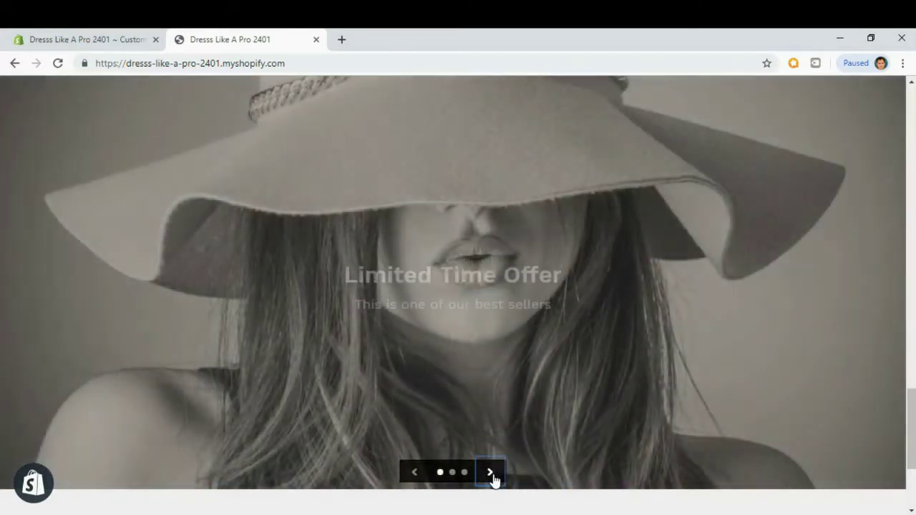
pyautogui.click(491, 475)
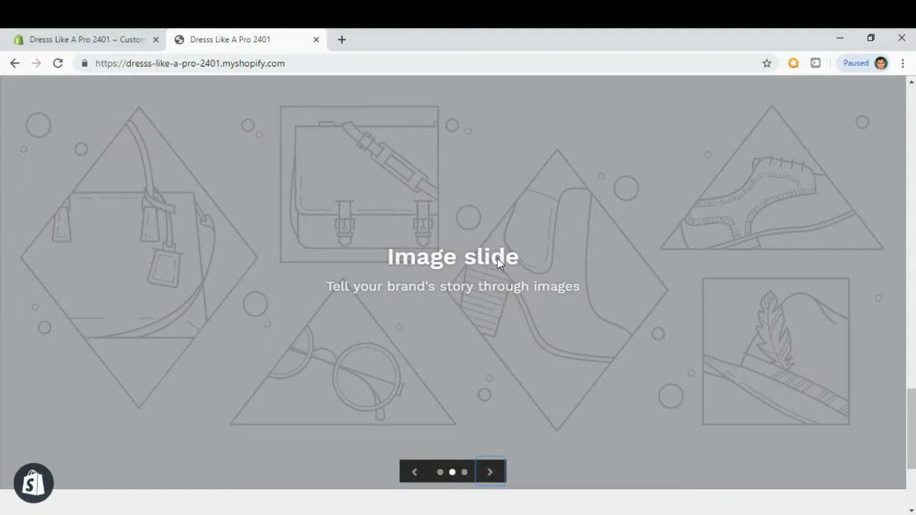
pyautogui.click(118, 43)
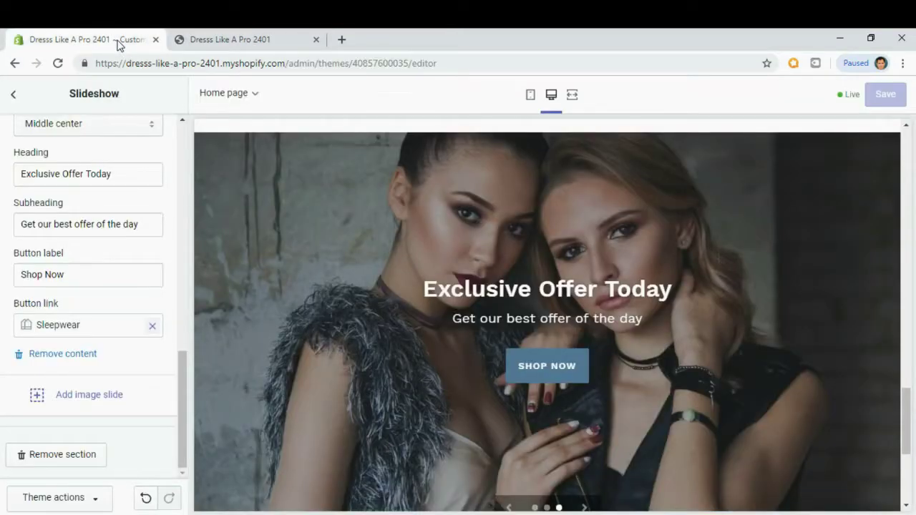
# Remove the empty placeholder Image slide from the Slideshow section.
pyautogui.moveTo(183, 384); pyautogui.dragTo(191, 314)
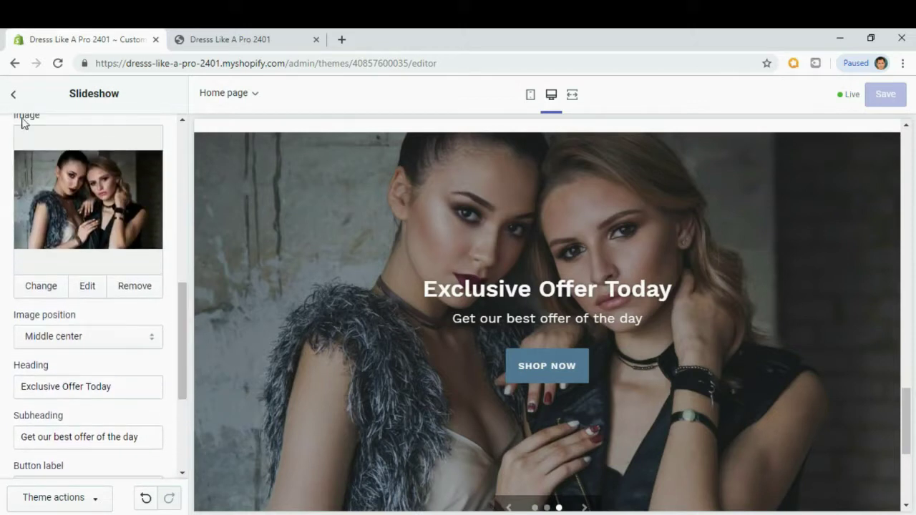
pyautogui.click(13, 94)
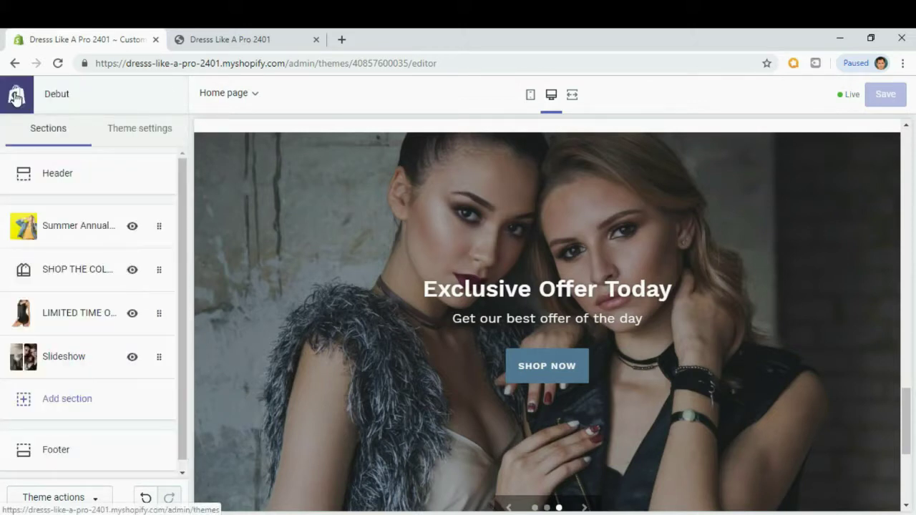
pyautogui.scroll(-1, 94, 413)
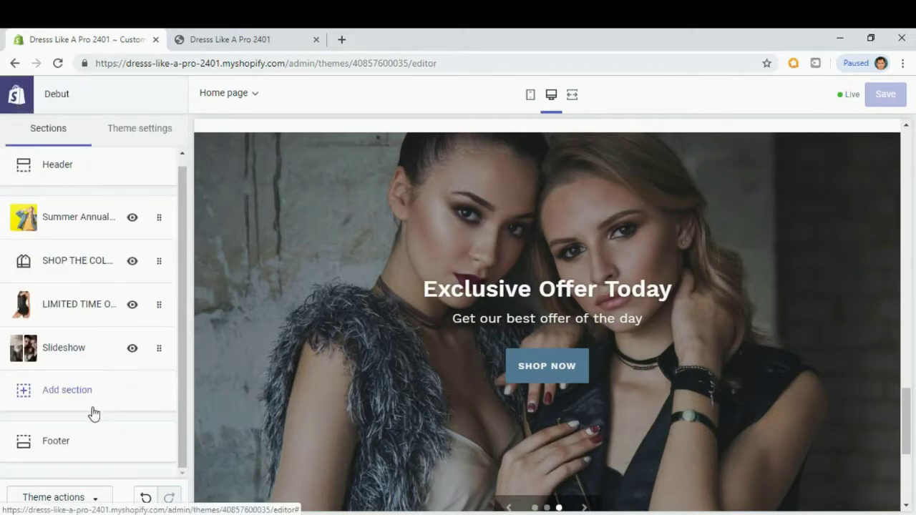
pyautogui.click(82, 350)
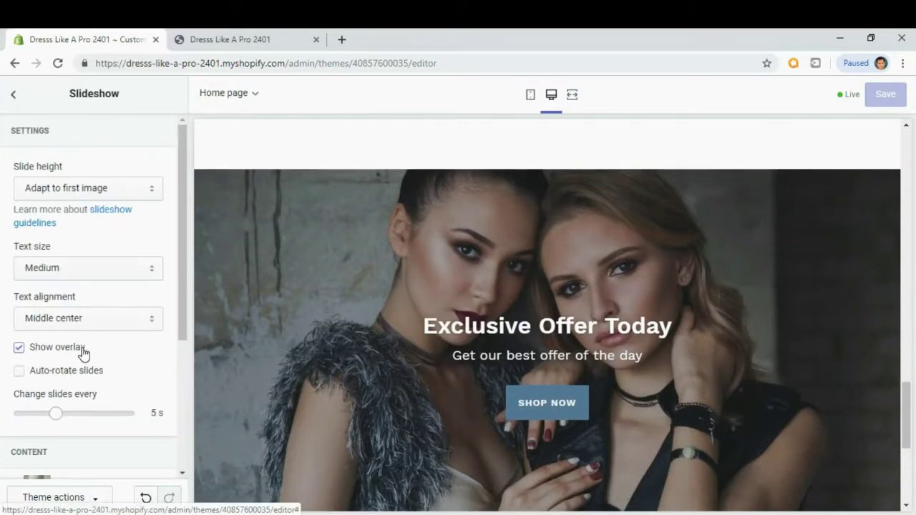
pyautogui.scroll(-3, 83, 351)
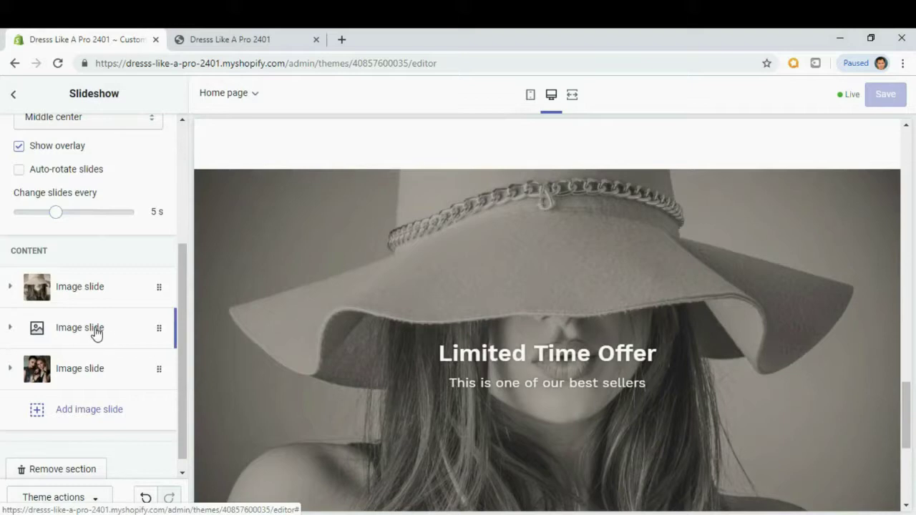
pyautogui.click(96, 330)
pyautogui.scroll(-6, 113, 345)
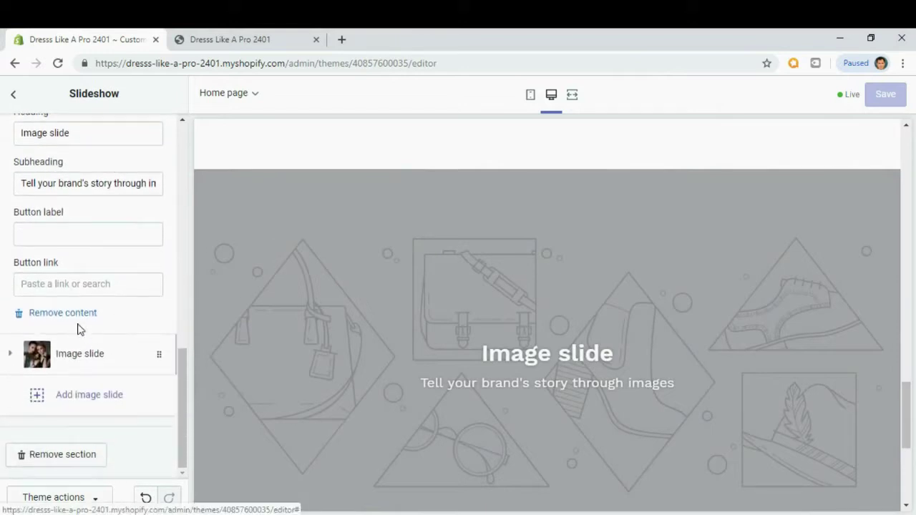
pyautogui.click(63, 315)
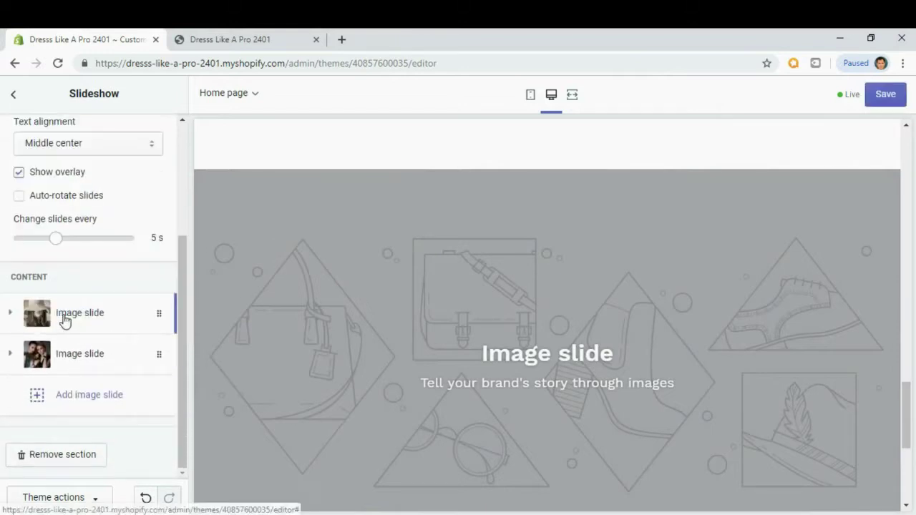
# Save the theme and switch to the live storefront.
pyautogui.scroll(3, 66, 321)
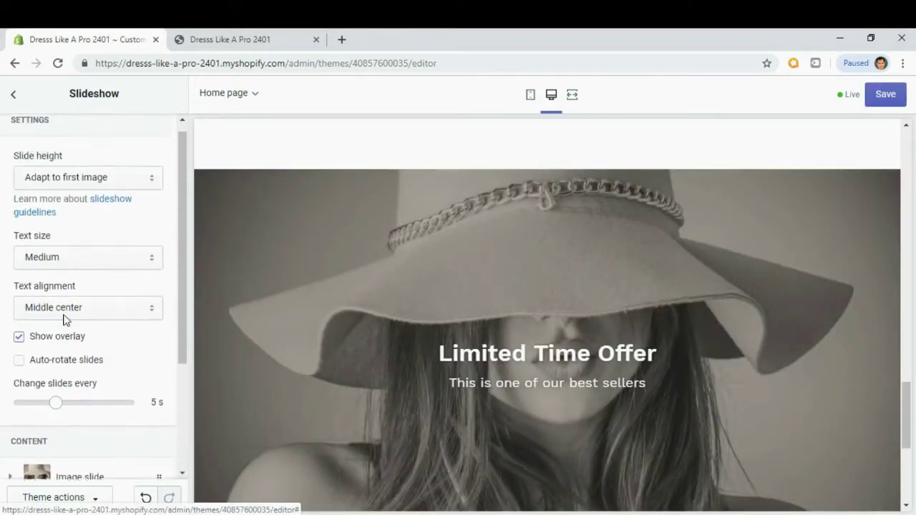
pyautogui.click(884, 97)
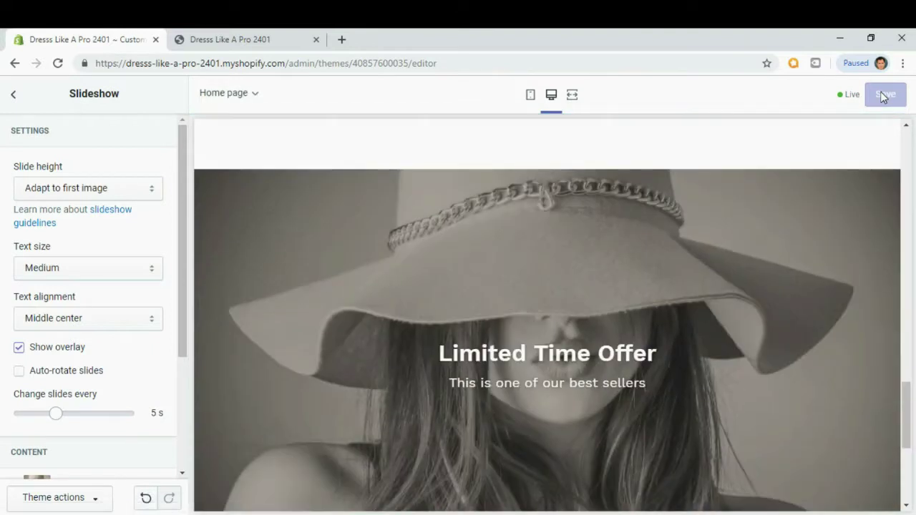
pyautogui.click(255, 45)
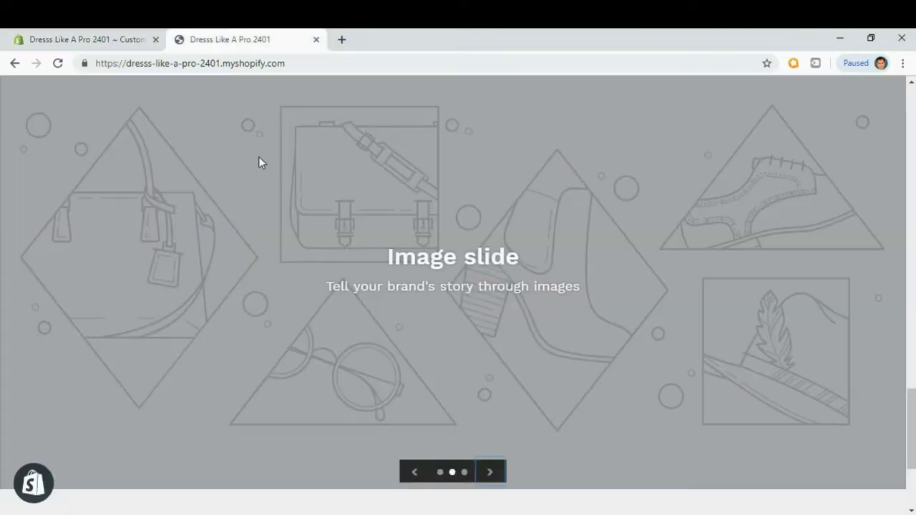
# Reload the storefront and cycle through the two remaining slides.
pyautogui.click(58, 64)
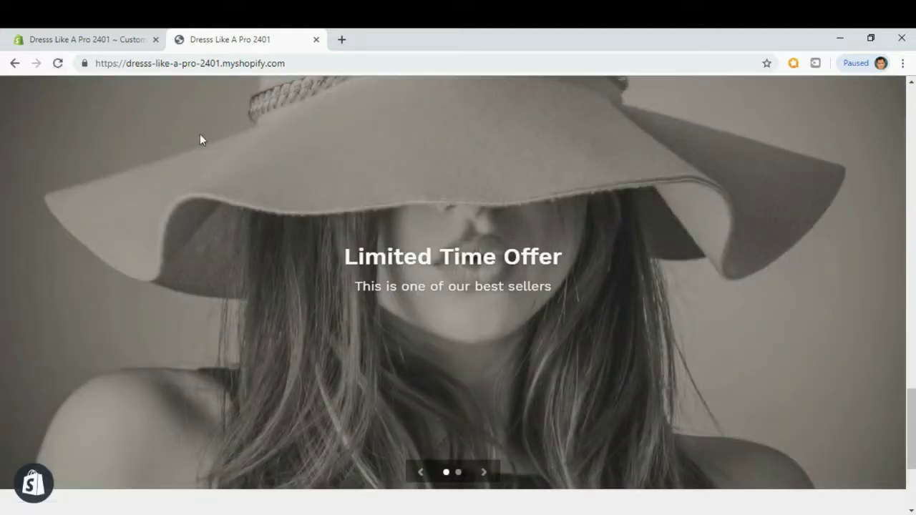
pyautogui.moveTo(912, 411)
pyautogui.mouseDown()
pyautogui.moveTo(913, 387)
pyautogui.moveTo(911, 408)
pyautogui.mouseUp()
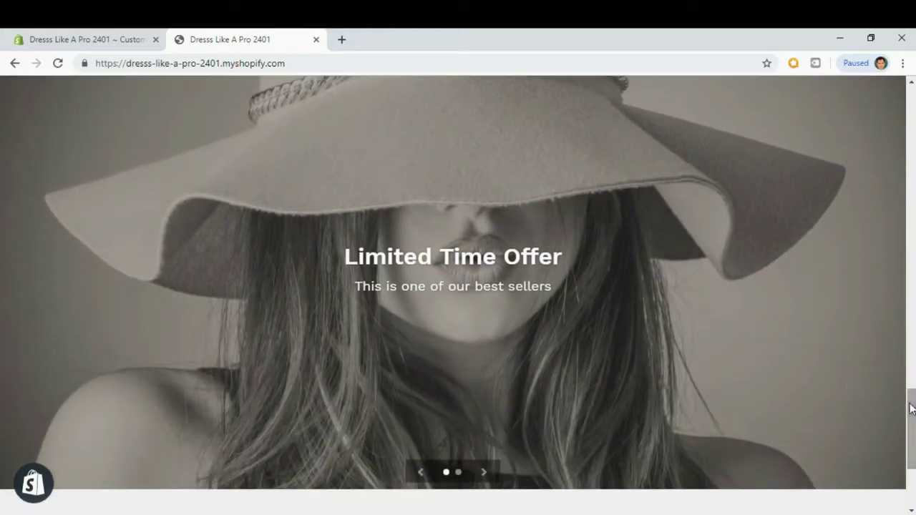
pyautogui.click(485, 474)
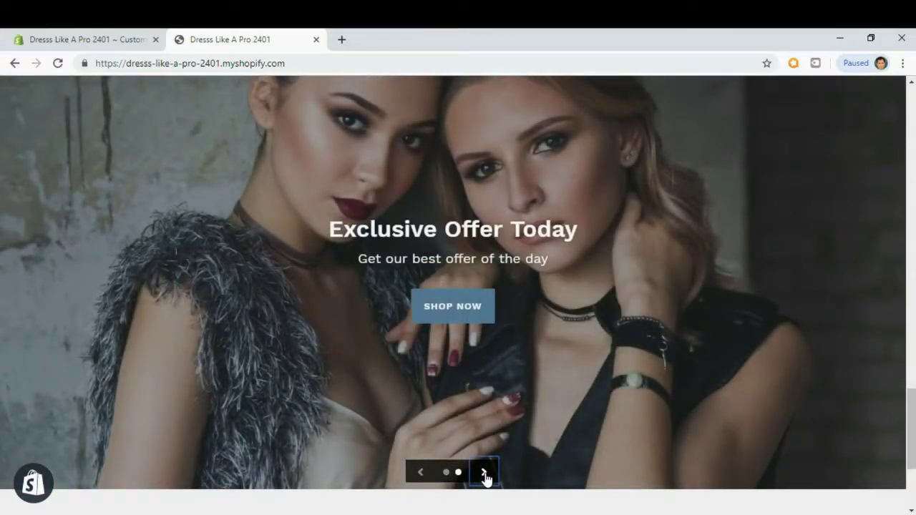
pyautogui.click(485, 475)
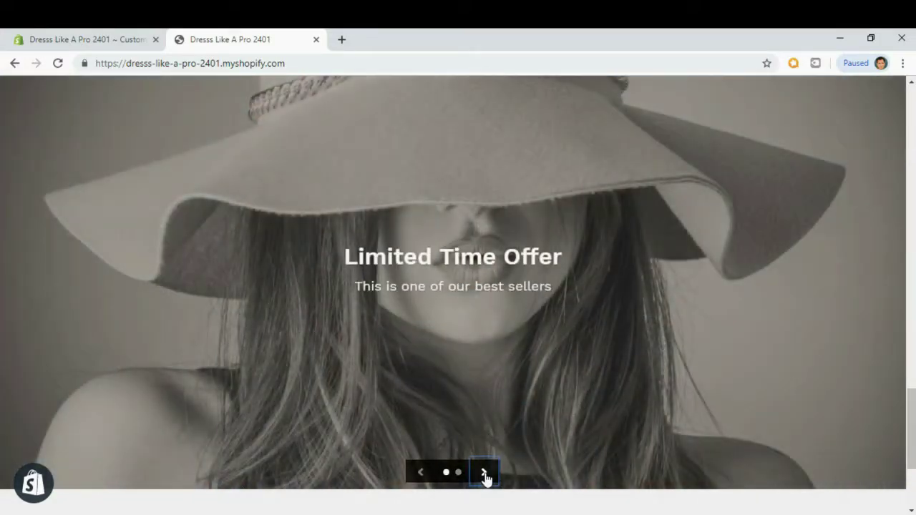
pyautogui.click(484, 474)
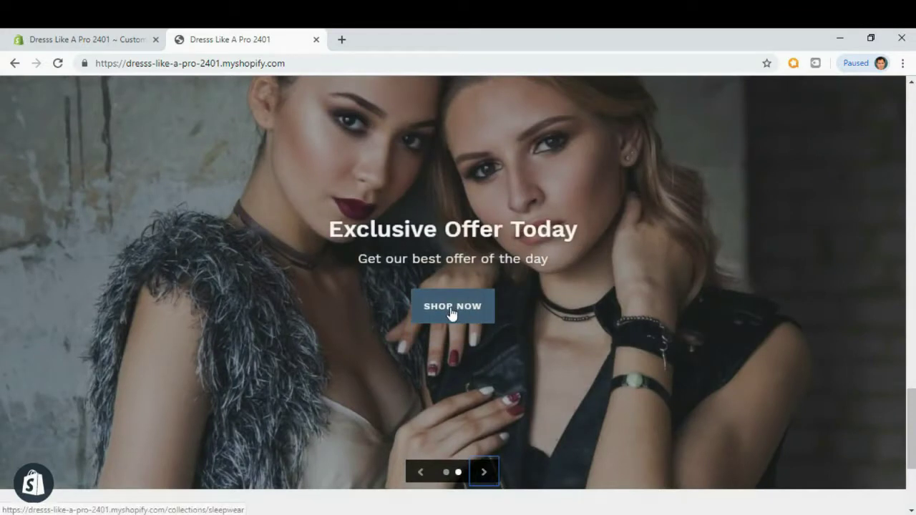
# Follow the Exclusive Offer Today slide's Shop Now link to Sleepwear, then return home.
pyautogui.click(451, 307)
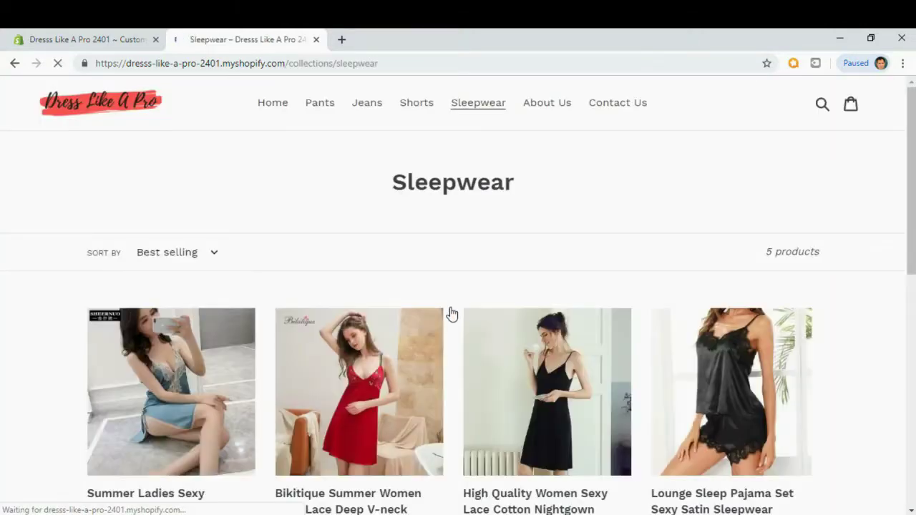
pyautogui.moveTo(912, 171)
pyautogui.mouseDown()
pyautogui.moveTo(914, 277)
pyautogui.moveTo(913, 170)
pyautogui.mouseUp()
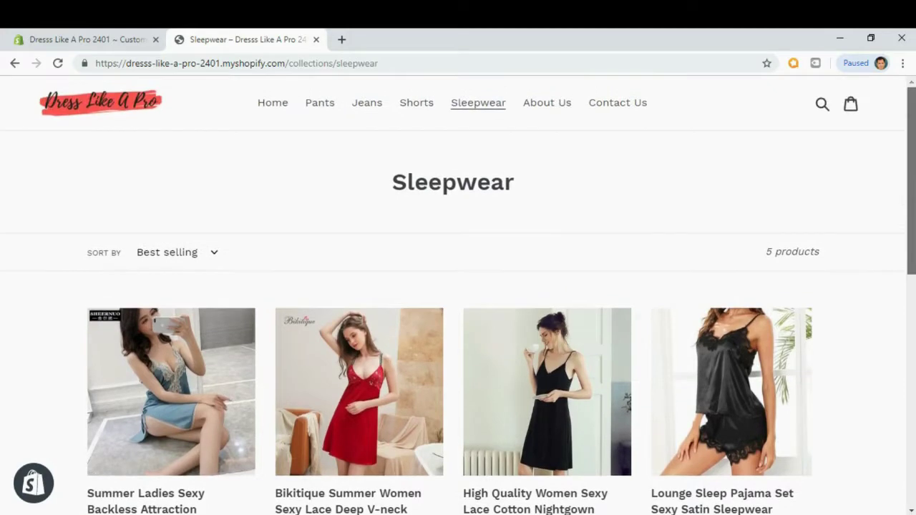
pyautogui.click(127, 107)
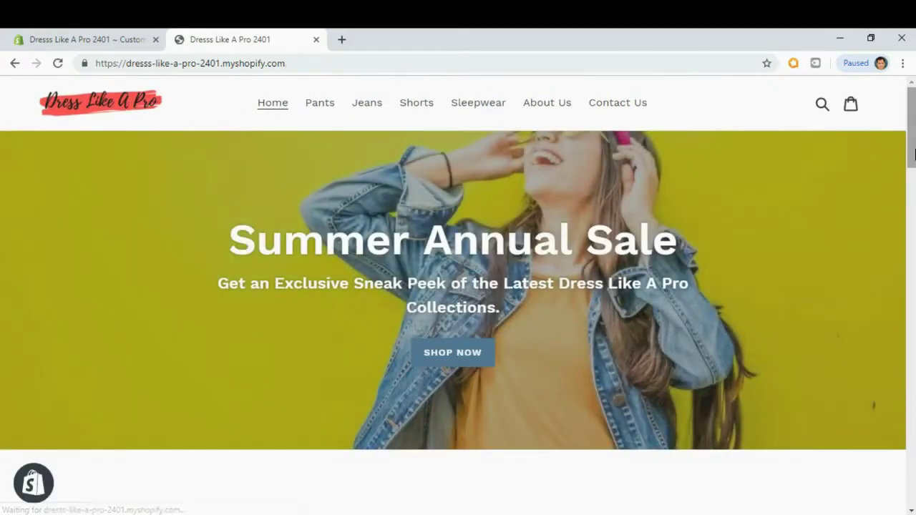
# Check the storefront footer, then go back to the admin Themes page listing Debut.
pyautogui.moveTo(913, 118); pyautogui.dragTo(912, 444)
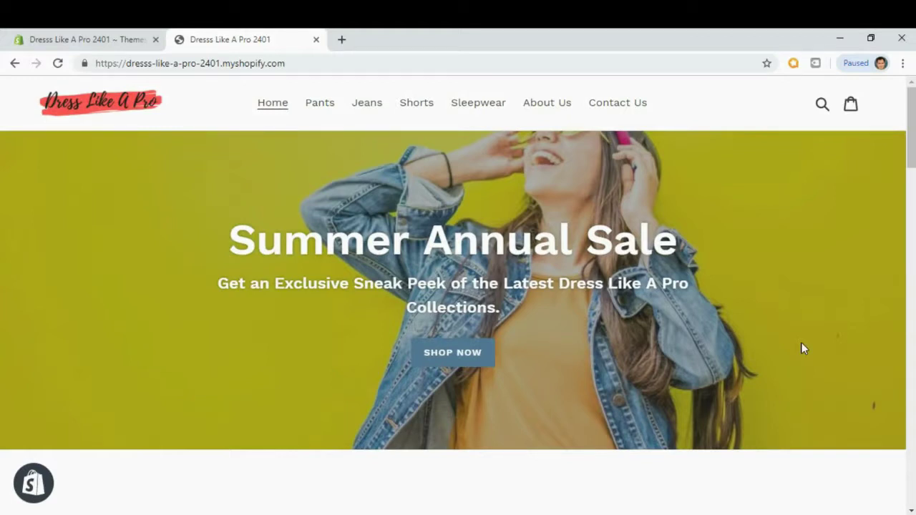
pyautogui.moveTo(912, 108); pyautogui.dragTo(878, 455)
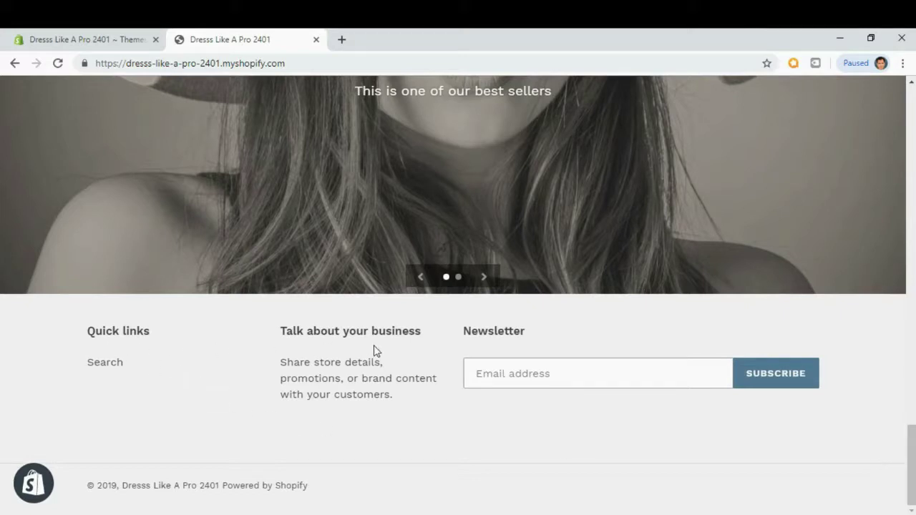
pyautogui.click(98, 41)
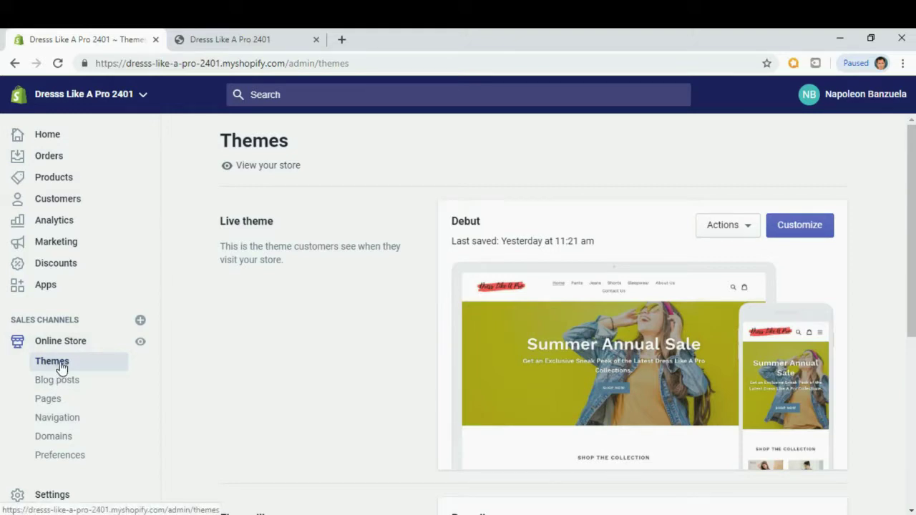
# In the Debut theme editor's Footer section, open the Quick links block's Footer menu for editing.
pyautogui.click(800, 229)
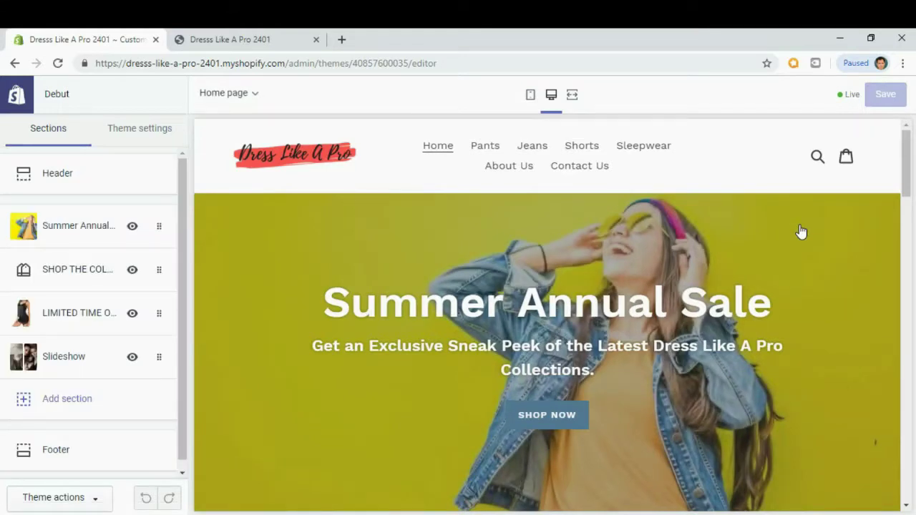
pyautogui.click(53, 449)
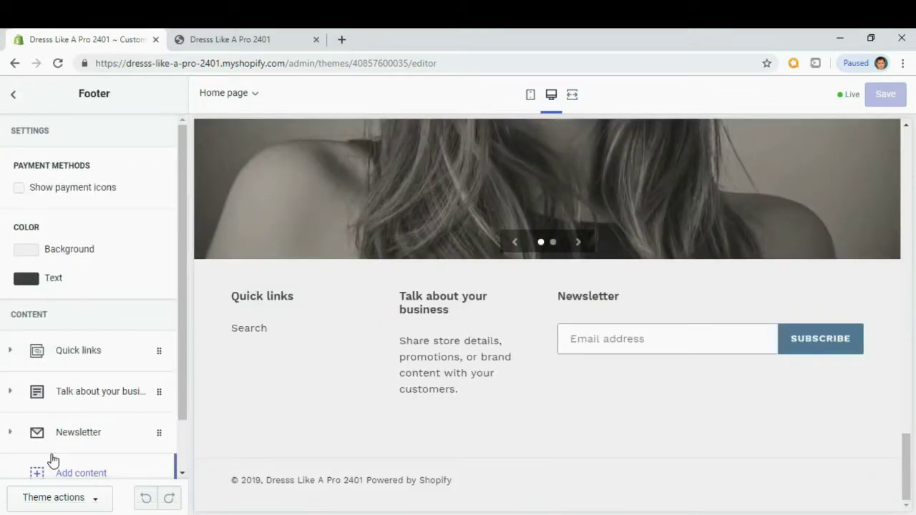
pyautogui.moveTo(187, 197); pyautogui.dragTo(182, 261)
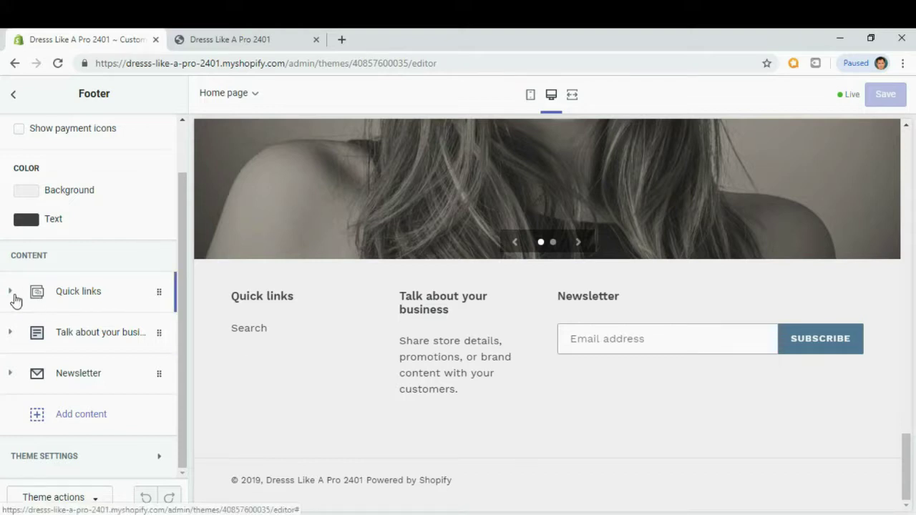
pyautogui.click(14, 298)
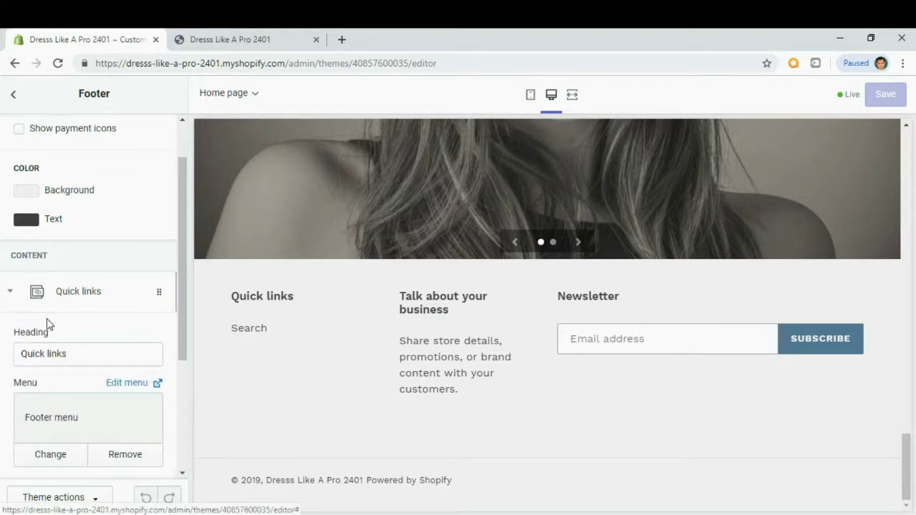
pyautogui.scroll(-1, 51, 347)
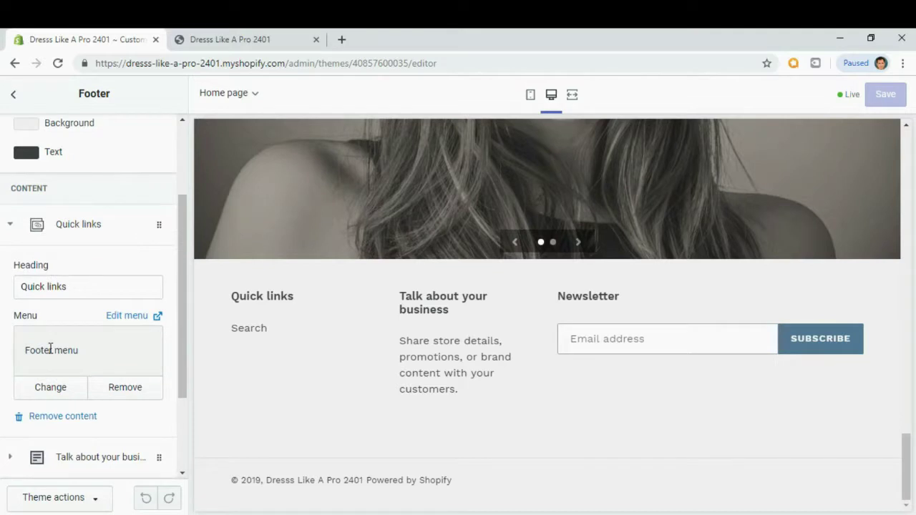
pyautogui.click(123, 317)
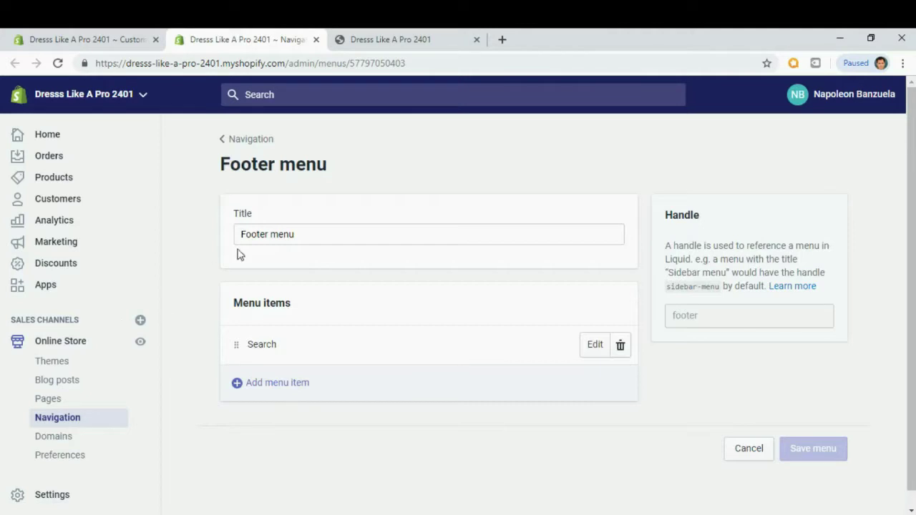
# Compare the storefront's footer links and pages, then start a new Footer menu item.
pyautogui.click(307, 234)
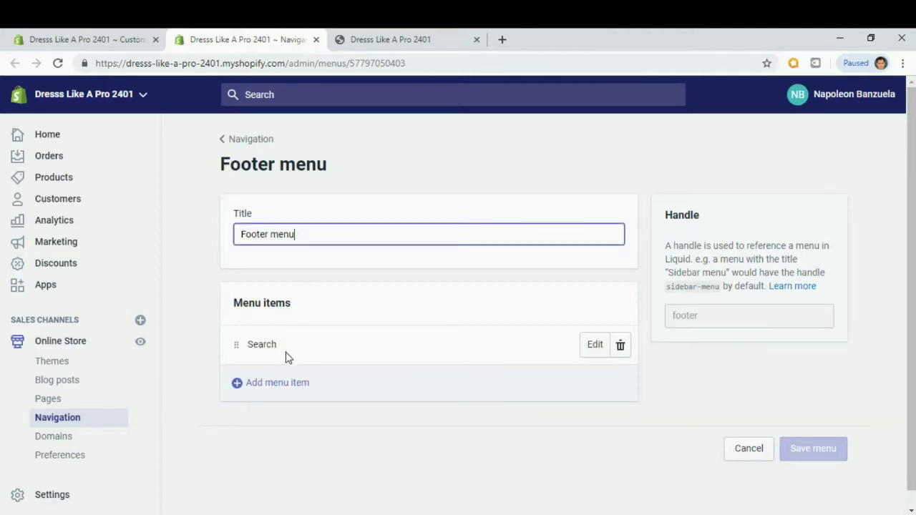
pyautogui.click(401, 37)
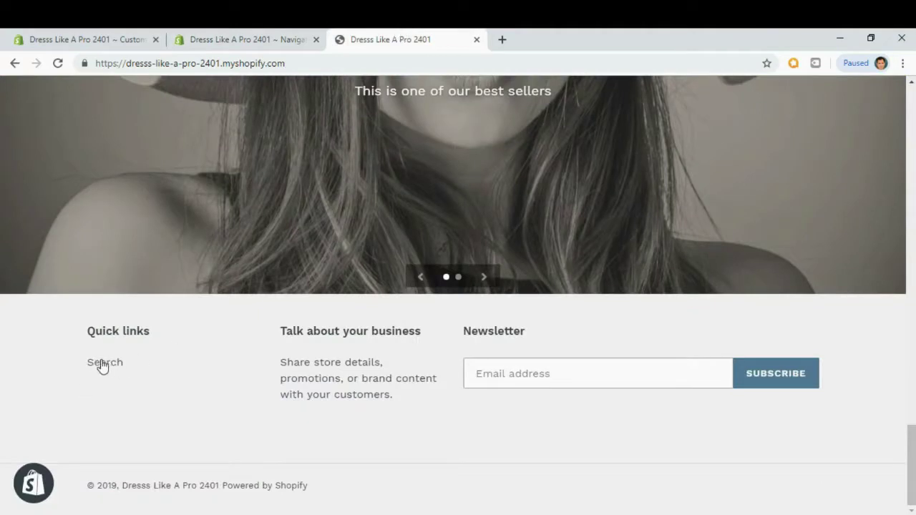
pyautogui.click(264, 37)
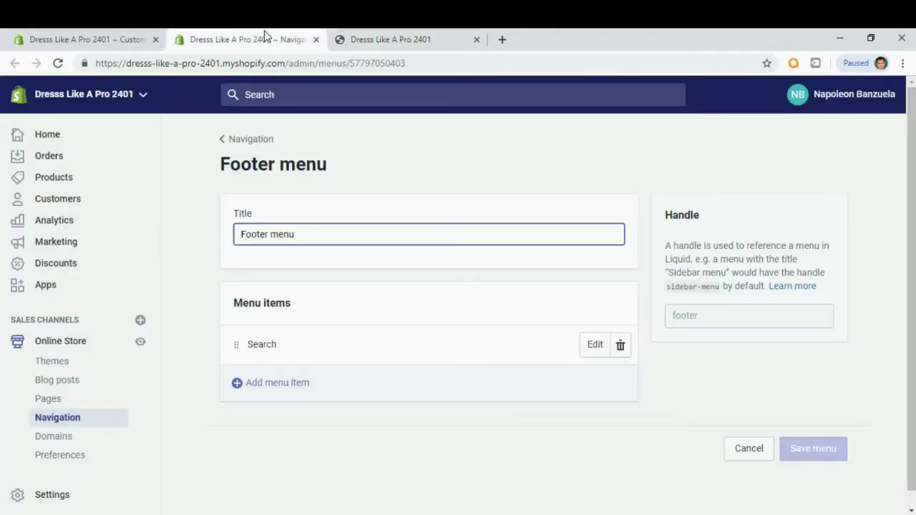
pyautogui.click(286, 389)
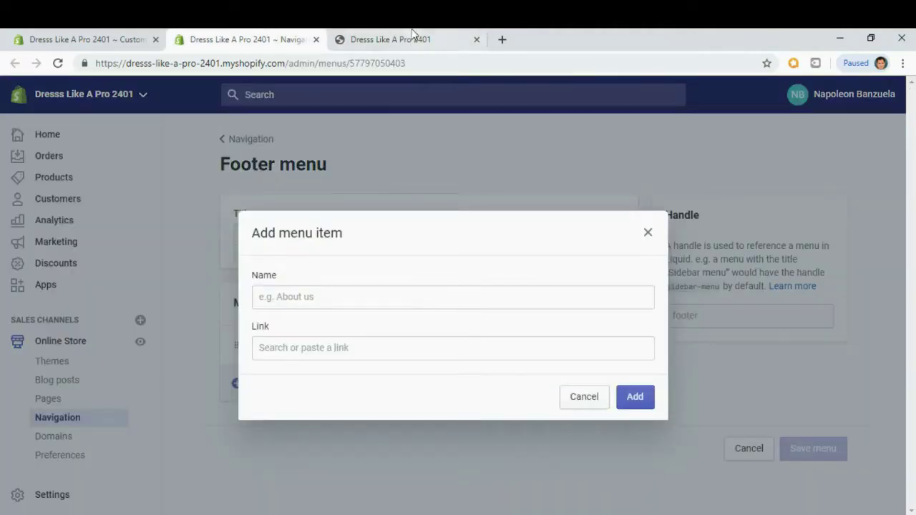
pyautogui.click(413, 34)
pyautogui.moveTo(911, 442); pyautogui.dragTo(913, 93)
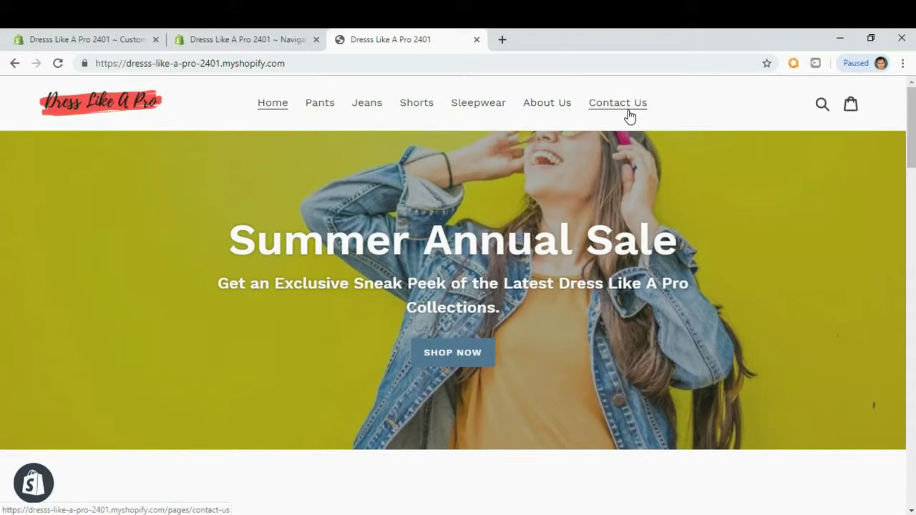
pyautogui.click(251, 44)
# Add an 'About Us' menu item linked to the About Us page.
pyautogui.click(296, 297)
pyautogui.write('Abouts Us')
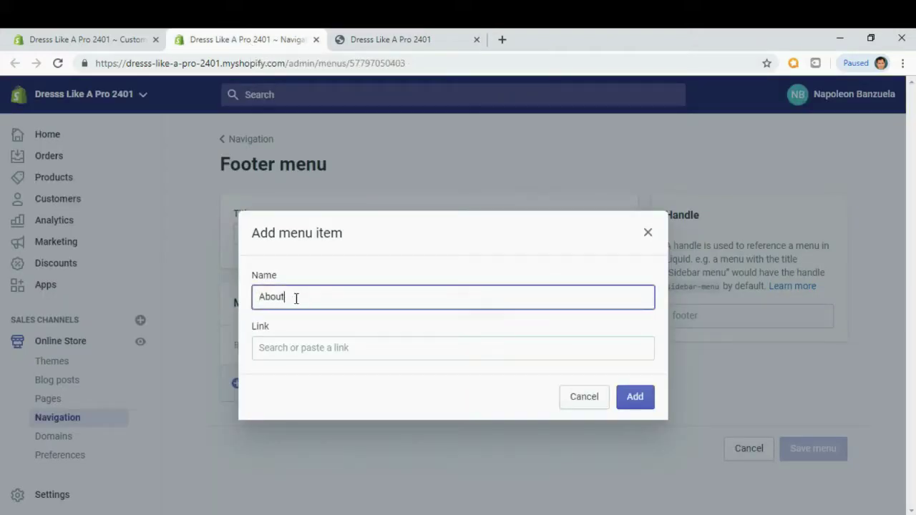
pyautogui.press('BackSpace')
pyautogui.press('BackSpace')
pyautogui.write('Us')
pyautogui.click(309, 348)
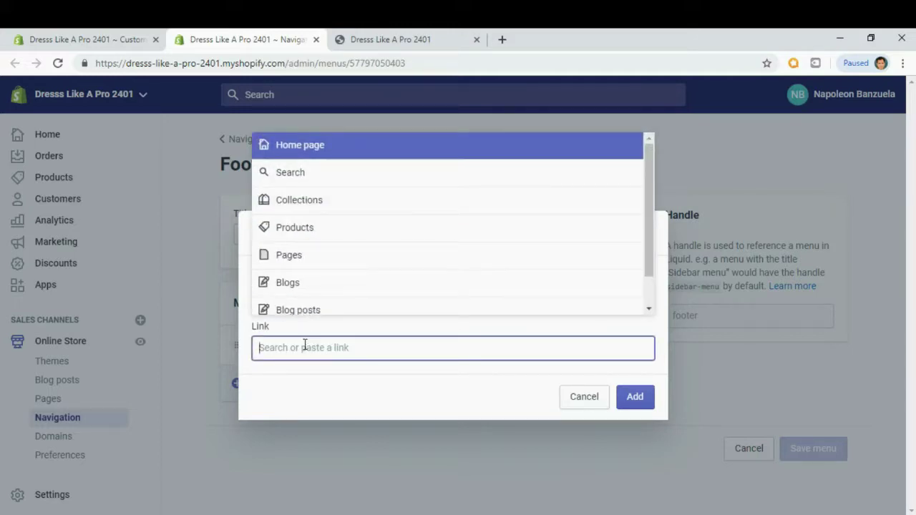
pyautogui.click(308, 256)
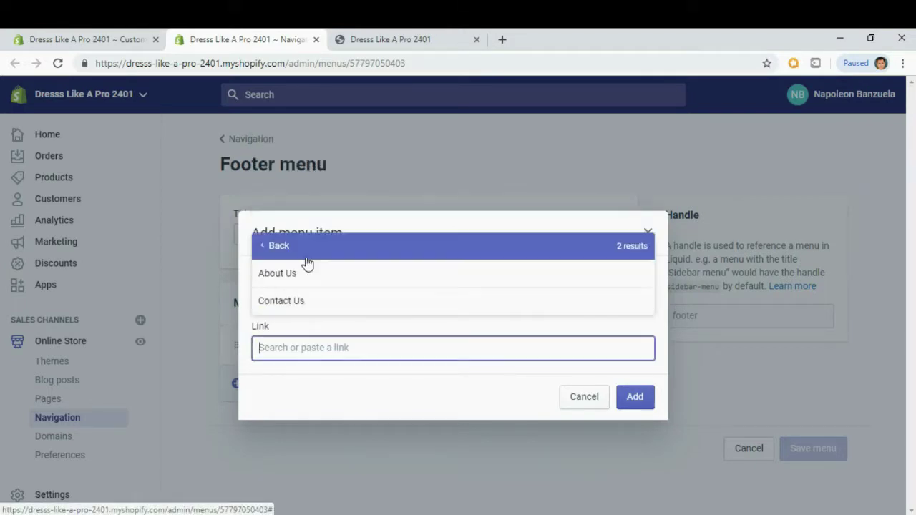
pyautogui.click(303, 277)
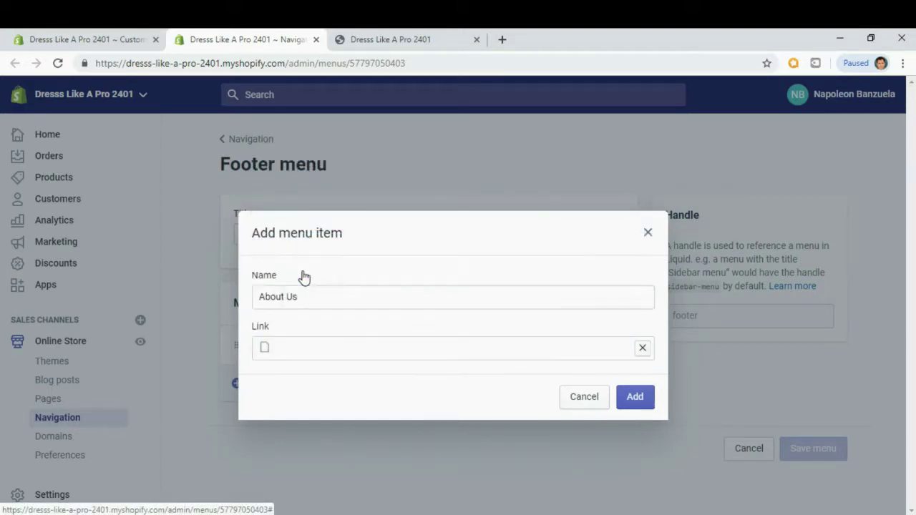
pyautogui.click(636, 403)
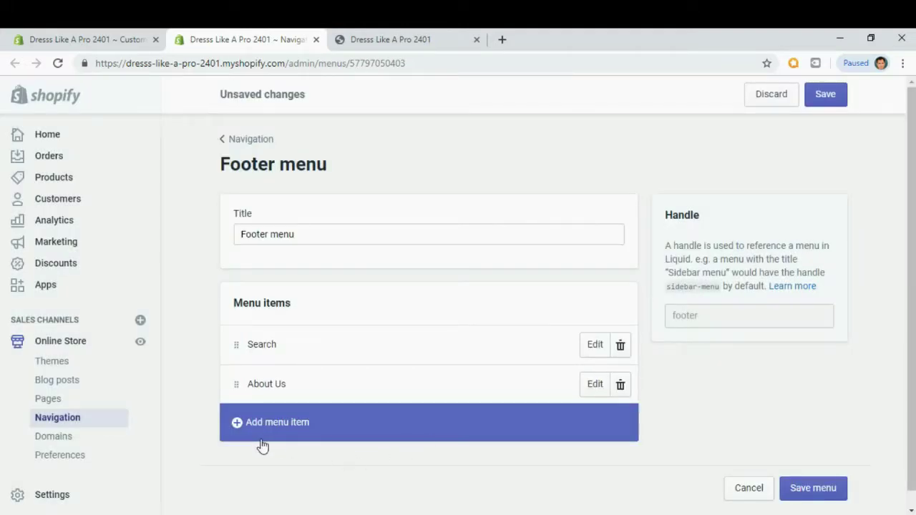
# Add a 'Contact Us' menu item linked to the Contact Us page.
pyautogui.click(237, 425)
pyautogui.click(268, 297)
pyautogui.write('Contact Us')
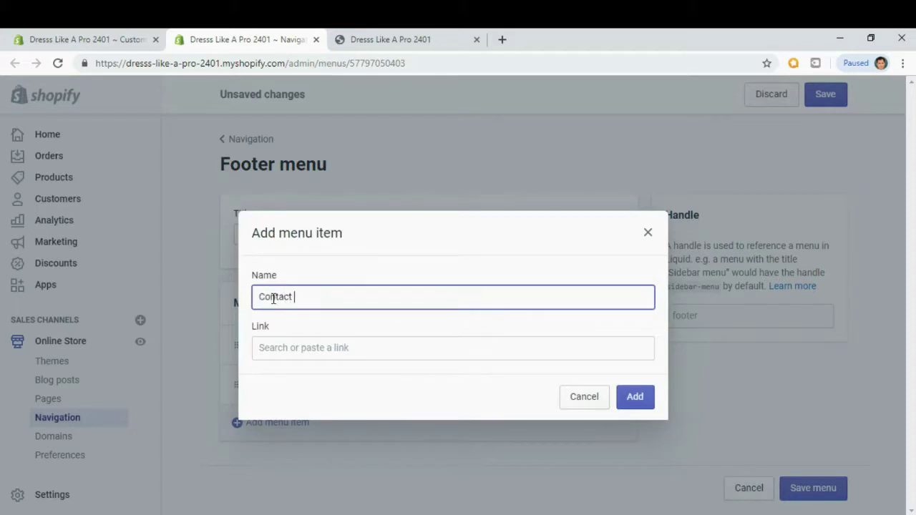
pyautogui.click(304, 348)
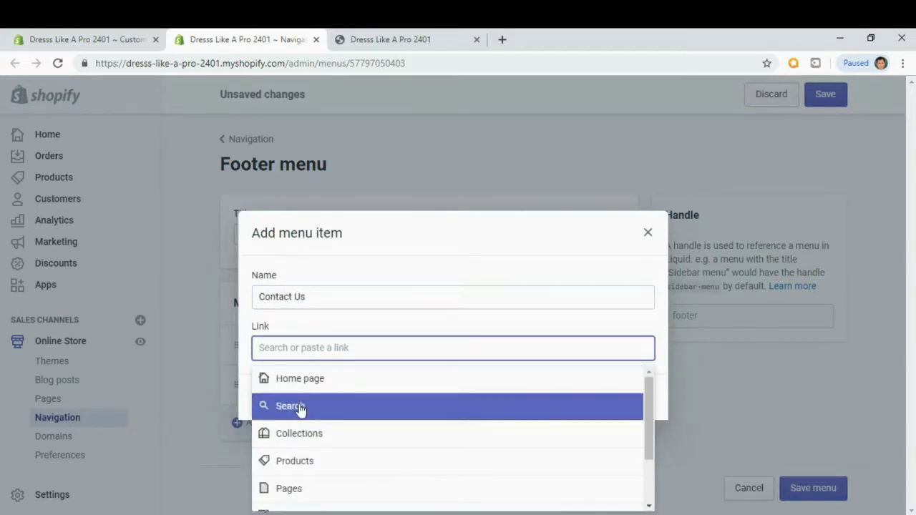
pyautogui.click(298, 488)
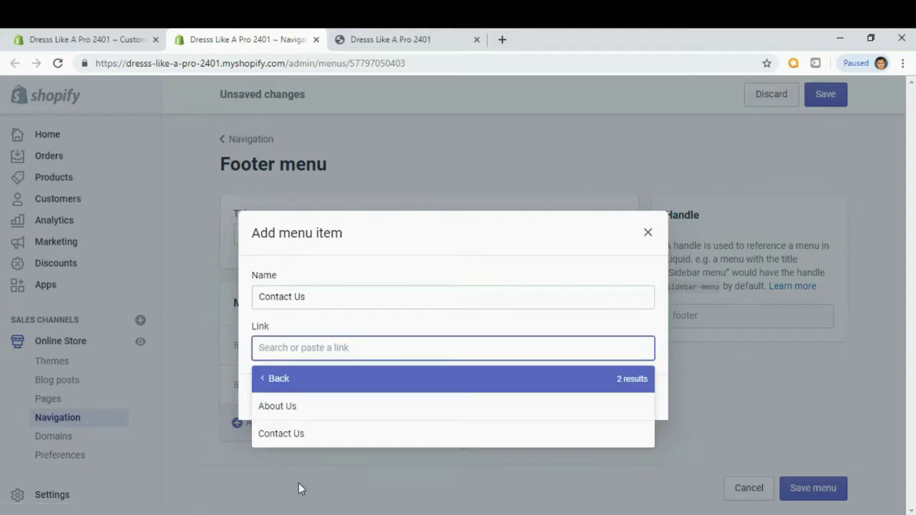
pyautogui.click(303, 438)
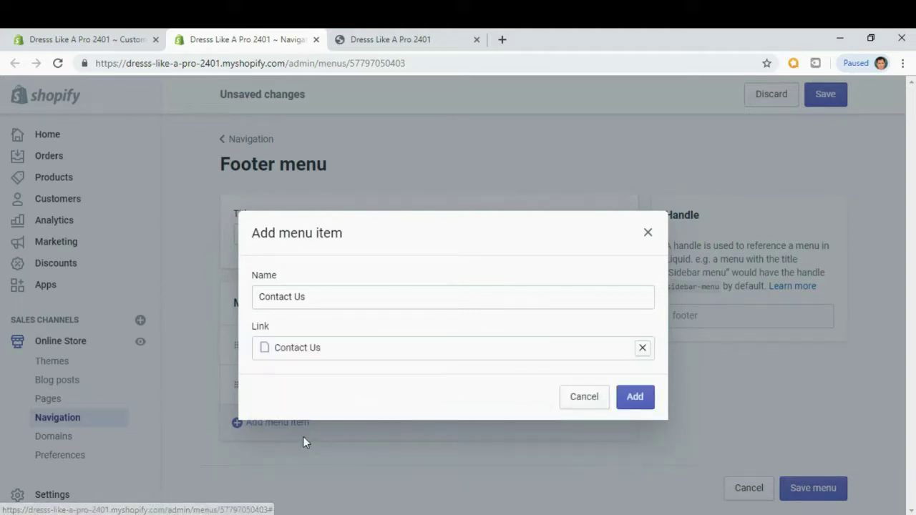
pyautogui.click(646, 405)
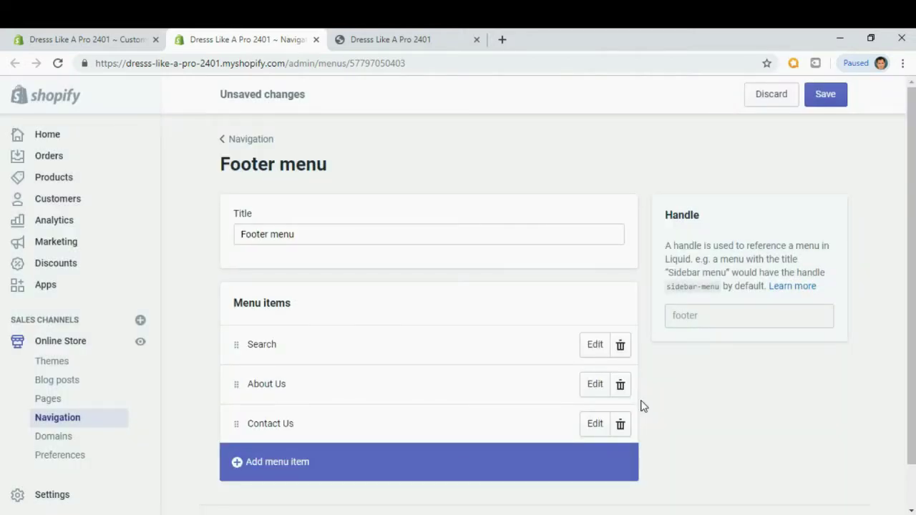
# Save the Footer menu and confirm the new links in the storefront footer.
pyautogui.scroll(-1, 640, 404)
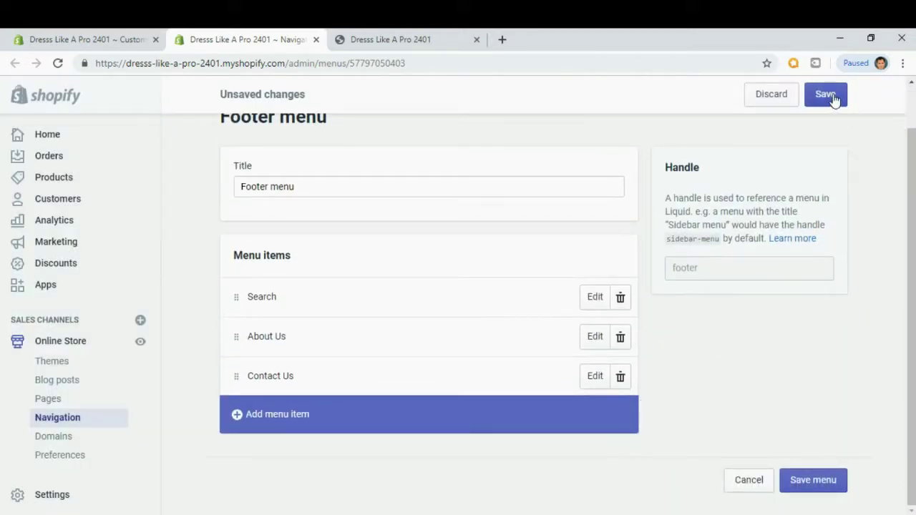
pyautogui.click(825, 94)
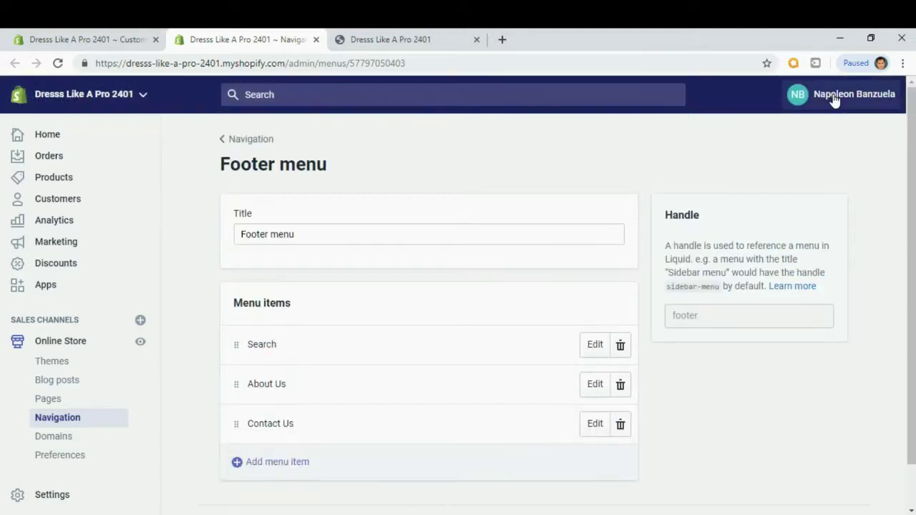
pyautogui.click(396, 44)
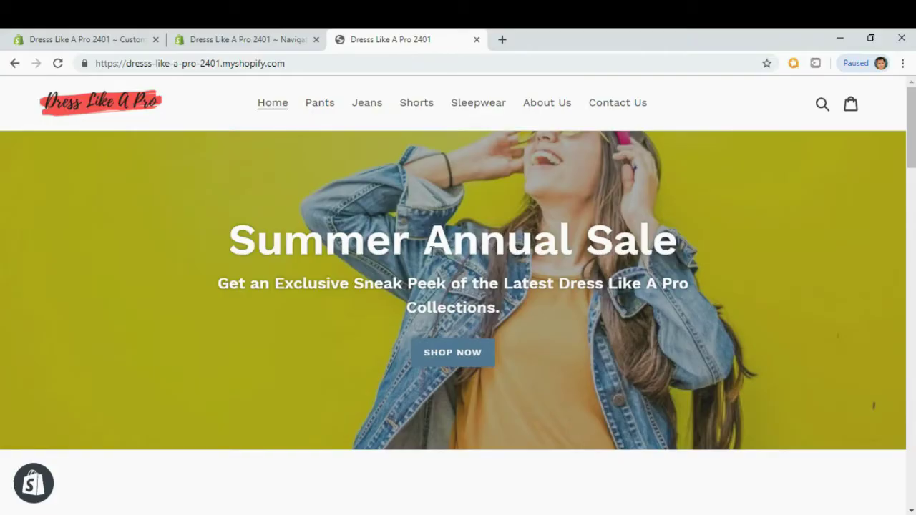
pyautogui.moveTo(908, 163); pyautogui.dragTo(910, 499)
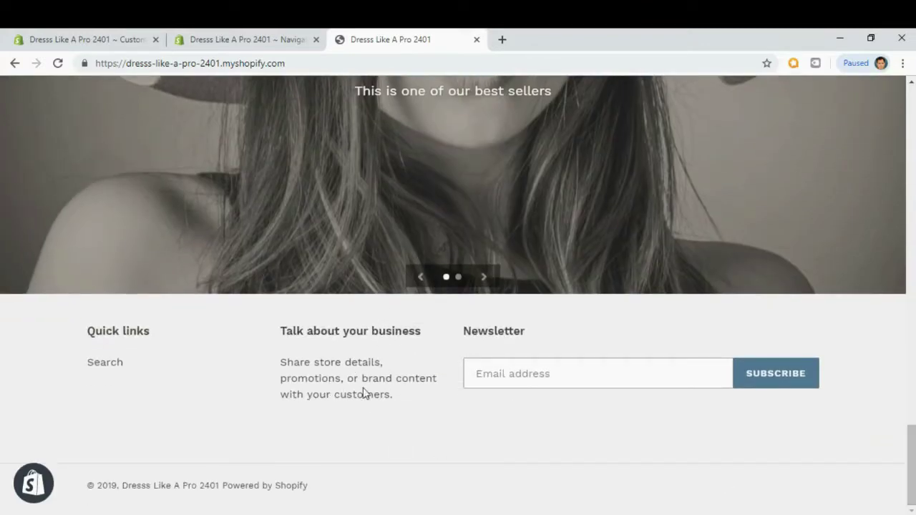
pyautogui.click(83, 40)
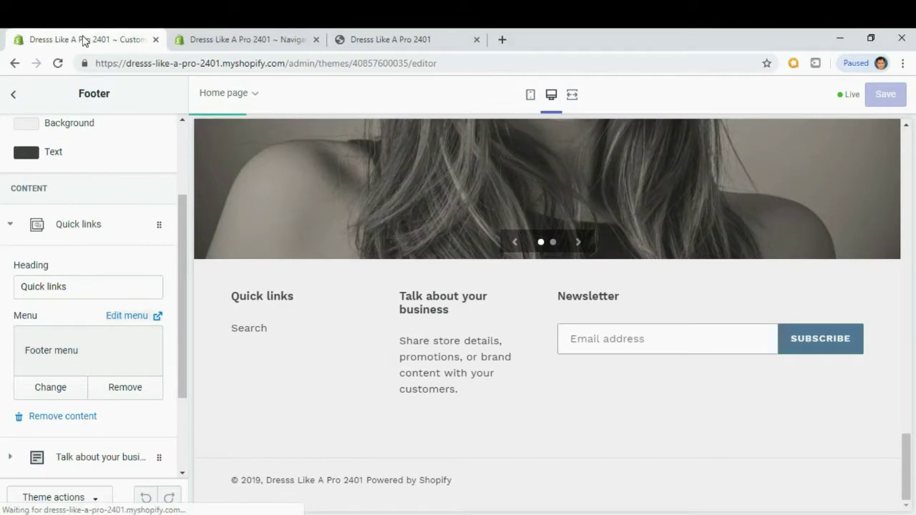
# Open the Footer section's 'Talk about your business' text block.
pyautogui.click(12, 97)
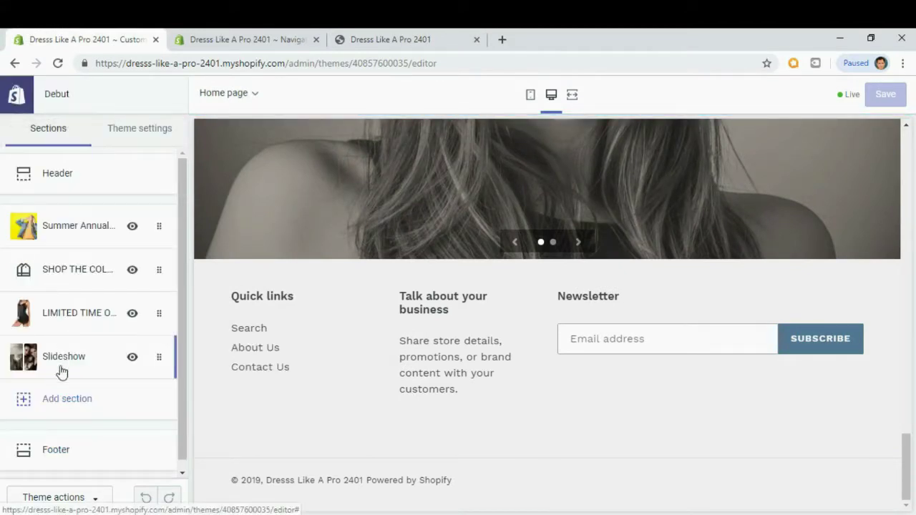
pyautogui.scroll(-1, 56, 406)
pyautogui.click(76, 441)
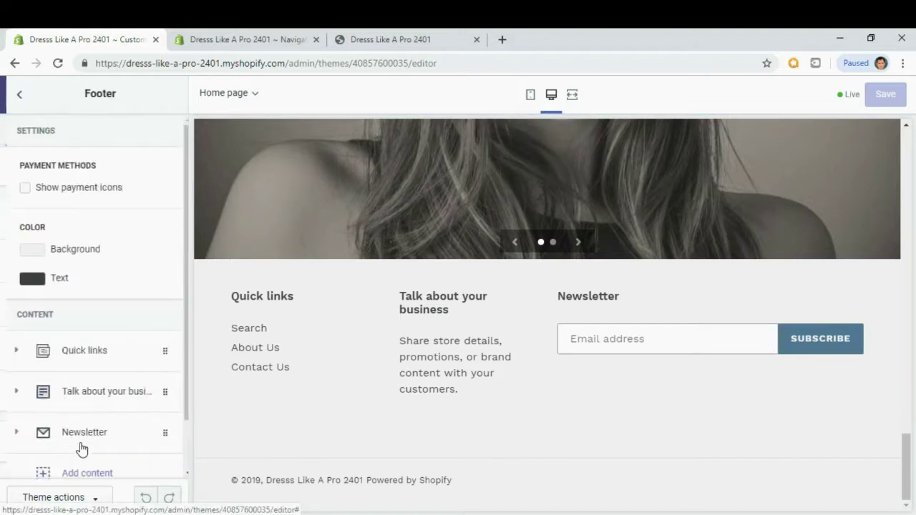
pyautogui.moveTo(184, 301); pyautogui.dragTo(182, 343)
pyautogui.click(75, 346)
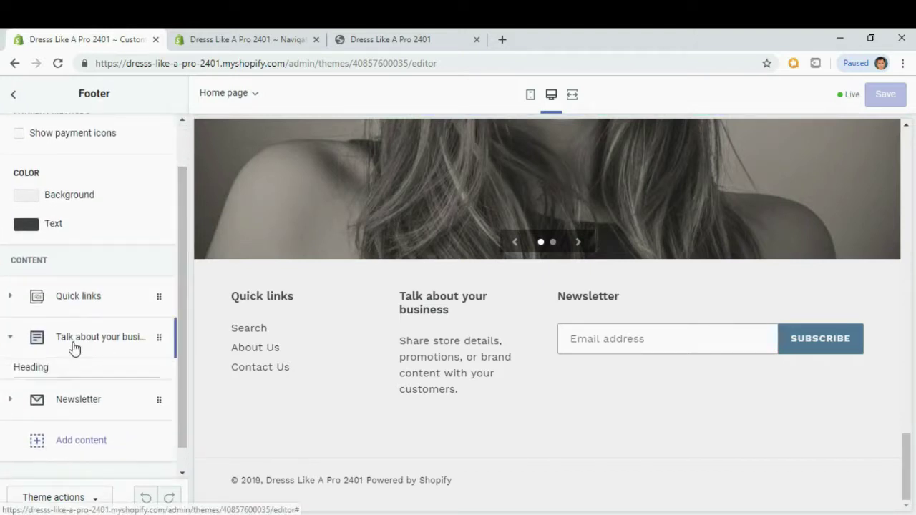
pyautogui.scroll(-2, 74, 348)
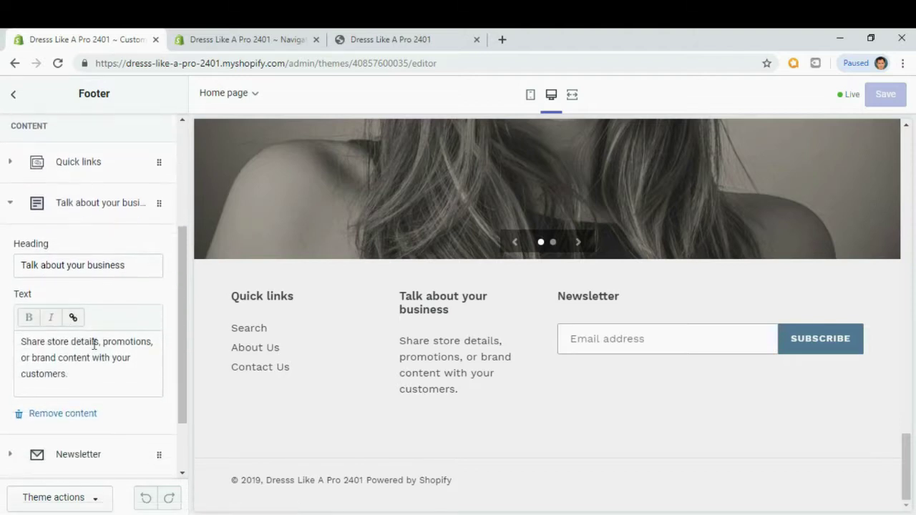
# Change the block heading to 'Thank For visiting' and select its placeholder body text.
pyautogui.moveTo(138, 269); pyautogui.dragTo(15, 279)
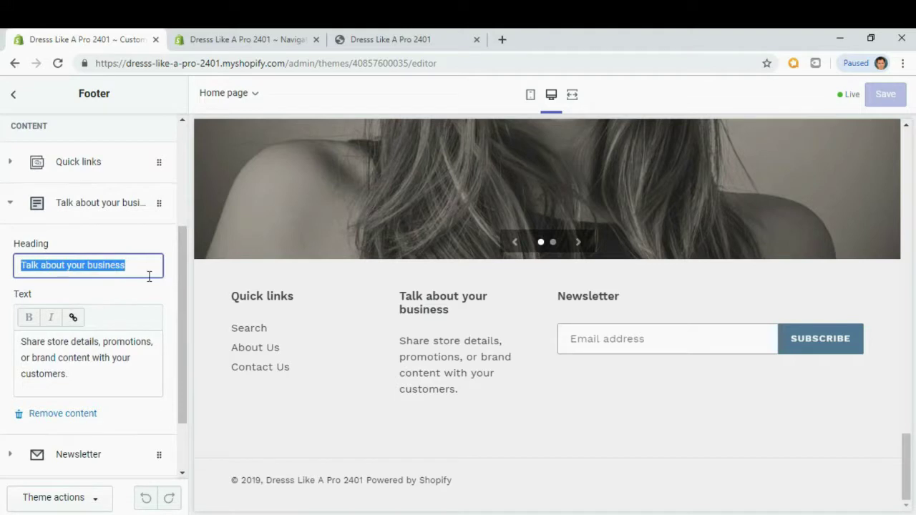
pyautogui.write('Thank')
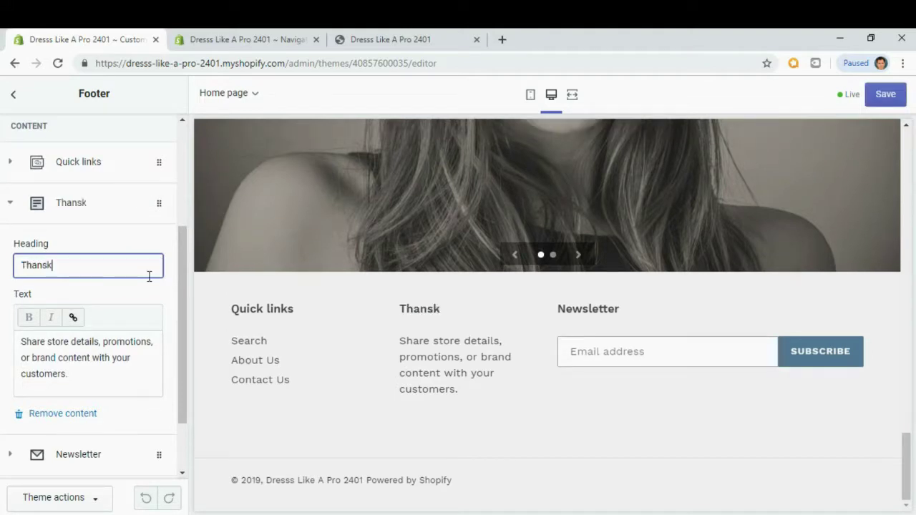
pyautogui.press('BackSpace')
pyautogui.press('BackSpace')
pyautogui.write('k For visiting')
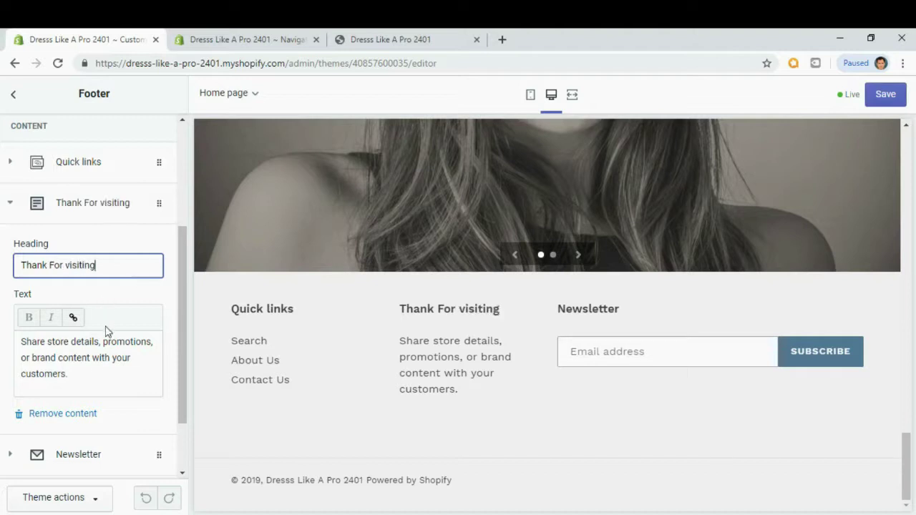
pyautogui.moveTo(86, 377); pyautogui.dragTo(18, 338)
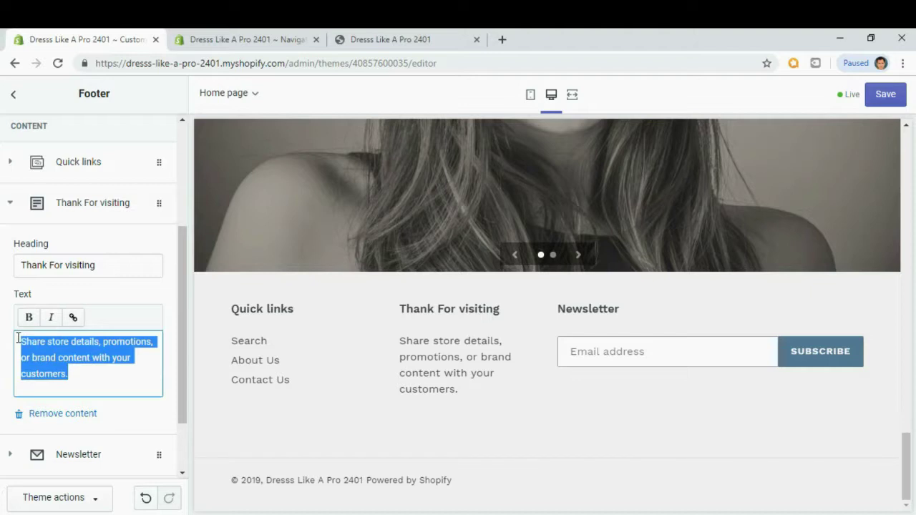
# Replace the body with 'Dress Like A Pro was founded in 2019 … in the Philippines.'.
pyautogui.press('BackSpace')
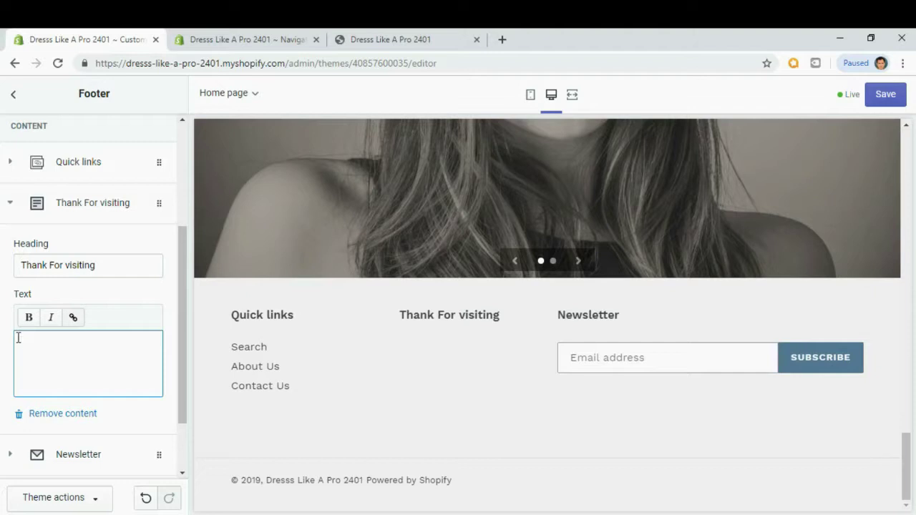
pyautogui.write('Dress Like A Pro was founded ')
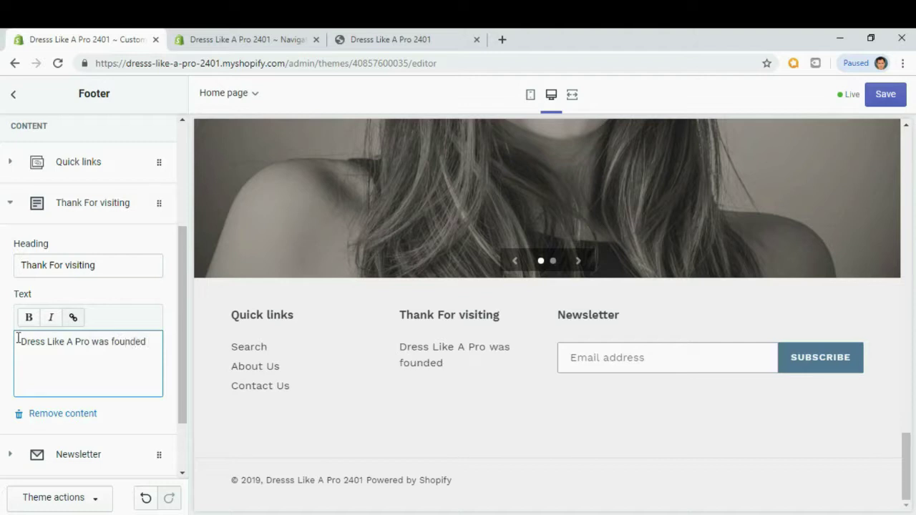
pyautogui.write('in 2019')
pyautogui.write('in a village')
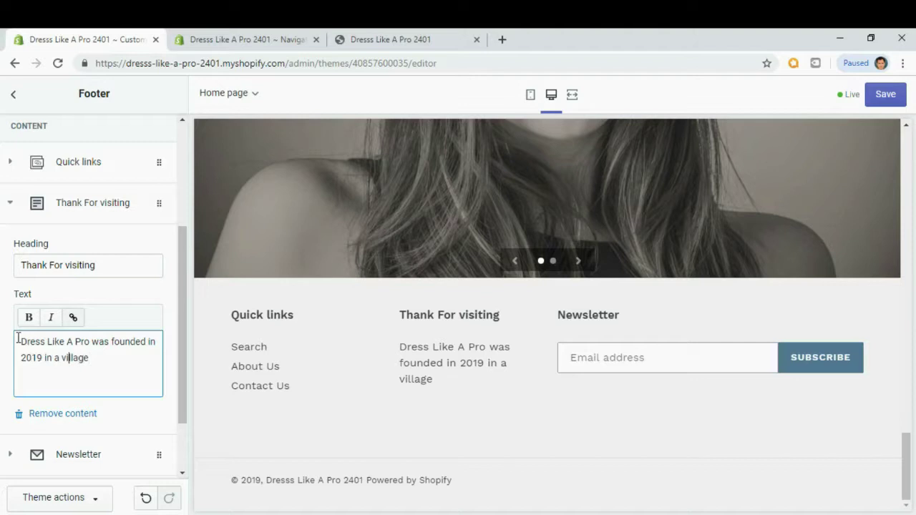
pyautogui.write('remote')
pyautogui.press('End')
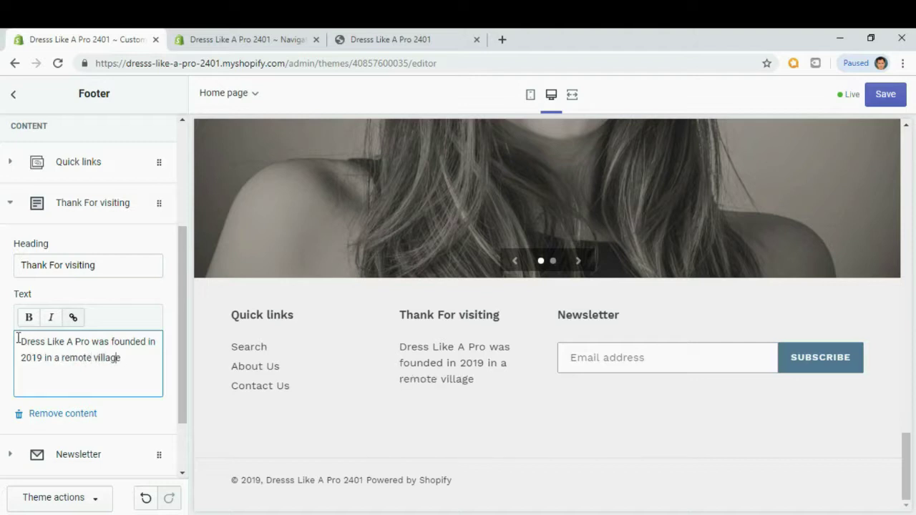
pyautogui.write('in th')
pyautogui.press('BackSpace')
pyautogui.write('he Philippine')
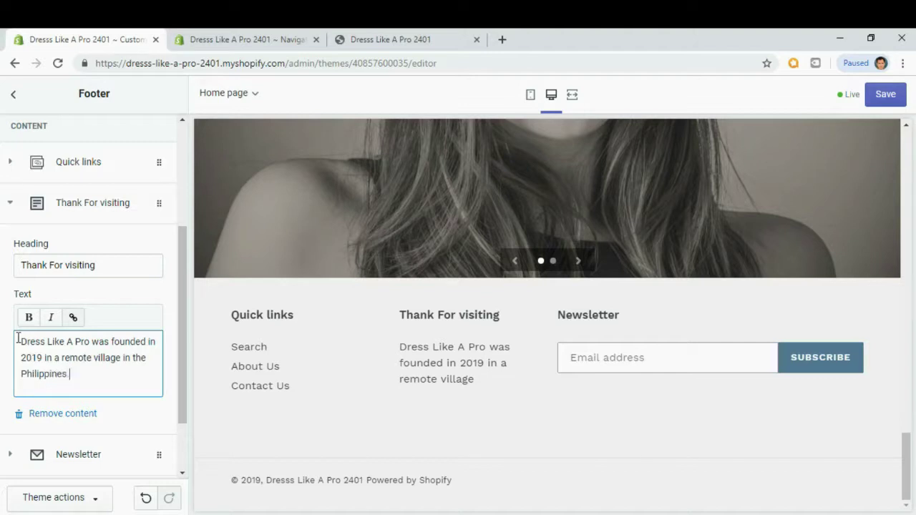
pyautogui.write('s.')
# Add a paragraph inviting questions via the contact us form, and save the footer text.
pyautogui.press('Return')
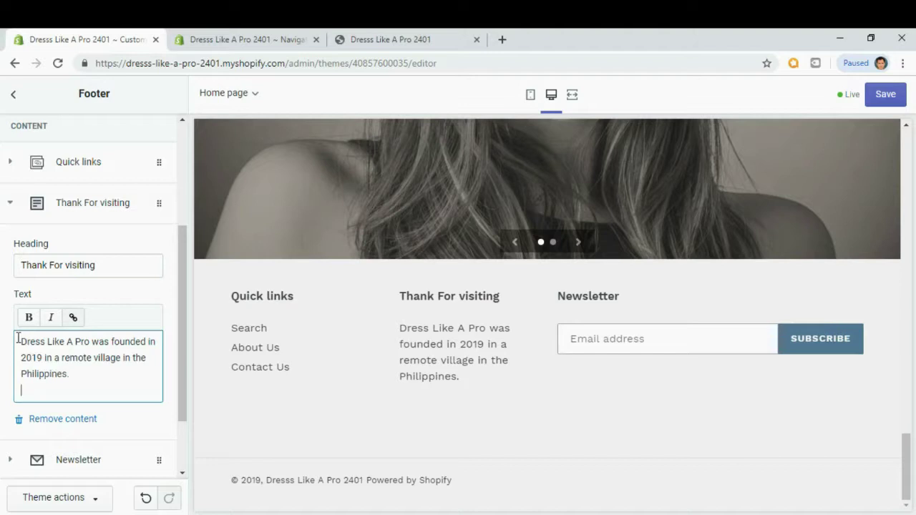
pyautogui.press('Return')
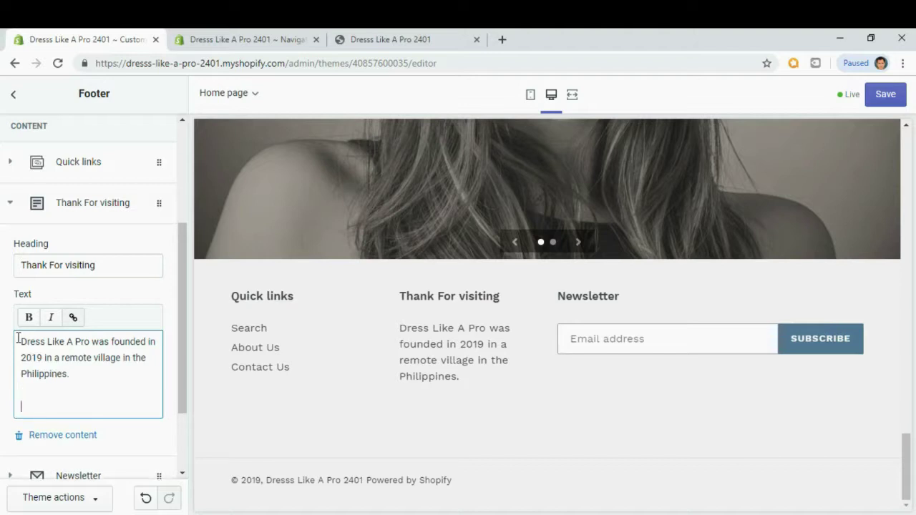
pyautogui.write('Then')
pyautogui.write('anks')
pyautogui.write(' for visiting')
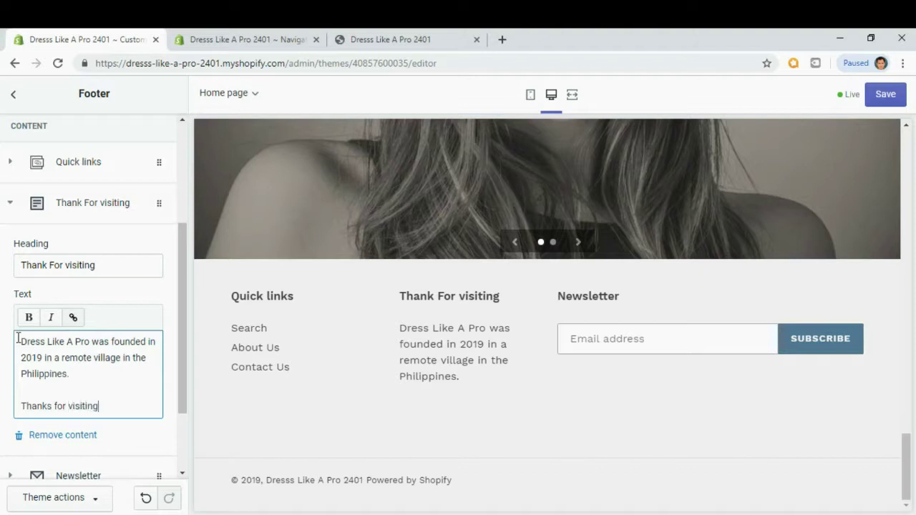
pyautogui.write(',')
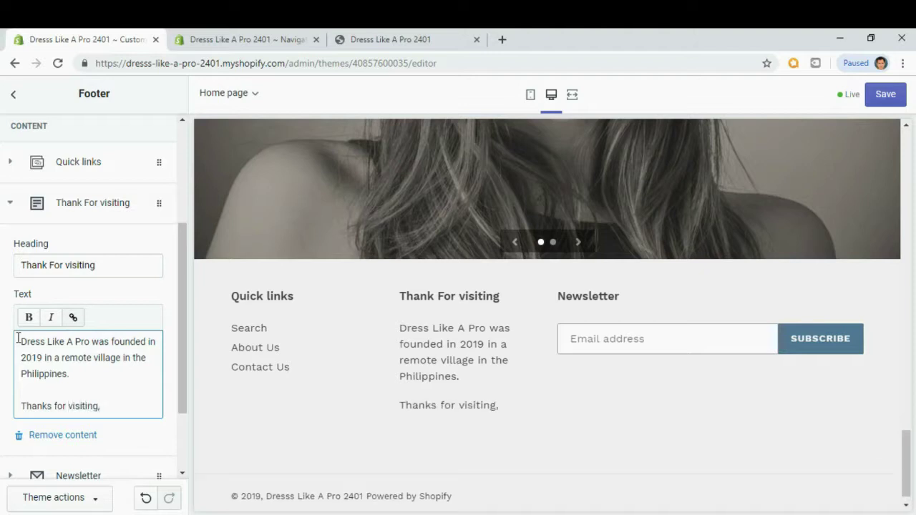
pyautogui.write(' if you have')
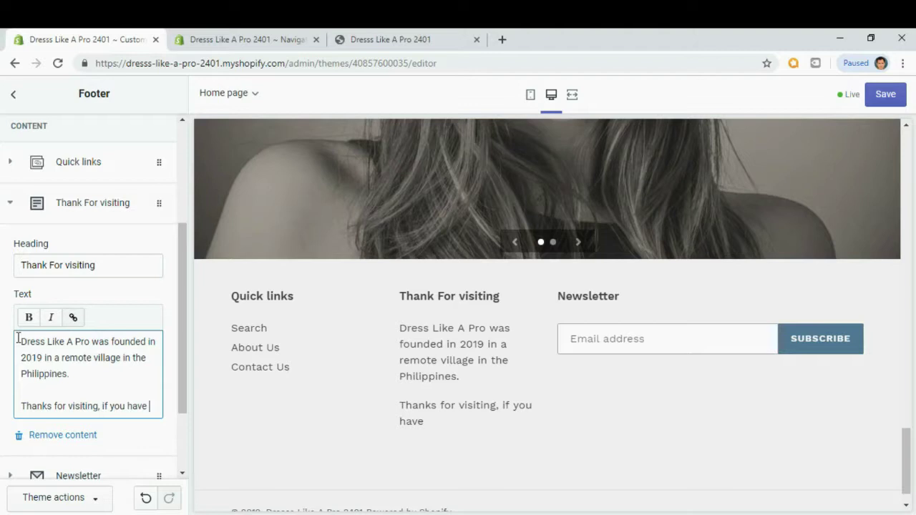
pyautogui.write(' question')
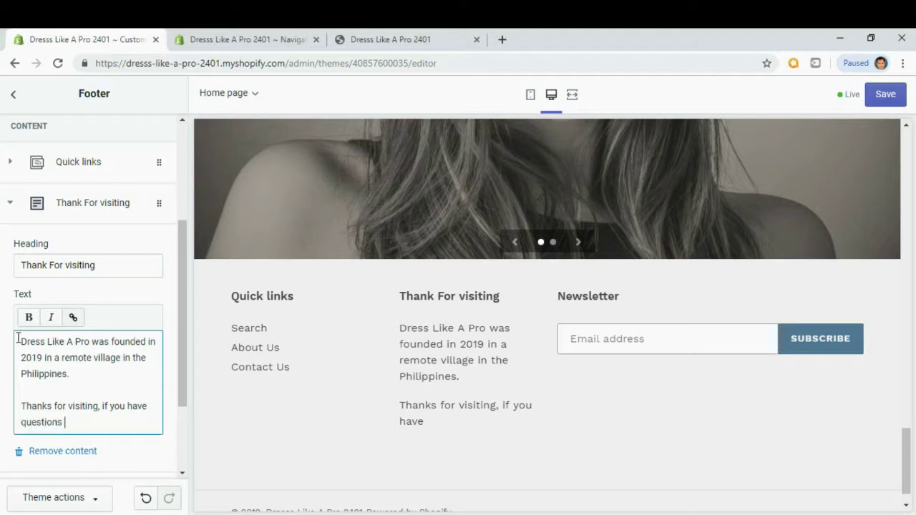
pyautogui.write('s, please ')
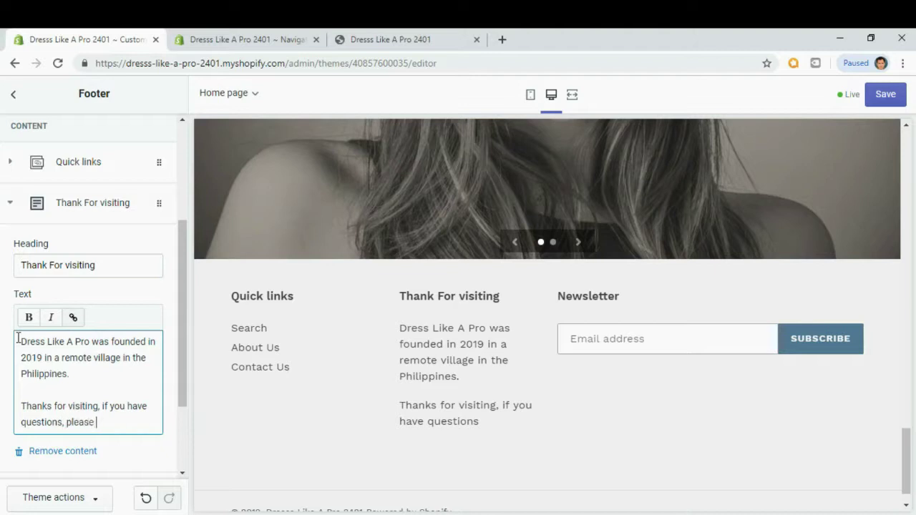
pyautogui.write('use our contact us form.')
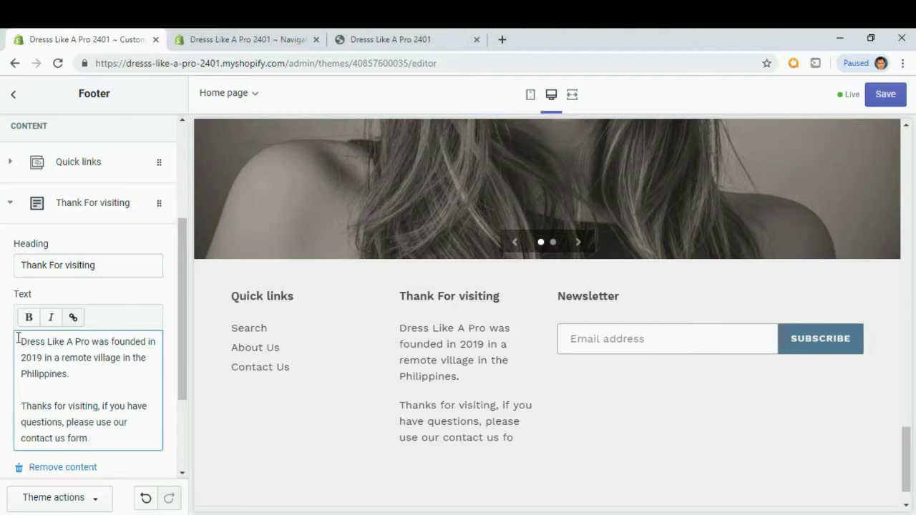
pyautogui.scroll(-1, 32, 317)
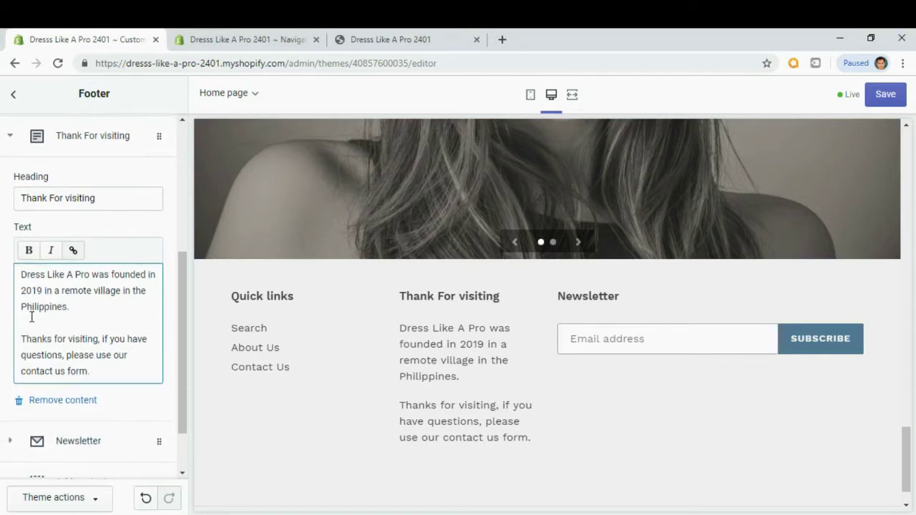
pyautogui.scroll(-1, 31, 317)
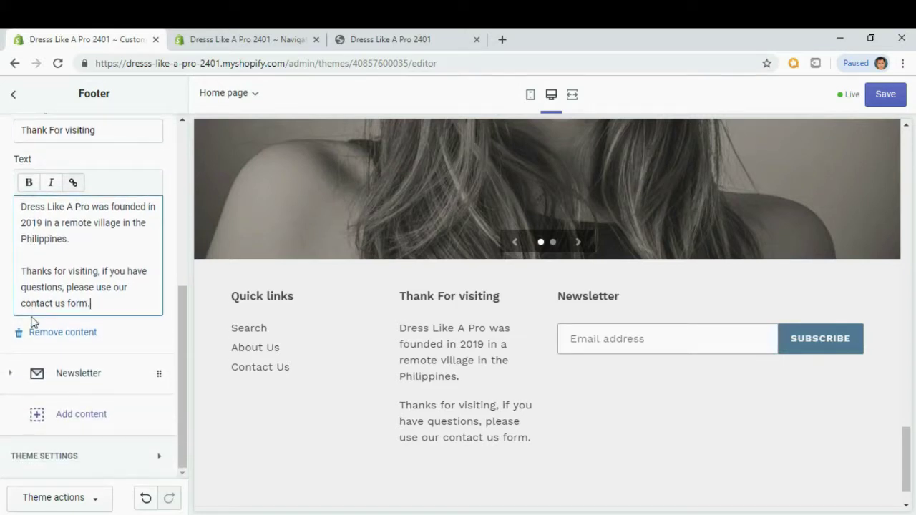
pyautogui.click(884, 102)
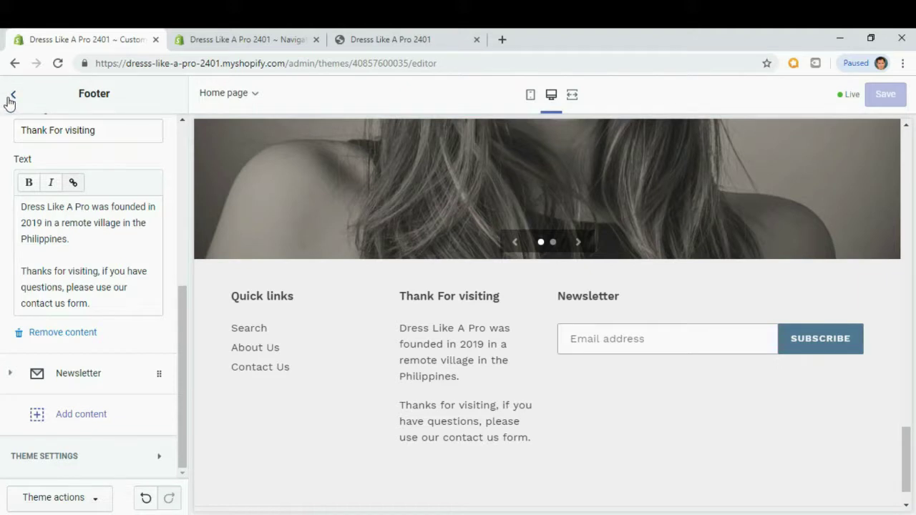
pyautogui.click(11, 96)
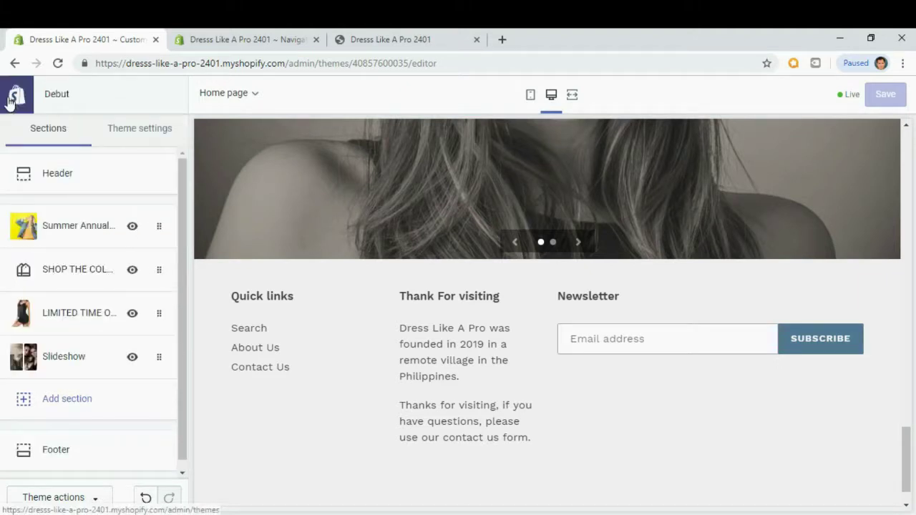
# Expand the Footer section's Newsletter block settings.
pyautogui.click(78, 441)
pyautogui.scroll(-1, 69, 380)
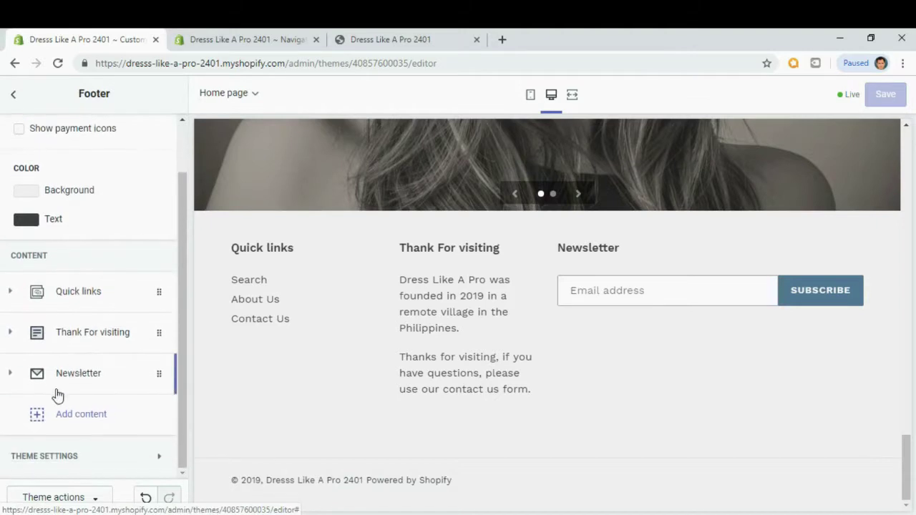
pyautogui.click(58, 377)
pyautogui.scroll(-2, 59, 382)
# Change the Newsletter heading to 'Please enter your email to subscribe' and save.
pyautogui.moveTo(81, 315); pyautogui.dragTo(10, 311)
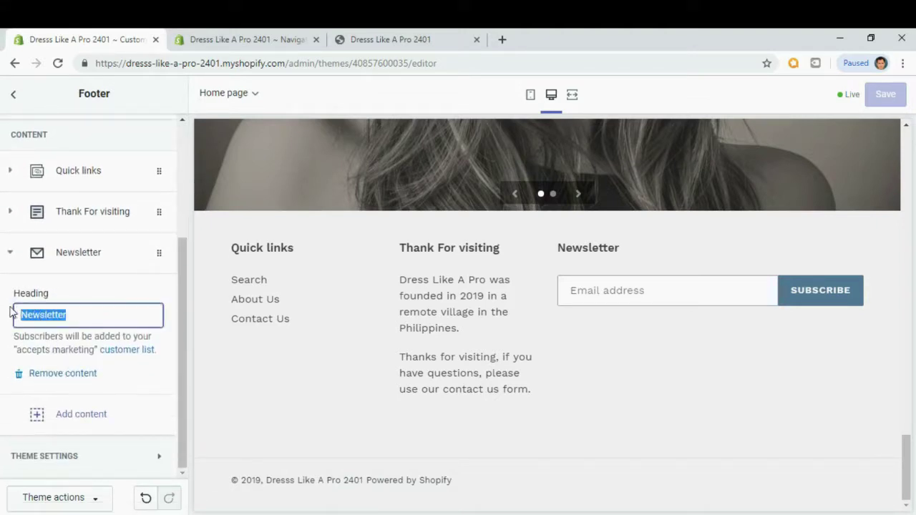
pyautogui.write('Please en')
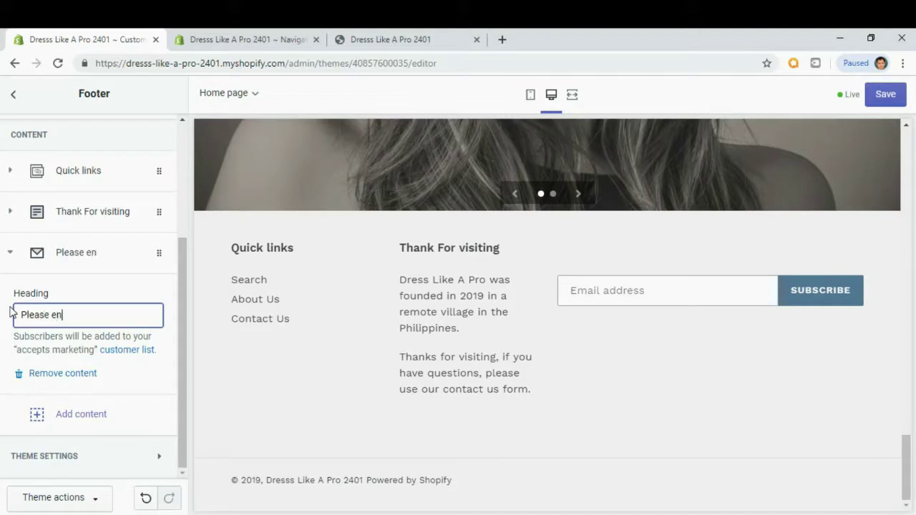
pyautogui.write('ter you')
pyautogui.write('email to subscrobe')
pyautogui.press('BackSpace')
pyautogui.press('BackSpace')
pyautogui.press('BackSpace')
pyautogui.write('ibe')
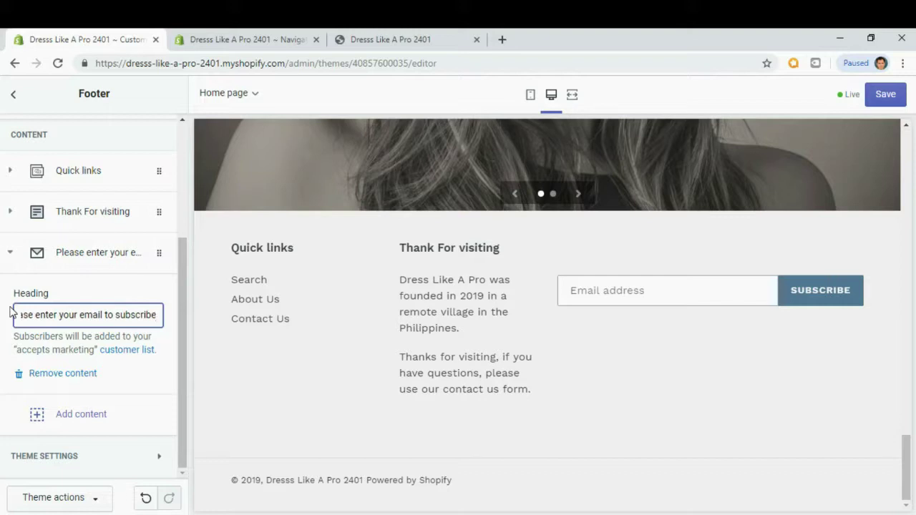
pyautogui.click(142, 377)
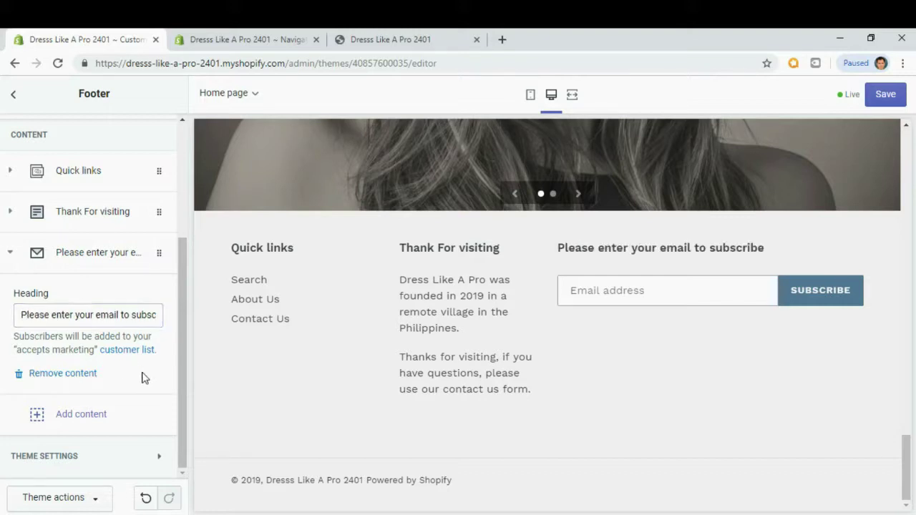
pyautogui.click(890, 96)
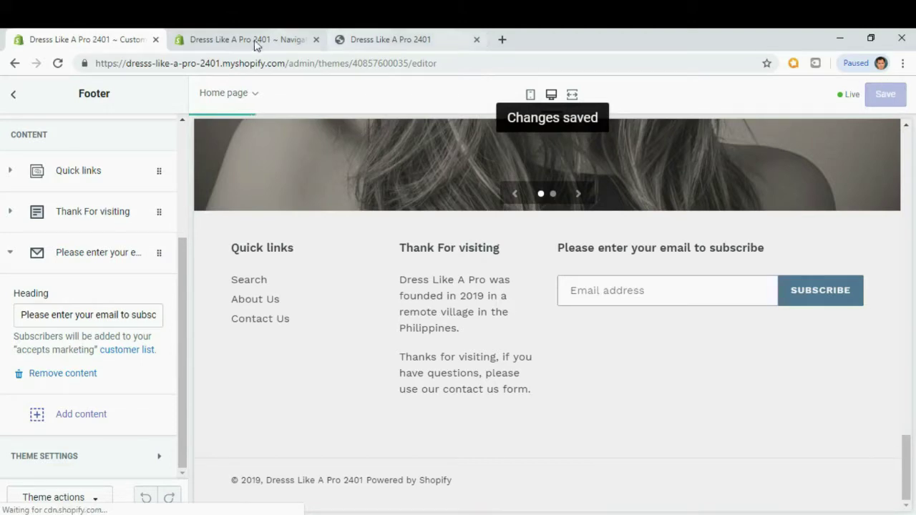
pyautogui.click(265, 41)
# Reload the storefront and inspect the updated footer, including the email subscription field.
pyautogui.click(316, 40)
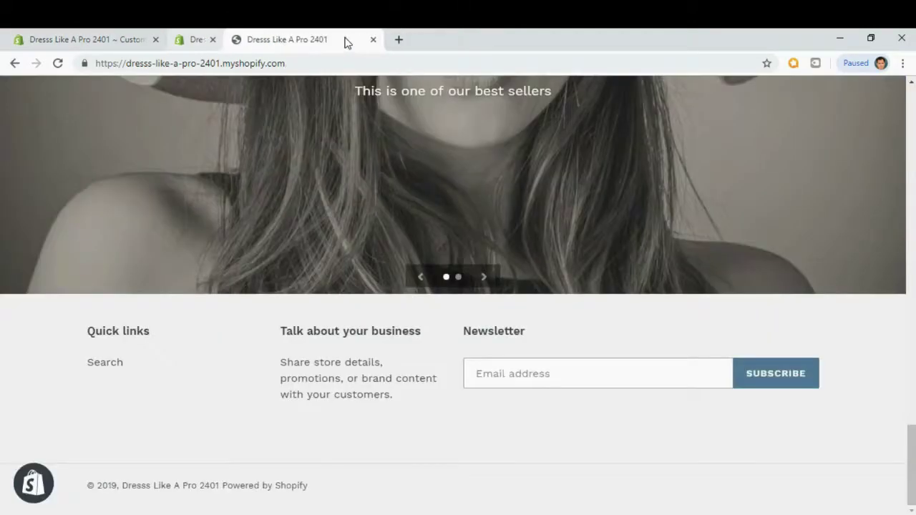
pyautogui.scroll(5, 277, 119)
pyautogui.scroll(10, 276, 220)
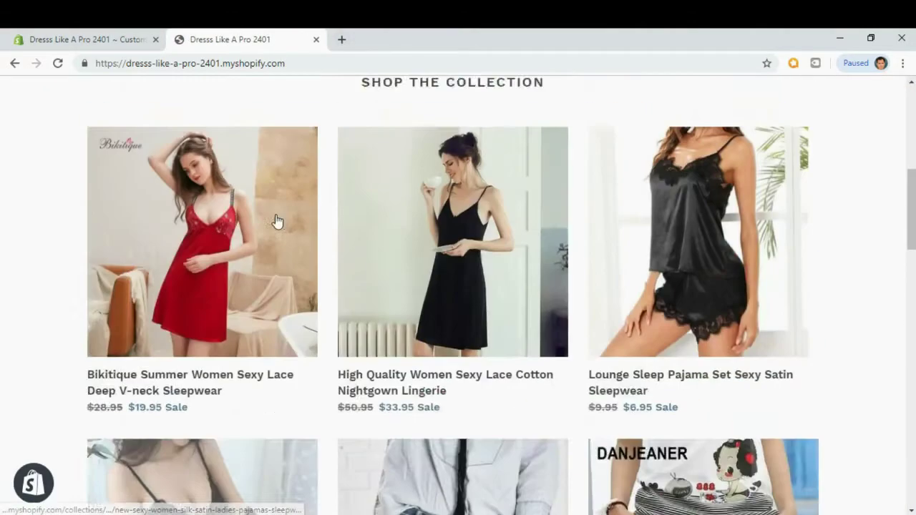
pyautogui.click(58, 62)
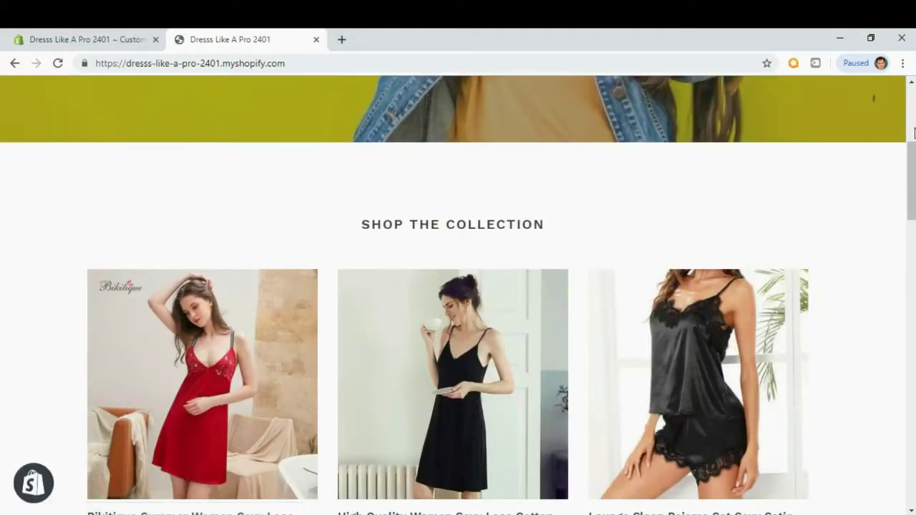
pyautogui.moveTo(913, 170); pyautogui.dragTo(913, 458)
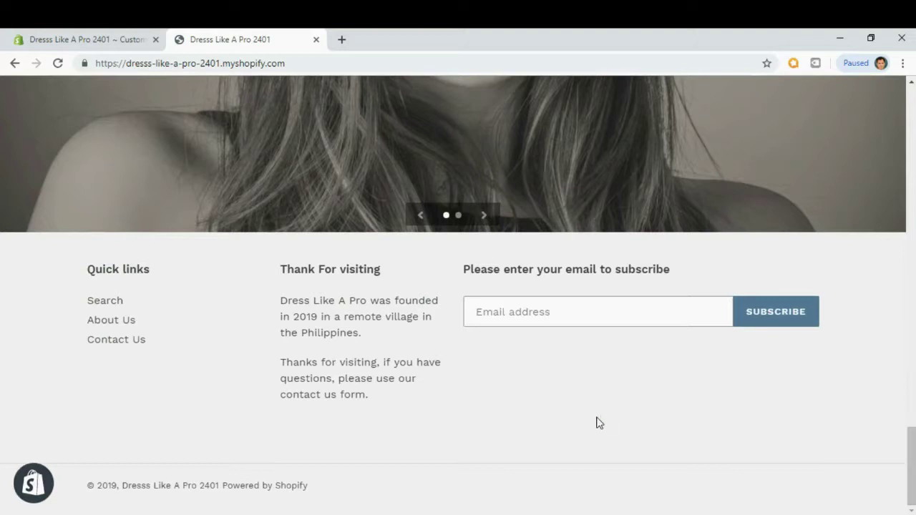
pyautogui.click(586, 313)
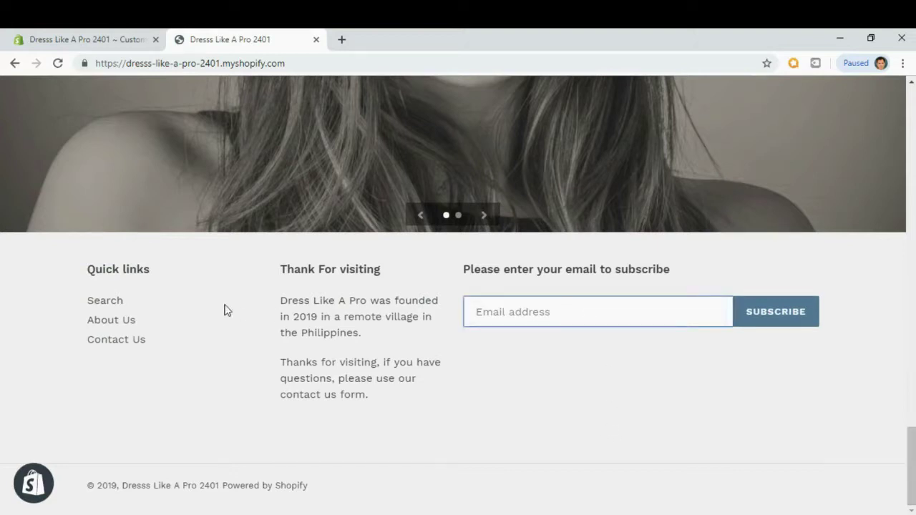
# Test the footer's Search, About Us and Contact Us links.
pyautogui.click(107, 303)
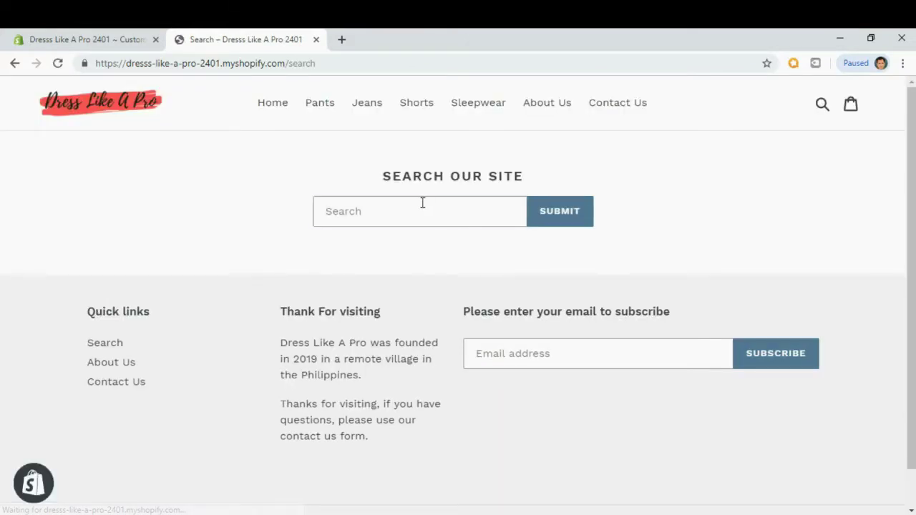
pyautogui.click(422, 204)
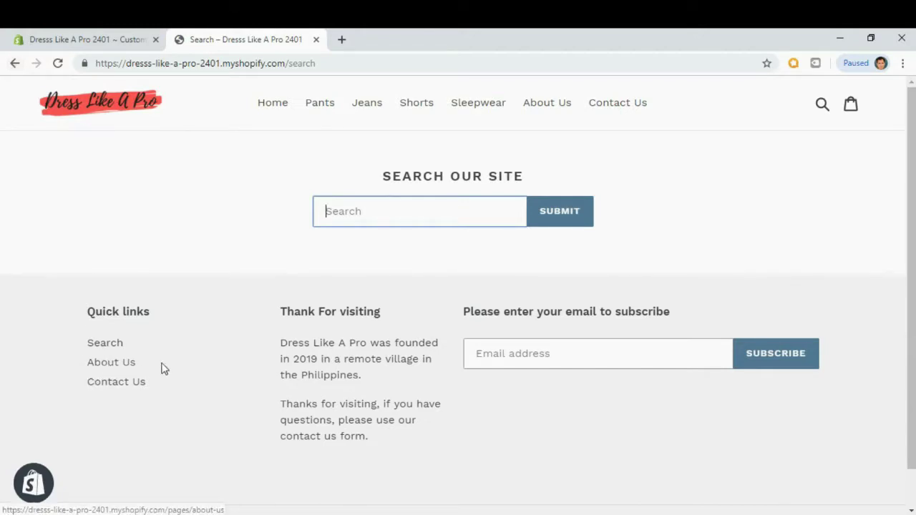
pyautogui.click(112, 364)
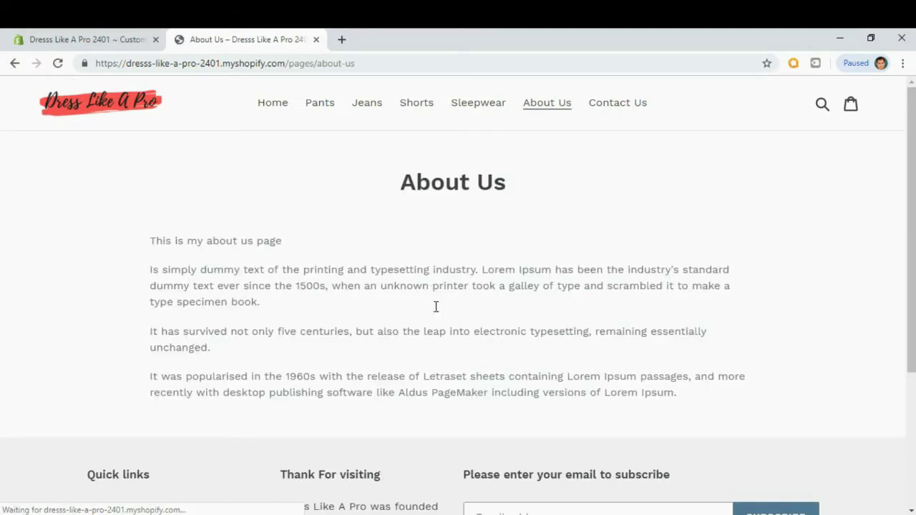
pyautogui.scroll(-3, 371, 330)
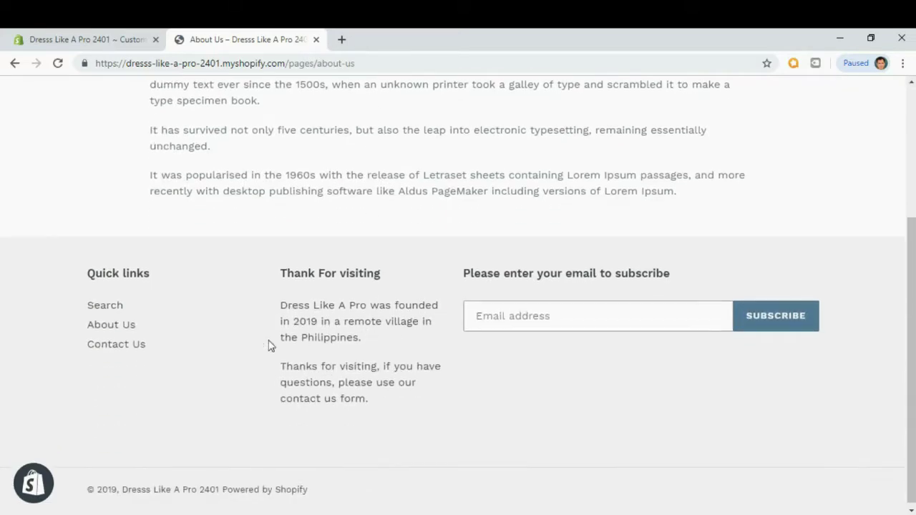
pyautogui.click(131, 349)
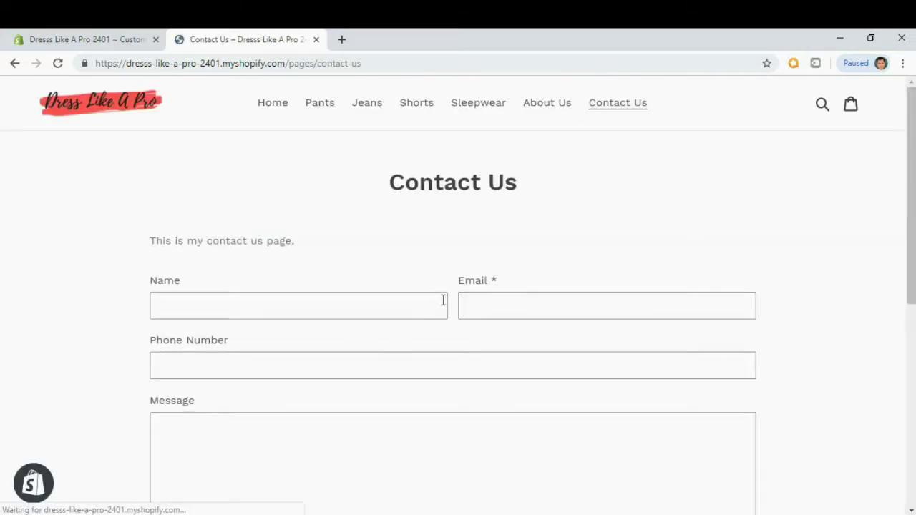
pyautogui.scroll(-1, 892, 253)
pyautogui.moveTo(913, 186); pyautogui.dragTo(912, 236)
pyautogui.scroll(1, 910, 219)
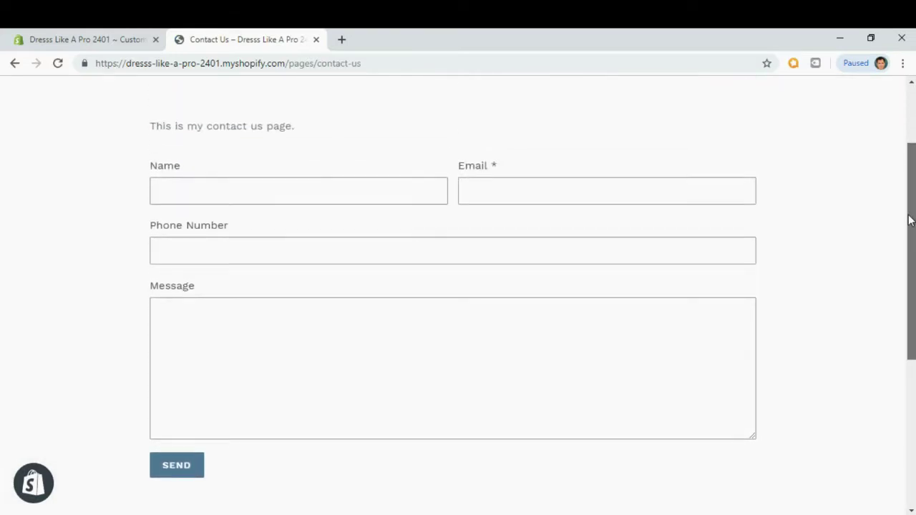
pyautogui.scroll(-4, 908, 280)
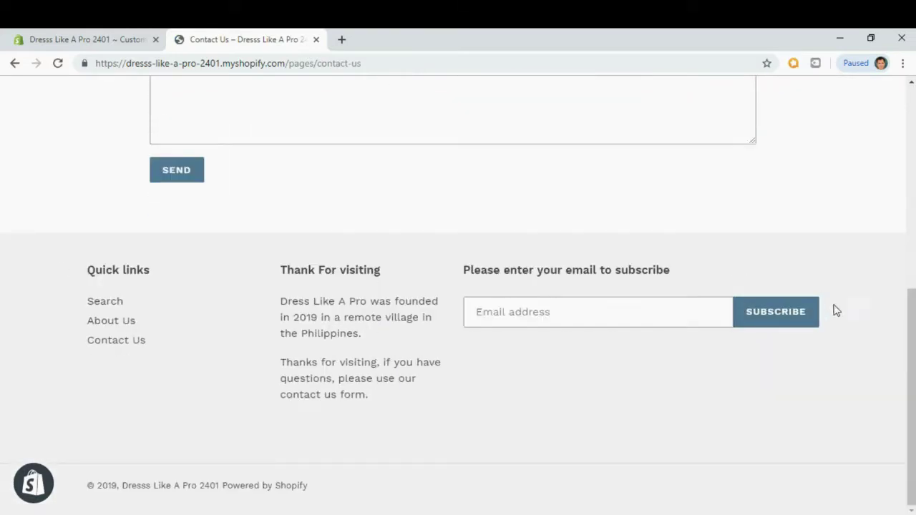
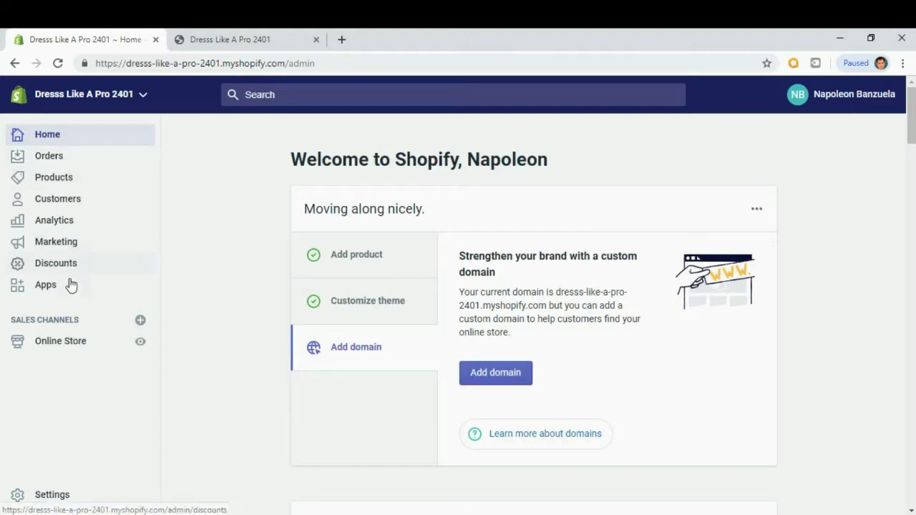
# Open the Shipping settings to view the Domestic New Zealand and Rest of World zones and rates.
pyautogui.click(56, 495)
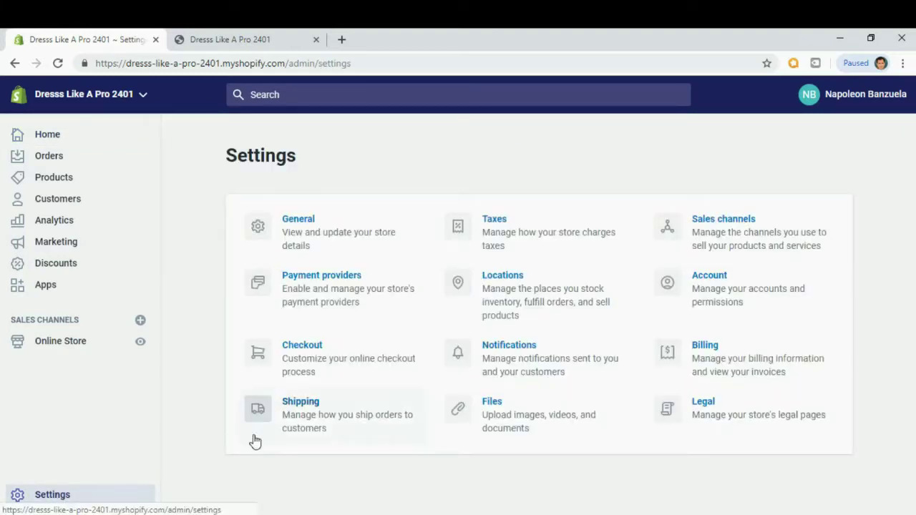
pyautogui.click(320, 423)
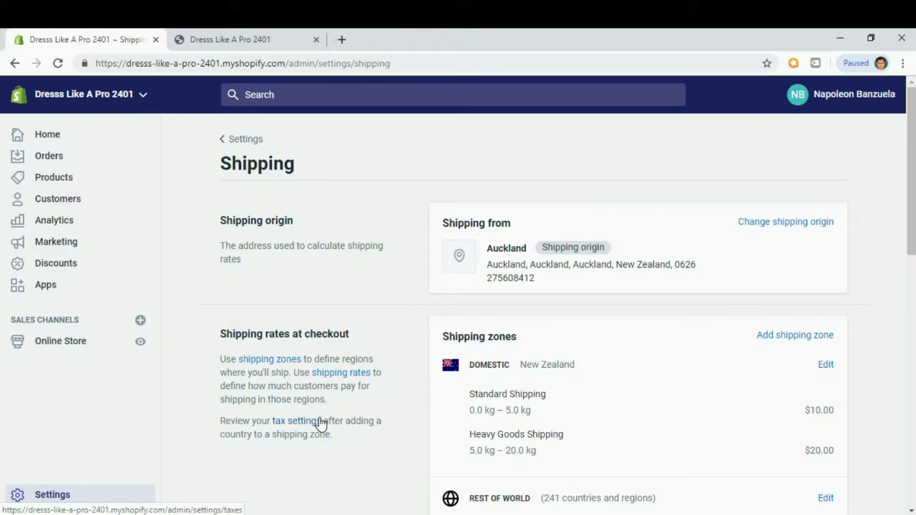
pyautogui.moveTo(912, 107); pyautogui.dragTo(912, 118)
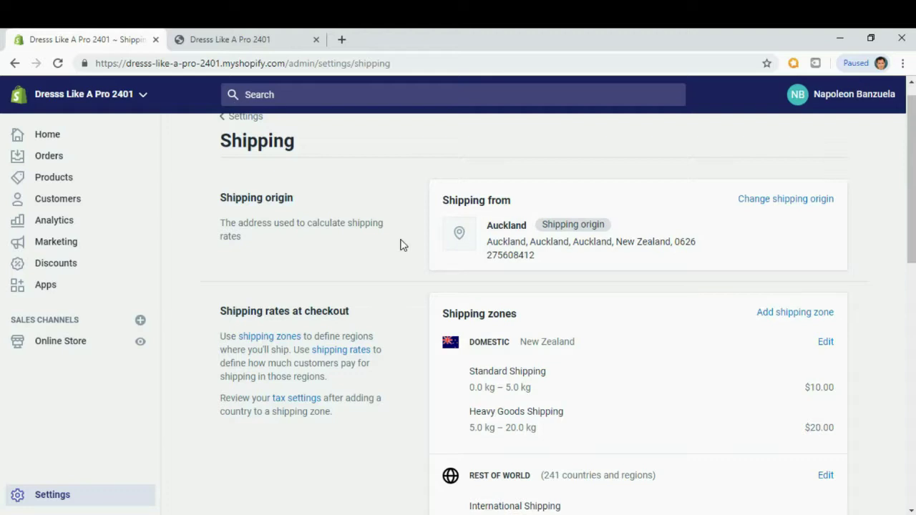
pyautogui.moveTo(914, 176); pyautogui.dragTo(913, 218)
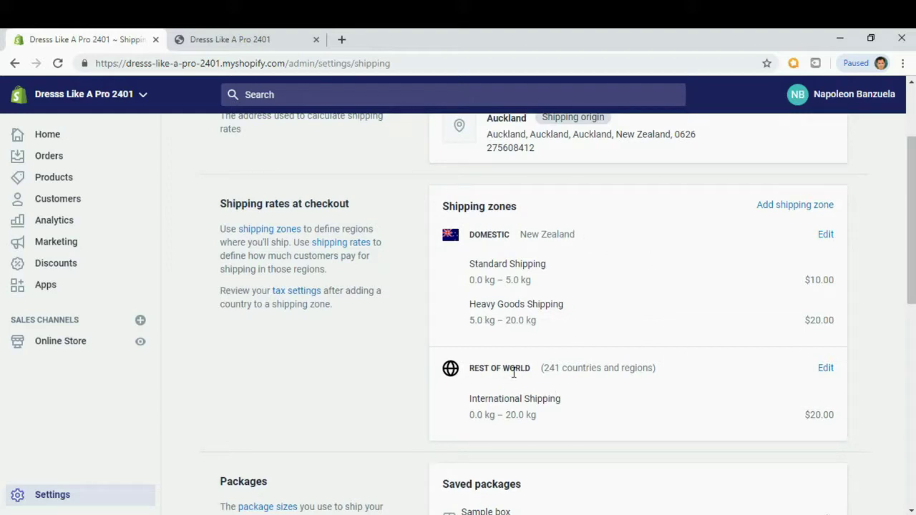
# Delete the Domestic New Zealand shipping zone so only Rest of World remains.
pyautogui.click(825, 235)
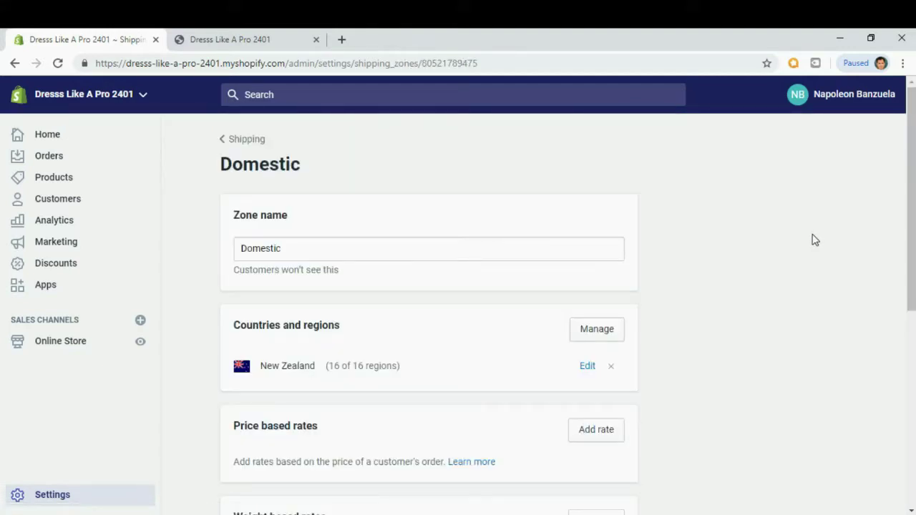
pyautogui.moveTo(913, 172); pyautogui.dragTo(903, 351)
pyautogui.click(248, 429)
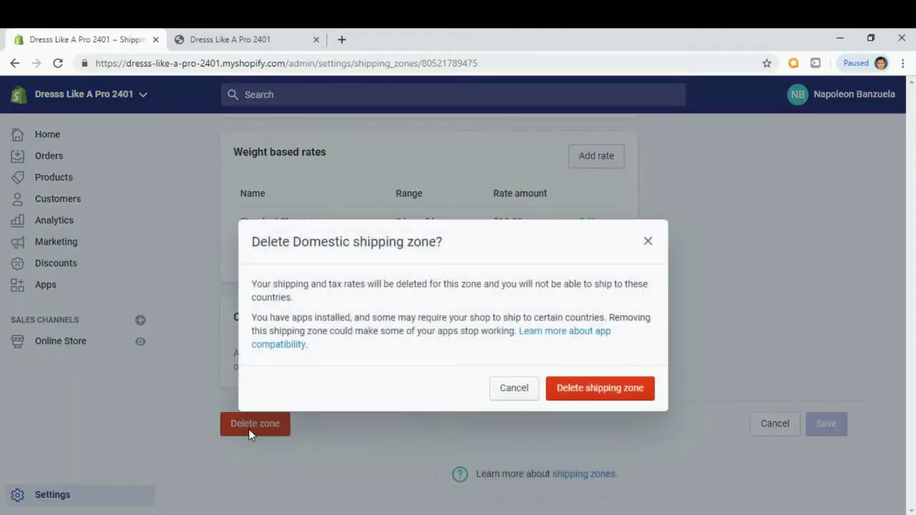
pyautogui.click(632, 388)
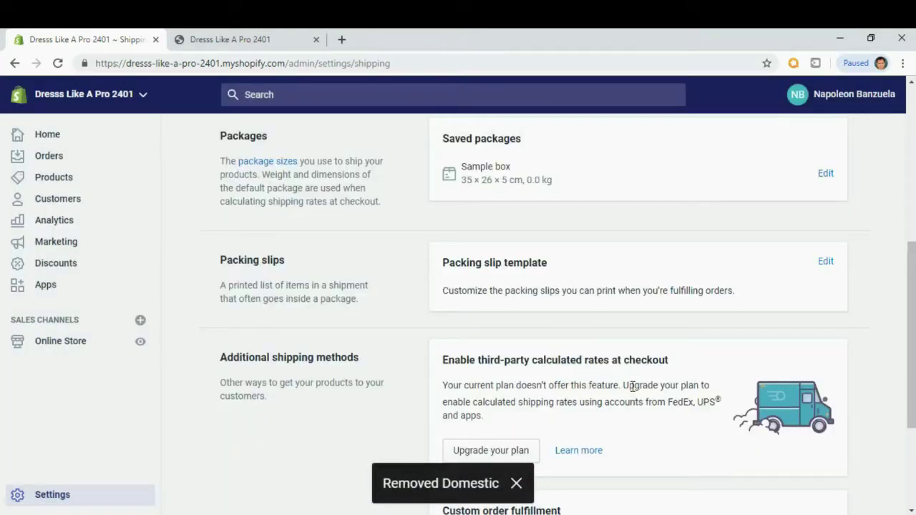
pyautogui.scroll(5, 412, 318)
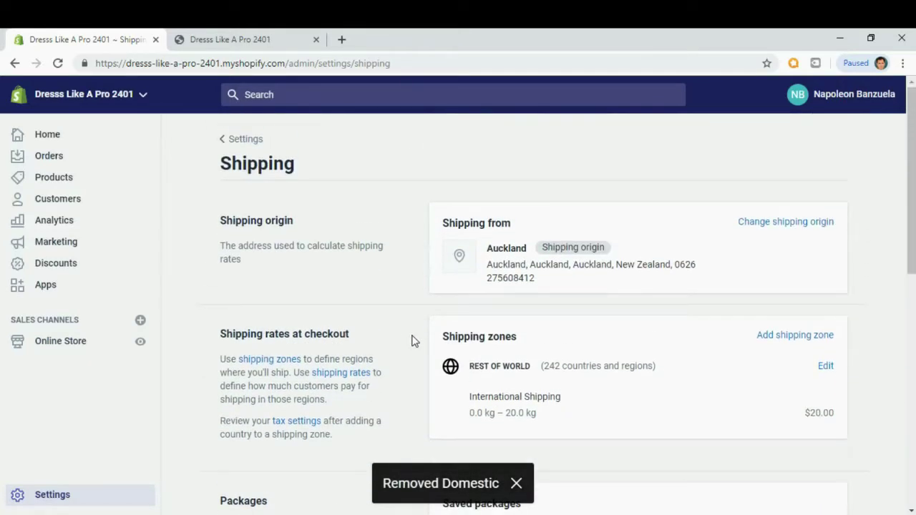
# Edit the Rest of World zone to show its $20.00 International Shipping rate for 0–20 kg.
pyautogui.click(238, 140)
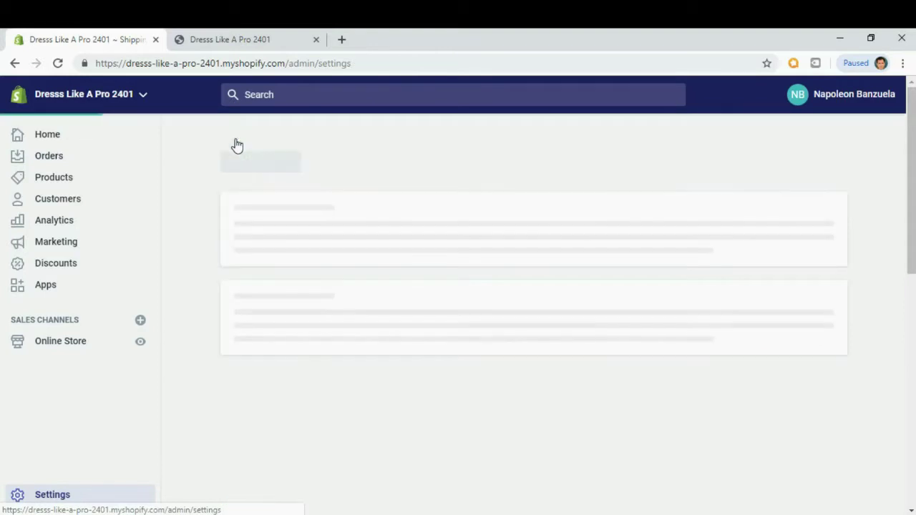
pyautogui.click(312, 422)
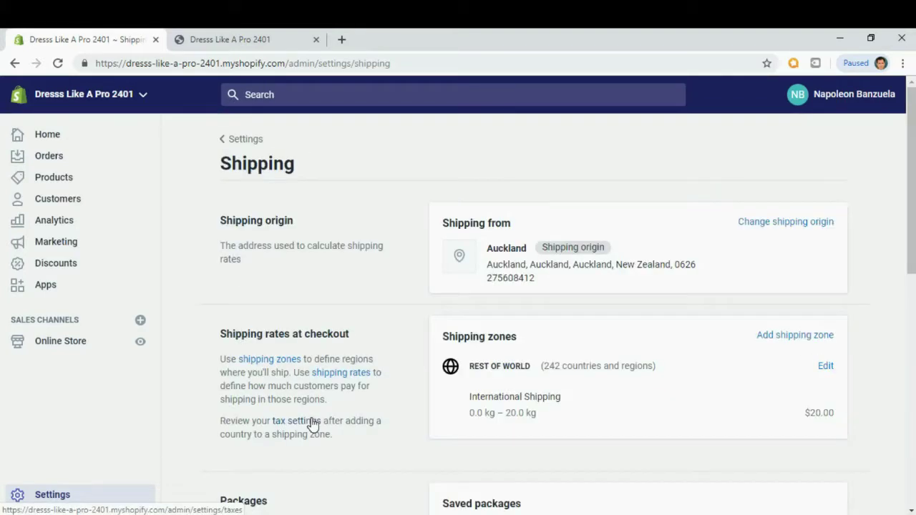
pyautogui.moveTo(909, 173); pyautogui.dragTo(912, 202)
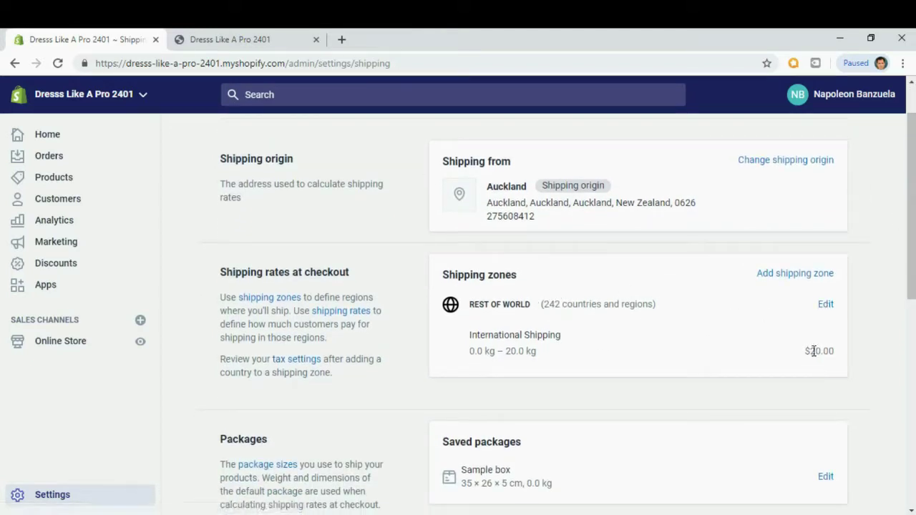
pyautogui.moveTo(807, 351); pyautogui.dragTo(836, 351)
pyautogui.click(827, 307)
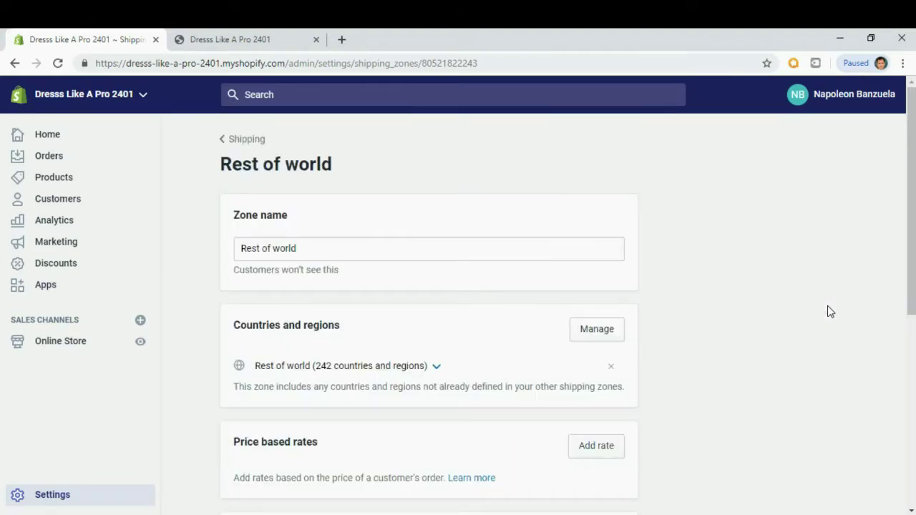
pyautogui.moveTo(910, 164); pyautogui.dragTo(912, 311)
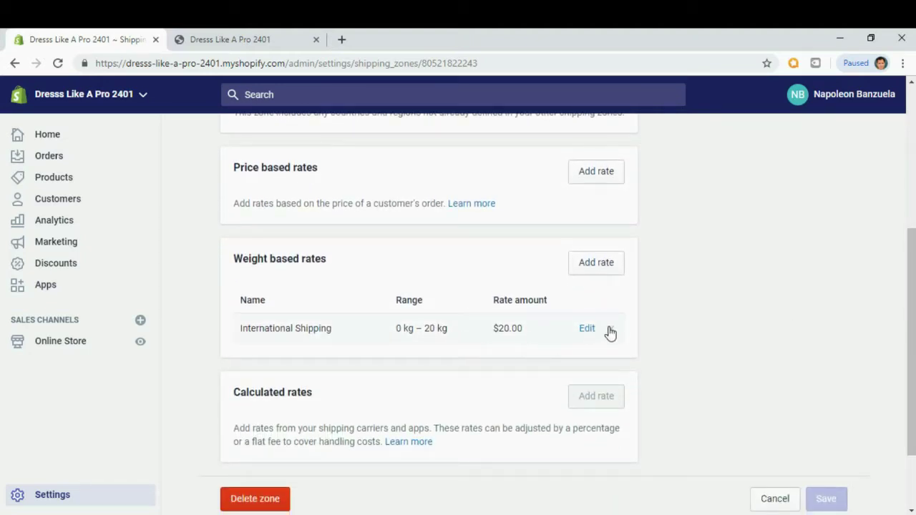
# Make the International Shipping rate free with a 0 kg maximum weight and save the zone.
pyautogui.click(585, 329)
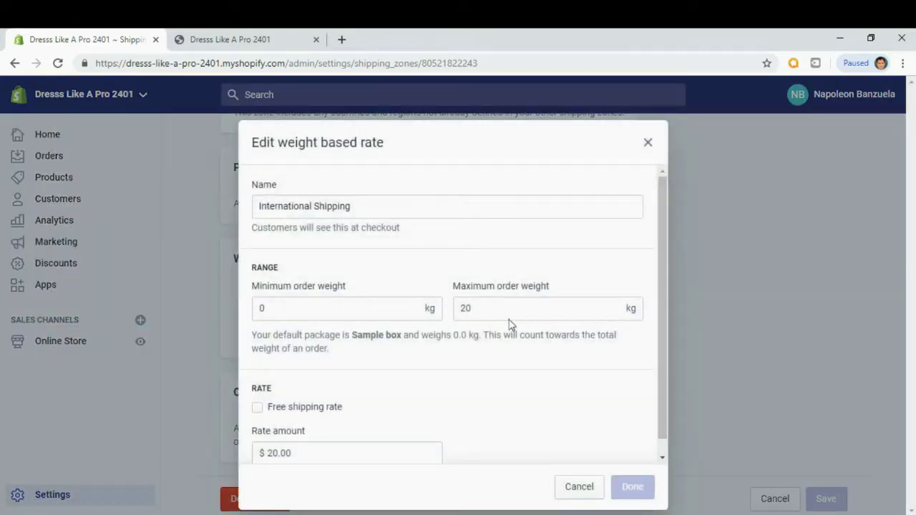
pyautogui.click(363, 205)
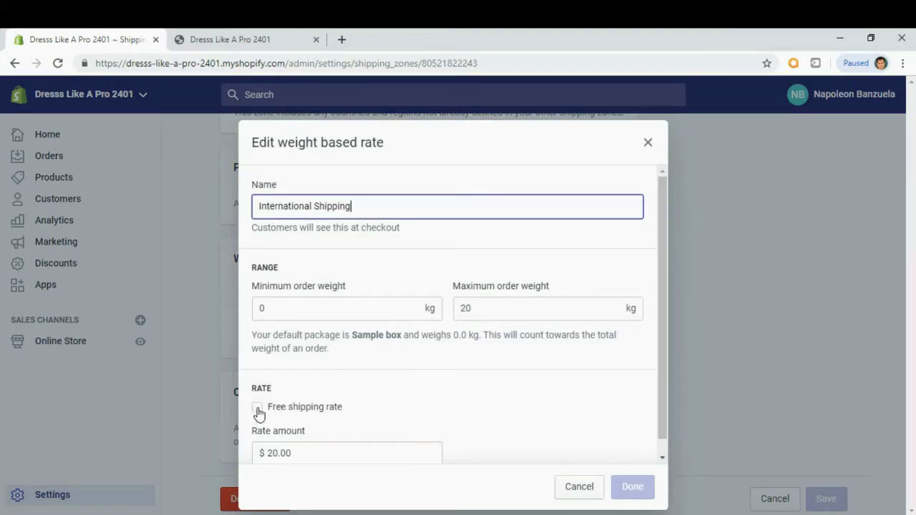
pyautogui.click(258, 410)
pyautogui.scroll(-1, 523, 382)
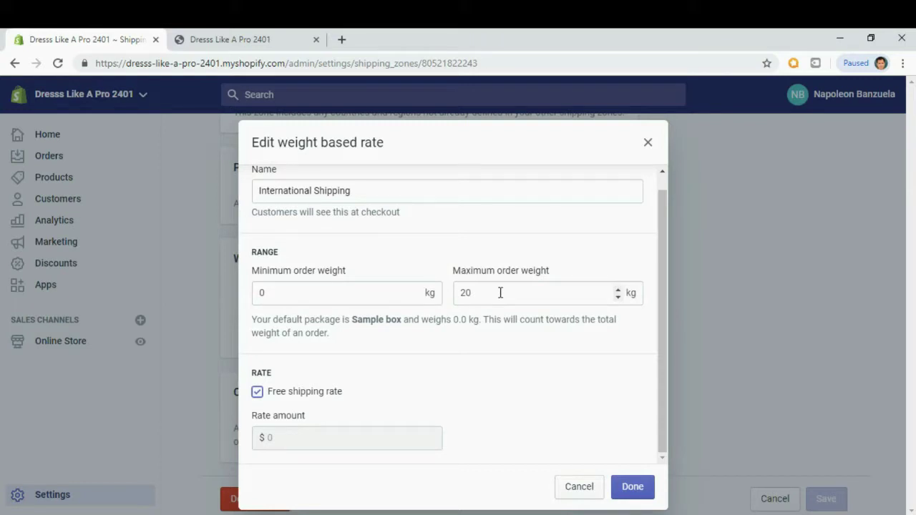
pyautogui.moveTo(496, 289); pyautogui.dragTo(434, 291)
pyautogui.write('0')
pyautogui.click(505, 333)
pyautogui.click(631, 487)
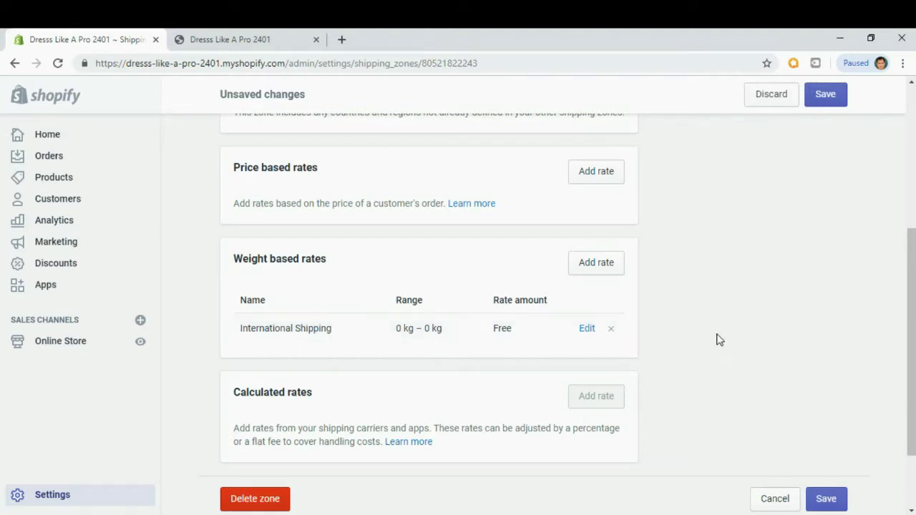
pyautogui.scroll(-2, 716, 339)
pyautogui.click(826, 405)
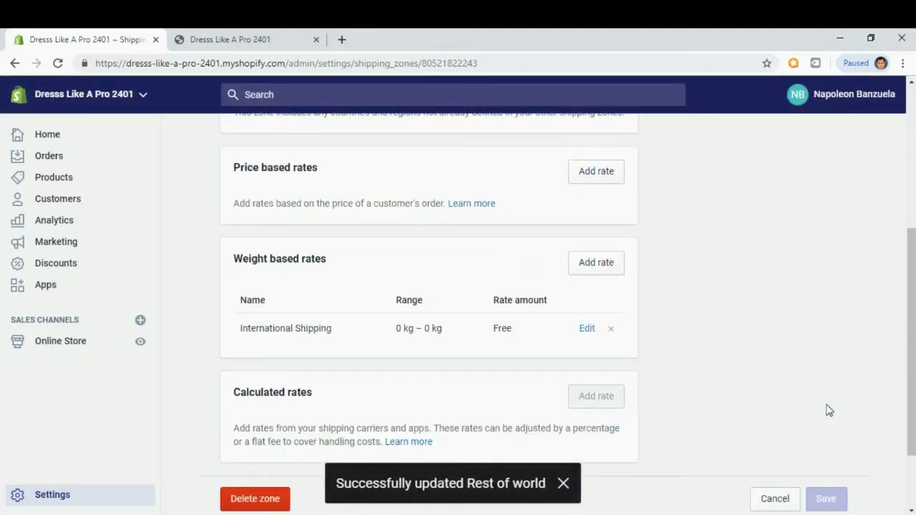
# Go to the storefront home page and open the Lounge Sleep Pajama Set product.
pyautogui.click(264, 36)
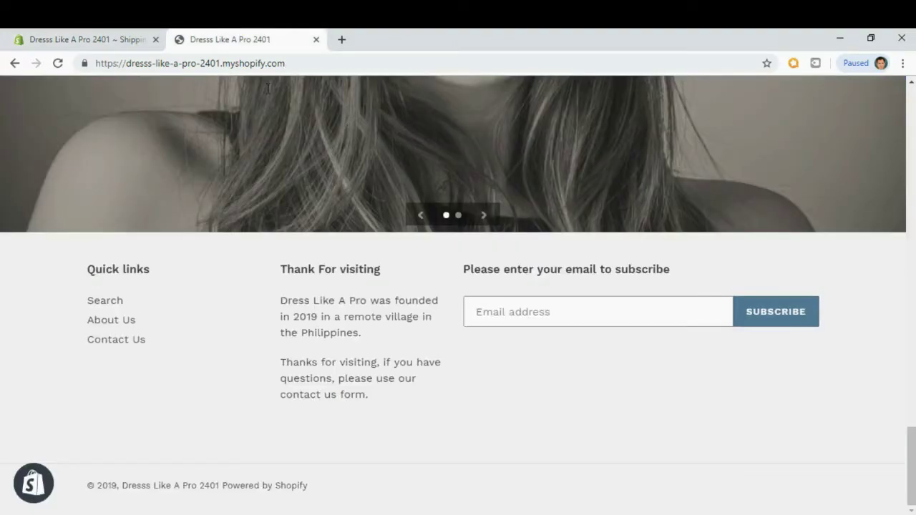
pyautogui.scroll(20, 267, 193)
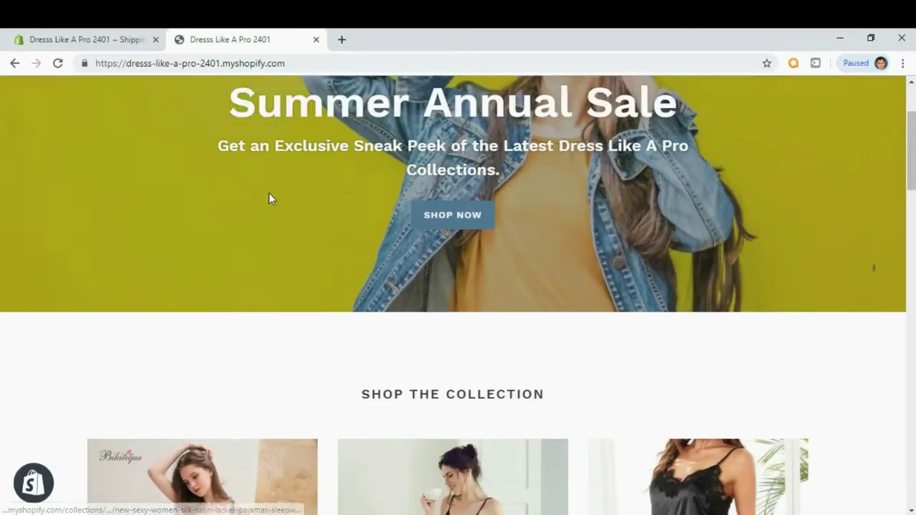
pyautogui.scroll(2, 269, 199)
pyautogui.click(125, 108)
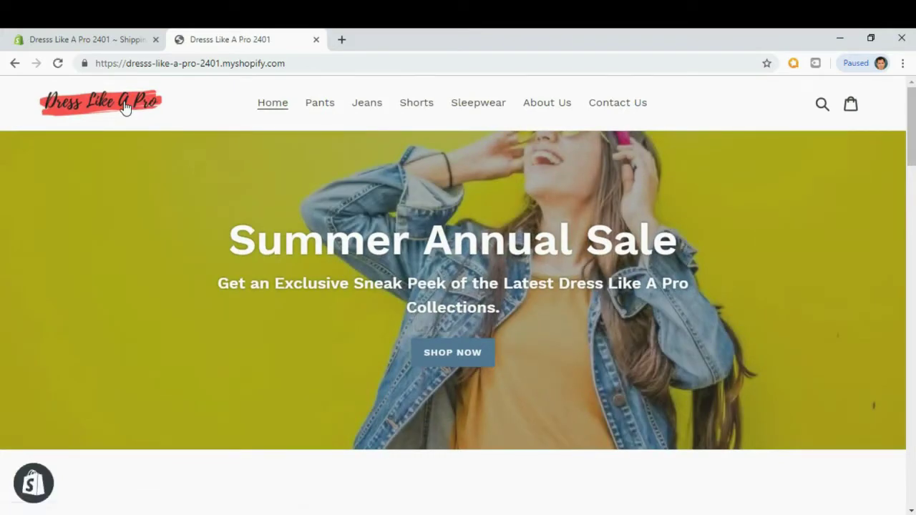
pyautogui.scroll(-5, 129, 141)
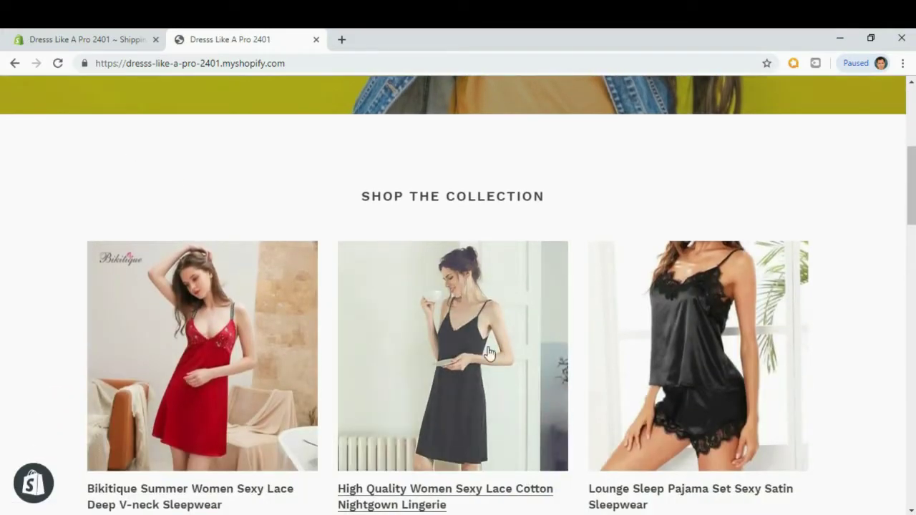
pyautogui.click(667, 369)
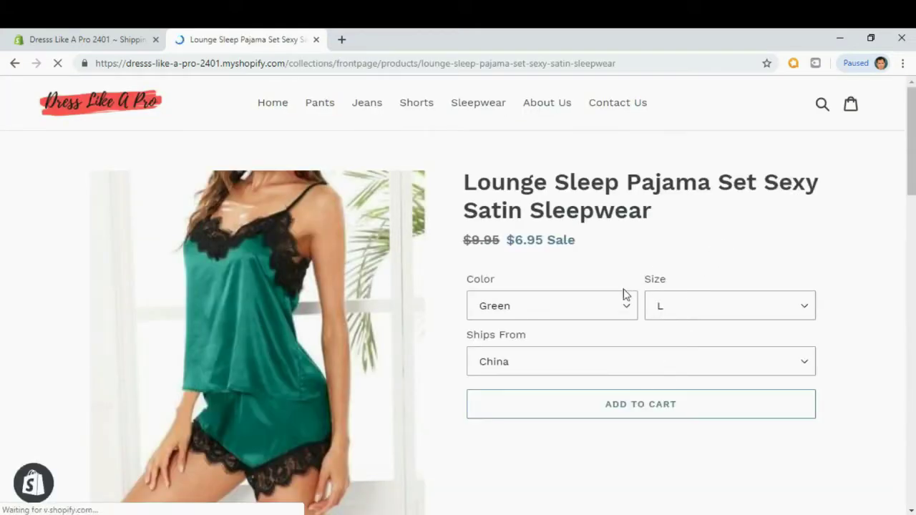
# Add the pajama set to the cart in Green, size L, shipping from China.
pyautogui.click(619, 312)
pyautogui.click(621, 315)
pyautogui.click(692, 319)
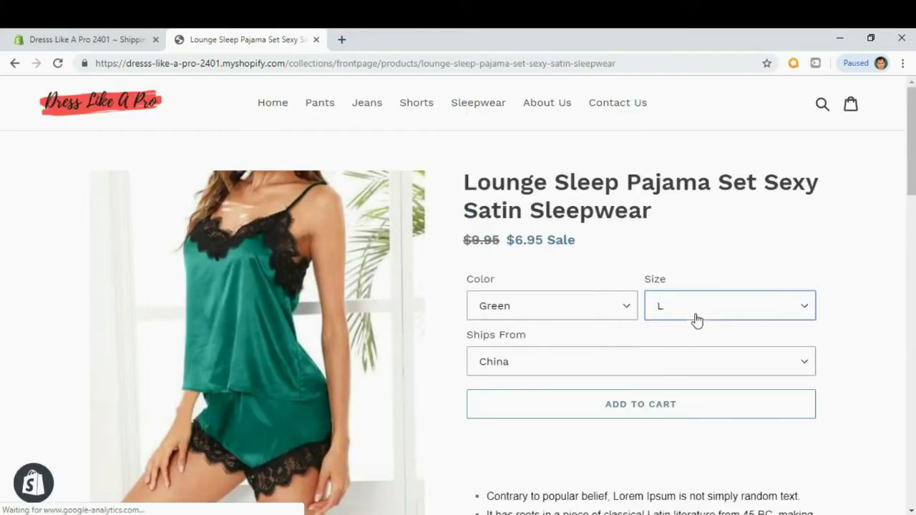
pyautogui.click(637, 372)
pyautogui.click(635, 374)
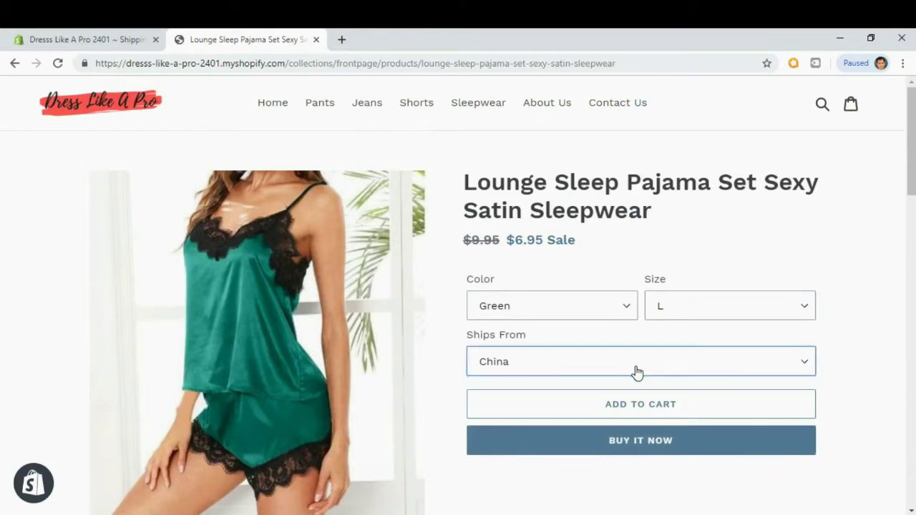
pyautogui.click(647, 418)
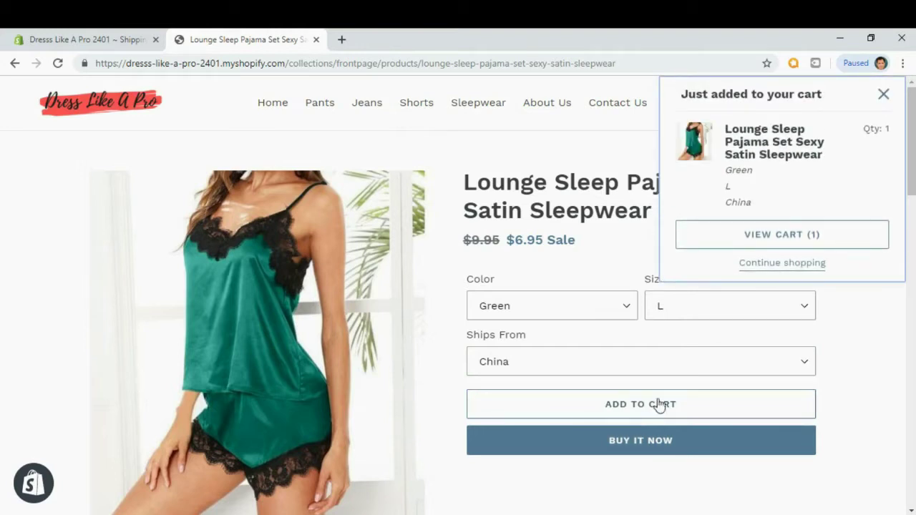
# View the cart holding the pajama set and proceed to checkout.
pyautogui.click(769, 242)
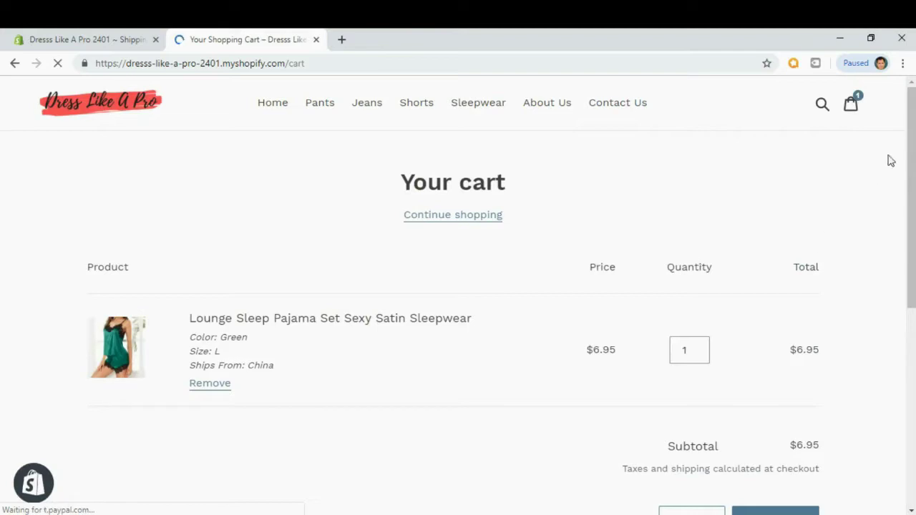
pyautogui.scroll(-2, 910, 214)
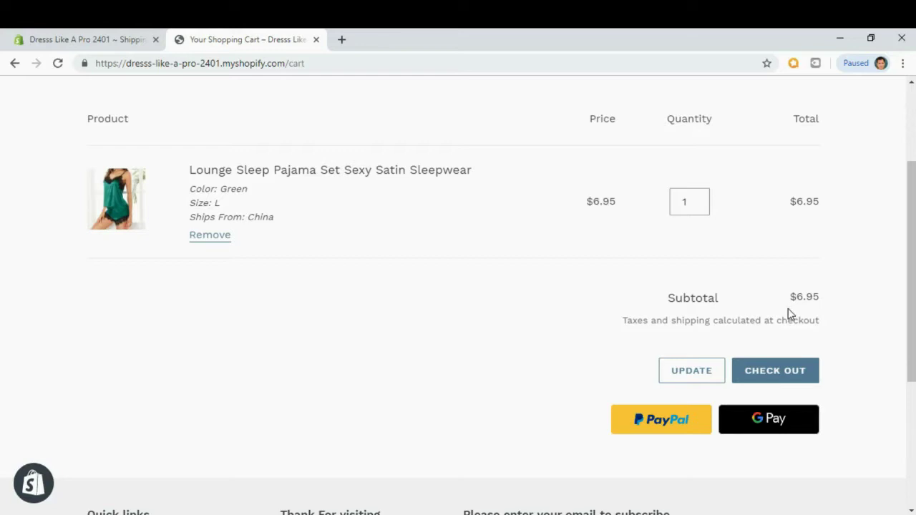
pyautogui.click(777, 377)
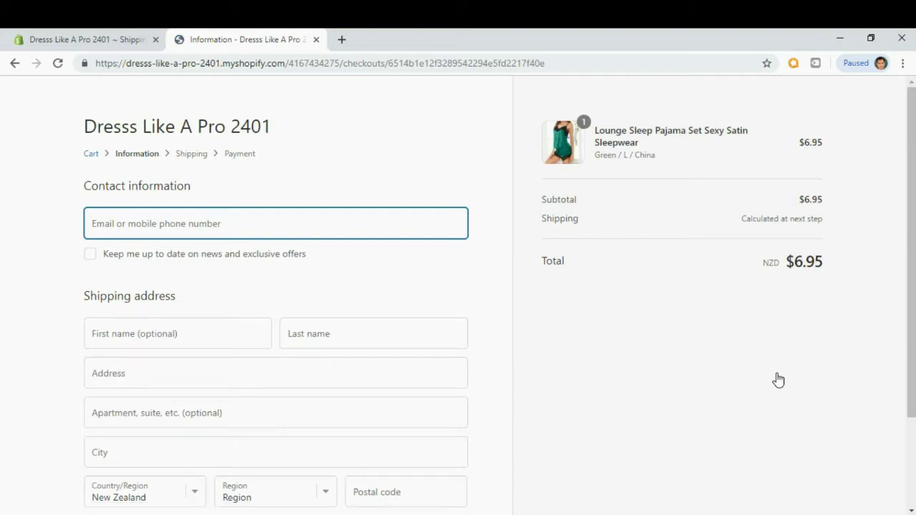
# Review the checkout's NZD $6.95 total and shipping note, then return to the admin Settings.
pyautogui.moveTo(911, 131); pyautogui.dragTo(912, 173)
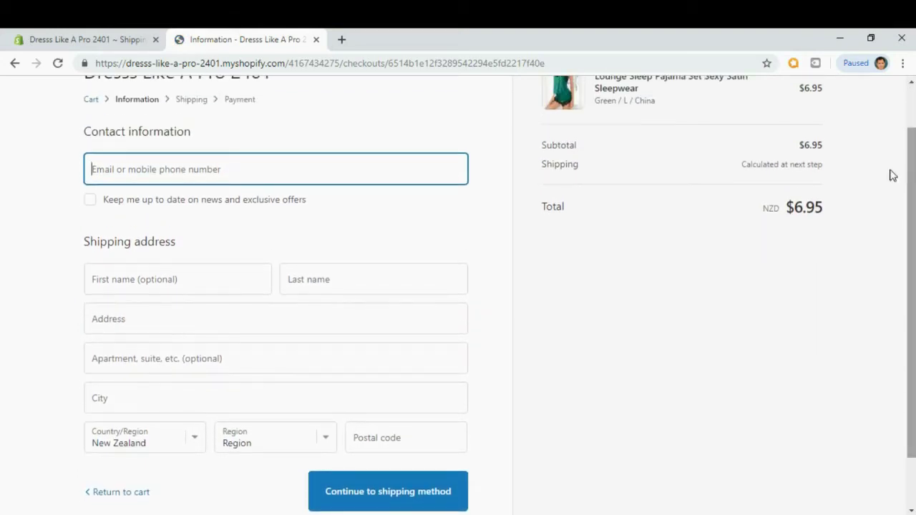
pyautogui.click(142, 274)
pyautogui.click(598, 378)
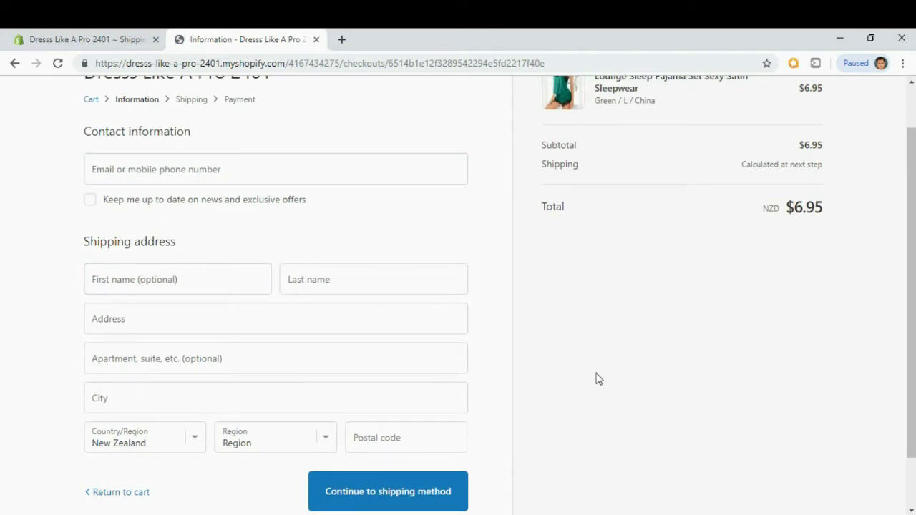
pyautogui.scroll(-2, 598, 379)
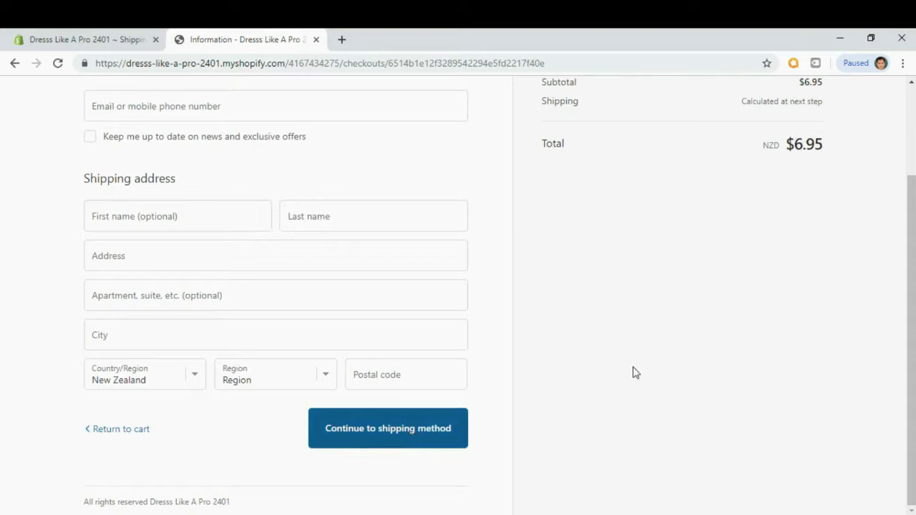
pyautogui.scroll(4, 814, 310)
pyautogui.moveTo(745, 219); pyautogui.dragTo(828, 219)
pyautogui.click(803, 223)
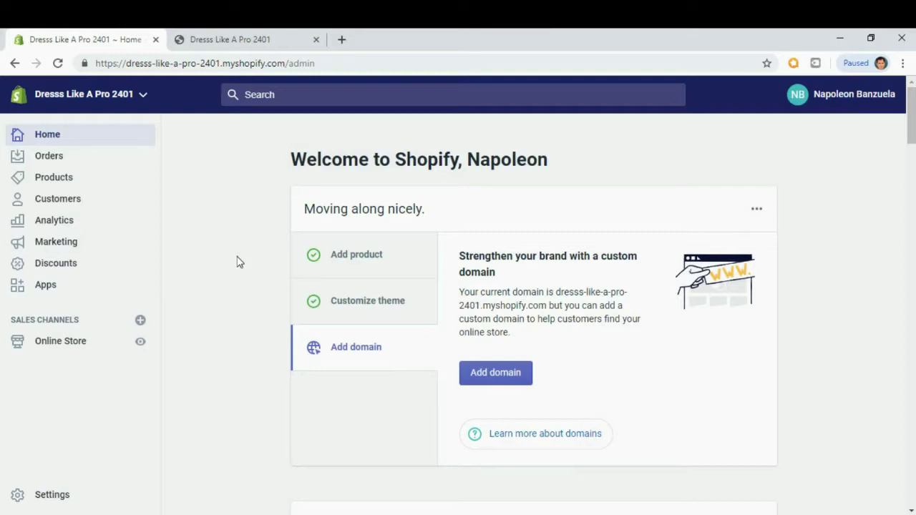
pyautogui.click(60, 495)
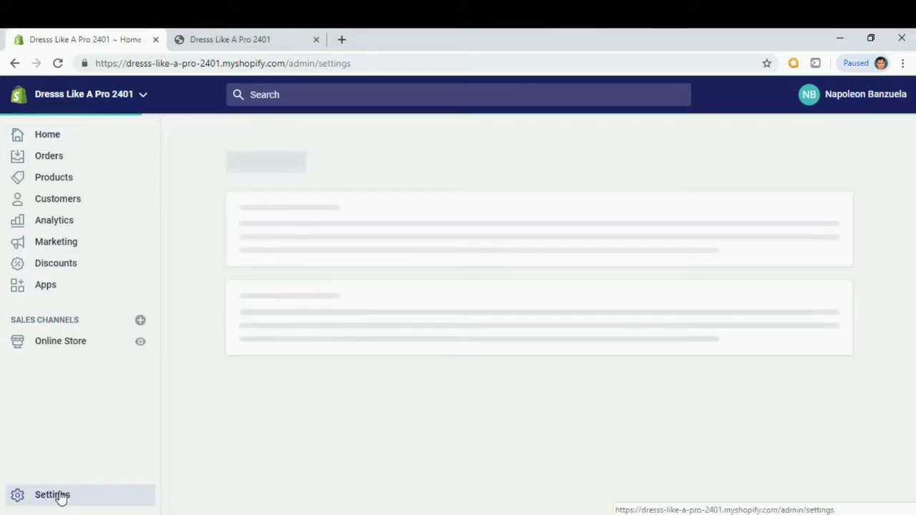